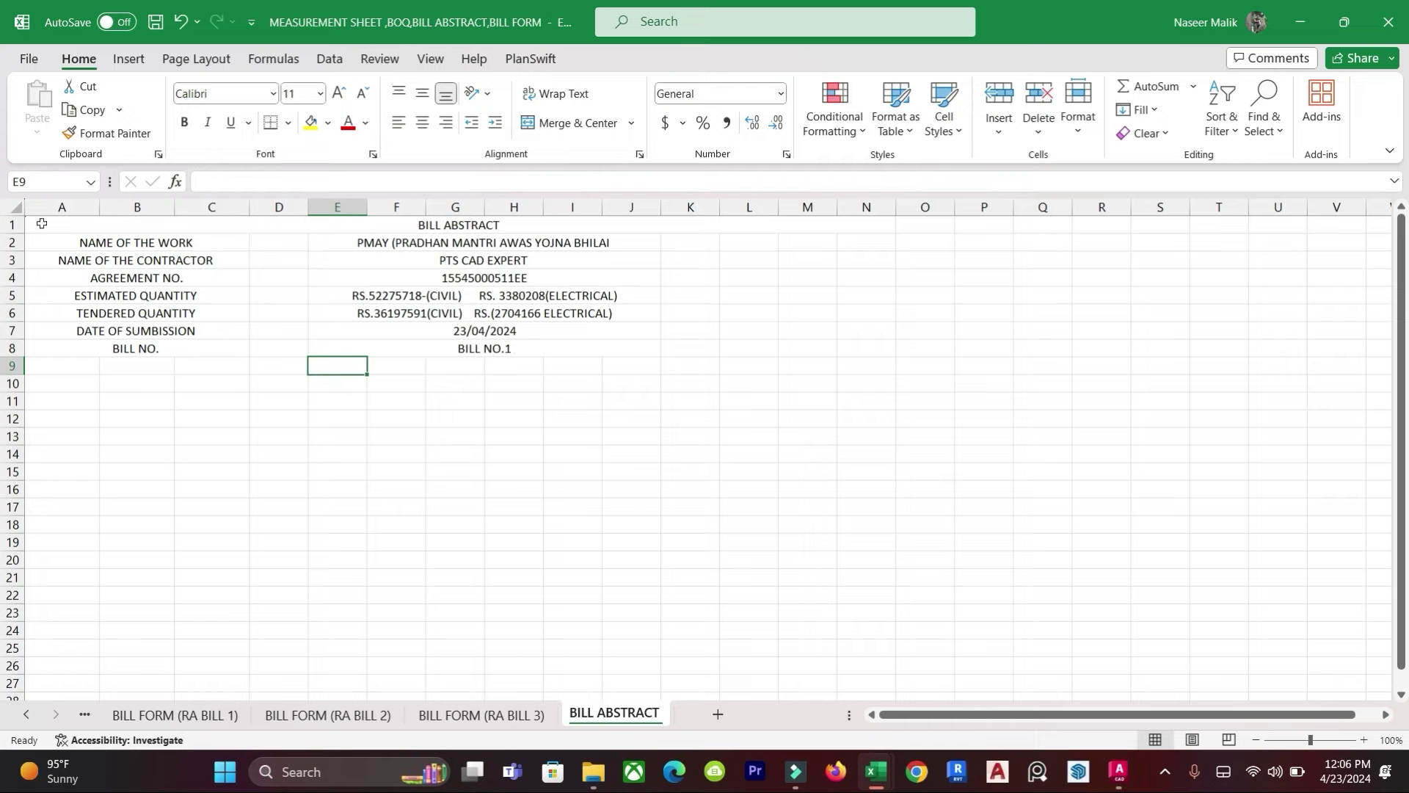
Step: Apply all borders to the bill abstract block spanning columns A to N, from row 1 down past row 27
{"action": "left_click_drag", "start_coordinate": [41, 226], "coordinate": [866, 694]}
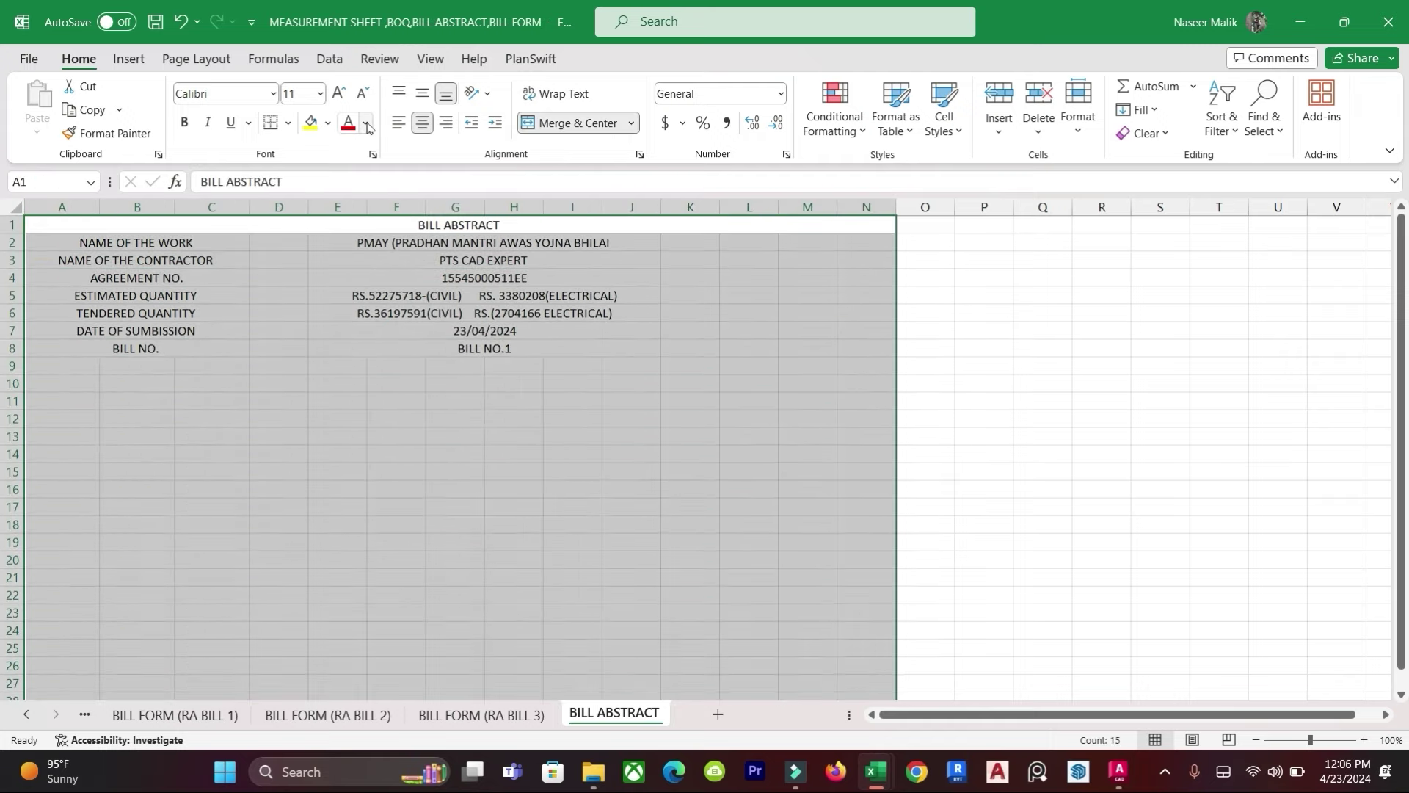
{"action": "left_click", "coordinate": [288, 122]}
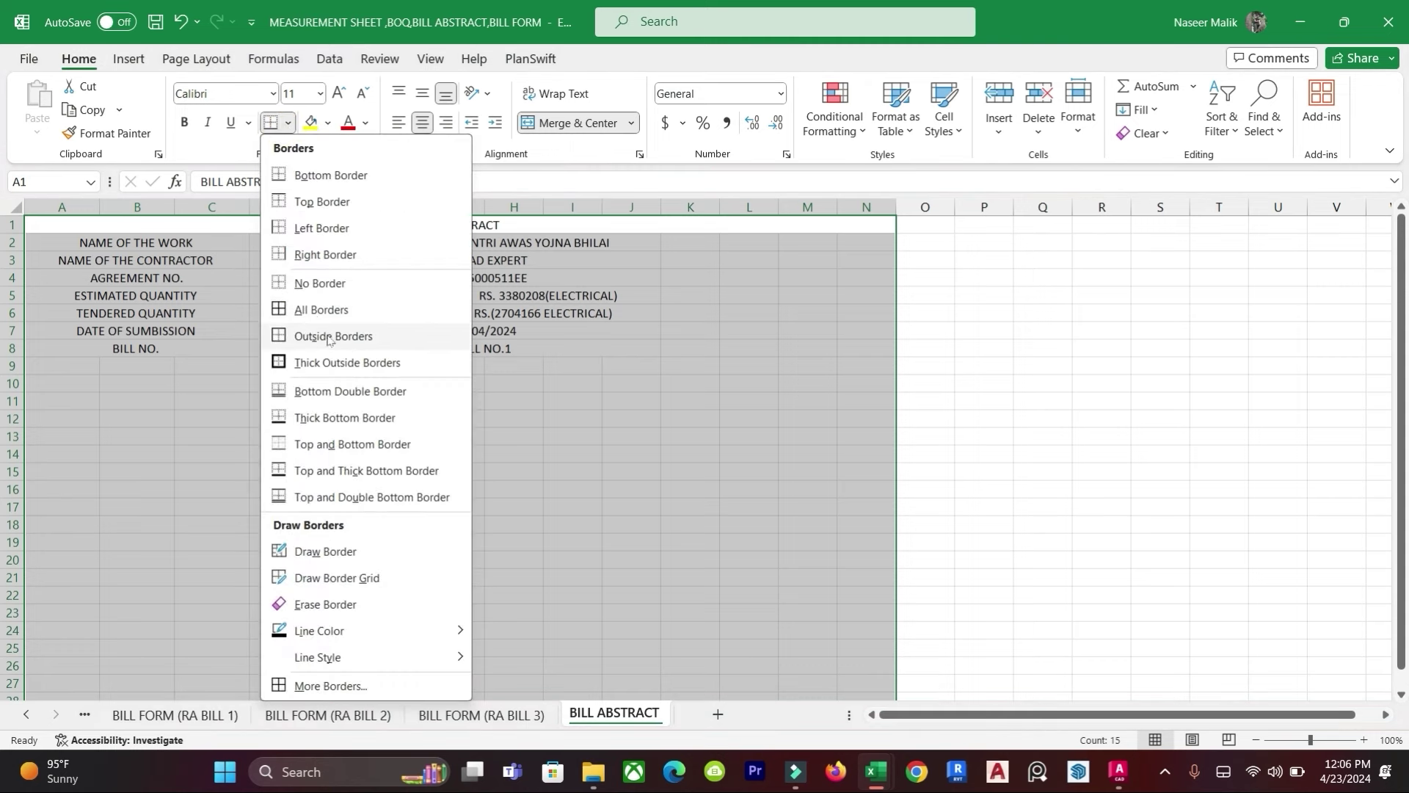
{"action": "left_click", "coordinate": [321, 309]}
{"action": "left_click", "coordinate": [512, 383]}
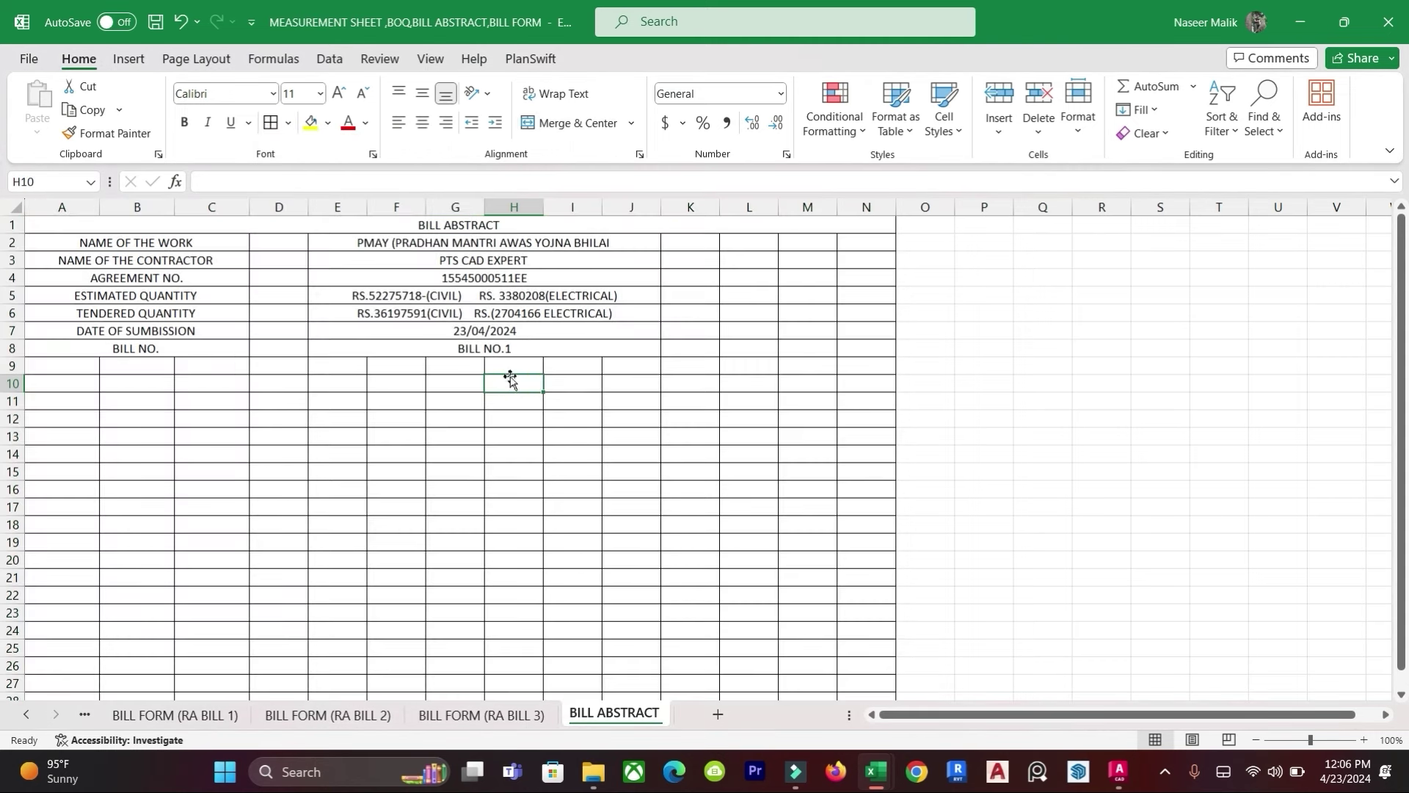
Step: Fill the merged BILL ABSTRACT title row with the orange theme color
{"action": "left_click", "coordinate": [289, 224]}
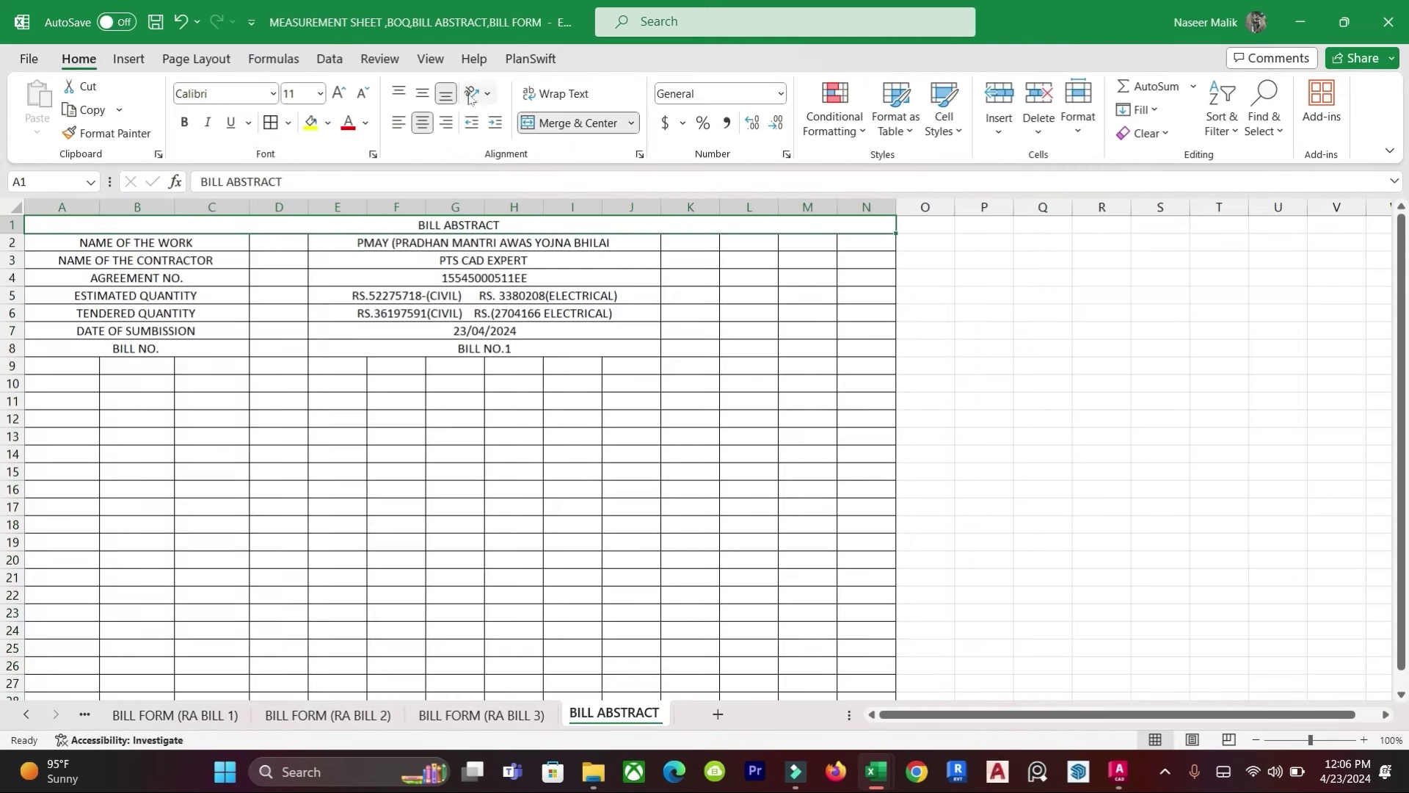
{"action": "left_click", "coordinate": [328, 123]}
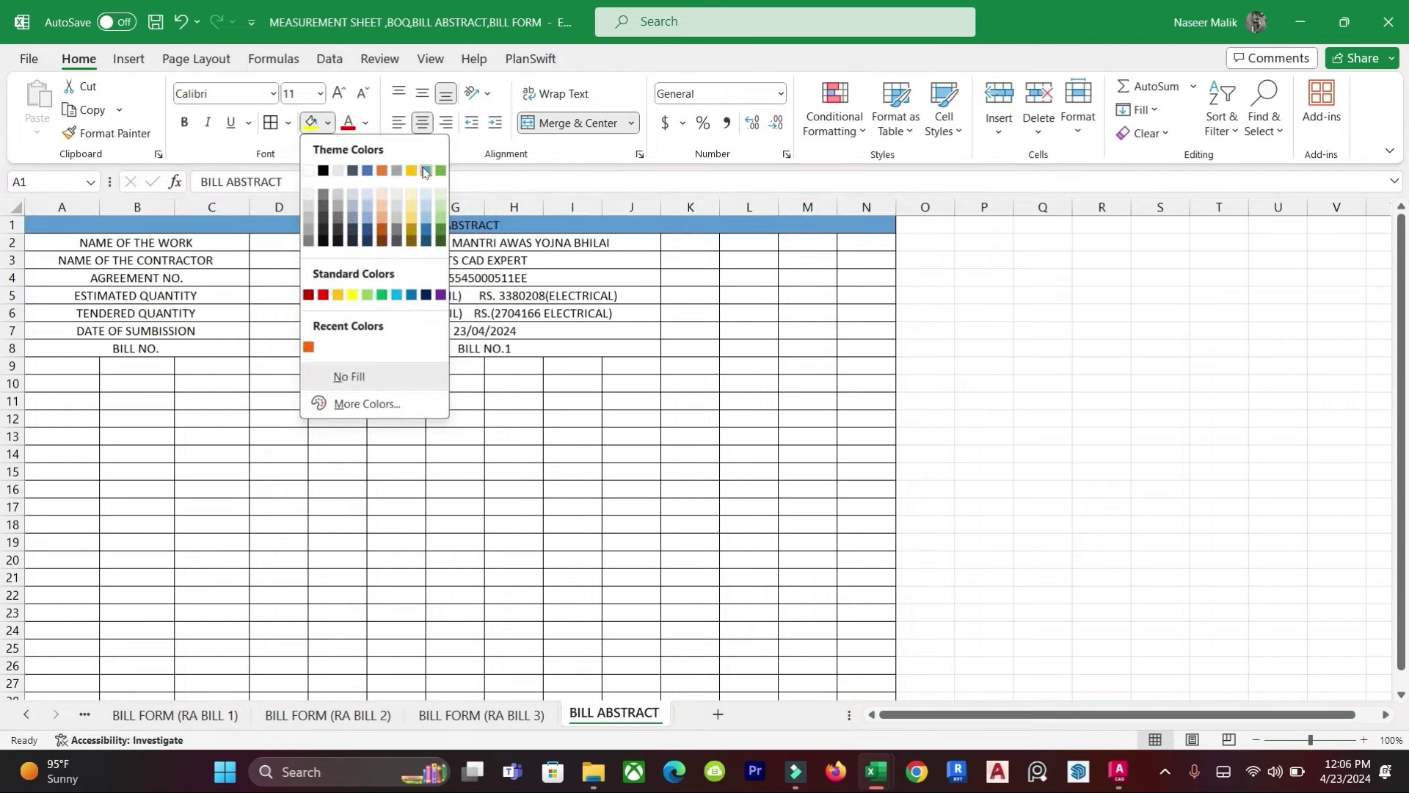
{"action": "left_click", "coordinate": [382, 170]}
{"action": "left_click", "coordinate": [690, 435]}
Step: Fill the merged BILL ABSTRACT title row with a light gold theme color
{"action": "left_click", "coordinate": [330, 226]}
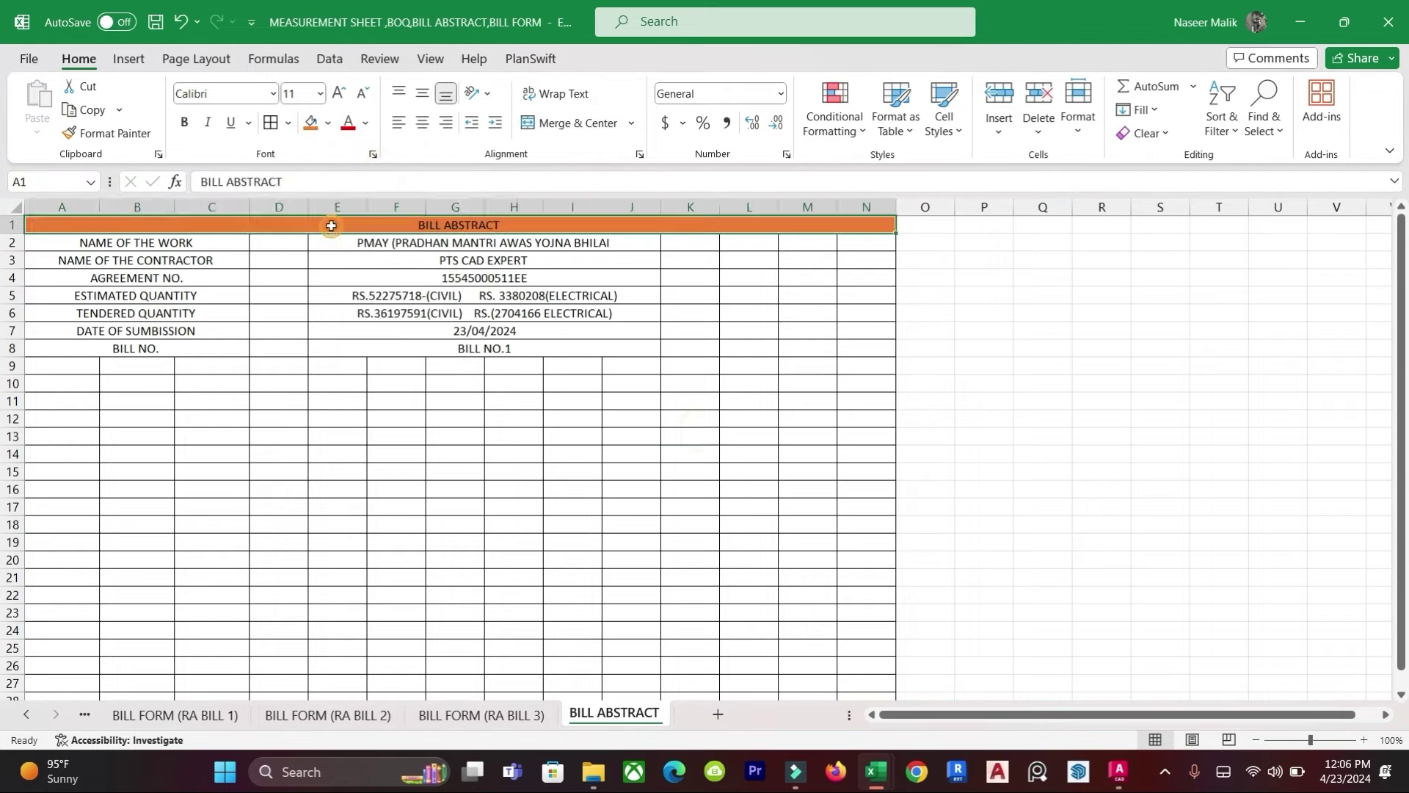
{"action": "left_click", "coordinate": [328, 123]}
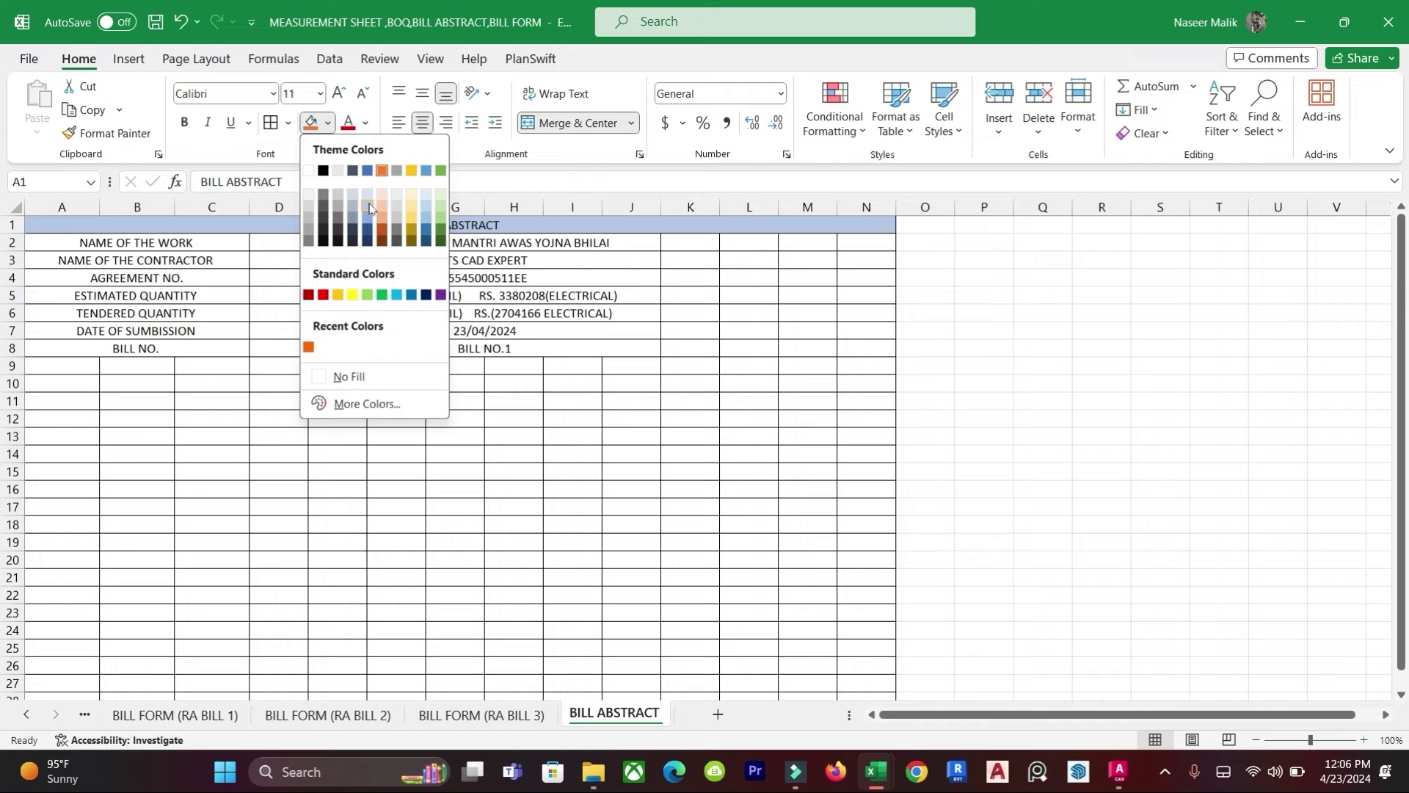
{"action": "left_click", "coordinate": [408, 213]}
{"action": "left_click", "coordinate": [629, 383]}
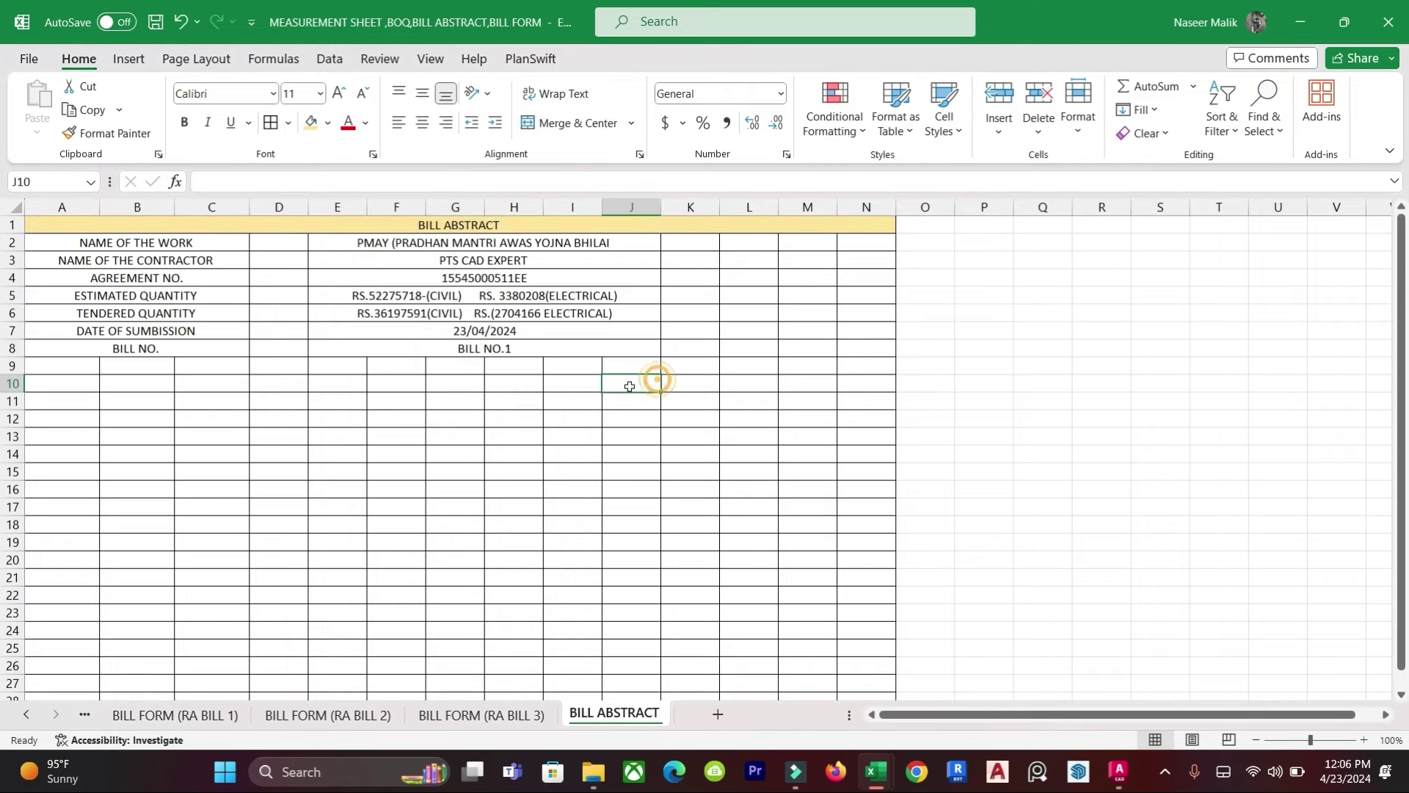
{"action": "left_click_drag", "start_coordinate": [631, 486], "coordinate": [573, 471]}
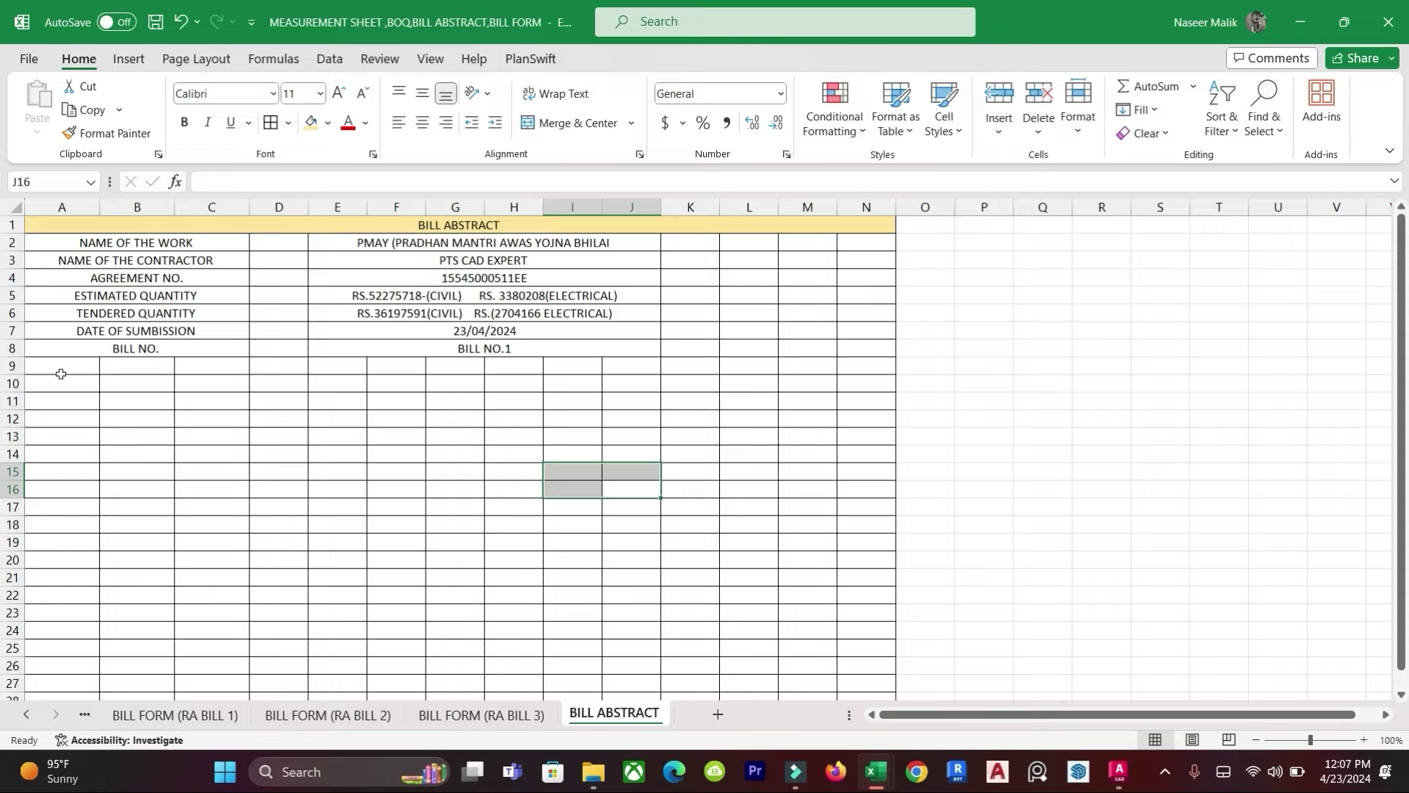
Step: Enter the heading "SR.NO." in A11 and the serial number 1 in A12
{"action": "left_click", "coordinate": [50, 400]}
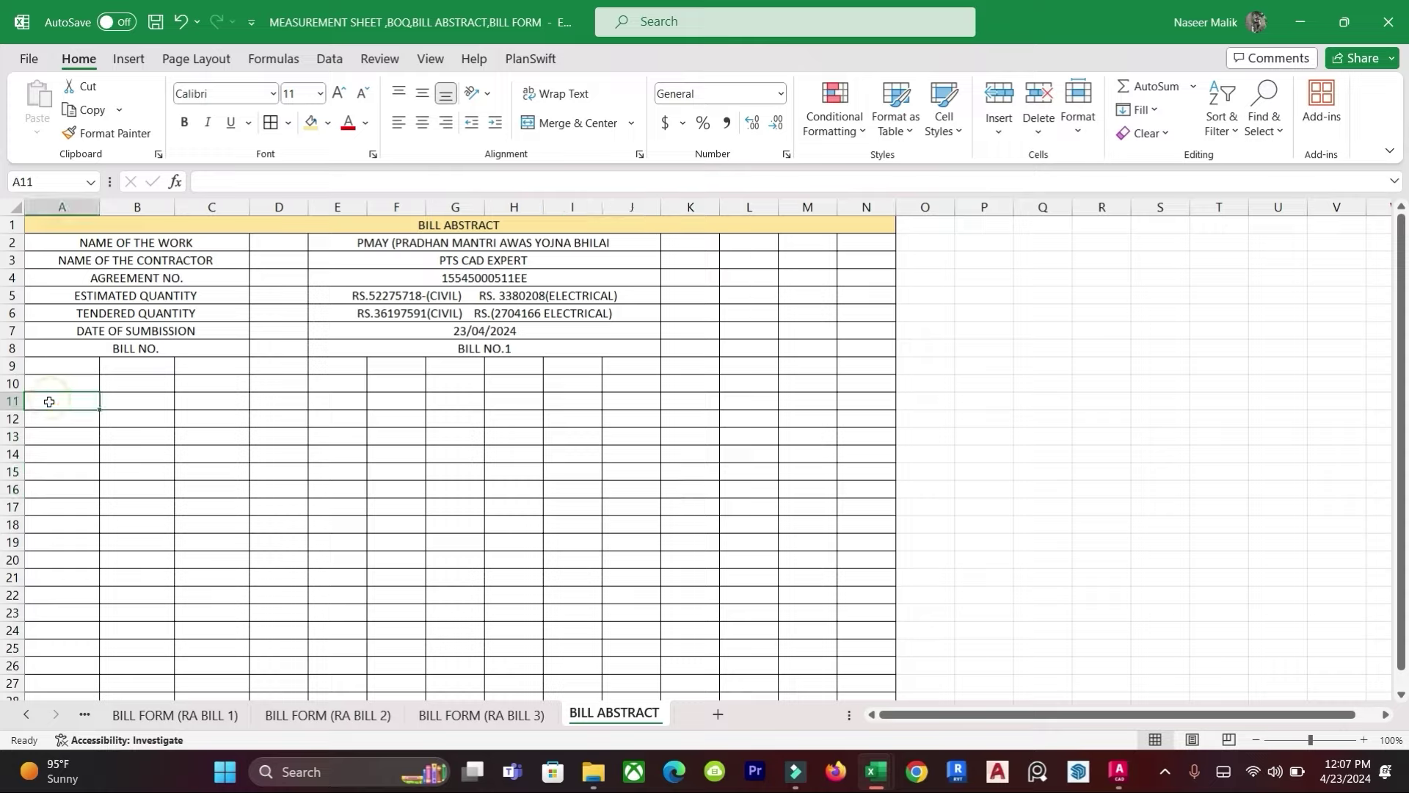
{"action": "type", "text": "SR.NO."}
{"action": "key", "text": "Return"}
{"action": "type", "text": "1"}
{"action": "key", "text": "Return"}
Step: Enter the heading "BOQ NO." in B11
{"action": "key", "text": "Up"}
{"action": "key", "text": "Up"}
{"action": "key", "text": "Right"}
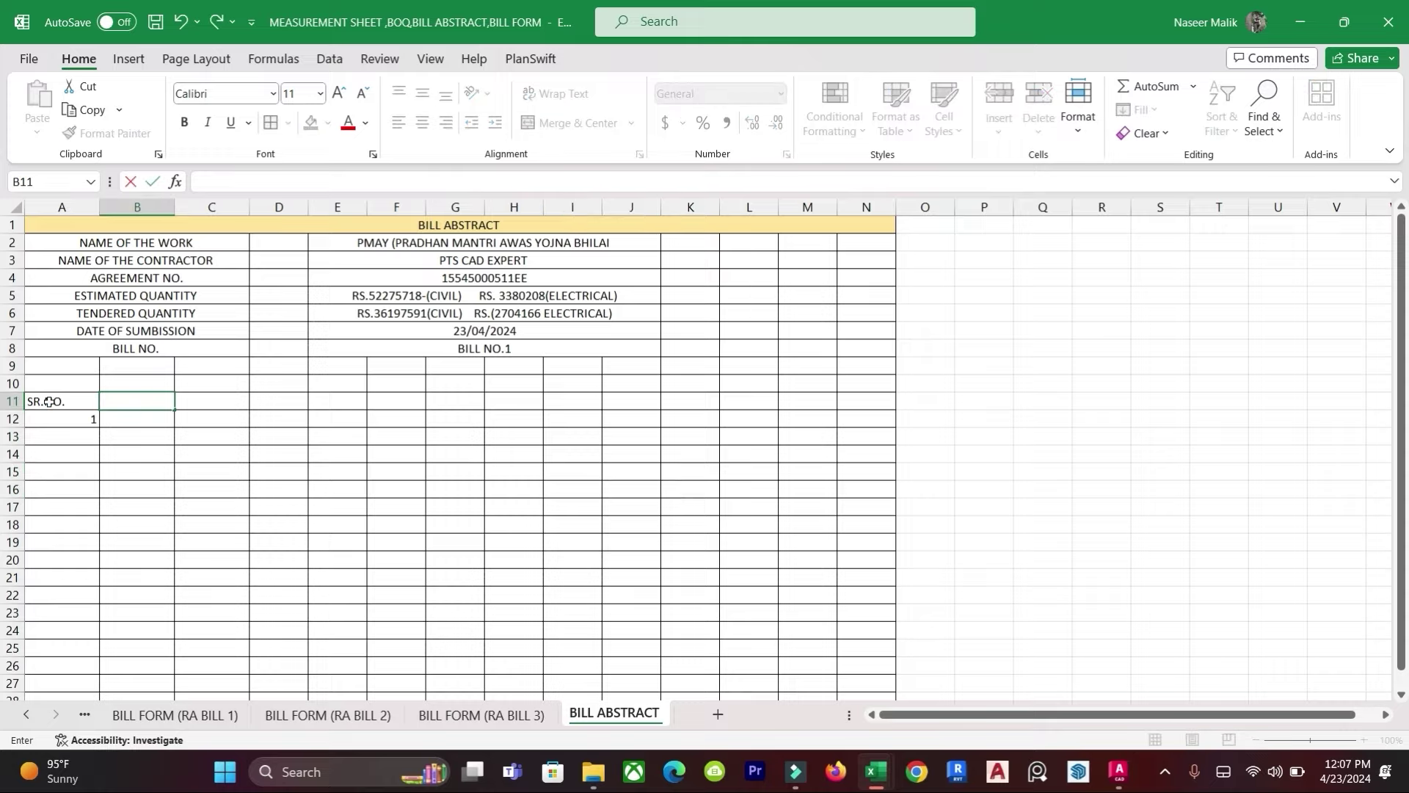
{"action": "type", "text": "BOQ NO."}
{"action": "key", "text": "Tab"}
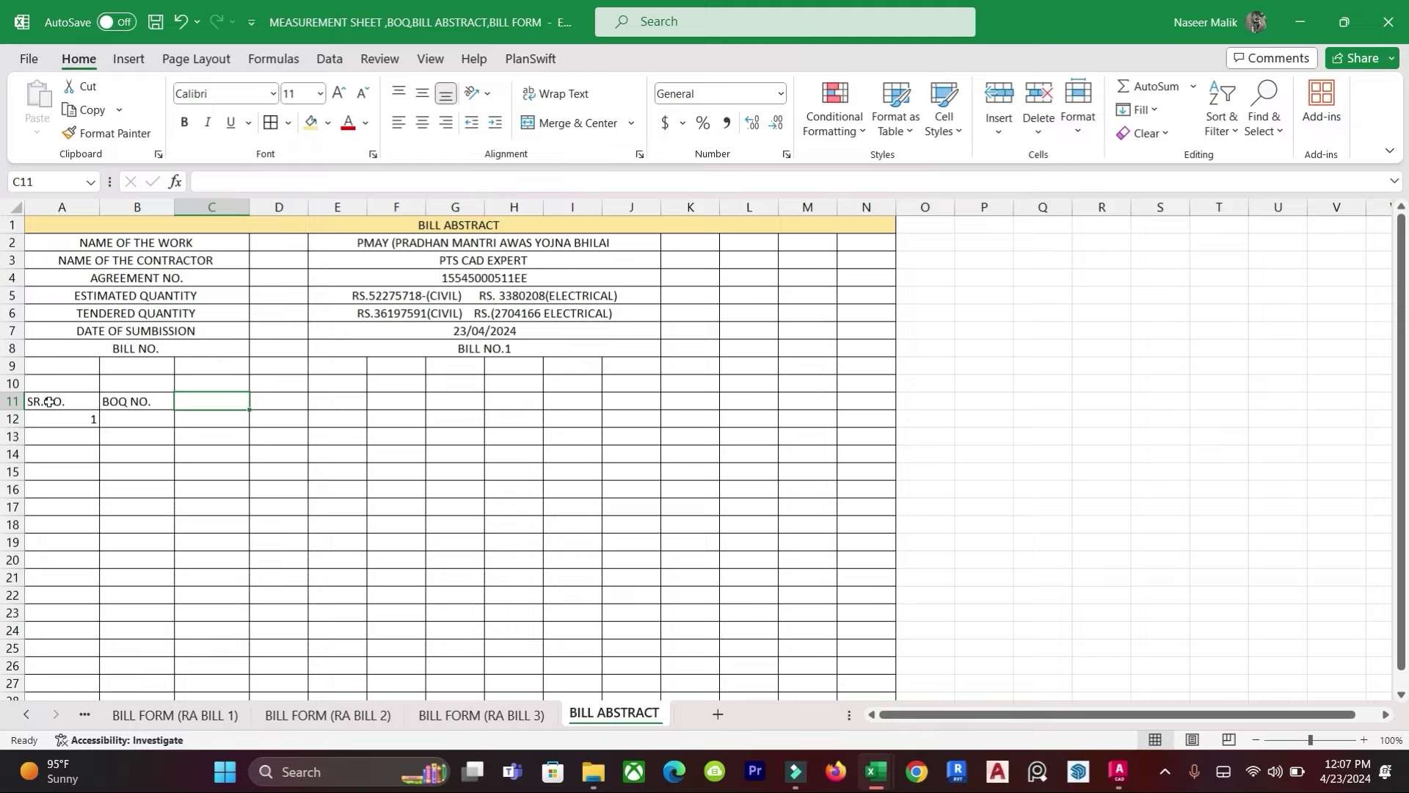
Step: Enter the heading "DESCRIPTION" in C11 and widen column C slightly to fit it
{"action": "type", "text": "DE"}
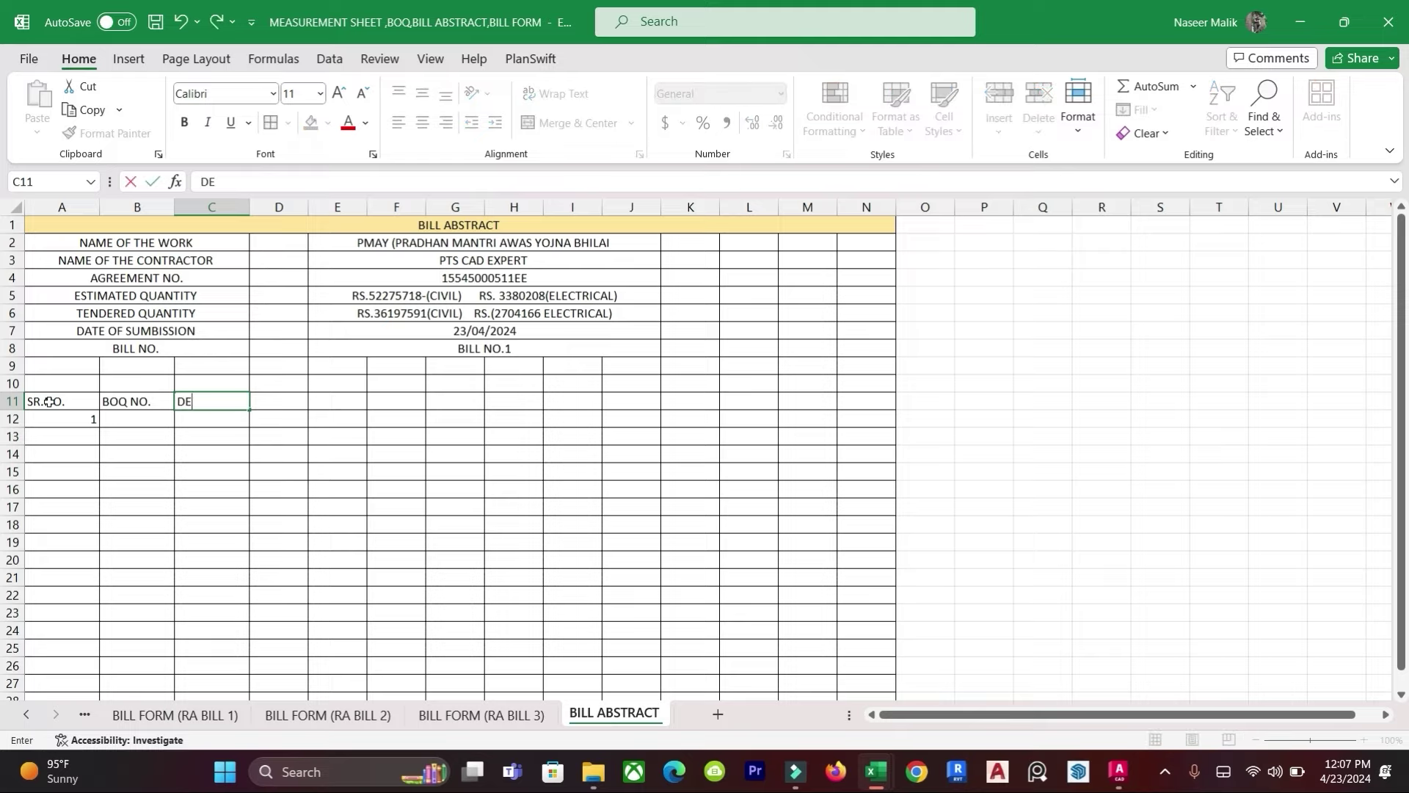
{"action": "type", "text": "X"}
{"action": "key", "text": "BackSpace"}
{"action": "type", "text": "SCRIPTION"}
{"action": "key", "text": "Tab"}
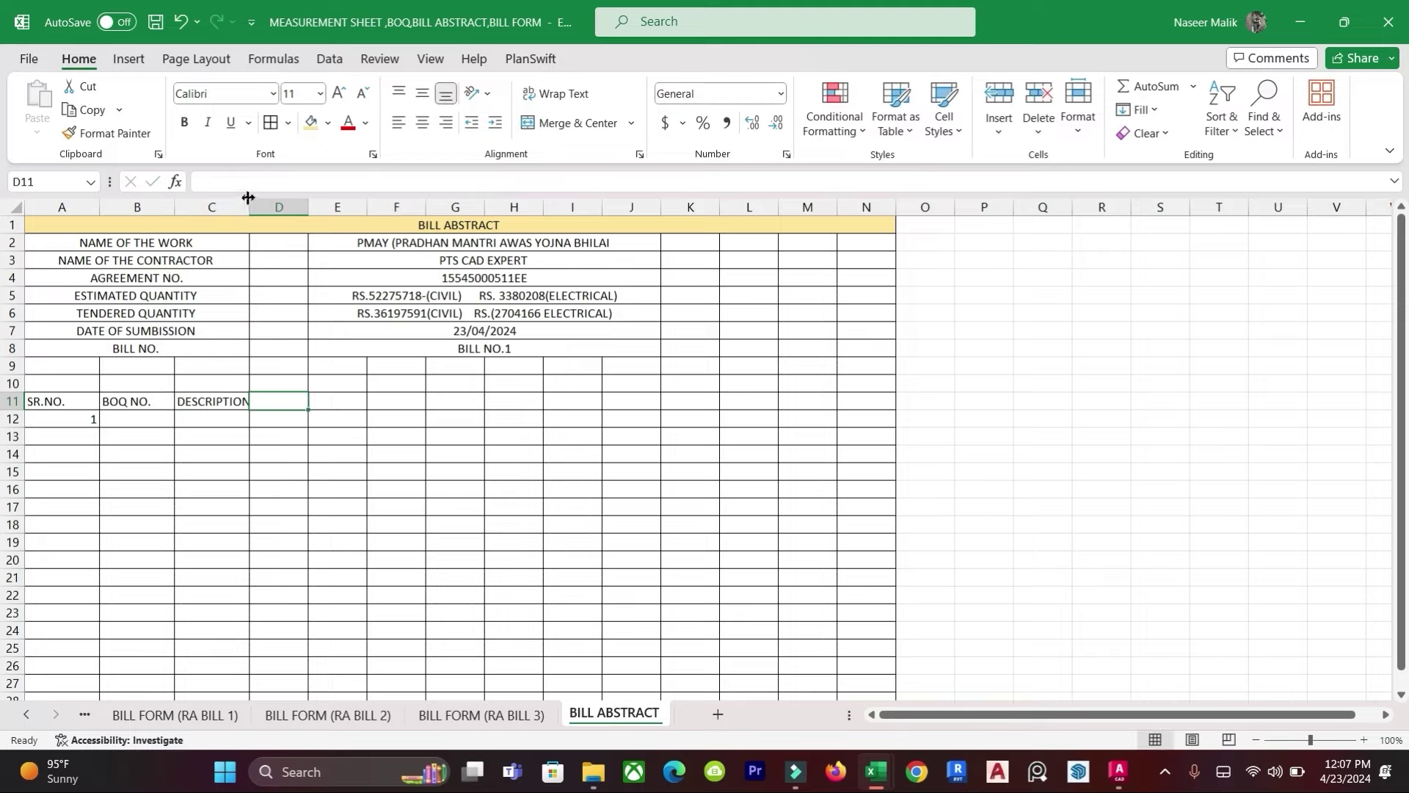
{"action": "left_click_drag", "start_coordinate": [250, 207], "coordinate": [256, 207]}
{"action": "left_click", "coordinate": [379, 466]}
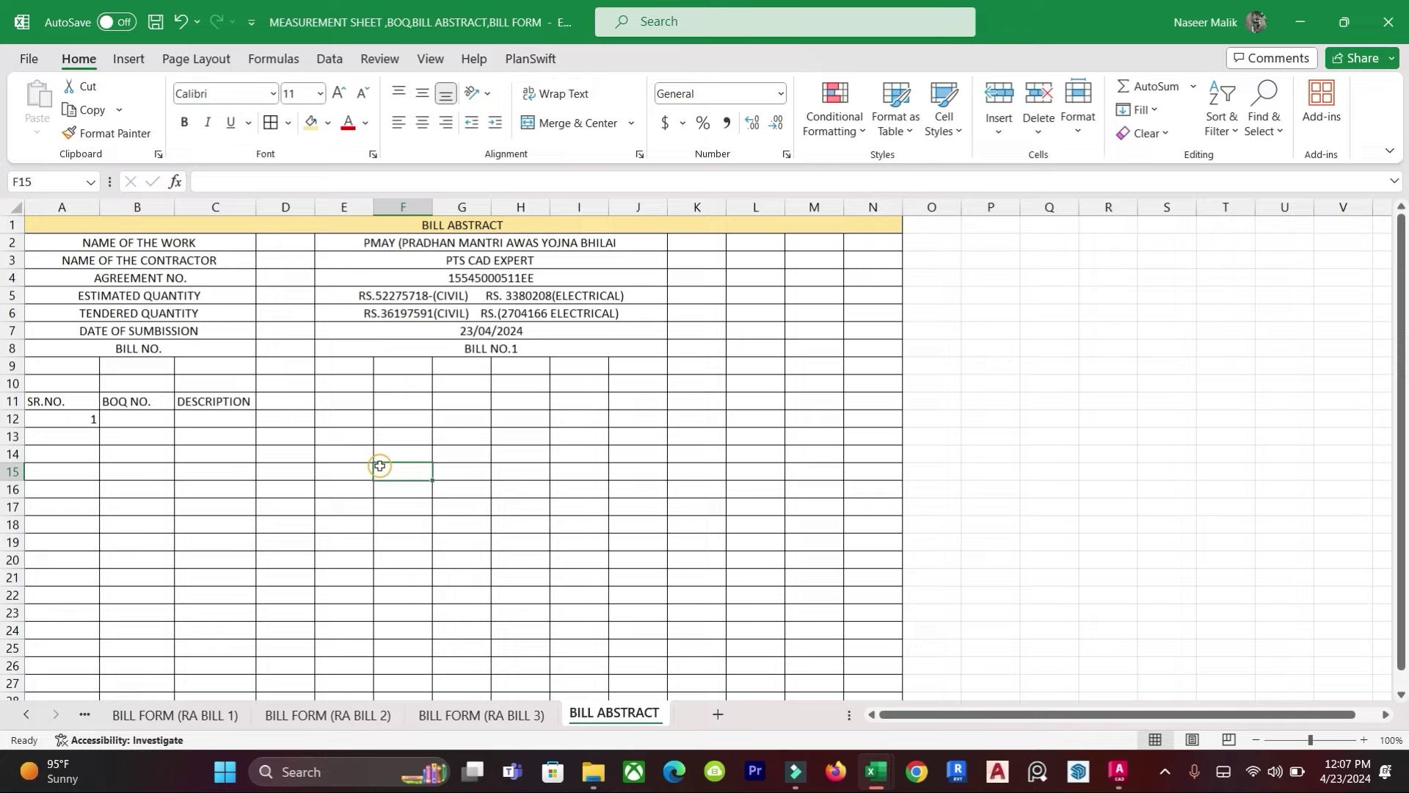
Step: Enter the heading "BOQ CODE" in D11 and autofit the width of column D
{"action": "left_click", "coordinate": [286, 403]}
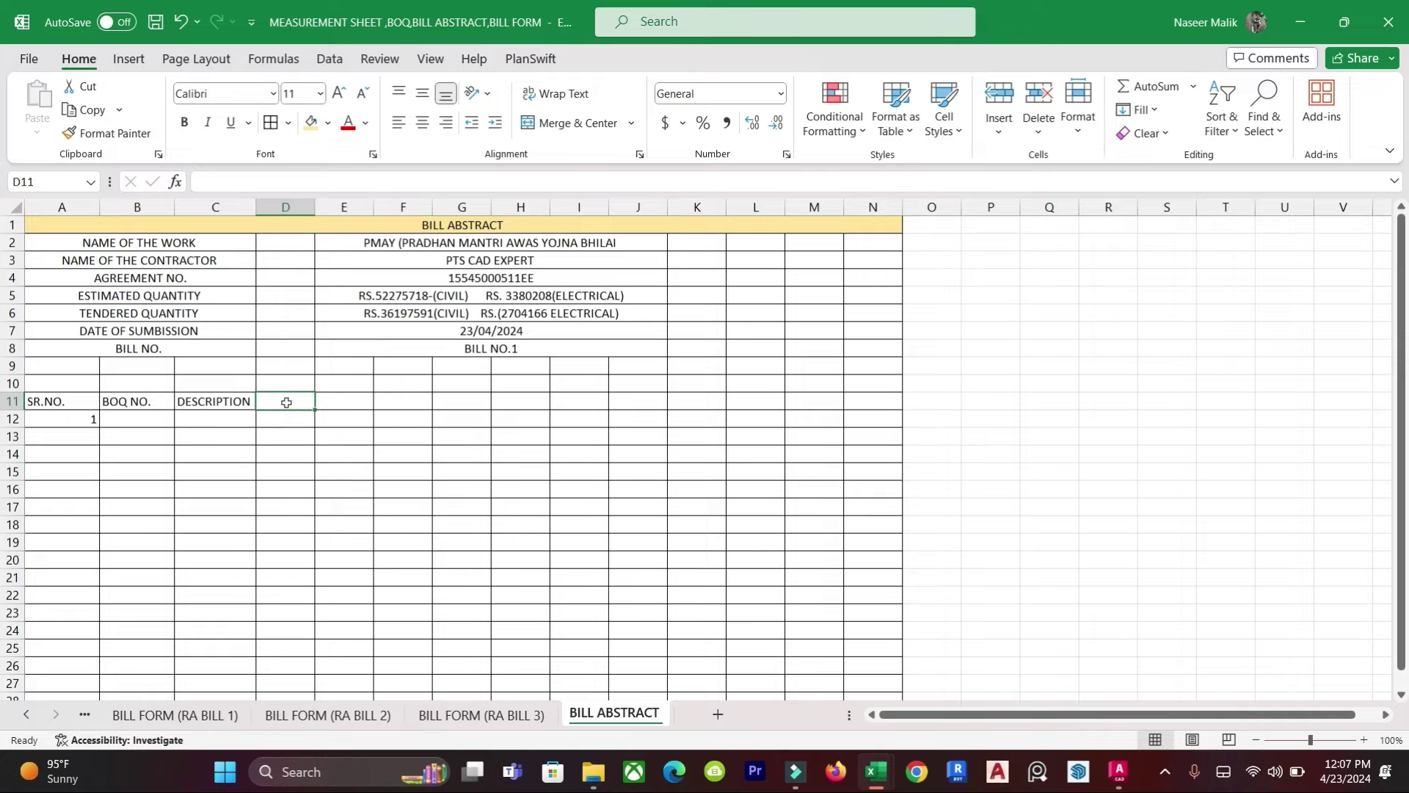
{"action": "type", "text": "BOQ CODE"}
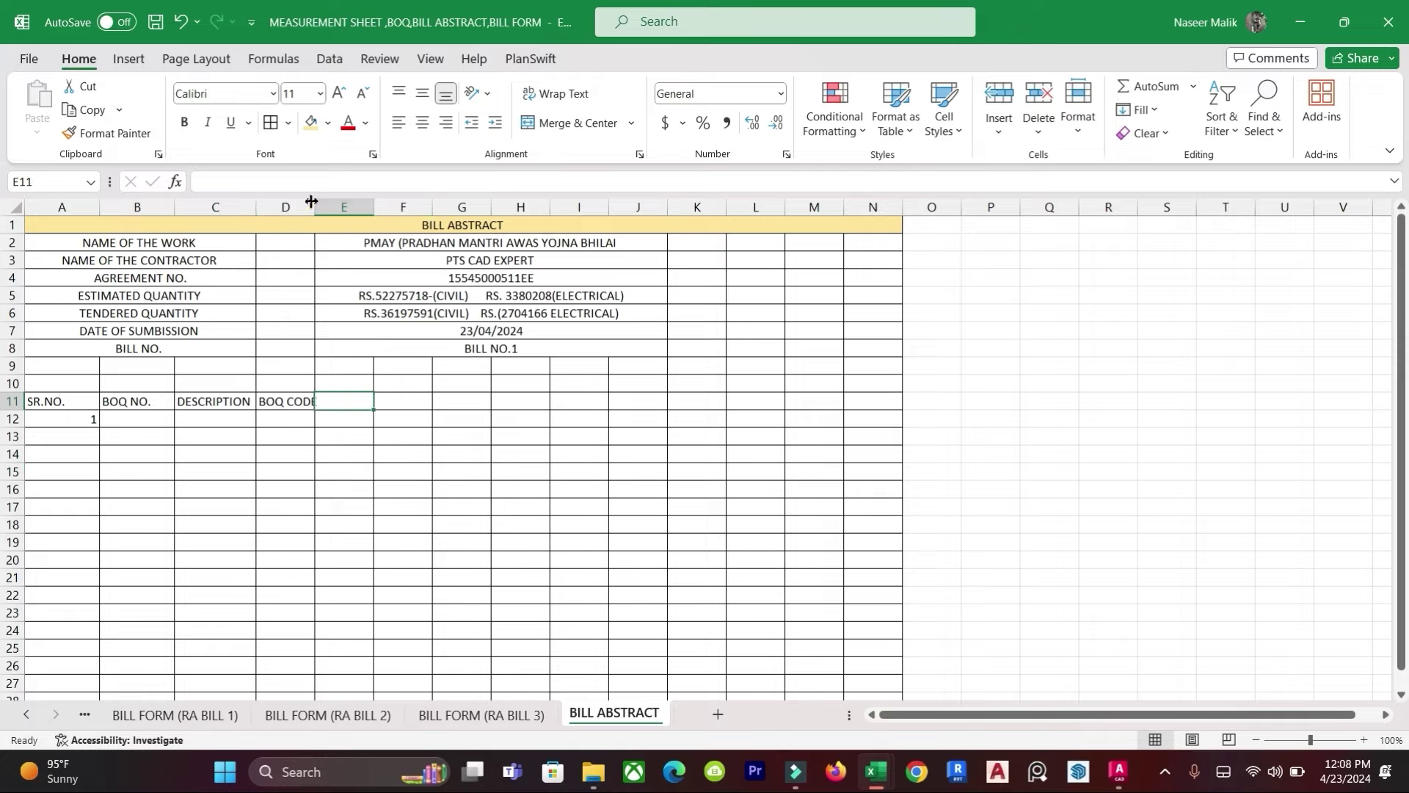
{"action": "double_click", "coordinate": [315, 207]}
{"action": "left_click", "coordinate": [353, 383]}
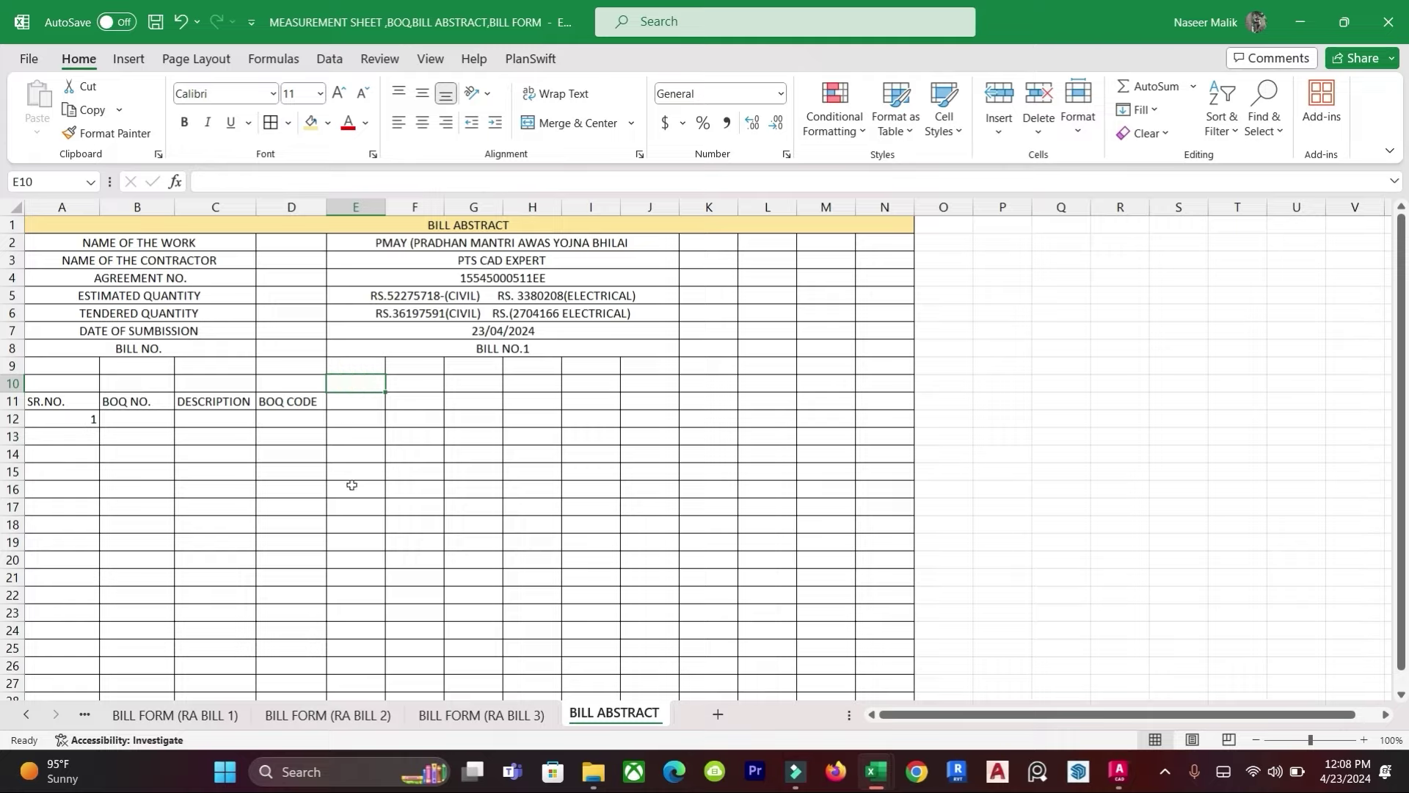
Step: Enter the headings "UNITS", "BOQ QTY." and "RATE" in E11, F11 and G11
{"action": "left_click", "coordinate": [344, 403]}
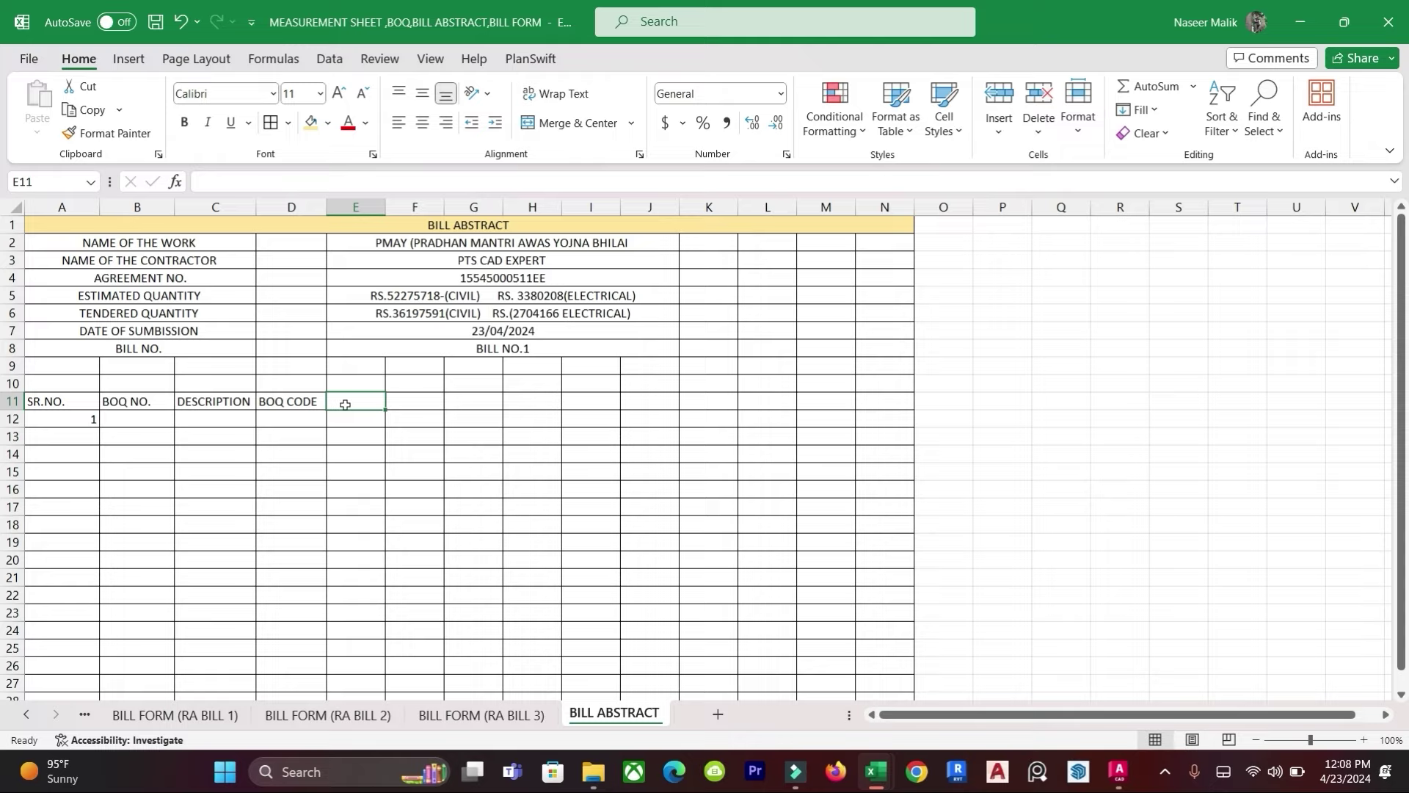
{"action": "type", "text": "UNITS"}
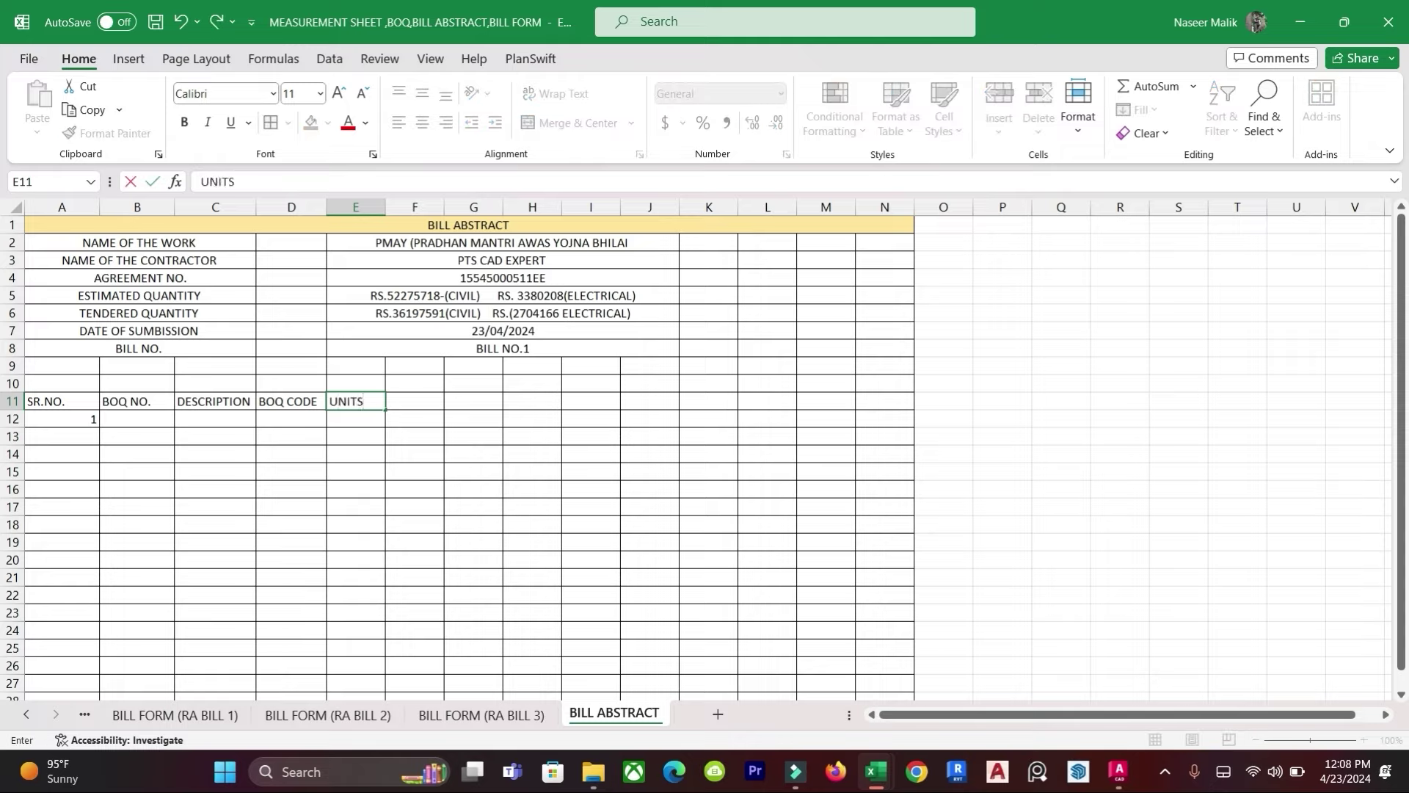
{"action": "key", "text": "Tab"}
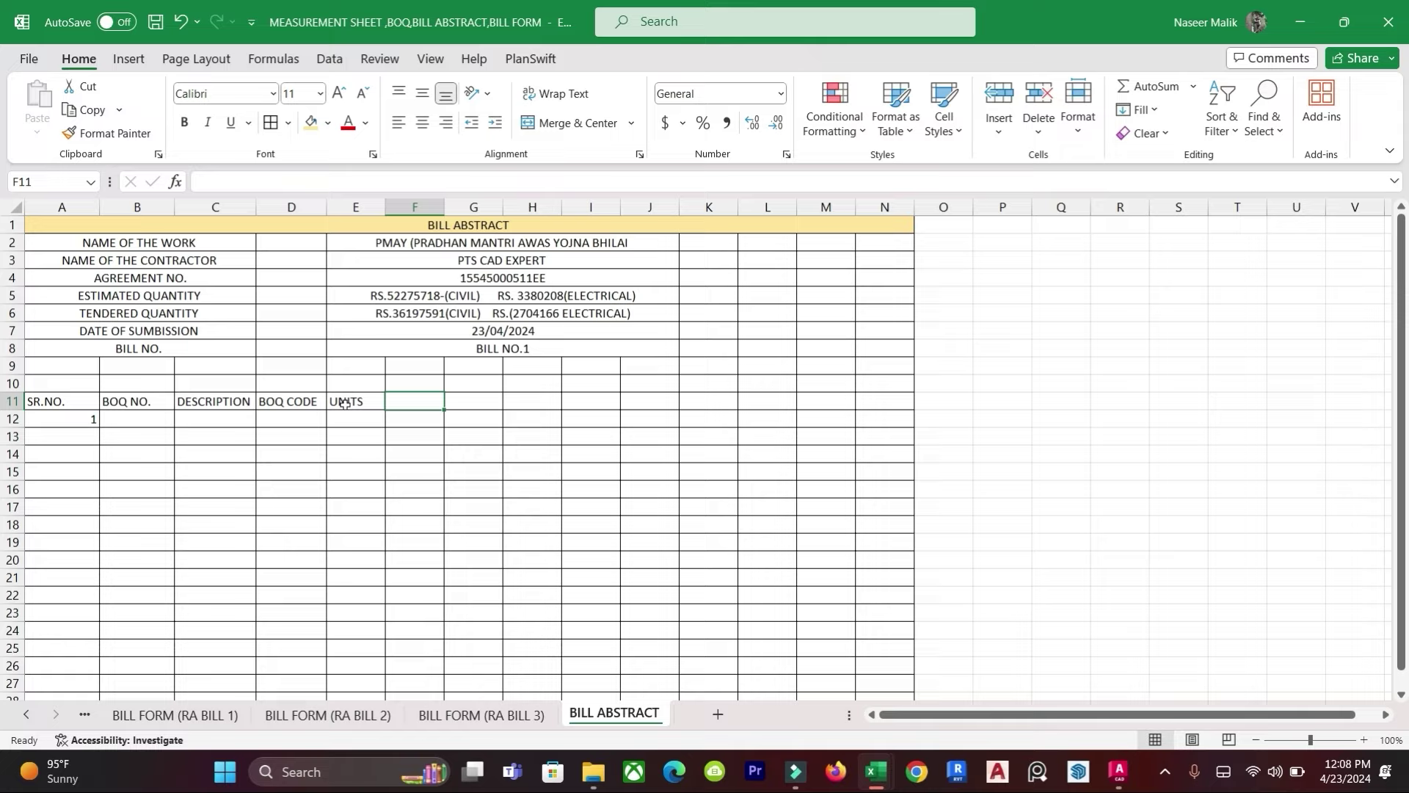
{"action": "type", "text": "BOQ QTY."}
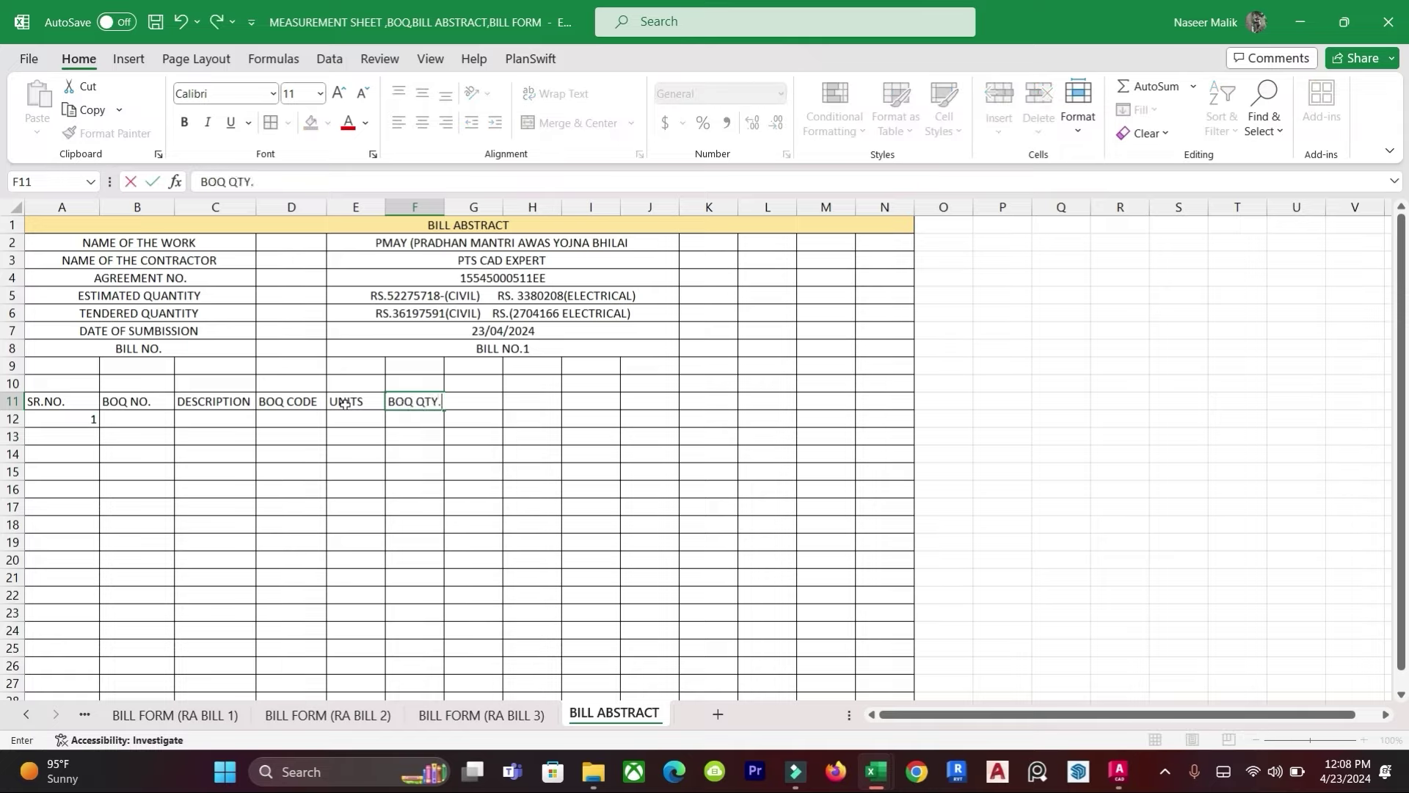
{"action": "key", "text": "Tab"}
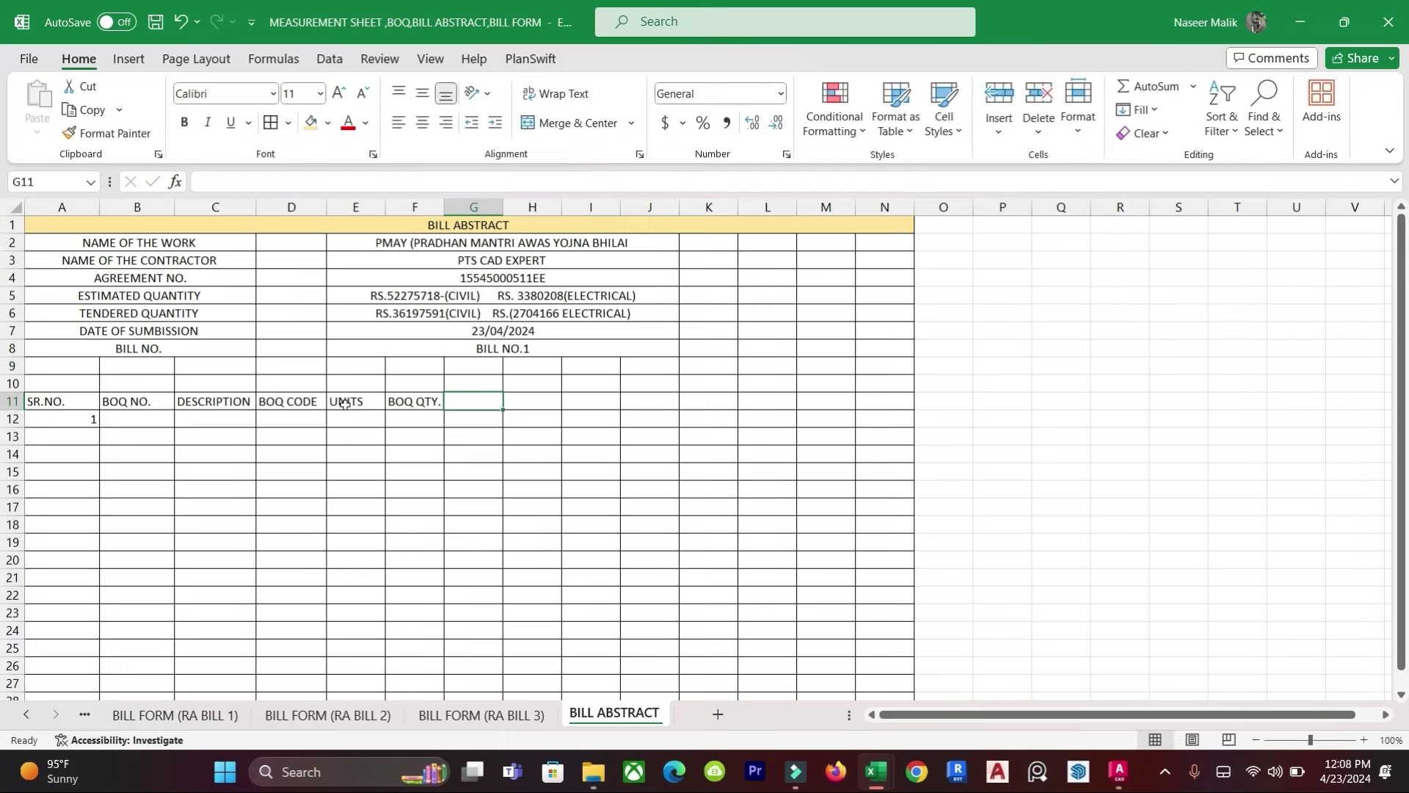
{"action": "type", "text": "RATE"}
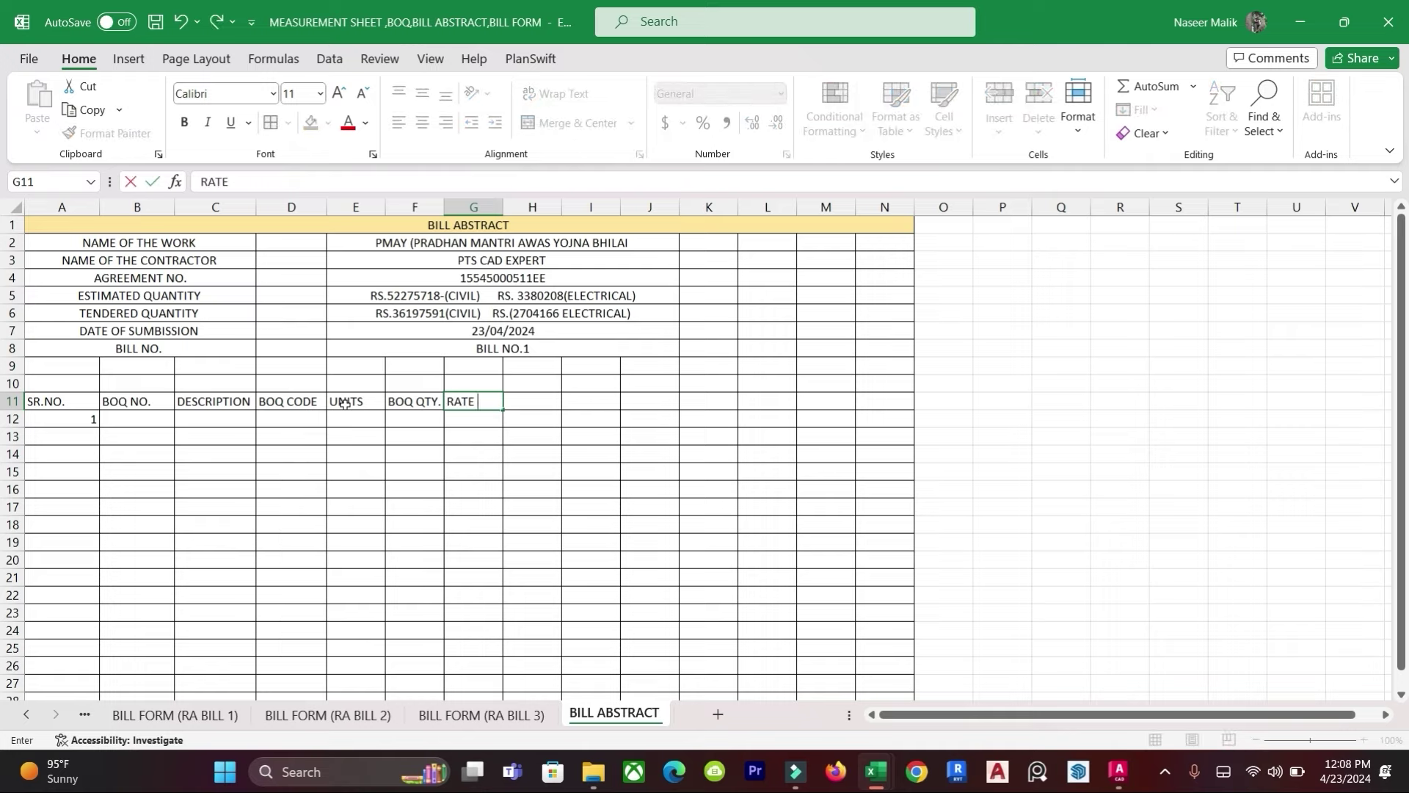
{"action": "key", "text": "Tab"}
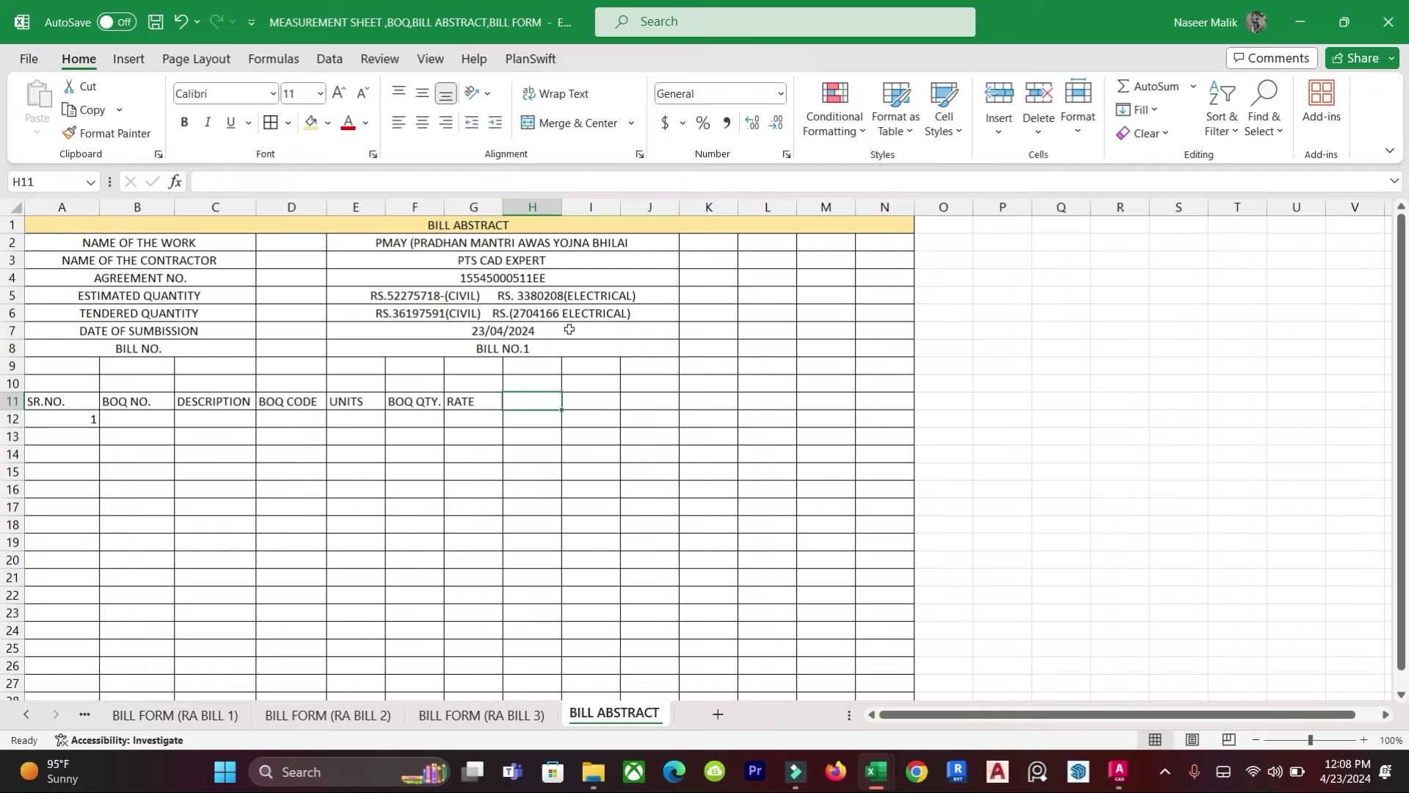
Step: Merge and center H10:J10 and enter the group heading "QUANTIY OF WORK" in it
{"action": "left_click_drag", "start_coordinate": [529, 382], "coordinate": [646, 383]}
{"action": "left_click", "coordinate": [573, 123]}
{"action": "left_click", "coordinate": [733, 368]}
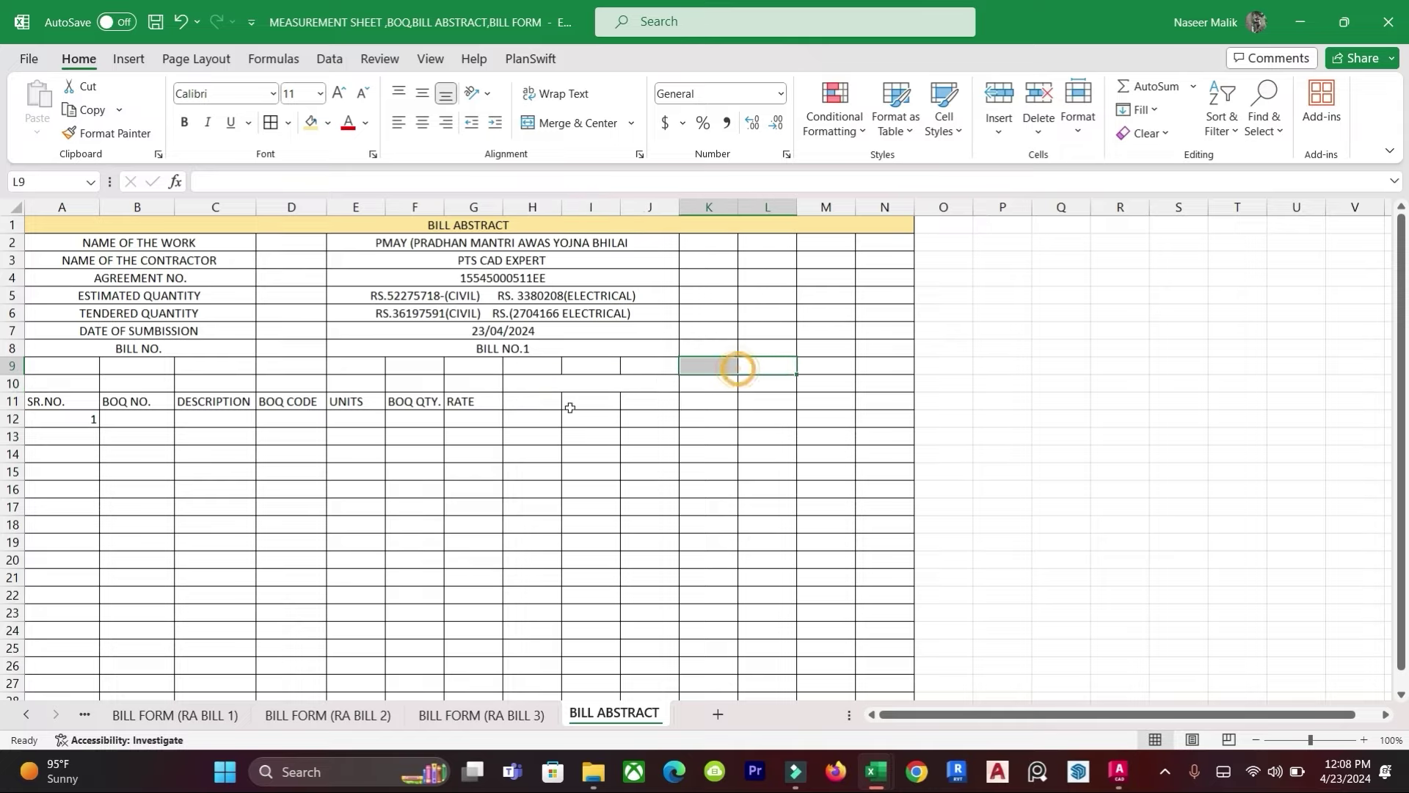
{"action": "left_click", "coordinate": [556, 382]}
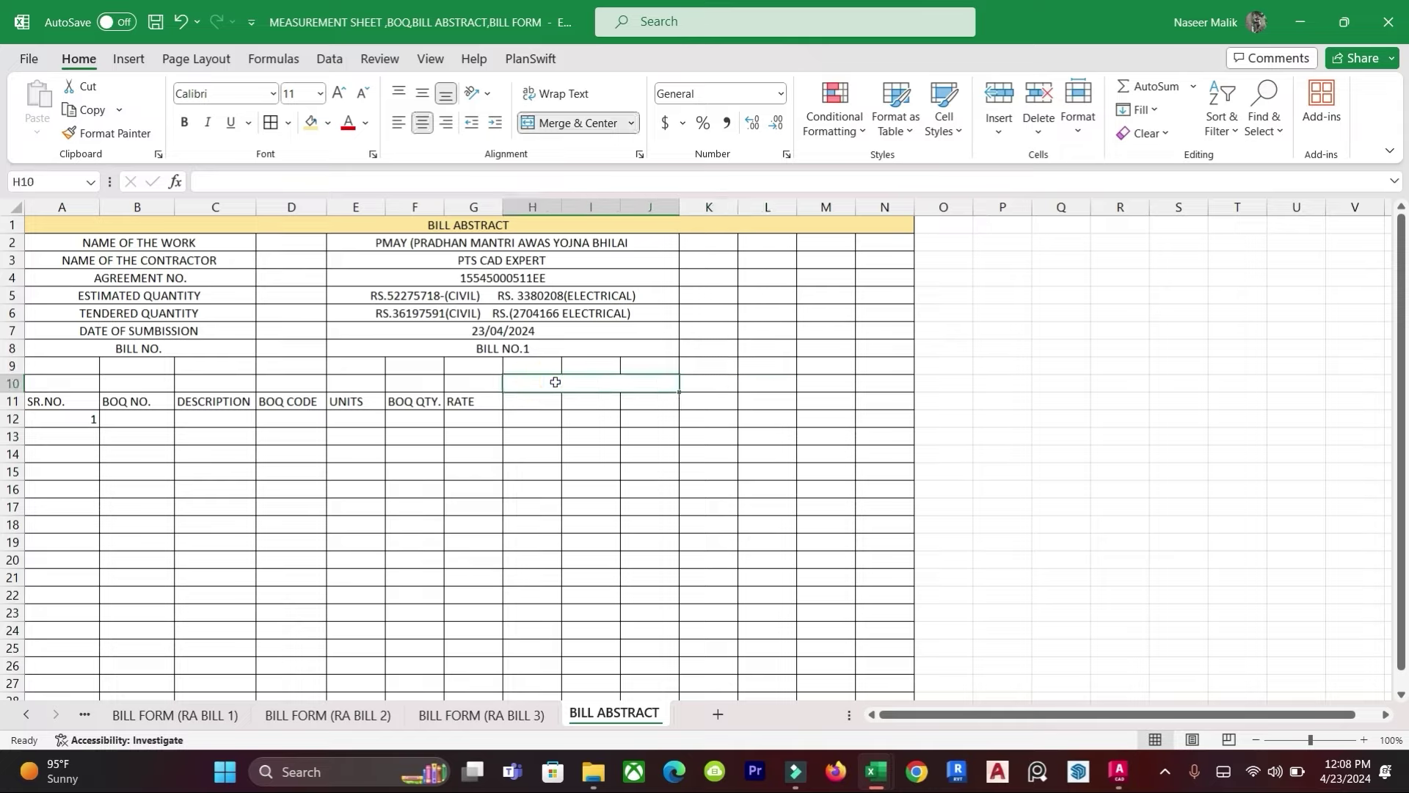
{"action": "type", "text": "QUANTIY OF Q"}
{"action": "key", "text": "BackSpace"}
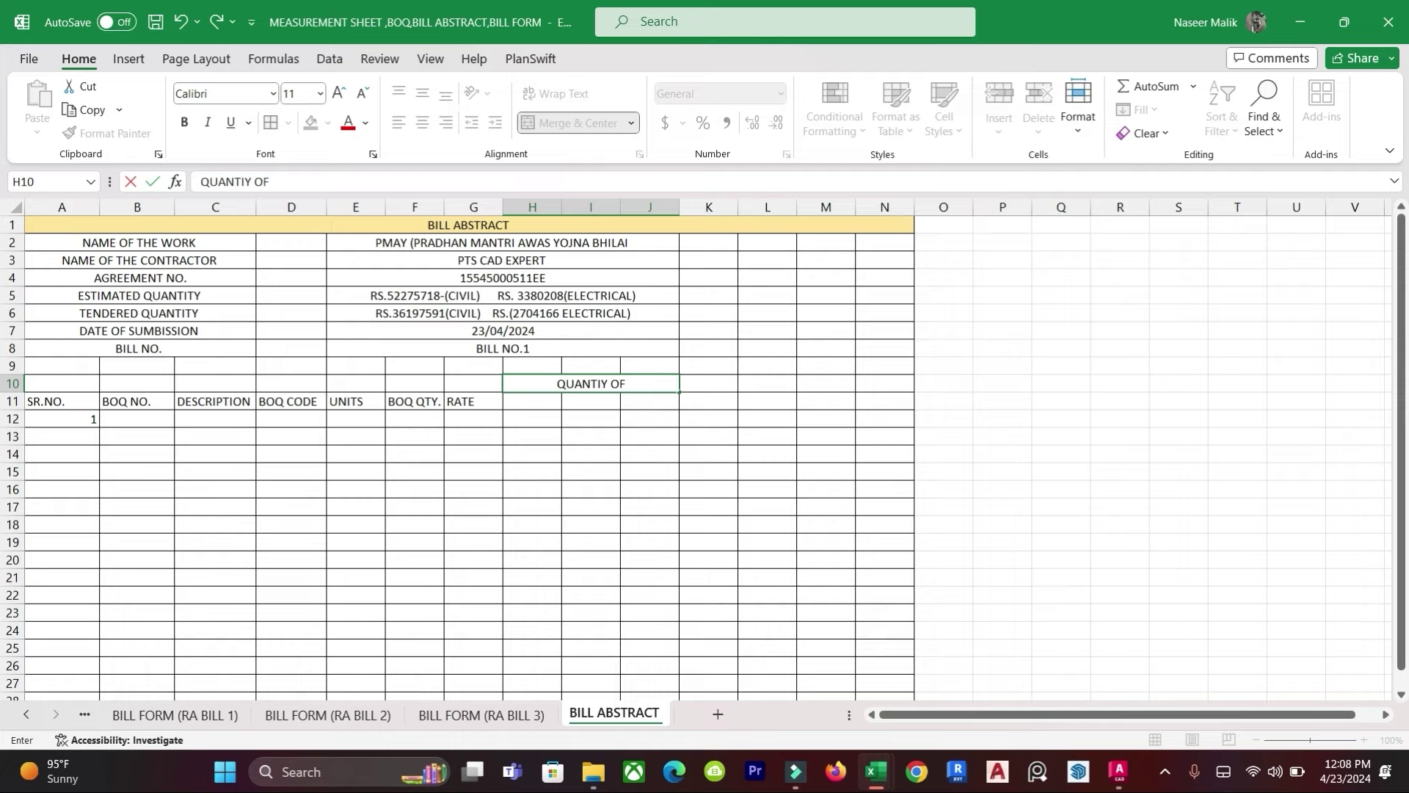
{"action": "type", "text": "WORK"}
{"action": "key", "text": "Return"}
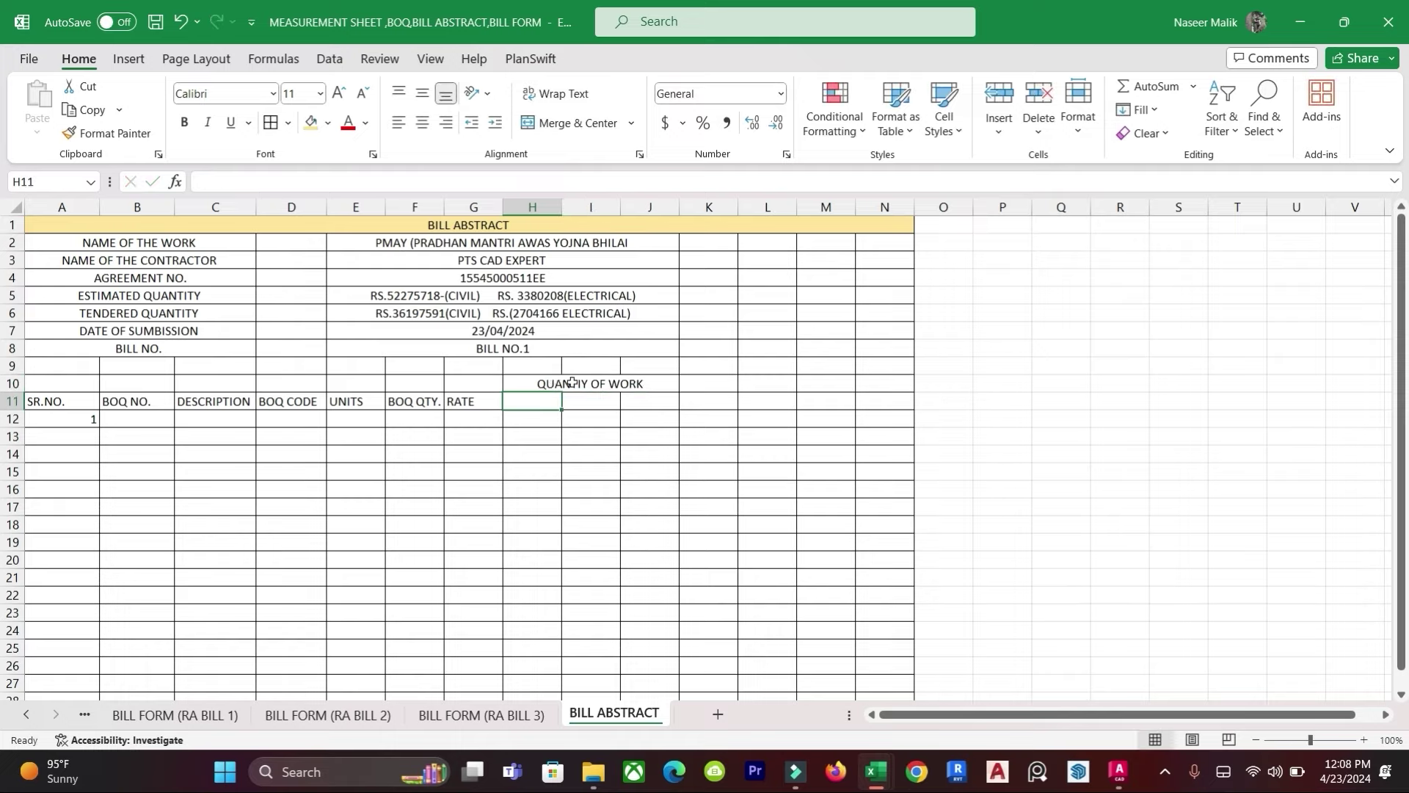
{"action": "left_click", "coordinate": [1003, 367]}
Step: Enter the subheading "PREVIOUS QTY." in H11 under the work quantity heading
{"action": "left_click", "coordinate": [528, 401]}
{"action": "type", "text": "PREVIOUS A"}
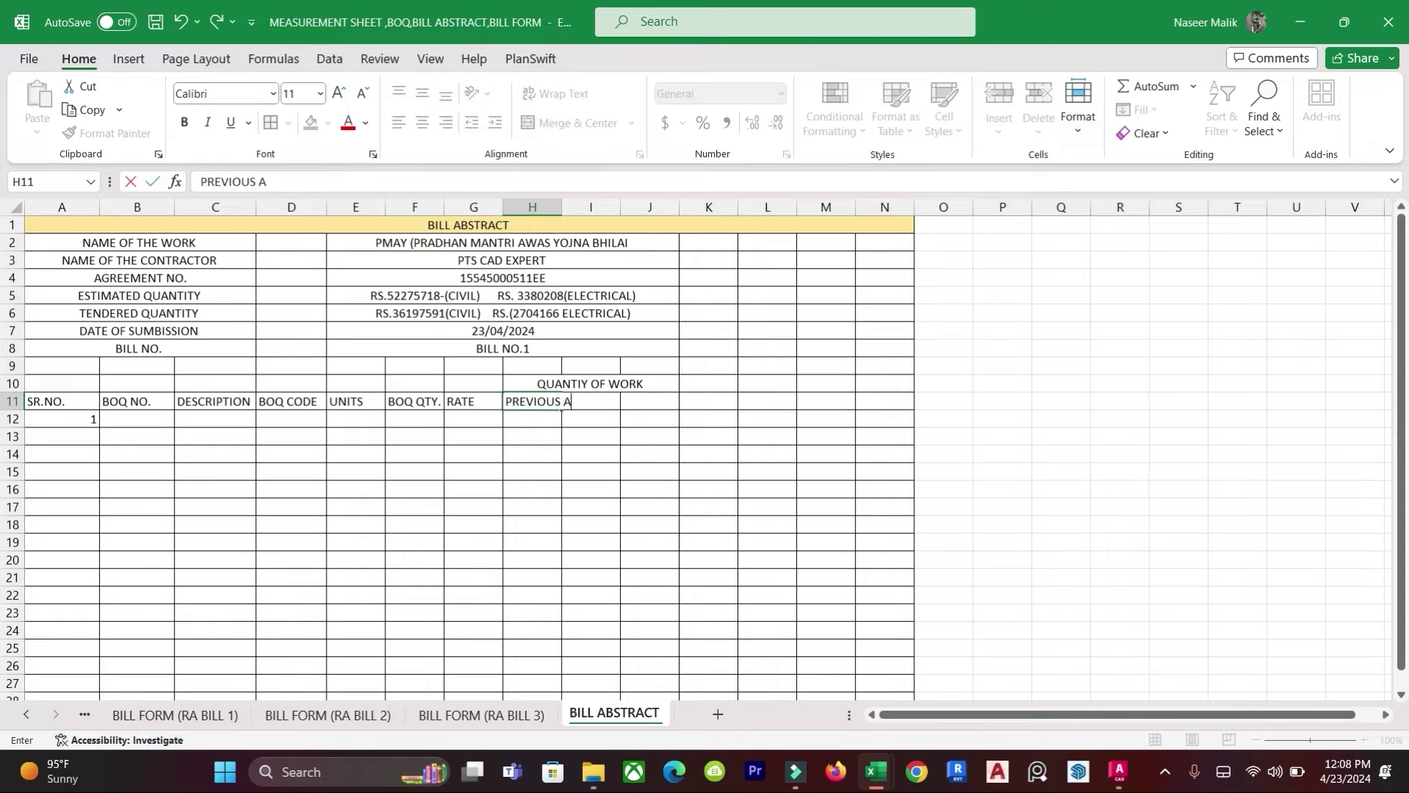
{"action": "type", "text": "TY"}
{"action": "key", "text": "BackSpace"}
{"action": "key", "text": "BackSpace"}
{"action": "key", "text": "BackSpace"}
{"action": "type", "text": "Q"}
{"action": "key", "text": "Tab"}
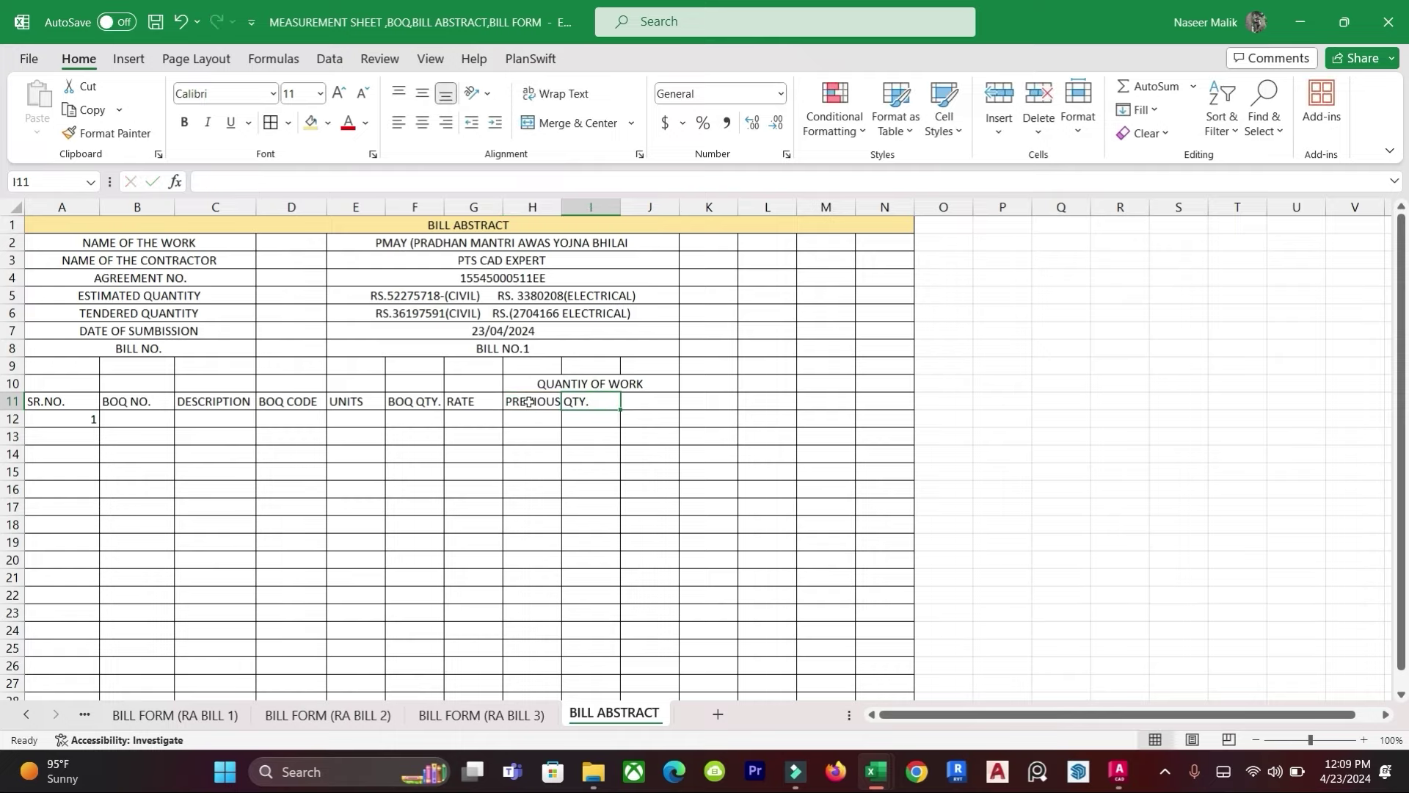
Step: Enter the subheadings "IN THIS BILL" in I11 and "TOTAL QTY" in J11
{"action": "type", "text": "IN THIS BILL"}
{"action": "key", "text": "Tab"}
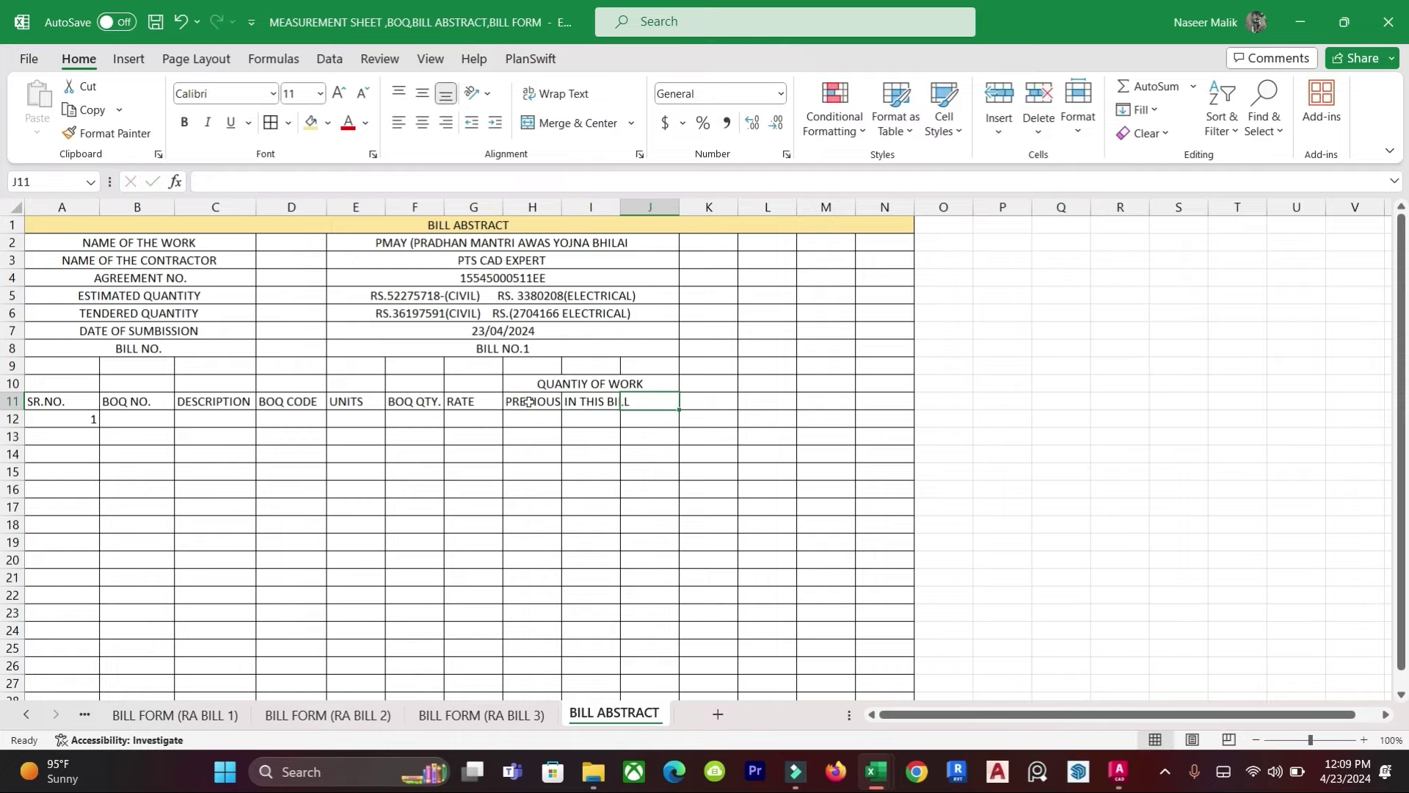
{"action": "type", "text": "TOT"}
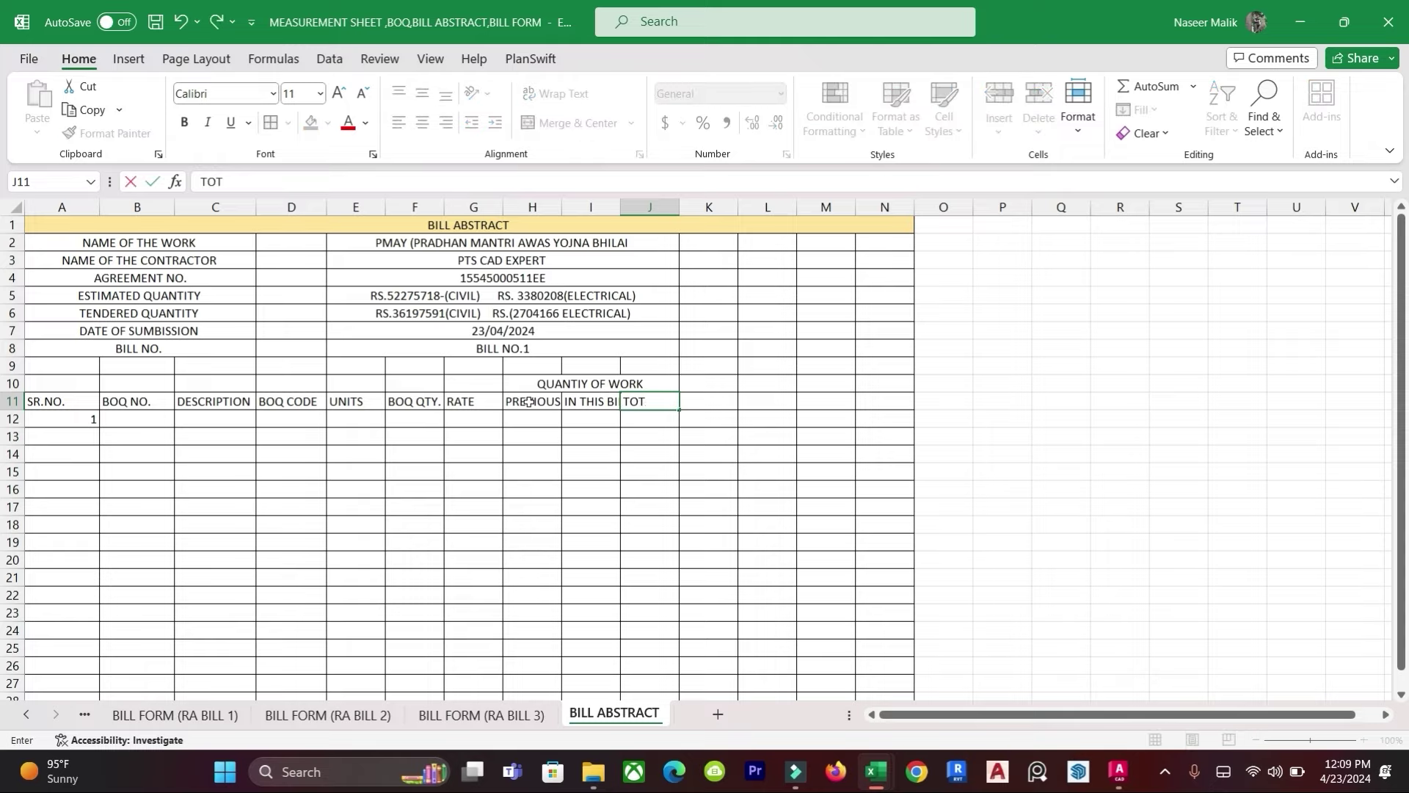
{"action": "type", "text": "AL QTY"}
{"action": "key", "text": "Return"}
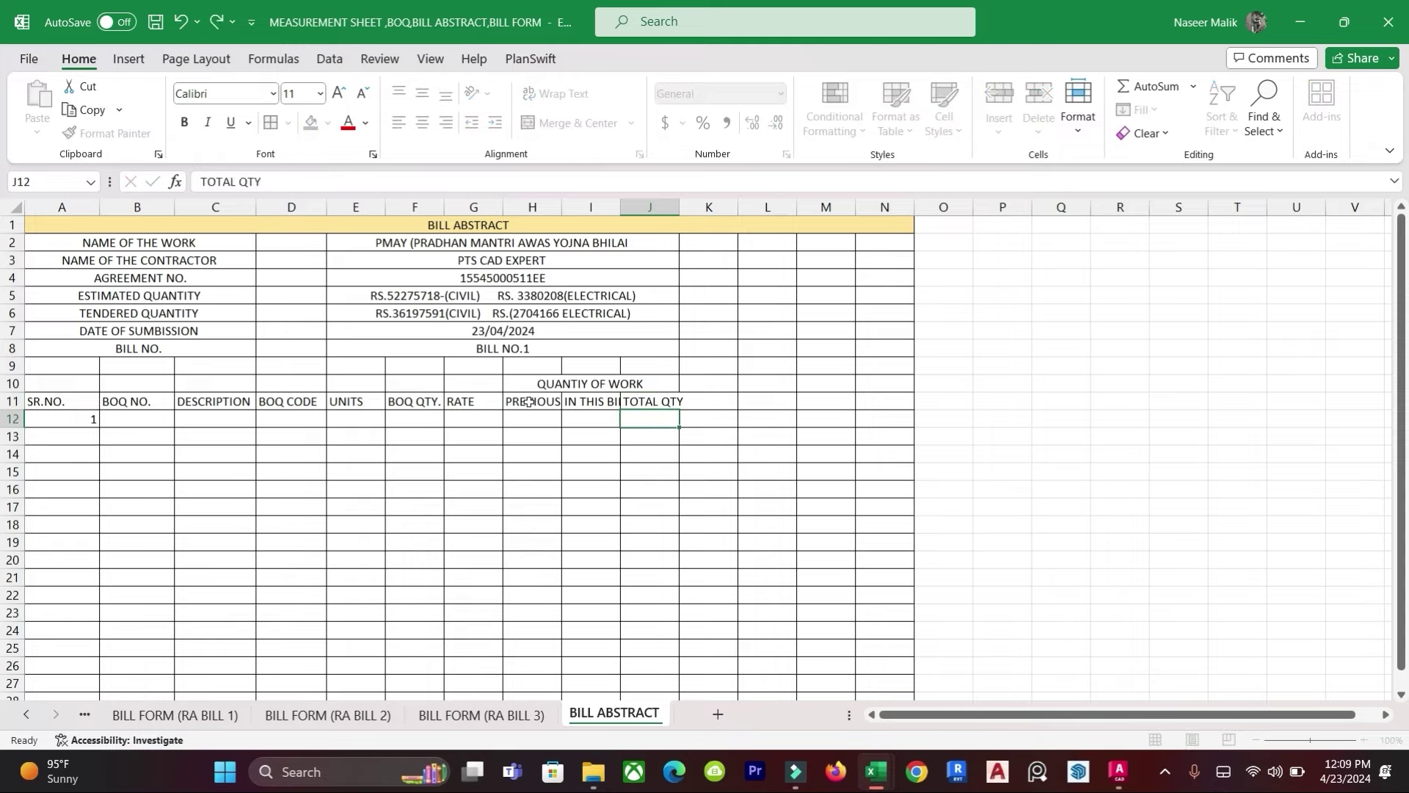
{"action": "left_click", "coordinate": [826, 378]}
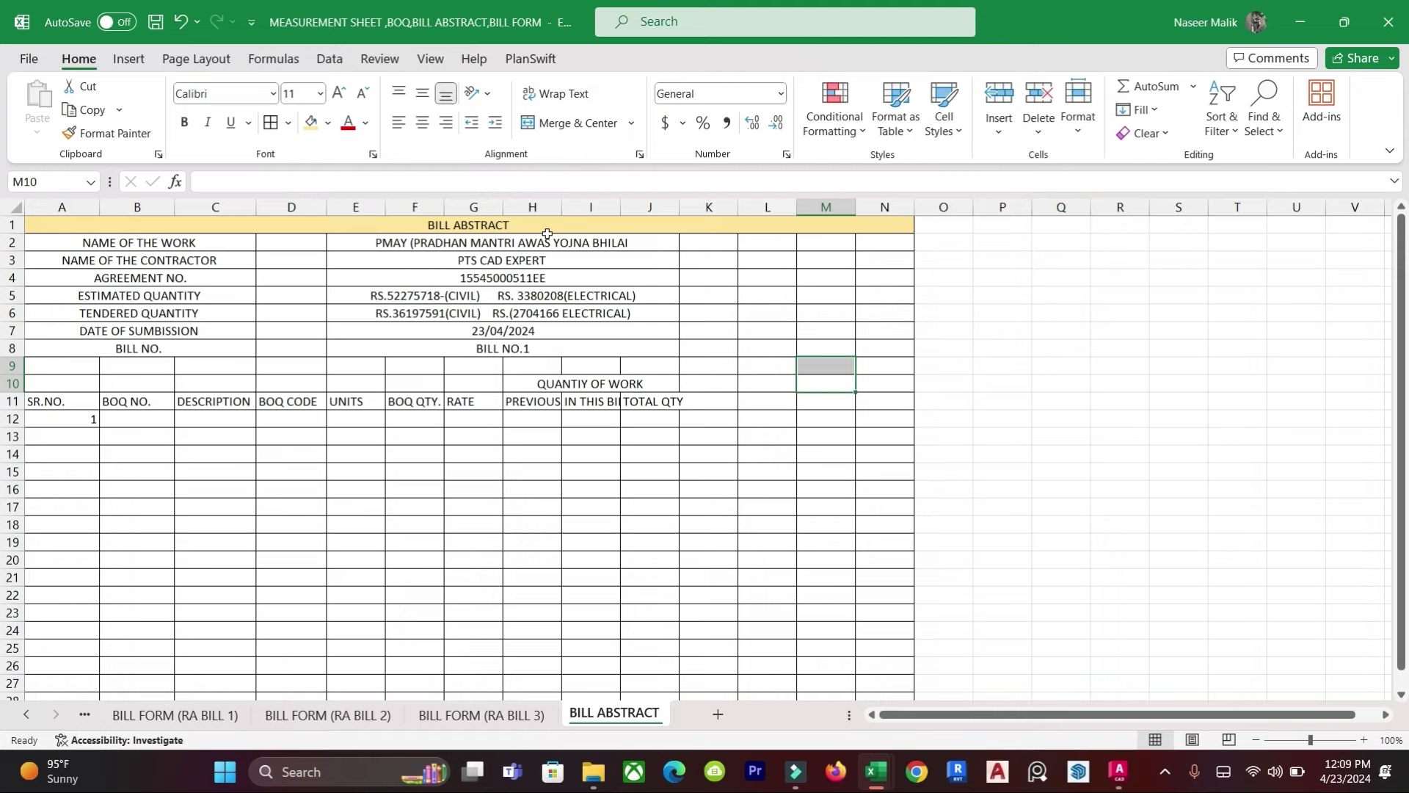
Step: Widen columns H to N together so that the quantity subheadings fit in their cells
{"action": "left_click_drag", "start_coordinate": [538, 208], "coordinate": [883, 210]}
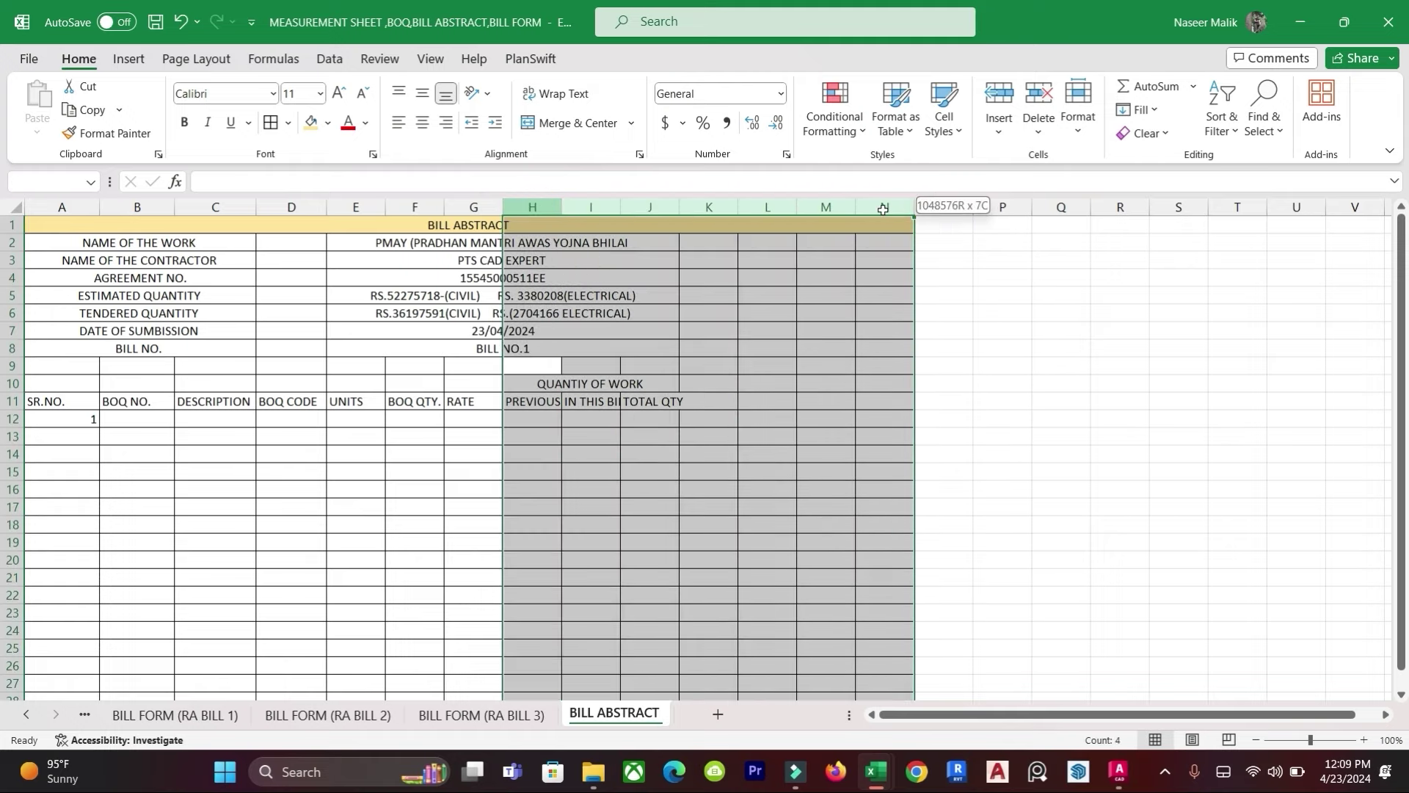
{"action": "left_click_drag", "start_coordinate": [621, 207], "coordinate": [705, 207]}
{"action": "left_click", "coordinate": [792, 385]}
{"action": "left_click_drag", "start_coordinate": [800, 494], "coordinate": [798, 507]}
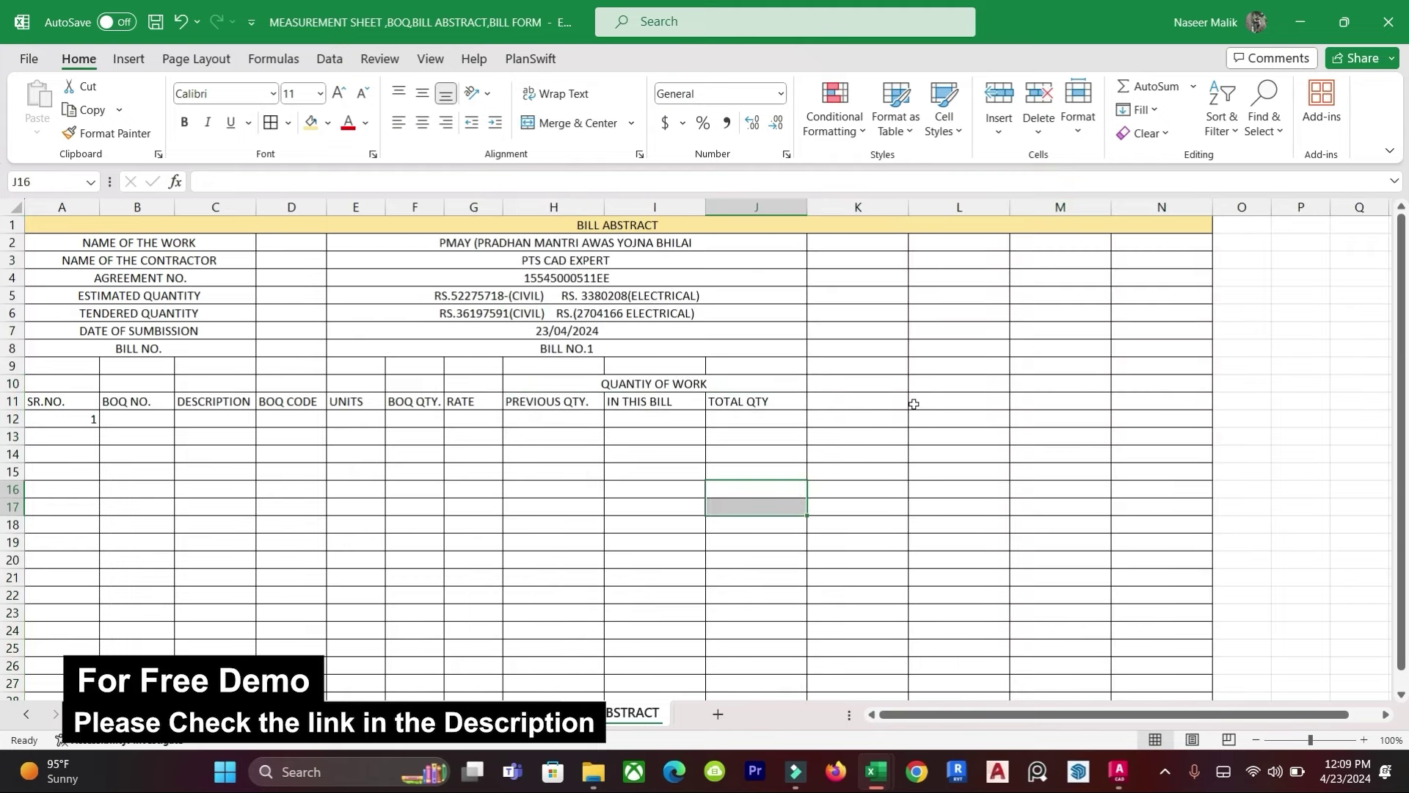
{"action": "left_click", "coordinate": [899, 472]}
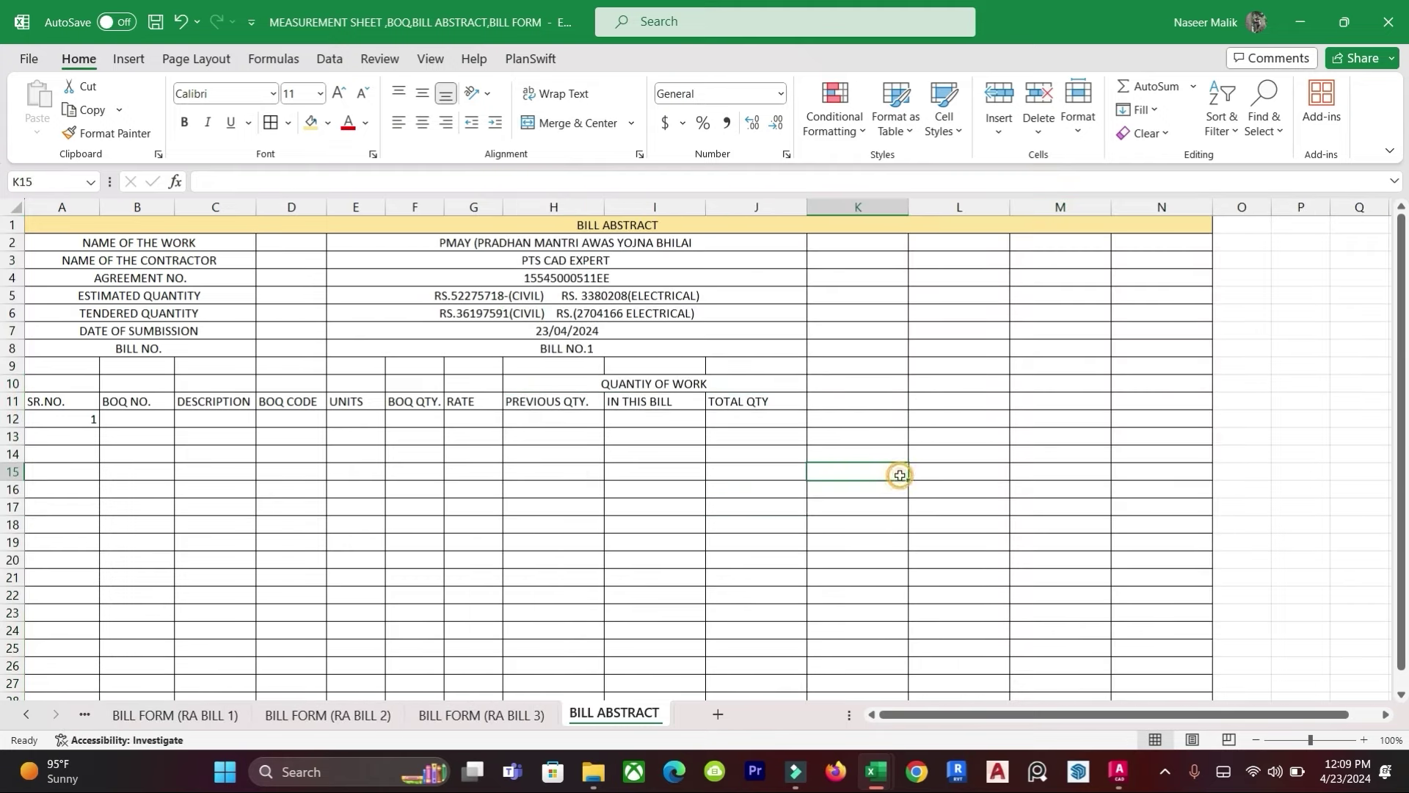
Step: Merge and center K10:M10 and enter the group heading "AMOUNT IN RUPEES" in it
{"action": "left_click", "coordinate": [652, 382]}
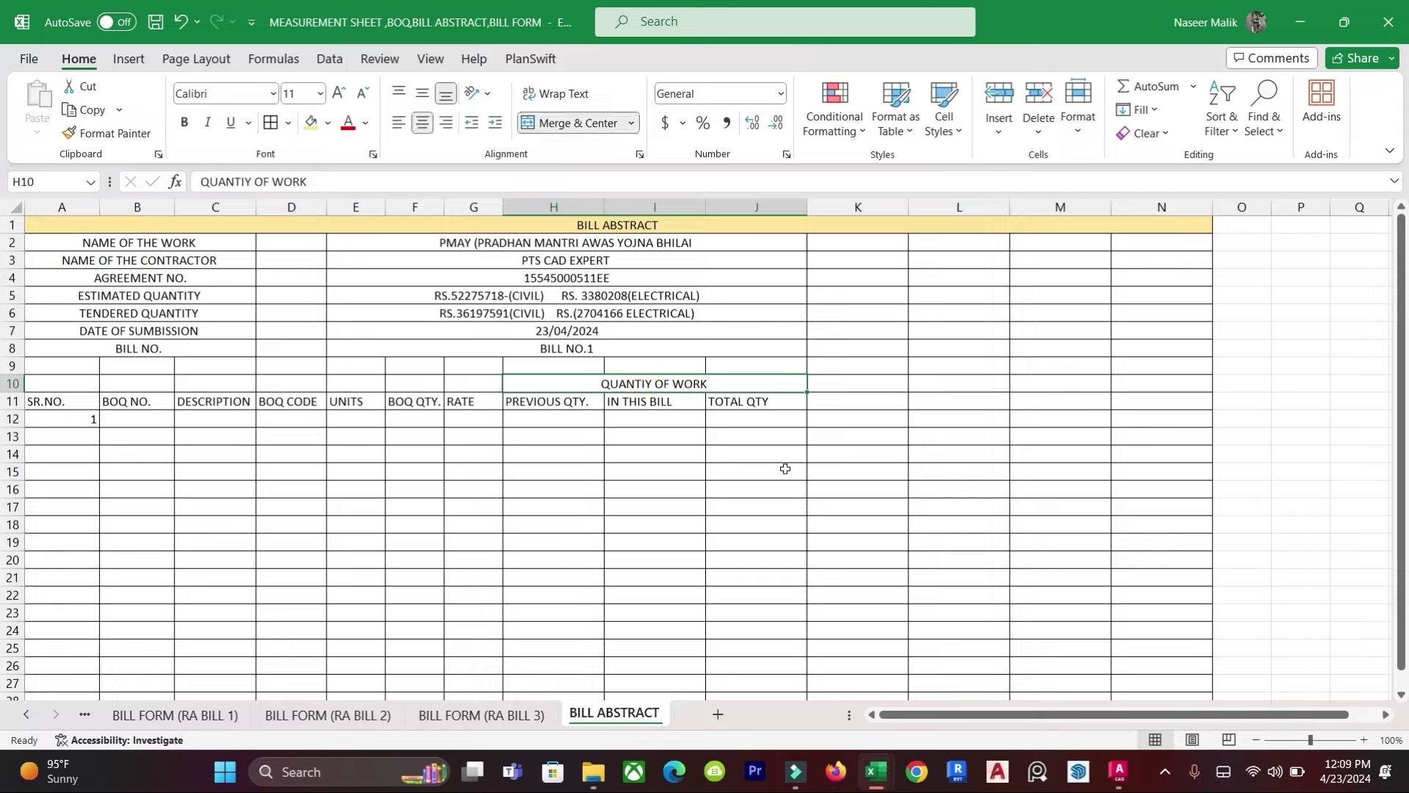
{"action": "left_click_drag", "start_coordinate": [866, 382], "coordinate": [1055, 382]}
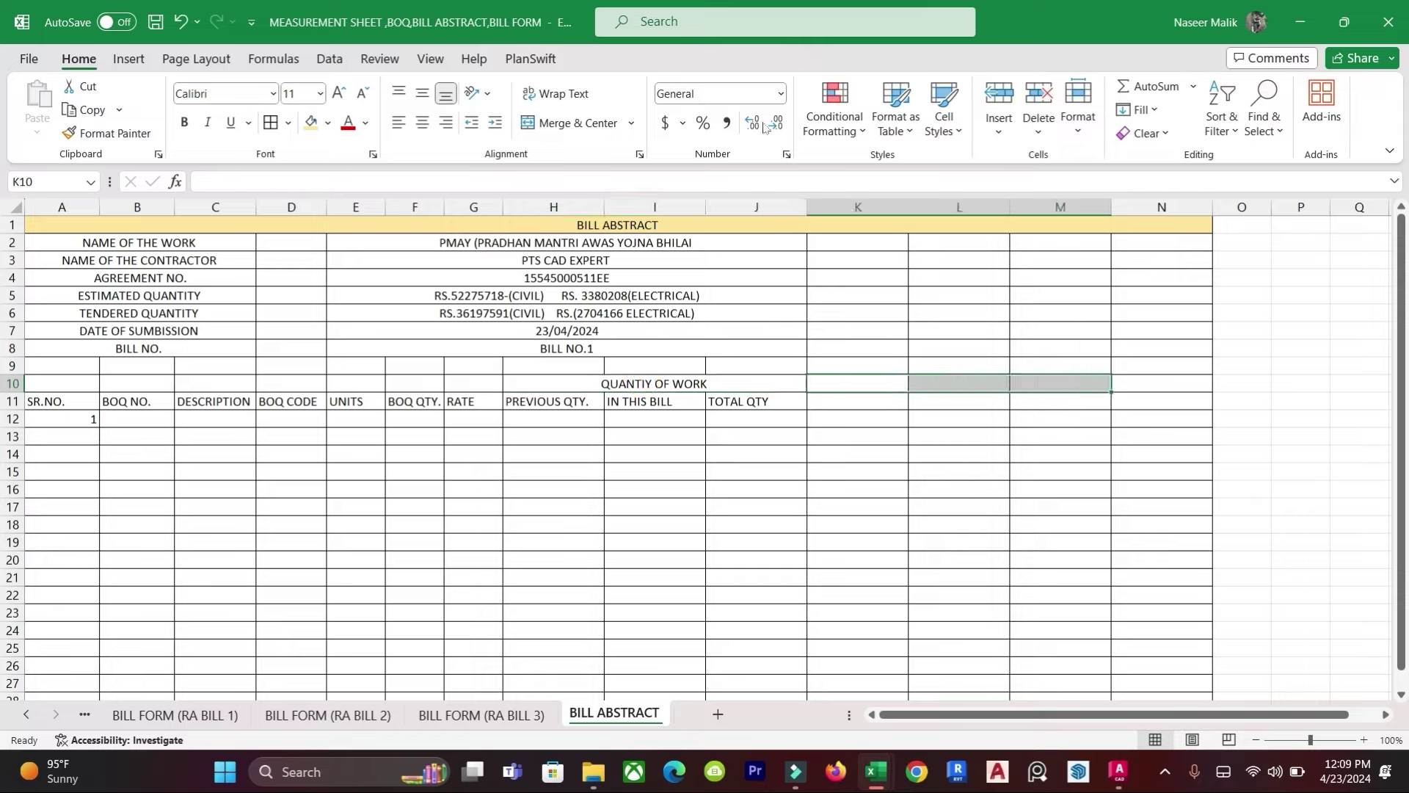
{"action": "left_click", "coordinate": [585, 124]}
{"action": "left_click", "coordinate": [1065, 488]}
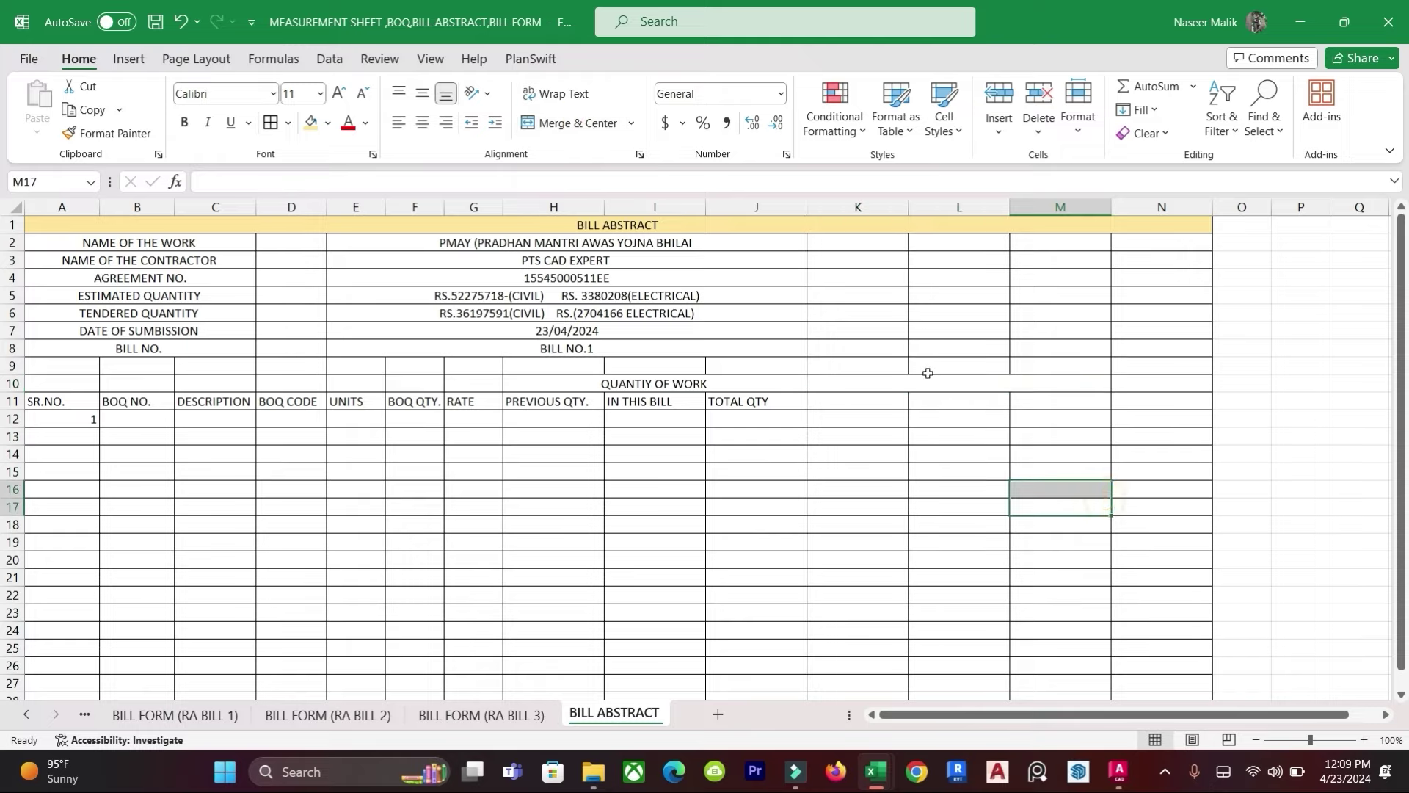
{"action": "left_click", "coordinate": [930, 379]}
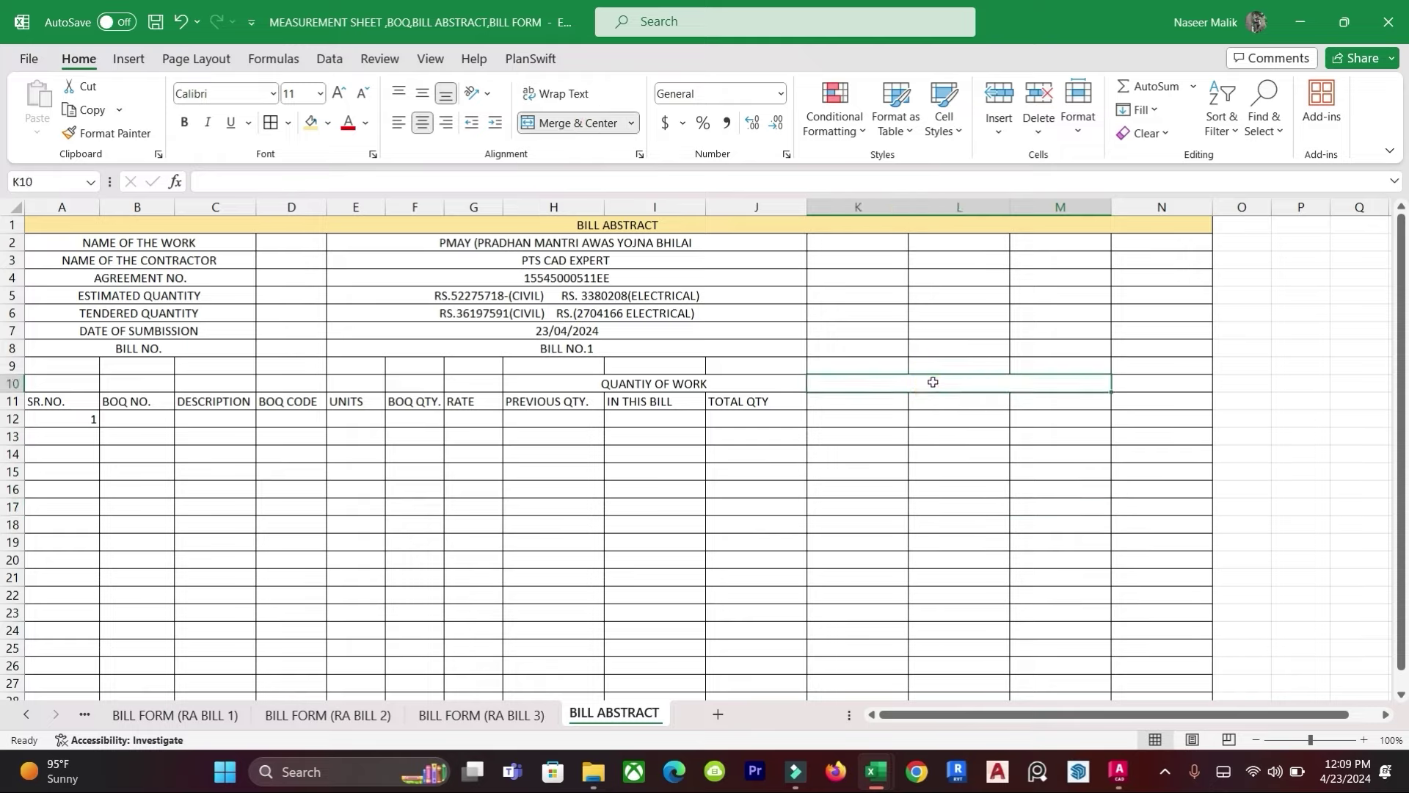
{"action": "type", "text": "AMOUNT IN RUPEES"}
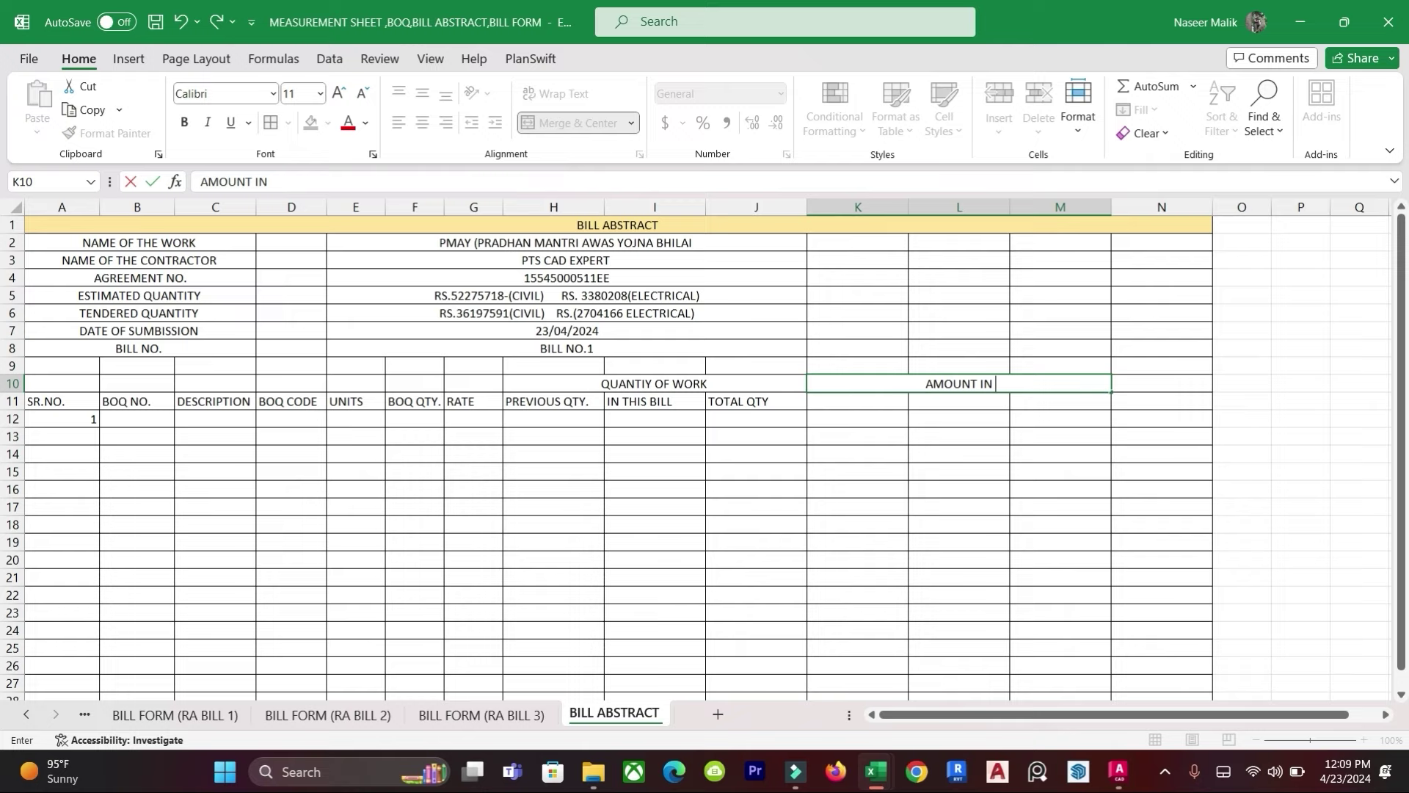
{"action": "key", "text": "Return"}
Step: Enter the subheading "UPTO DATE AMT." in K11 under the amount heading
{"action": "left_click", "coordinate": [872, 401]}
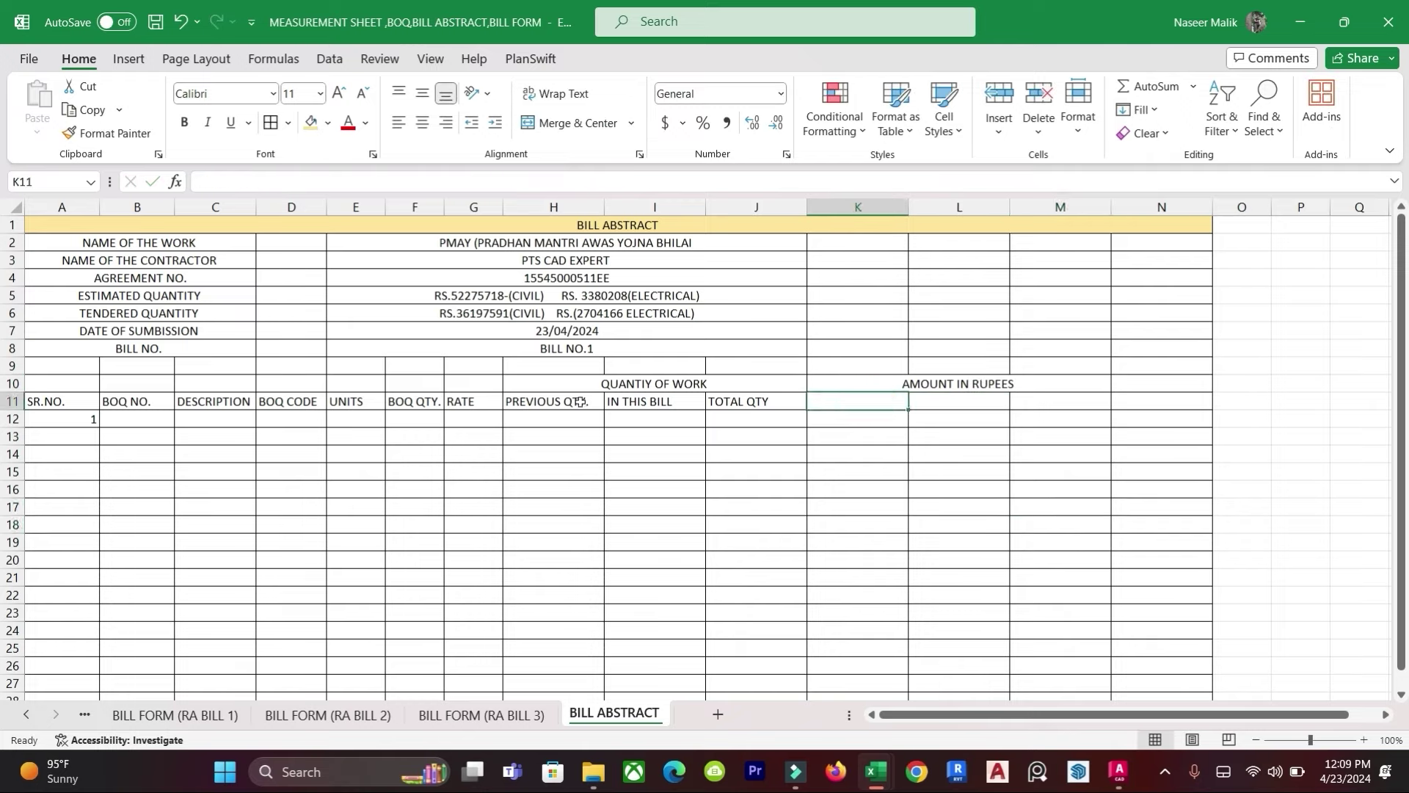
{"action": "left_click_drag", "start_coordinate": [558, 400], "coordinate": [673, 404]}
{"action": "left_click", "coordinate": [799, 459]}
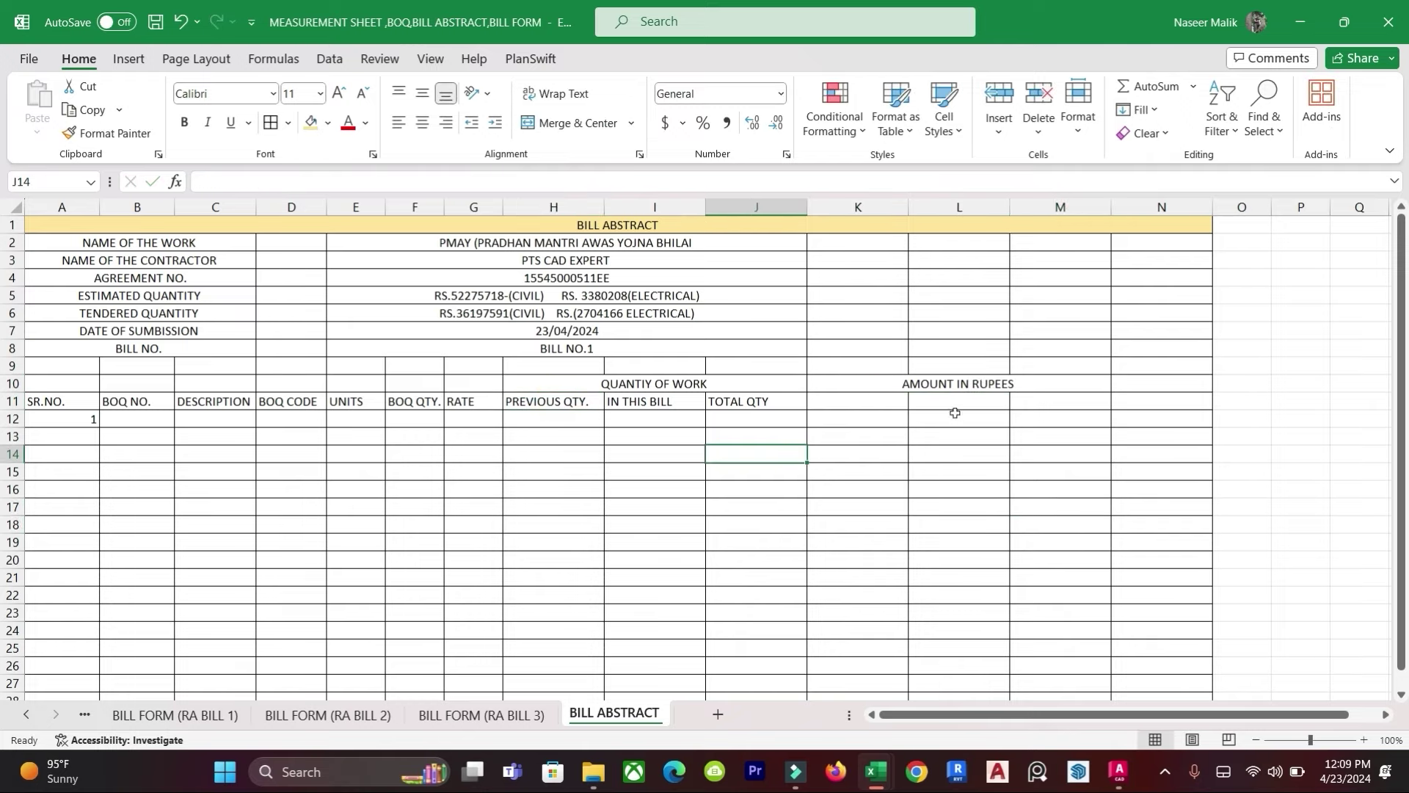
{"action": "left_click", "coordinate": [856, 397]}
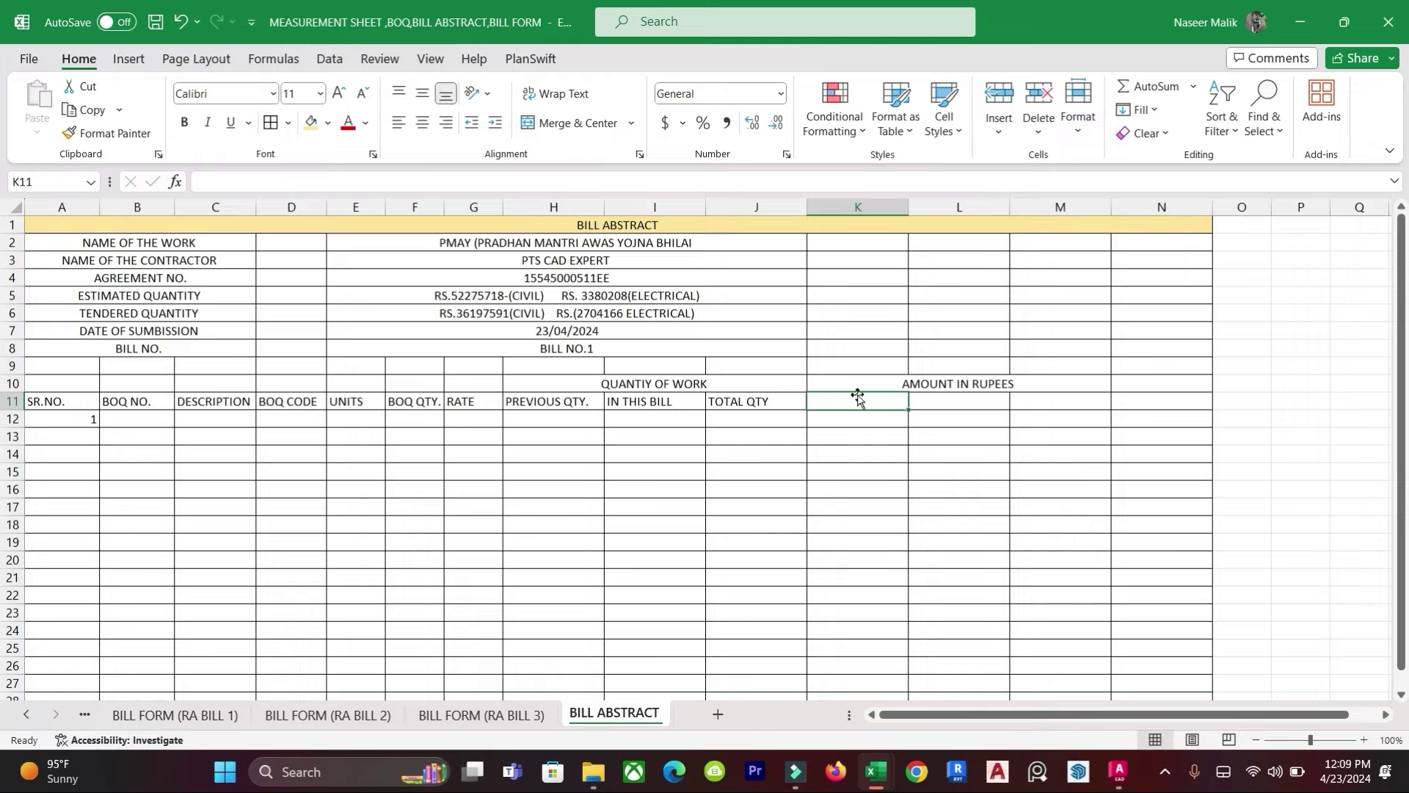
{"action": "type", "text": "PUP"}
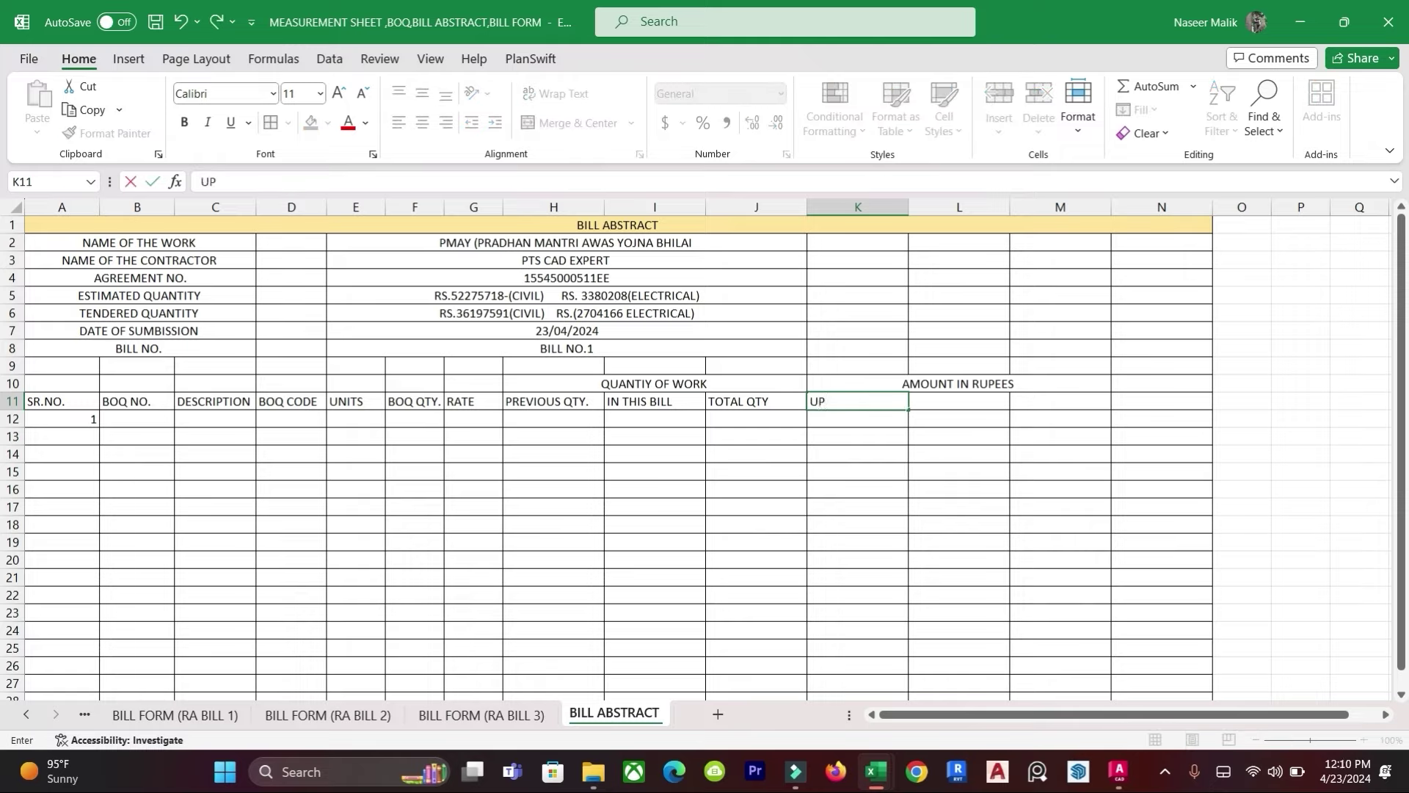
{"action": "key", "text": "BackSpace"}
{"action": "type", "text": "TO DATE AMT."}
{"action": "key", "text": "Tab"}
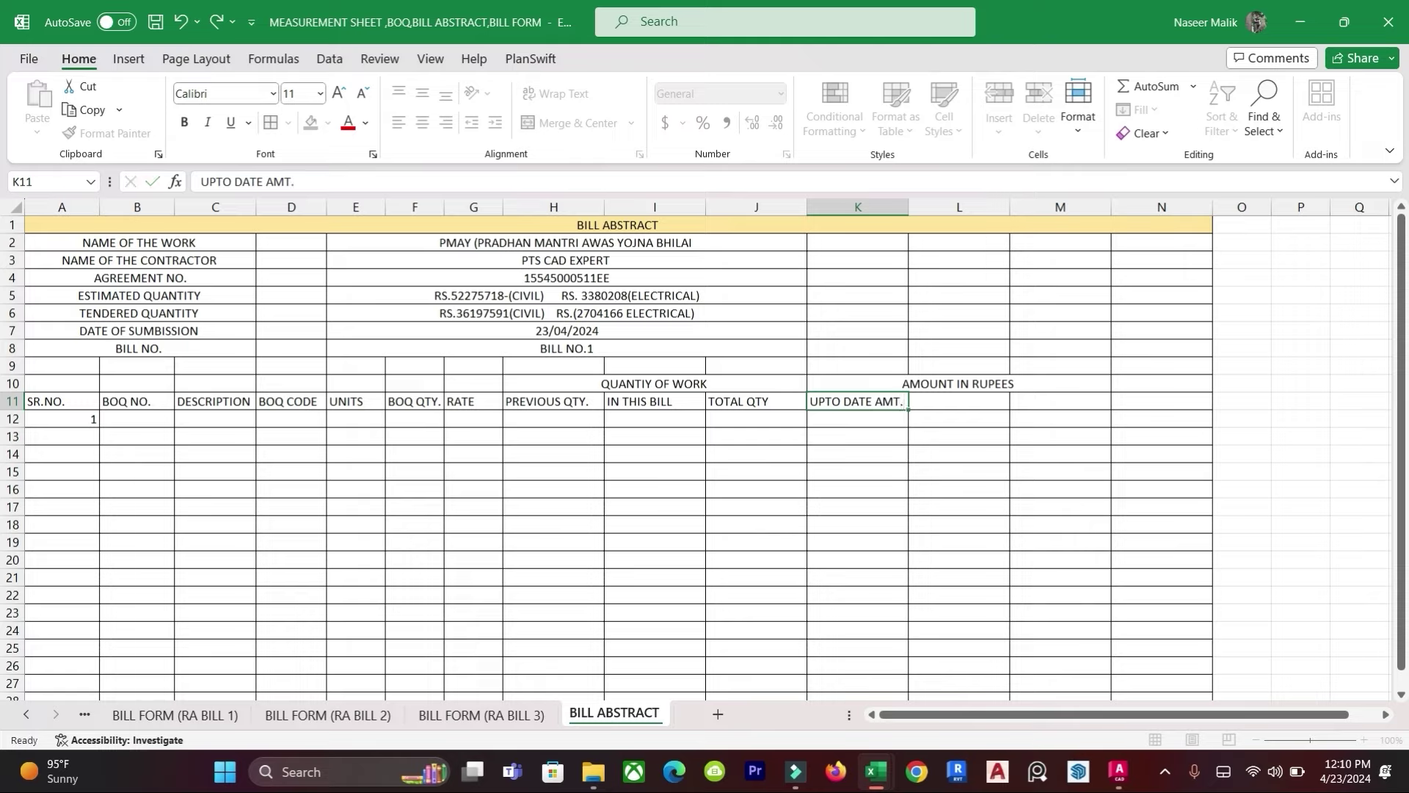
Step: Enter the headings "PREVIOUS AMT", "IN THIS BILL" and "REMARKS" in L11, M11 and N11
{"action": "type", "text": "PREVIOUS AMT"}
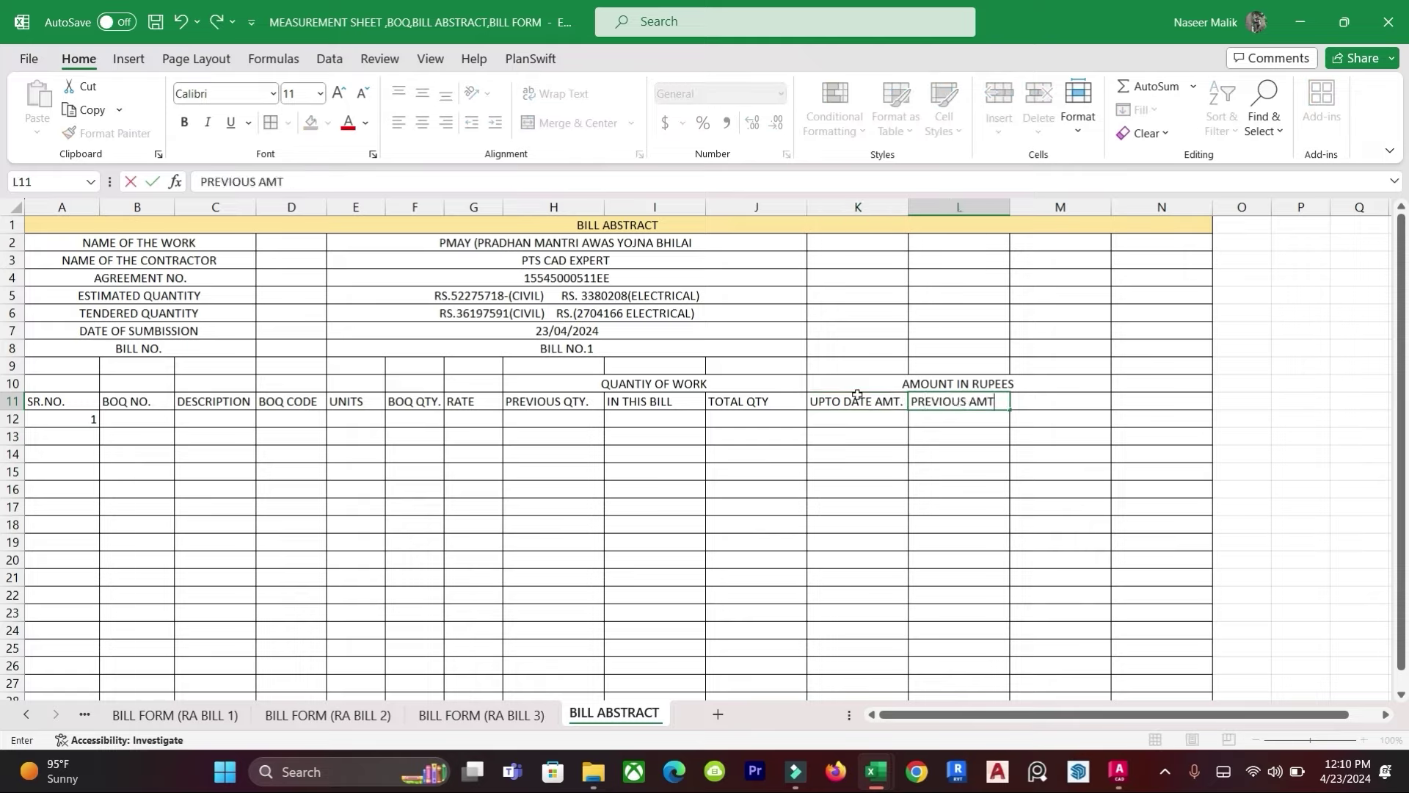
{"action": "key", "text": "Tab"}
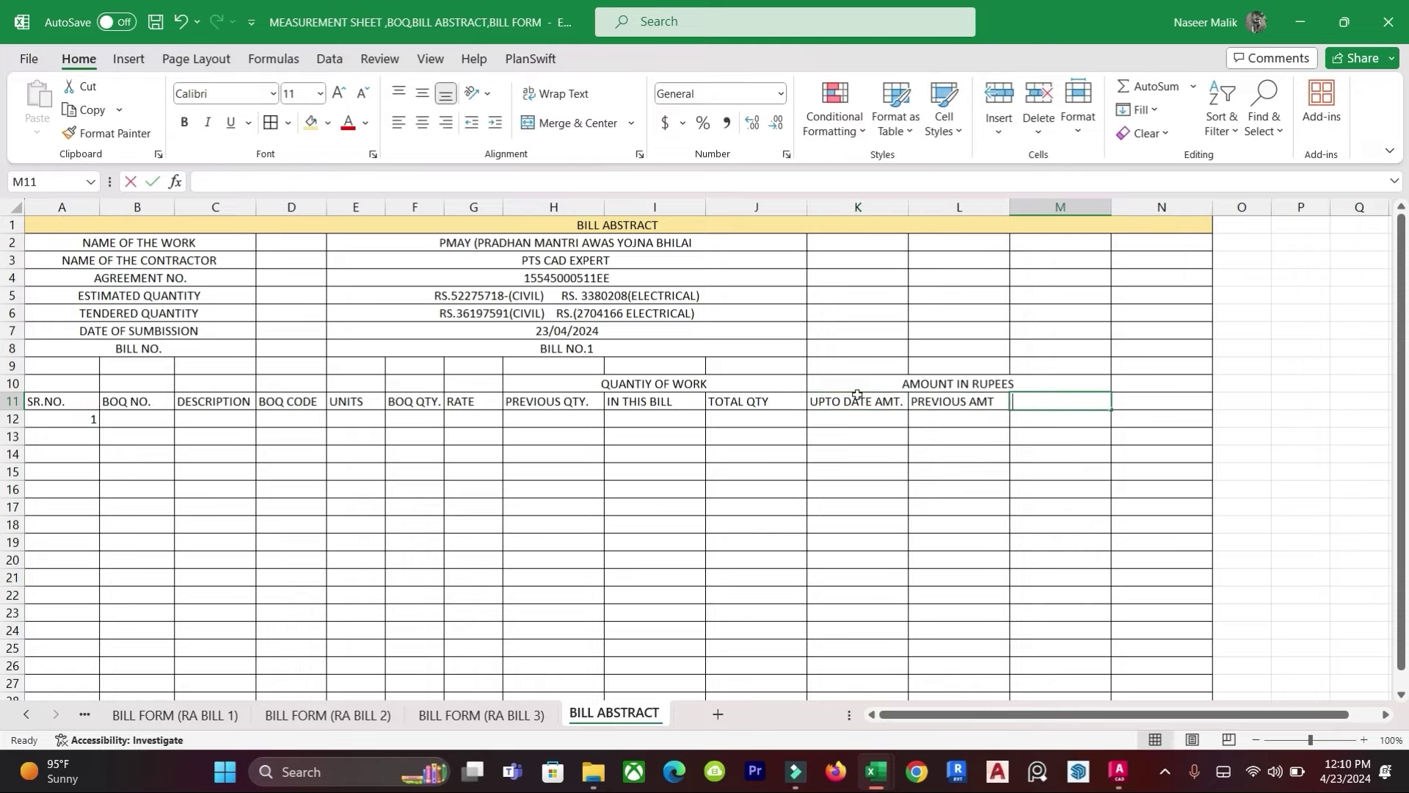
{"action": "type", "text": "IN THIS BILL"}
{"action": "key", "text": "Tab"}
{"action": "type", "text": "RE"}
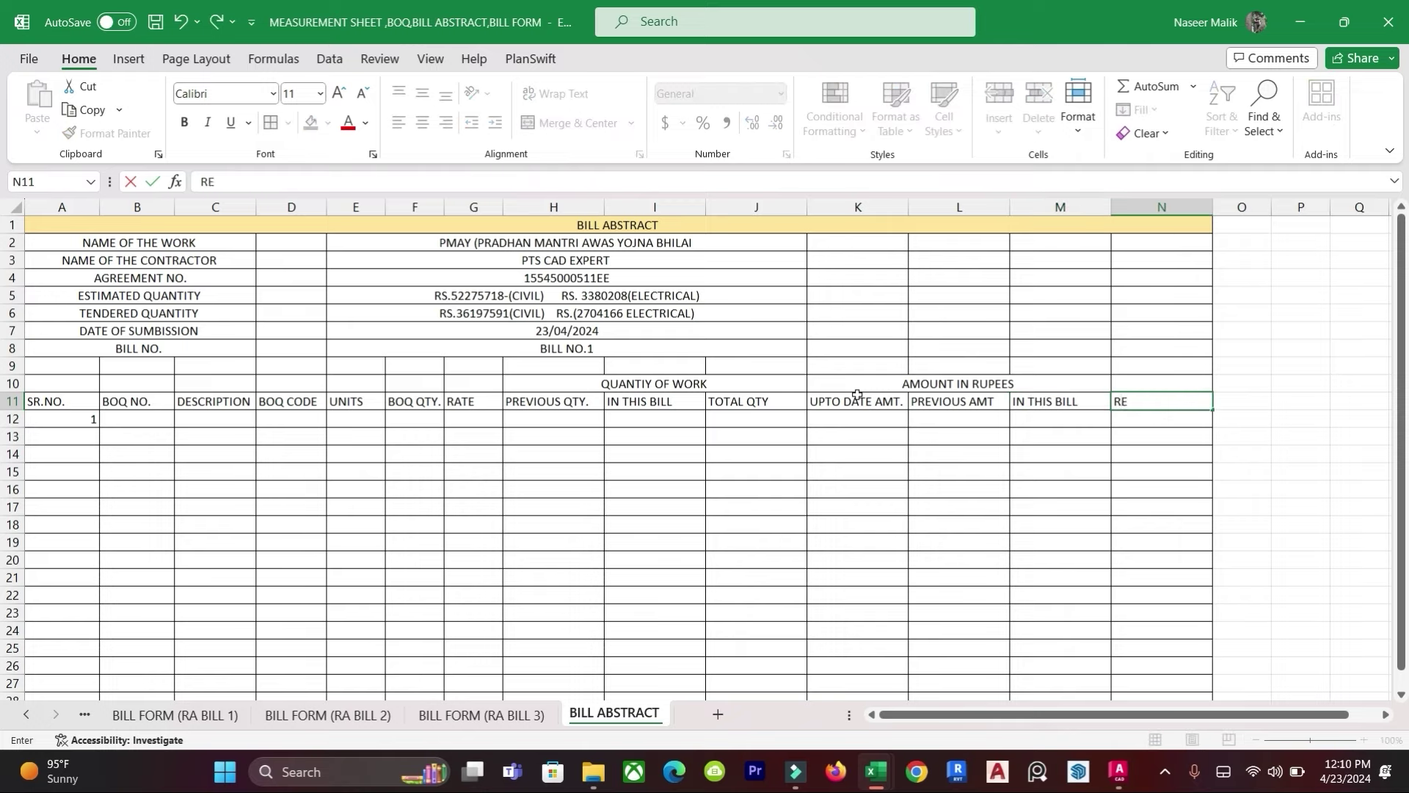
{"action": "type", "text": "MARKS"}
{"action": "left_click", "coordinate": [1139, 487]}
{"action": "key", "text": "Up"}
{"action": "key", "text": "Up"}
{"action": "key", "text": "Up"}
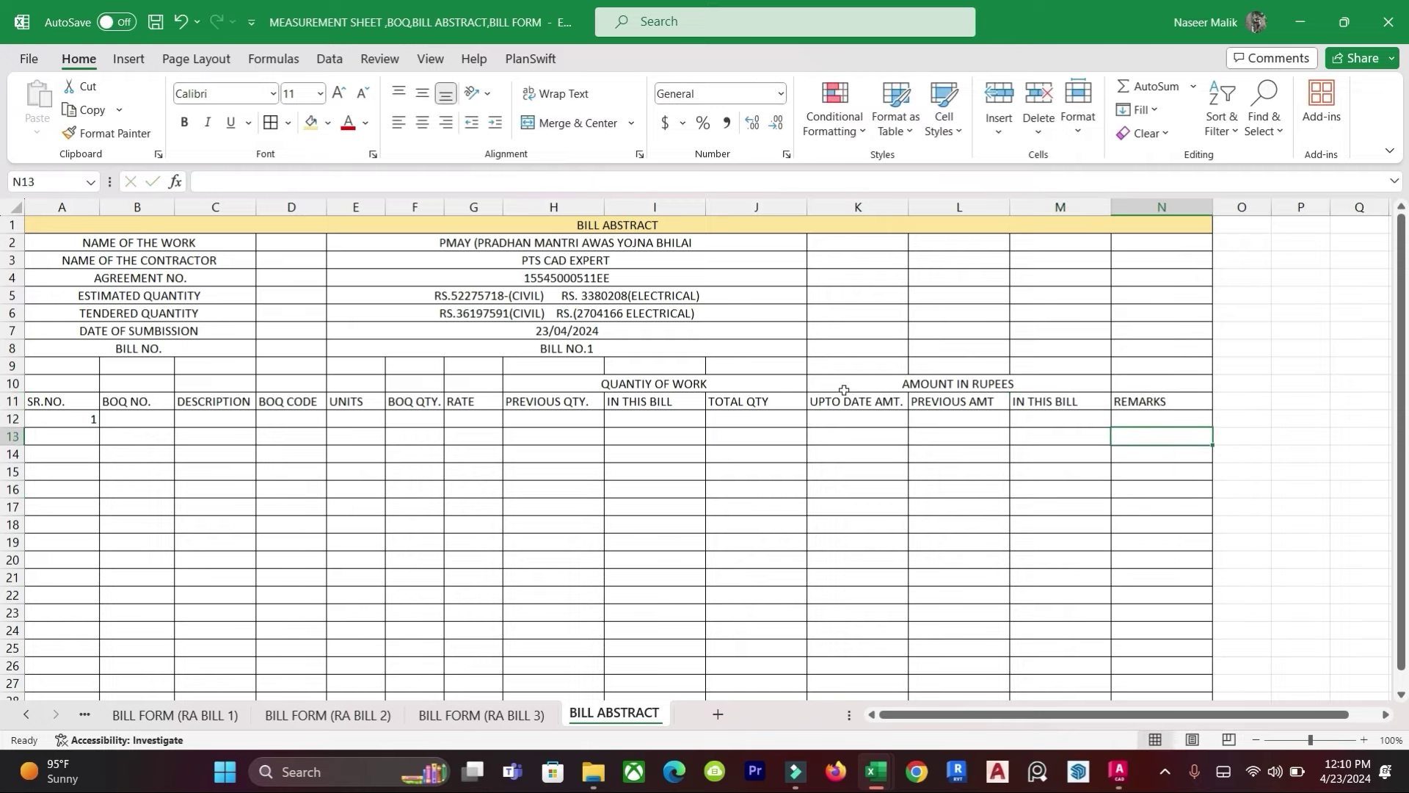
Step: Fill the "AMOUNT IN RUPEES" heading with green and the "QUANTIY OF WORK" heading with light gold
{"action": "left_click", "coordinate": [844, 390]}
{"action": "left_click", "coordinate": [311, 123]}
{"action": "key", "text": "Left"}
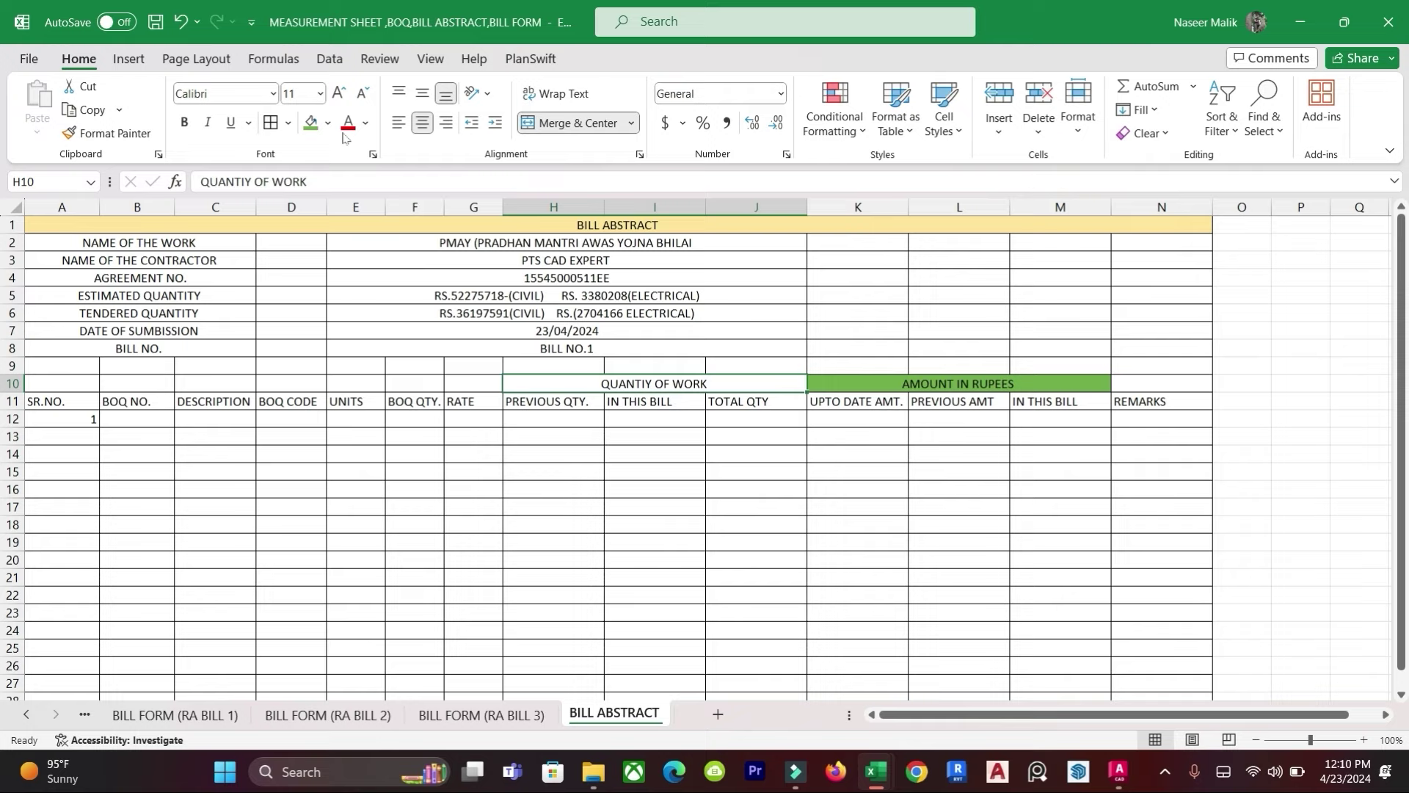
{"action": "left_click", "coordinate": [327, 123]}
{"action": "left_click", "coordinate": [410, 214]}
{"action": "left_click", "coordinate": [866, 584]}
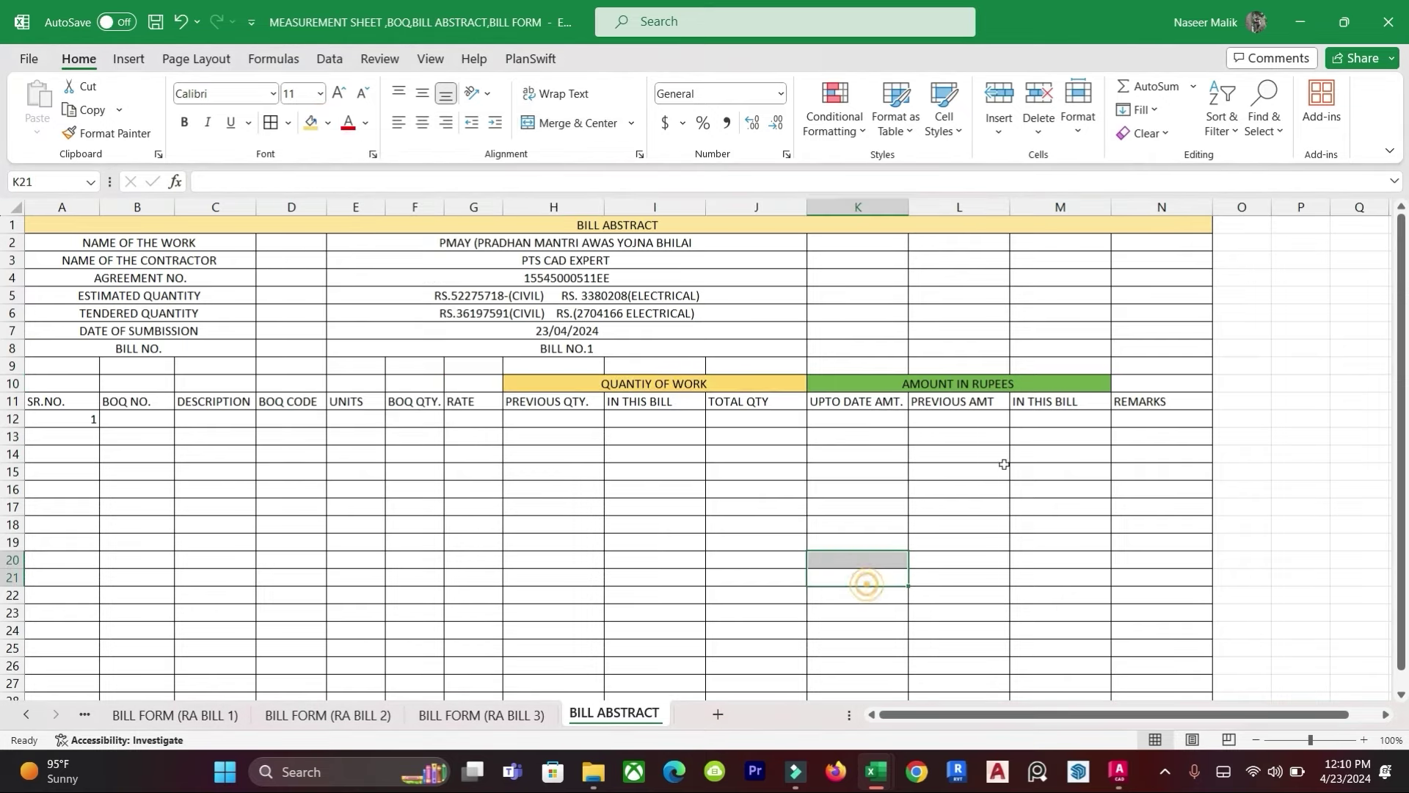
Step: Fill the column headings A11:N11 with light gray and make row 11 slightly taller
{"action": "left_click_drag", "start_coordinate": [1145, 401], "coordinate": [59, 402]}
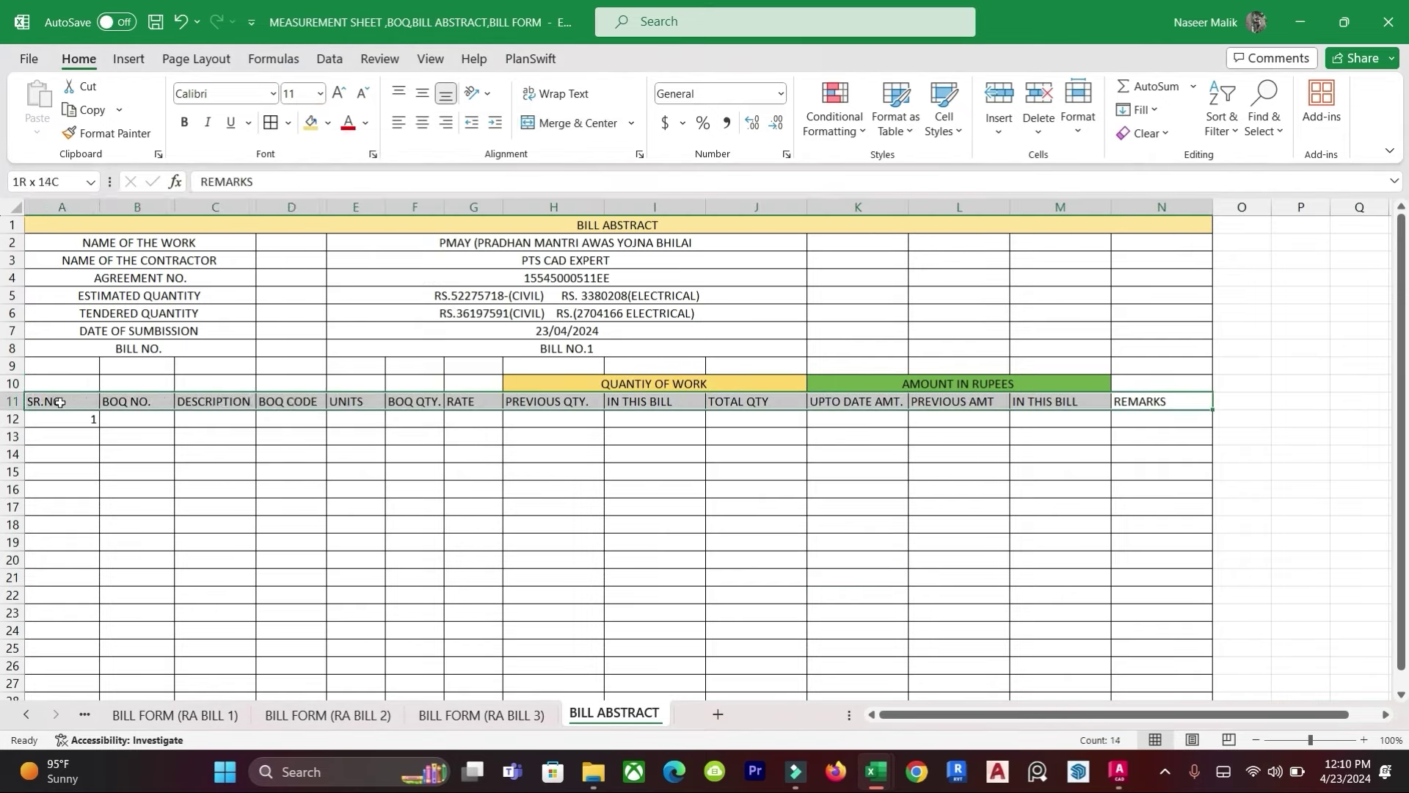
{"action": "left_click", "coordinate": [327, 123]}
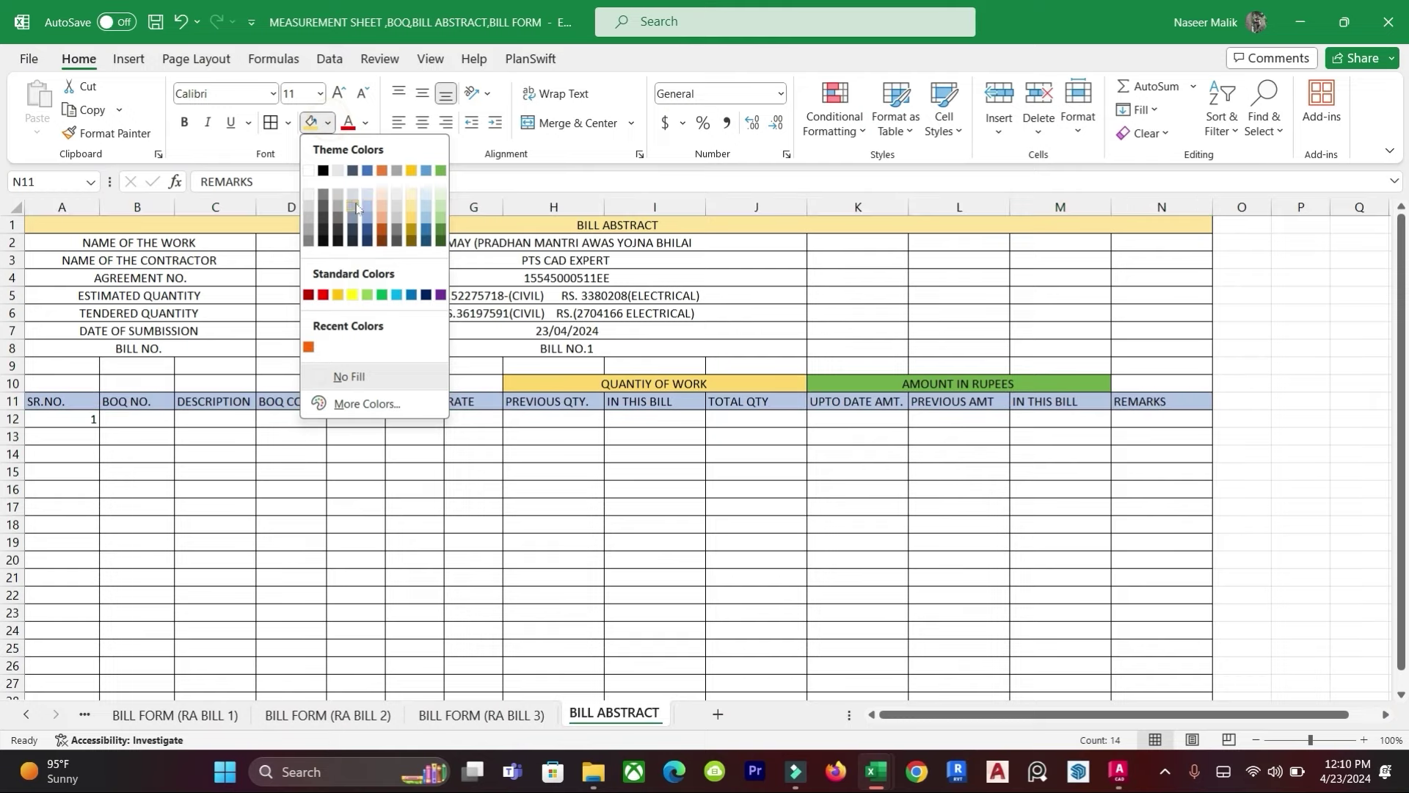
{"action": "left_click", "coordinate": [397, 207]}
{"action": "left_click", "coordinate": [704, 541]}
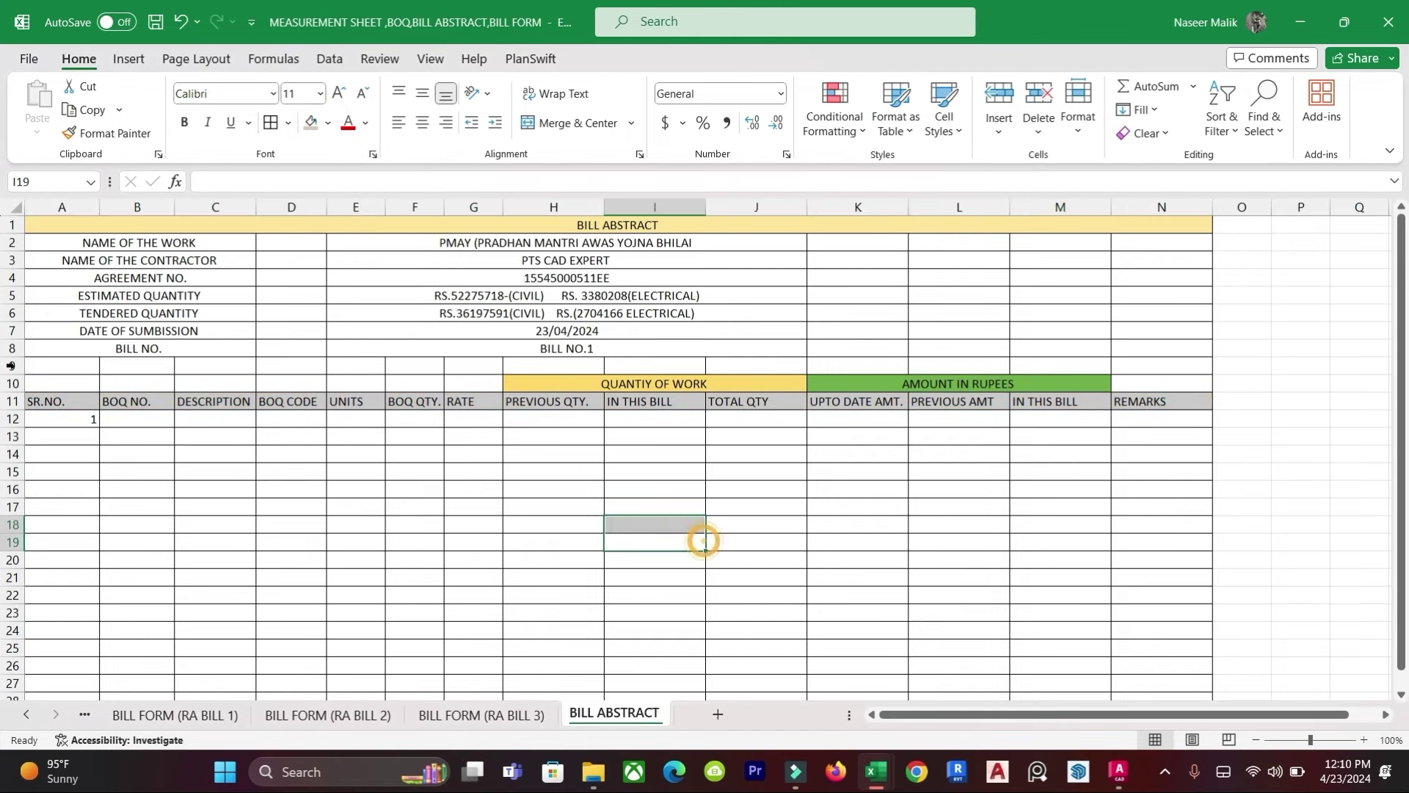
{"action": "left_click_drag", "start_coordinate": [12, 410], "coordinate": [12, 417]}
{"action": "left_click", "coordinate": [415, 532]}
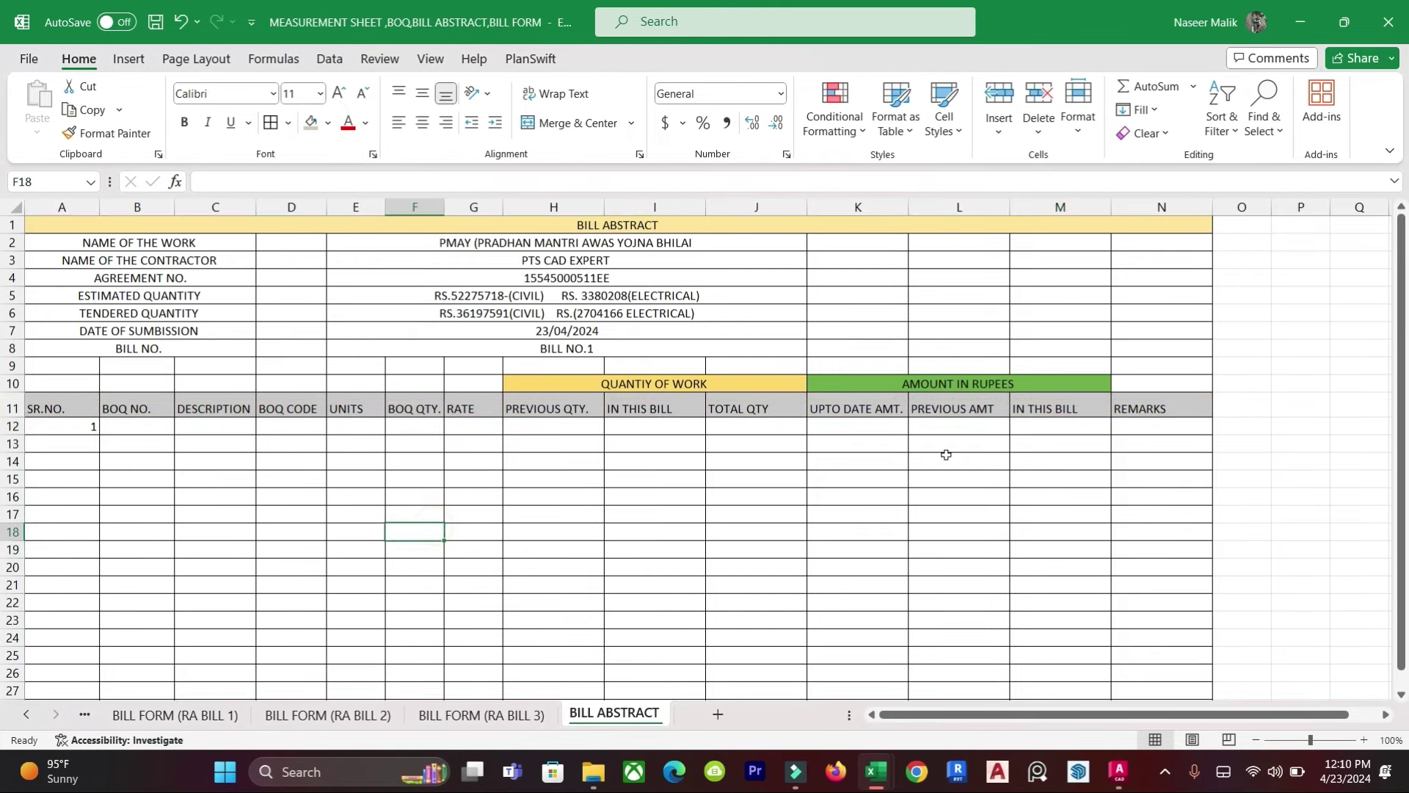
Step: Move the MEASUREMENT FILE sheet to just before the BILL ABSTRACT sheet
{"action": "left_click", "coordinate": [82, 716]}
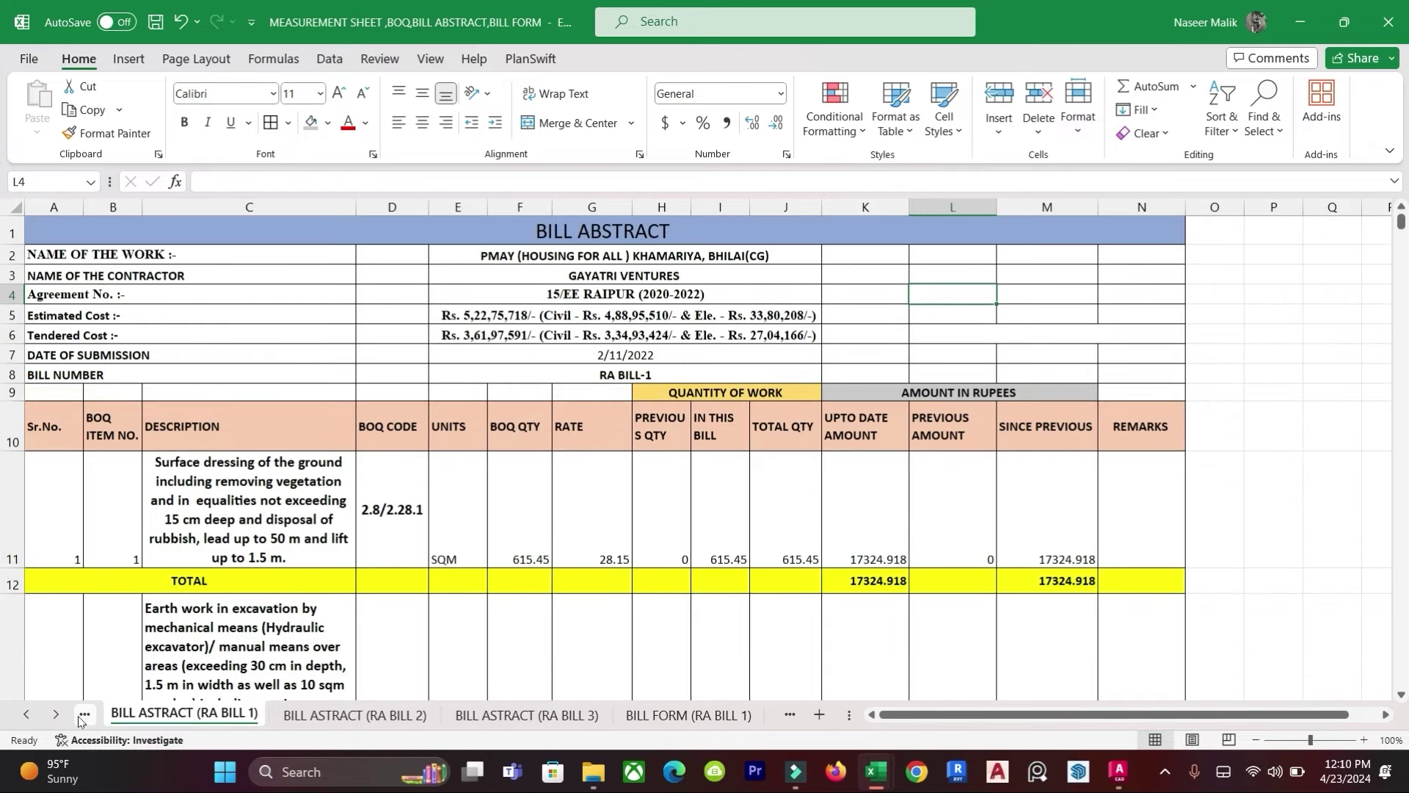
{"action": "left_click", "coordinate": [82, 715]}
{"action": "left_click", "coordinate": [82, 716]}
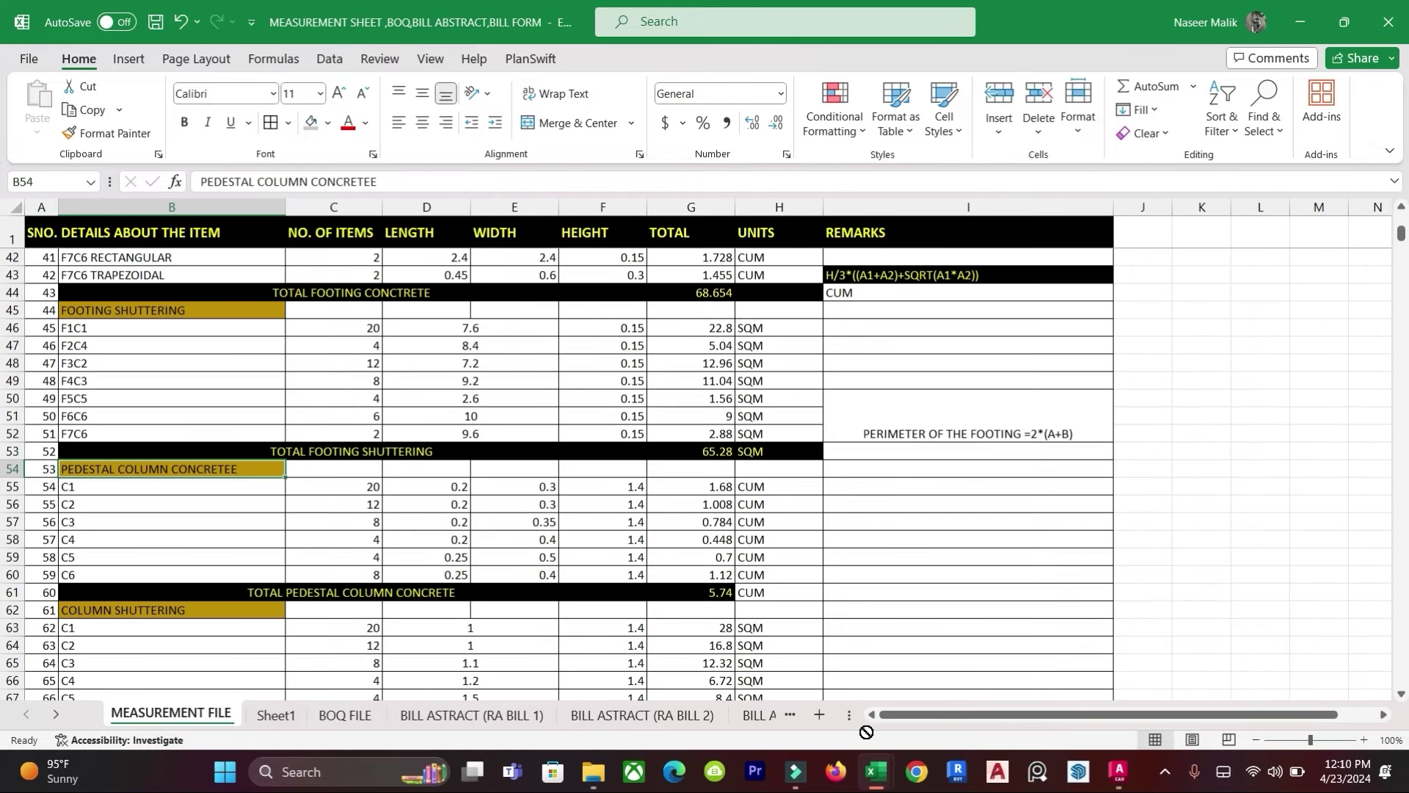
{"action": "scroll", "coordinate": [771, 718], "scroll_direction": "down", "scroll_amount": 1}
{"action": "scroll", "coordinate": [770, 718], "scroll_direction": "down", "scroll_amount": 6}
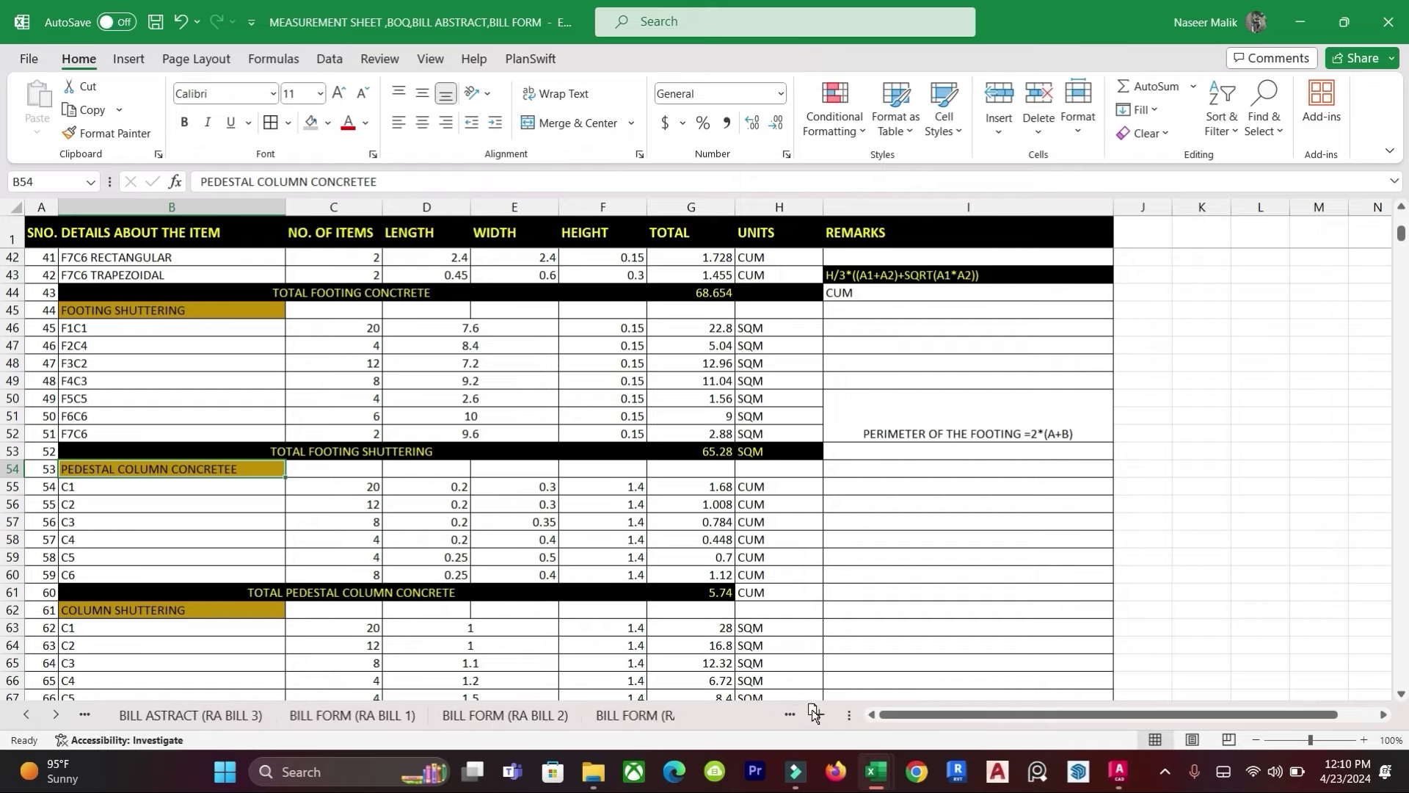
{"action": "left_click_drag", "start_coordinate": [700, 718], "coordinate": [550, 720]}
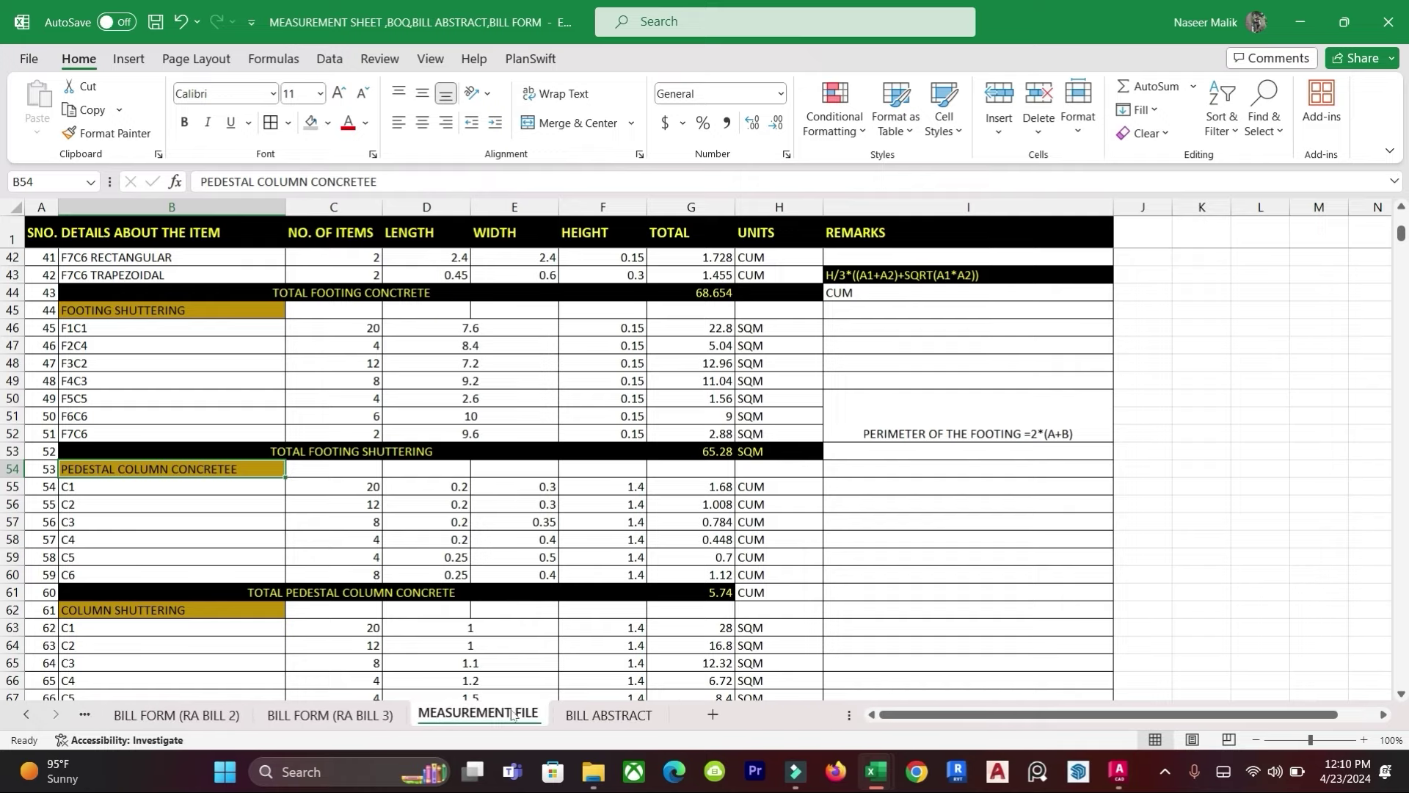
Step: Move the BOQ FILE sheet to just before the MEASUREMENT FILE sheet
{"action": "left_click", "coordinate": [85, 715]}
{"action": "left_click", "coordinate": [86, 714]}
{"action": "left_click", "coordinate": [86, 714]}
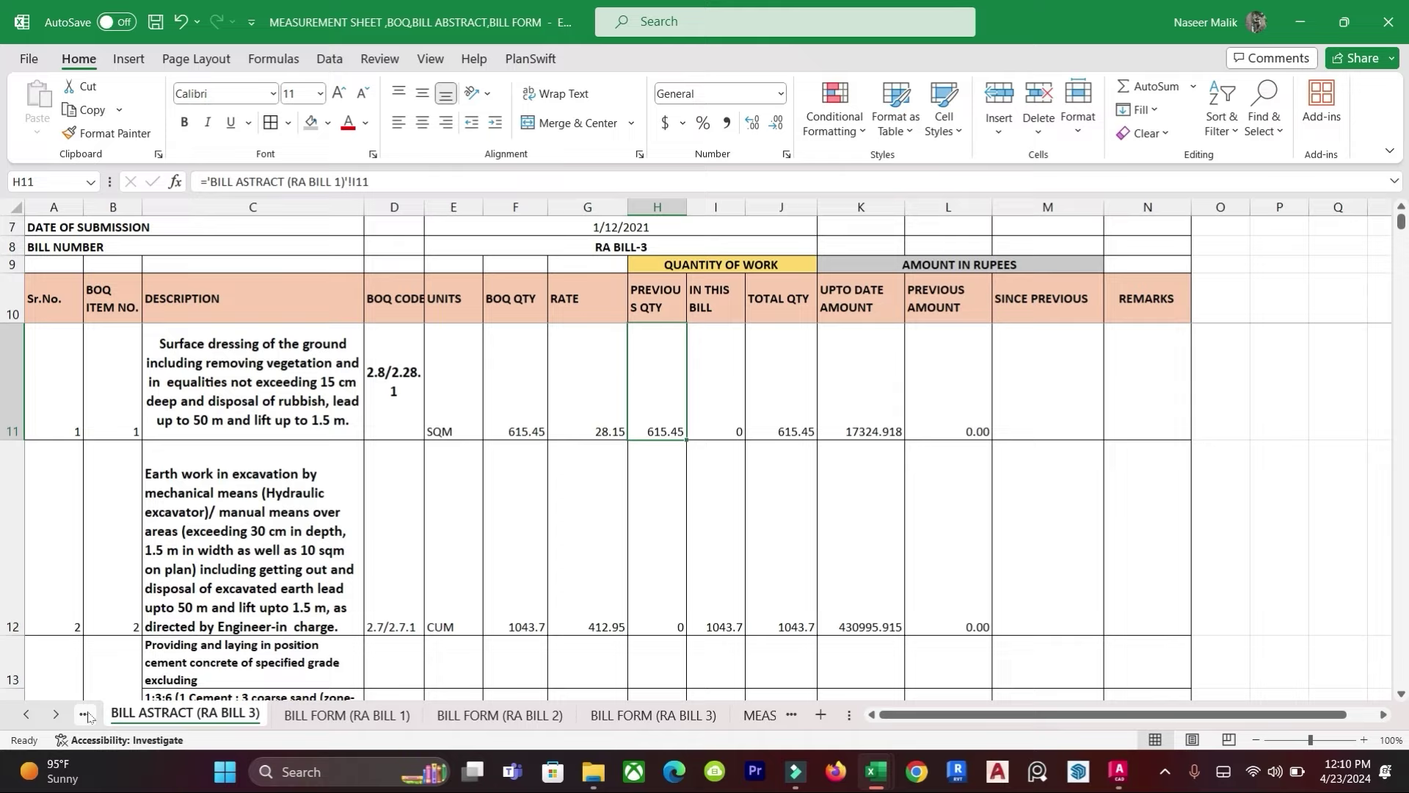
{"action": "left_click", "coordinate": [85, 714]}
{"action": "left_click", "coordinate": [85, 714]}
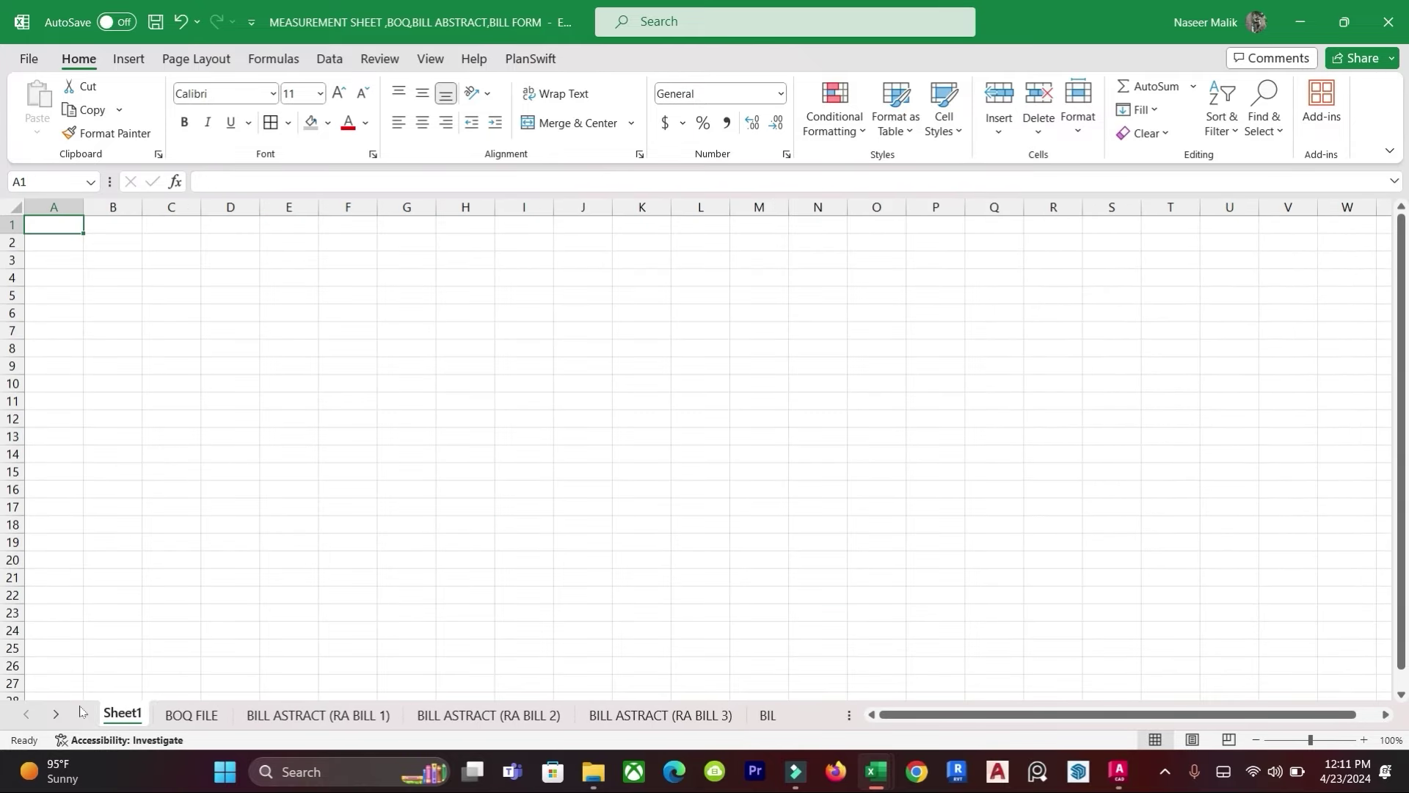
{"action": "left_click", "coordinate": [199, 714]}
{"action": "left_click_drag", "start_coordinate": [512, 740], "coordinate": [494, 718]}
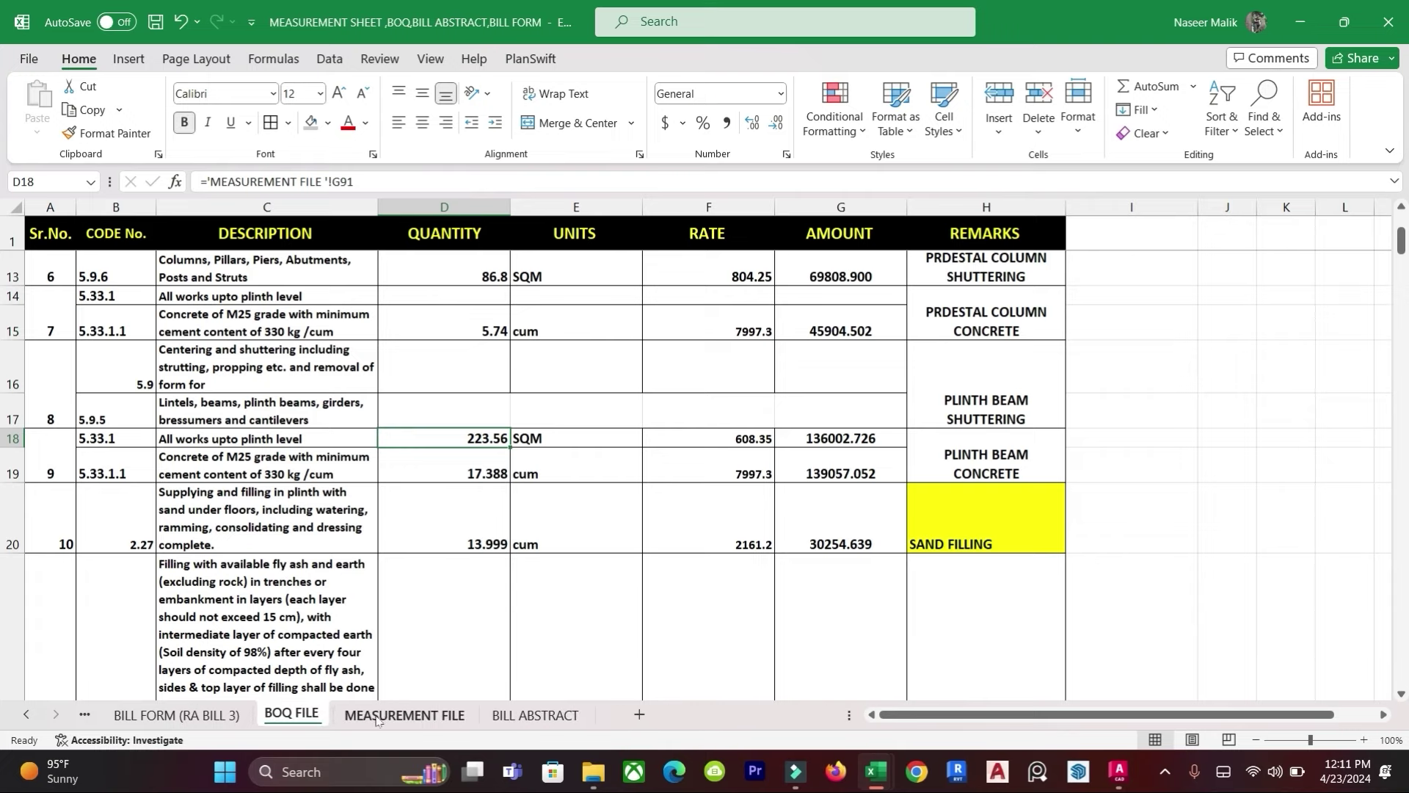
Step: Check the BILL ABSTRACT layout, and look through the item descriptions, quantities and rates in the BOQ FILE sheet
{"action": "left_click", "coordinate": [533, 715]}
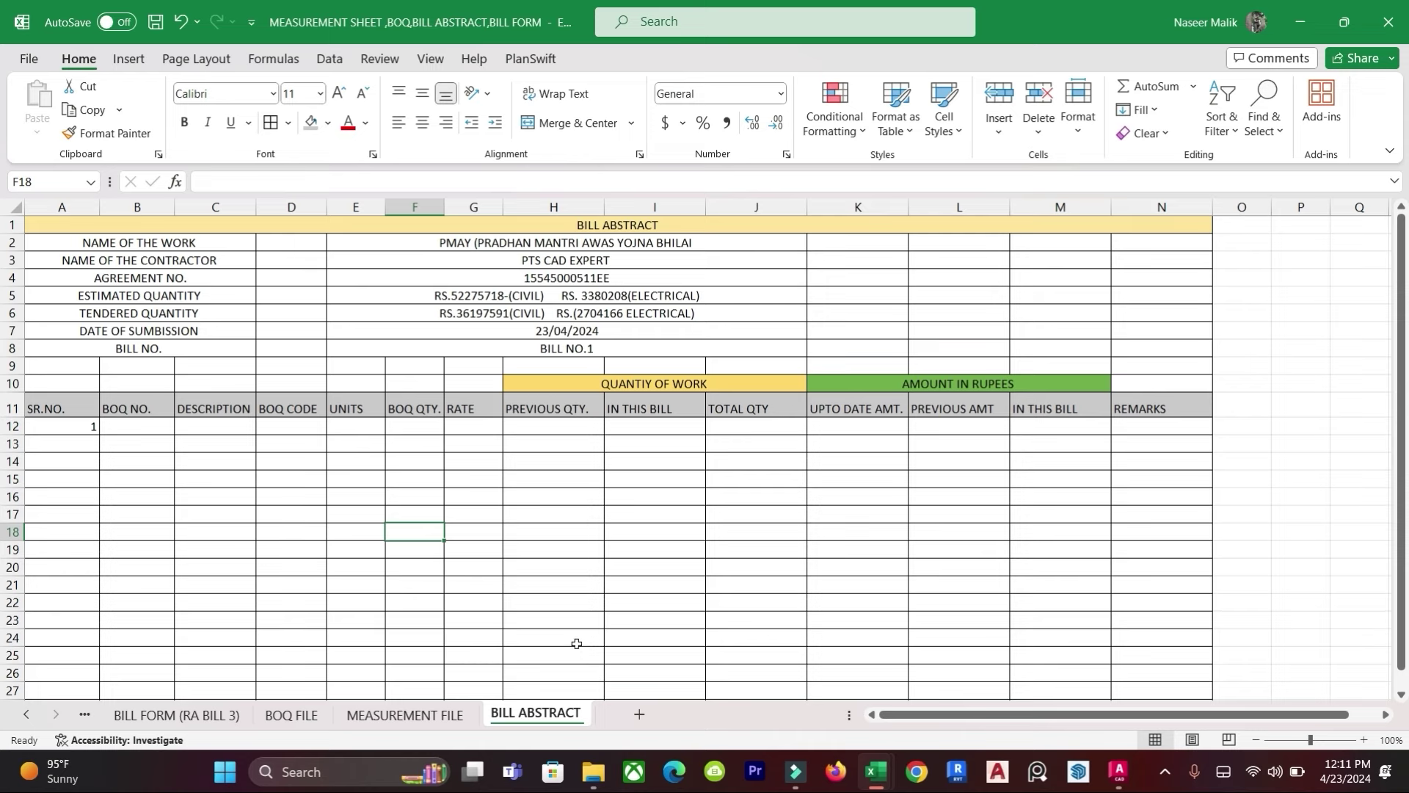
{"action": "left_click", "coordinate": [291, 716]}
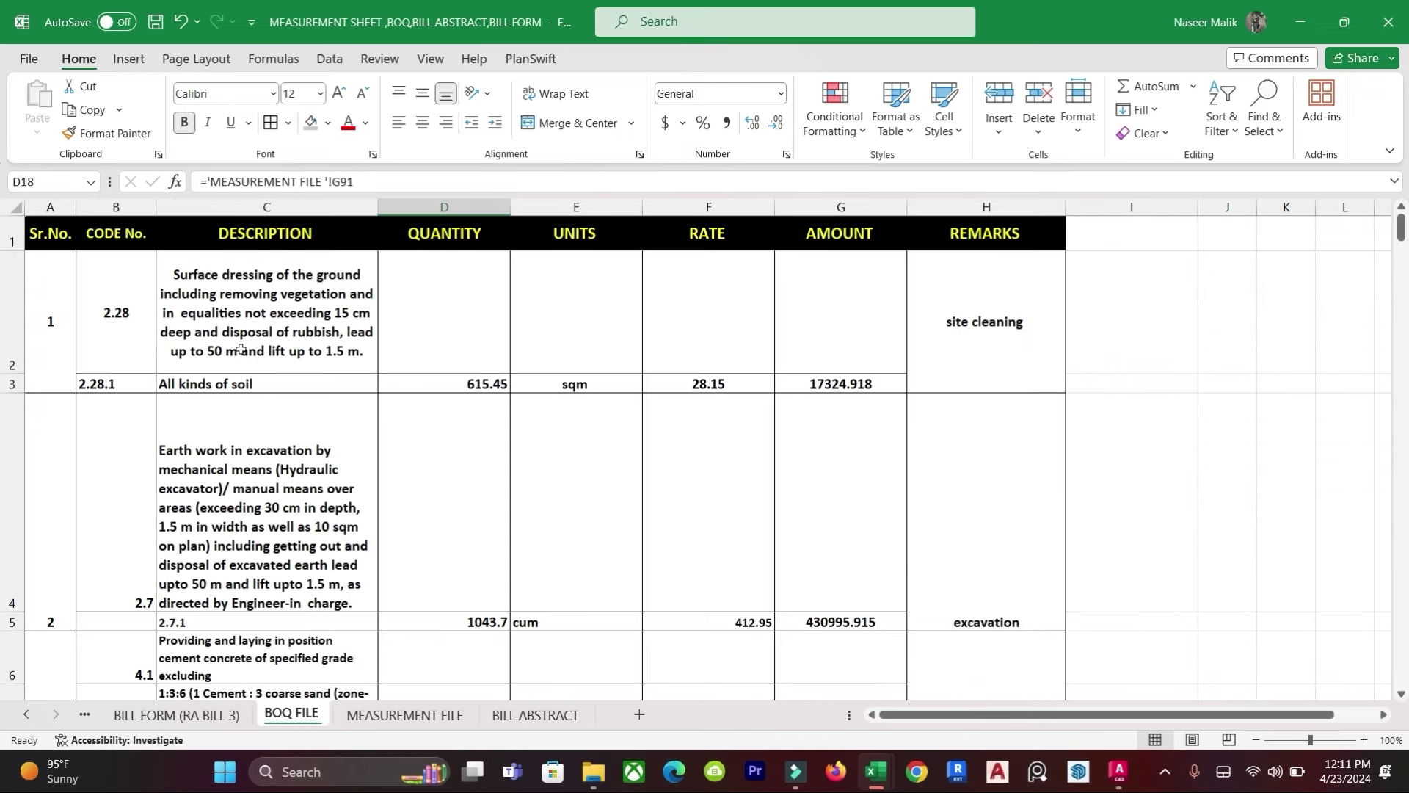
{"action": "scroll", "coordinate": [241, 349], "scroll_direction": "down", "scroll_amount": 13}
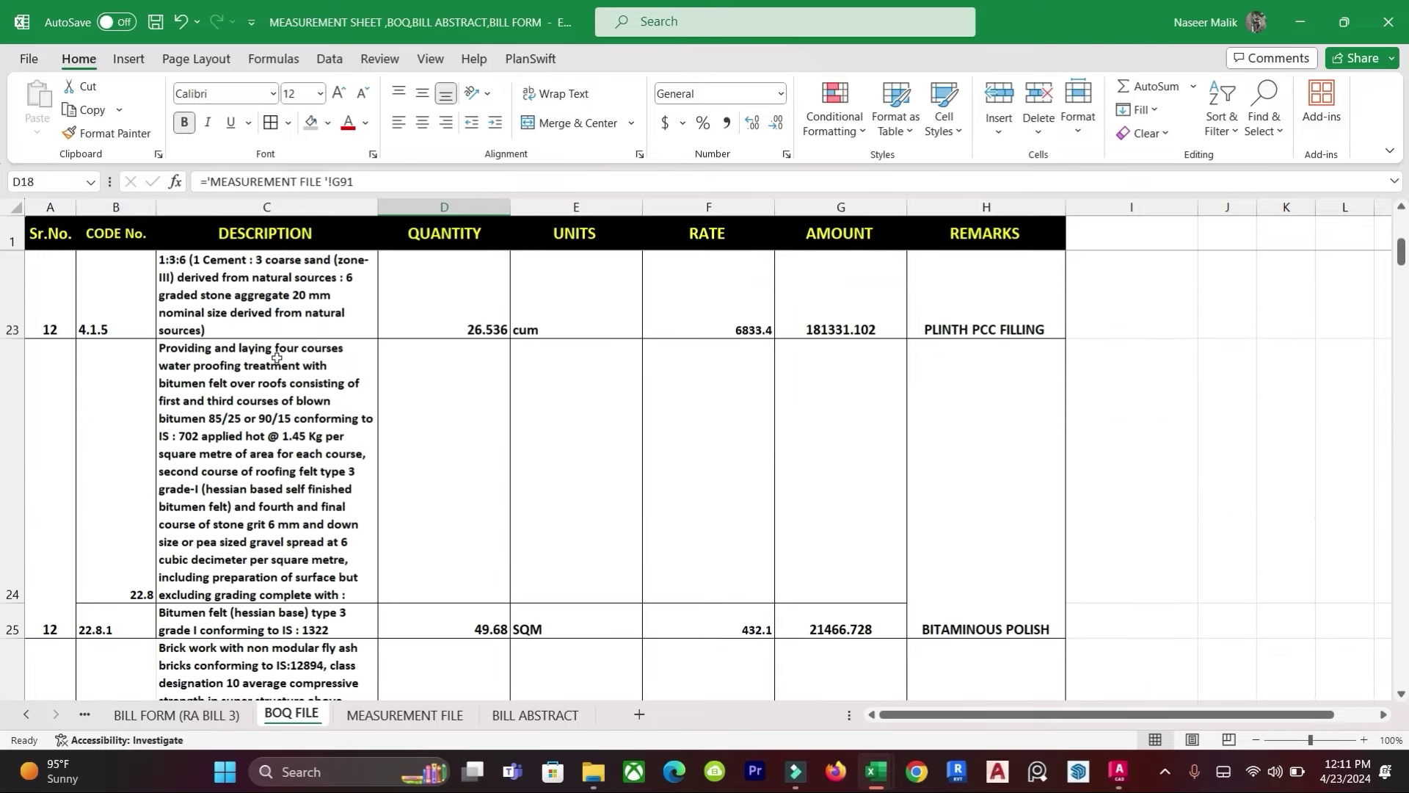
{"action": "scroll", "coordinate": [276, 357], "scroll_direction": "down", "scroll_amount": 3}
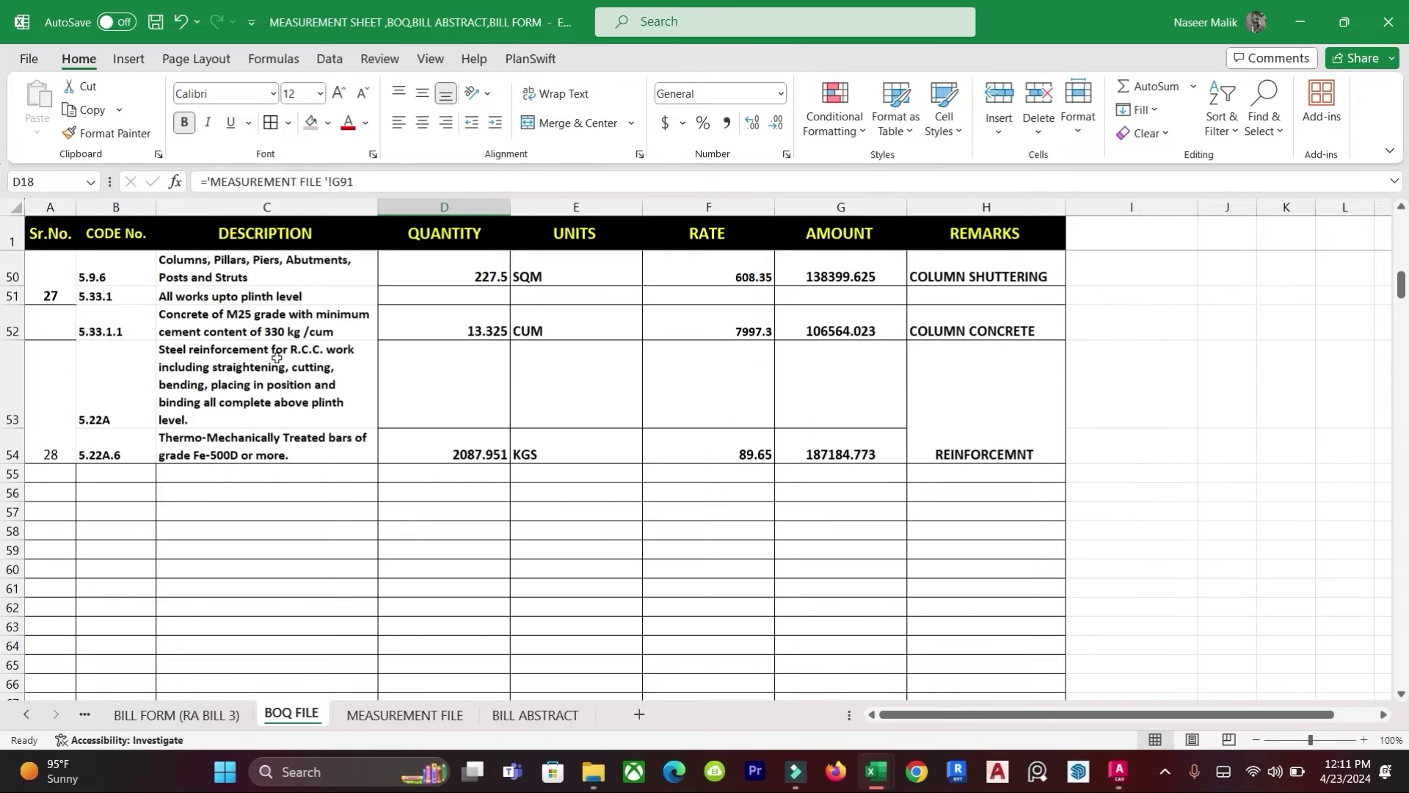
{"action": "scroll", "coordinate": [276, 356], "scroll_direction": "up", "scroll_amount": 3}
{"action": "scroll", "coordinate": [276, 357], "scroll_direction": "up", "scroll_amount": 3}
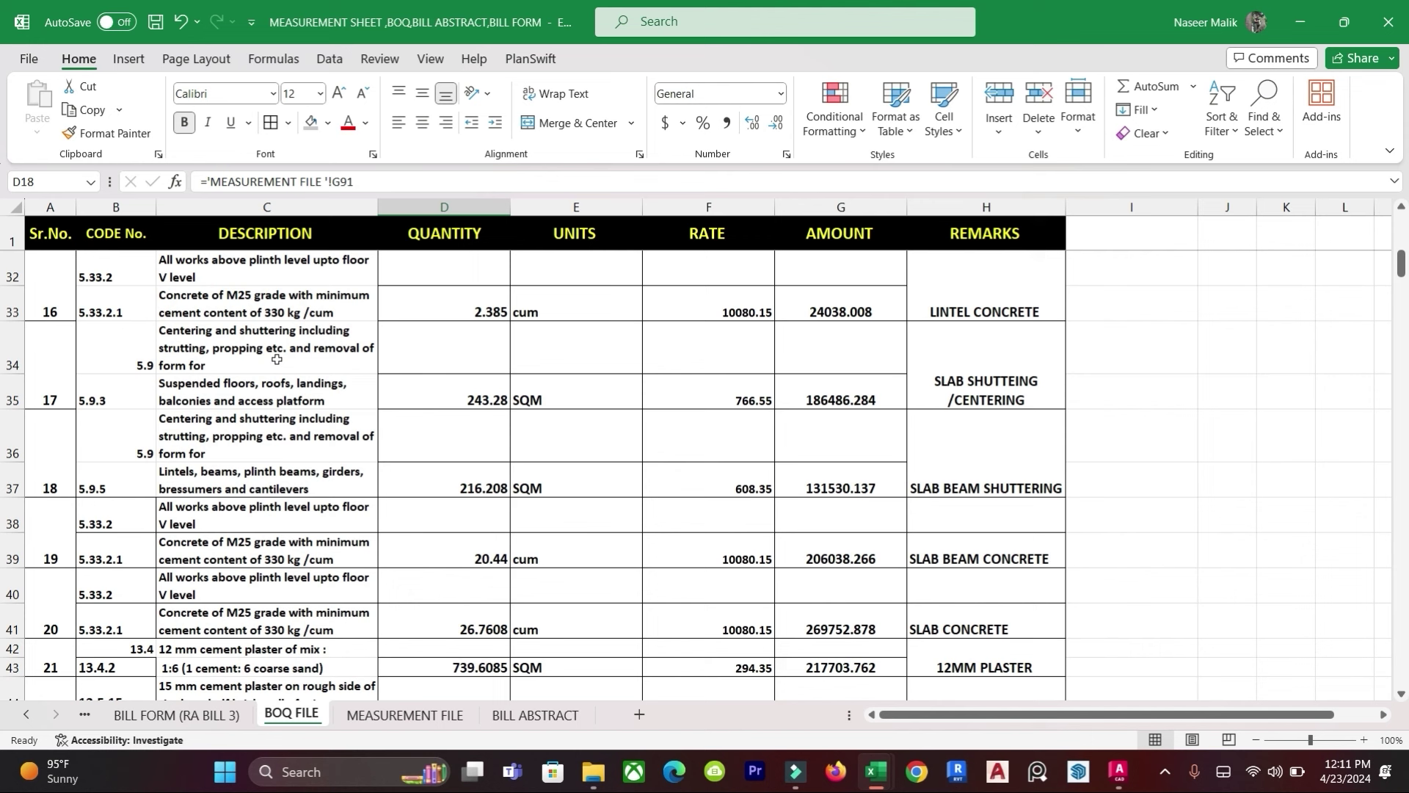
Step: Review the item list at the start of the BOQ FILE sheet and the first measurement entries and totals in the MEASUREMENT FILE sheet
{"action": "scroll", "coordinate": [276, 359], "scroll_direction": "up", "scroll_amount": 6}
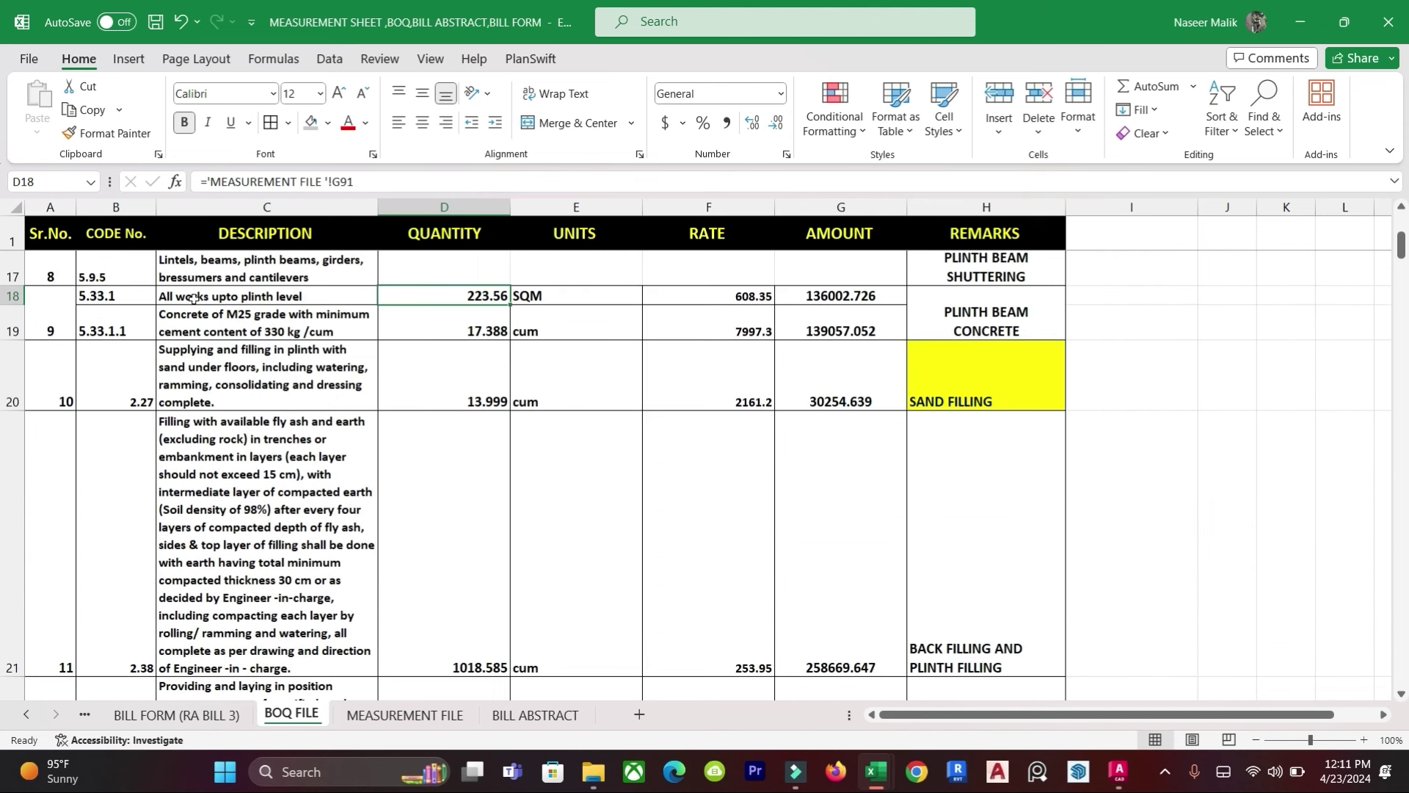
{"action": "scroll", "coordinate": [293, 336], "scroll_direction": "up", "scroll_amount": 3}
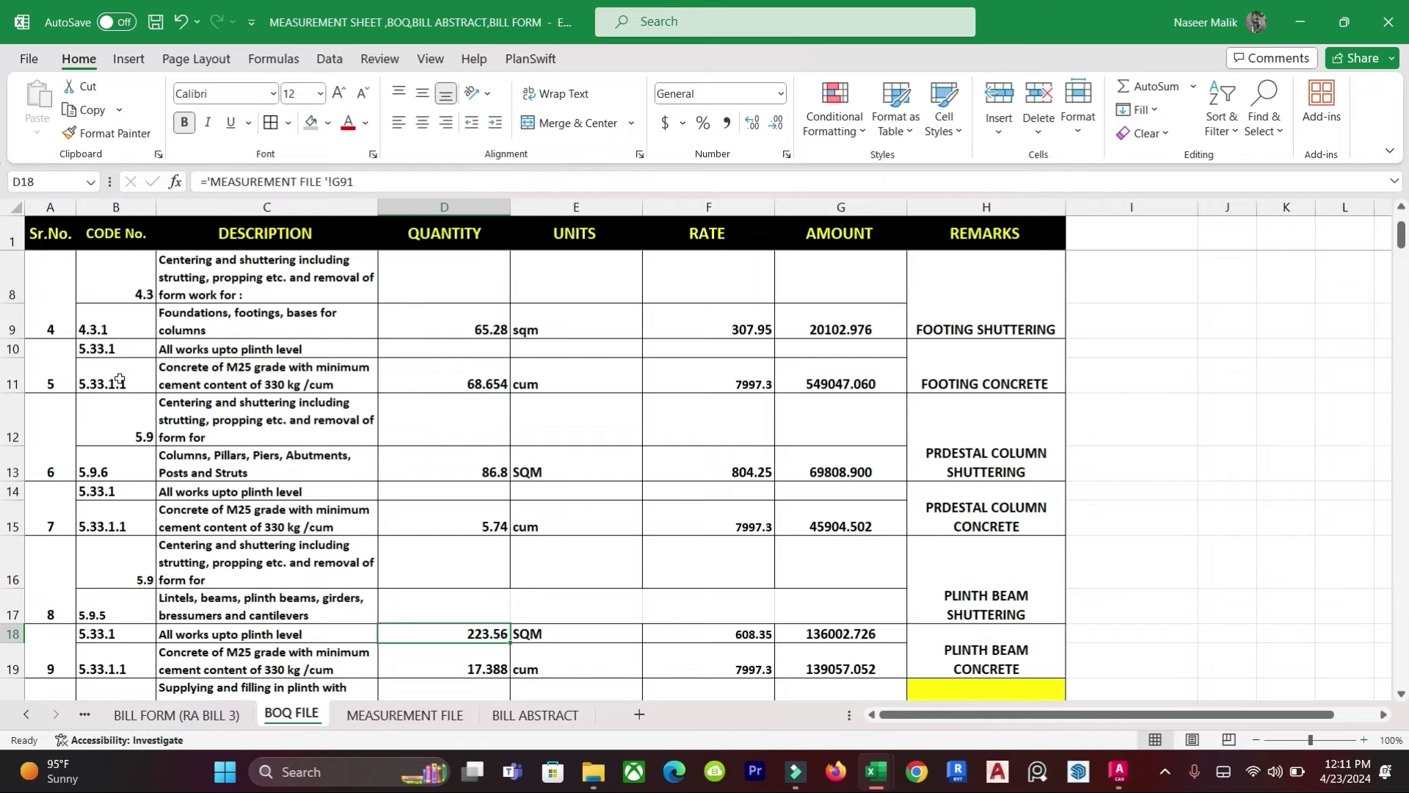
{"action": "scroll", "coordinate": [67, 268], "scroll_direction": "up", "scroll_amount": 2}
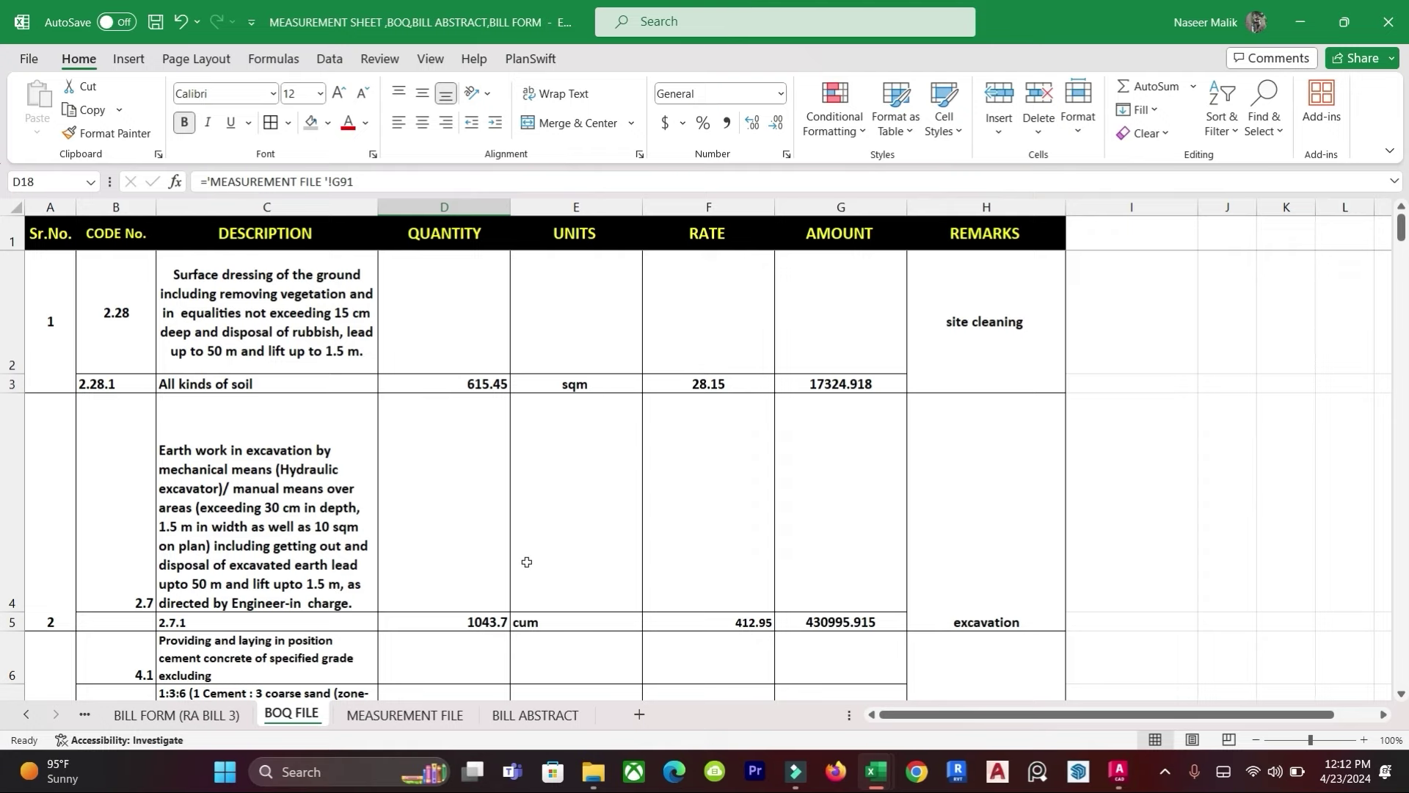
{"action": "left_click", "coordinate": [408, 715]}
{"action": "scroll", "coordinate": [449, 560], "scroll_direction": "up", "scroll_amount": 7}
{"action": "scroll", "coordinate": [448, 560], "scroll_direction": "up", "scroll_amount": 7}
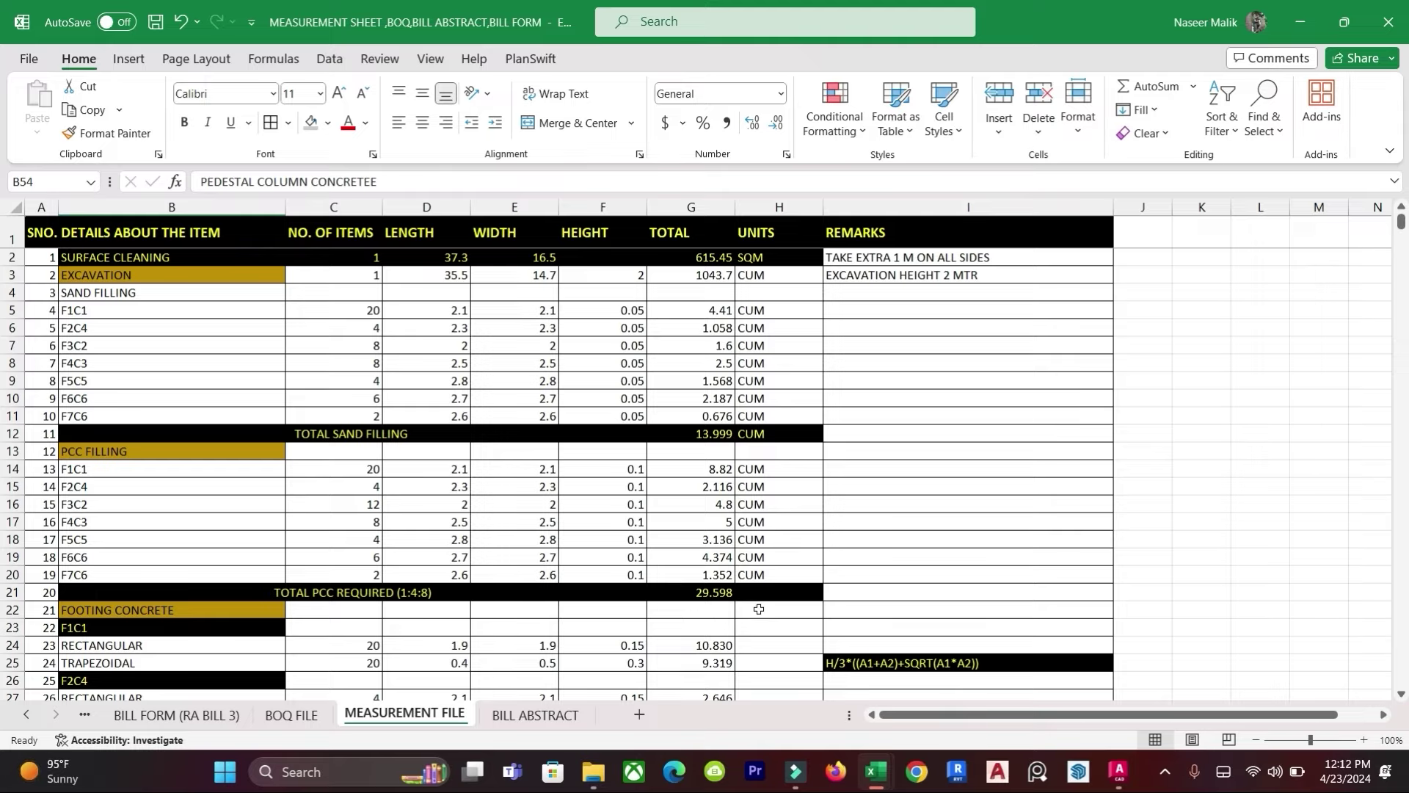
{"action": "scroll", "coordinate": [754, 584], "scroll_direction": "down", "scroll_amount": 1}
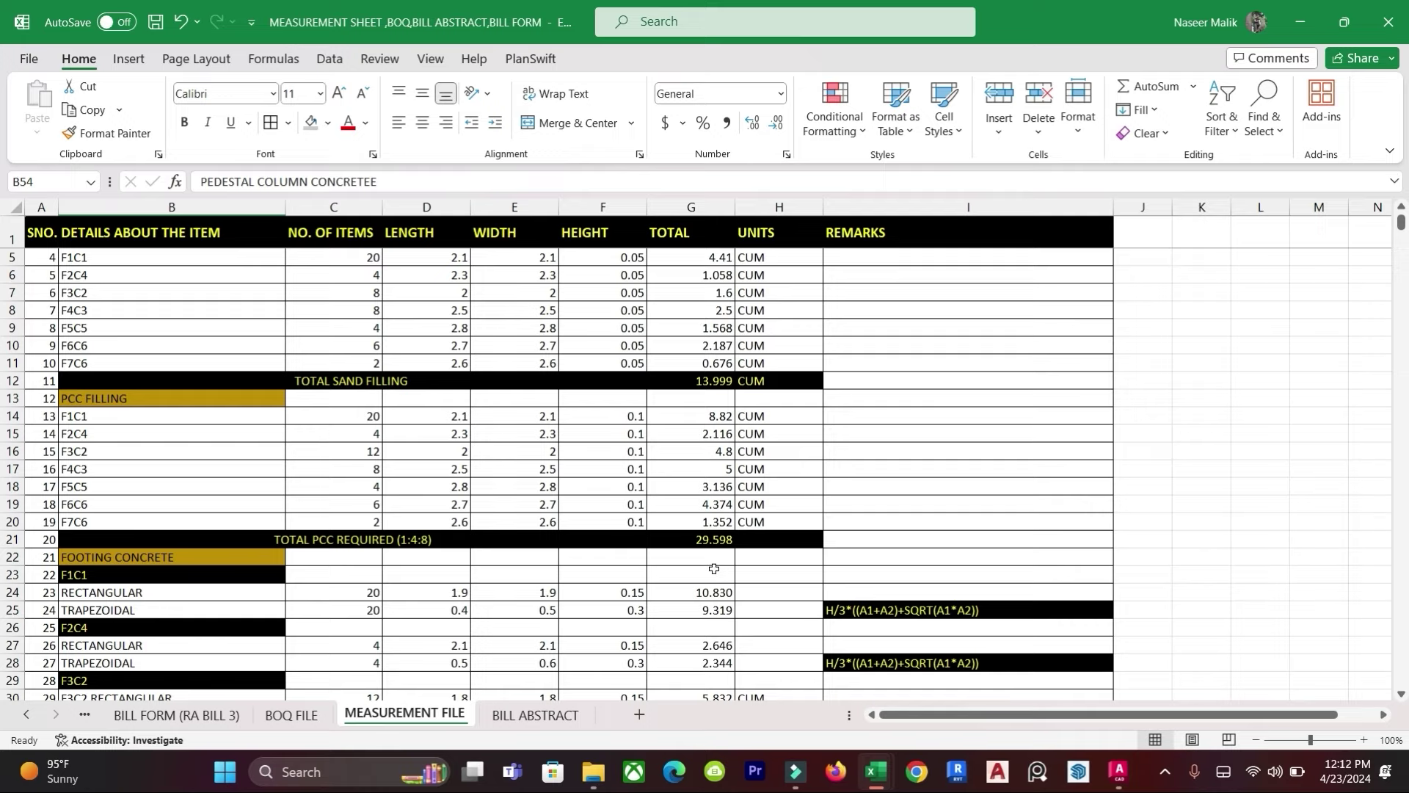
Step: In the BILL ABSTRACT sheet, link the BOQ No. cell B12 to code cell B2 of the BOQ FILE sheet
{"action": "left_click", "coordinate": [542, 716]}
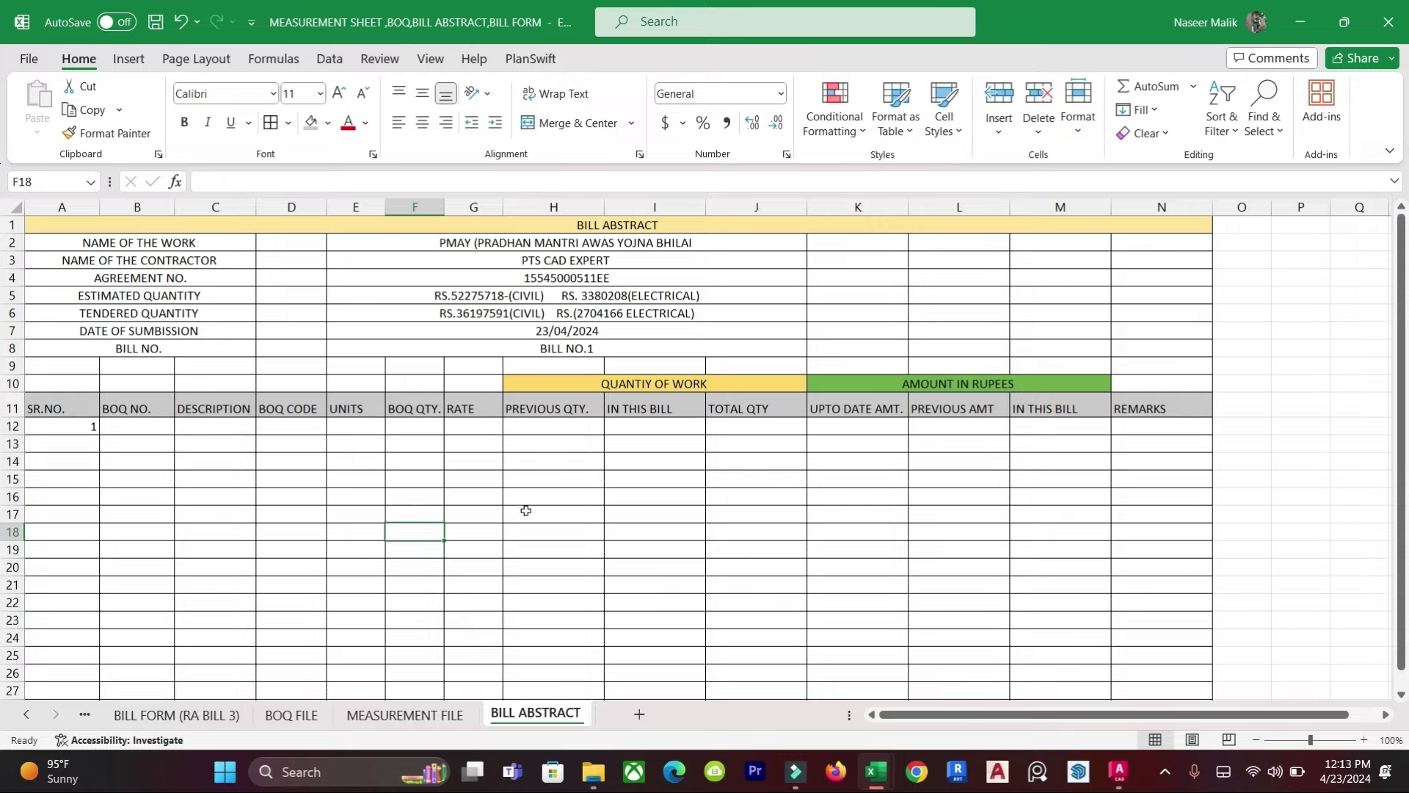
{"action": "left_click", "coordinate": [633, 496]}
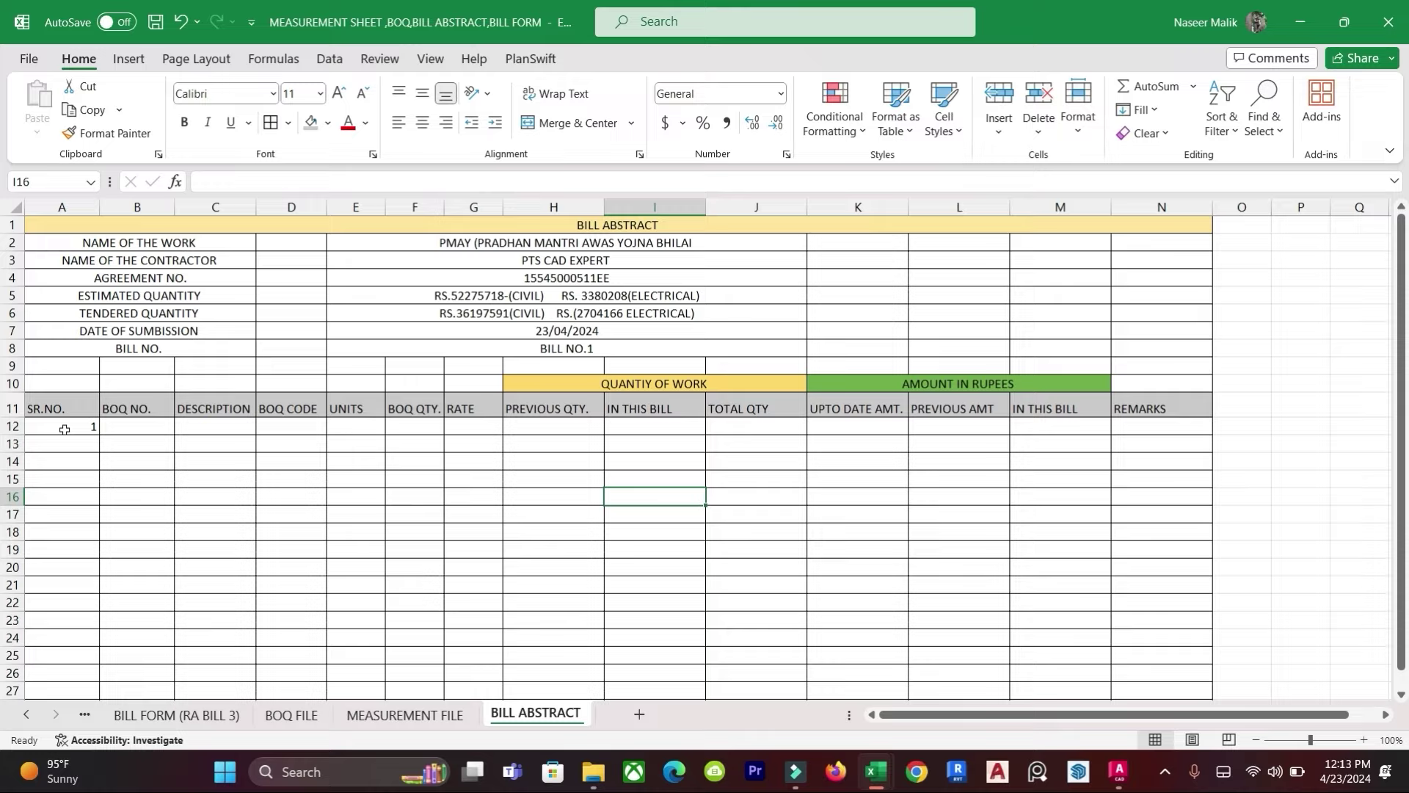
{"action": "left_click", "coordinate": [302, 477]}
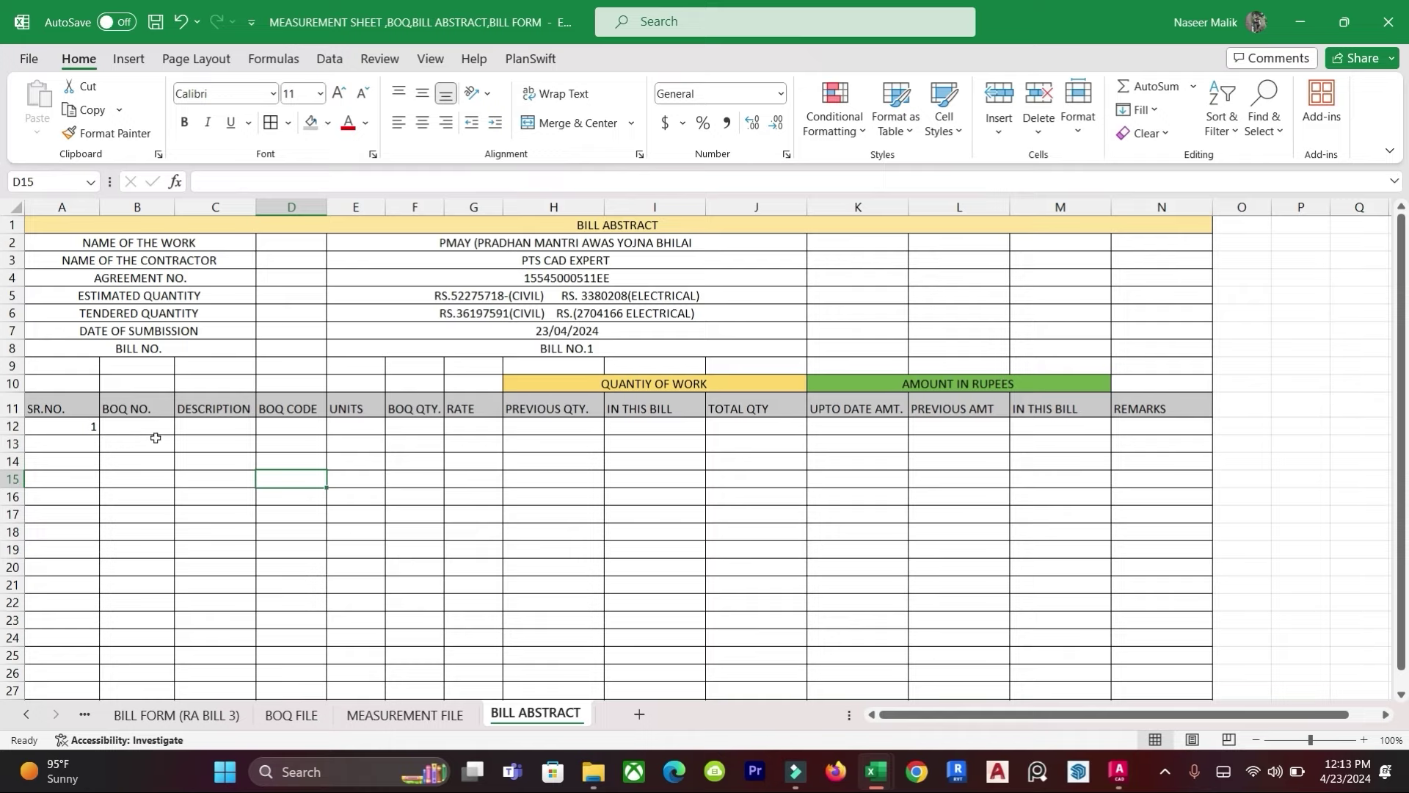
{"action": "left_click", "coordinate": [140, 426]}
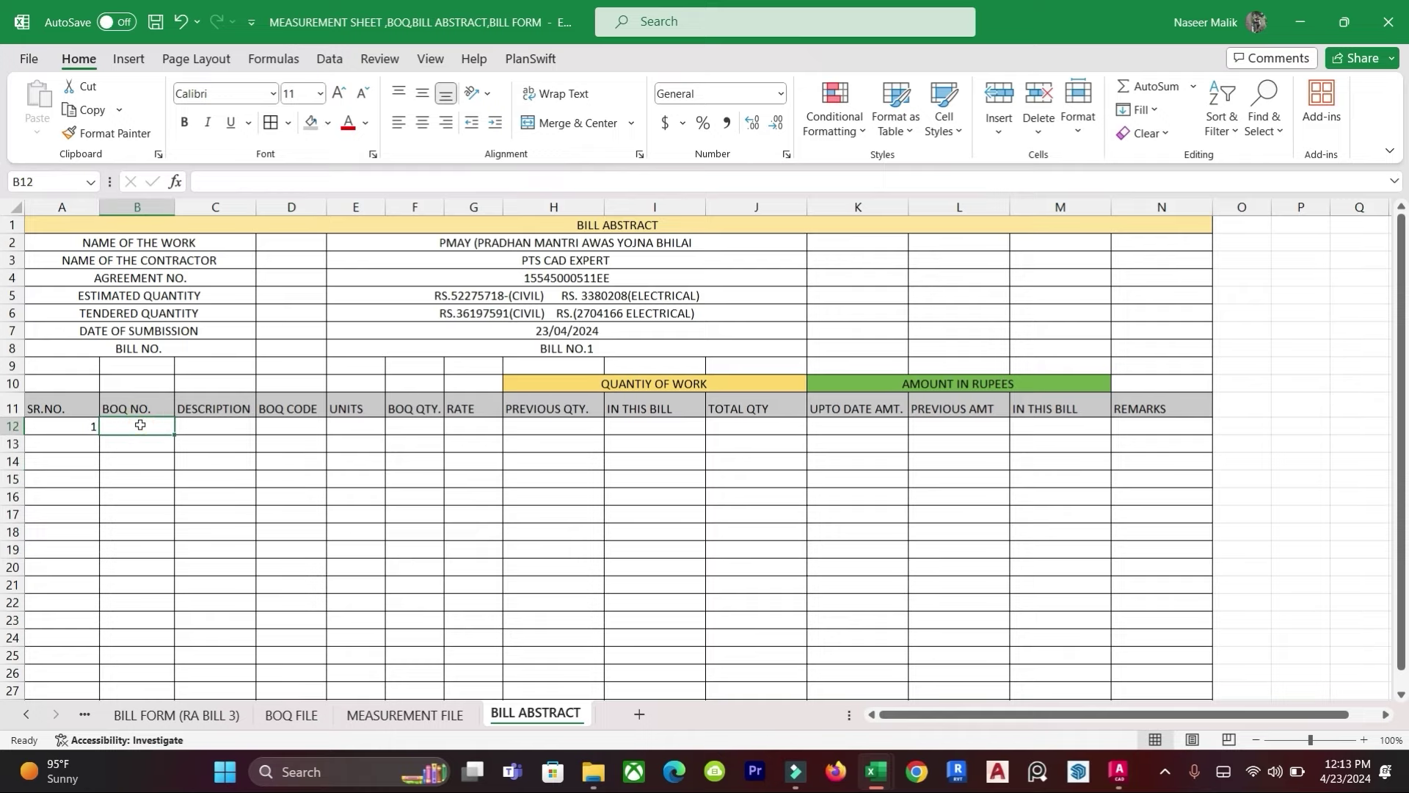
{"action": "type", "text": "="}
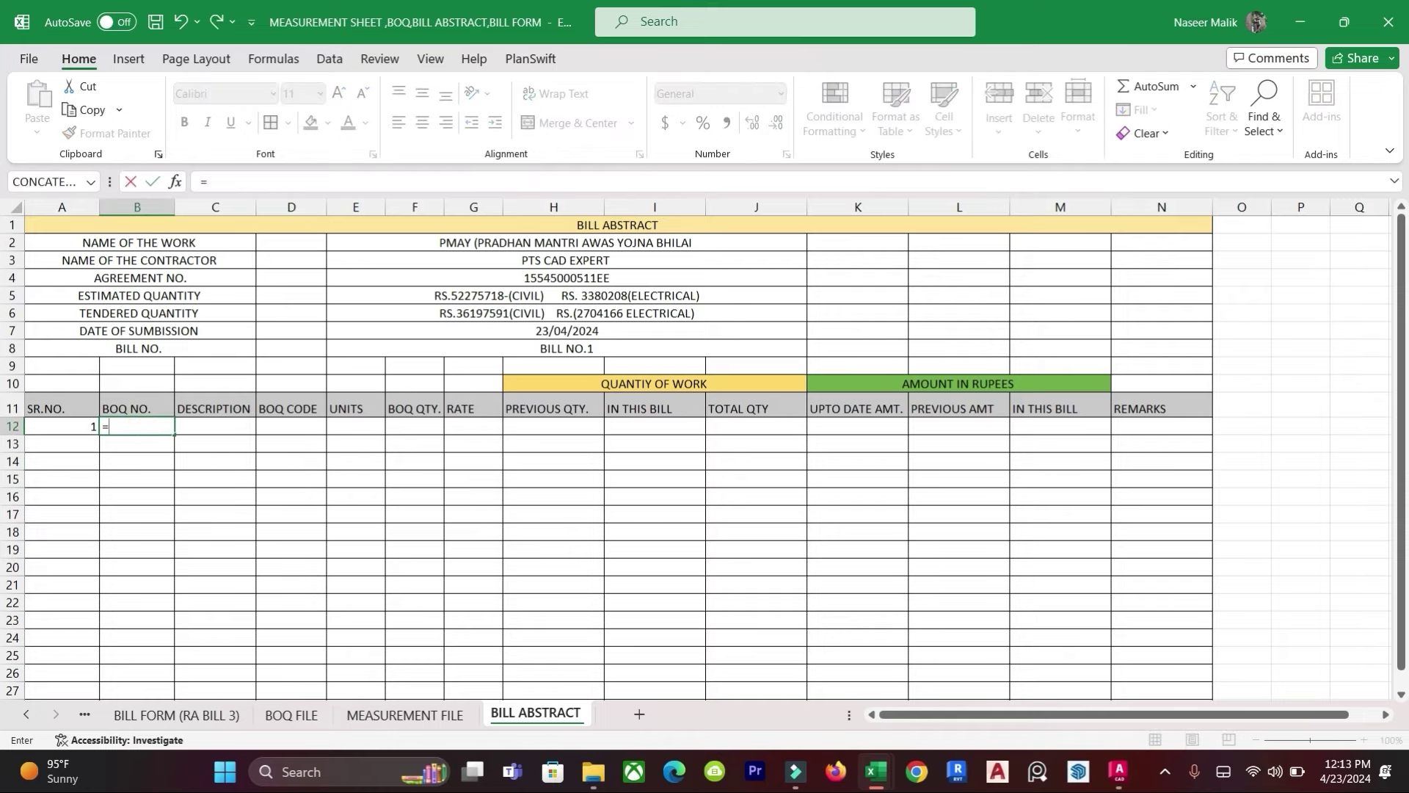
{"action": "left_click", "coordinate": [292, 714]}
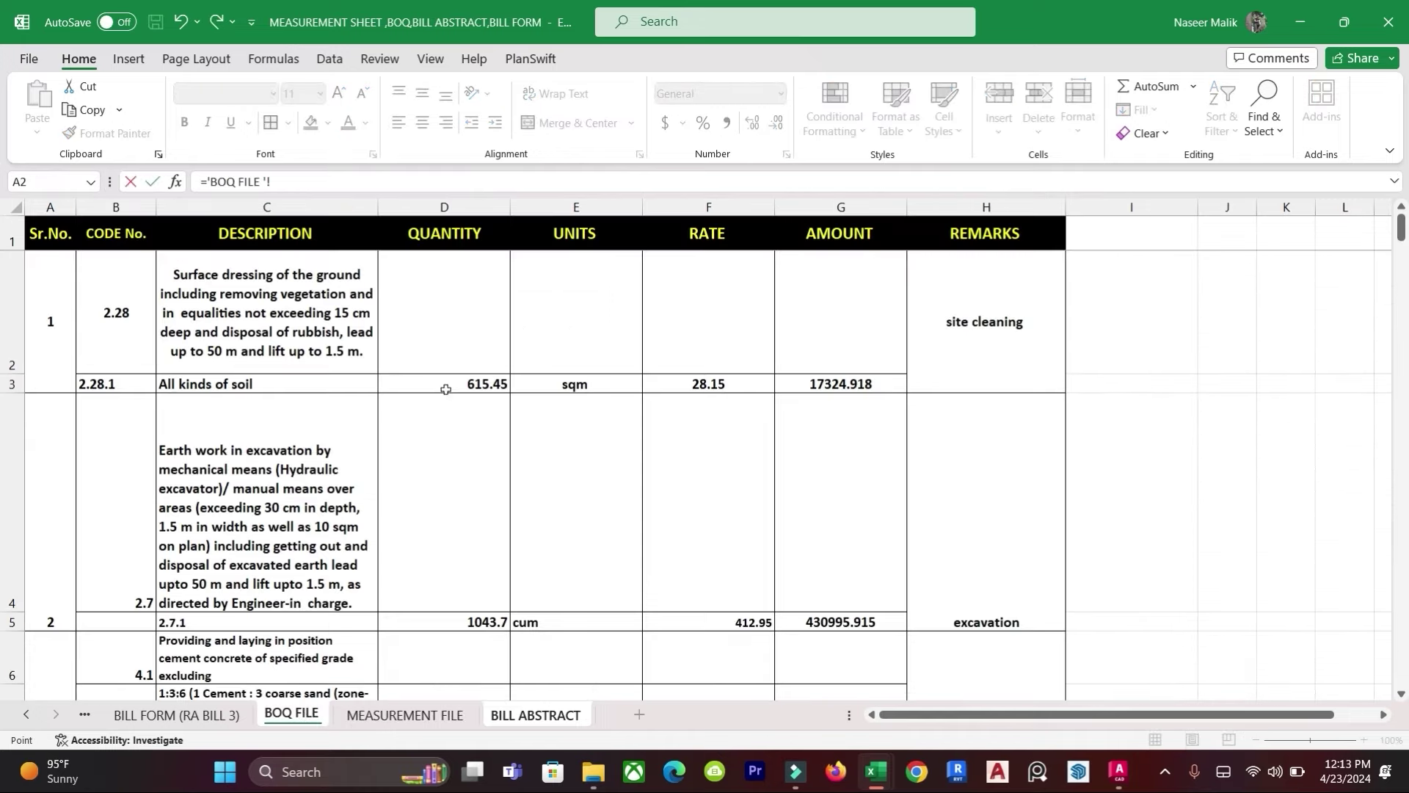
{"action": "left_click", "coordinate": [112, 313]}
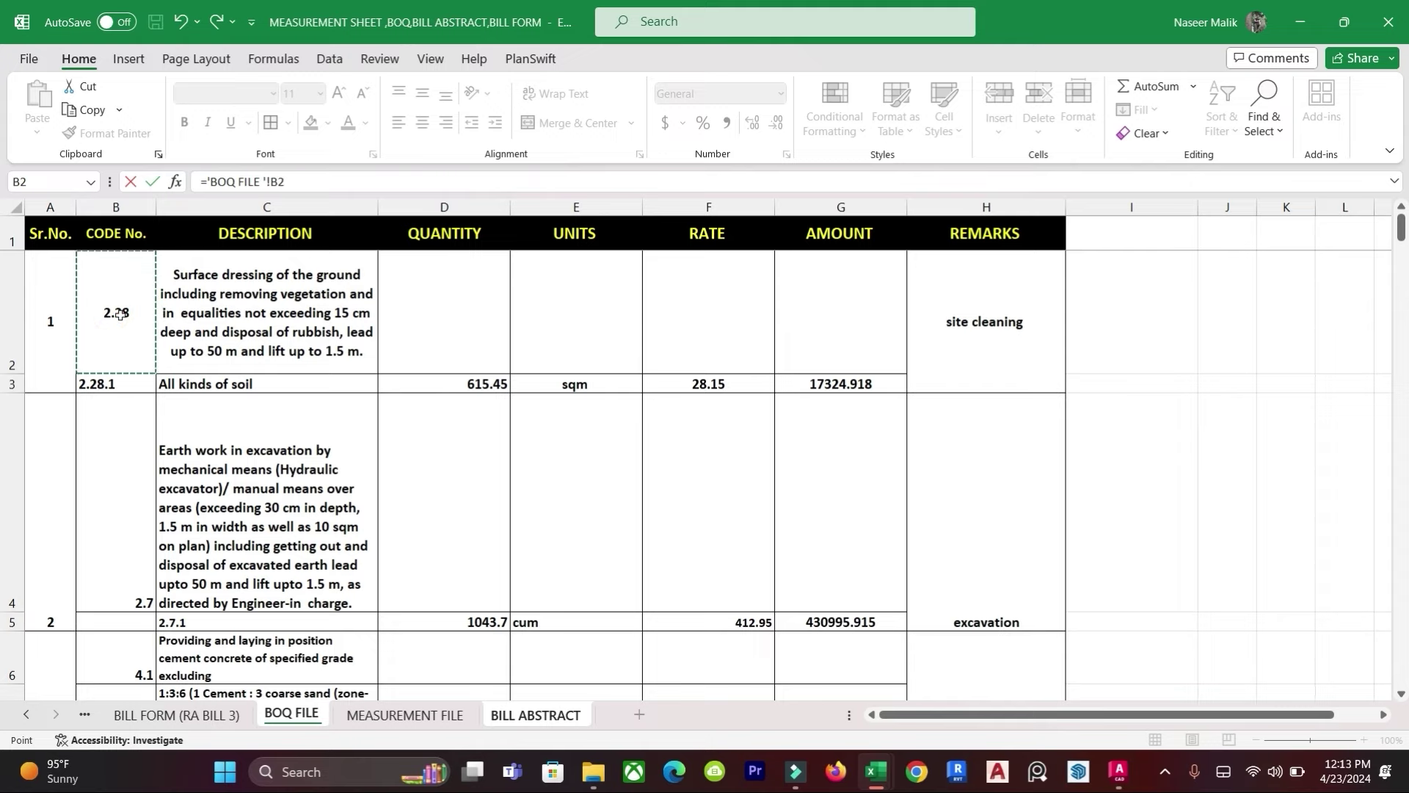
{"action": "key", "text": "Return"}
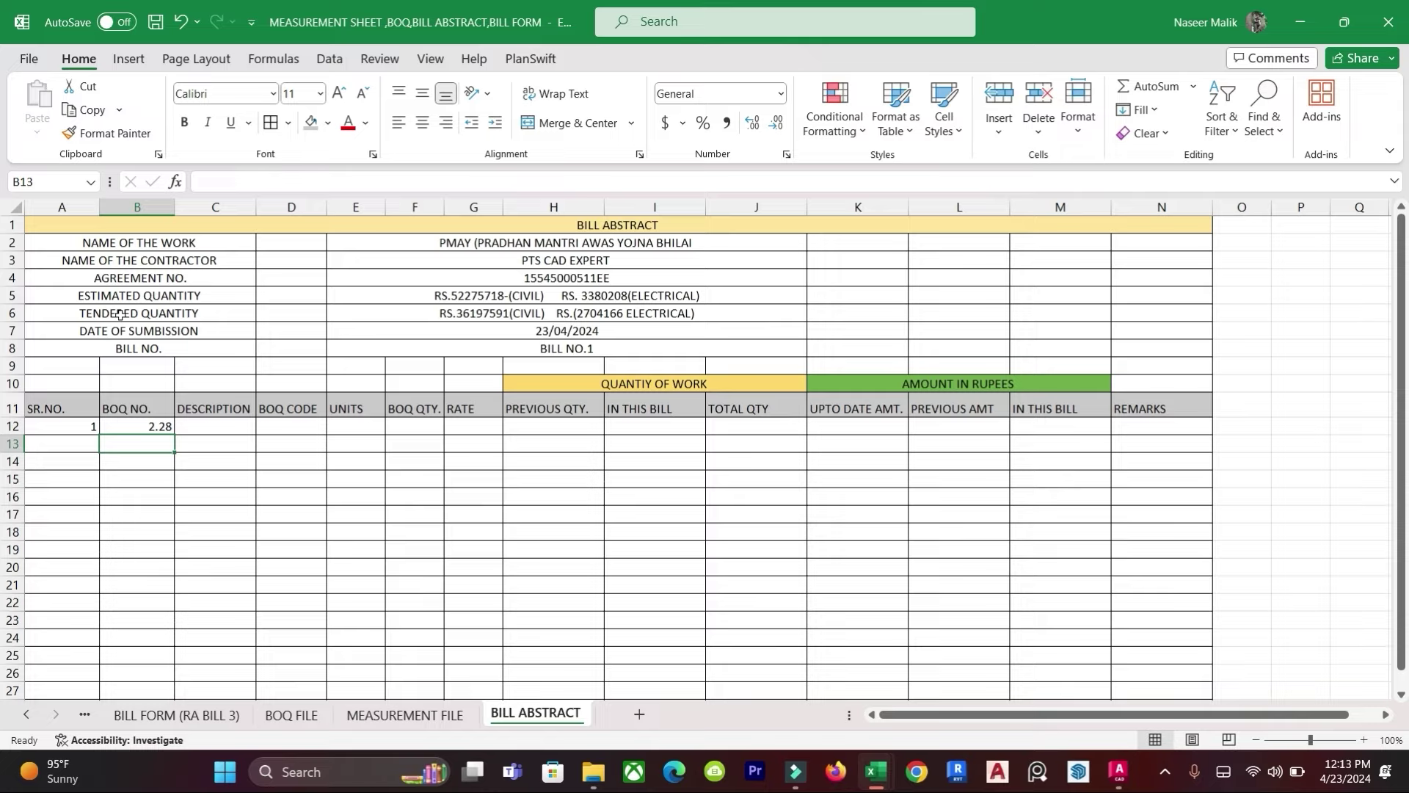
{"action": "left_click", "coordinate": [138, 423]}
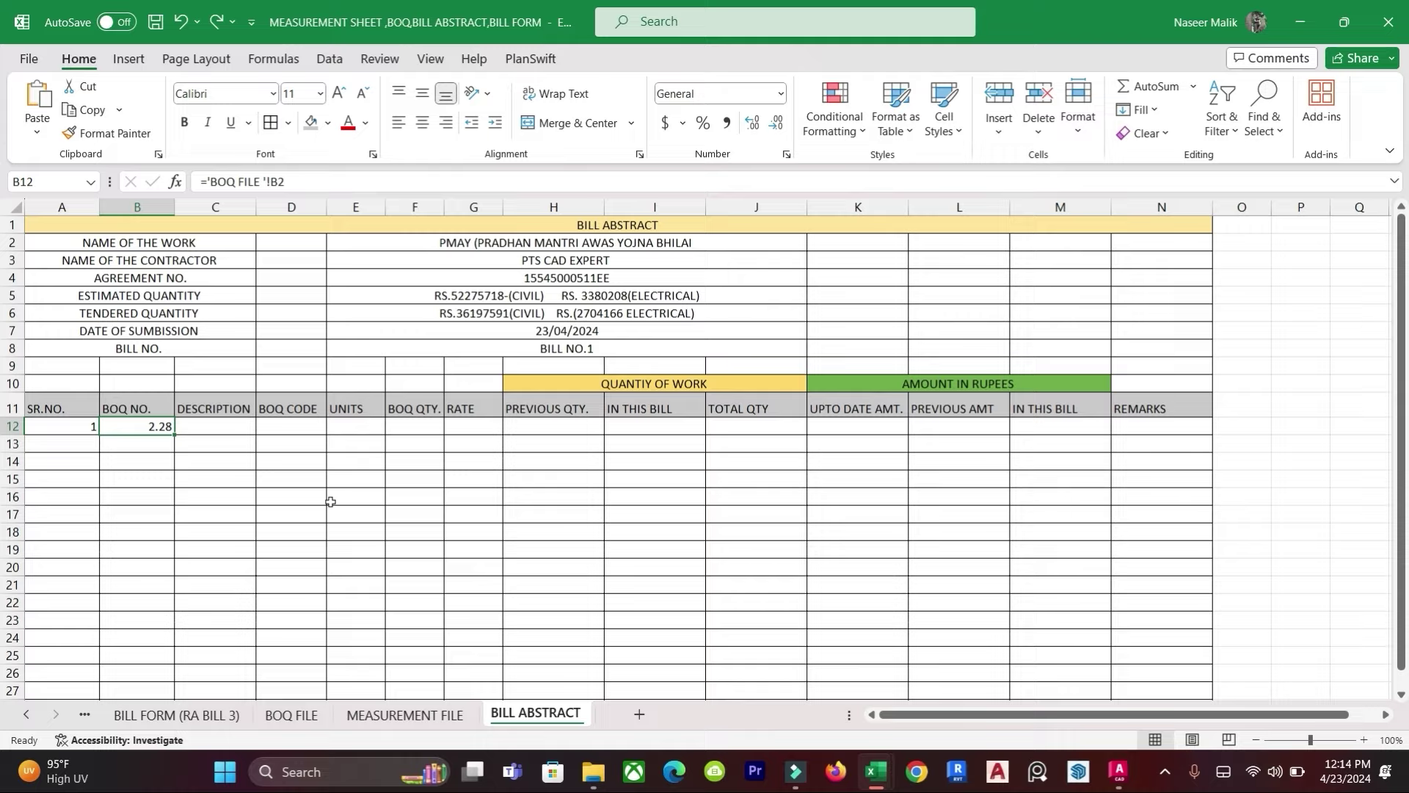
Step: Link the description cell C12 to the surface dressing description in cell C2 of the BOQ FILE sheet
{"action": "left_click", "coordinate": [215, 430]}
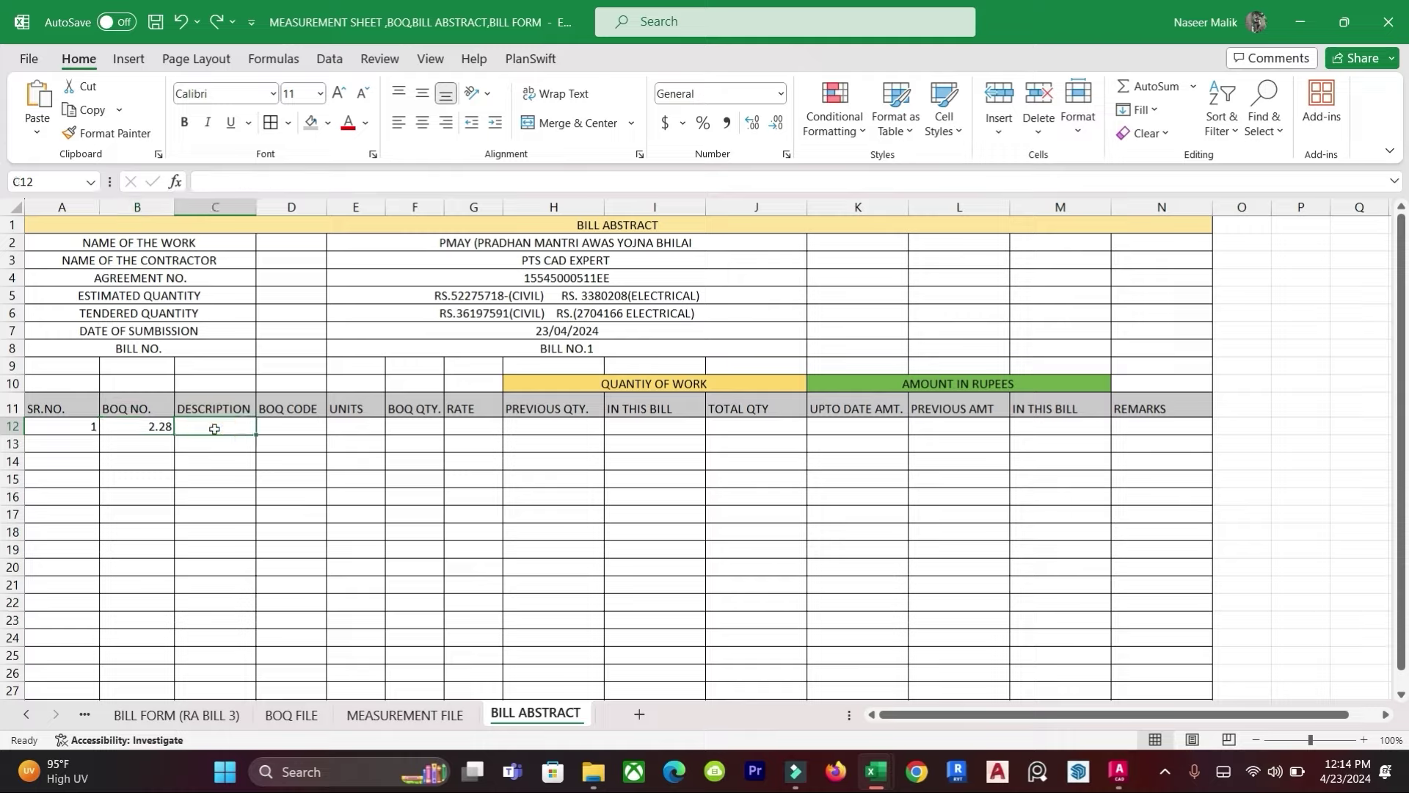
{"action": "left_click", "coordinate": [291, 715]}
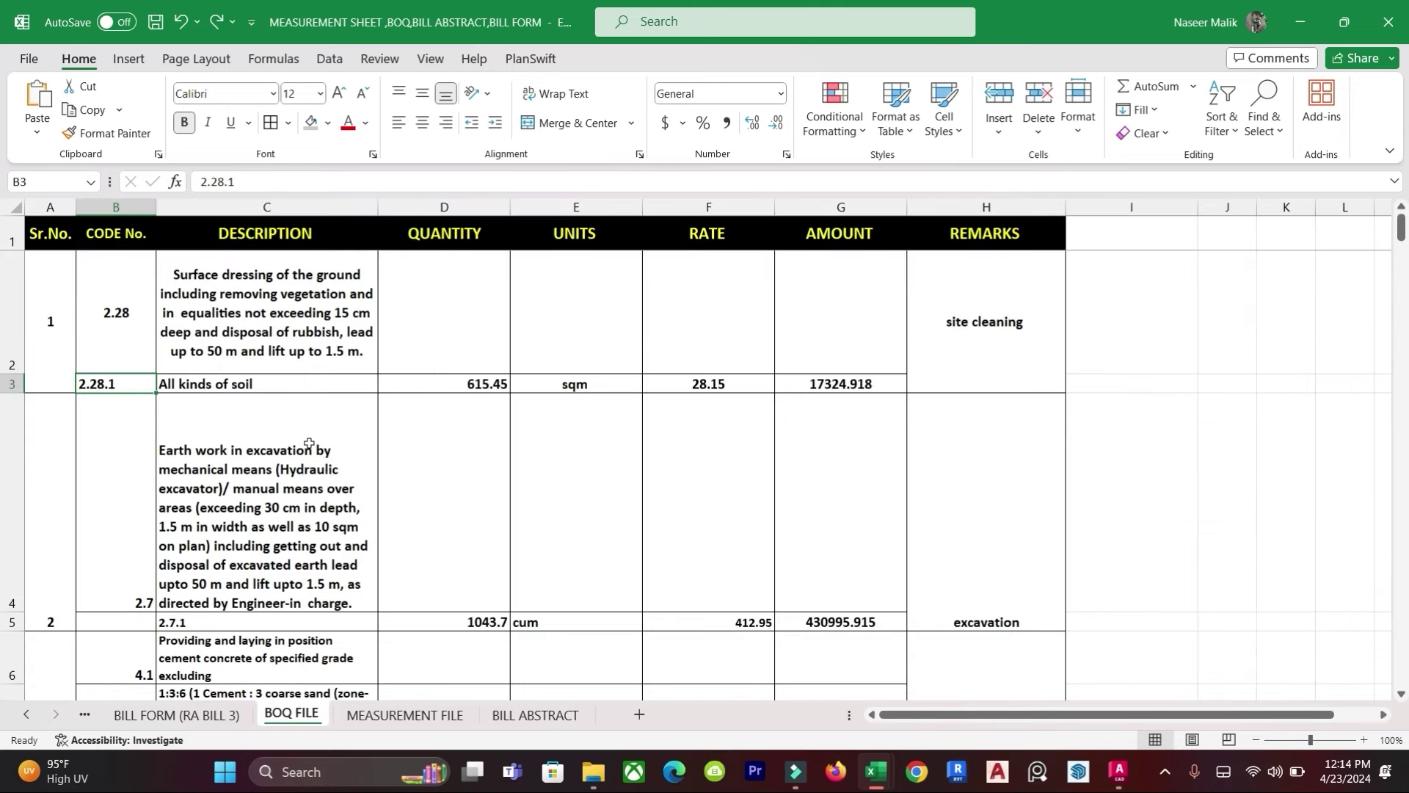
{"action": "left_click", "coordinate": [234, 317]}
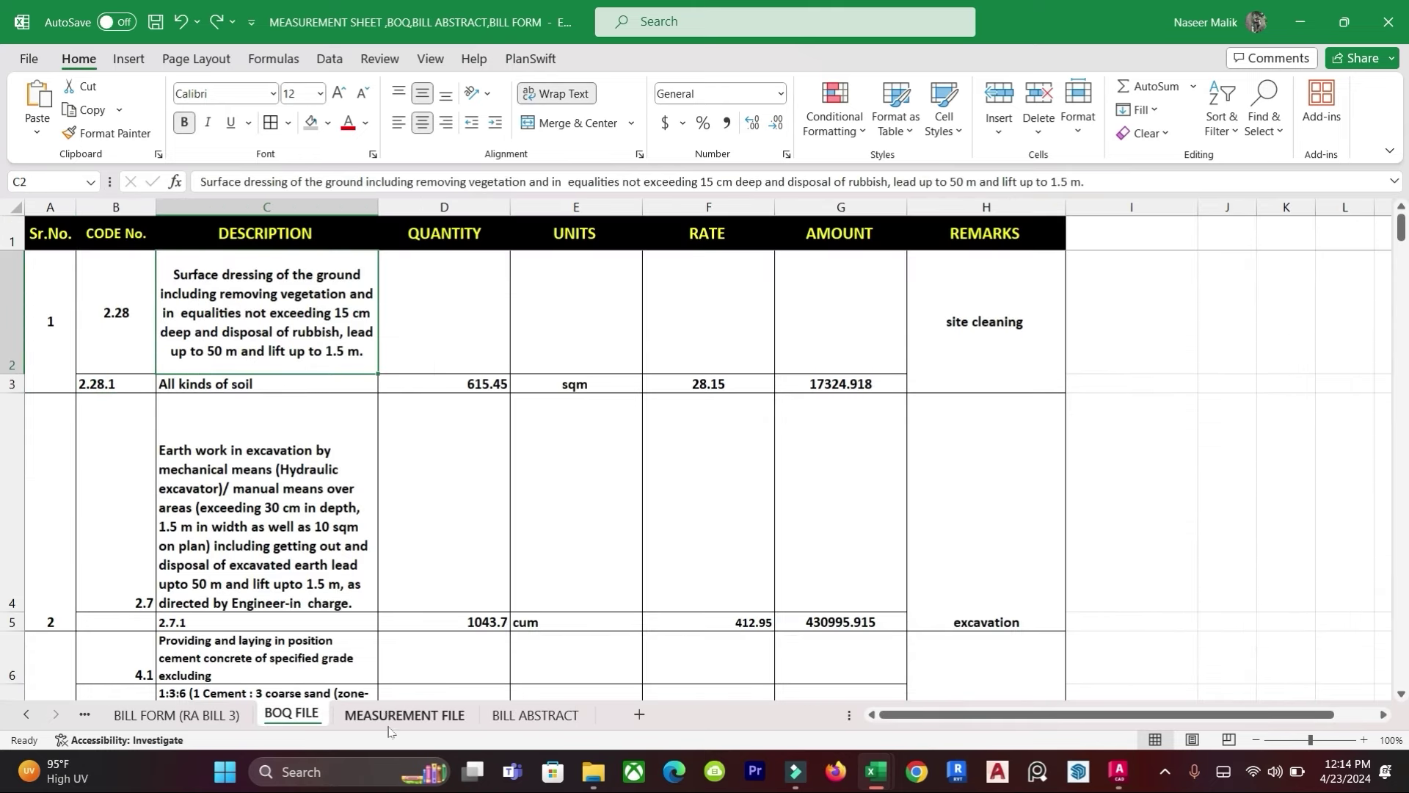
{"action": "left_click", "coordinate": [536, 714]}
{"action": "left_click", "coordinate": [215, 425]}
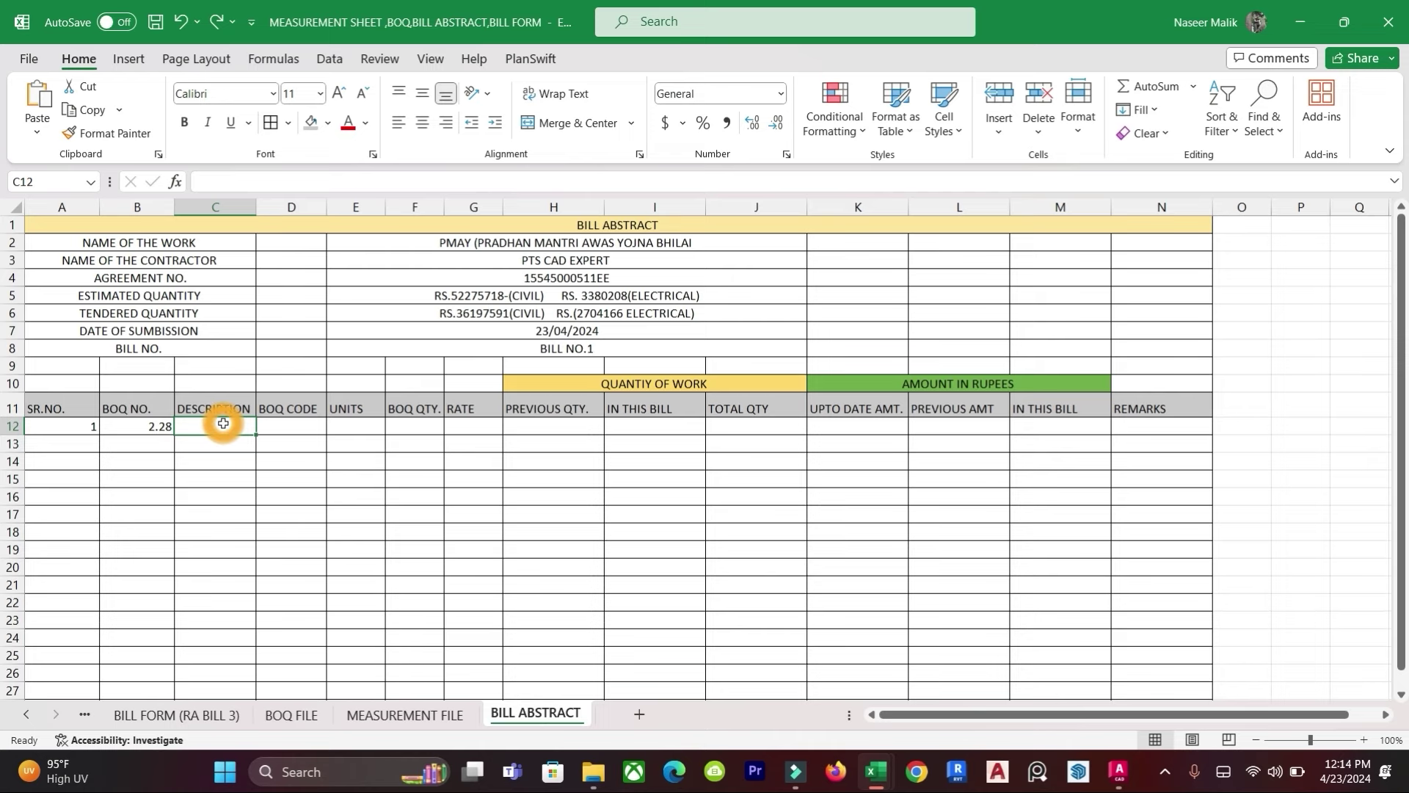
{"action": "type", "text": "="}
{"action": "left_click", "coordinate": [294, 715]}
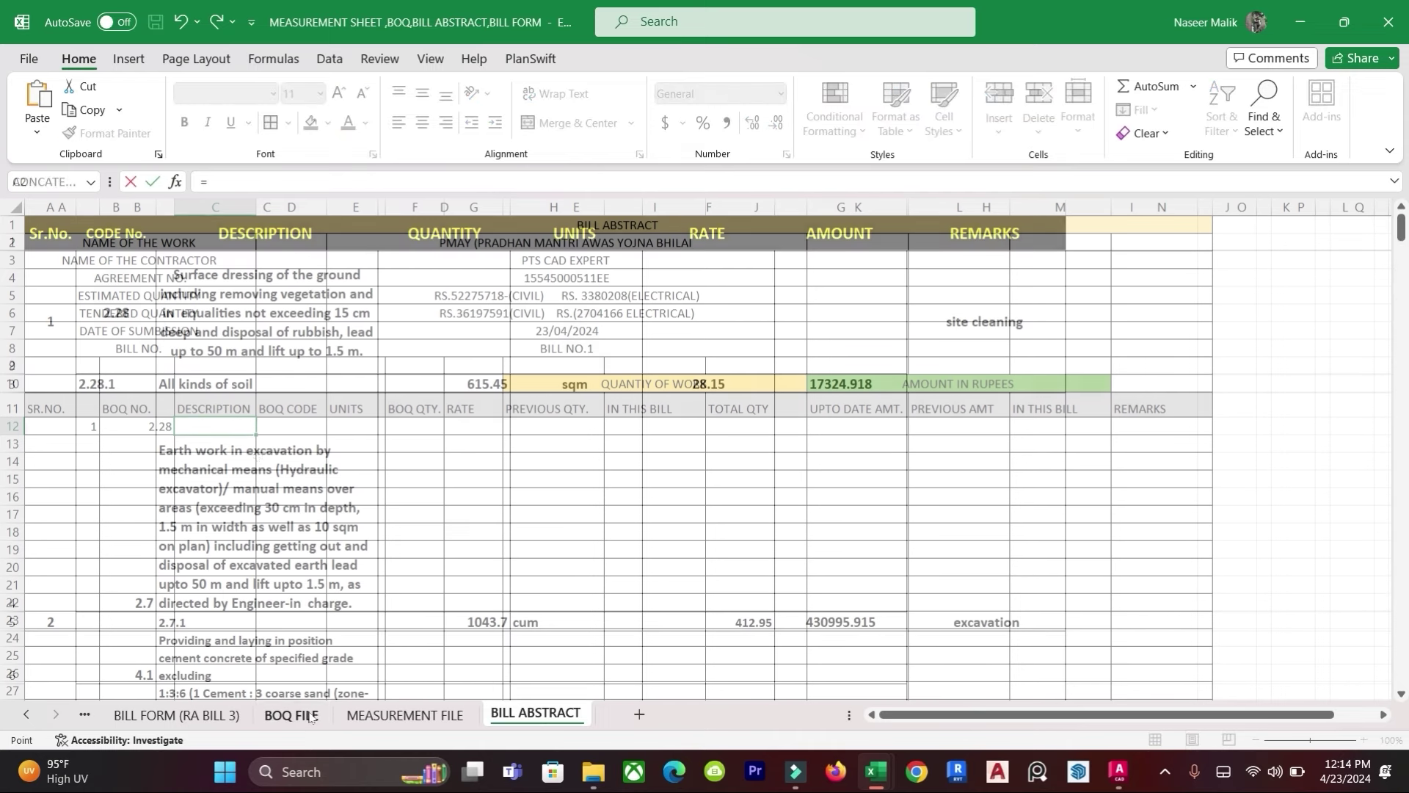
{"action": "left_click", "coordinate": [250, 298]}
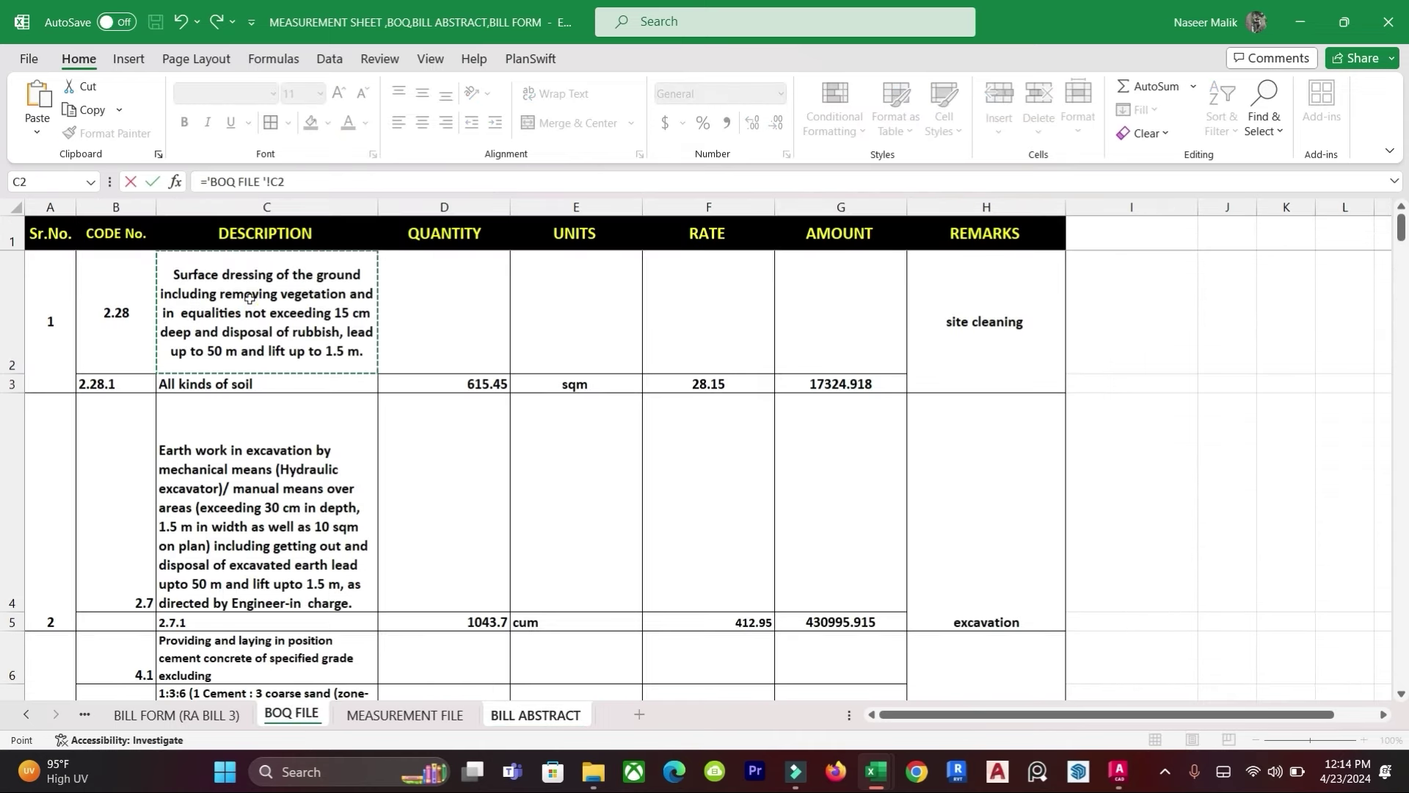
{"action": "key", "text": "Return"}
{"action": "left_click", "coordinate": [348, 585]}
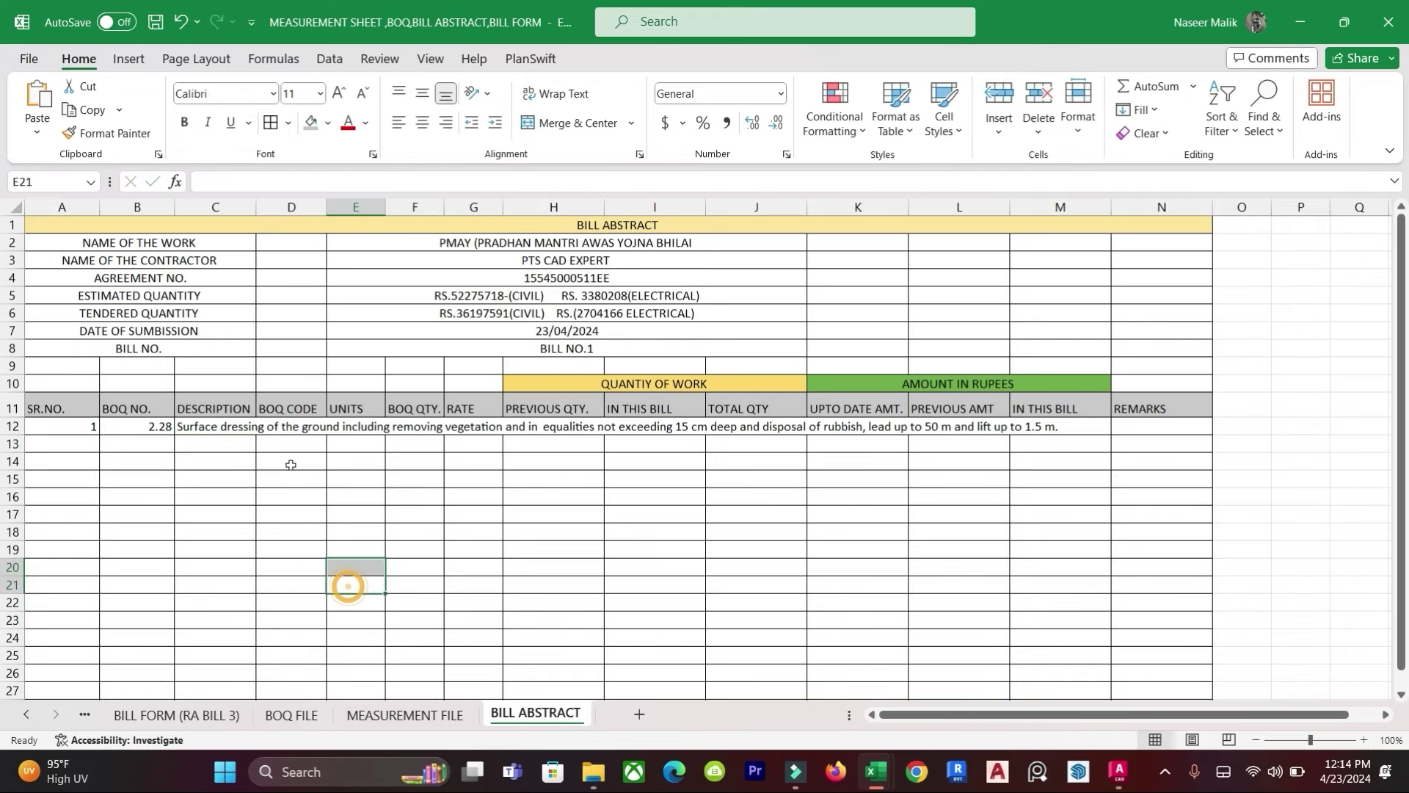
Step: Wrap the description text in C12, and resize column C and row 12 to fit its five lines
{"action": "left_click", "coordinate": [220, 430]}
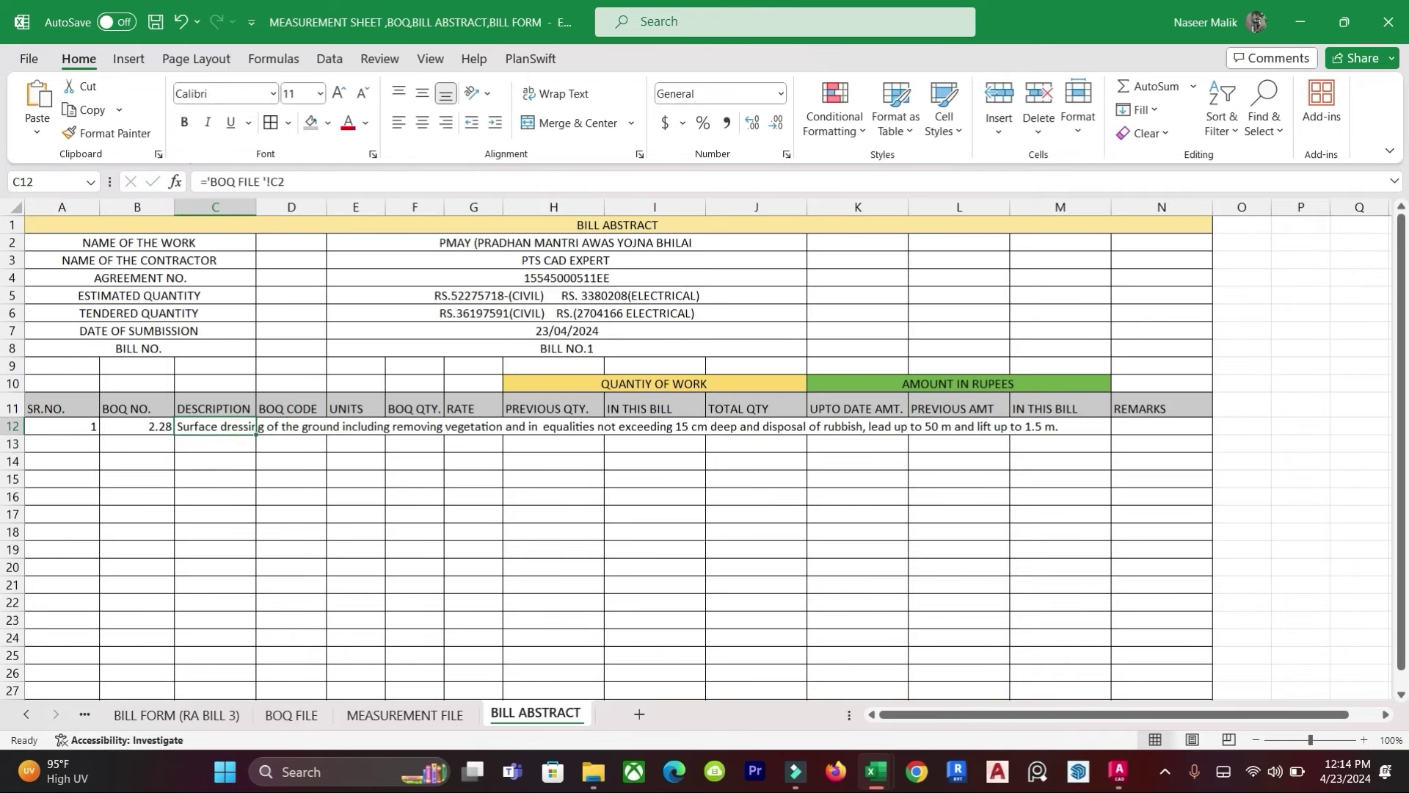
{"action": "left_click_drag", "start_coordinate": [256, 207], "coordinate": [304, 207]}
{"action": "left_click", "coordinate": [281, 461]}
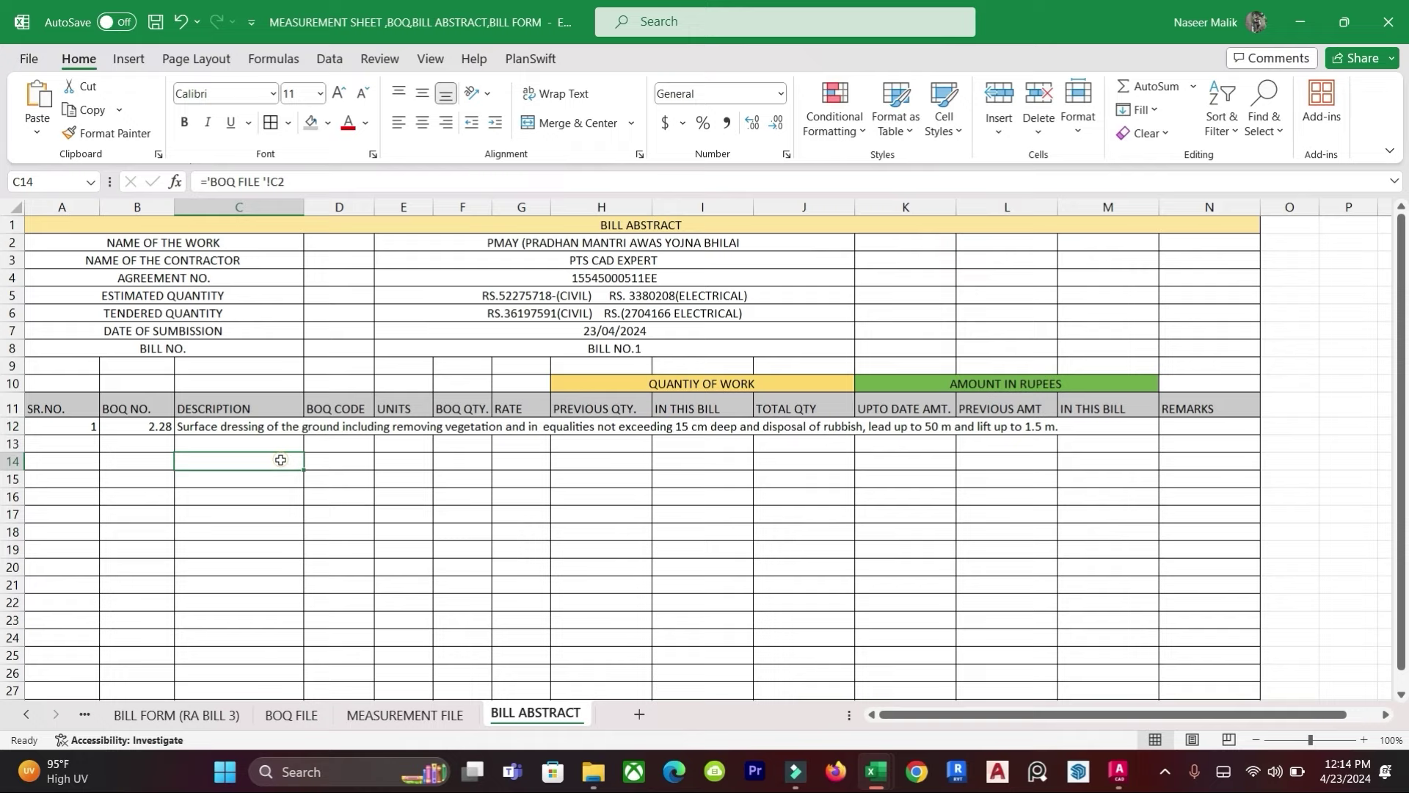
{"action": "left_click", "coordinate": [240, 426]}
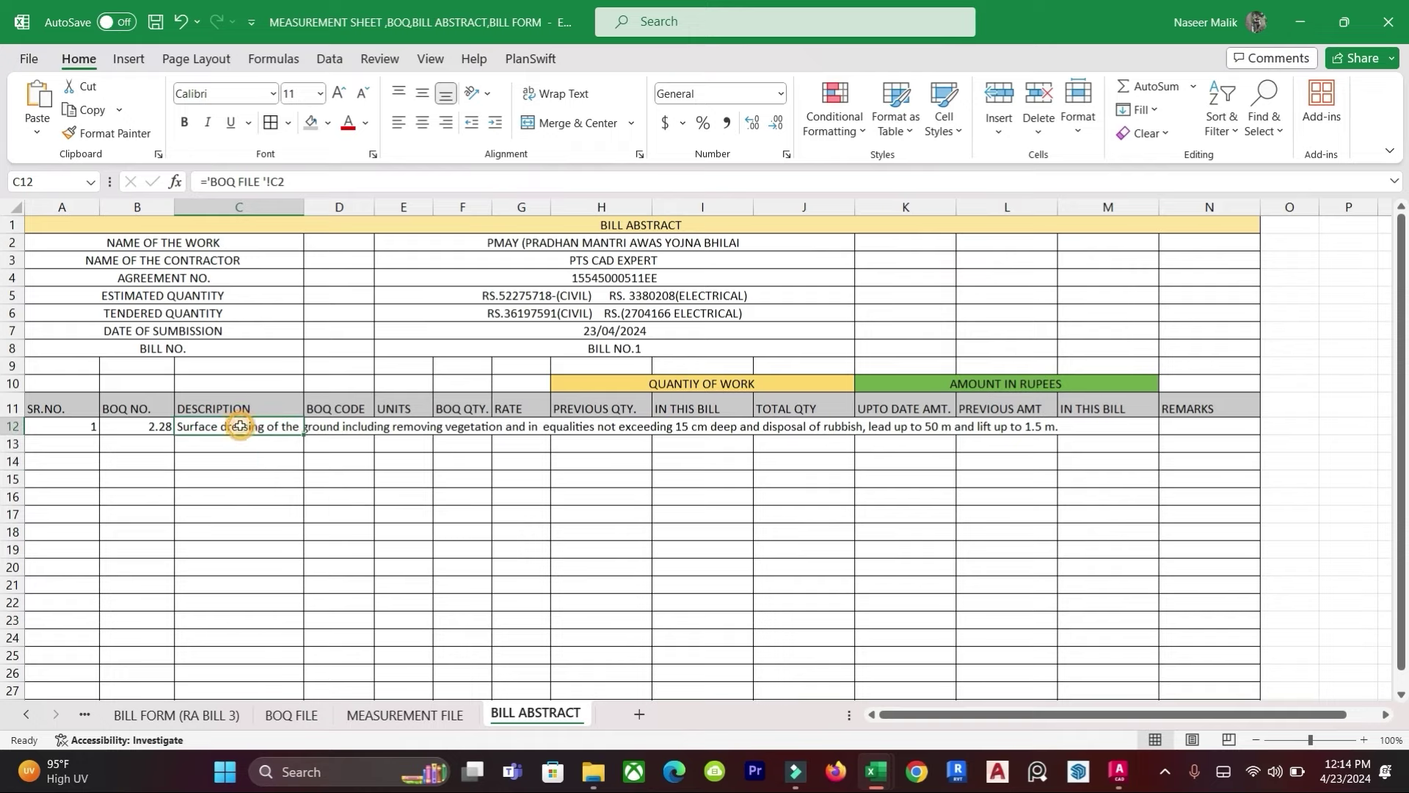
{"action": "left_click", "coordinate": [558, 93]}
{"action": "left_click", "coordinate": [400, 510]}
{"action": "left_click_drag", "start_coordinate": [304, 207], "coordinate": [385, 229]}
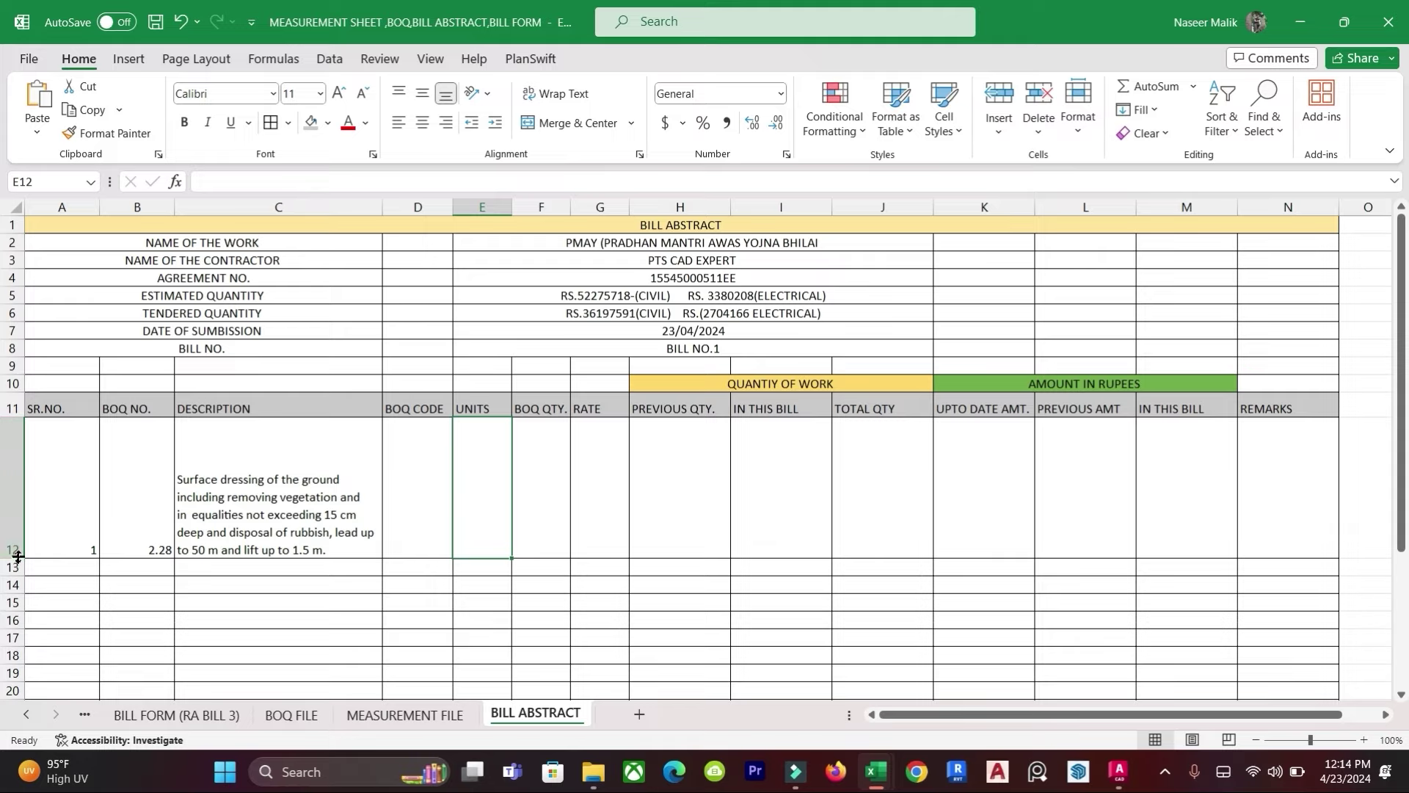
{"action": "left_click_drag", "start_coordinate": [15, 558], "coordinate": [15, 505]}
{"action": "left_click", "coordinate": [201, 591]}
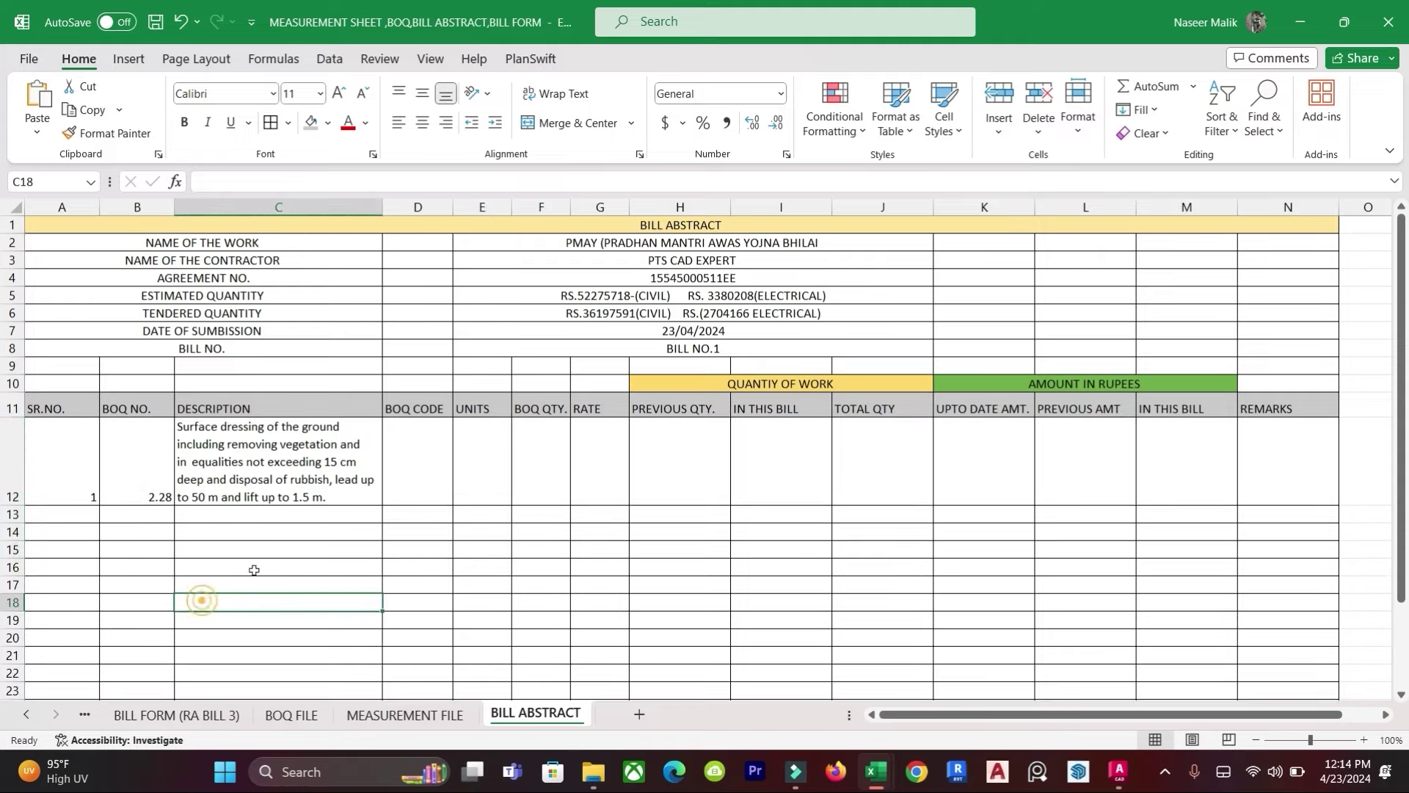
Step: Link the BOQ Code cell D12 to the quantity in cell D3 of the BOQ FILE sheet
{"action": "left_click", "coordinate": [426, 456]}
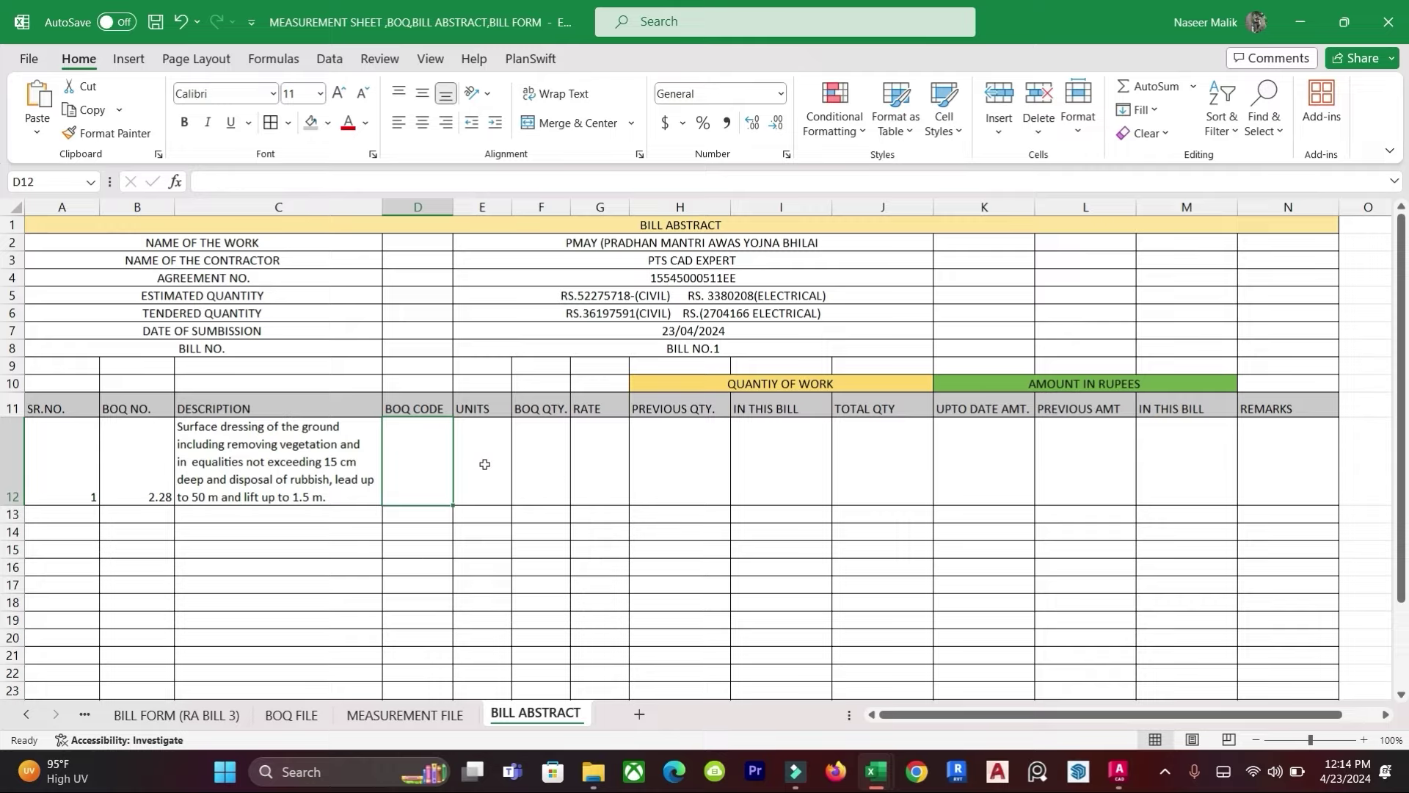
{"action": "left_click", "coordinate": [439, 456]}
{"action": "type", "text": "="}
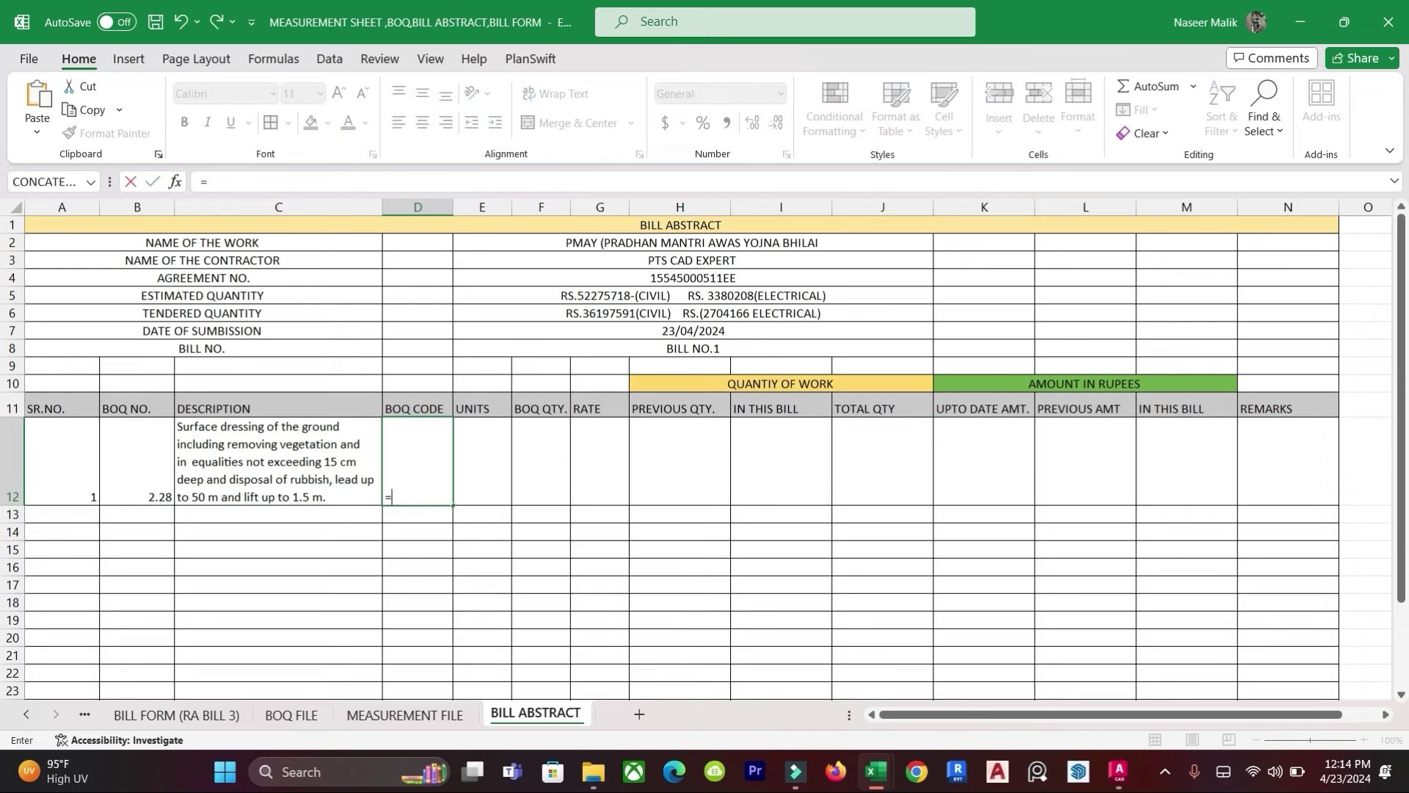
{"action": "left_click", "coordinate": [291, 714]}
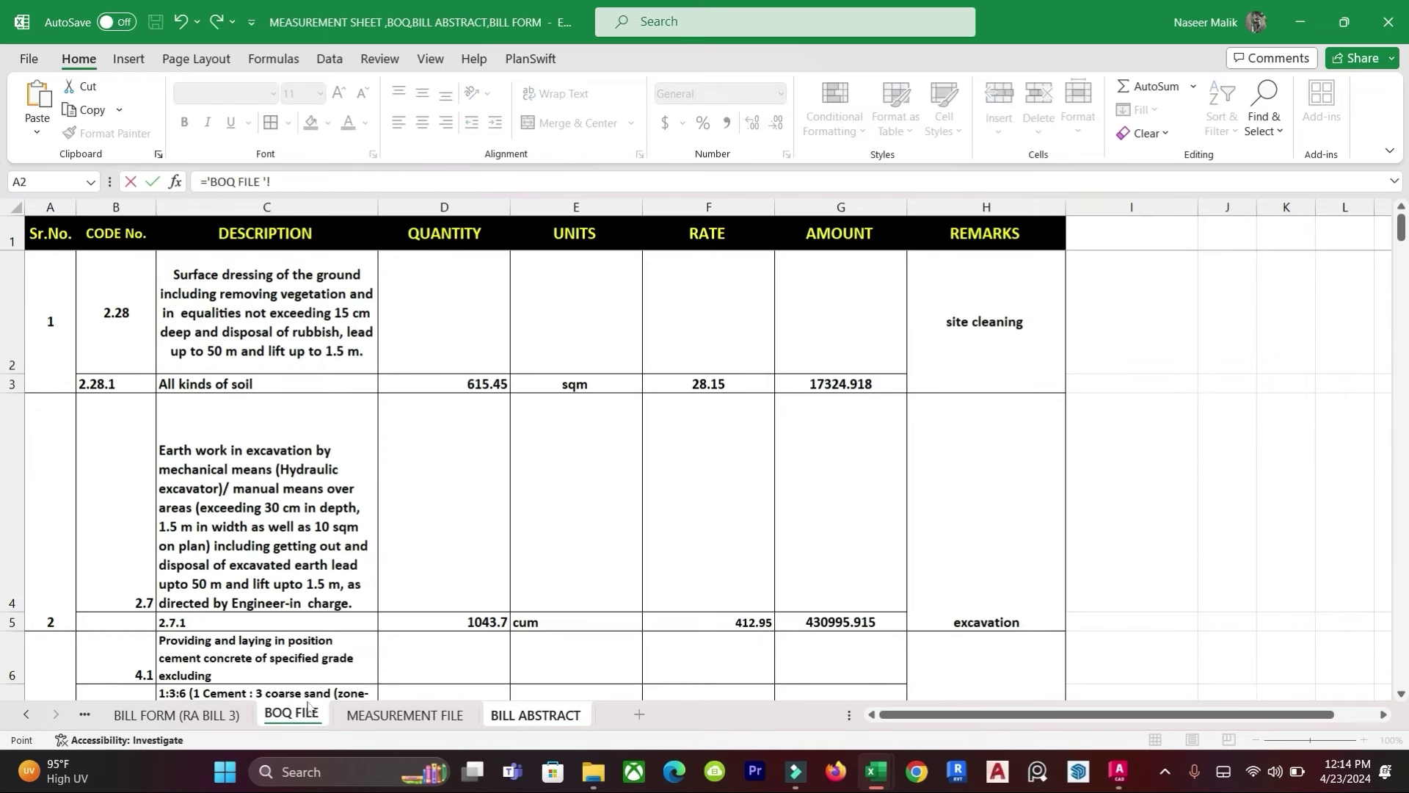
{"action": "left_click", "coordinate": [473, 385]}
{"action": "key", "text": "Return"}
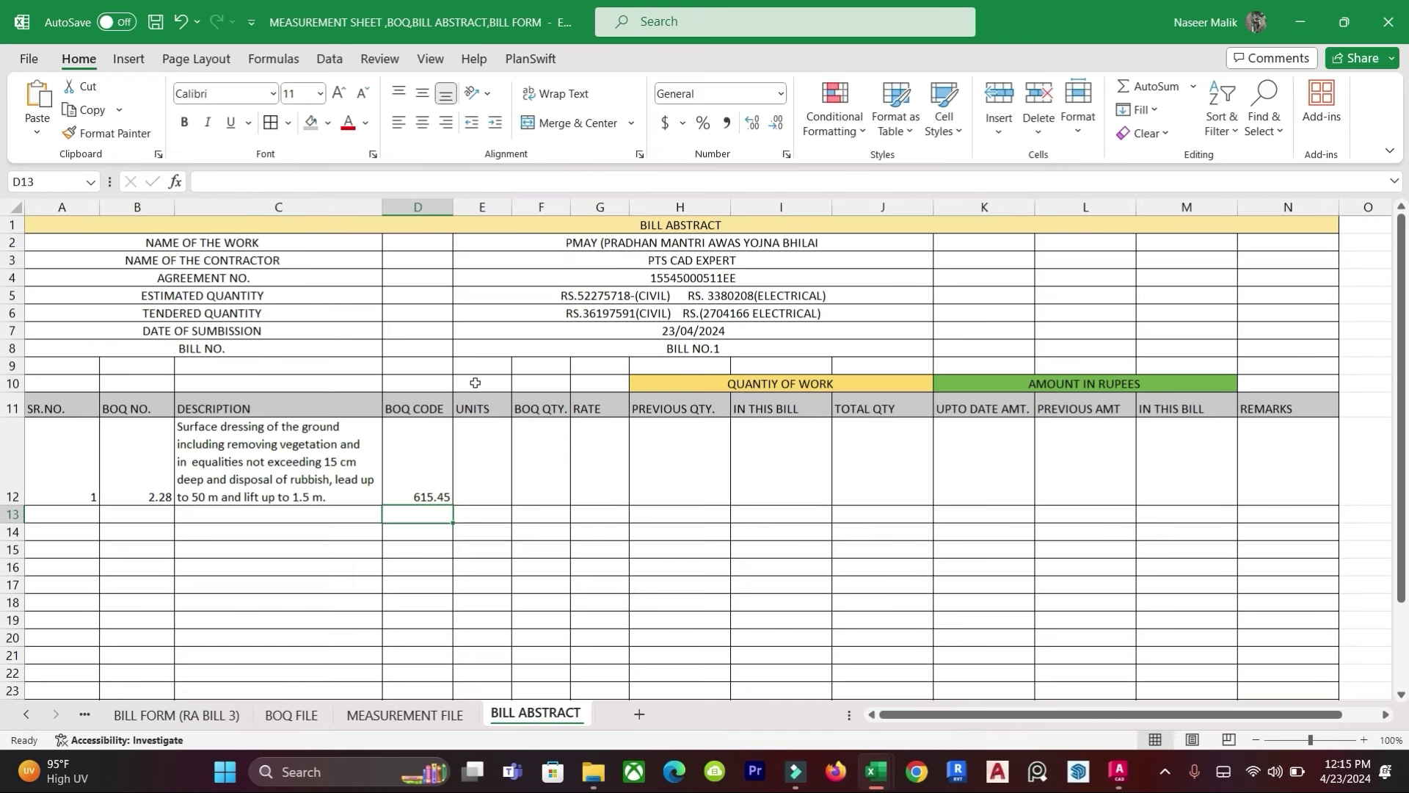
Step: Enter SQM as the unit for the first item in cell E12
{"action": "left_click", "coordinate": [476, 466]}
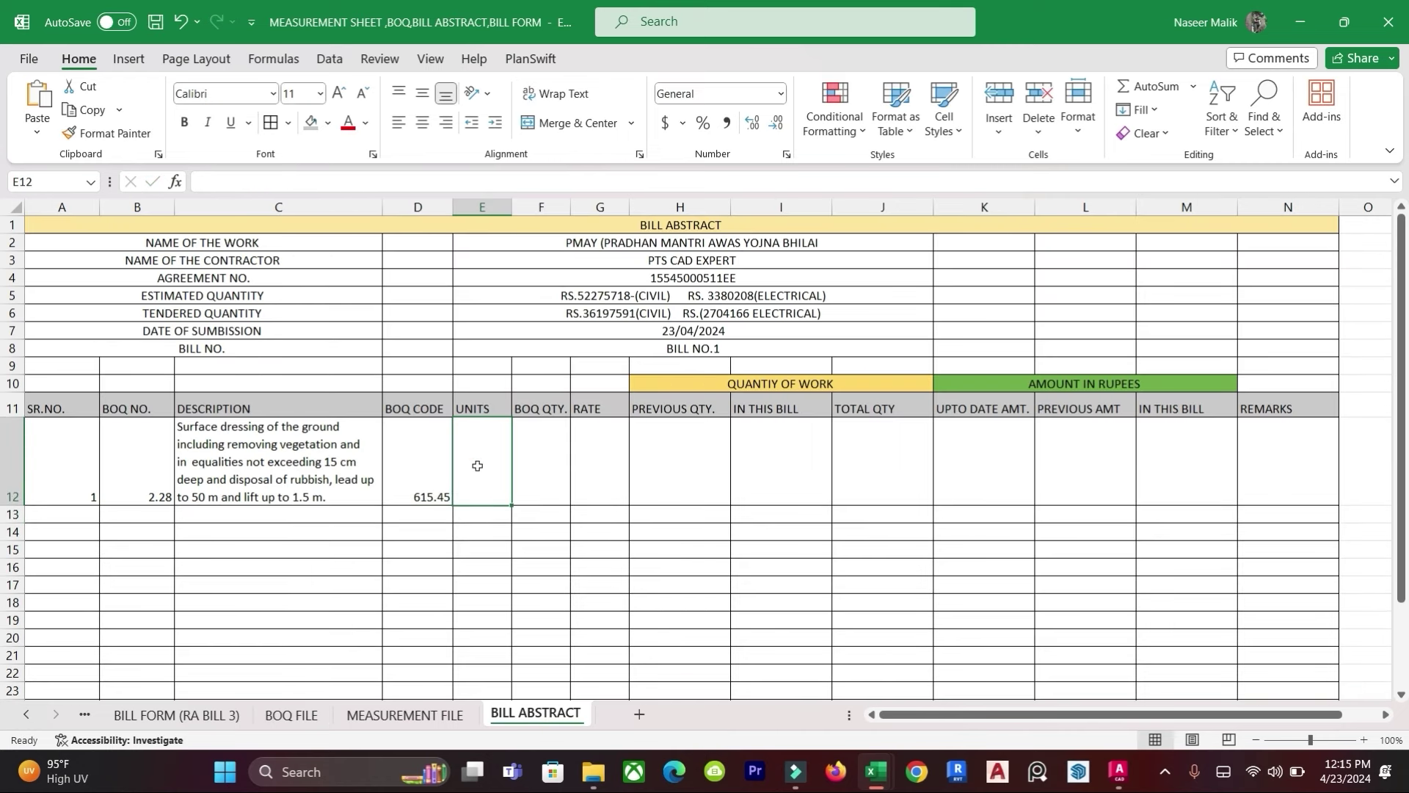
{"action": "type", "text": "SQM"}
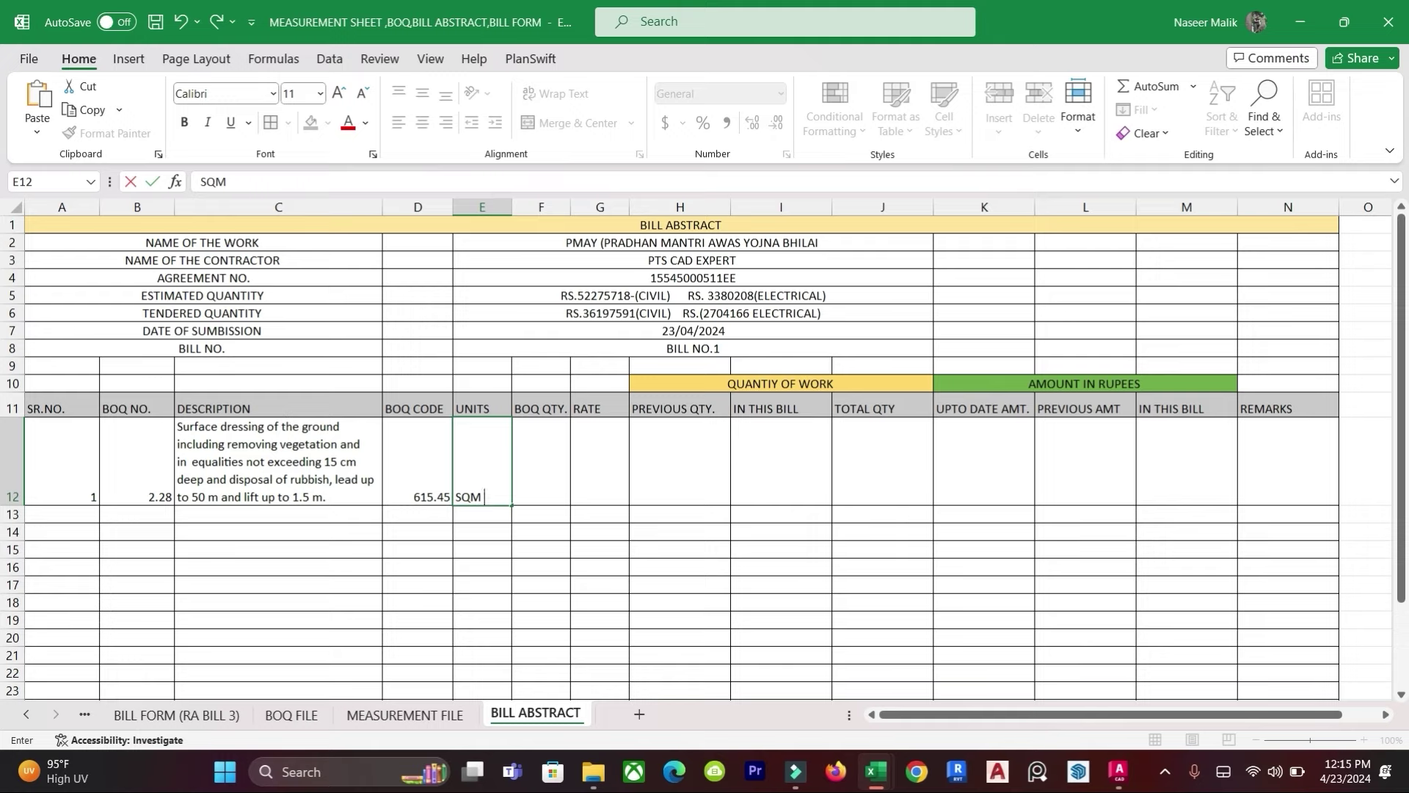
{"action": "key", "text": "Tab"}
Step: Rename the BOQ FILE sheet as BOQ FILE(3)
{"action": "left_click", "coordinate": [141, 473]}
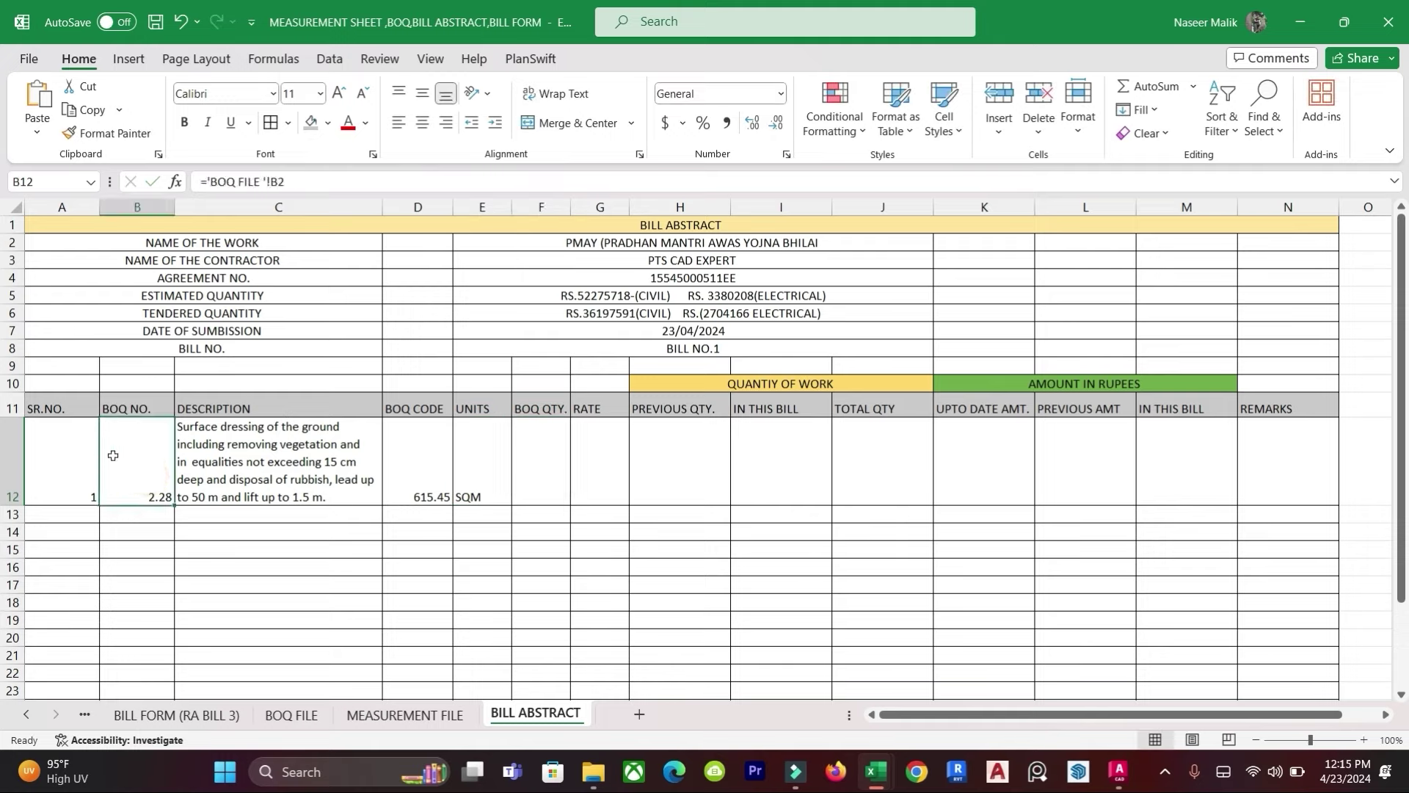
{"action": "left_click", "coordinate": [128, 485]}
{"action": "left_click", "coordinate": [288, 718]}
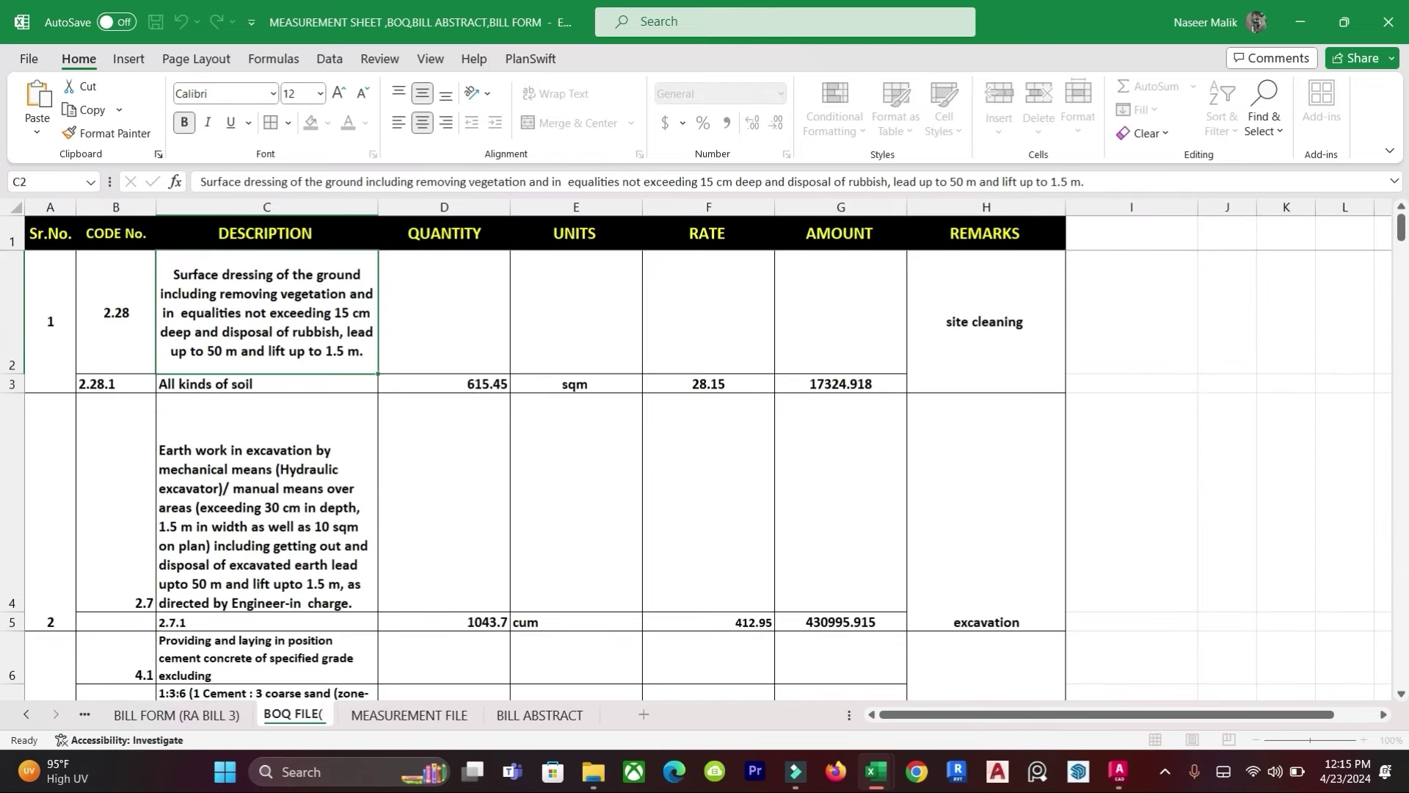
{"action": "key", "text": "BackSpace"}
{"action": "type", "text": "3)"}
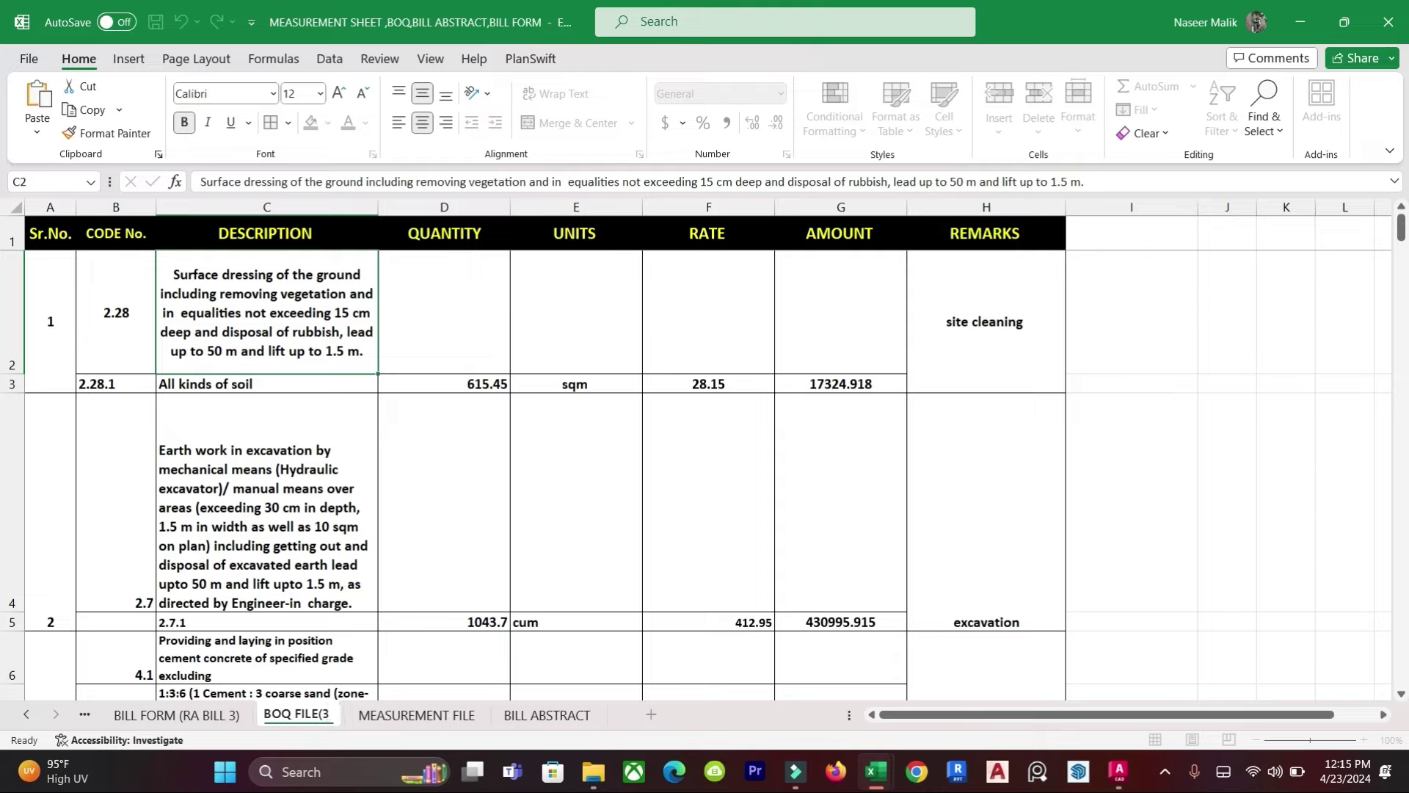
{"action": "left_click", "coordinate": [446, 565]}
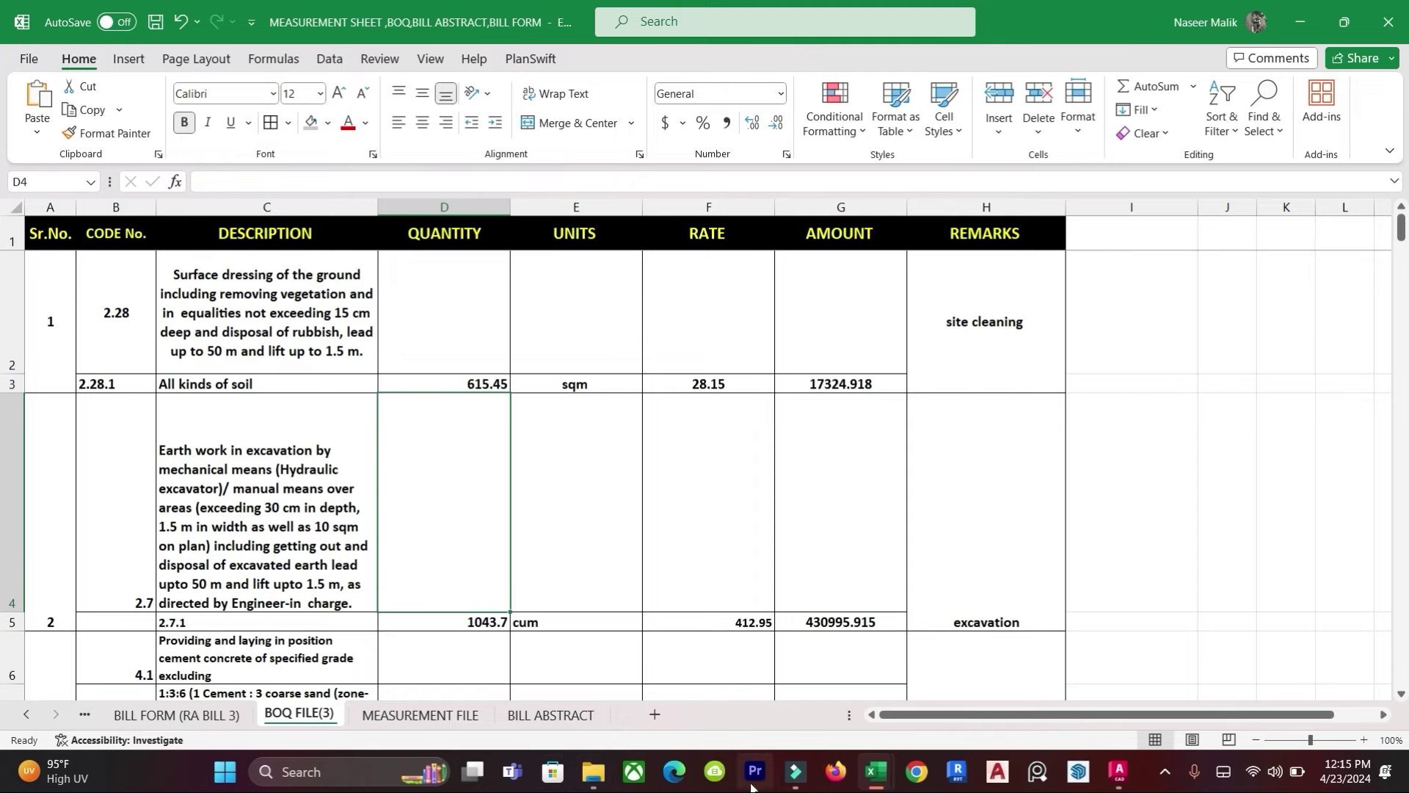
Step: Replace the BOQ No. link in cell B12 of the BILL ABSTRACT sheet with the number 3
{"action": "left_click", "coordinate": [551, 715]}
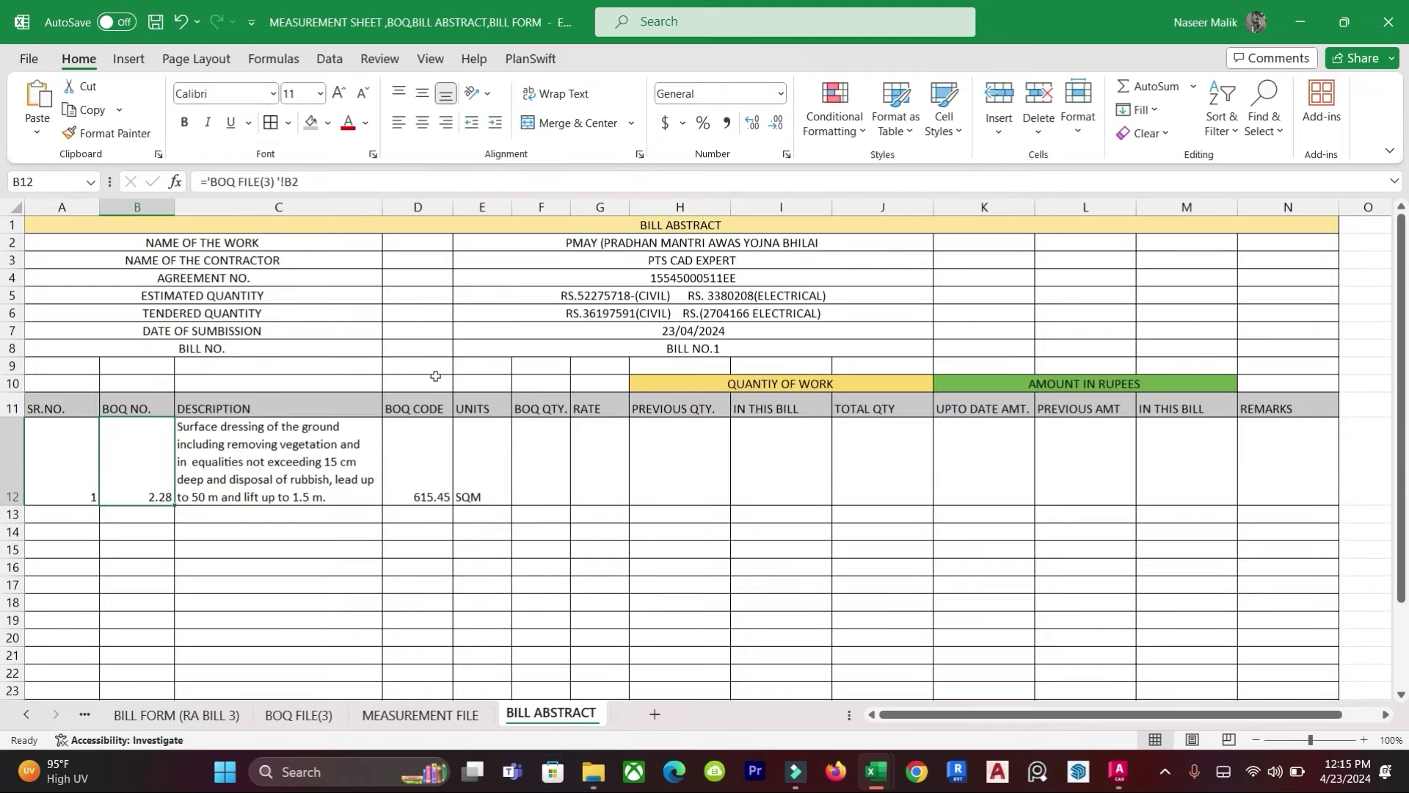
{"action": "left_click", "coordinate": [433, 496]}
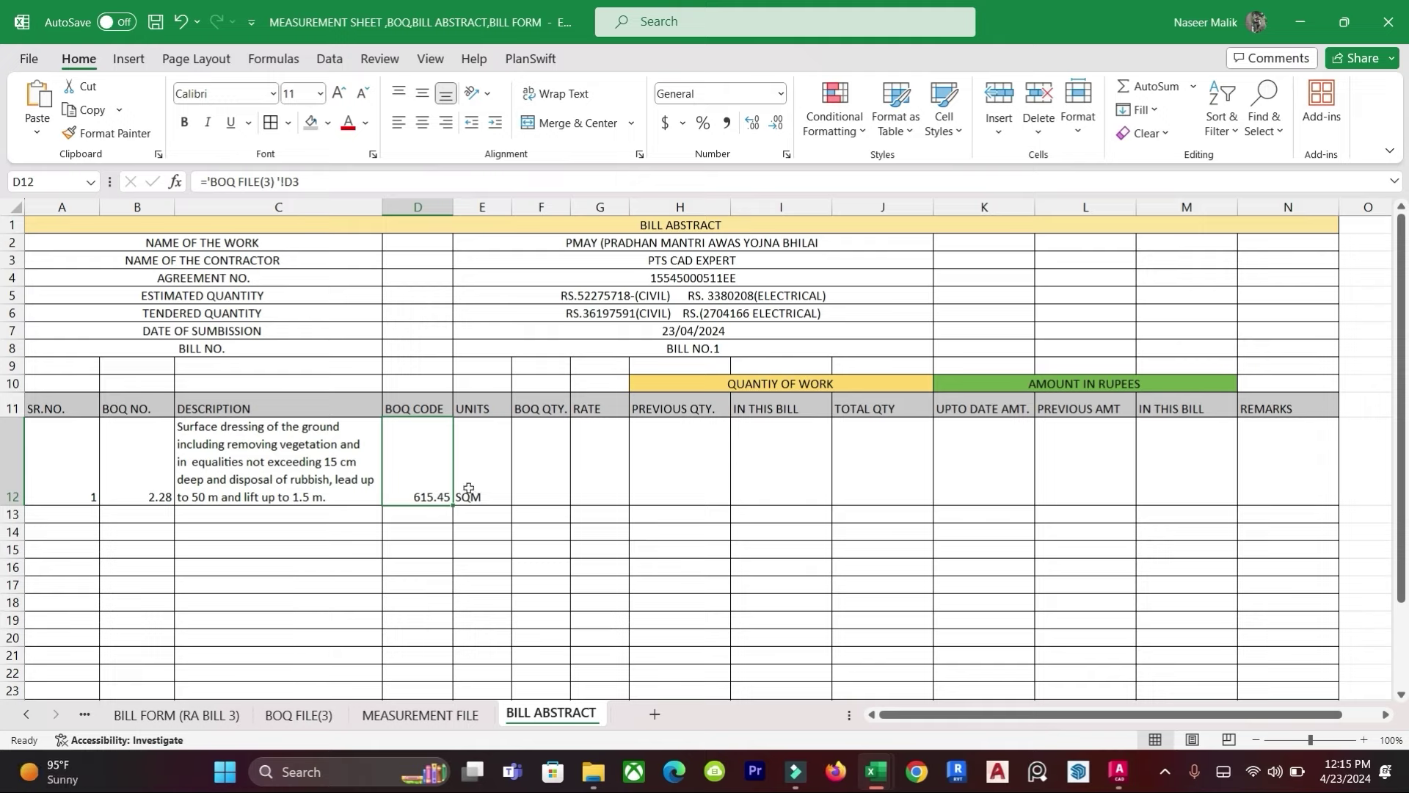
{"action": "left_click", "coordinate": [122, 476]}
{"action": "double_click", "coordinate": [122, 476]}
{"action": "key", "text": "Tab"}
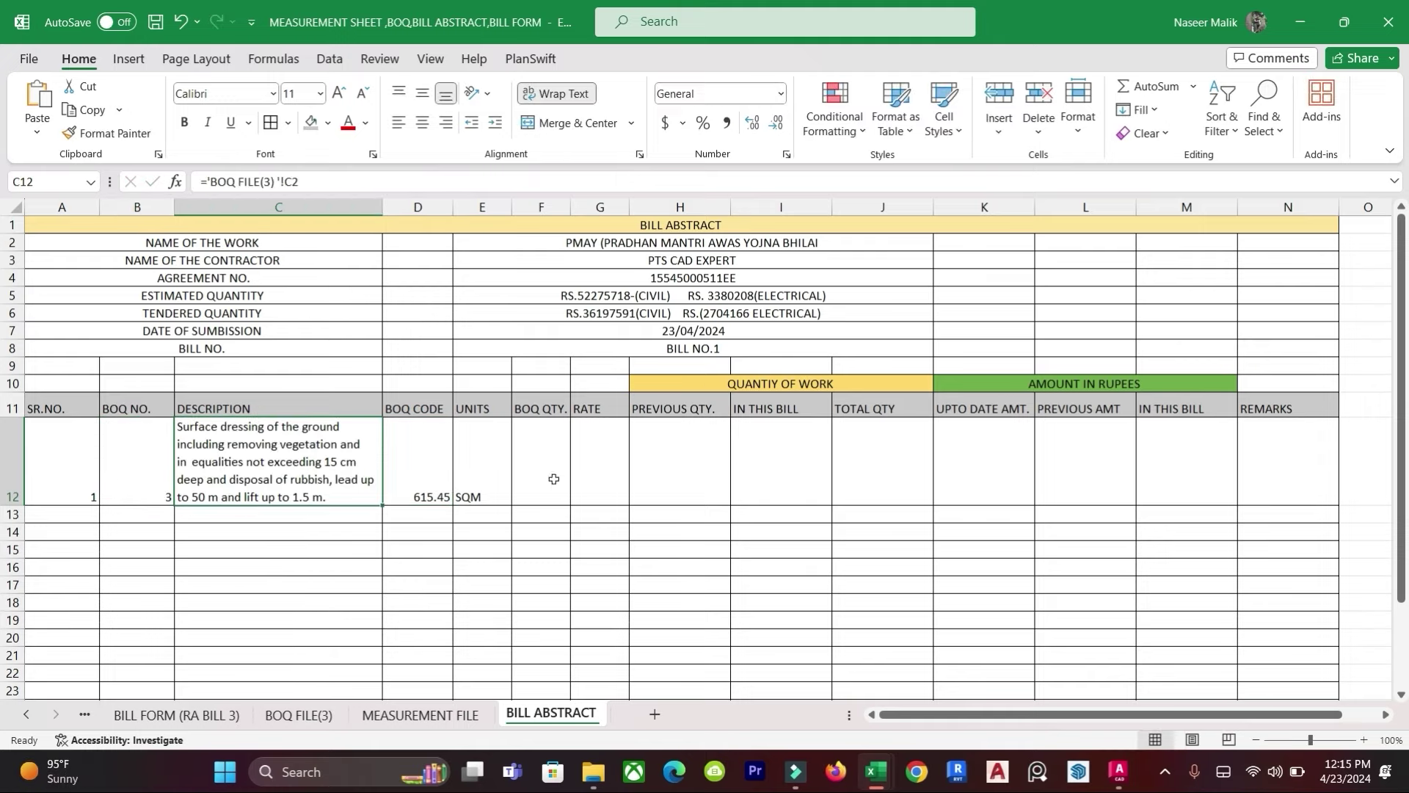
Step: Link the BOQ Code cell D12 to the code number in cell B2 of the BOQ FILE(3) sheet
{"action": "left_click", "coordinate": [419, 487]}
{"action": "double_click", "coordinate": [419, 488]}
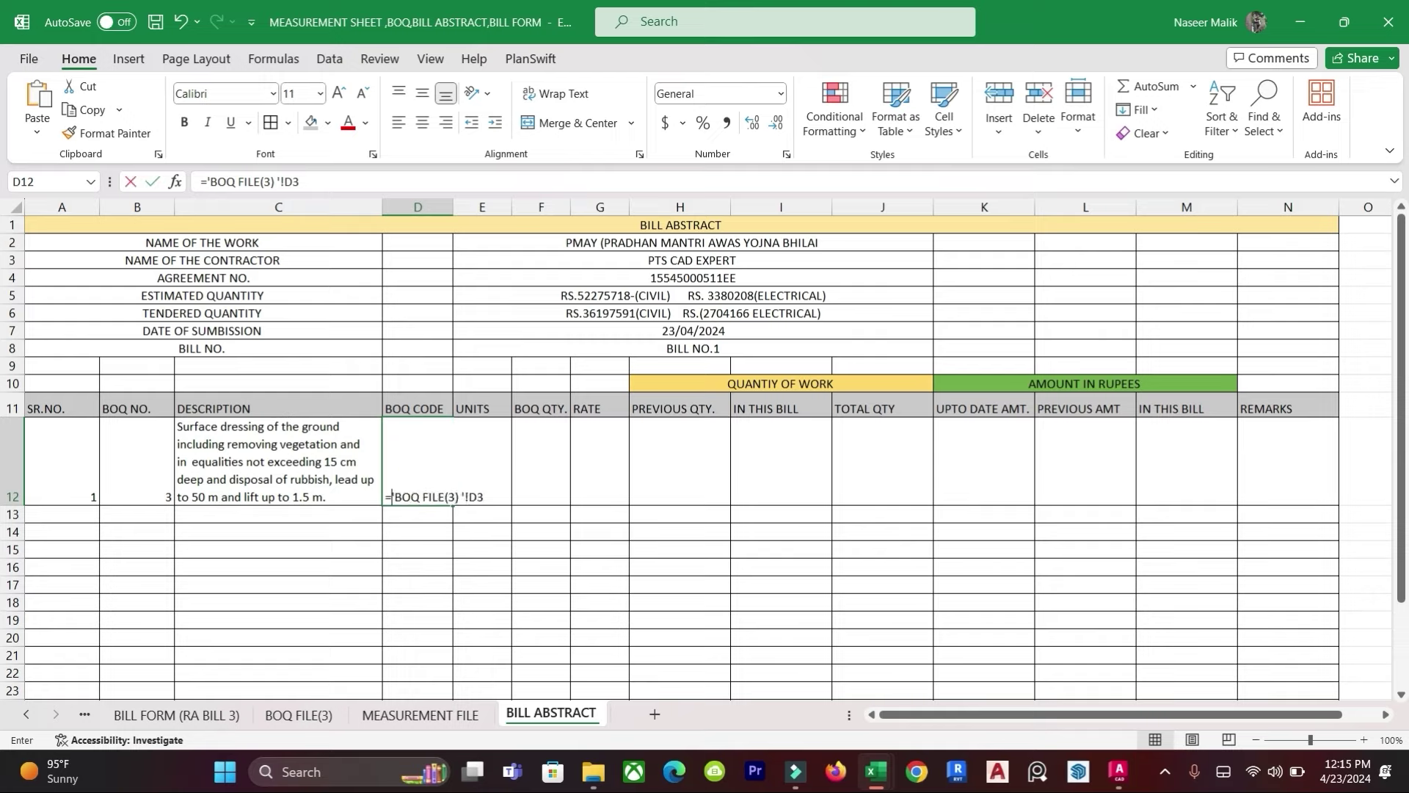
{"action": "type", "text": "="}
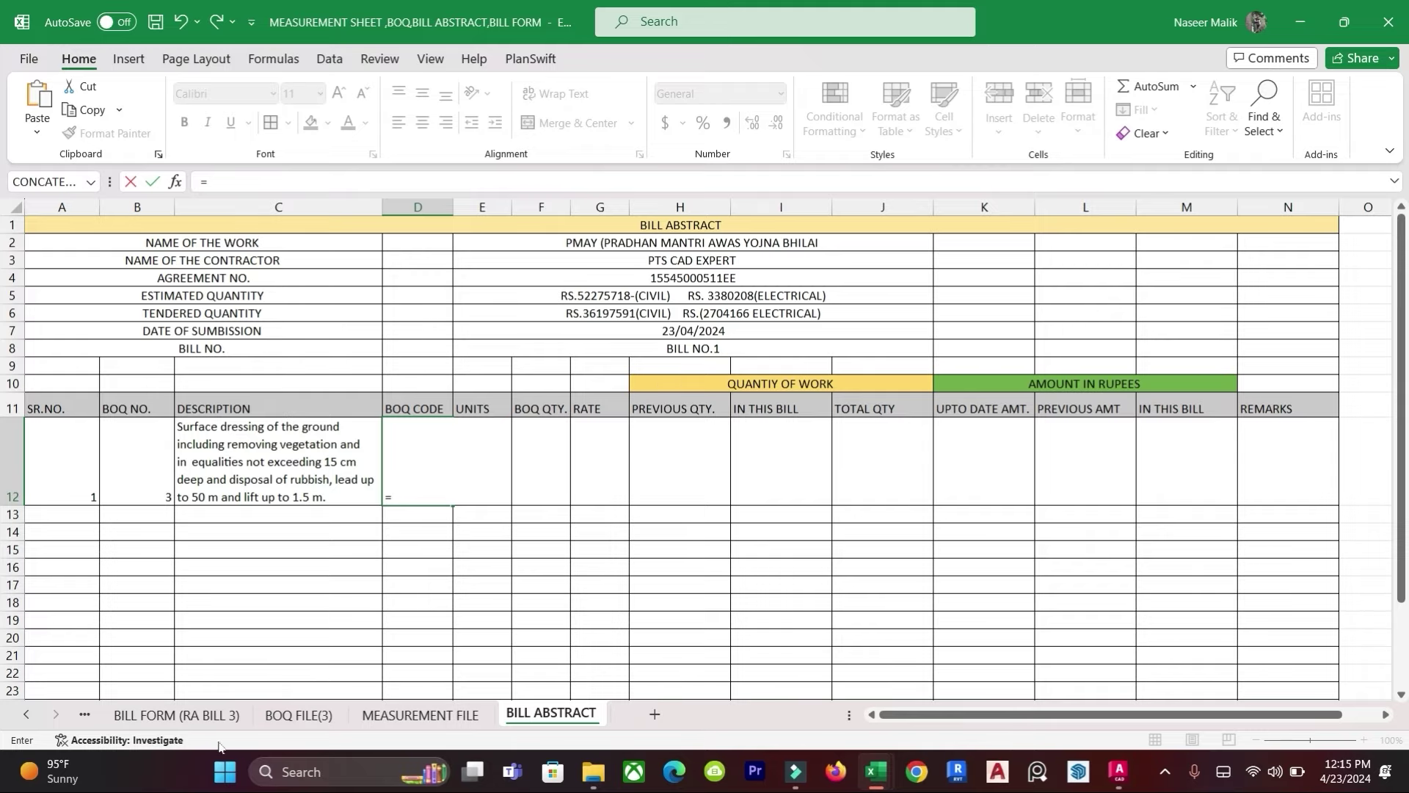
{"action": "left_click", "coordinate": [282, 715]}
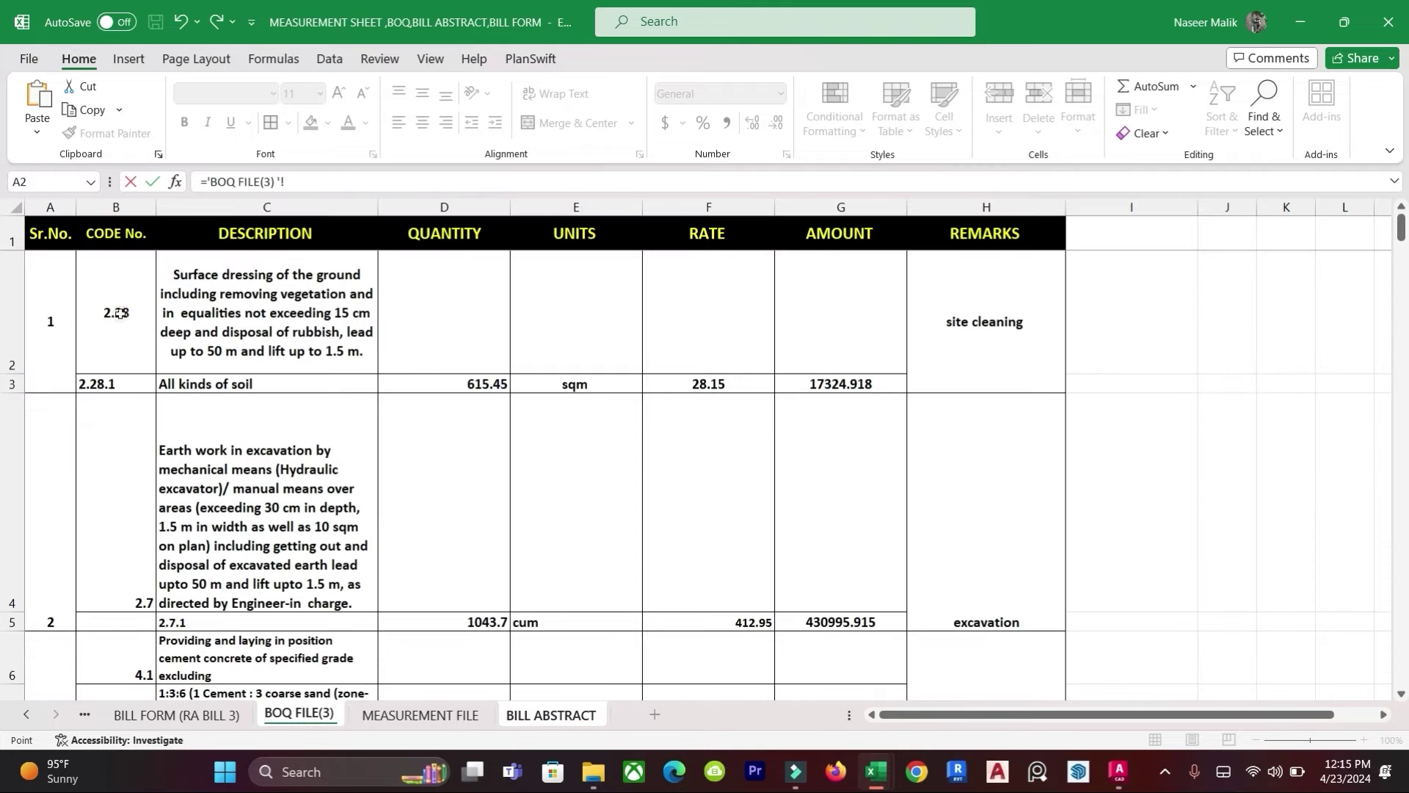
{"action": "left_click", "coordinate": [120, 314]}
{"action": "key", "text": "Return"}
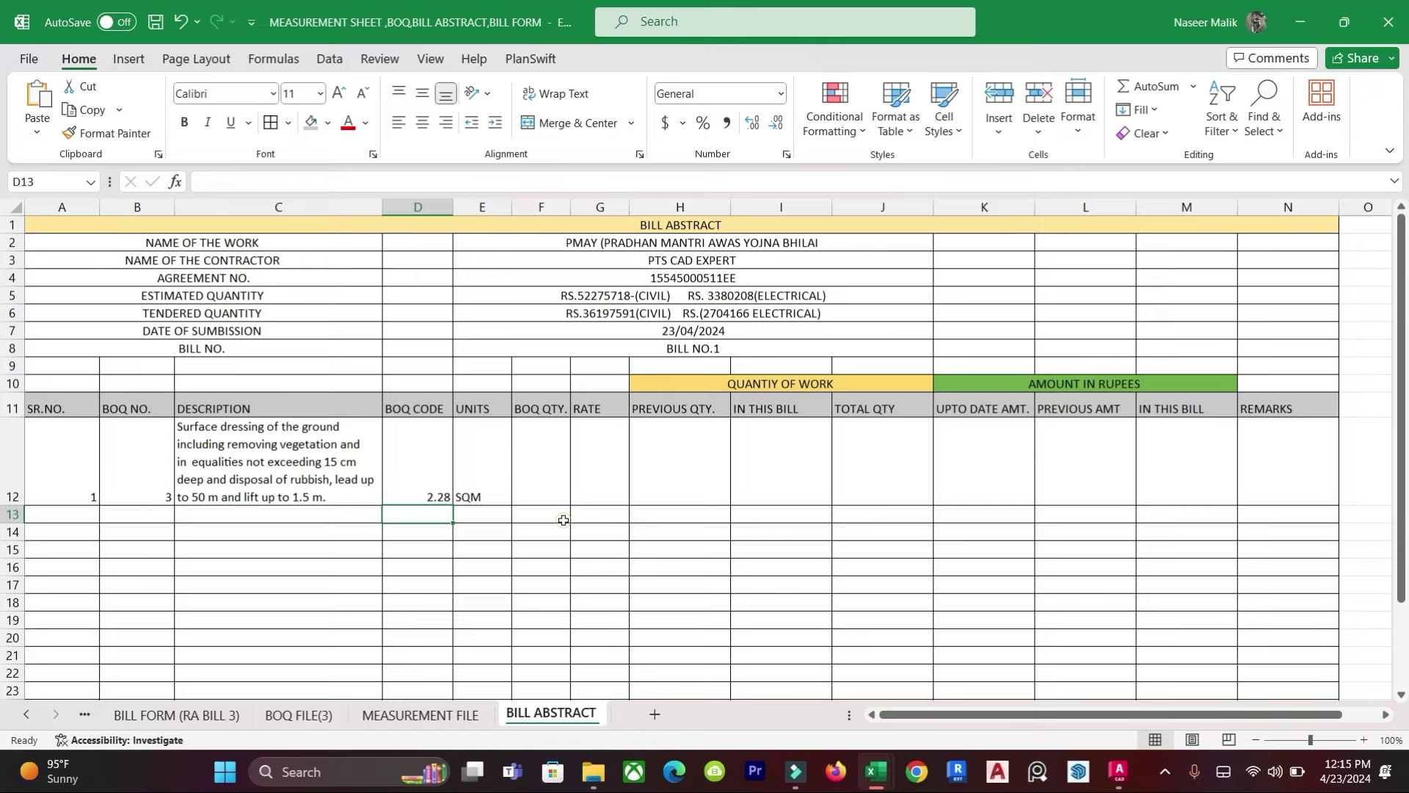
Step: Replace the link in D12 with the typed code text 2.28.1)2.28.1, checking the item's sub-code in the BOQ FILE(3) sheet
{"action": "left_click", "coordinate": [432, 480]}
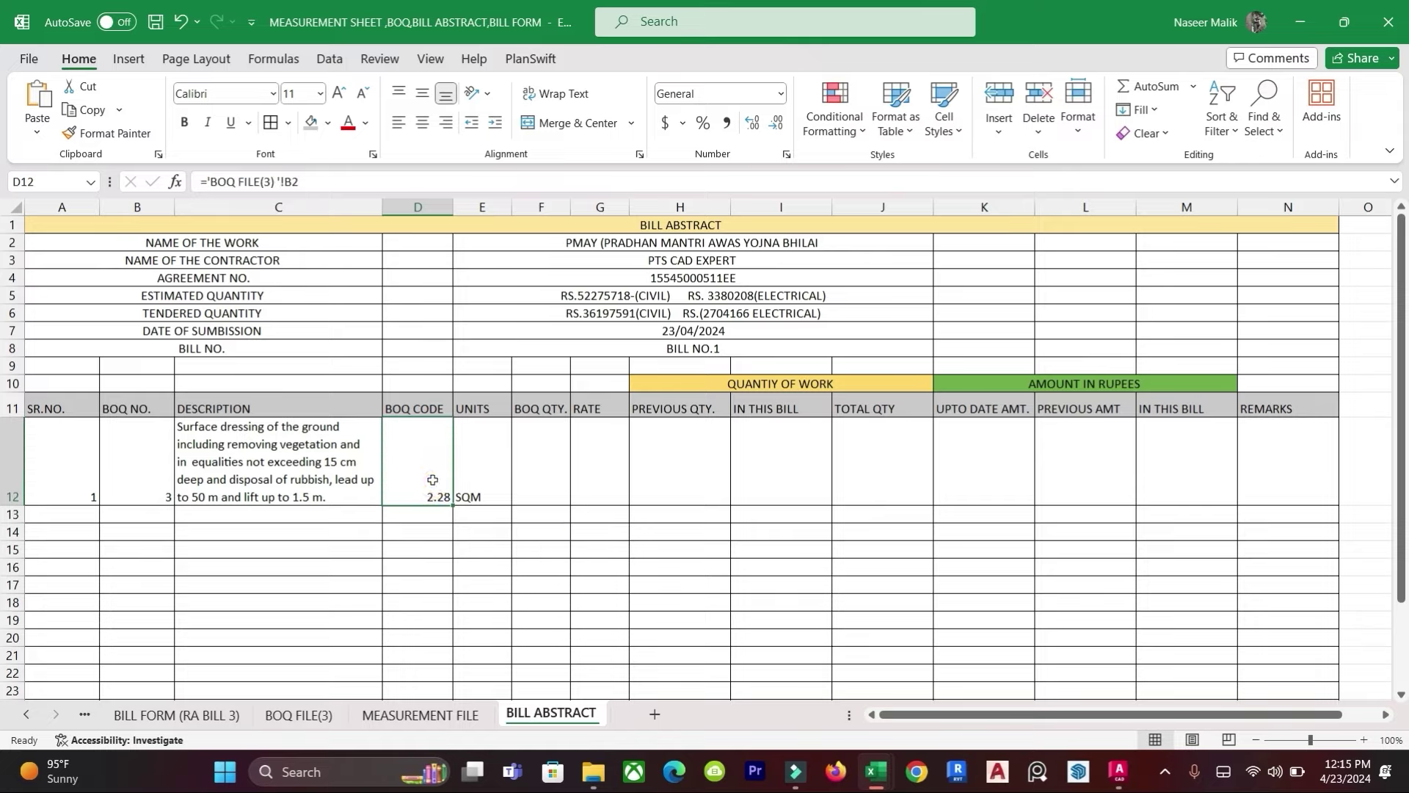
{"action": "left_click_drag", "start_coordinate": [517, 547], "coordinate": [587, 565]}
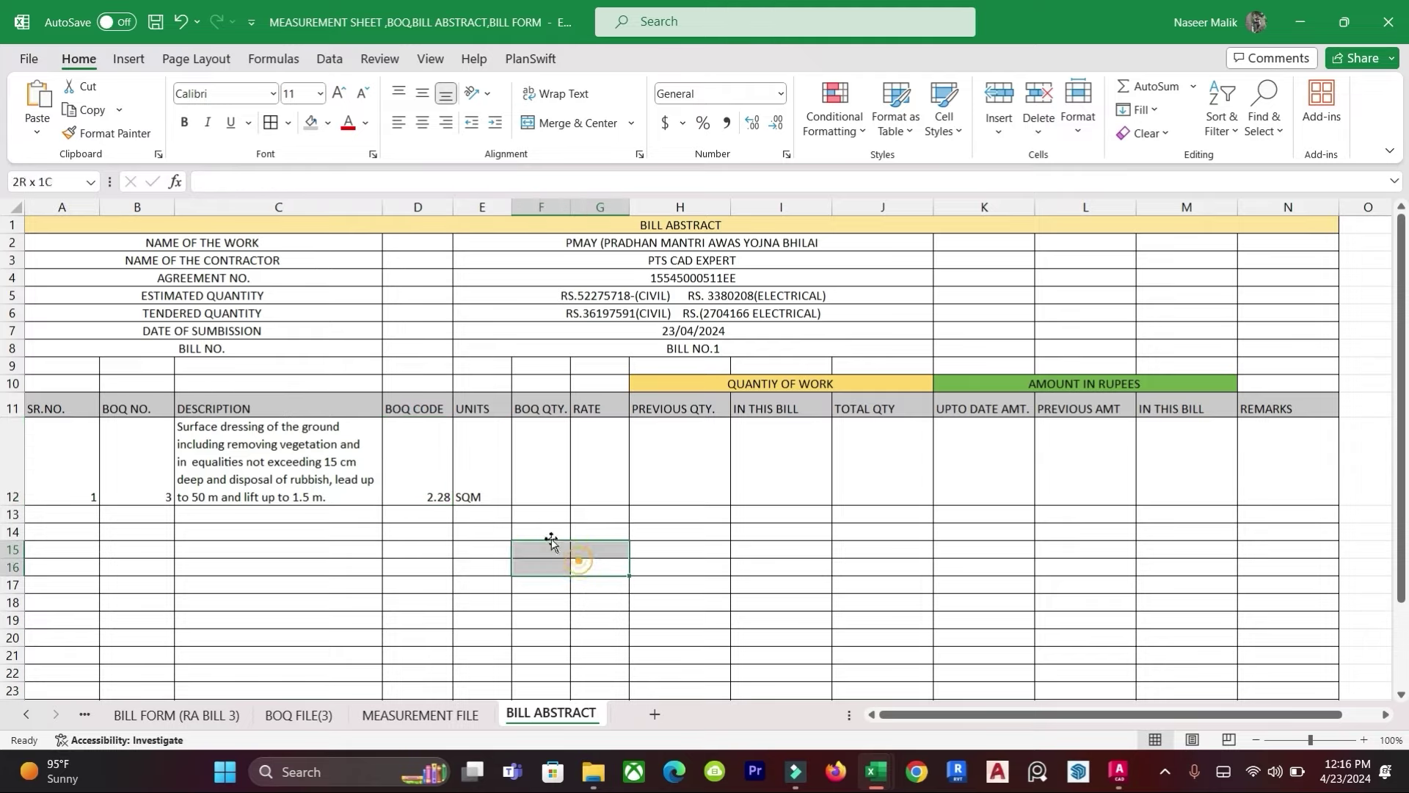
{"action": "left_click", "coordinate": [418, 470]}
{"action": "double_click", "coordinate": [420, 471]}
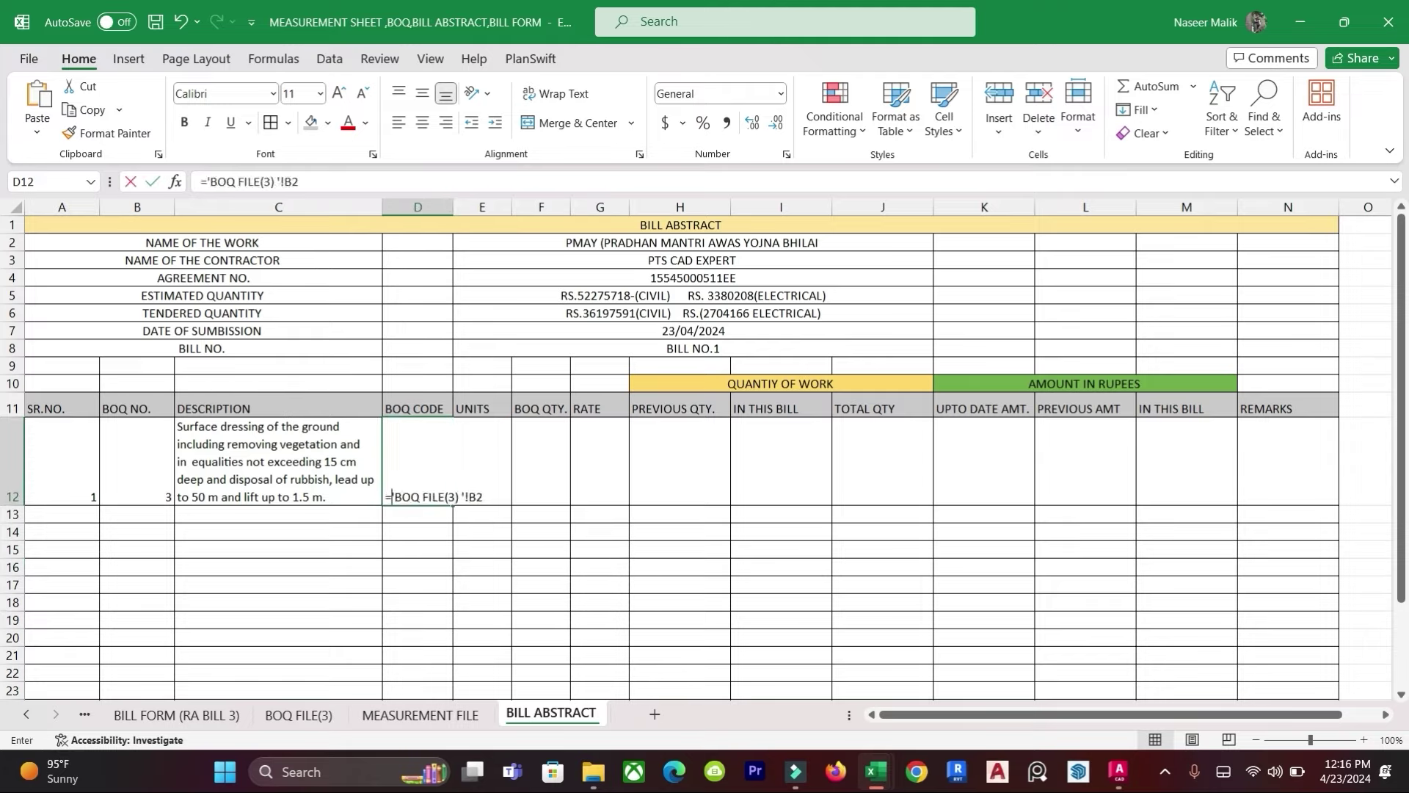
{"action": "key", "text": "Escape"}
{"action": "type", "text": "2.28("}
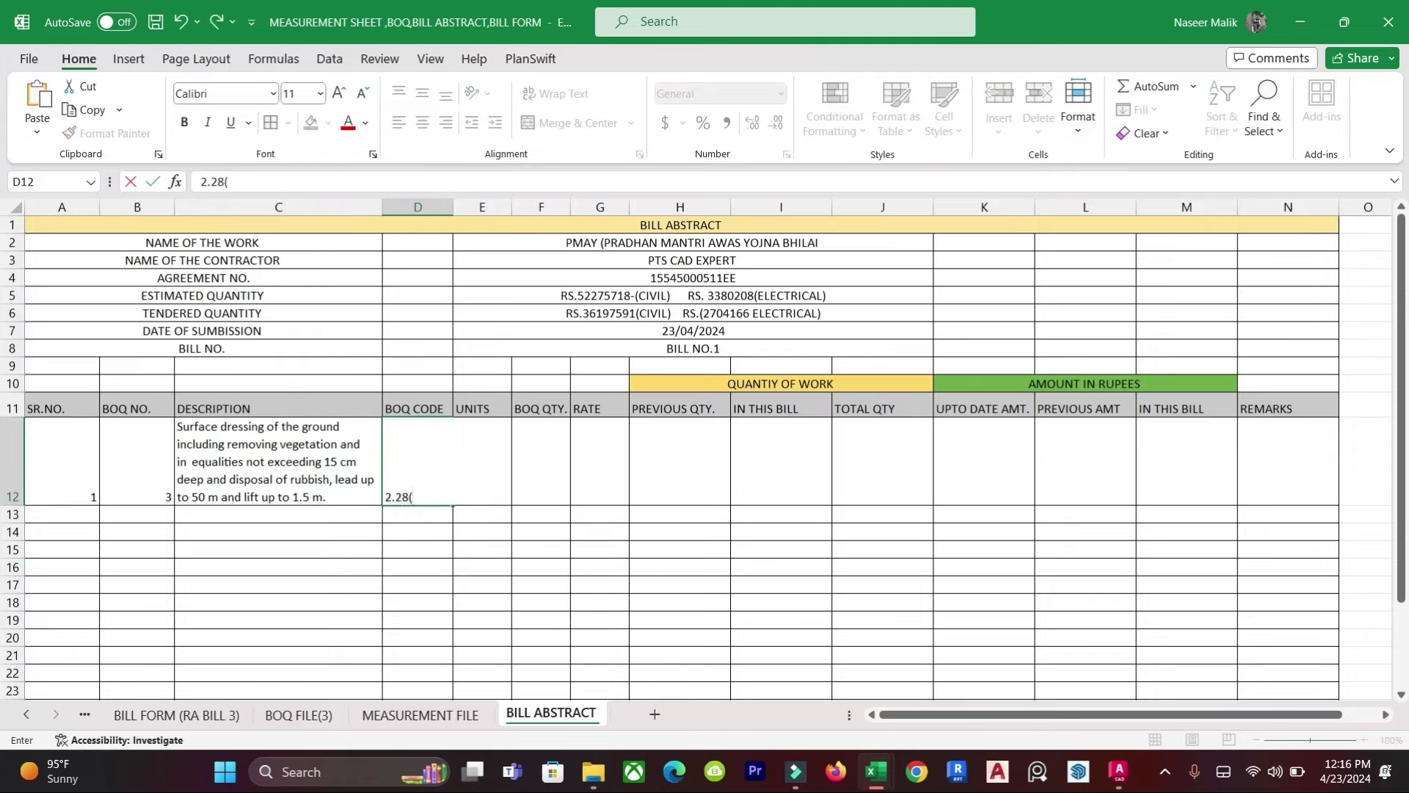
{"action": "left_click", "coordinate": [303, 716]}
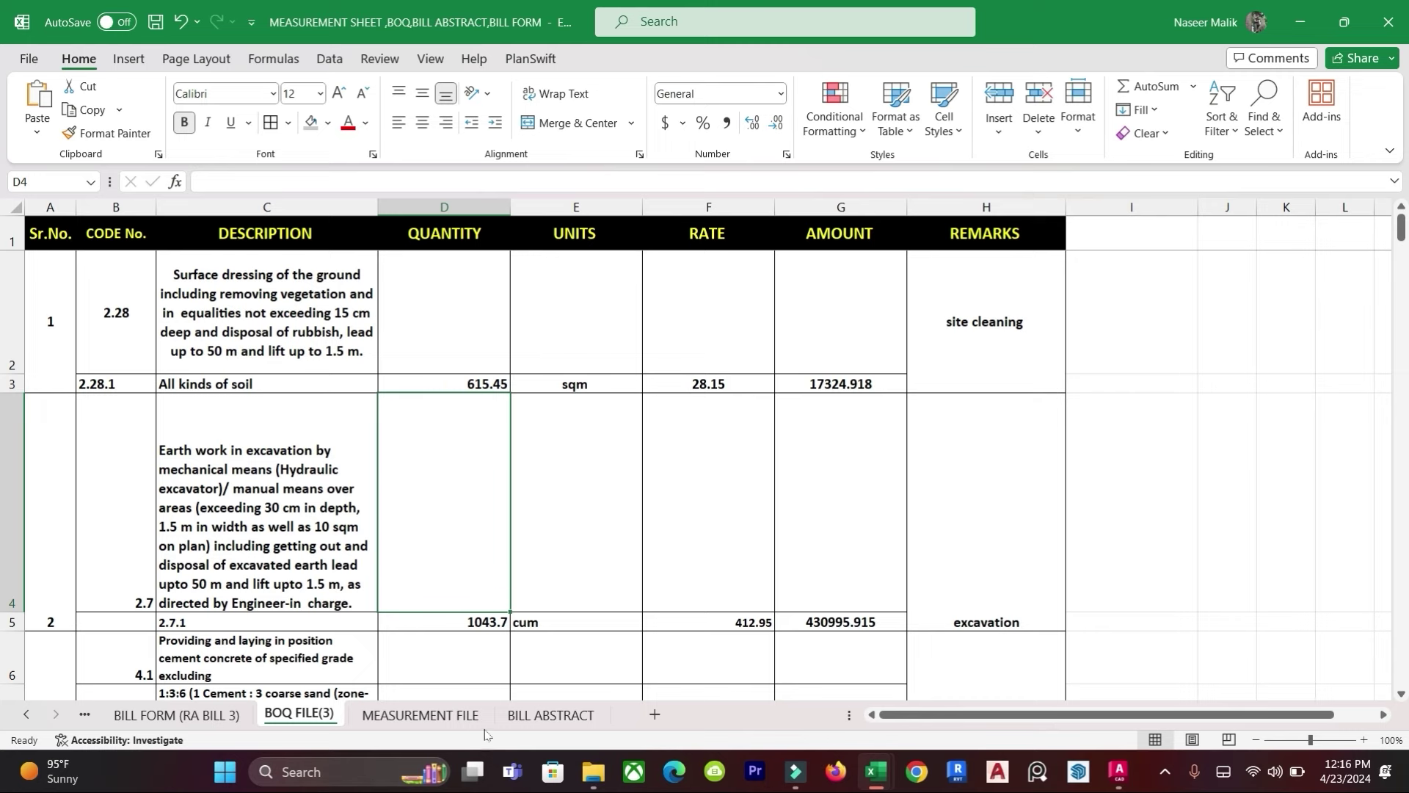
{"action": "left_click", "coordinate": [551, 715]}
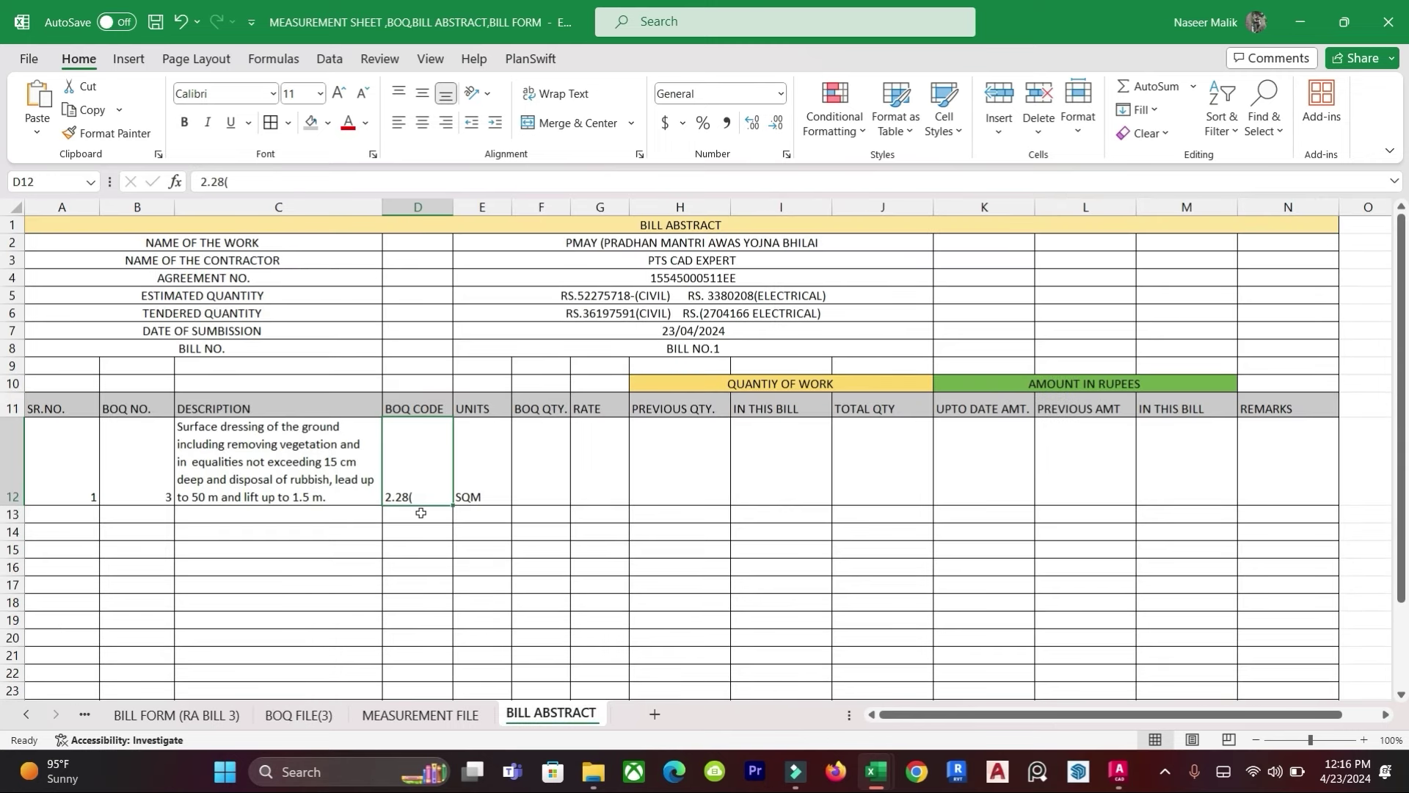
{"action": "type", "text": "2."}
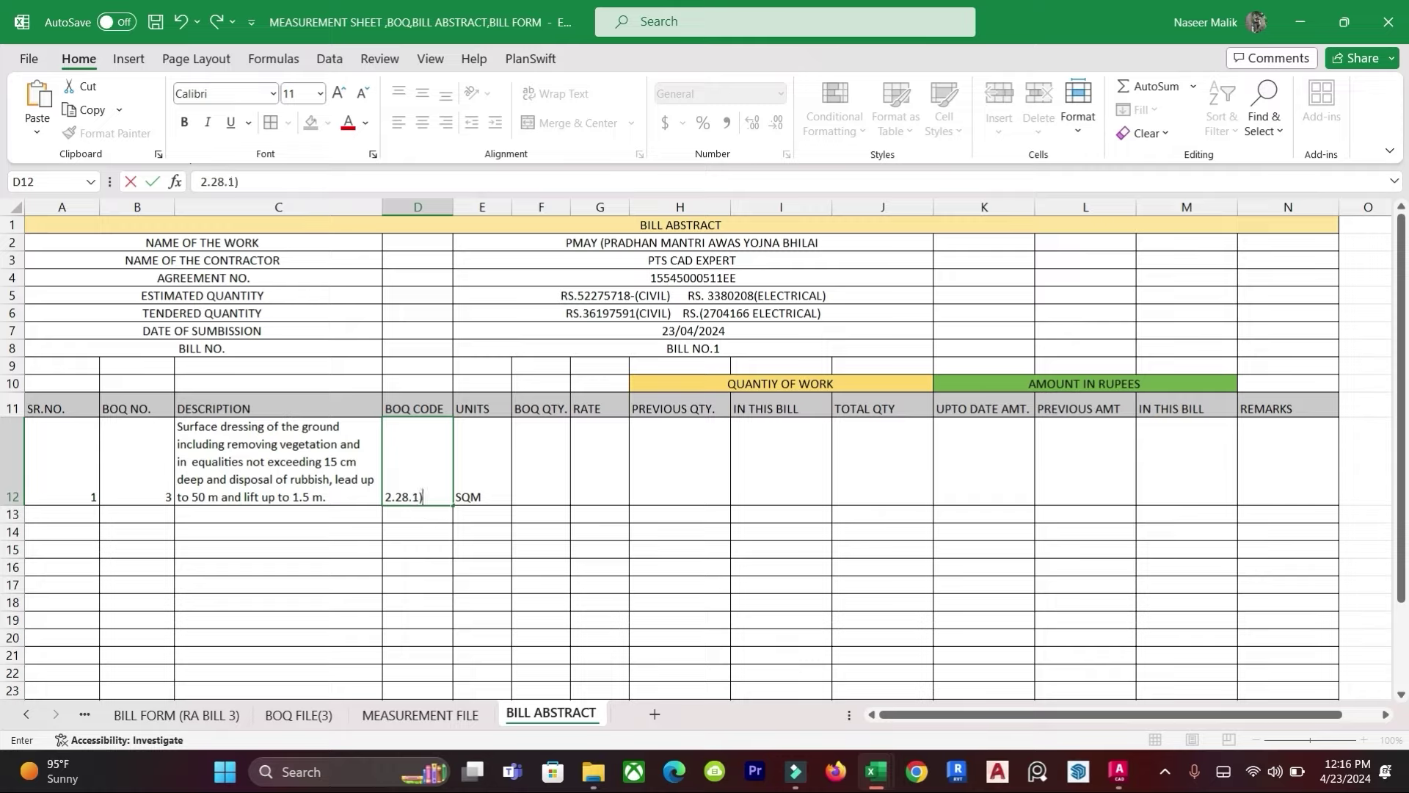
{"action": "left_click", "coordinate": [423, 493]}
{"action": "type", "text": "2.28.1"}
{"action": "key", "text": "Return"}
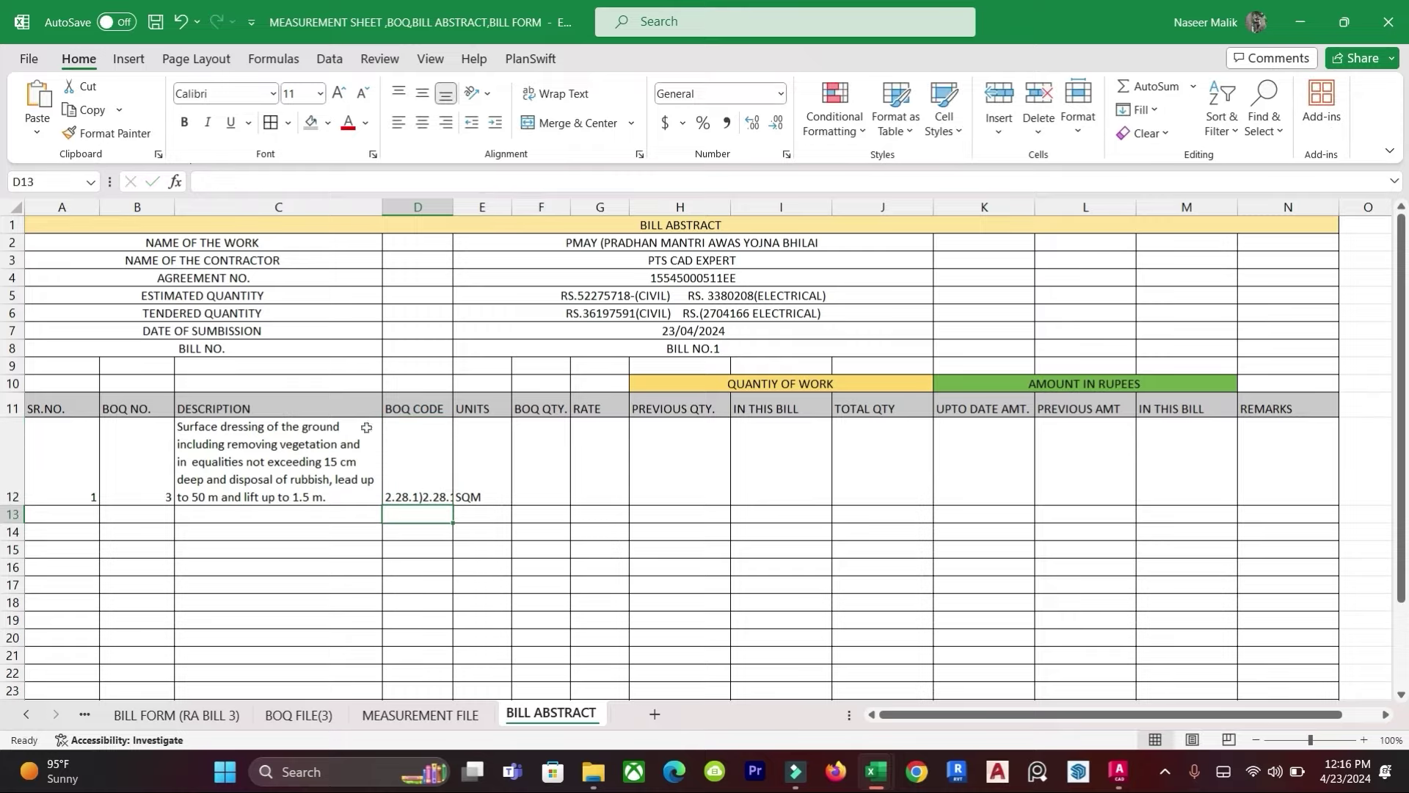
Step: Widen column D to fit the code, and correct the text in D12 to 2.28.1(2.28.1)
{"action": "left_click_drag", "start_coordinate": [453, 207], "coordinate": [466, 207]}
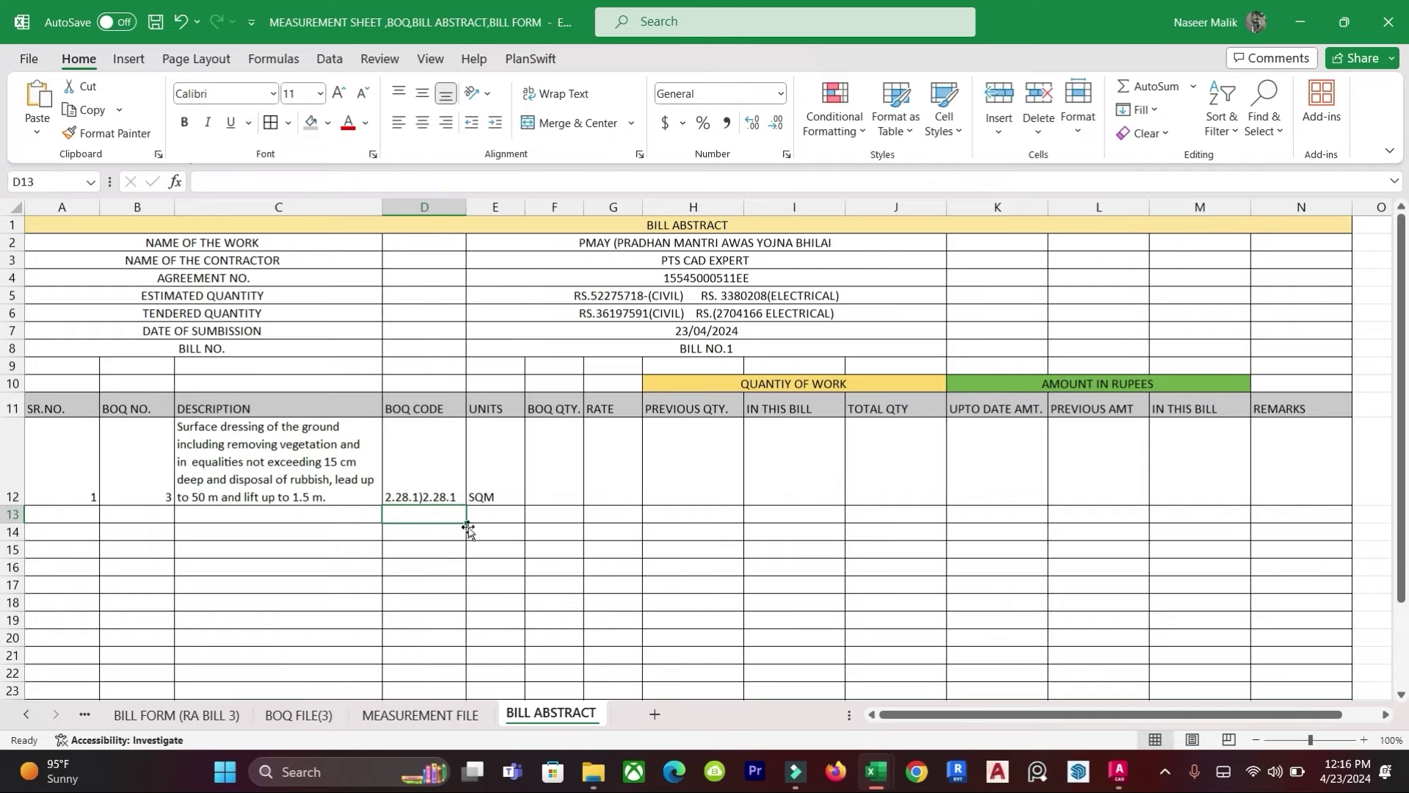
{"action": "left_click_drag", "start_coordinate": [495, 602], "coordinate": [496, 584]}
{"action": "double_click", "coordinate": [418, 499]}
{"action": "key", "text": "BackSpace"}
{"action": "type", "text": "("}
{"action": "key", "text": "End"}
{"action": "type", "text": ")"}
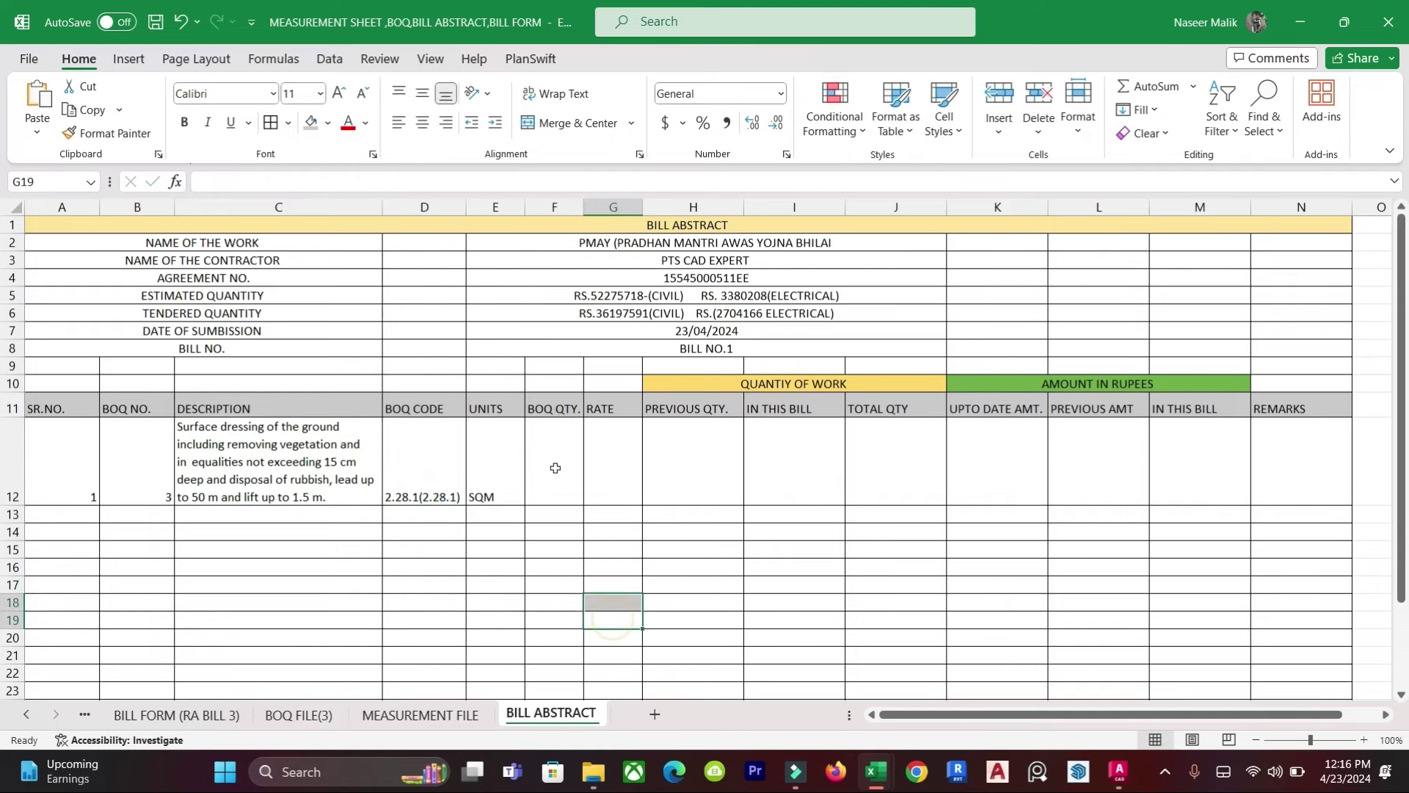
Step: Link the BOQ Qty. cell F12 to the quantity in cell D3 of the BOQ FILE(3) sheet
{"action": "left_click", "coordinate": [526, 479]}
{"action": "type", "text": "="}
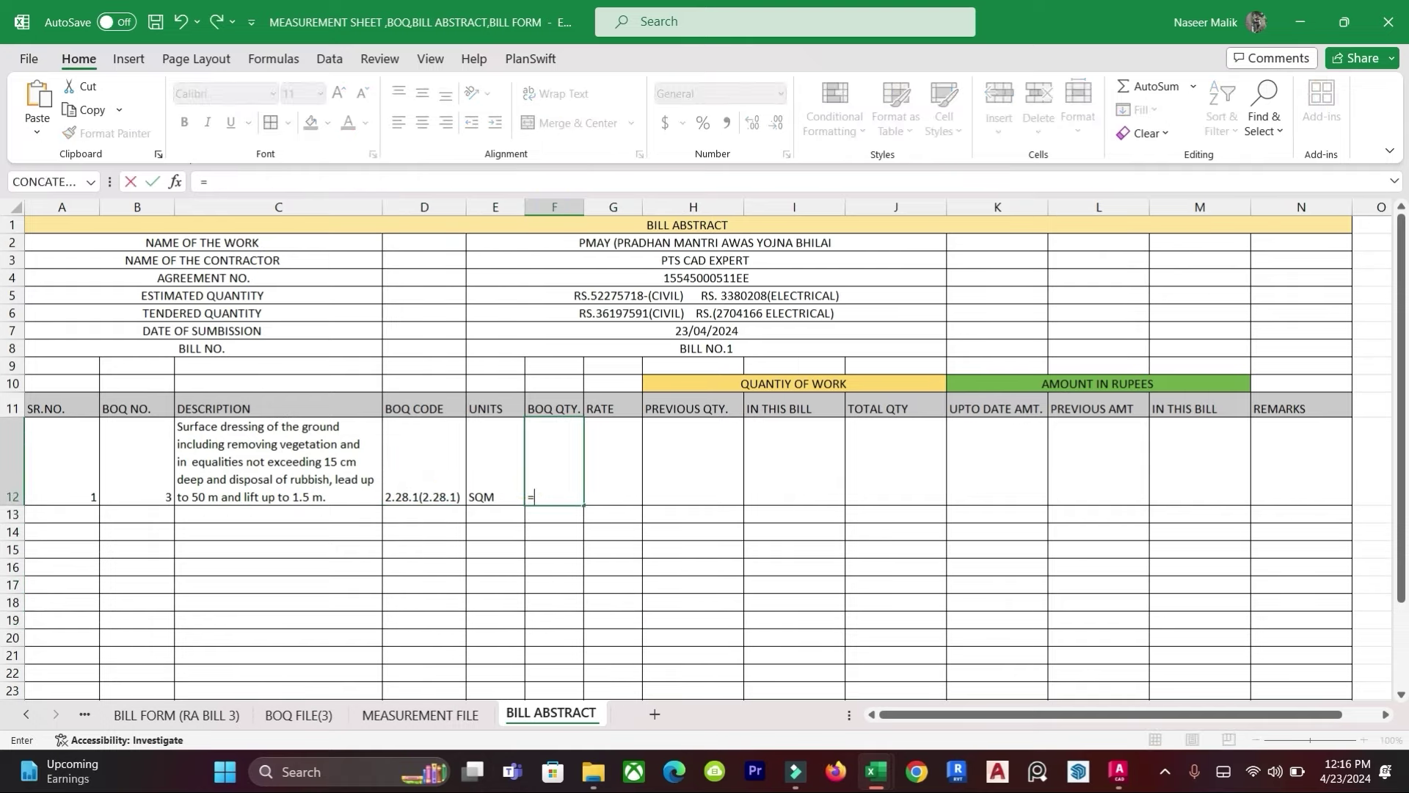
{"action": "left_click", "coordinate": [299, 714]}
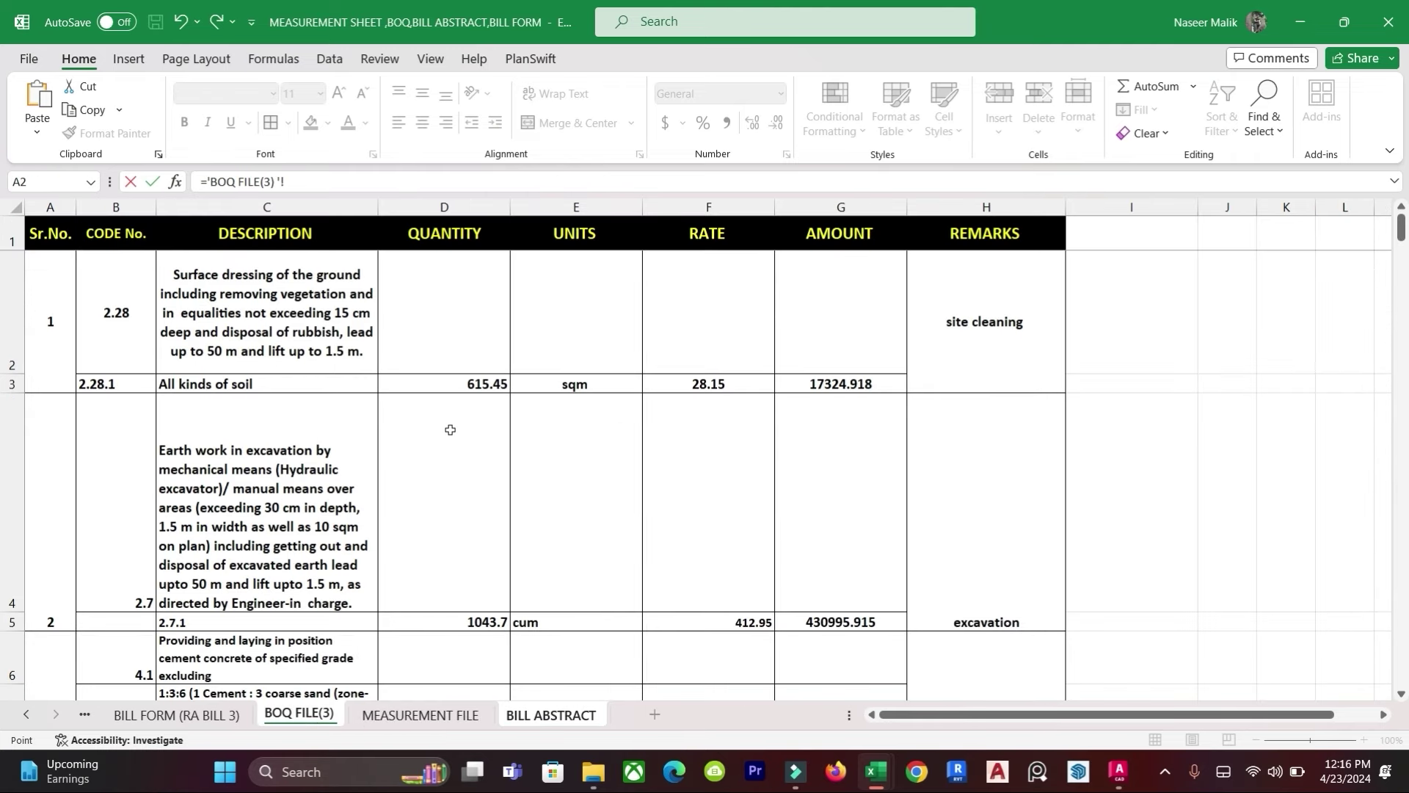
{"action": "left_click", "coordinate": [471, 380]}
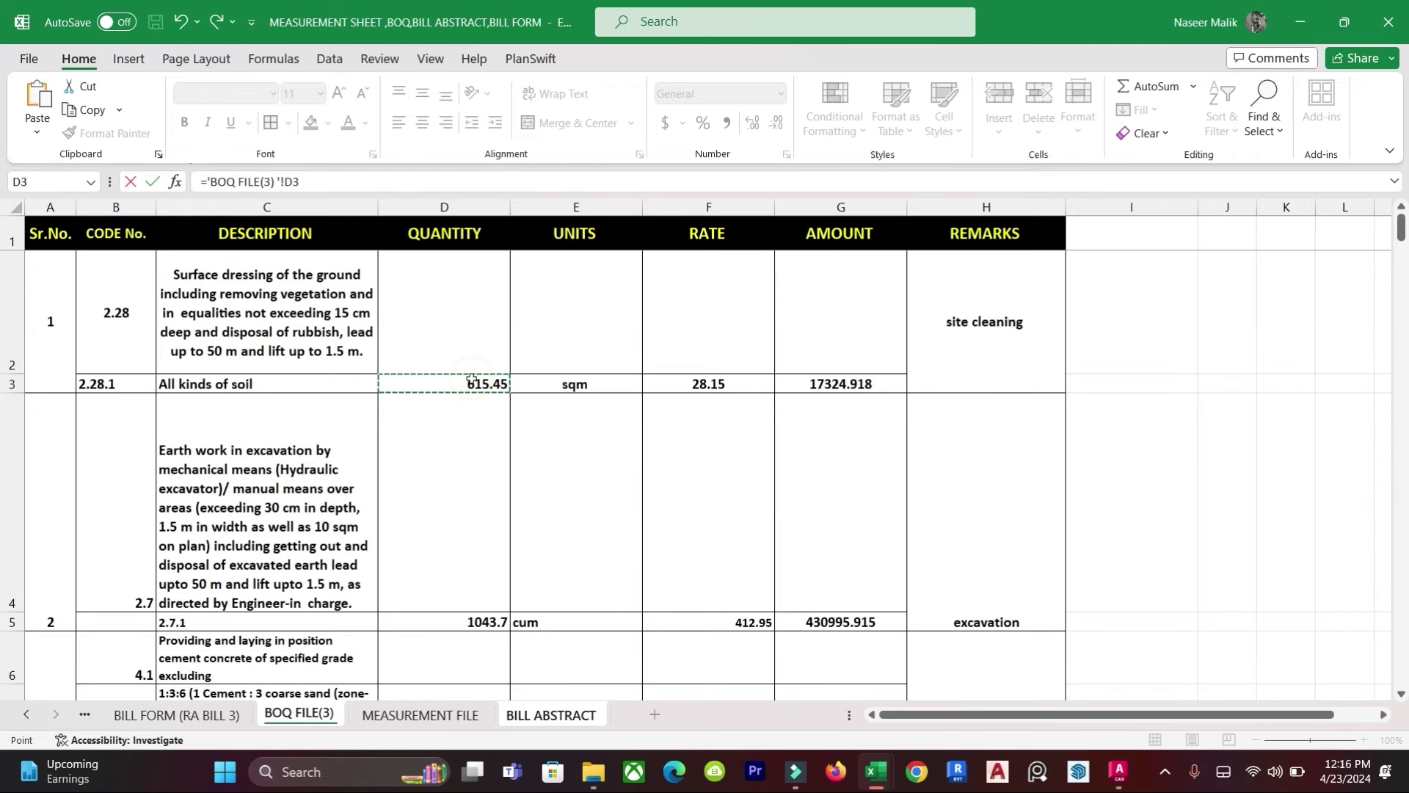
{"action": "key", "text": "Return"}
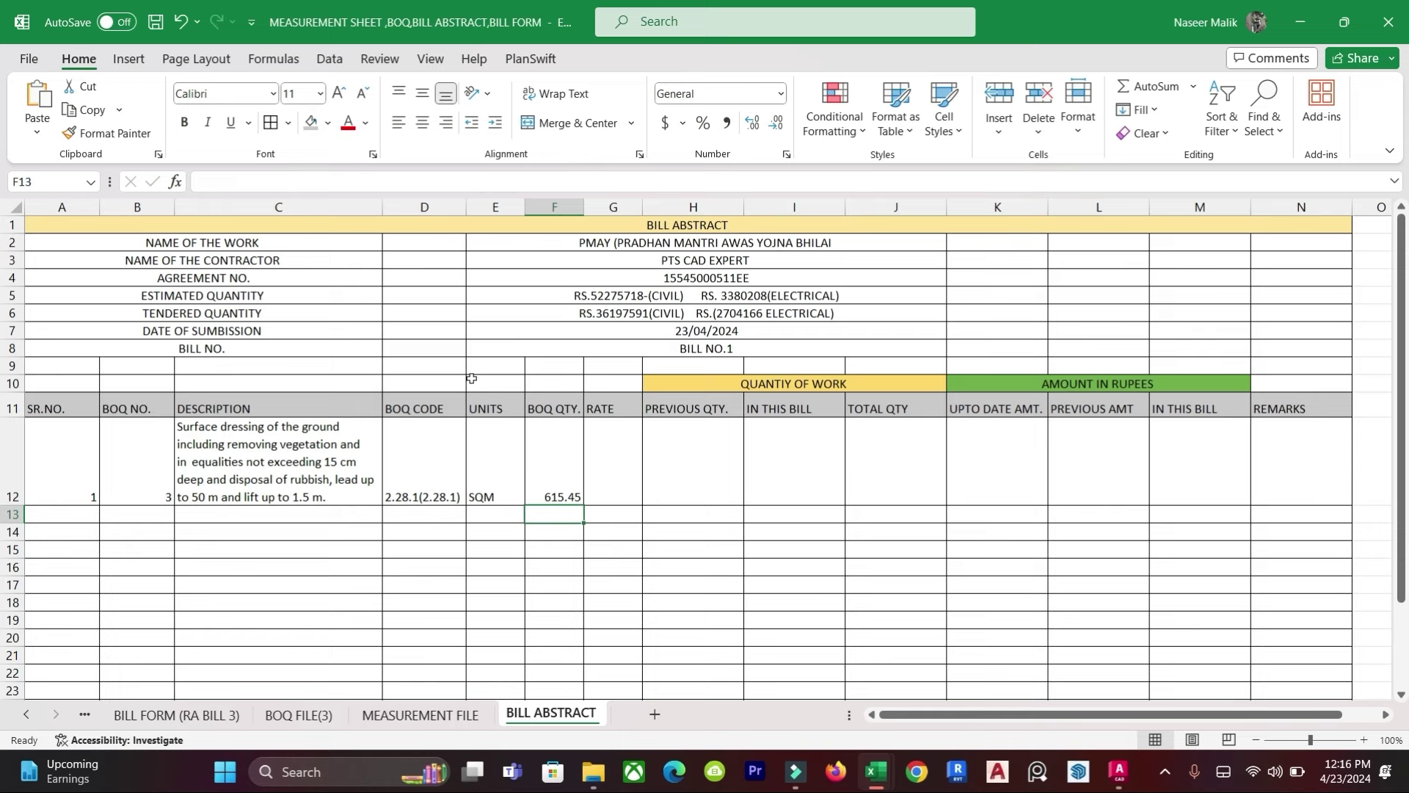
Step: Look up the first item's rate in the BOQ FILE(3) sheet and enter 28.15 in the Rate cell G12
{"action": "left_click", "coordinate": [299, 714]}
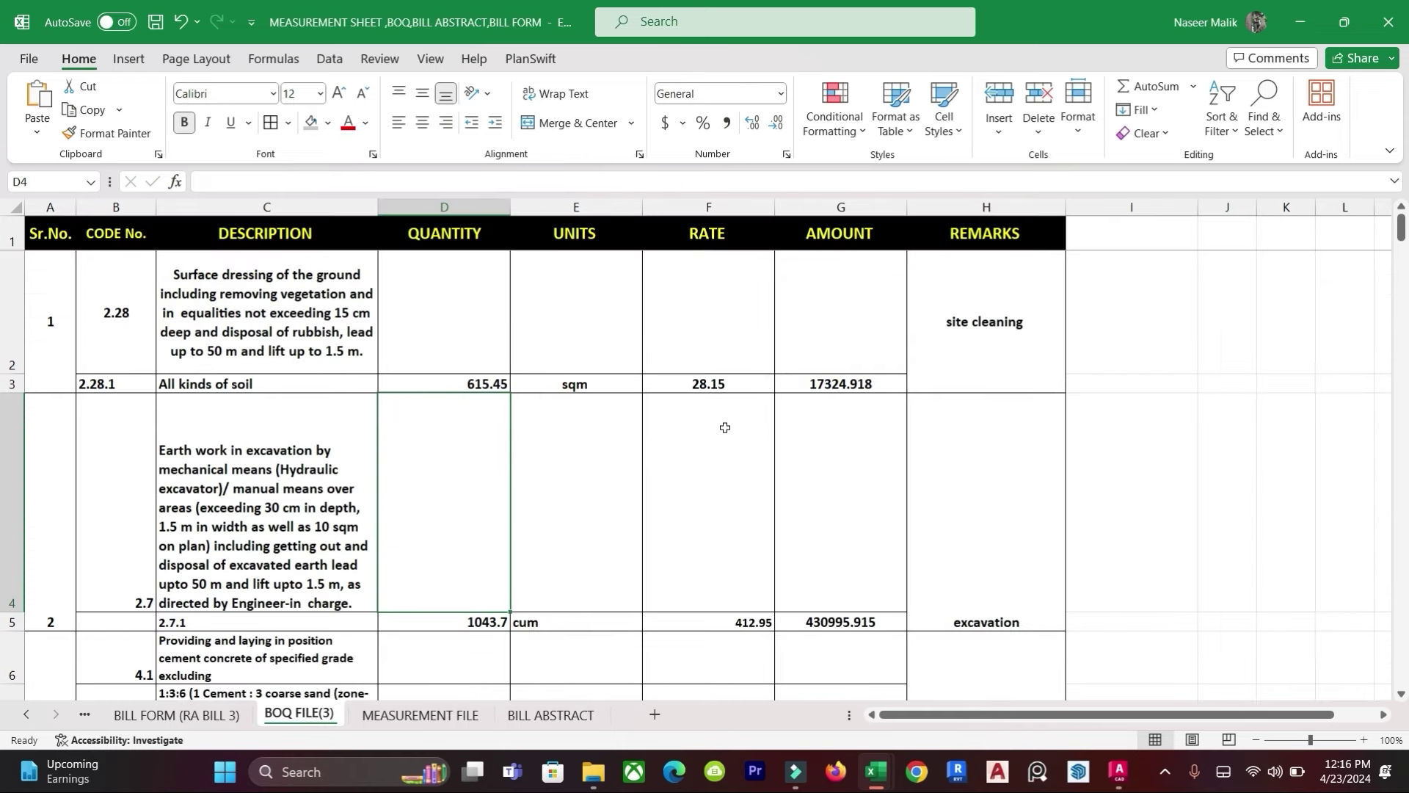
{"action": "left_click", "coordinate": [551, 714]}
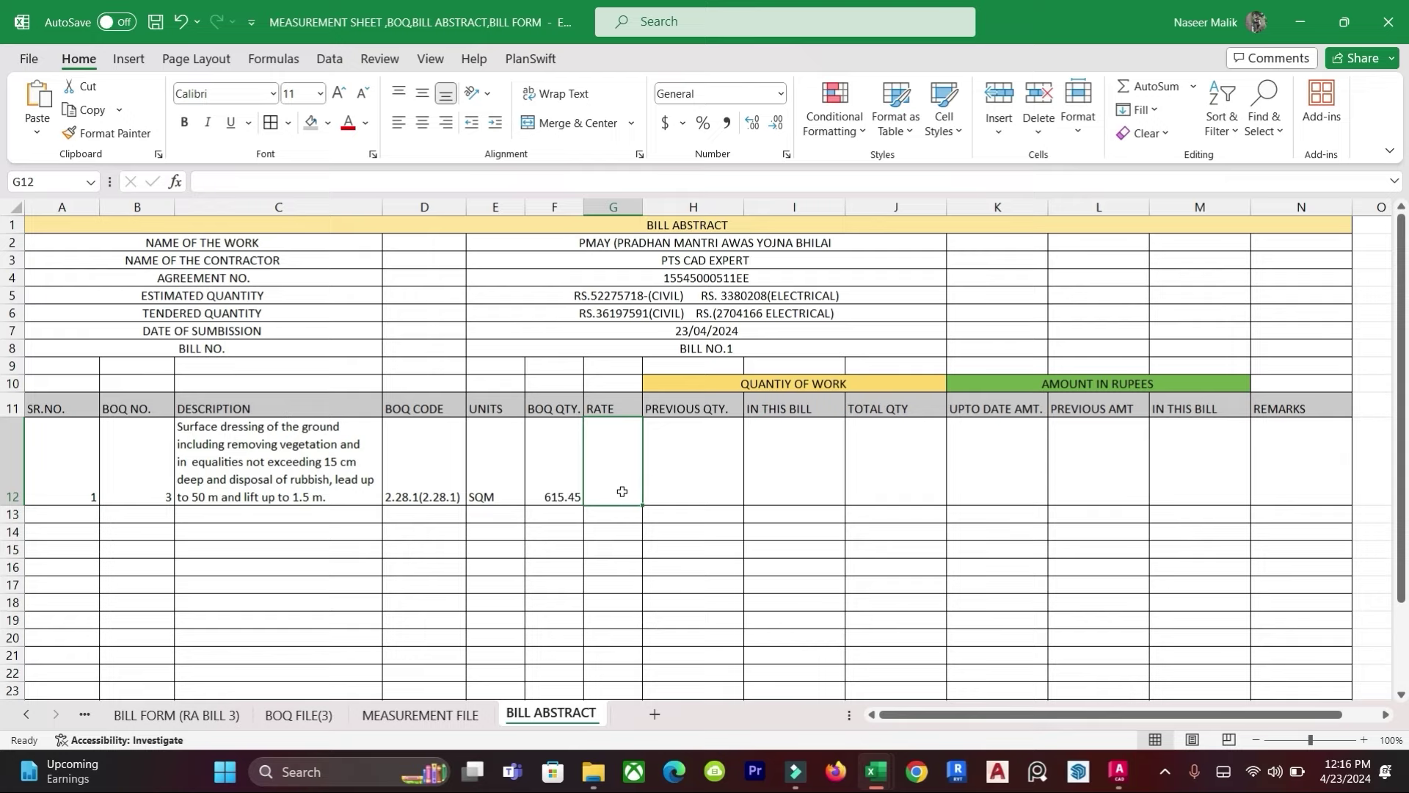
{"action": "type", "text": "28."}
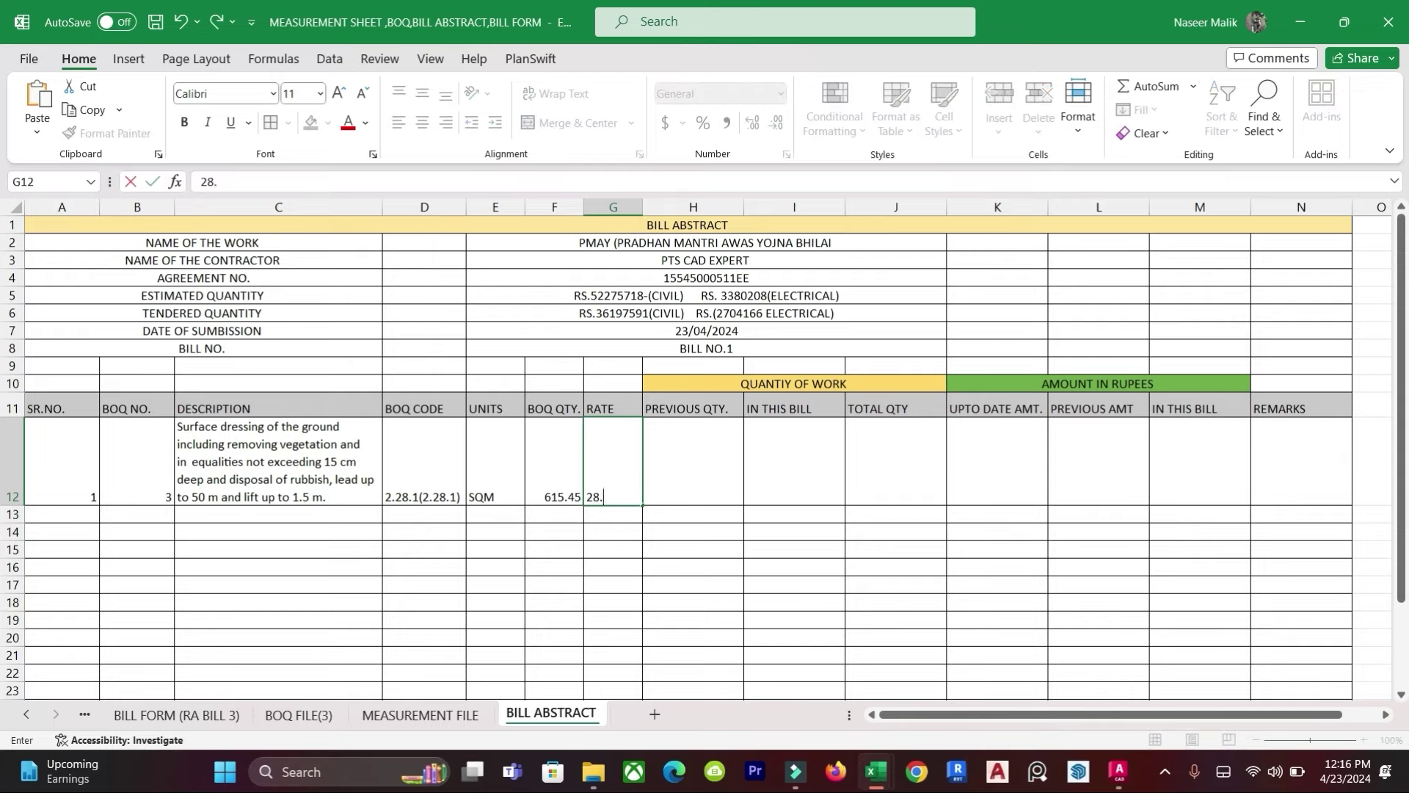
{"action": "type", "text": "15"}
{"action": "key", "text": "Return"}
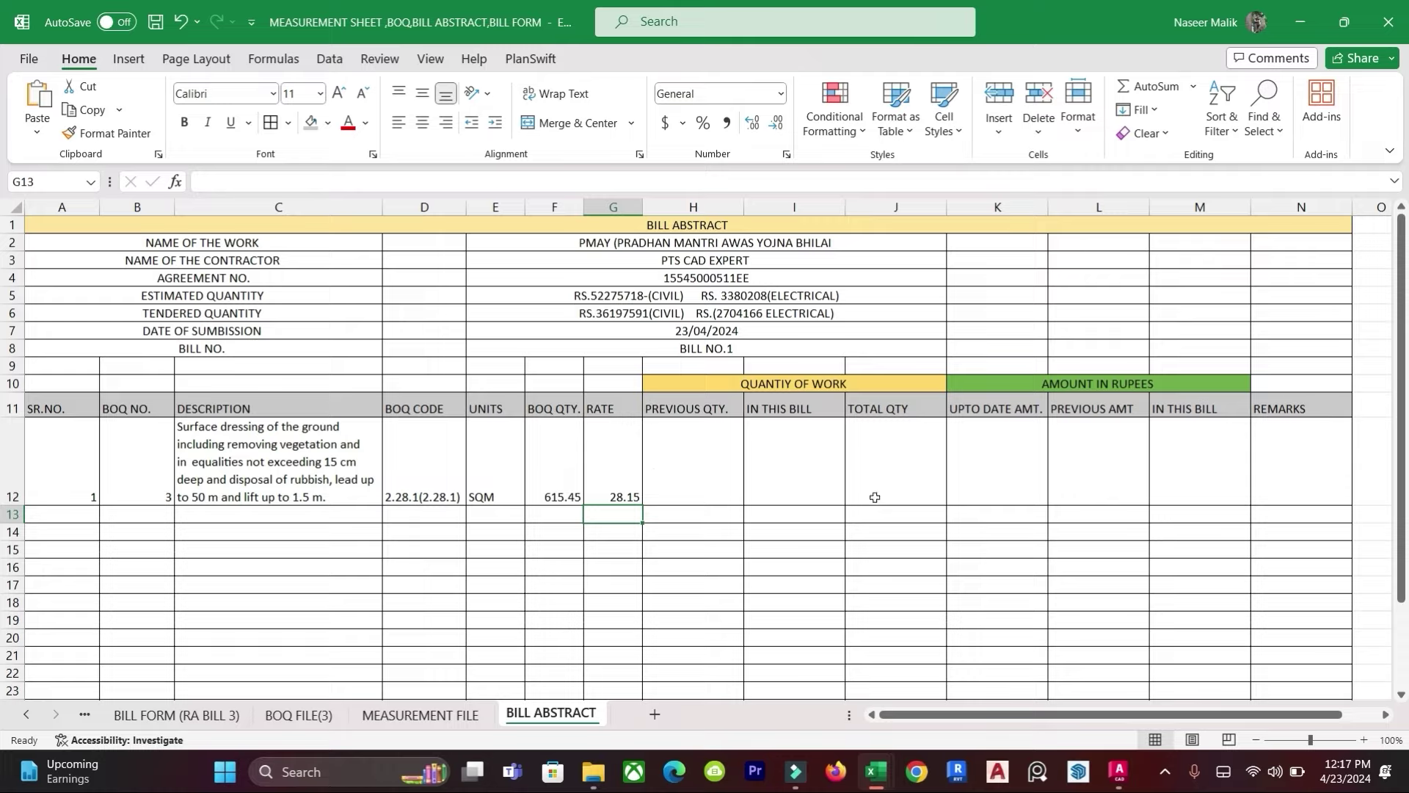
Step: Enter 0 as the previous quantity in H12 and 615.45 as the quantity in this bill in I12
{"action": "left_click", "coordinate": [667, 469]}
{"action": "type", "text": "0"}
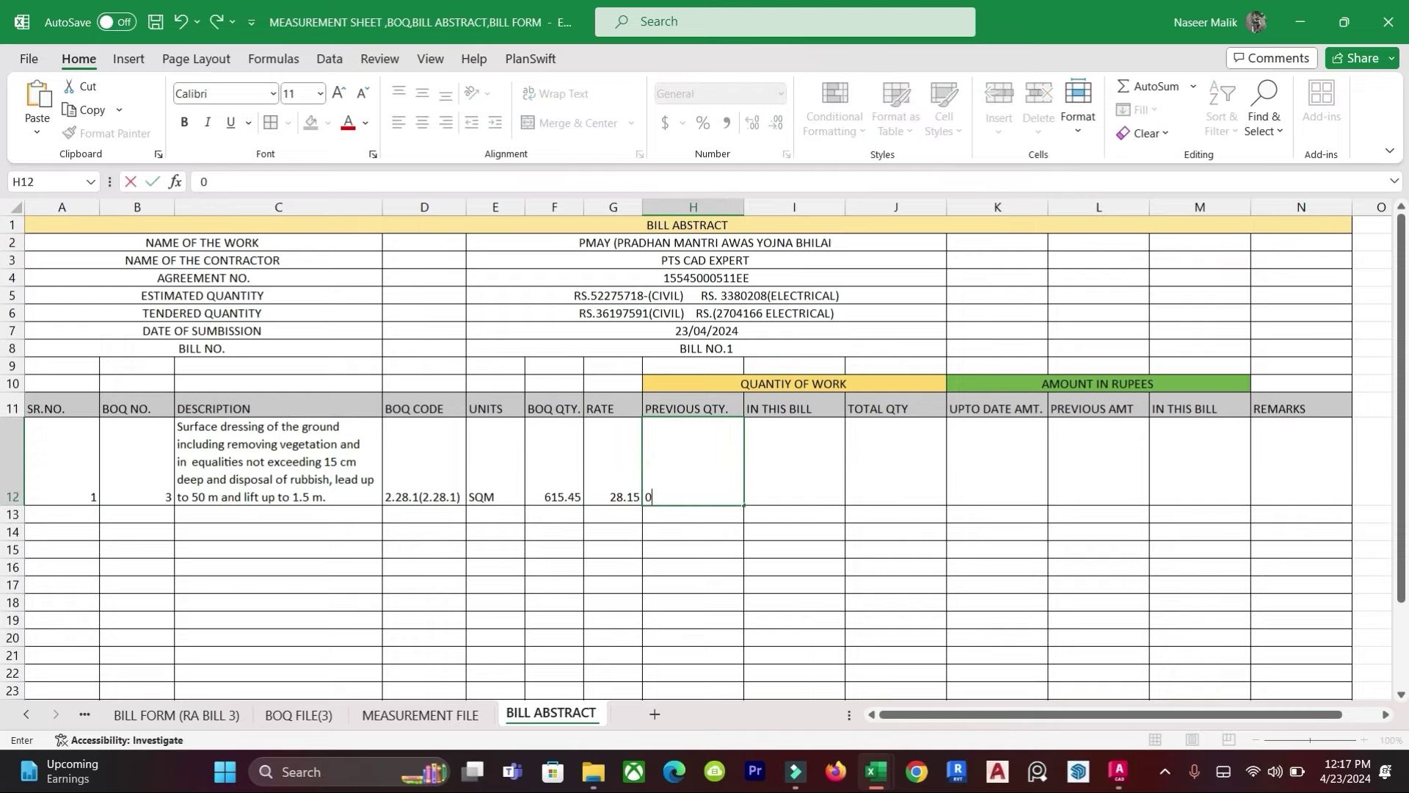
{"action": "key", "text": "Tab"}
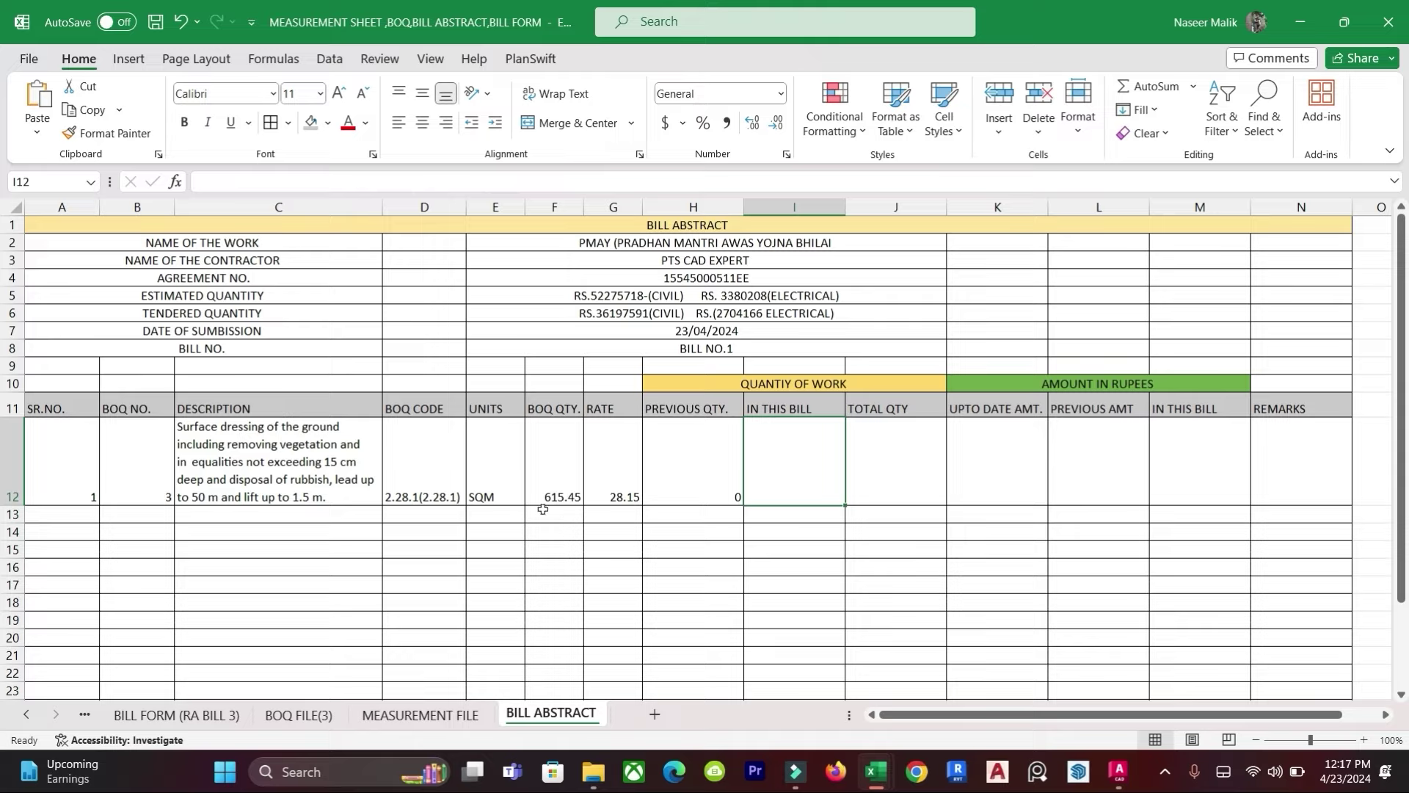
{"action": "type", "text": "61"}
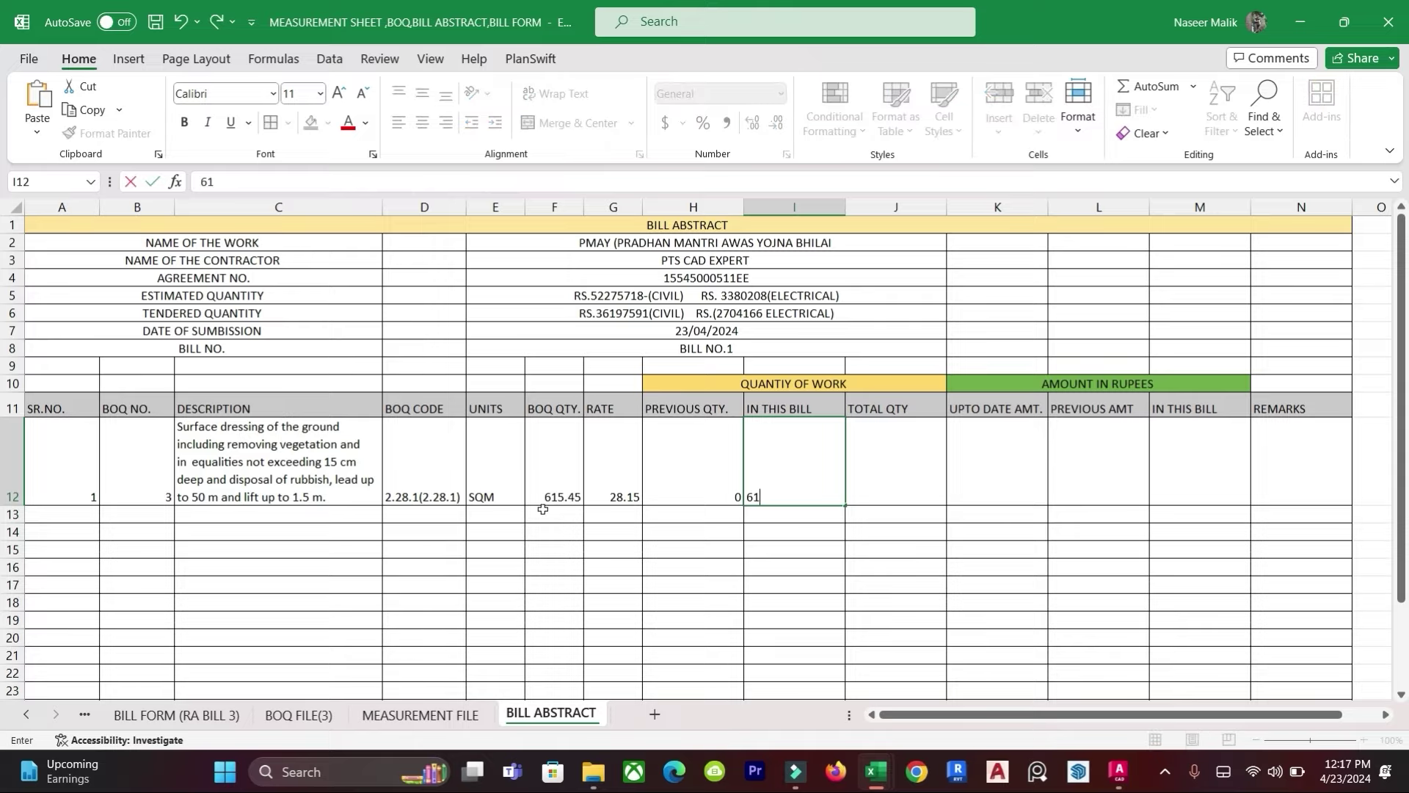
{"action": "type", "text": "5.45"}
{"action": "key", "text": "Return"}
Step: Calculate the total quantity in J12 as the sum of I12 and H12
{"action": "left_click", "coordinate": [911, 478]}
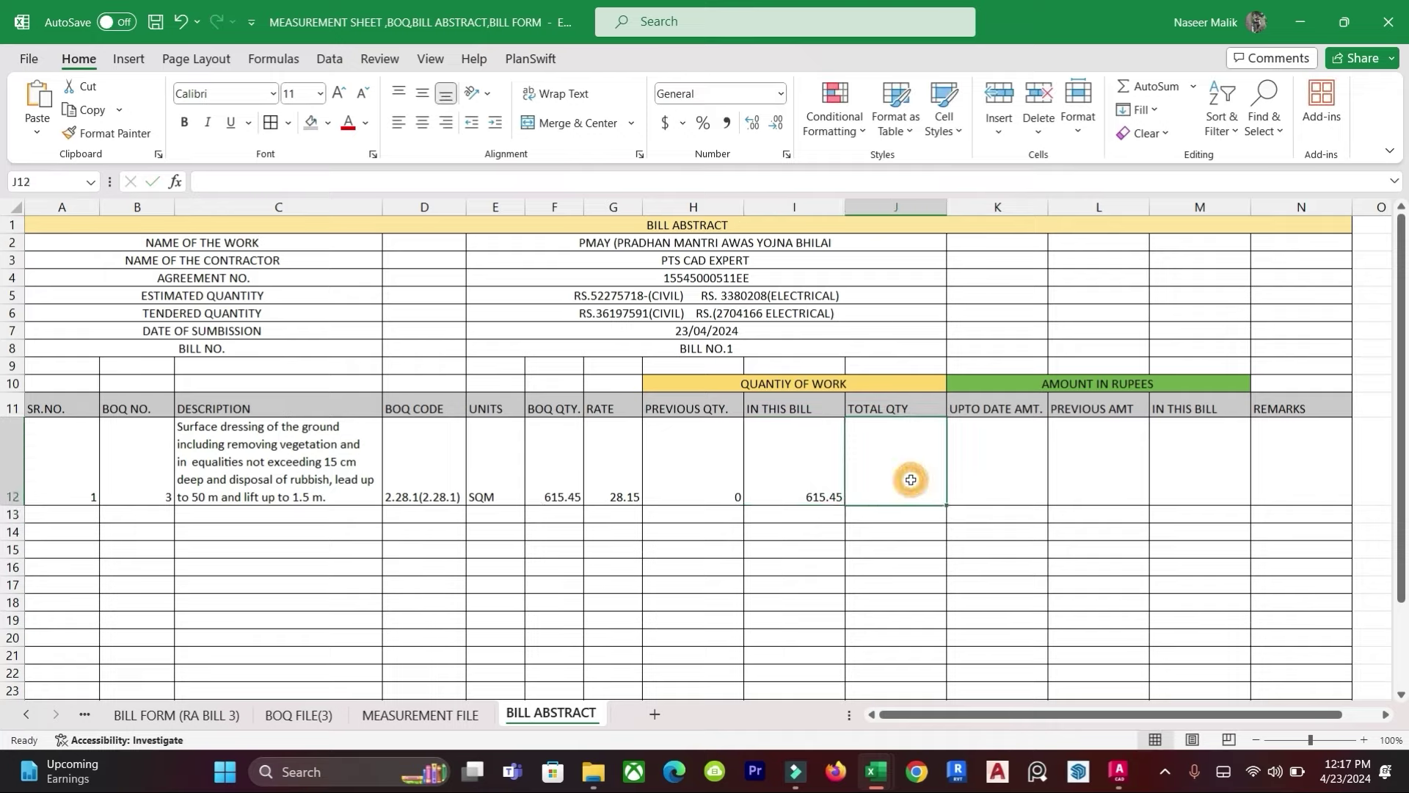
{"action": "type", "text": "="}
{"action": "left_click", "coordinate": [806, 462]}
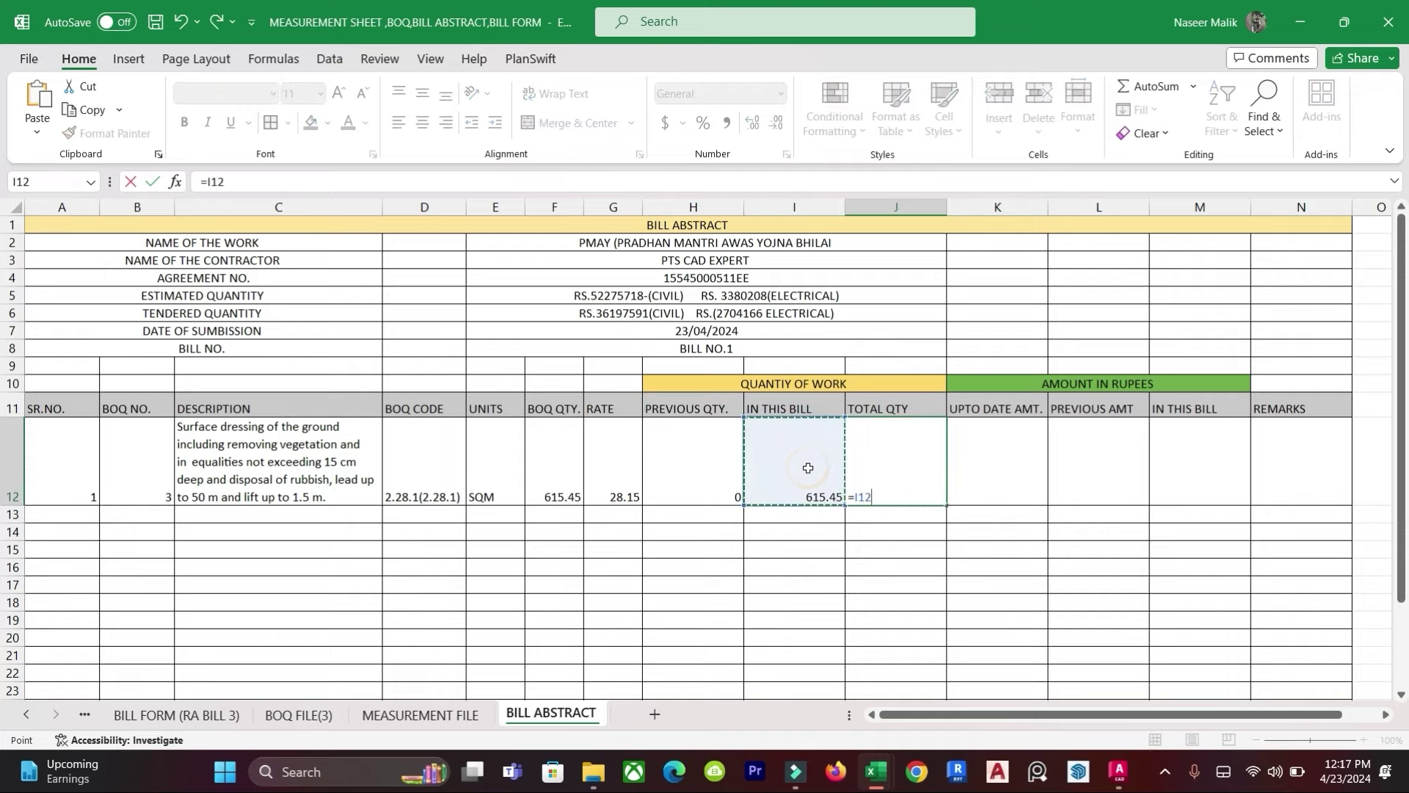
{"action": "type", "text": "+"}
{"action": "left_click", "coordinate": [713, 487]}
{"action": "key", "text": "Return"}
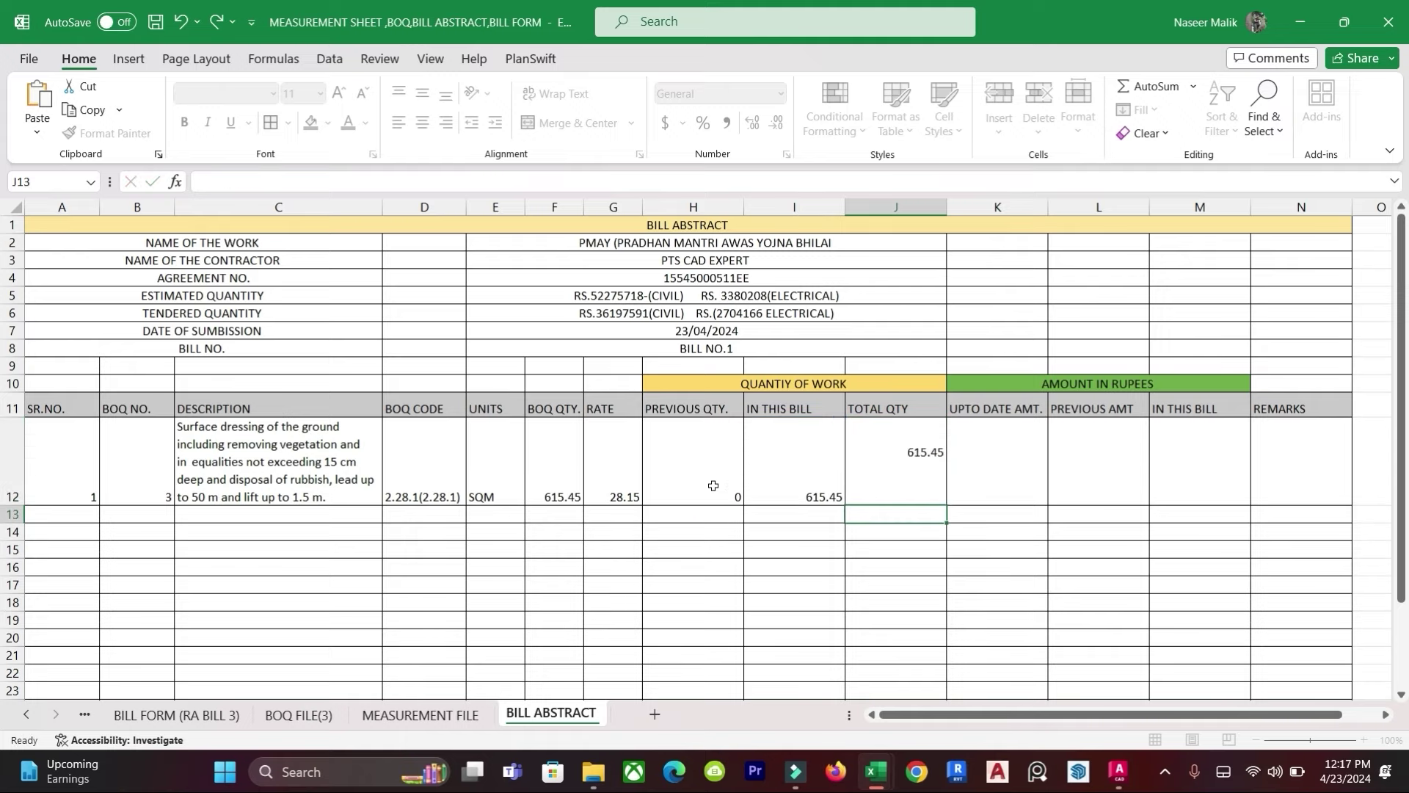
Step: Calculate the amount in this bill in M12 by multiplying the BOQ quantity F12 by the rate G12
{"action": "left_click", "coordinate": [1193, 619]}
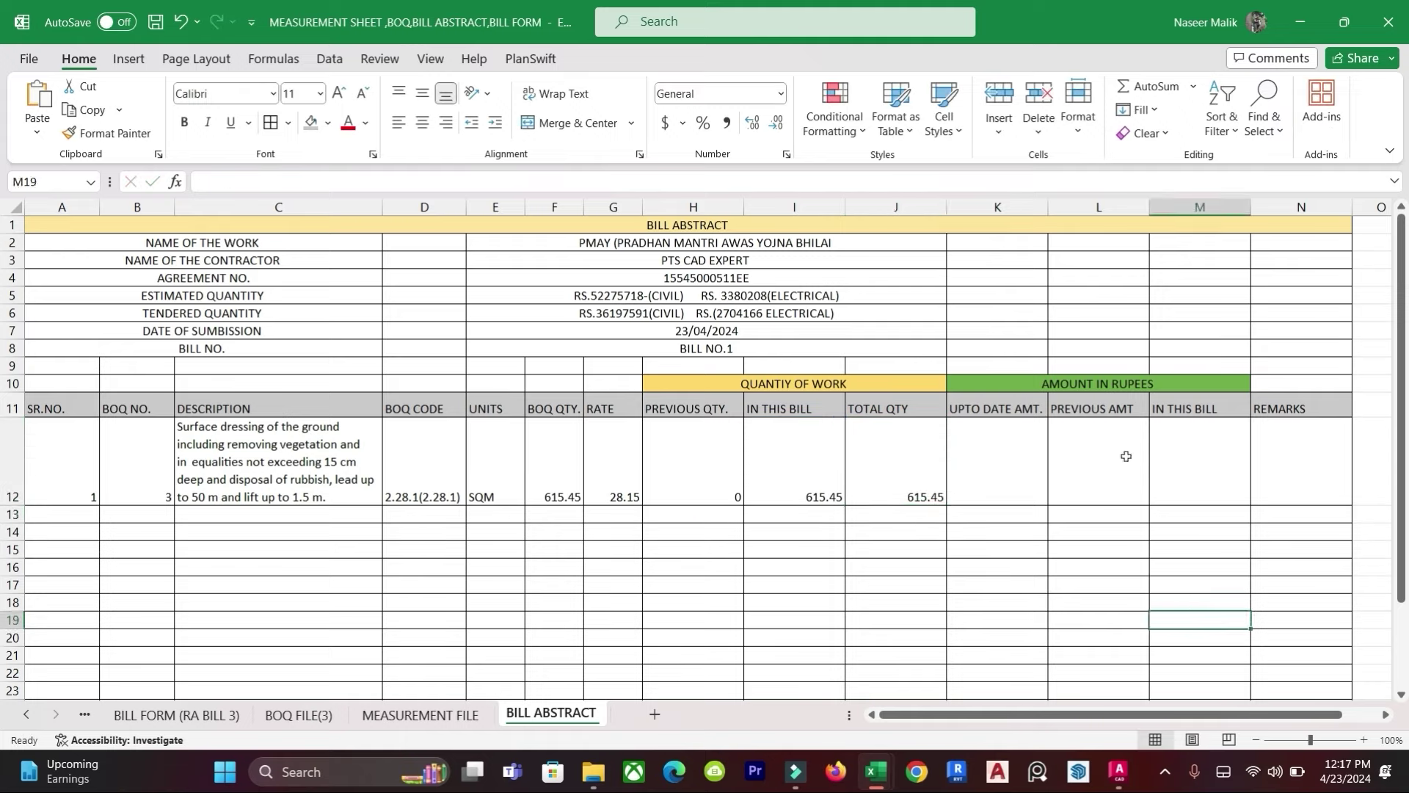
{"action": "left_click", "coordinate": [1199, 467]}
{"action": "left_click", "coordinate": [1077, 478]}
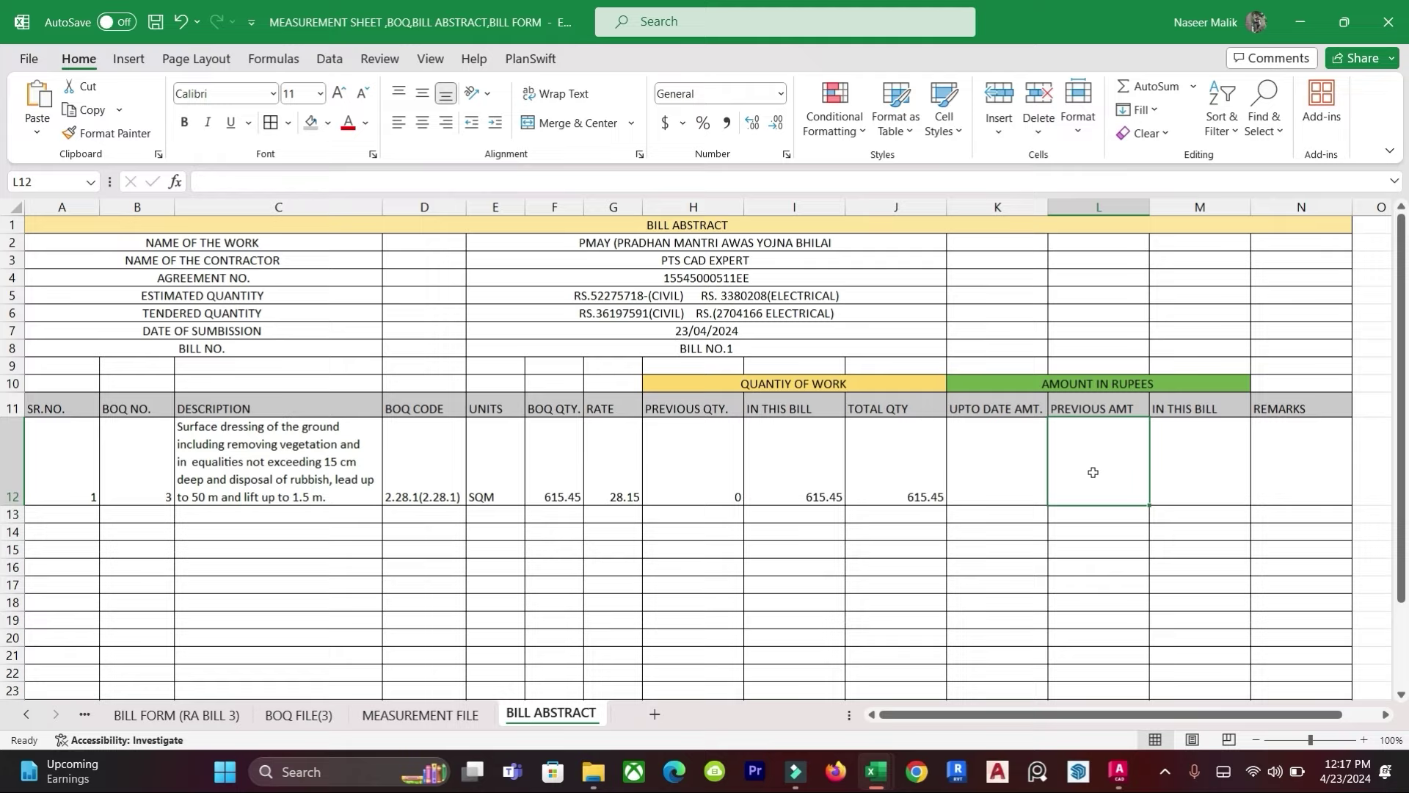
{"action": "left_click", "coordinate": [1192, 487]}
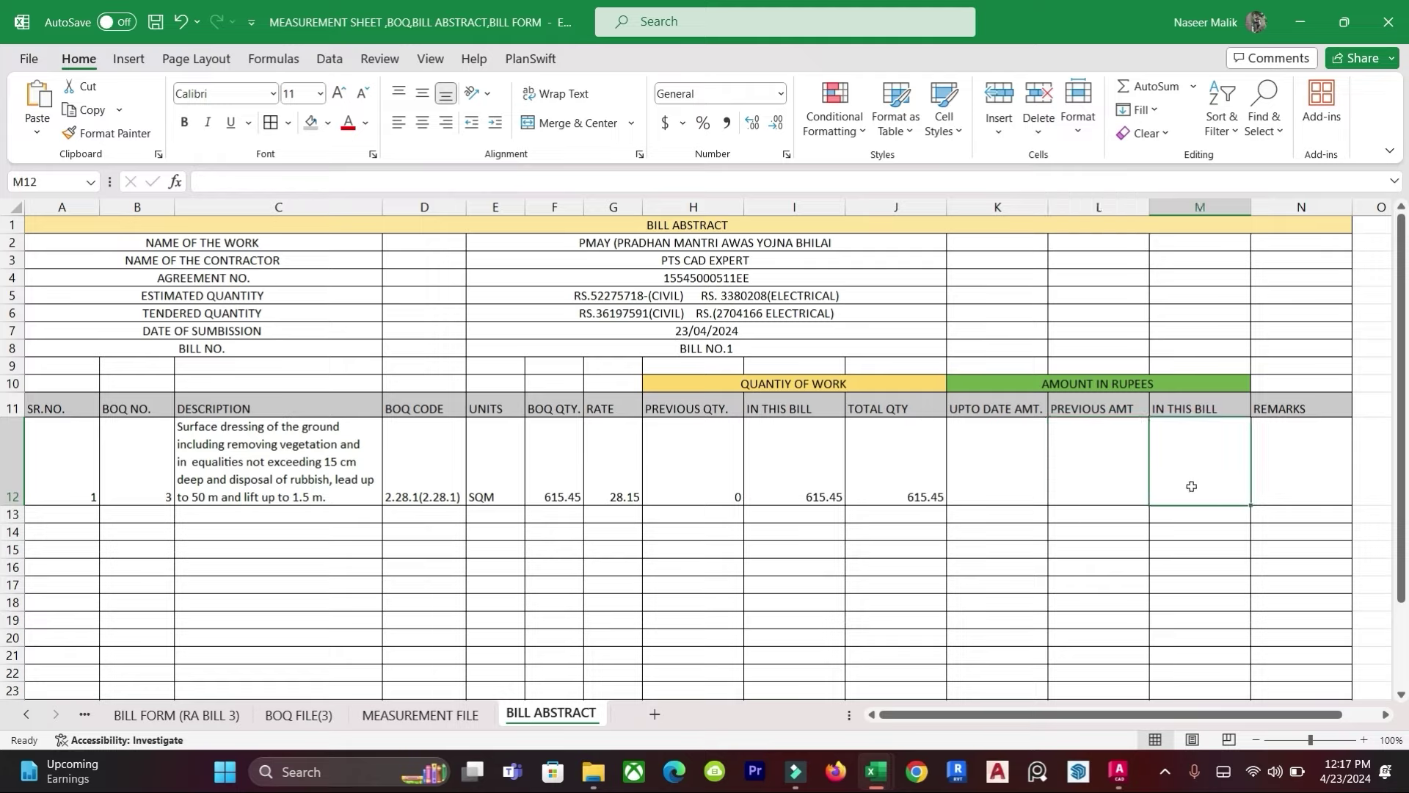
{"action": "type", "text": "="}
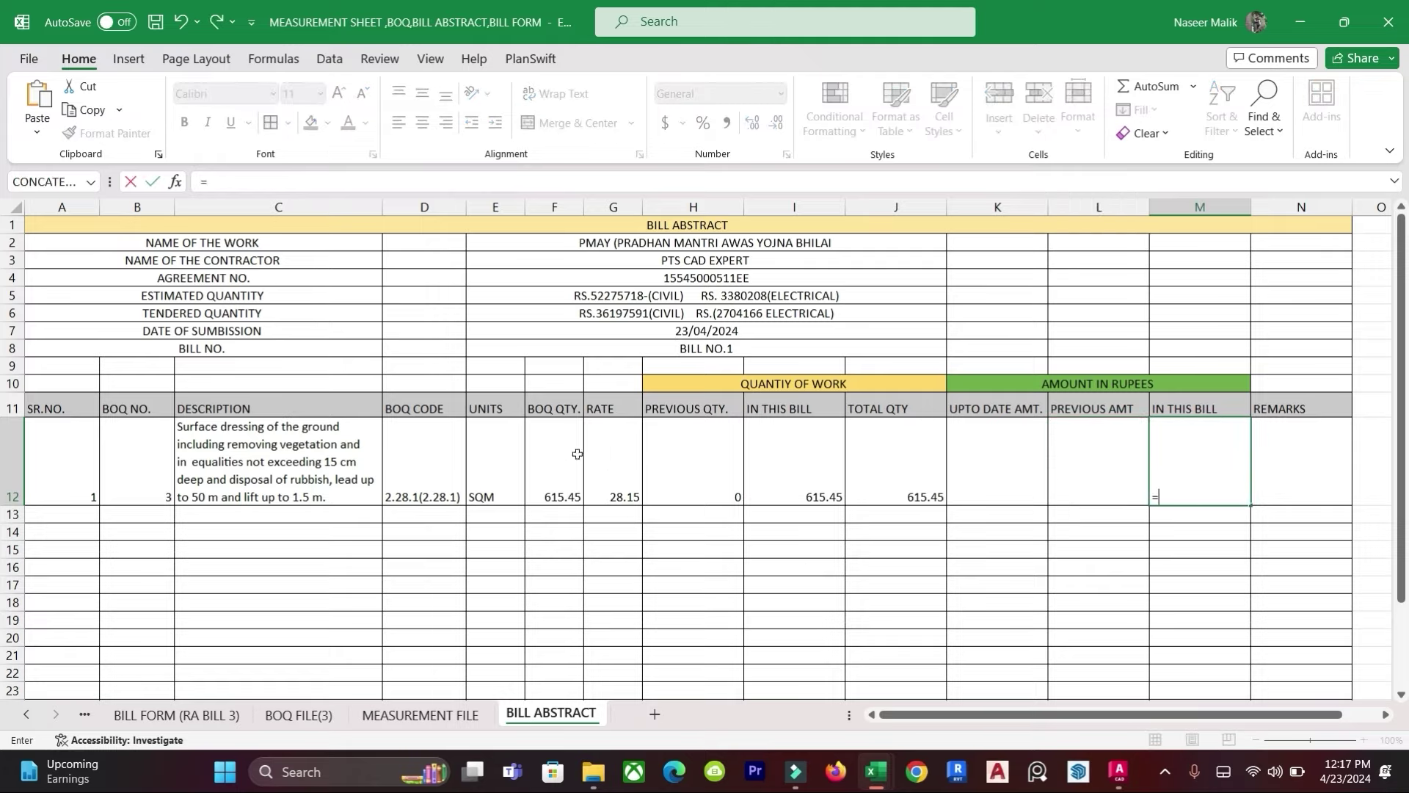
{"action": "left_click", "coordinate": [547, 496]}
{"action": "type", "text": "*"}
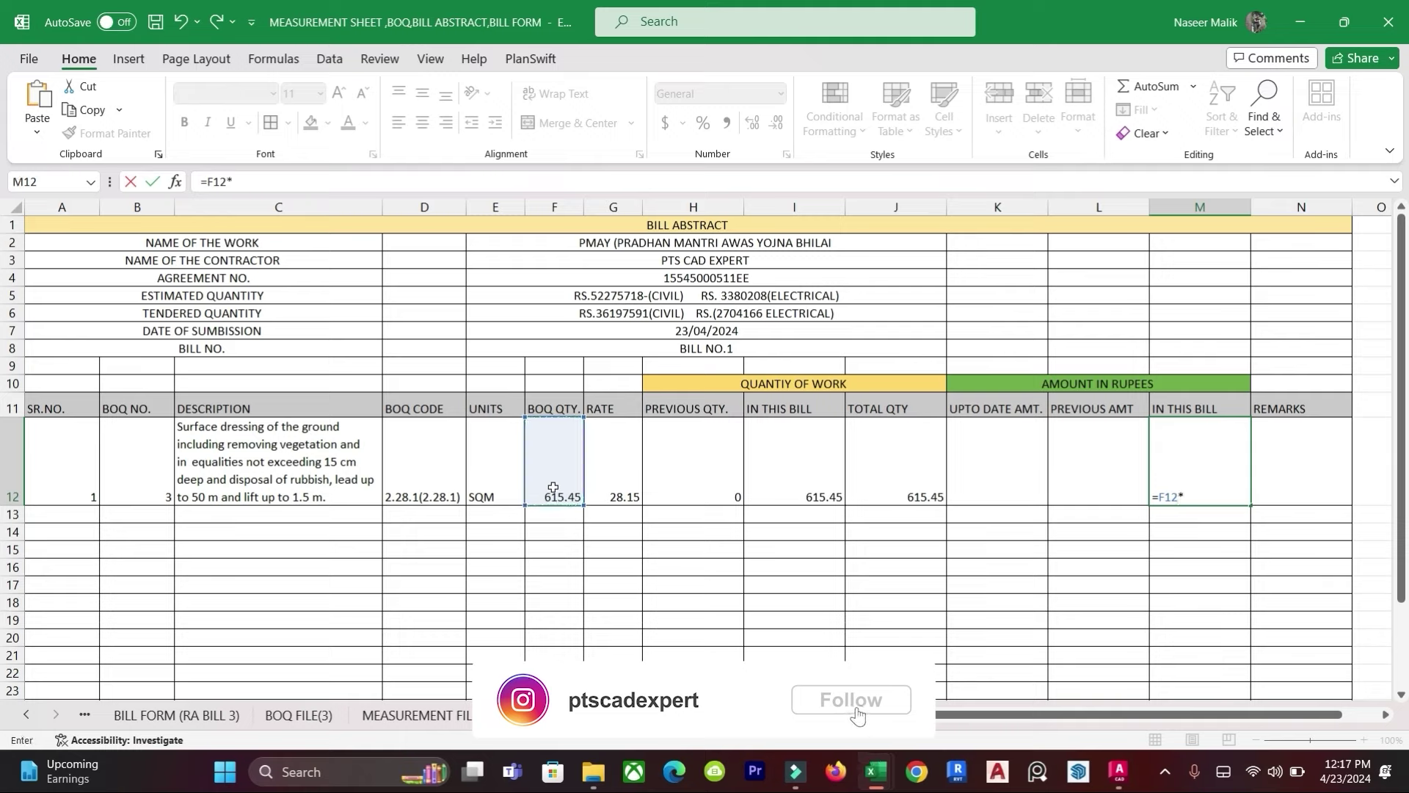
{"action": "left_click", "coordinate": [627, 493]}
{"action": "key", "text": "Return"}
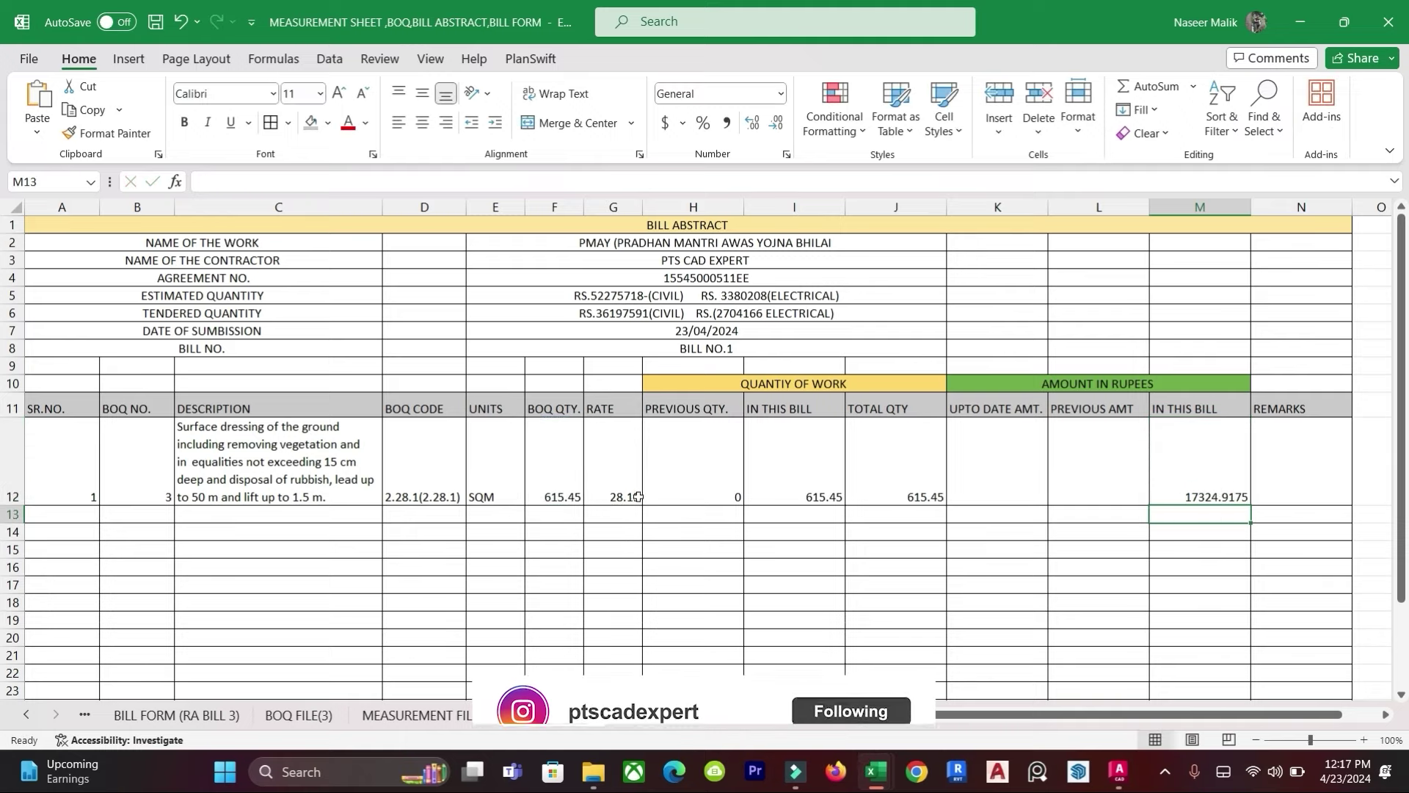
Step: Reduce the amount in M12 to three decimal places
{"action": "left_click", "coordinate": [1220, 489]}
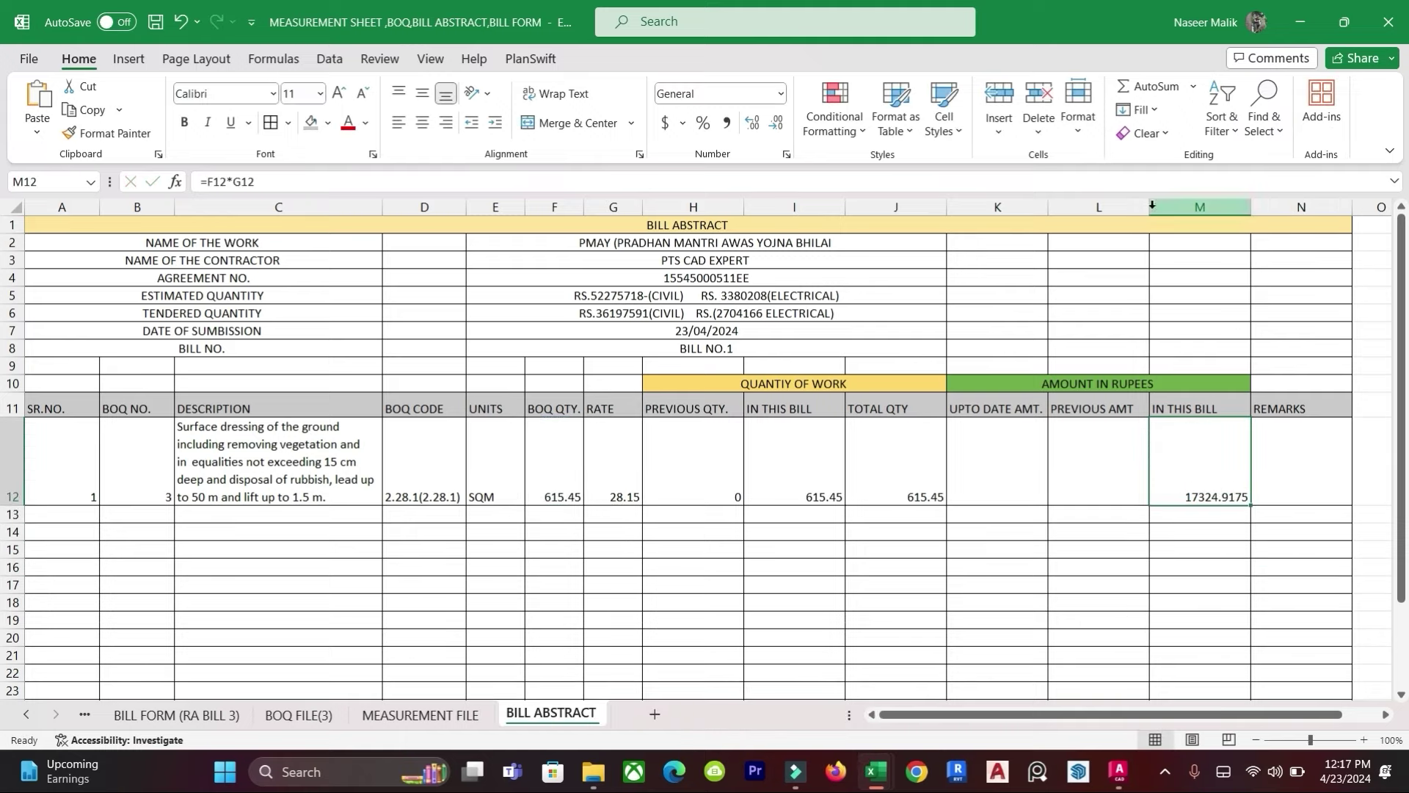
{"action": "right_click", "coordinate": [1188, 481]}
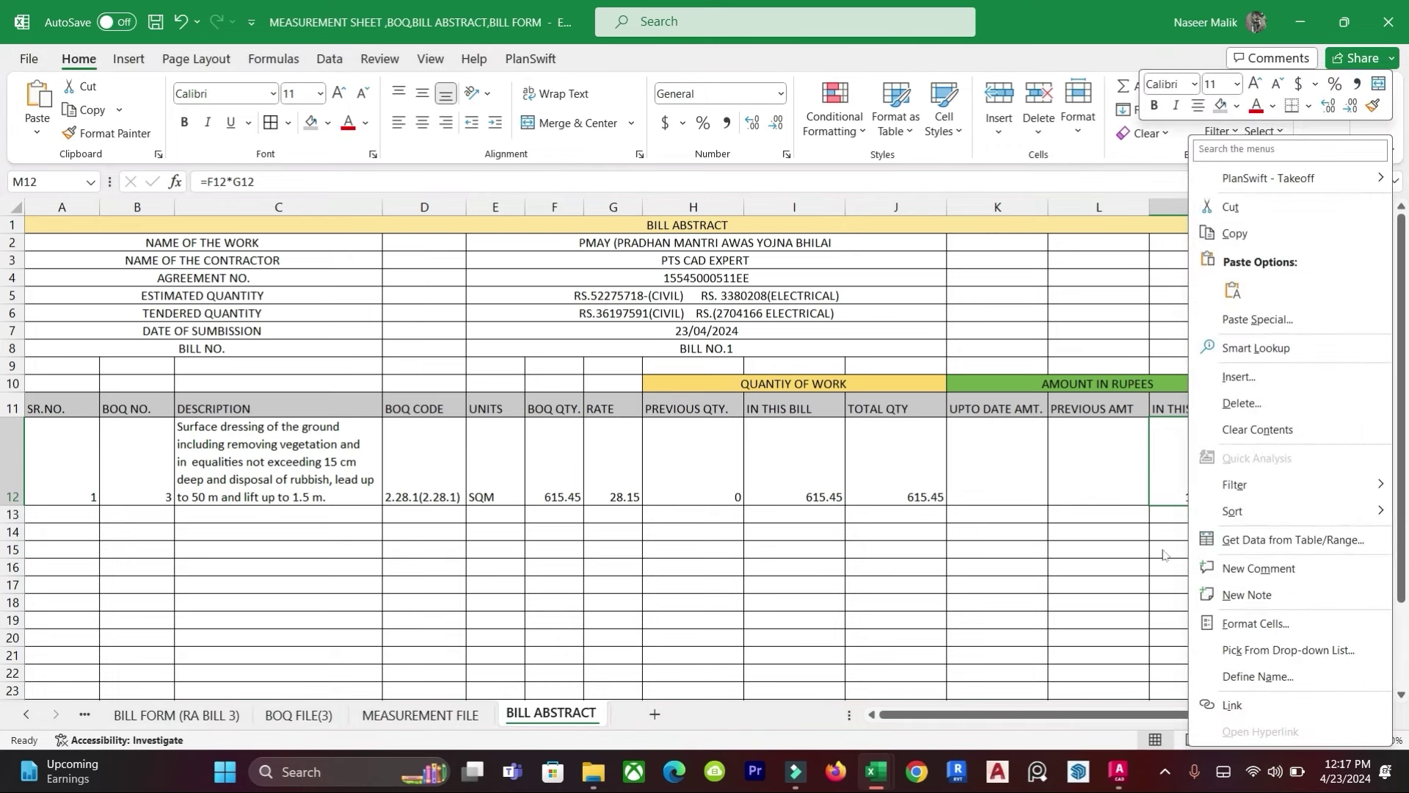
{"action": "key", "text": "Escape"}
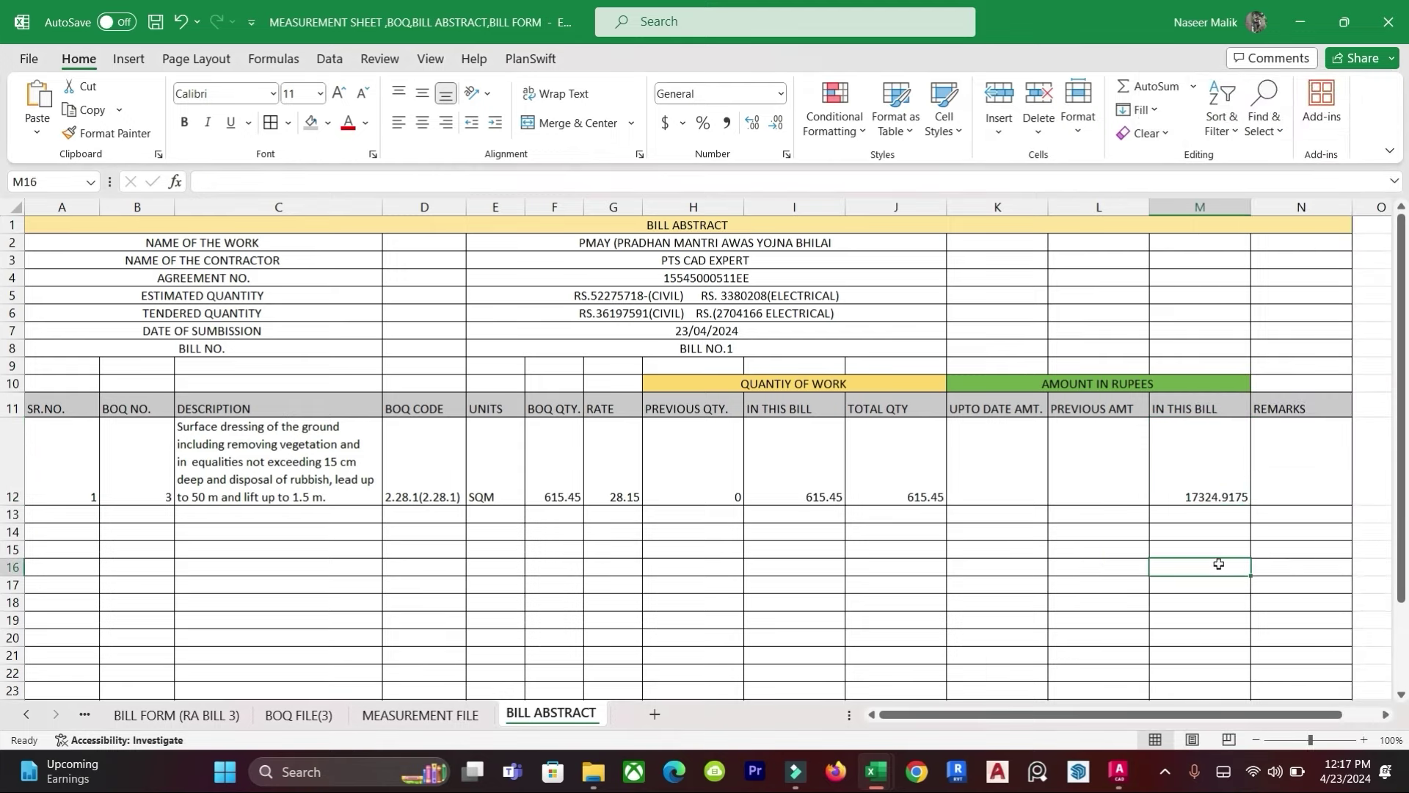
{"action": "left_click", "coordinate": [776, 122]}
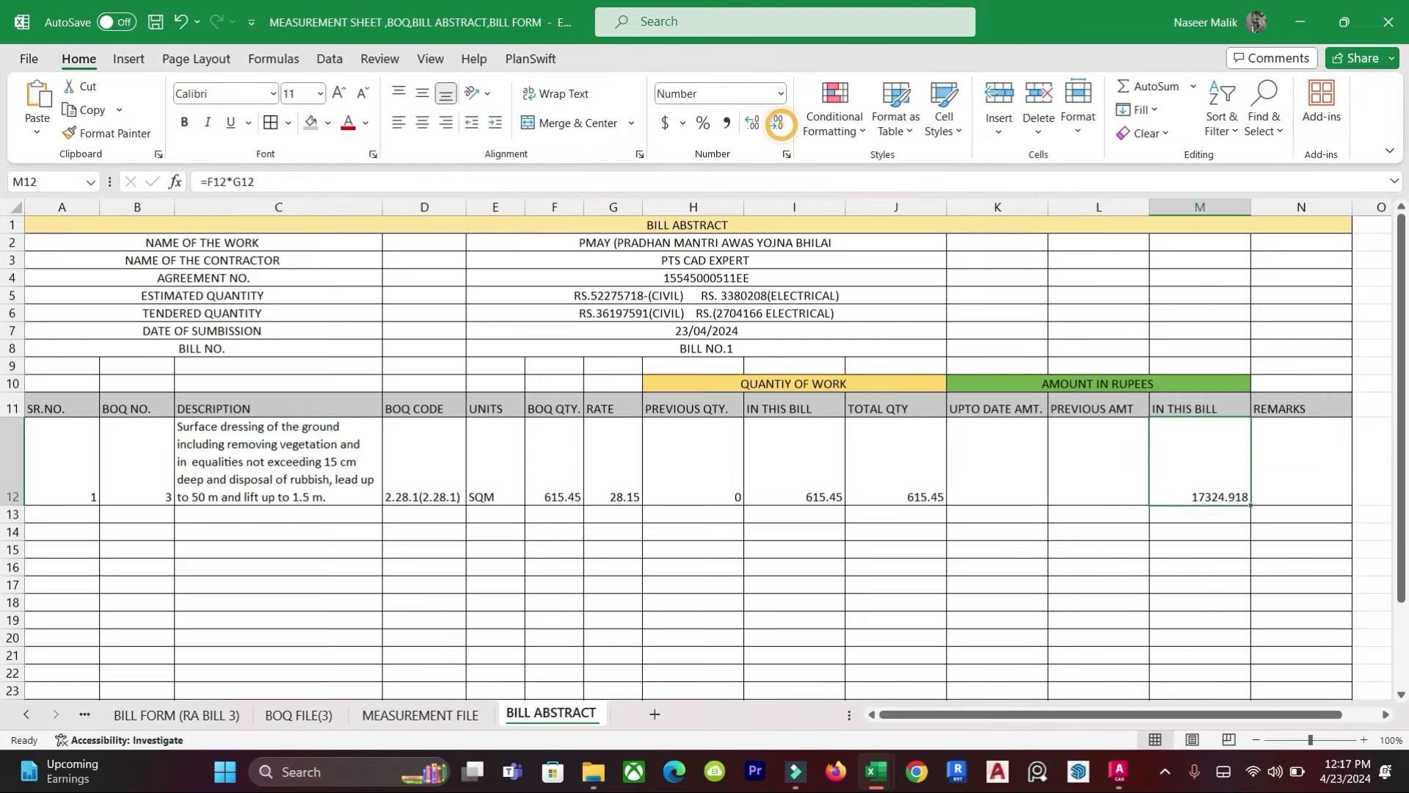
{"action": "left_click", "coordinate": [1189, 543]}
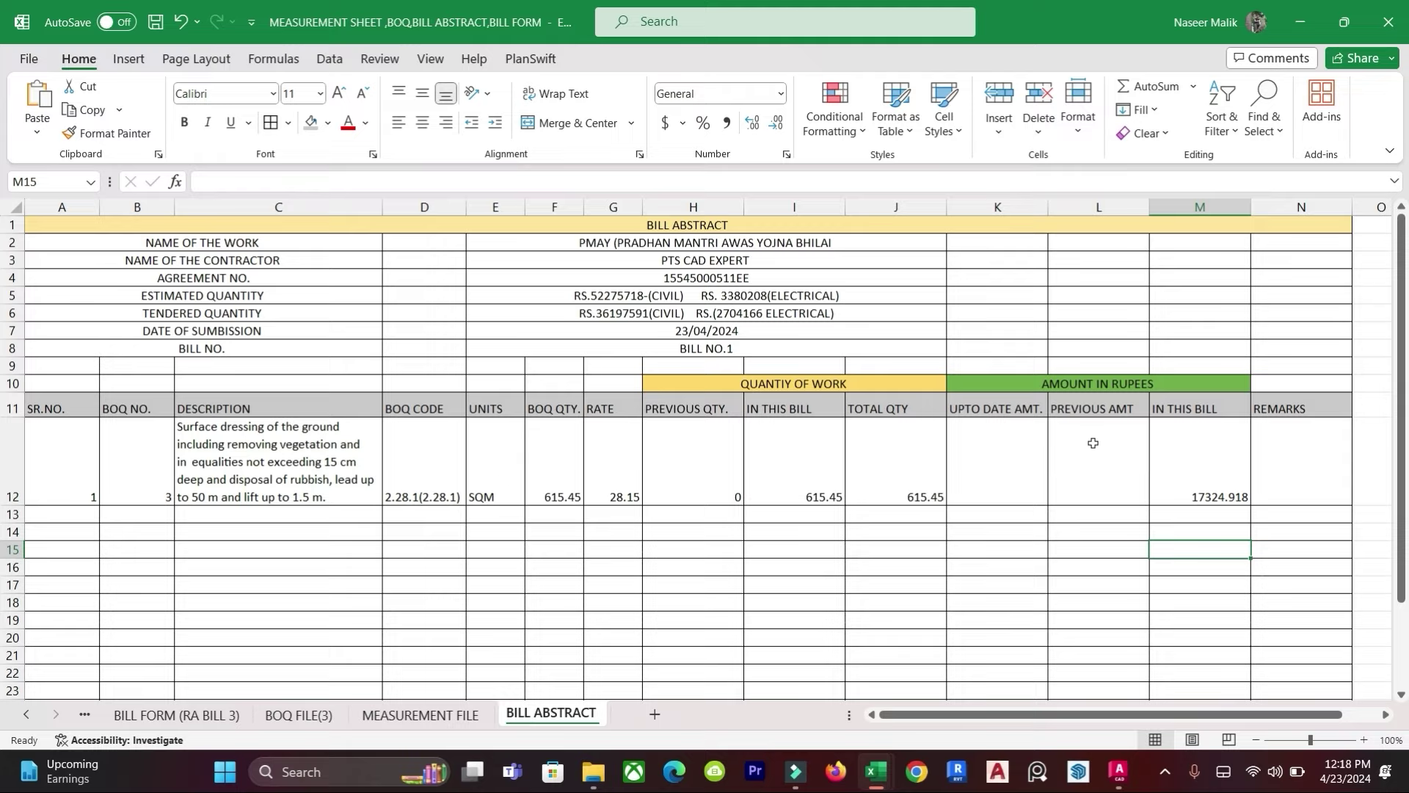
Step: Calculate the up-to-date amount in K12 as the sum of M12 and L12, and check the formula
{"action": "left_click", "coordinate": [989, 479]}
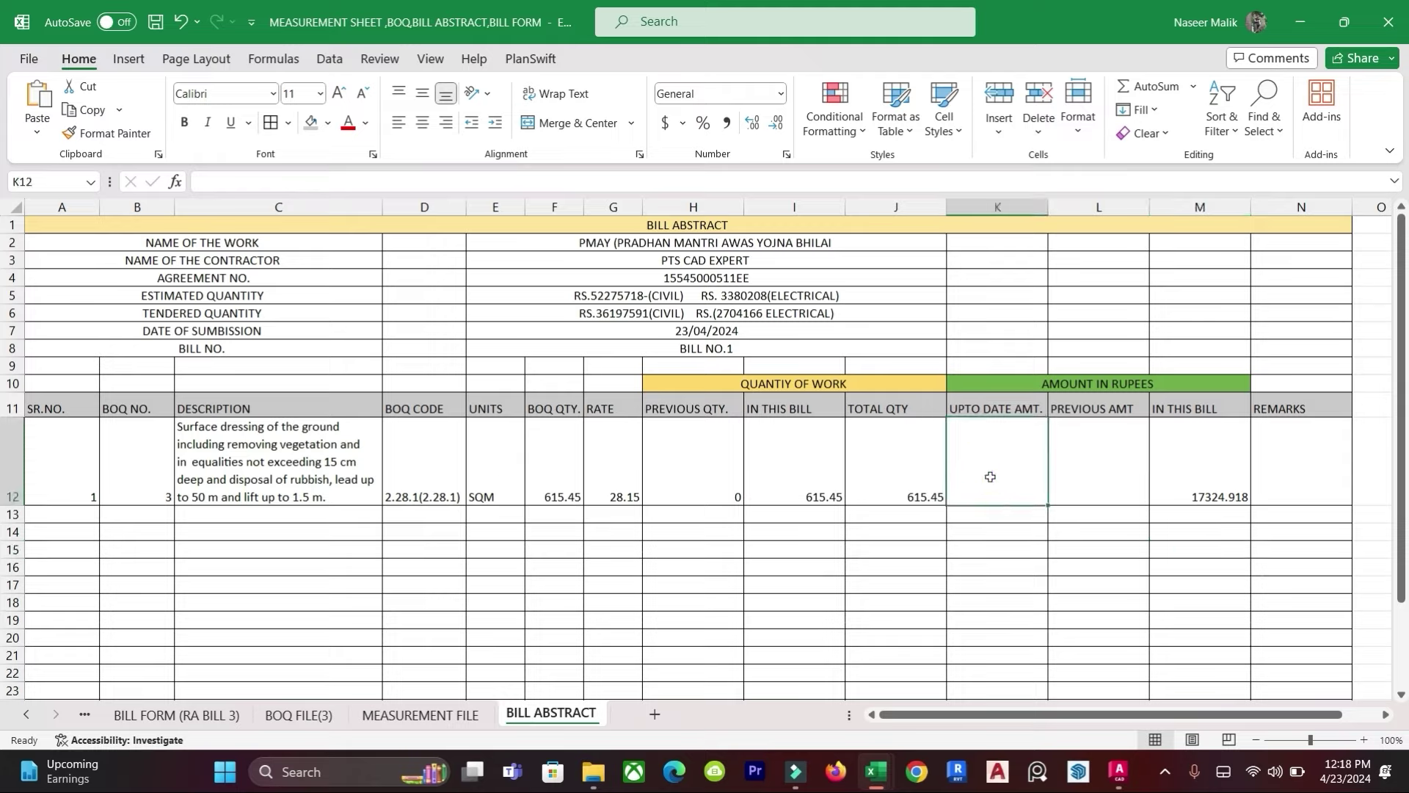
{"action": "type", "text": "="}
{"action": "left_click", "coordinate": [1202, 499]}
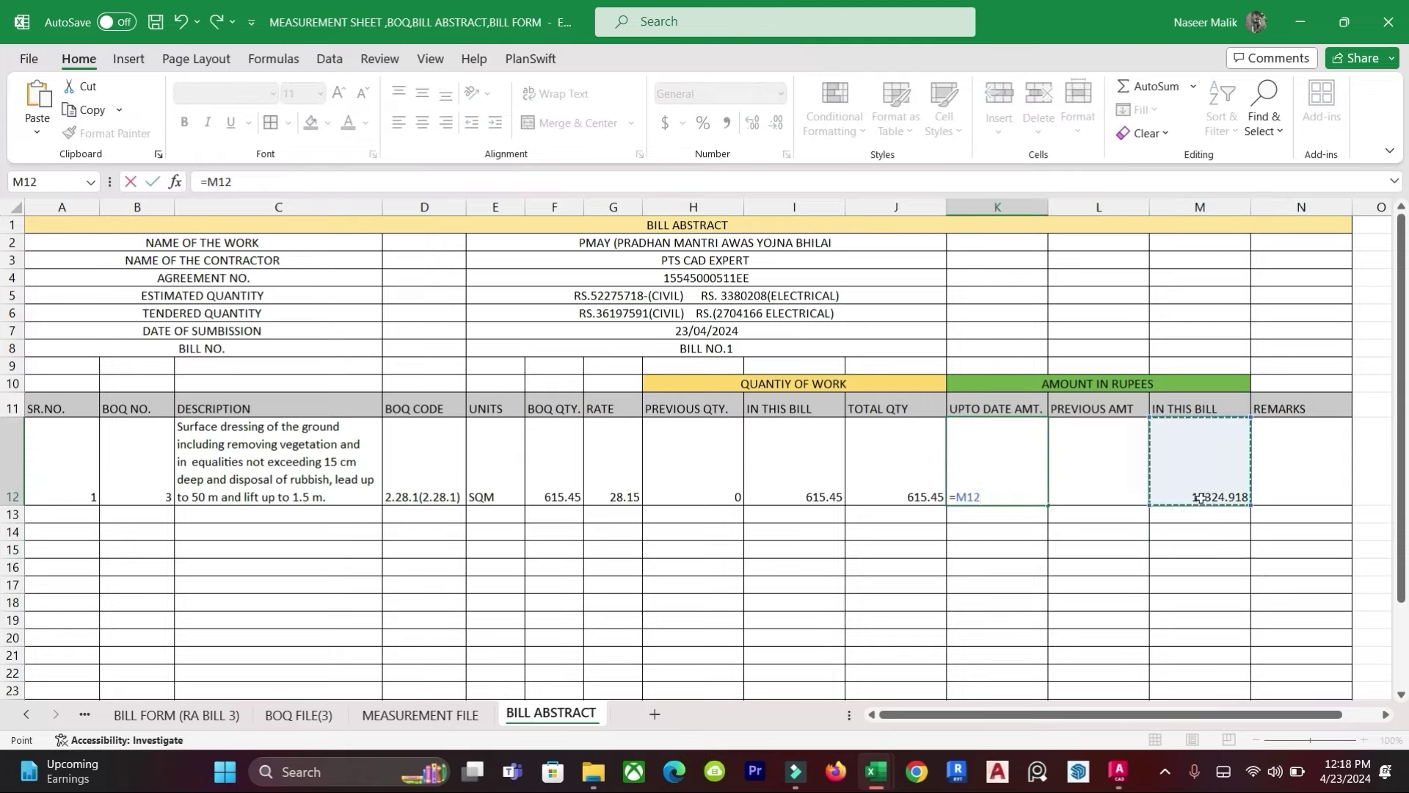
{"action": "type", "text": "+"}
{"action": "left_click", "coordinate": [1101, 486]}
{"action": "key", "text": "Return"}
{"action": "left_click", "coordinate": [1236, 598]}
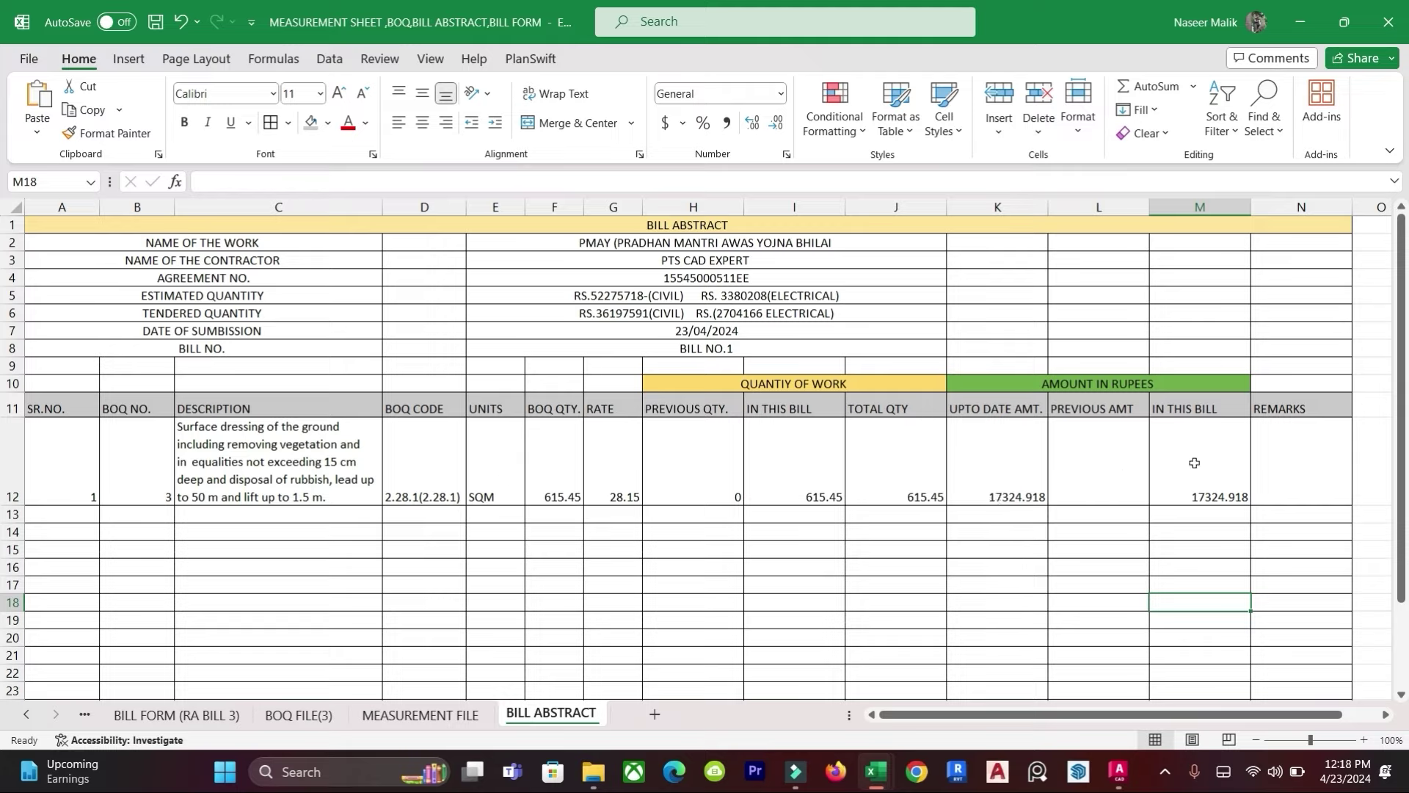
{"action": "double_click", "coordinate": [969, 467]}
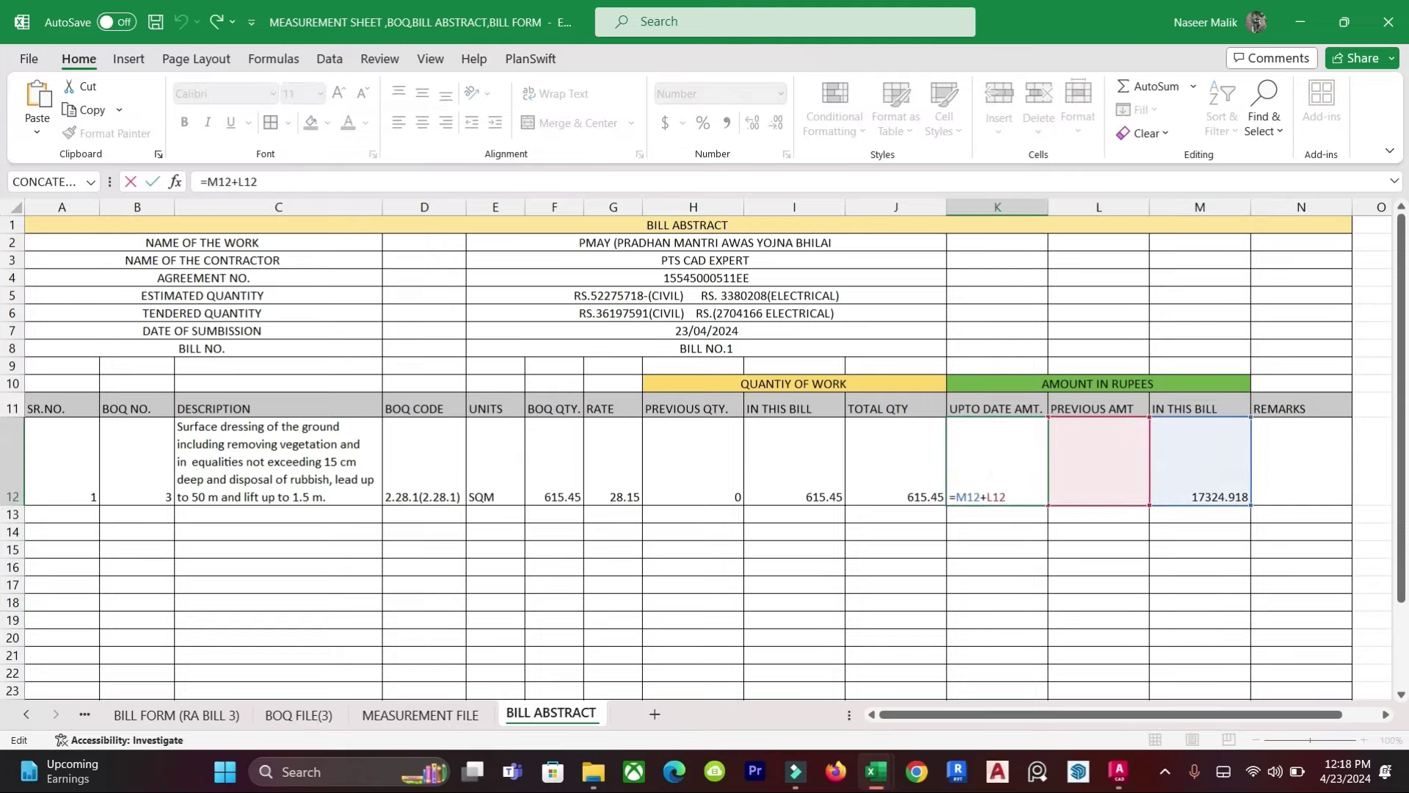
{"action": "key", "text": "ctrl+Return"}
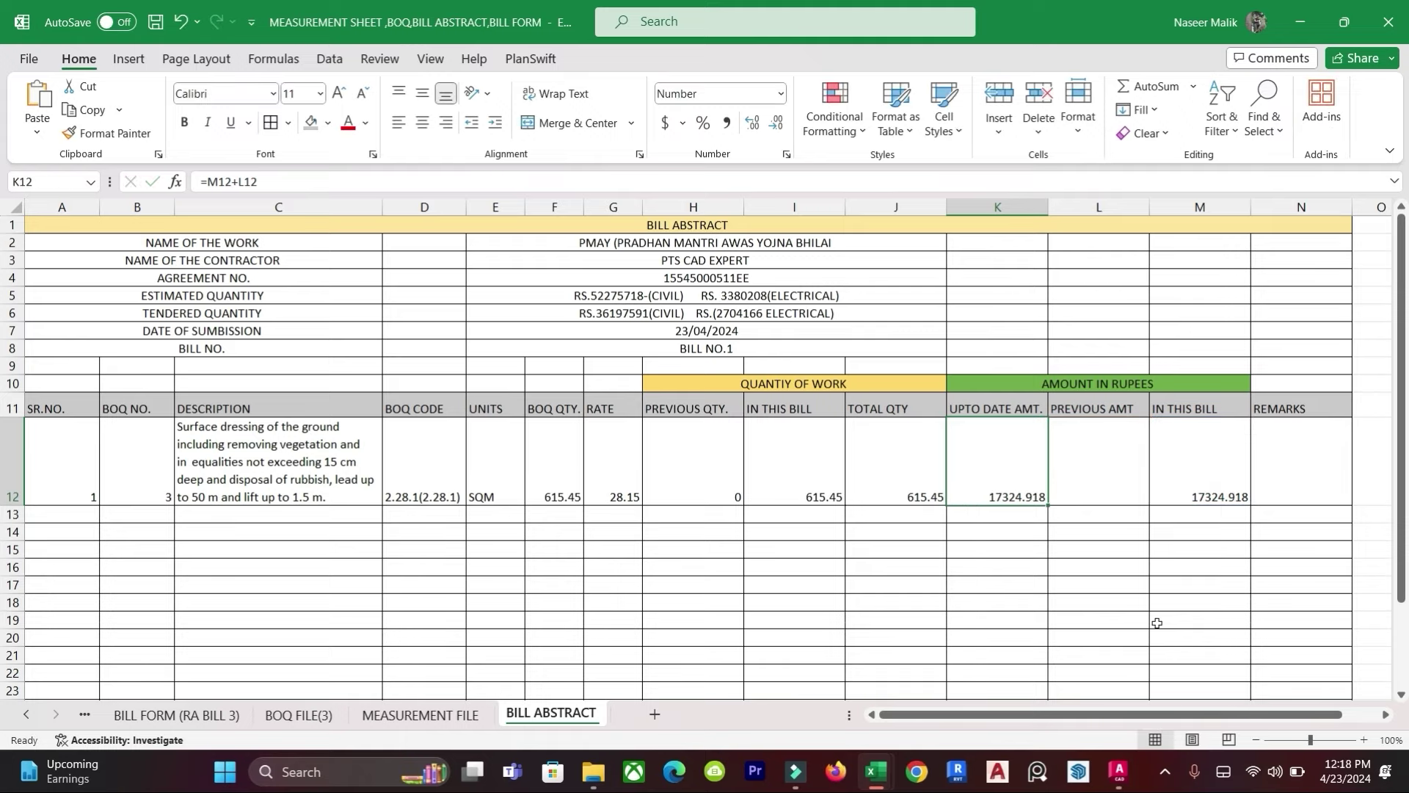
Step: Start the second item row by entering serial number 2 in A13
{"action": "left_click", "coordinate": [73, 512]}
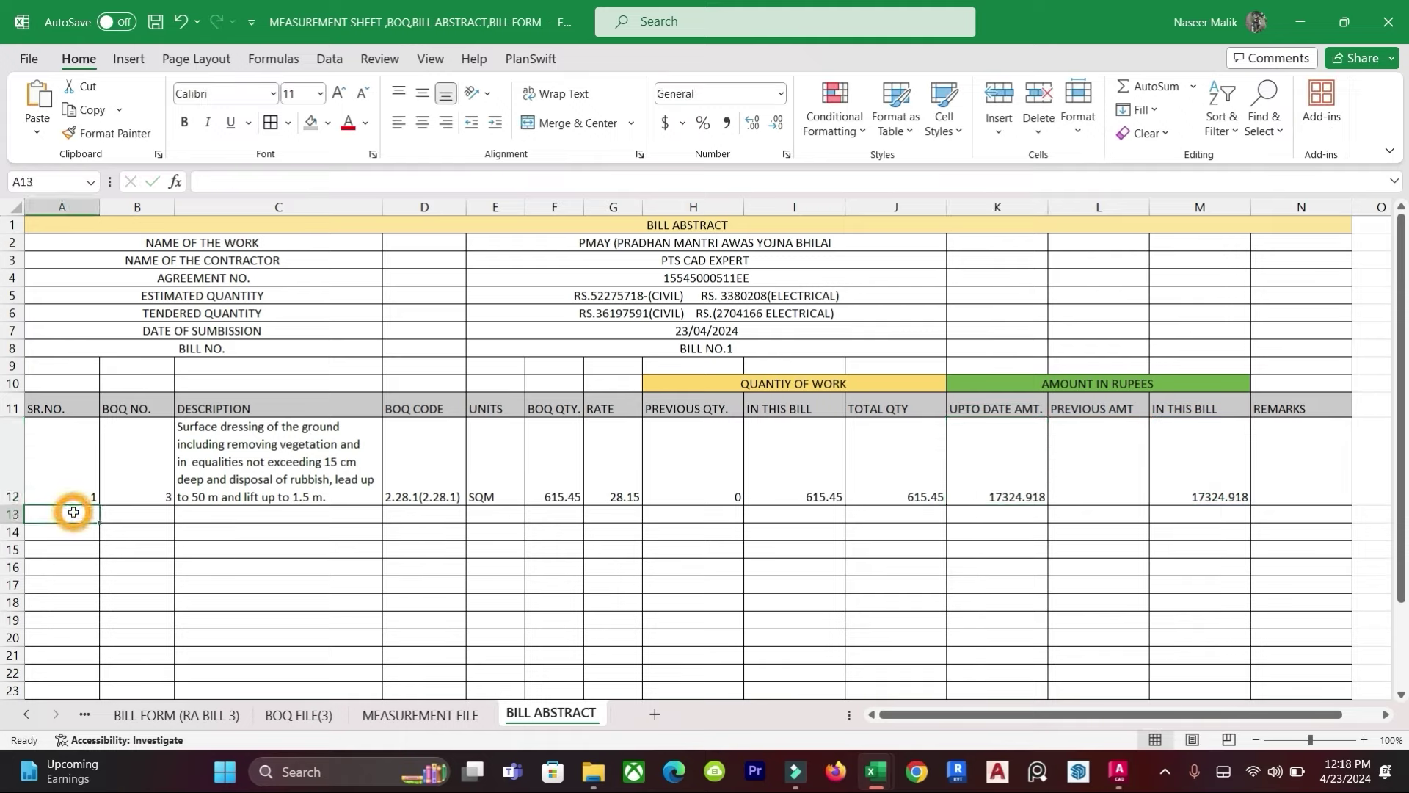
{"action": "type", "text": "2"}
{"action": "key", "text": "Tab"}
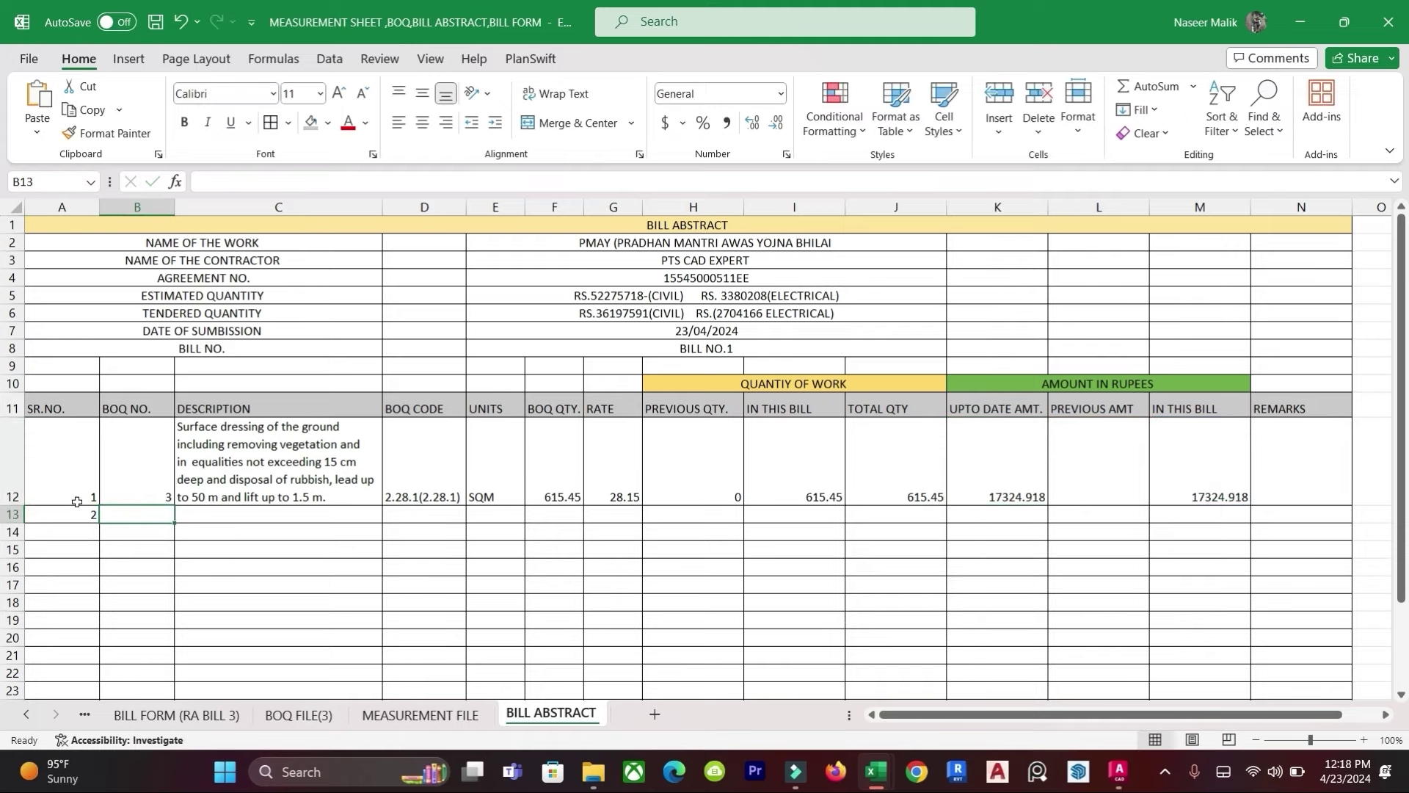
Step: Examine the excavation item's total in the MEASUREMENT FILE sheet and its description in the BOQ FILE(3) sheet
{"action": "left_click", "coordinate": [297, 716]}
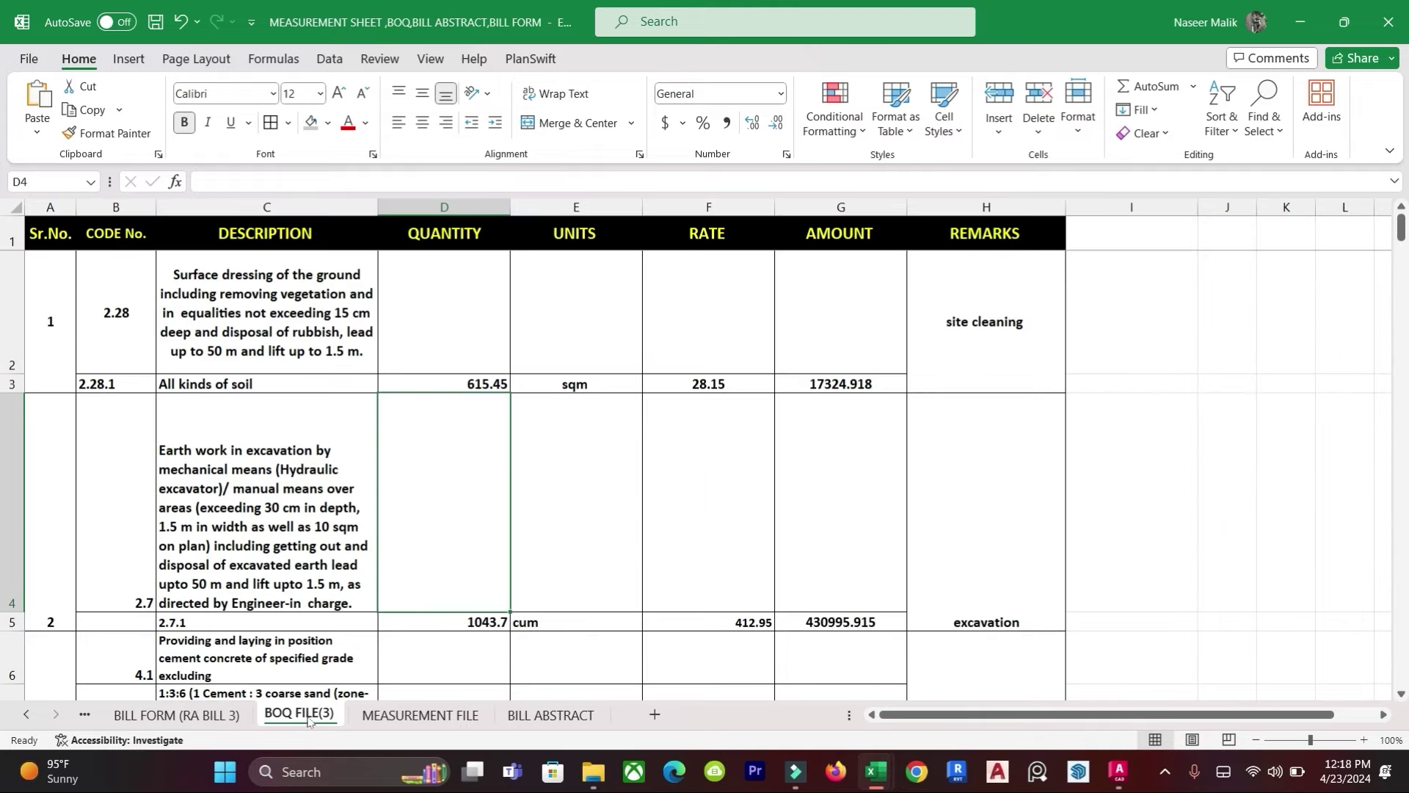
{"action": "left_click", "coordinate": [420, 715]}
{"action": "scroll", "coordinate": [494, 401], "scroll_direction": "up", "scroll_amount": 13}
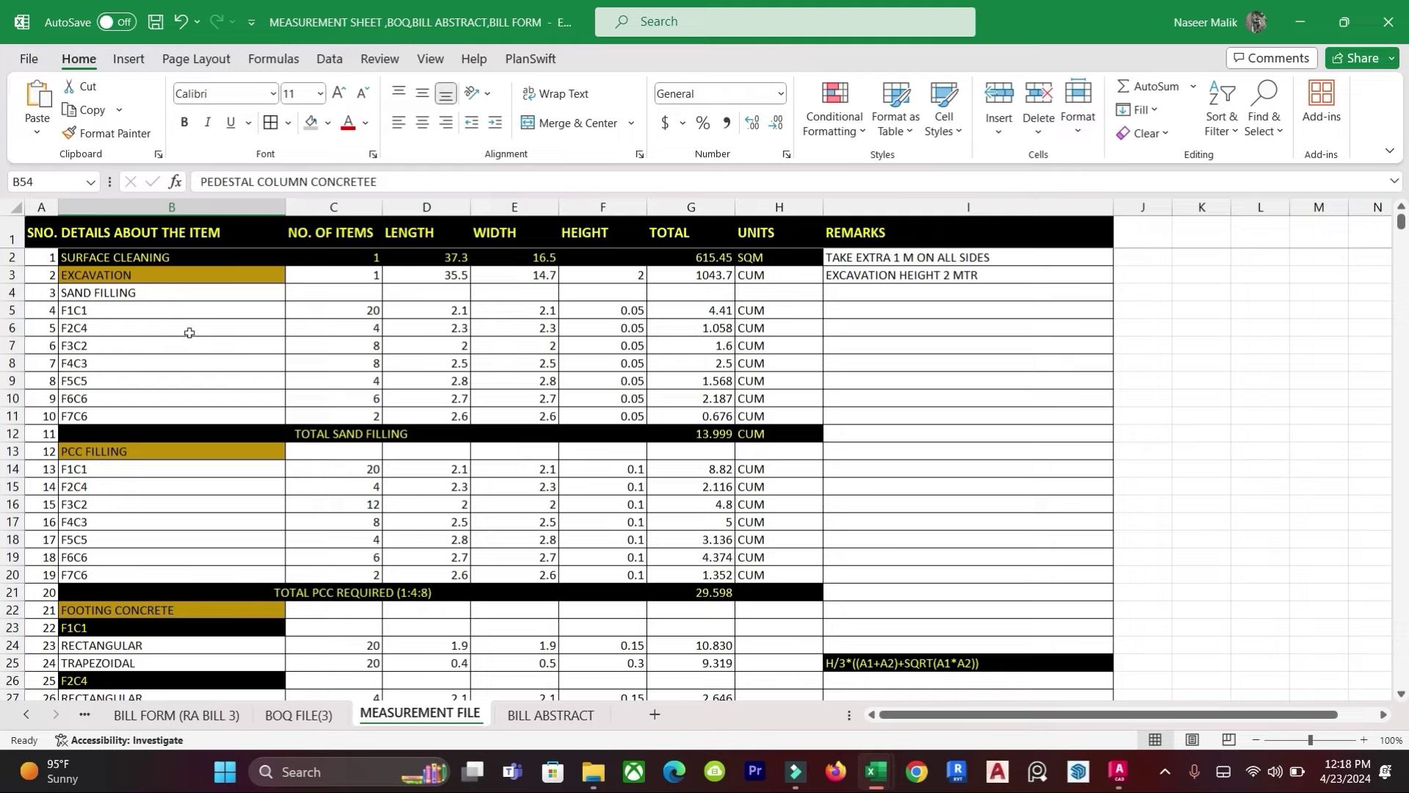
{"action": "left_click", "coordinate": [125, 275]}
{"action": "left_click", "coordinate": [708, 277]}
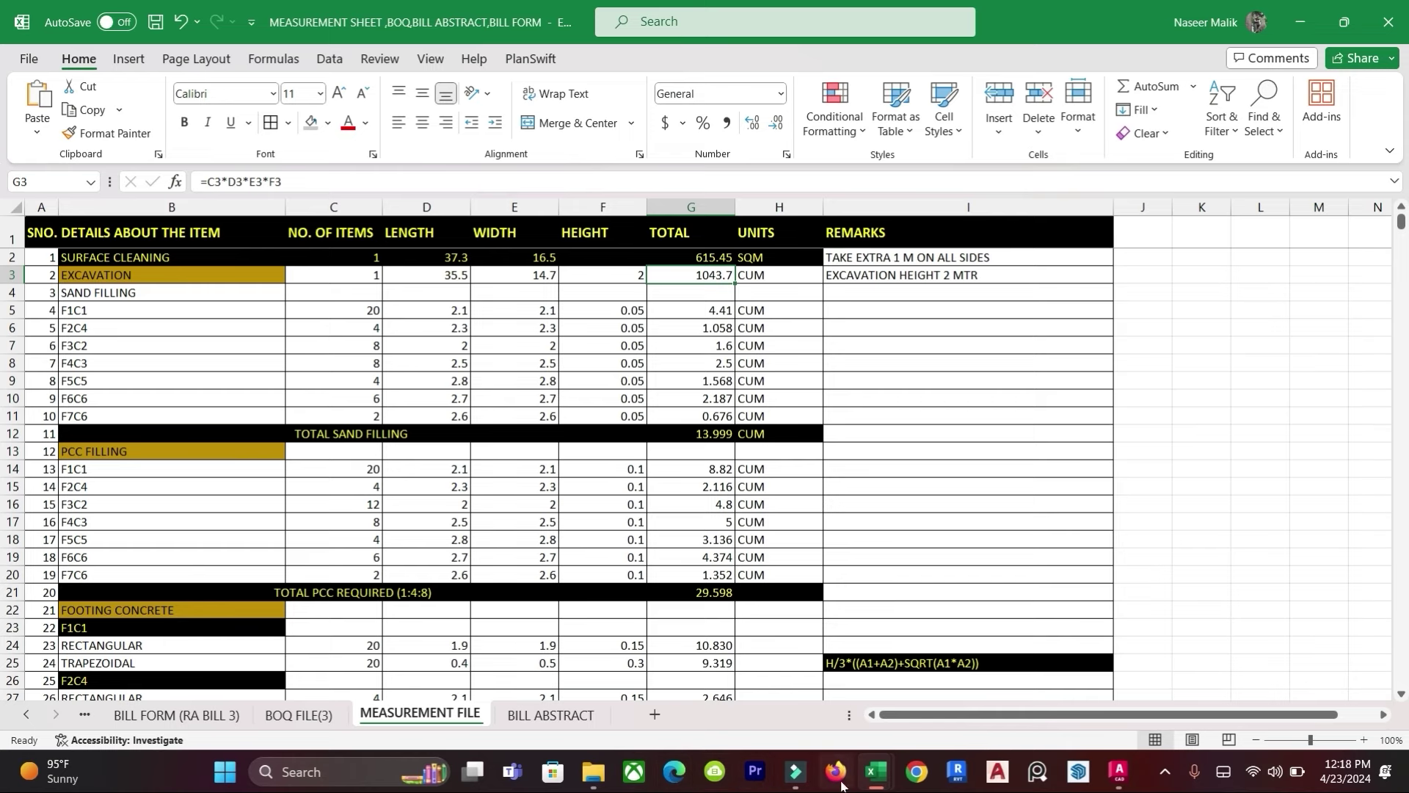
{"action": "left_click", "coordinate": [314, 714]}
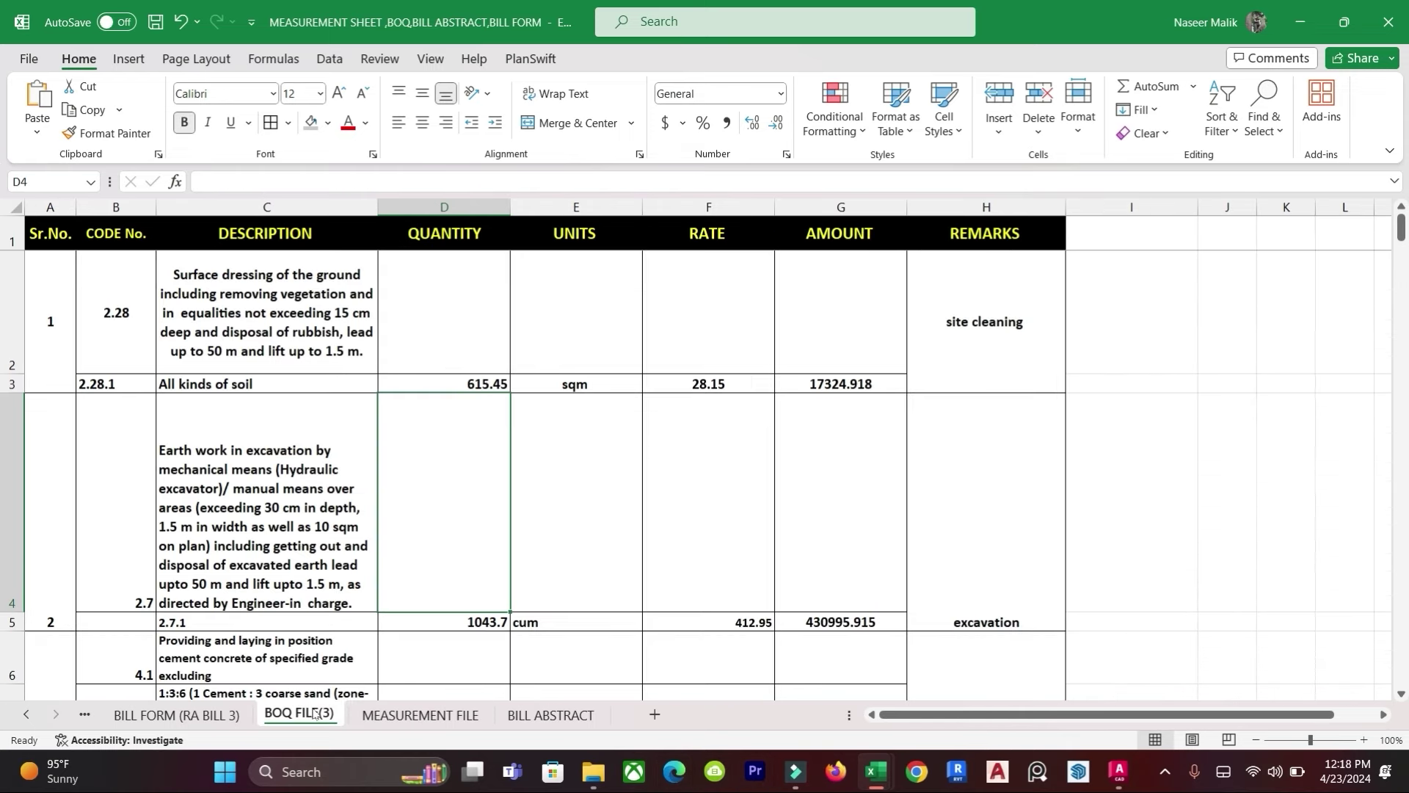
{"action": "left_click", "coordinate": [173, 444]}
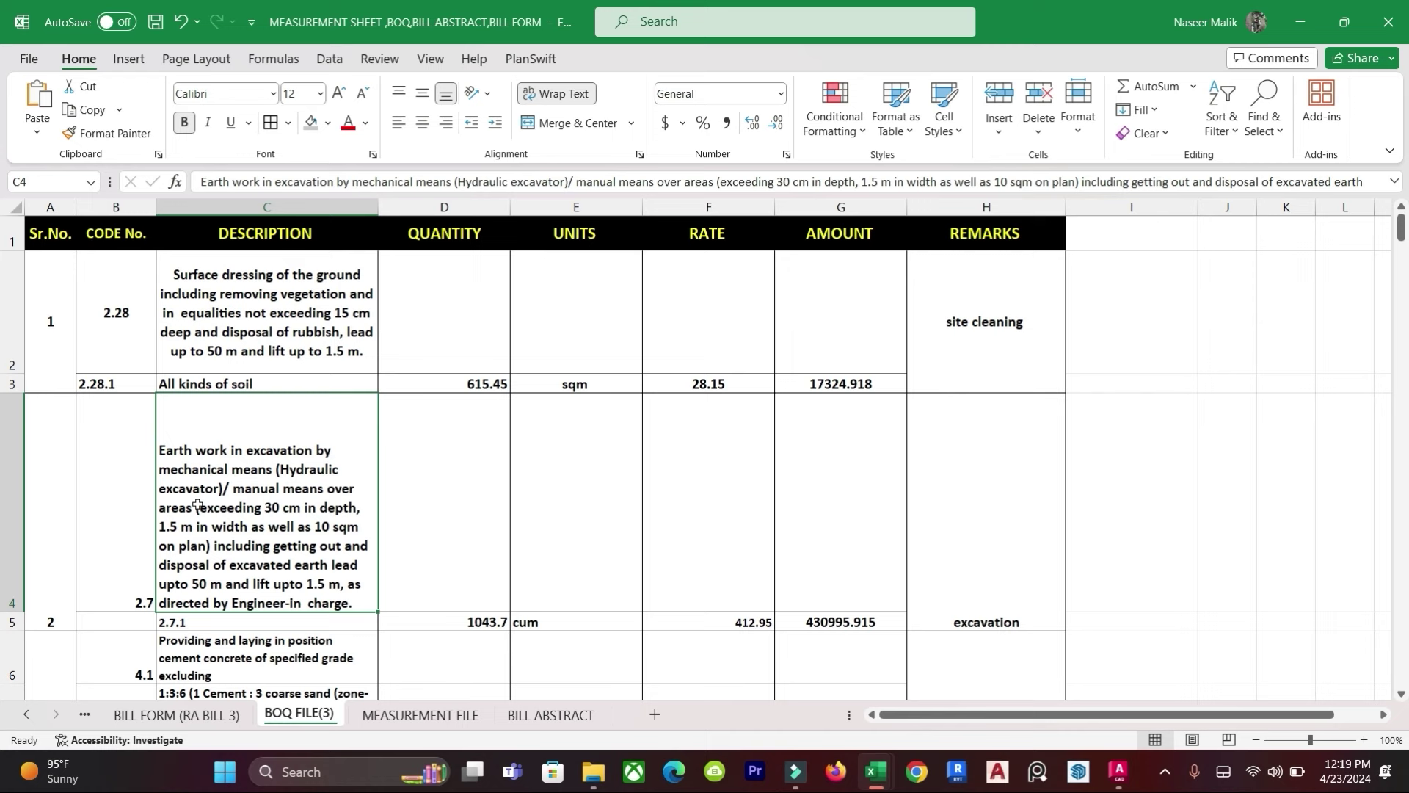
Step: Link the description cell C13 of the BILL ABSTRACT sheet to the excavation description in cell C4 of BOQ FILE(3)
{"action": "left_click", "coordinate": [550, 715]}
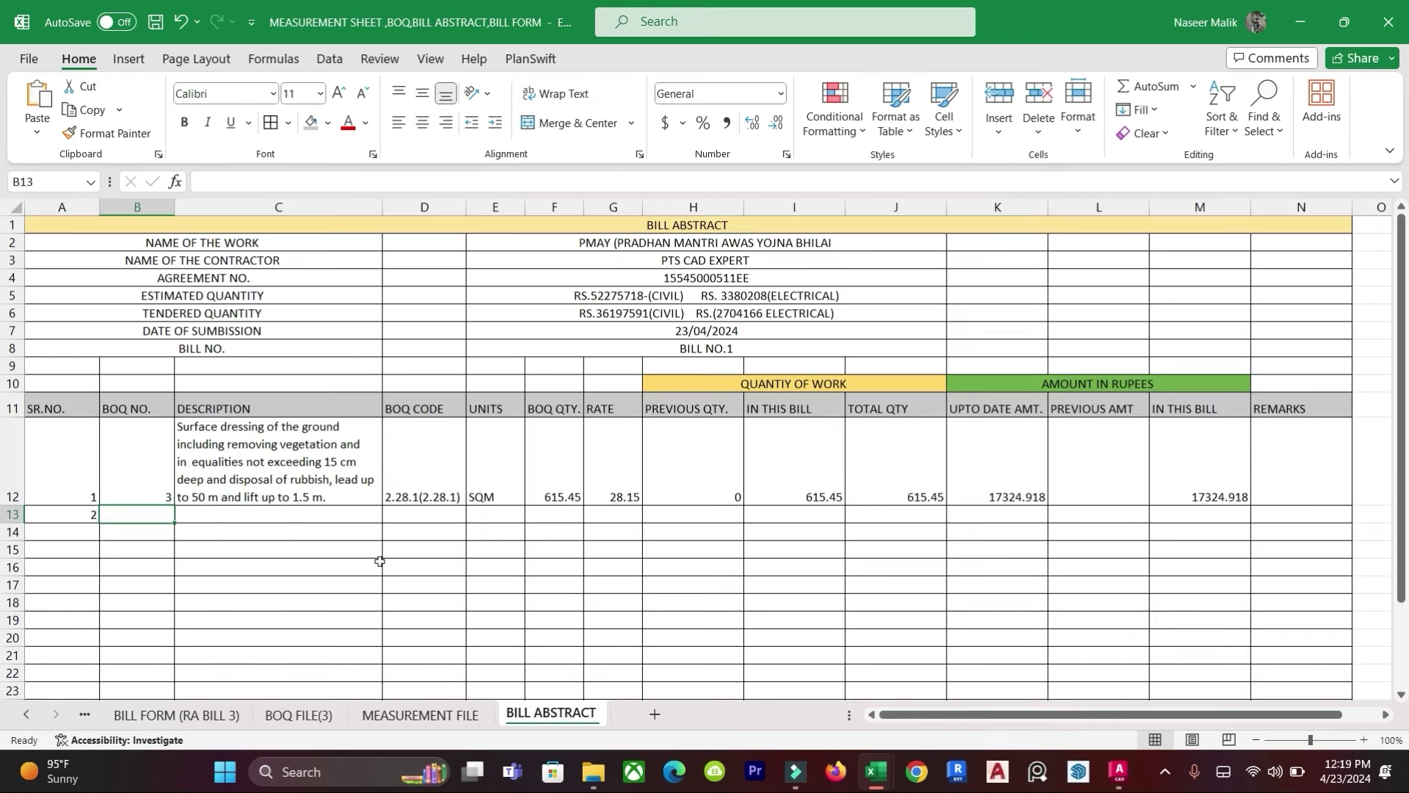
{"action": "left_click", "coordinate": [235, 520]}
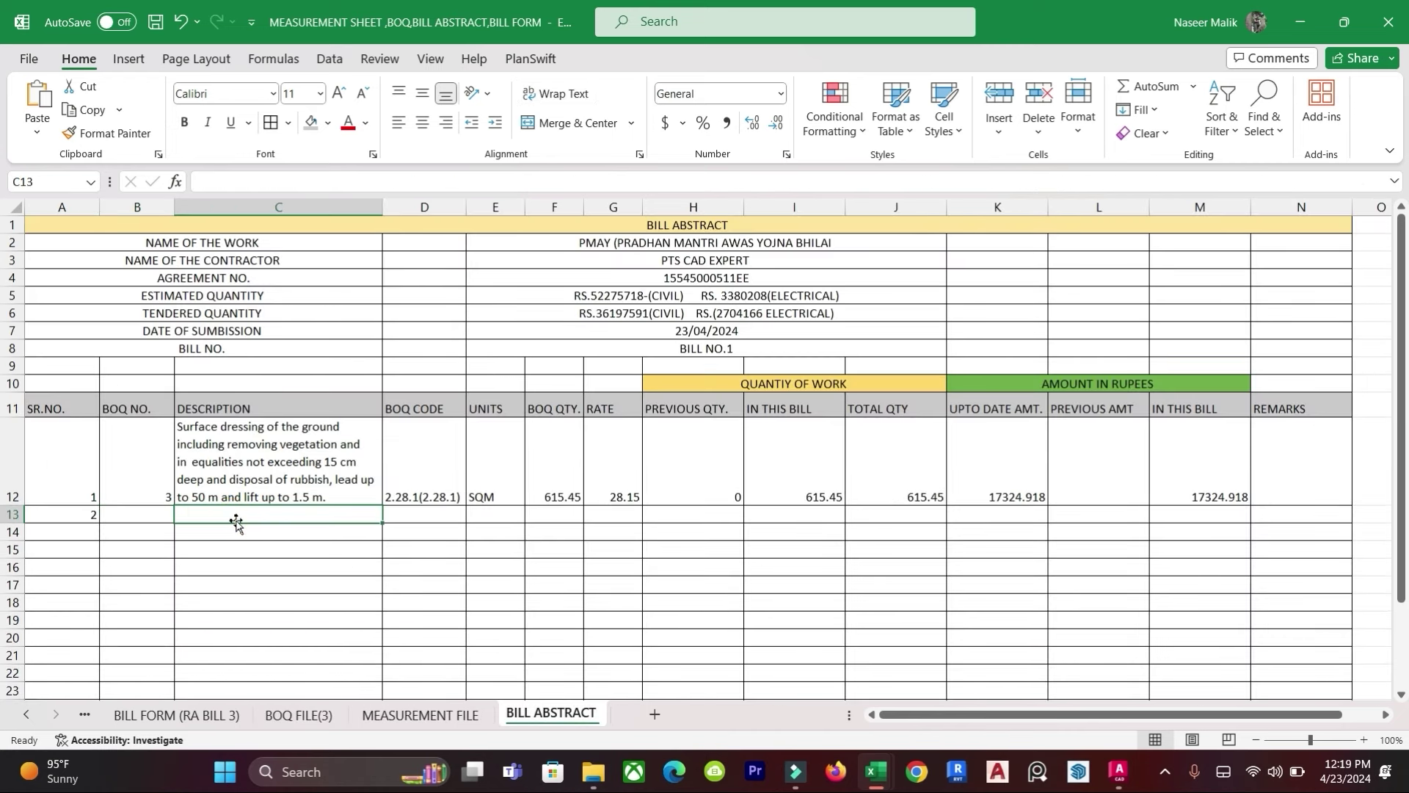
{"action": "type", "text": "="}
{"action": "left_click", "coordinate": [298, 714]}
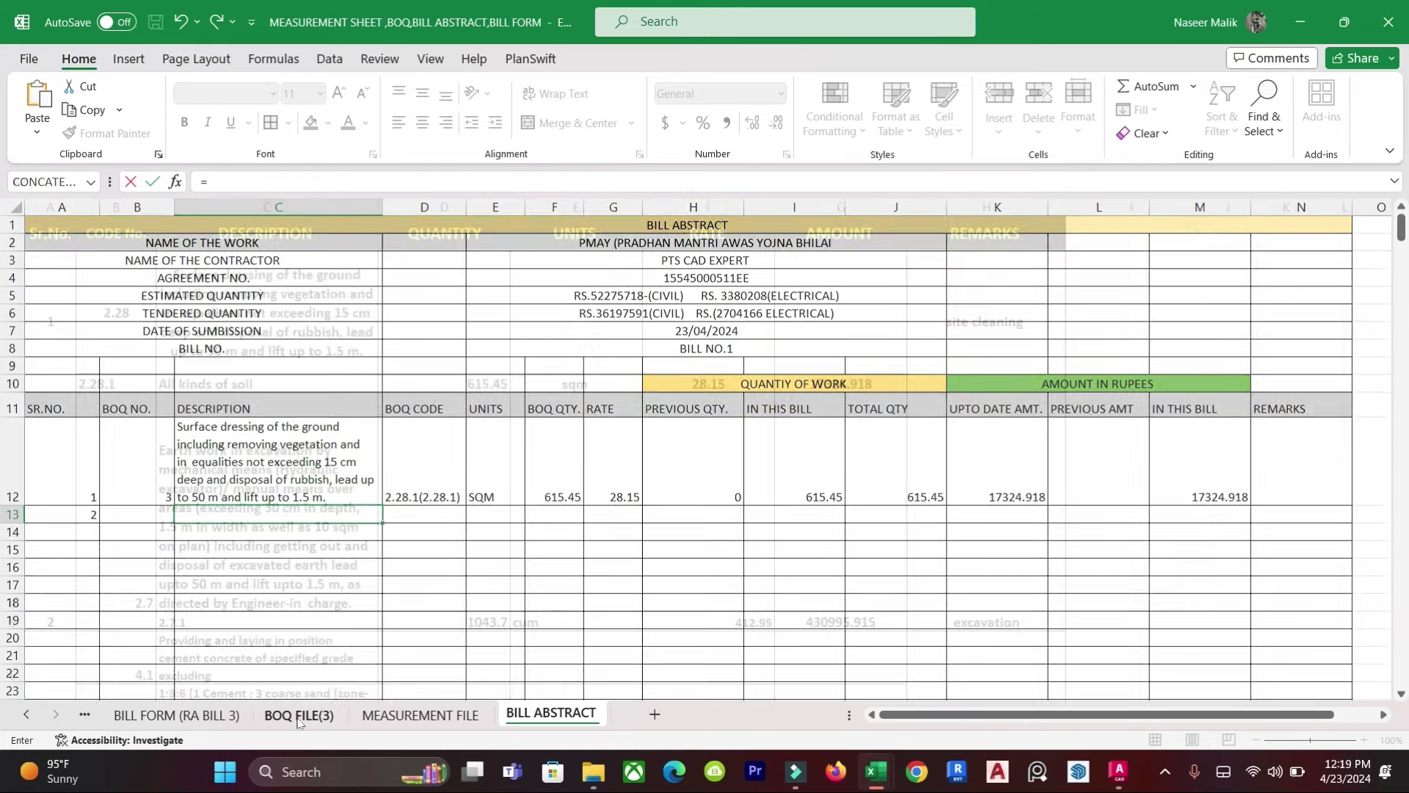
{"action": "left_click", "coordinate": [267, 545]}
{"action": "key", "text": "Return"}
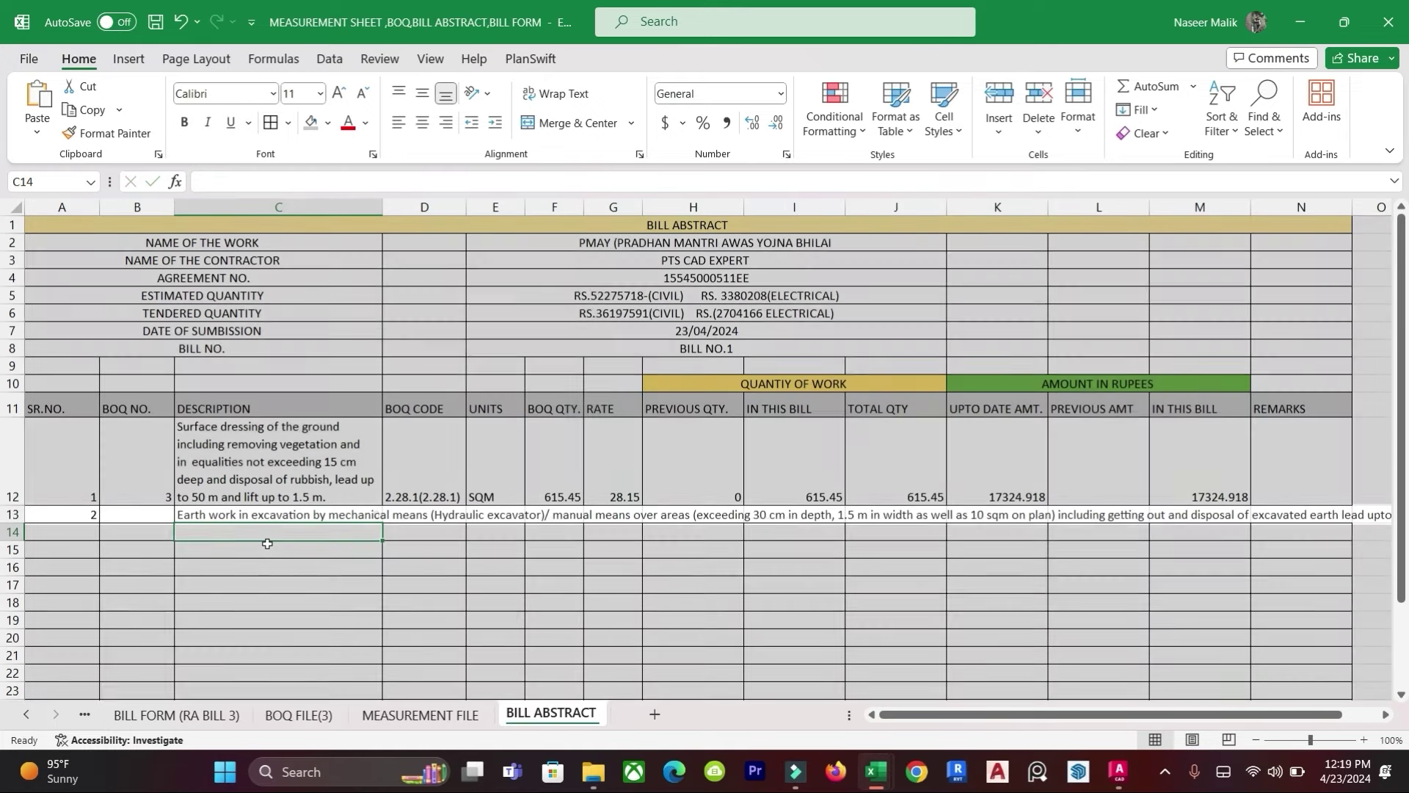
{"action": "left_click", "coordinate": [397, 620]}
Step: Wrap the text of the excavation description in C13
{"action": "left_click", "coordinate": [284, 517]}
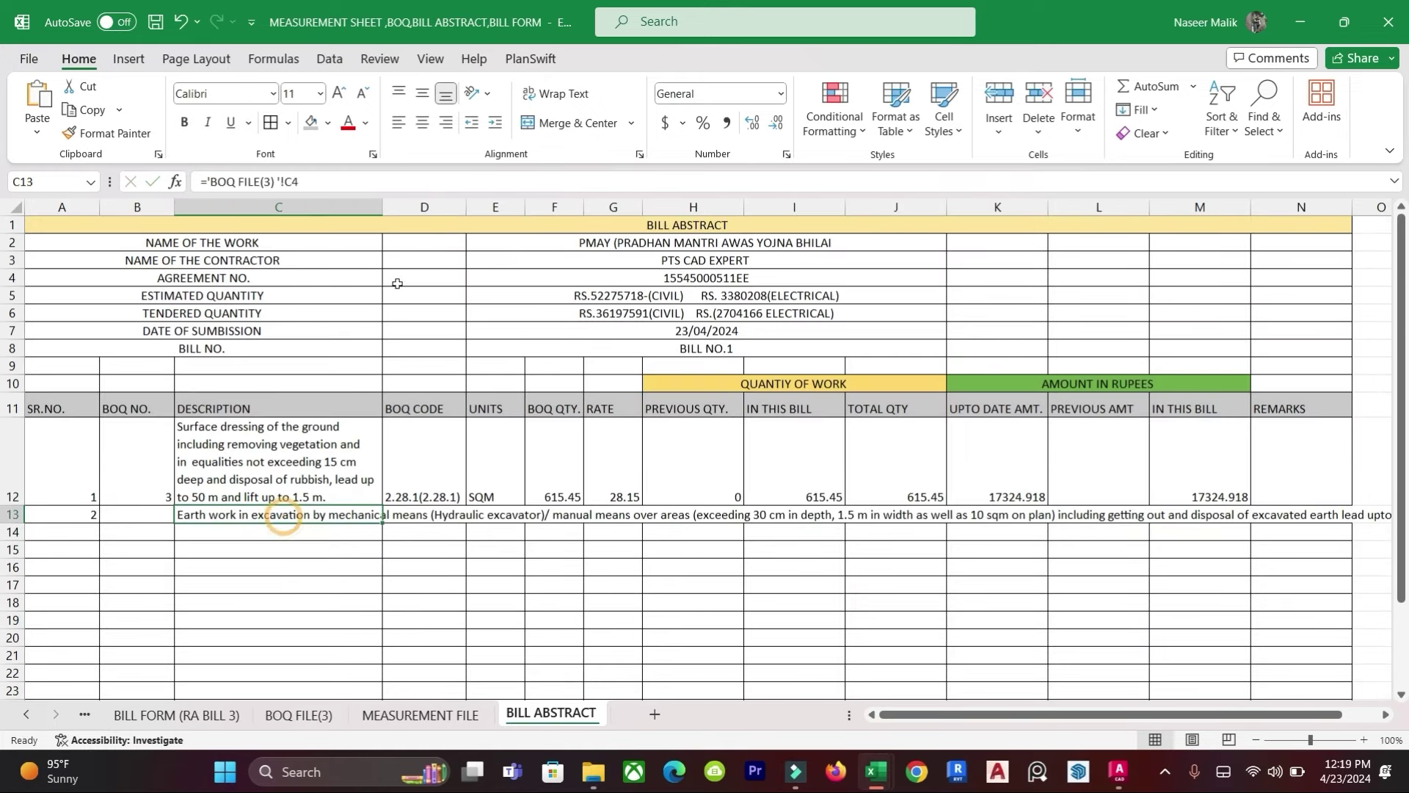
{"action": "left_click", "coordinate": [555, 93]}
{"action": "left_click_drag", "start_coordinate": [590, 448], "coordinate": [558, 449]}
{"action": "left_click", "coordinate": [194, 575]}
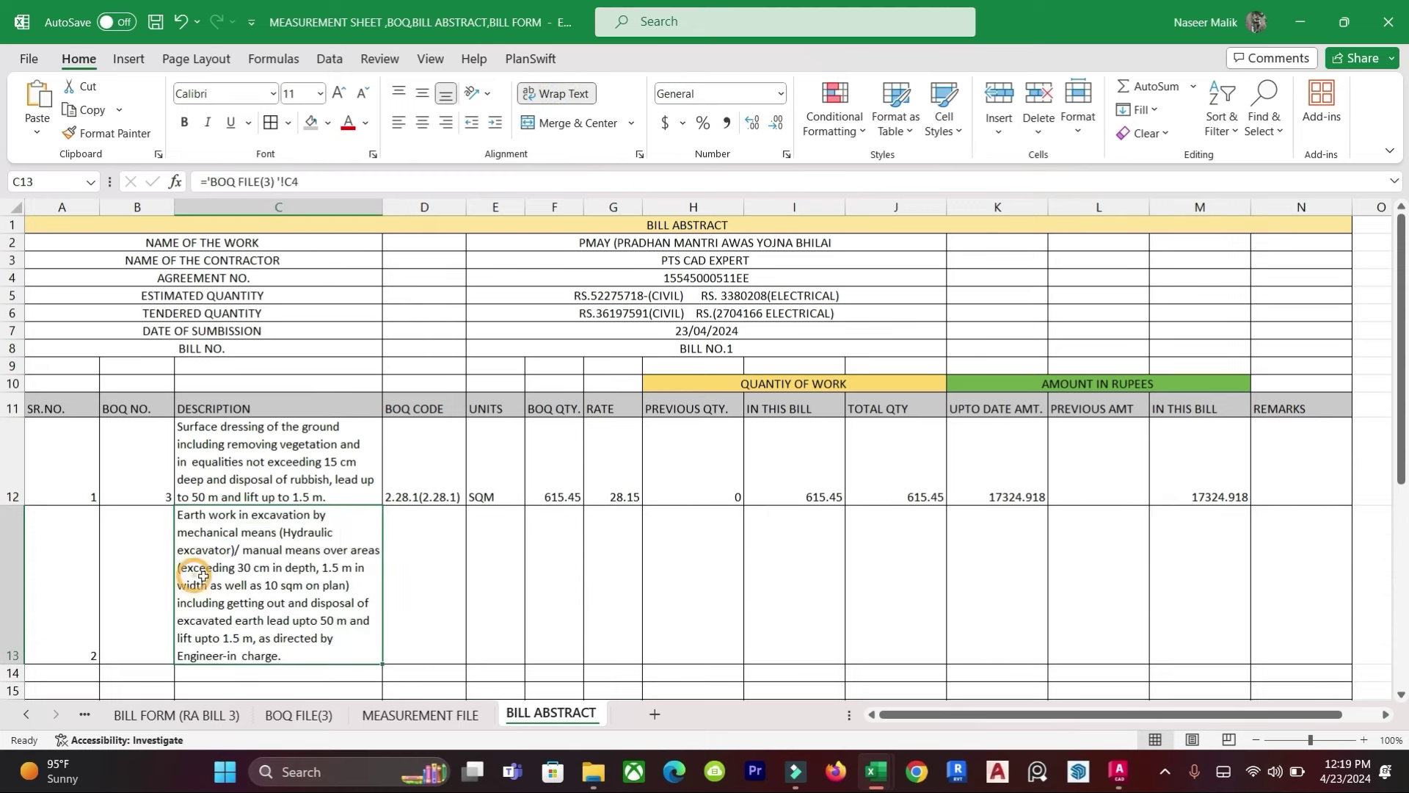
Step: Widen the description column C slightly and shorten row 13 to fit its wrapped text
{"action": "scroll", "coordinate": [194, 575], "scroll_direction": "down", "scroll_amount": 1}
{"action": "left_click_drag", "start_coordinate": [383, 207], "coordinate": [402, 206]}
{"action": "left_click", "coordinate": [457, 529]}
{"action": "left_click_drag", "start_coordinate": [13, 619], "coordinate": [11, 593]}
{"action": "left_click", "coordinate": [606, 569]}
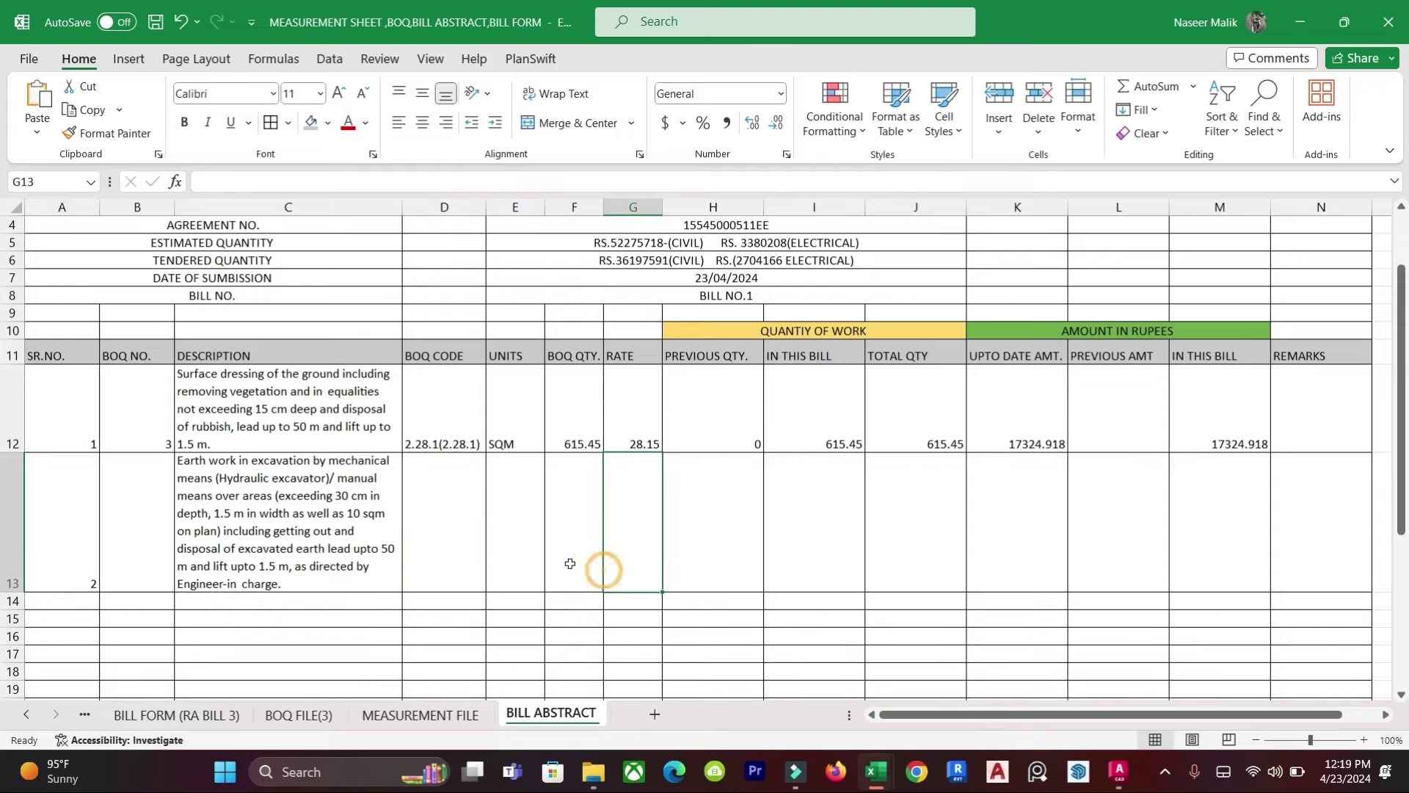
Step: Look up the excavation item's code in the BOQ FILE(3) sheet and enter 2.7(2.7.1) in the BOQ No. cell B13
{"action": "left_click", "coordinate": [132, 513]}
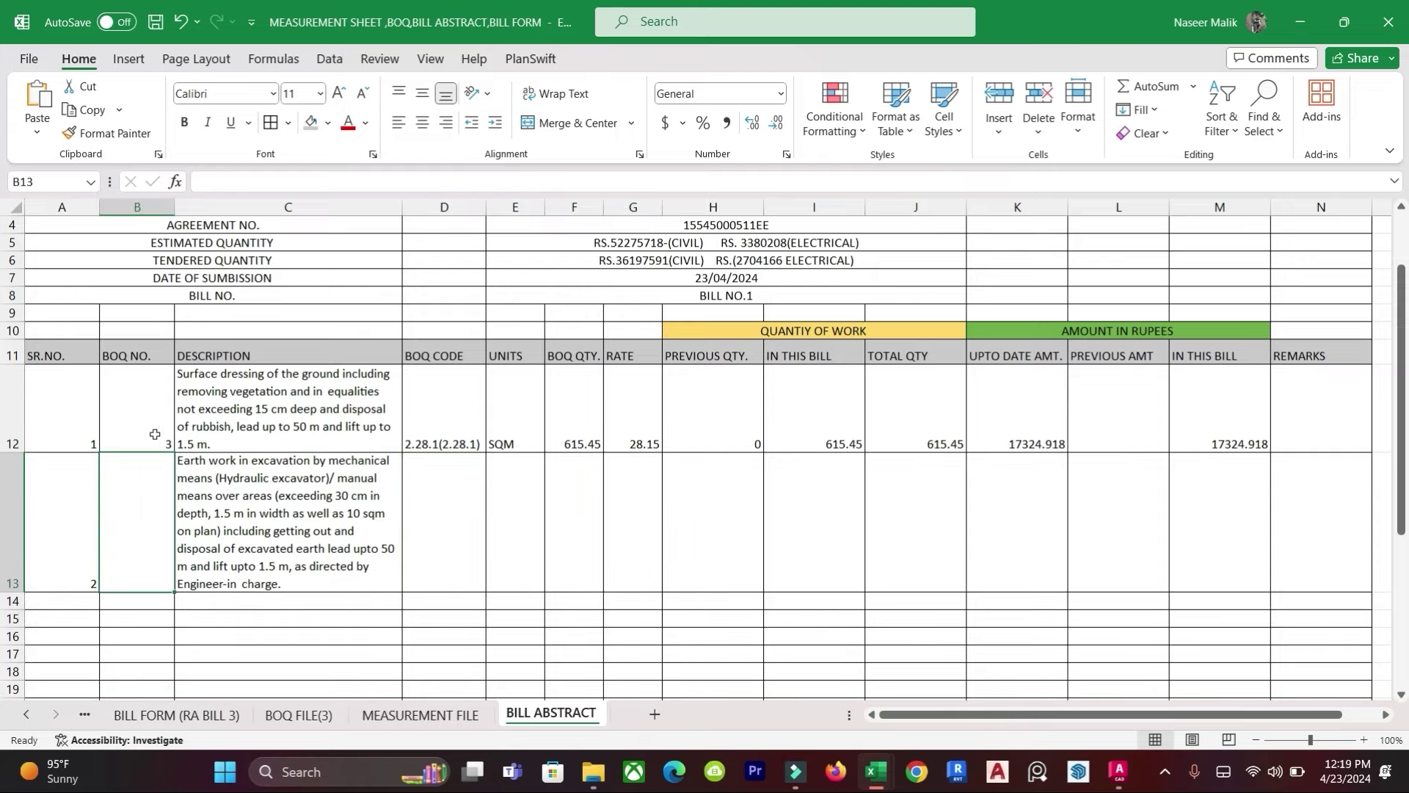
{"action": "left_click", "coordinate": [284, 716]}
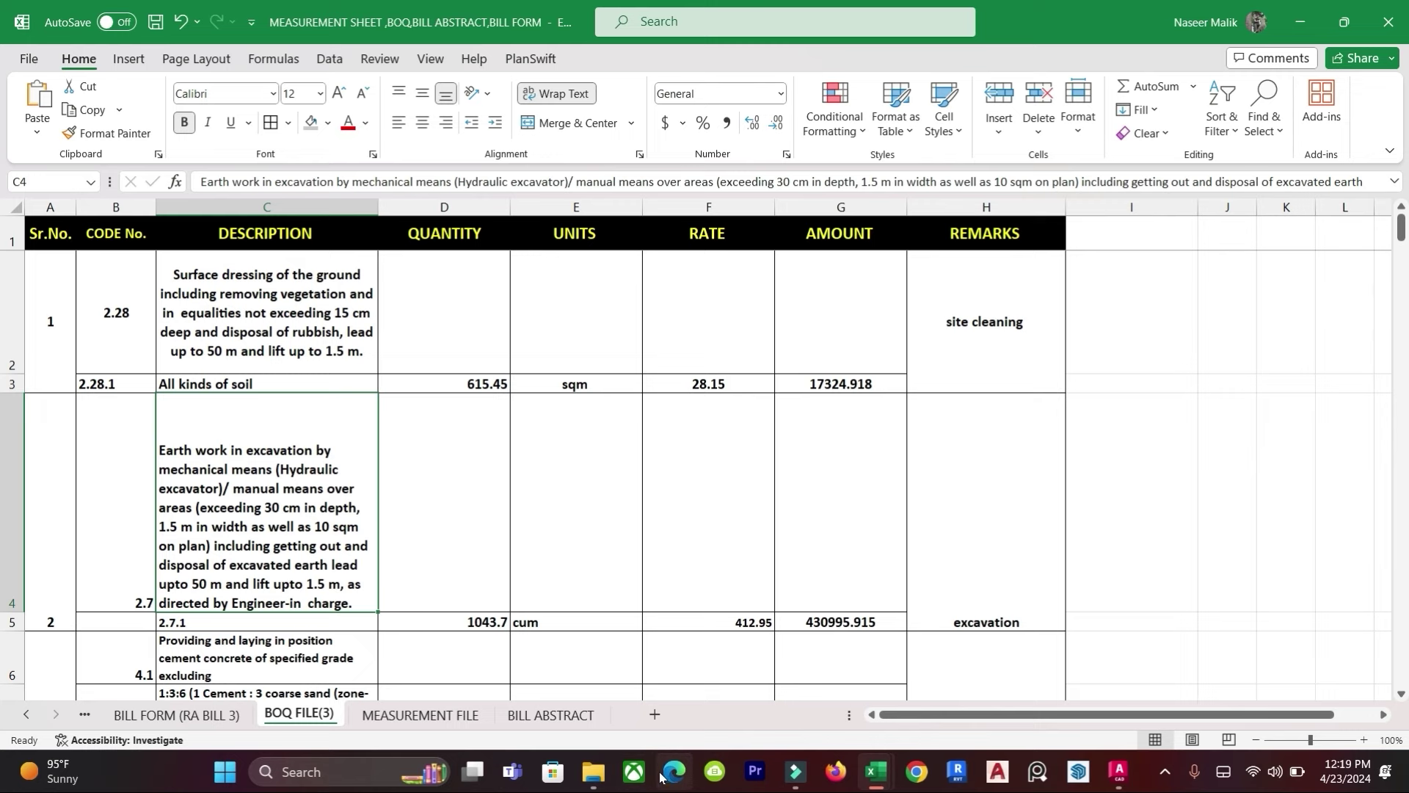
{"action": "left_click", "coordinate": [551, 715]}
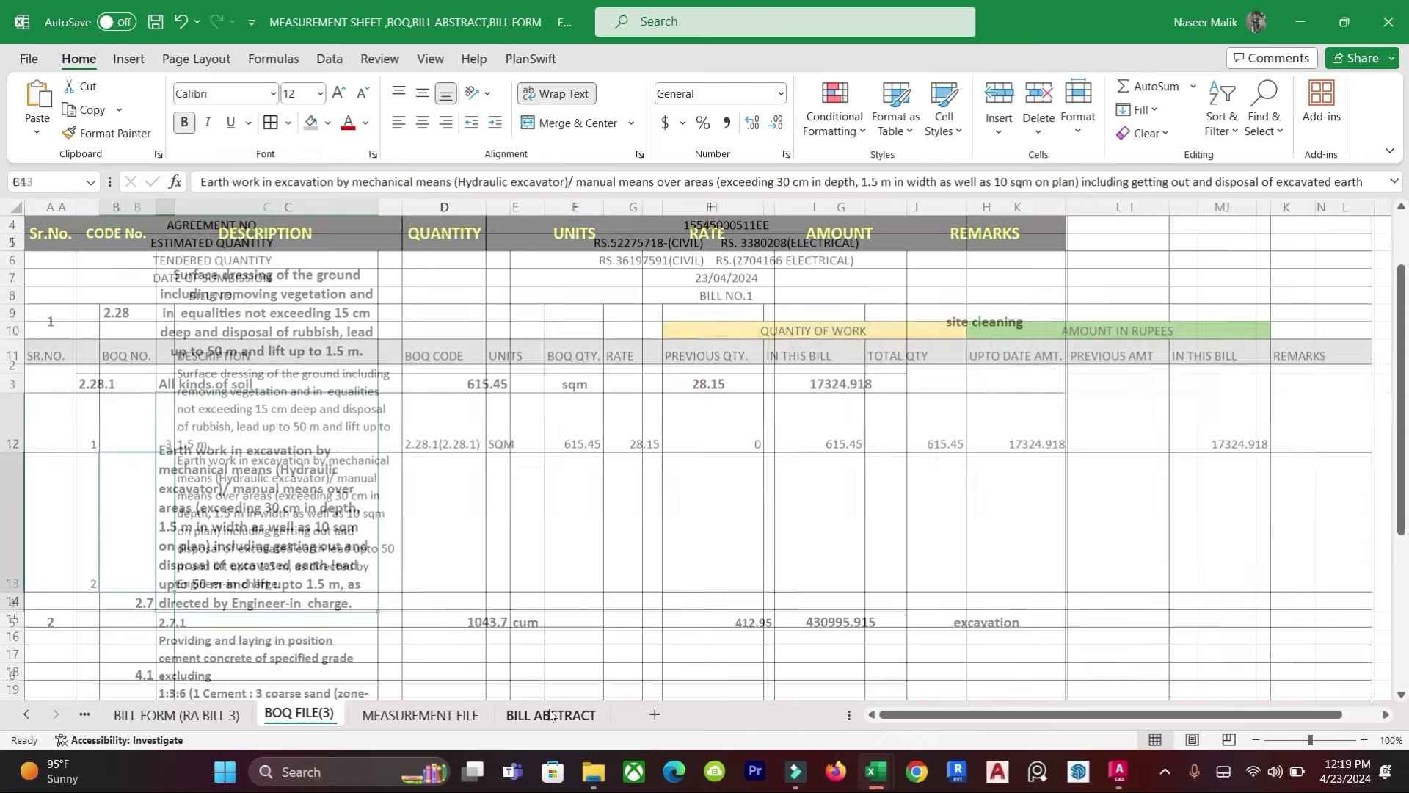
{"action": "left_click", "coordinate": [133, 562]}
{"action": "type", "text": "2.7(2.7.1"}
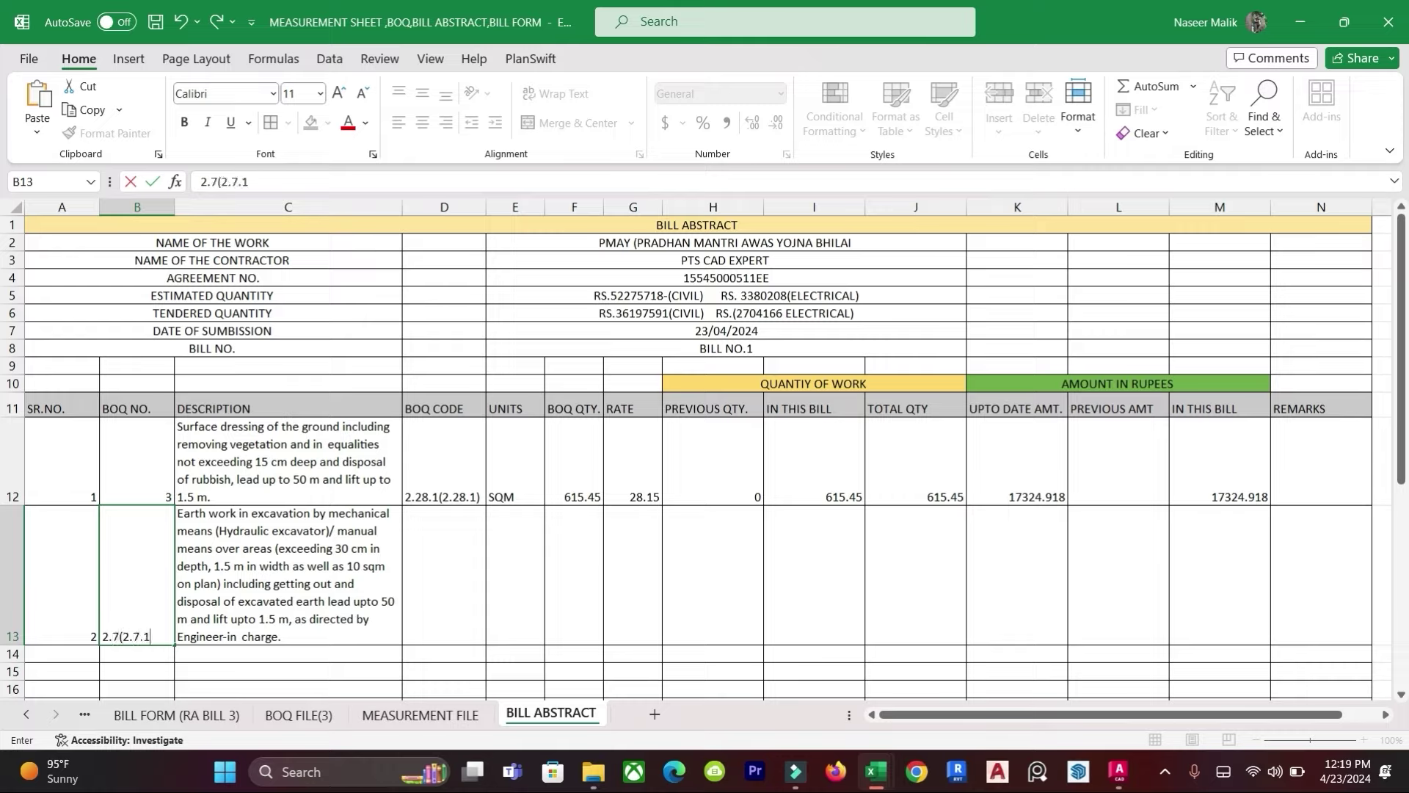
{"action": "key", "text": "Return"}
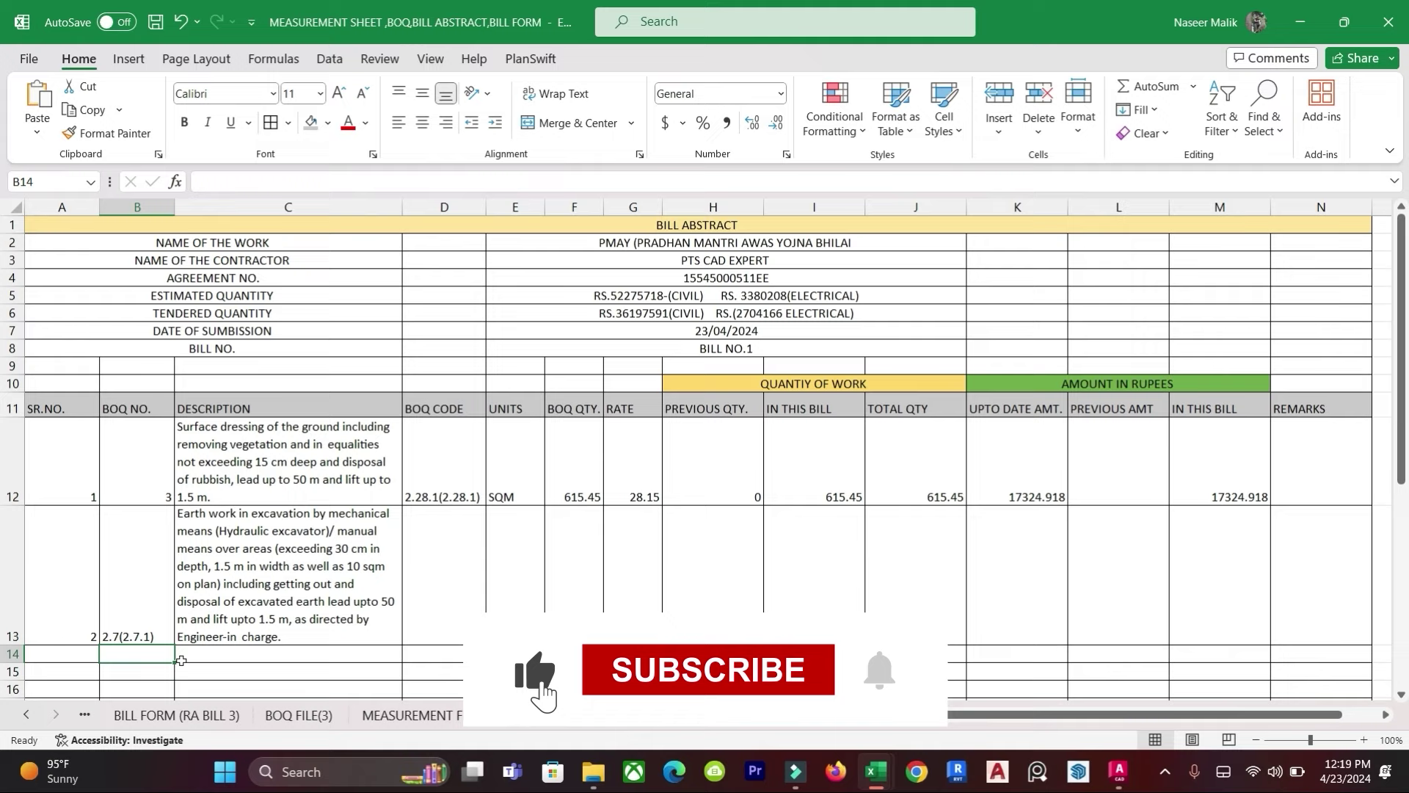
Step: Replace the excavation item's BOQ No. in cell B13 with 3
{"action": "key", "text": "Up"}
{"action": "type", "text": "3"}
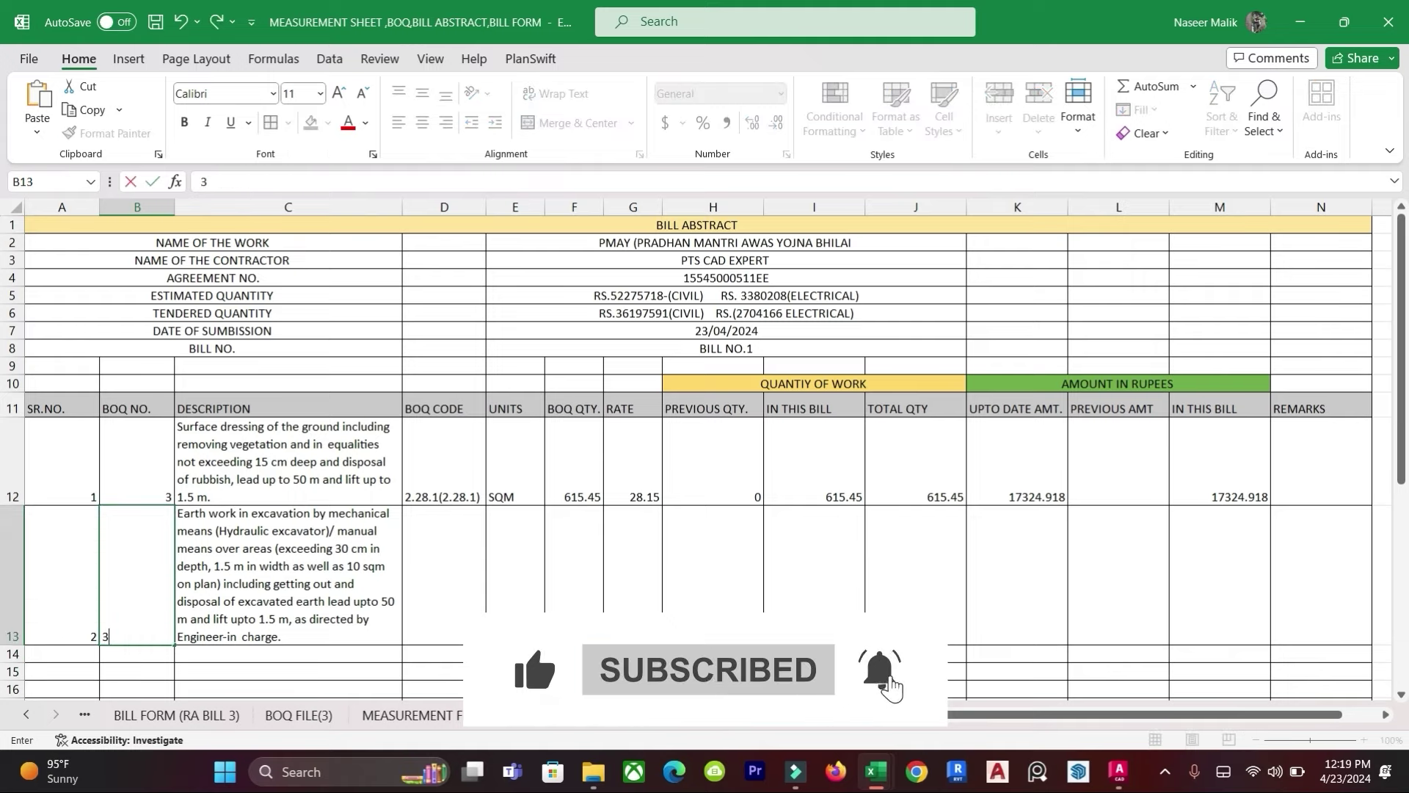
{"action": "key", "text": "Tab"}
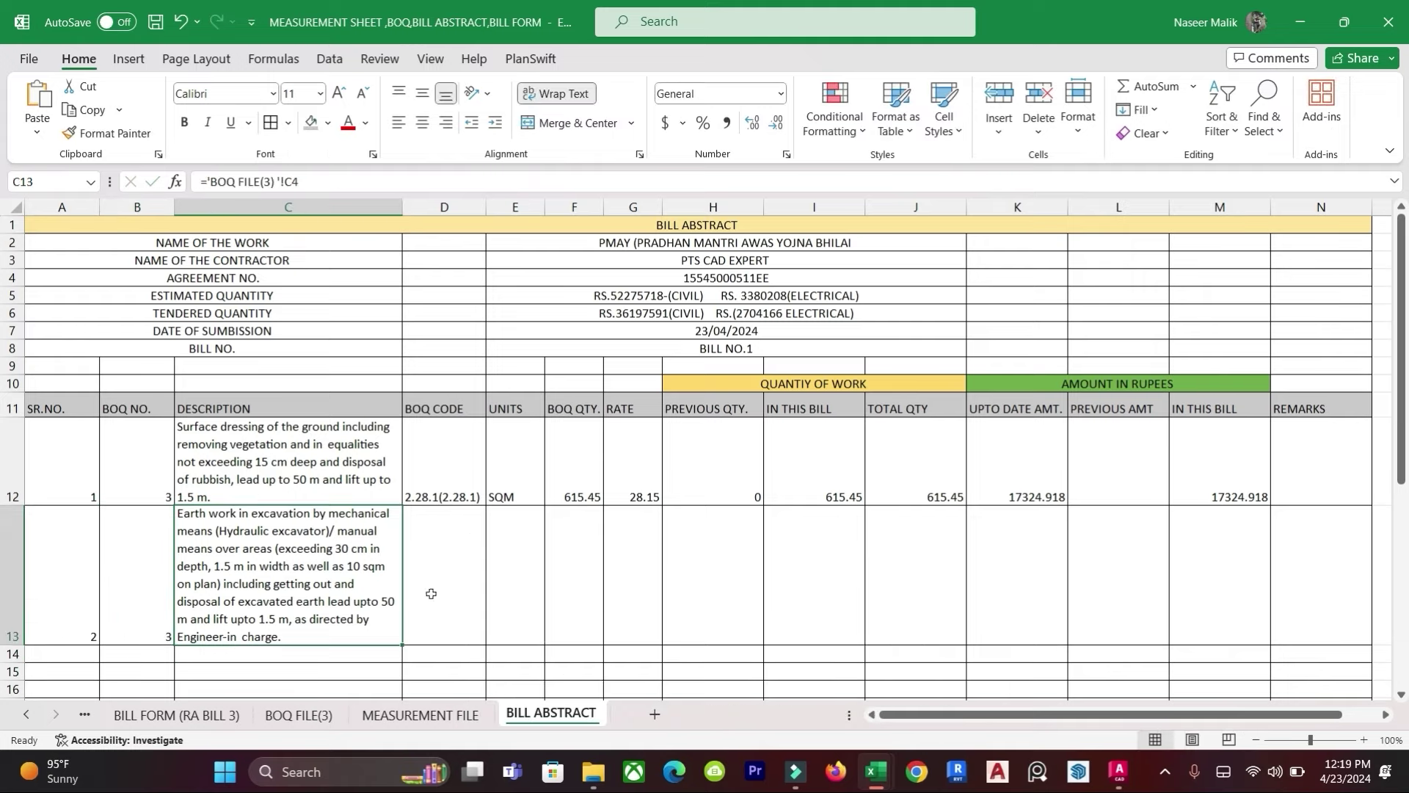
Step: Enter the BOQ code 2.7(2.7.1) in D13 and the unit CUM in E13 for the excavation item
{"action": "left_click", "coordinate": [431, 593]}
{"action": "type", "text": "2.7"}
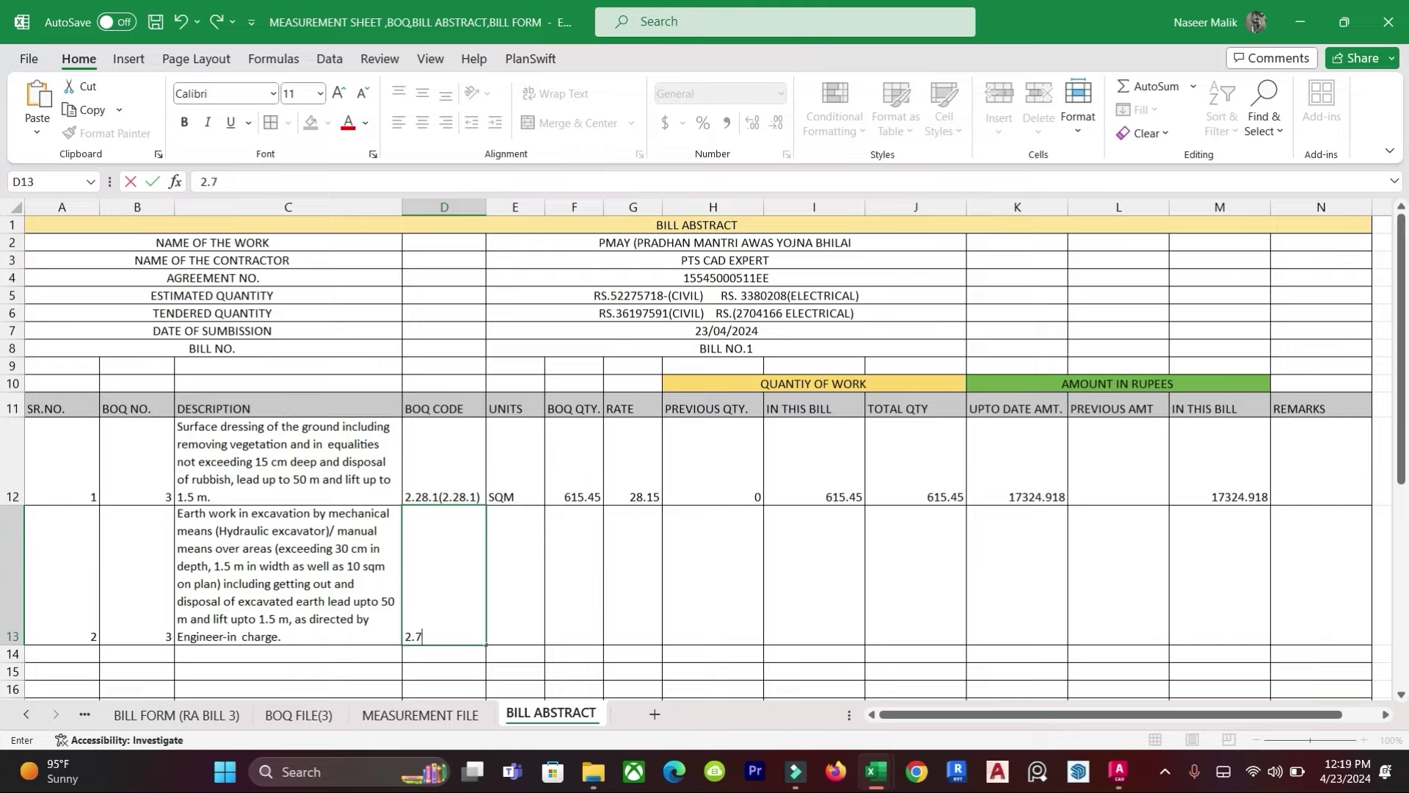
{"action": "type", "text": "(2.7.1)"}
{"action": "key", "text": "Tab"}
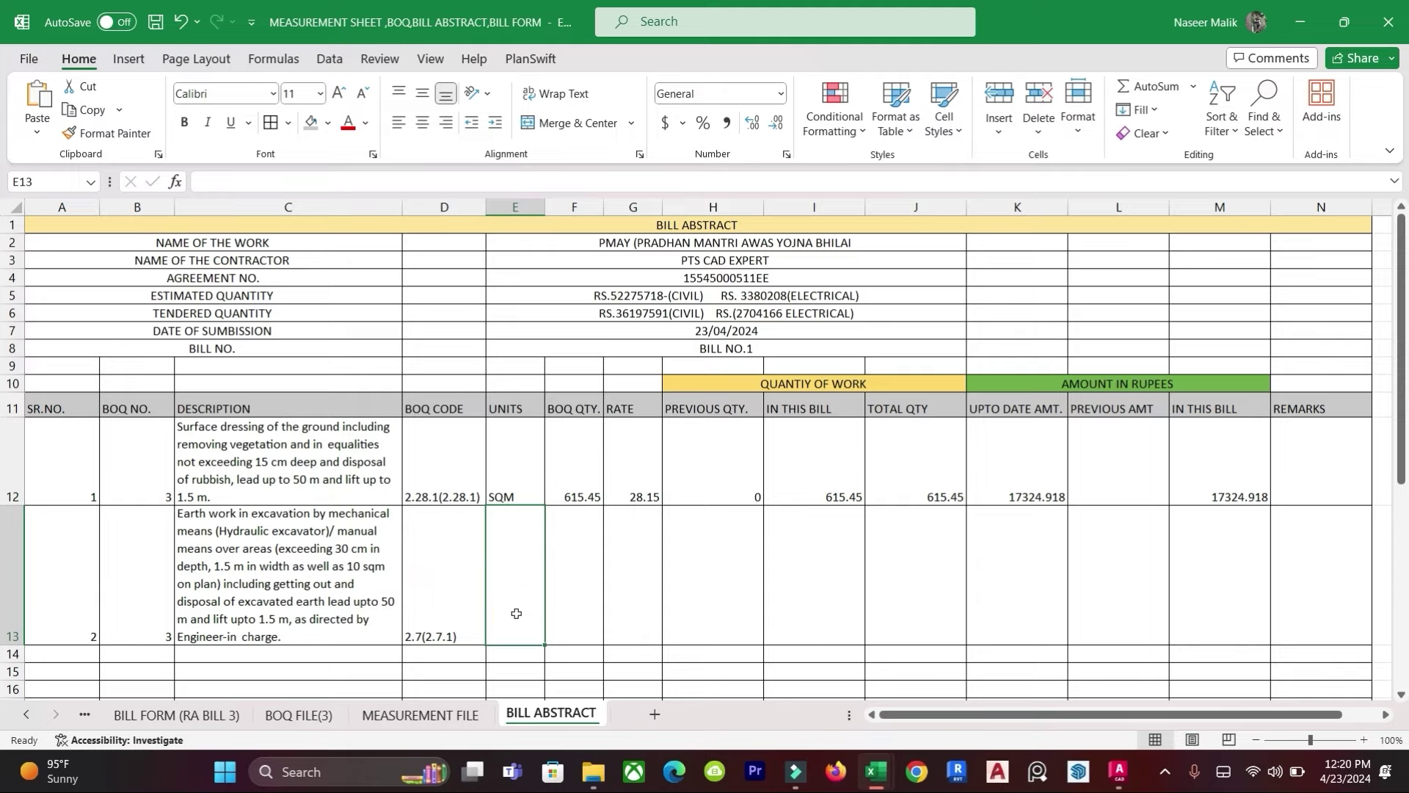
{"action": "type", "text": "CUM"}
{"action": "key", "text": "Tab"}
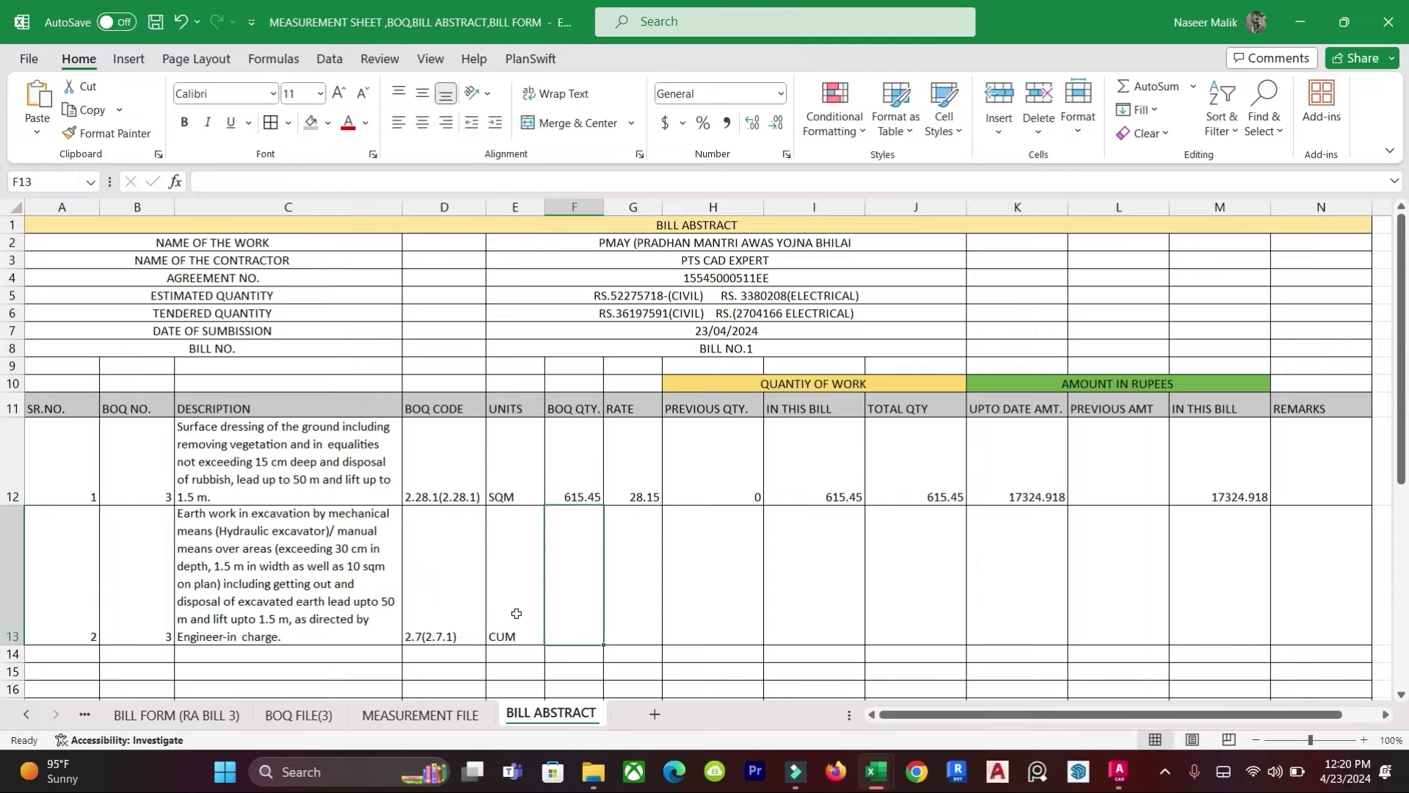
Step: Link the BOQ quantity cell F13 of the BILL ABSTRACT sheet to the excavation quantity in cell D5 of BOQ FILE(3)
{"action": "left_click", "coordinate": [298, 715]}
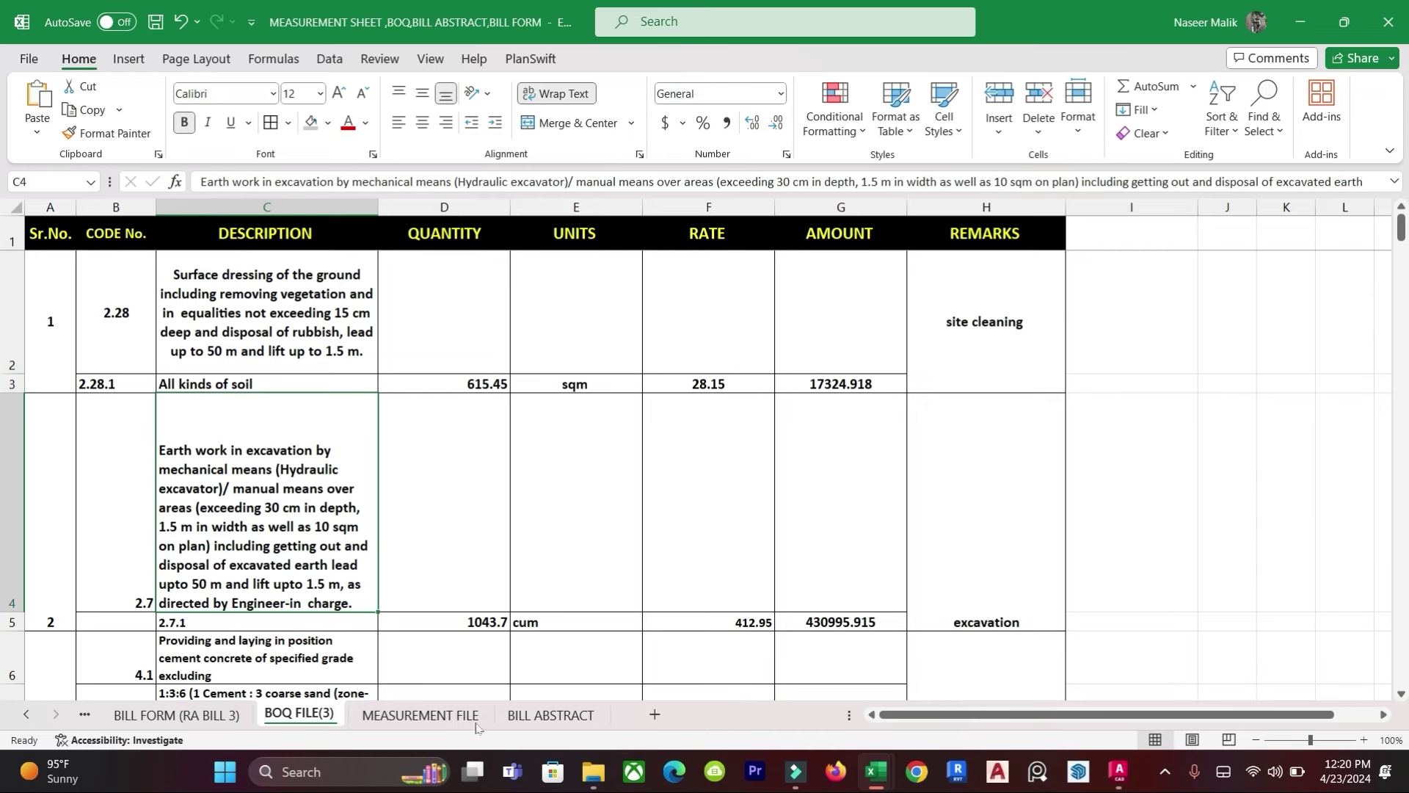
{"action": "left_click", "coordinate": [573, 712]}
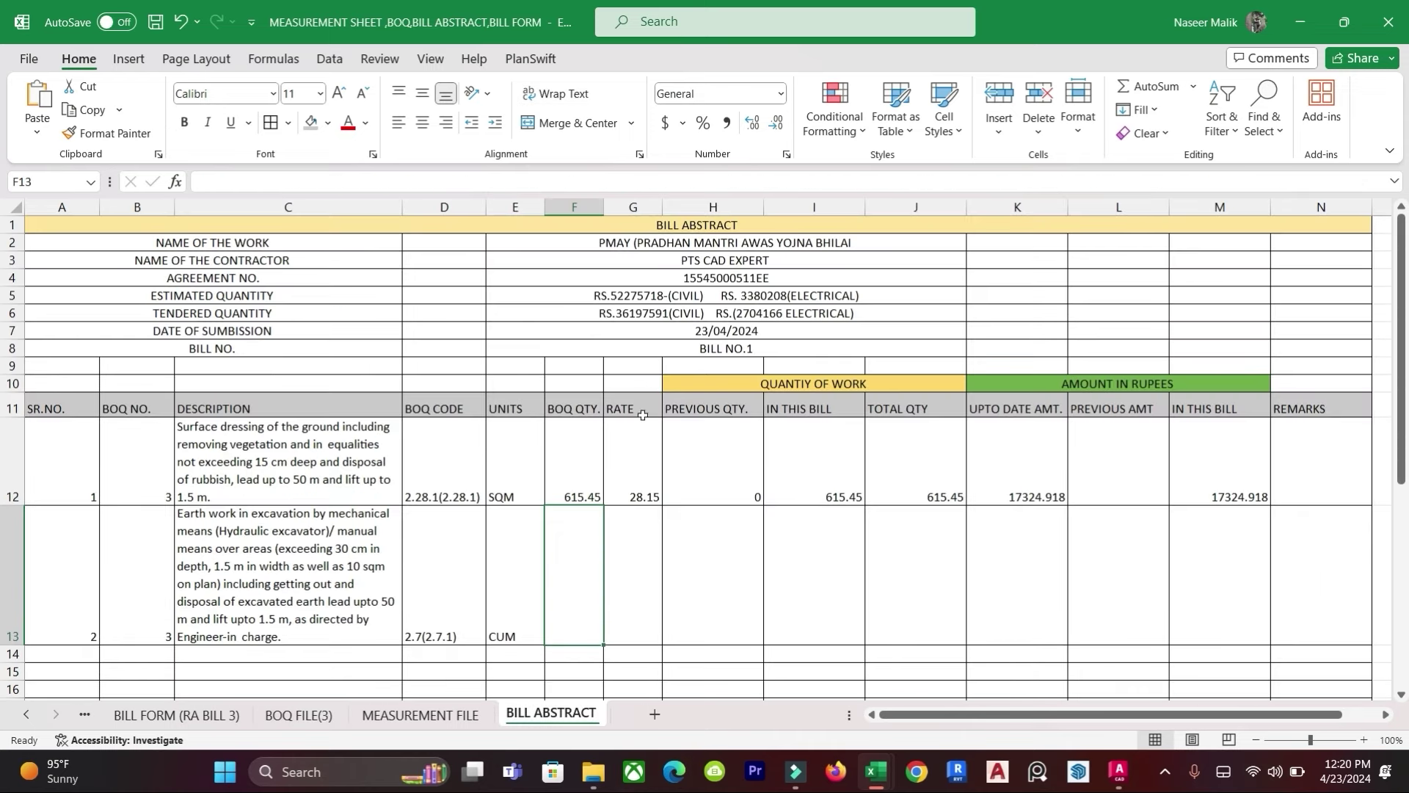
{"action": "left_click", "coordinate": [589, 615]}
{"action": "type", "text": "="}
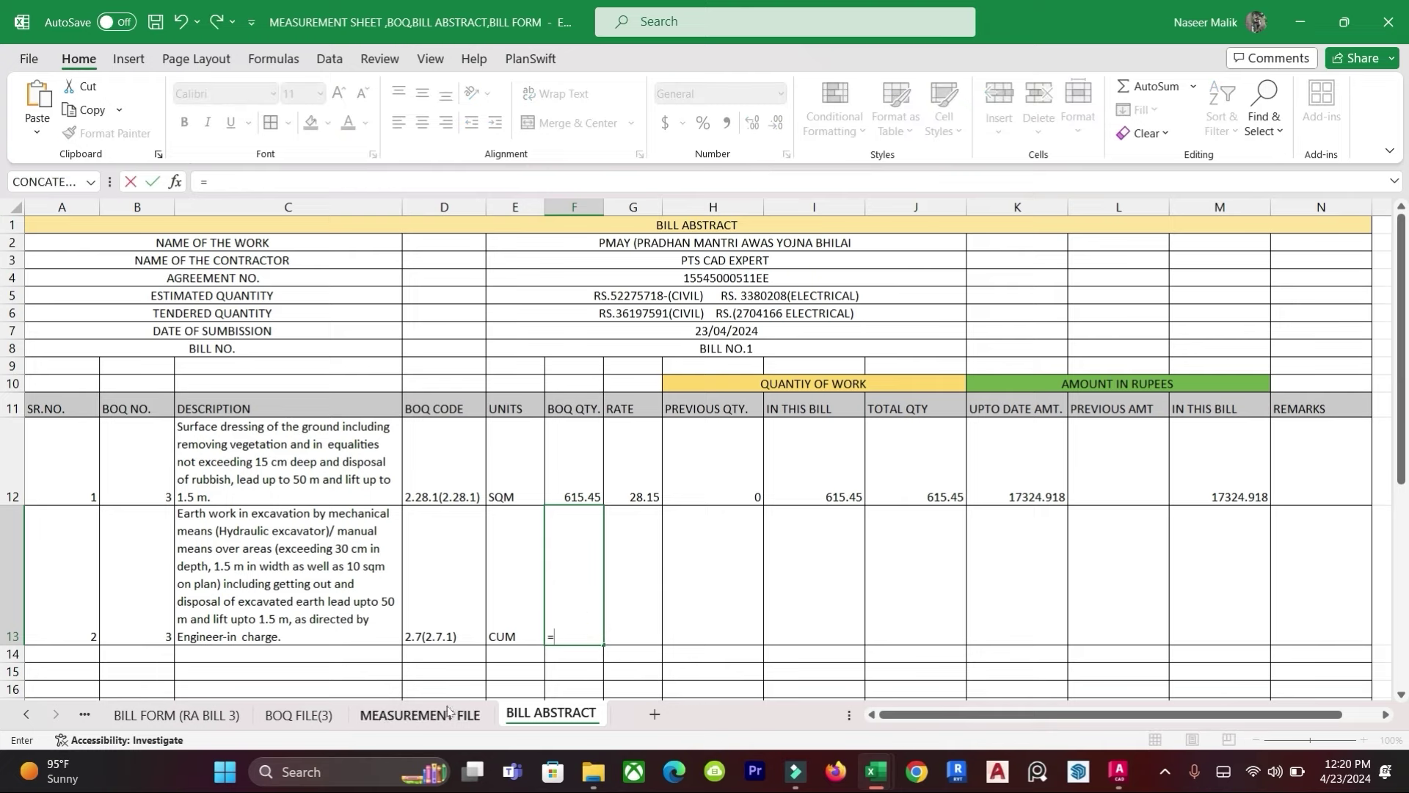
{"action": "left_click", "coordinate": [299, 716]}
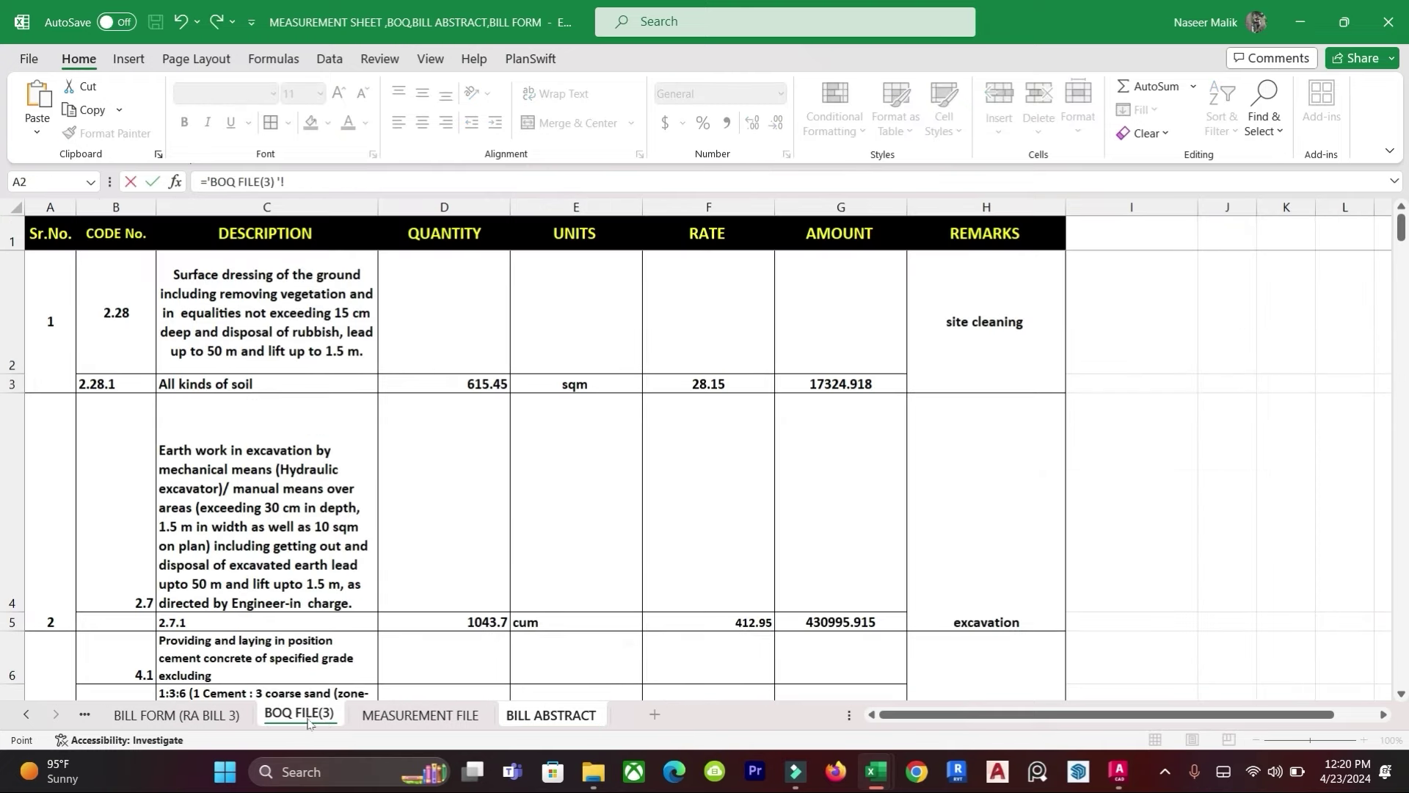
{"action": "left_click", "coordinate": [479, 622]}
{"action": "key", "text": "Return"}
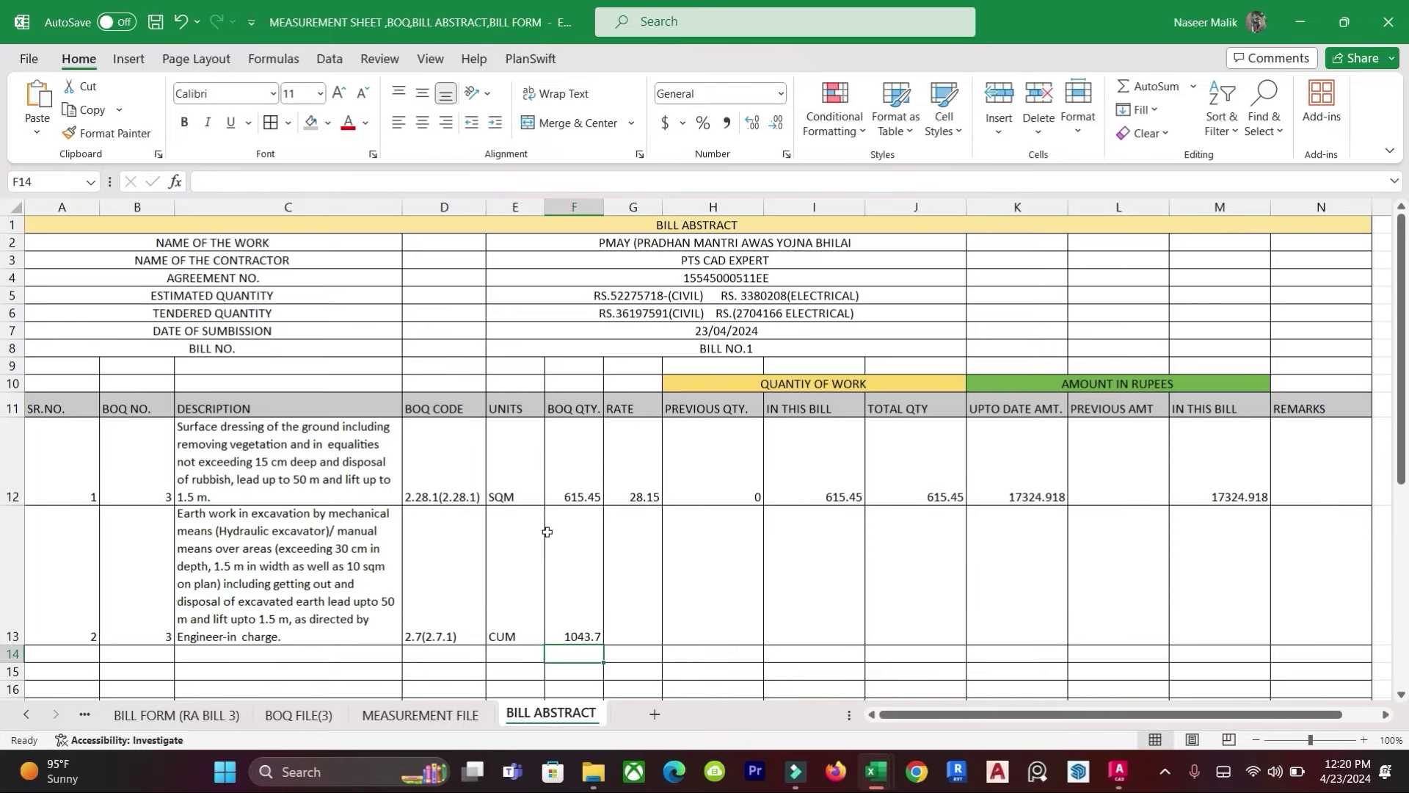
Step: Link the rate cell G13 of the BILL ABSTRACT sheet to the excavation rate in cell F5 of BOQ FILE(3)
{"action": "left_click", "coordinate": [969, 561]}
{"action": "left_click", "coordinate": [312, 720]}
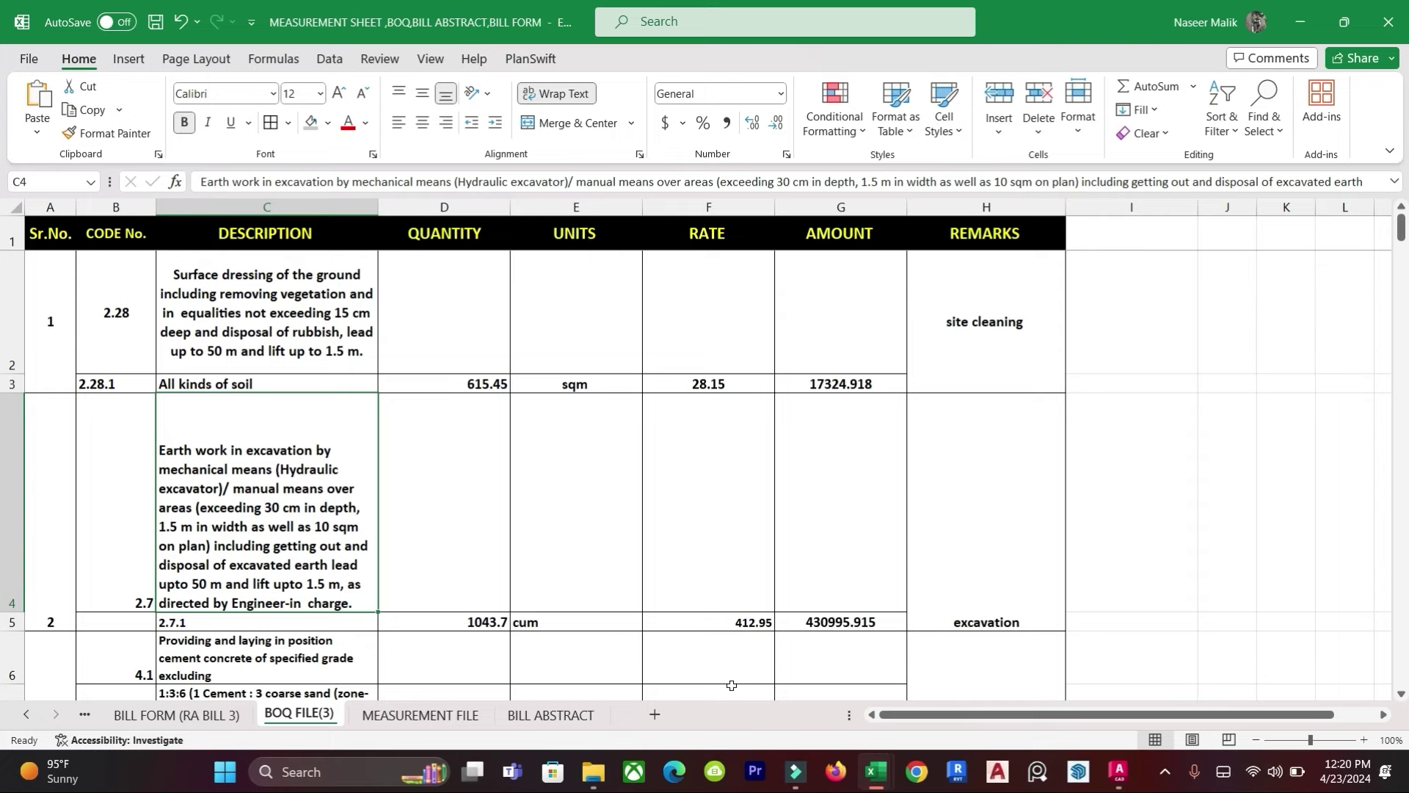
{"action": "left_click", "coordinate": [535, 718]}
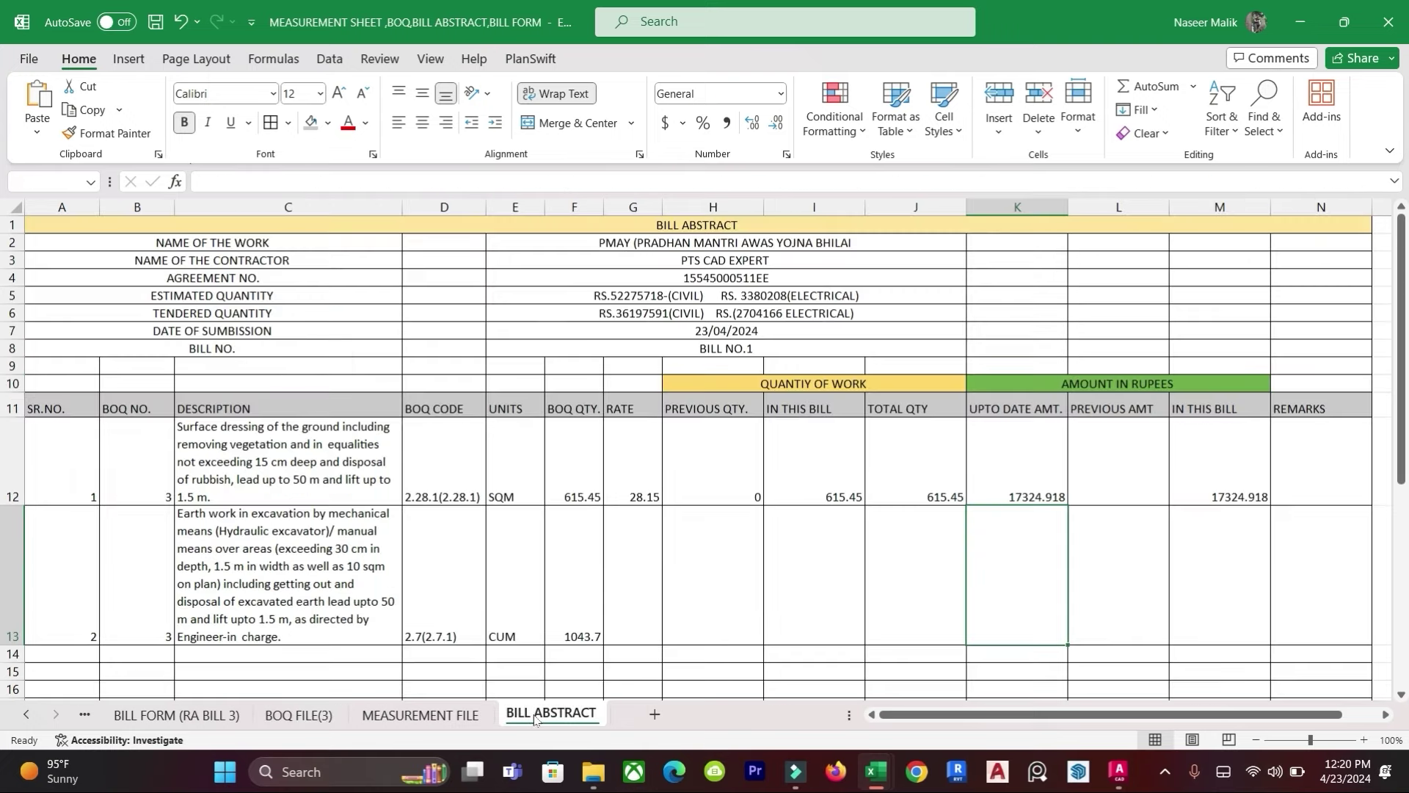
{"action": "left_click", "coordinate": [637, 621]}
{"action": "type", "text": "="}
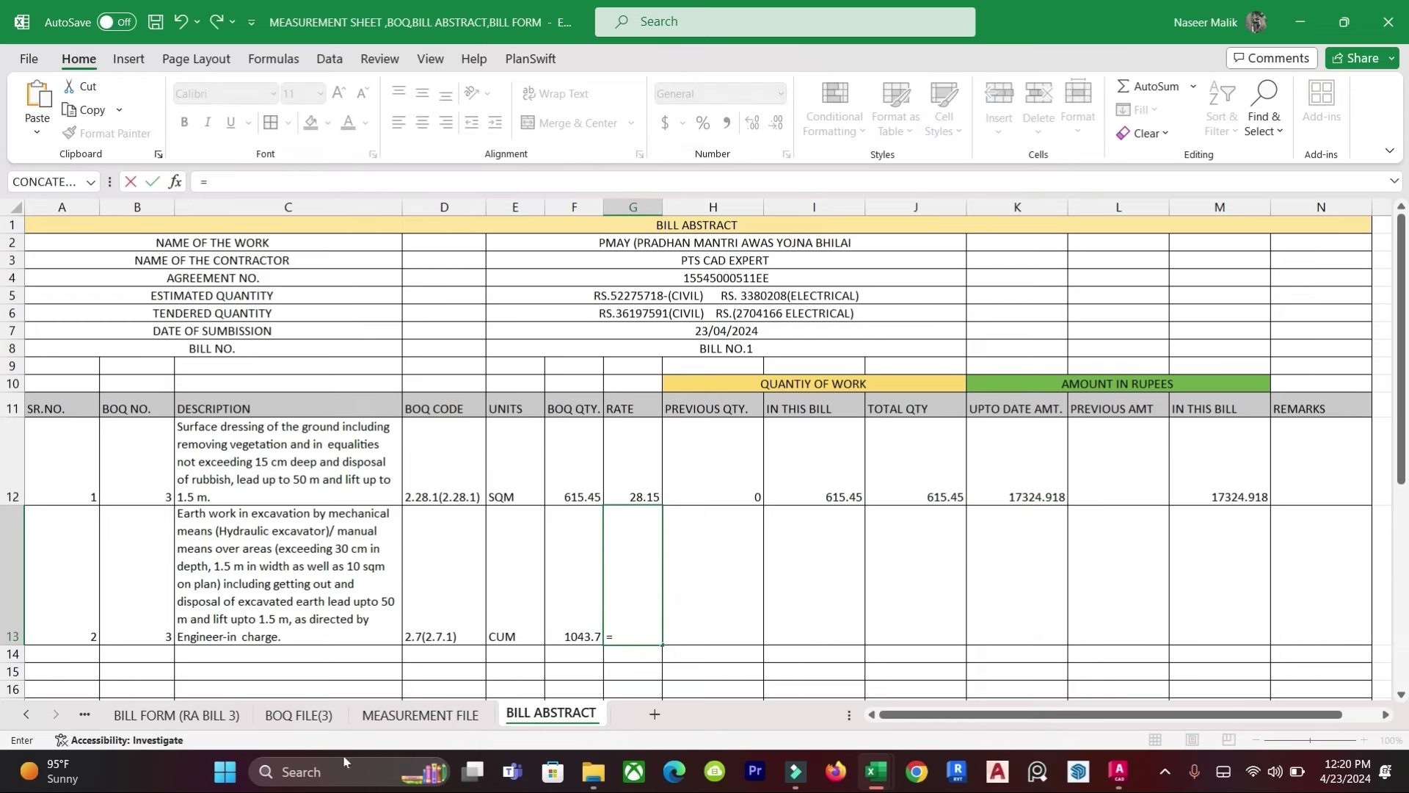
{"action": "left_click", "coordinate": [299, 715]}
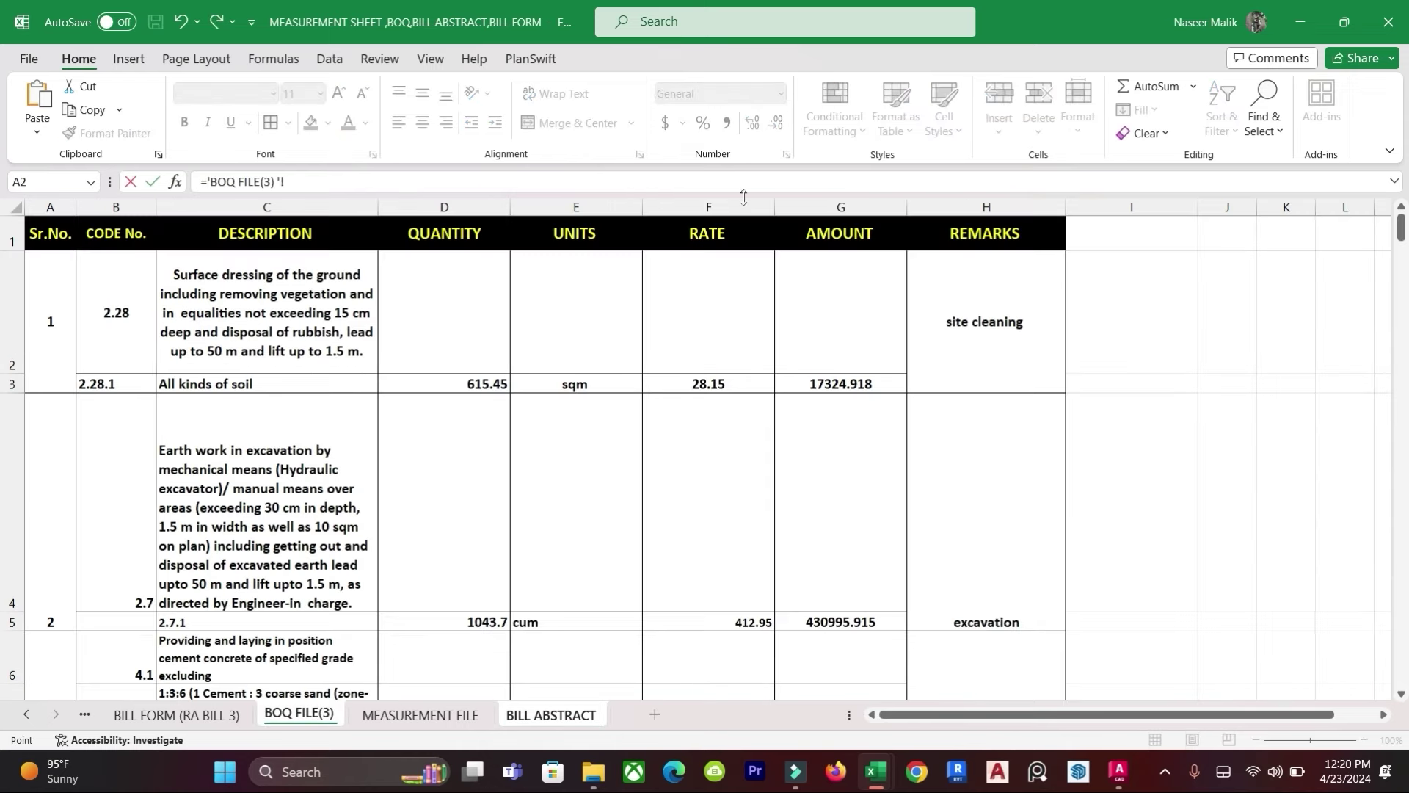
{"action": "left_click", "coordinate": [714, 619]}
{"action": "key", "text": "Return"}
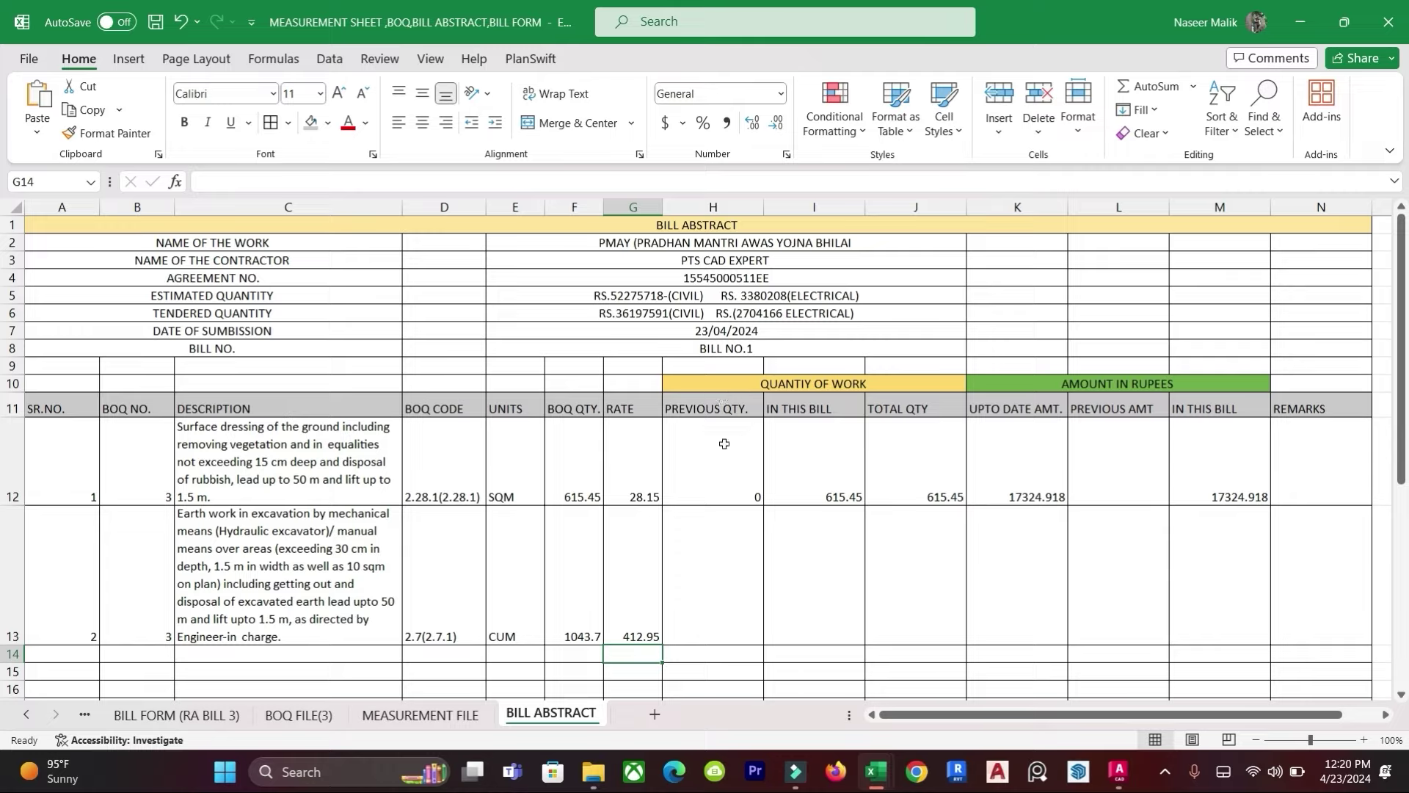
{"action": "left_click", "coordinate": [818, 481]}
{"action": "left_click_drag", "start_coordinate": [865, 505], "coordinate": [852, 609]}
{"action": "double_click", "coordinate": [810, 611]}
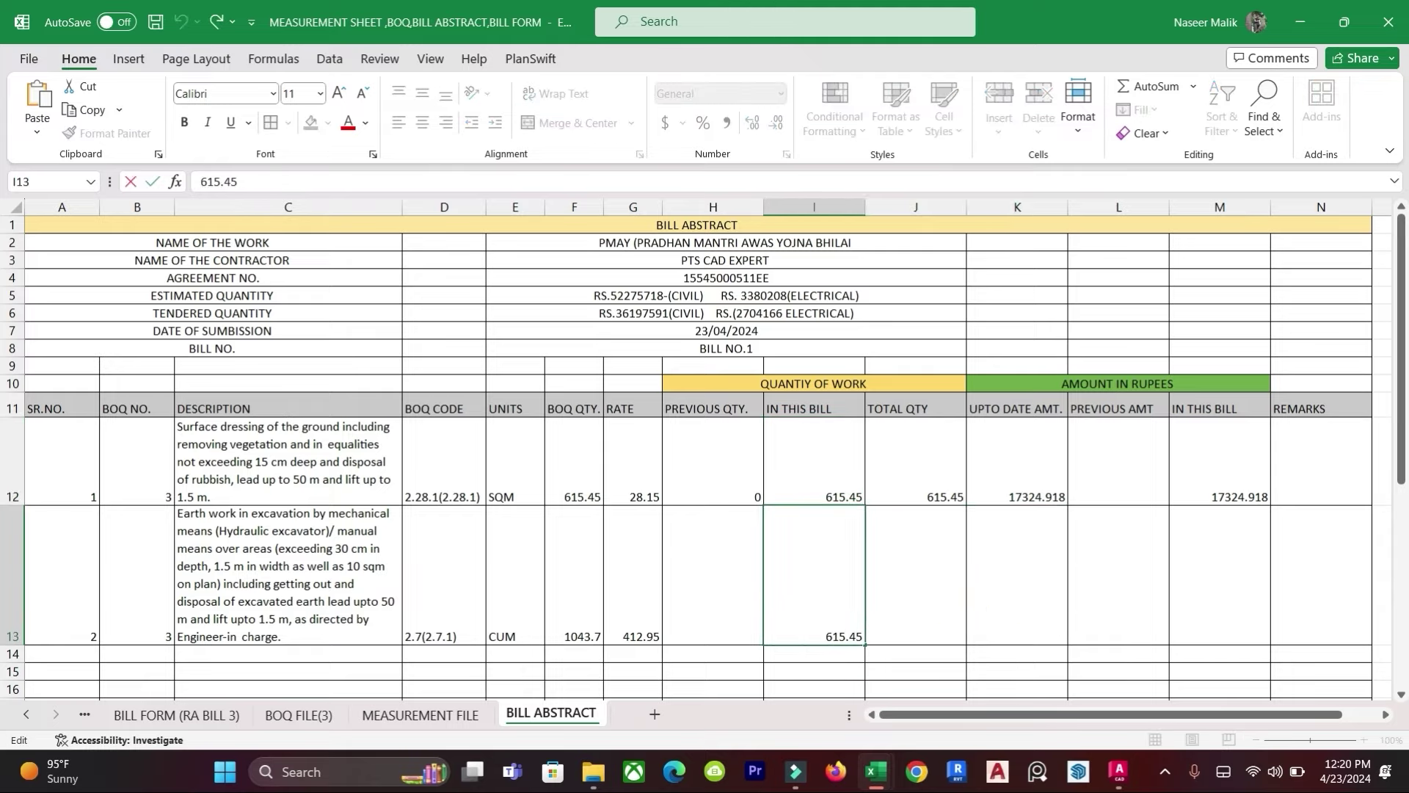
{"action": "key", "text": "BackSpace"}
{"action": "key", "text": "BackSpace"}
{"action": "key", "text": "BackSpace"}
{"action": "key", "text": "BackSpace"}
{"action": "key", "text": "BackSpace"}
{"action": "key", "text": "BackSpace"}
{"action": "left_click", "coordinate": [938, 598]}
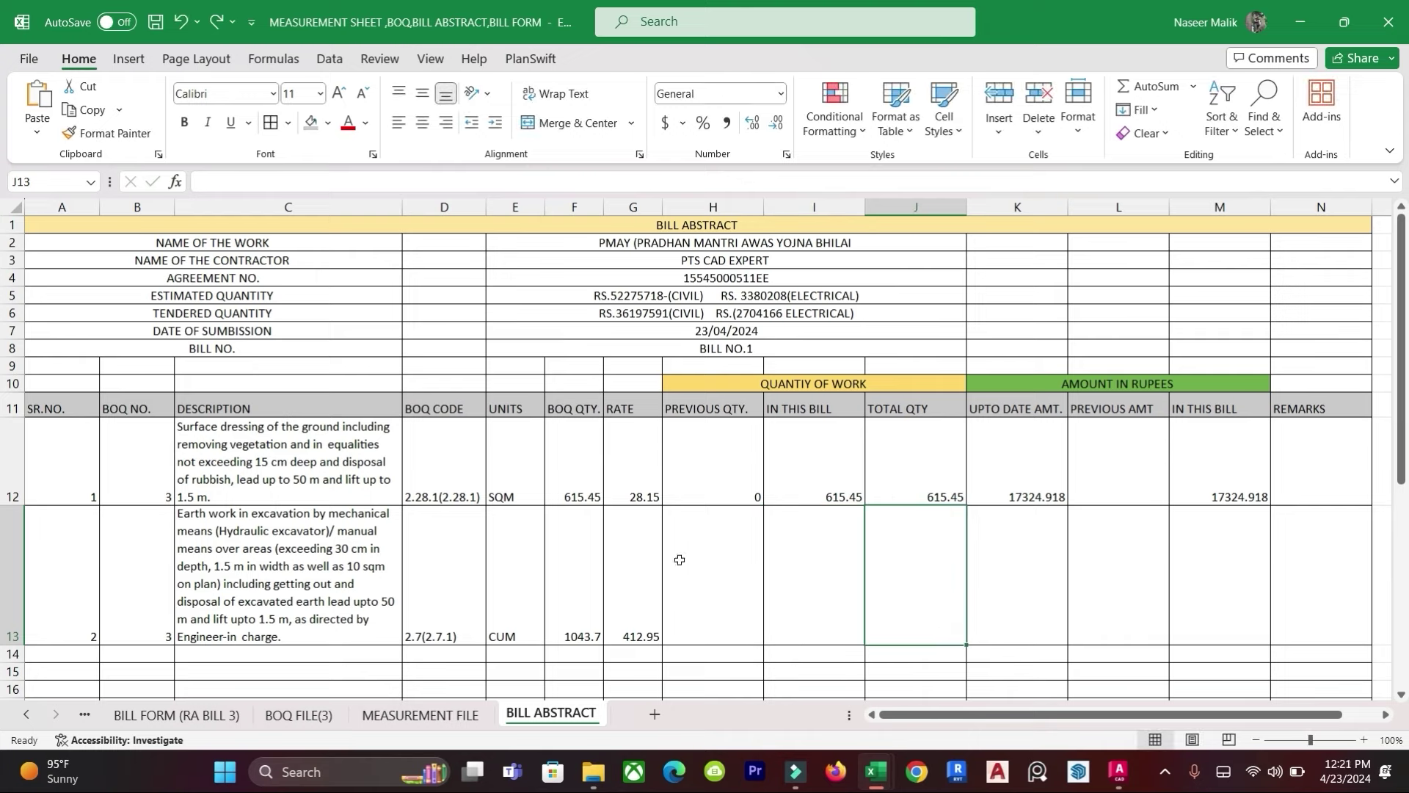
Step: Enter 412.95 as the excavation item's quantity in this bill in cell I13
{"action": "left_click", "coordinate": [821, 613]}
{"action": "left_click", "coordinate": [813, 468]}
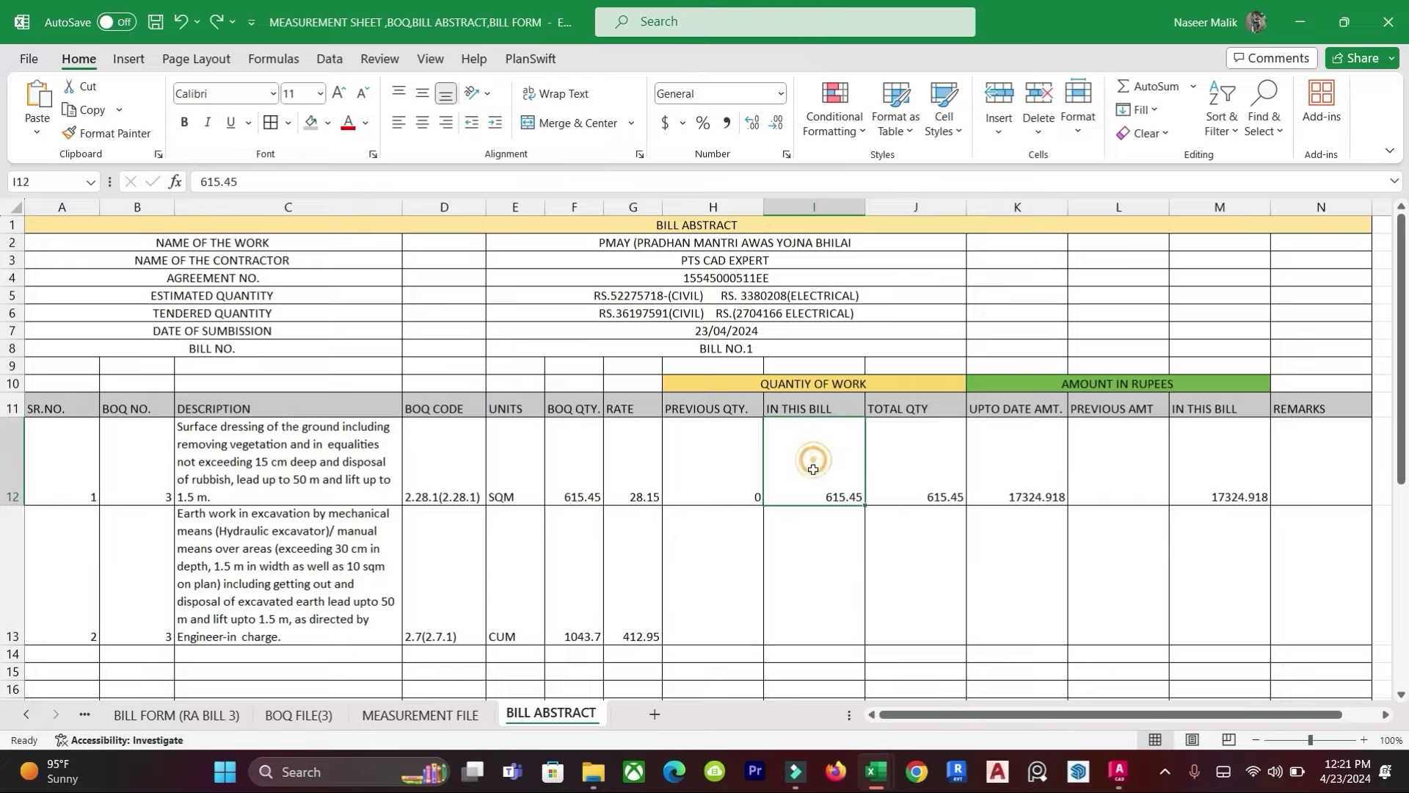
{"action": "left_click", "coordinate": [830, 608]}
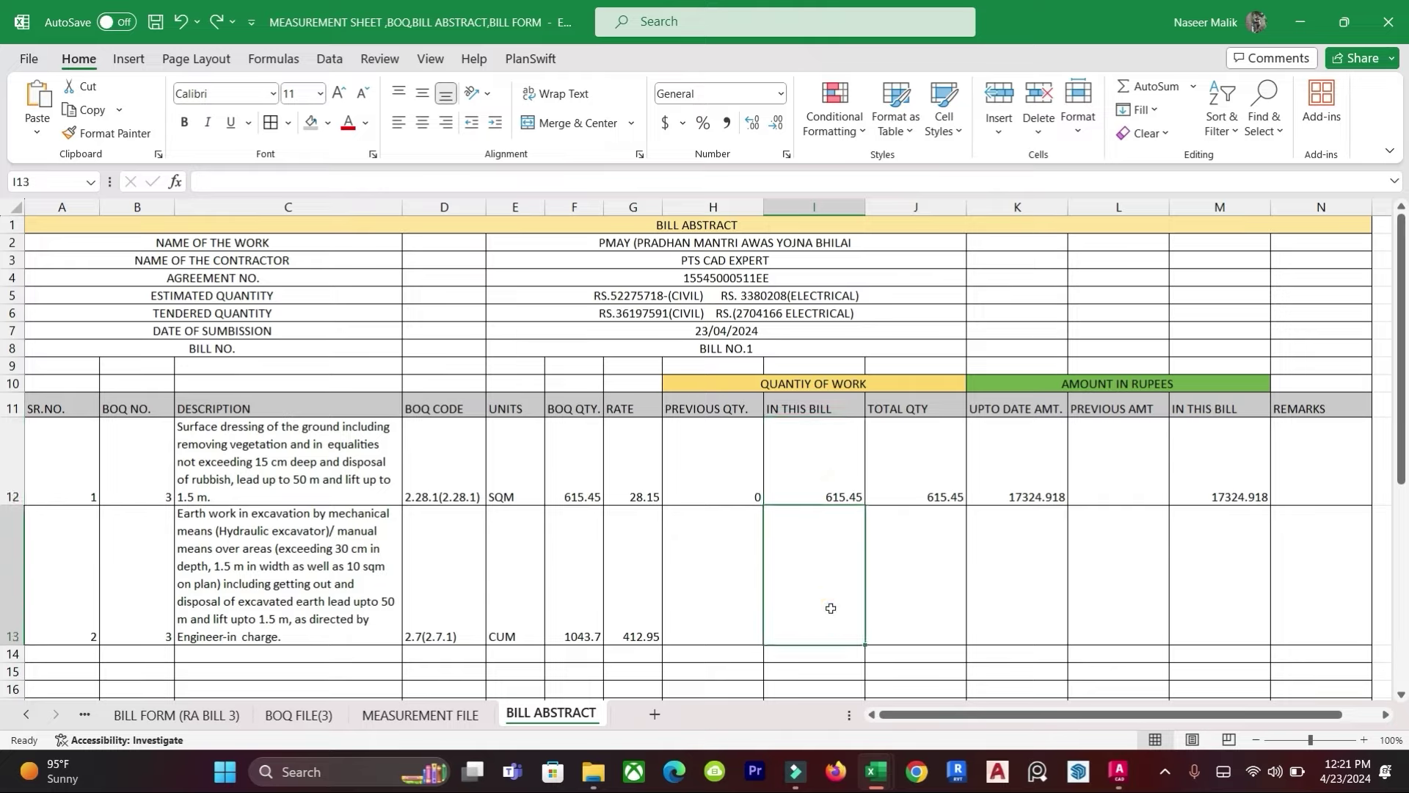
{"action": "type", "text": "4"}
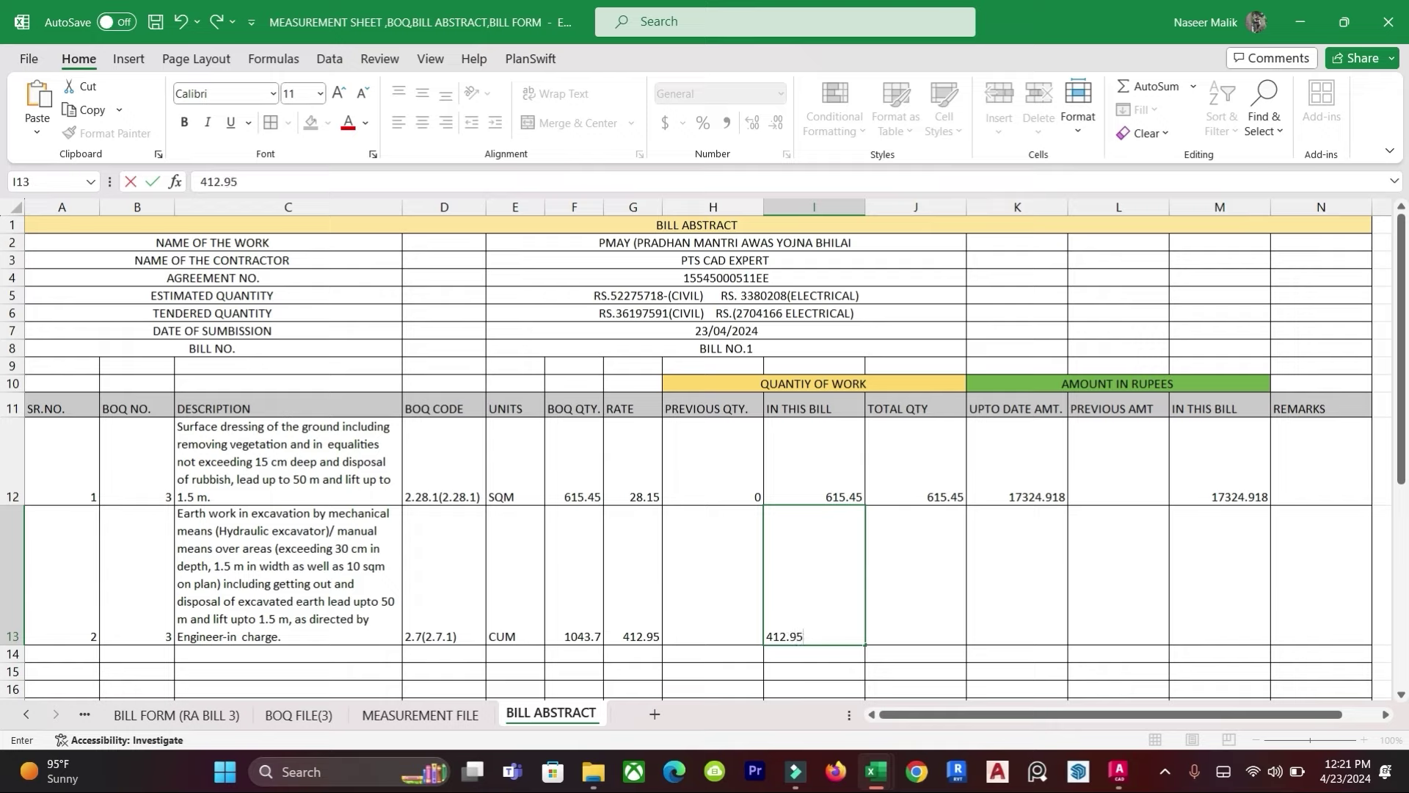
{"action": "type", "text": "12.95"}
{"action": "key", "text": "Tab"}
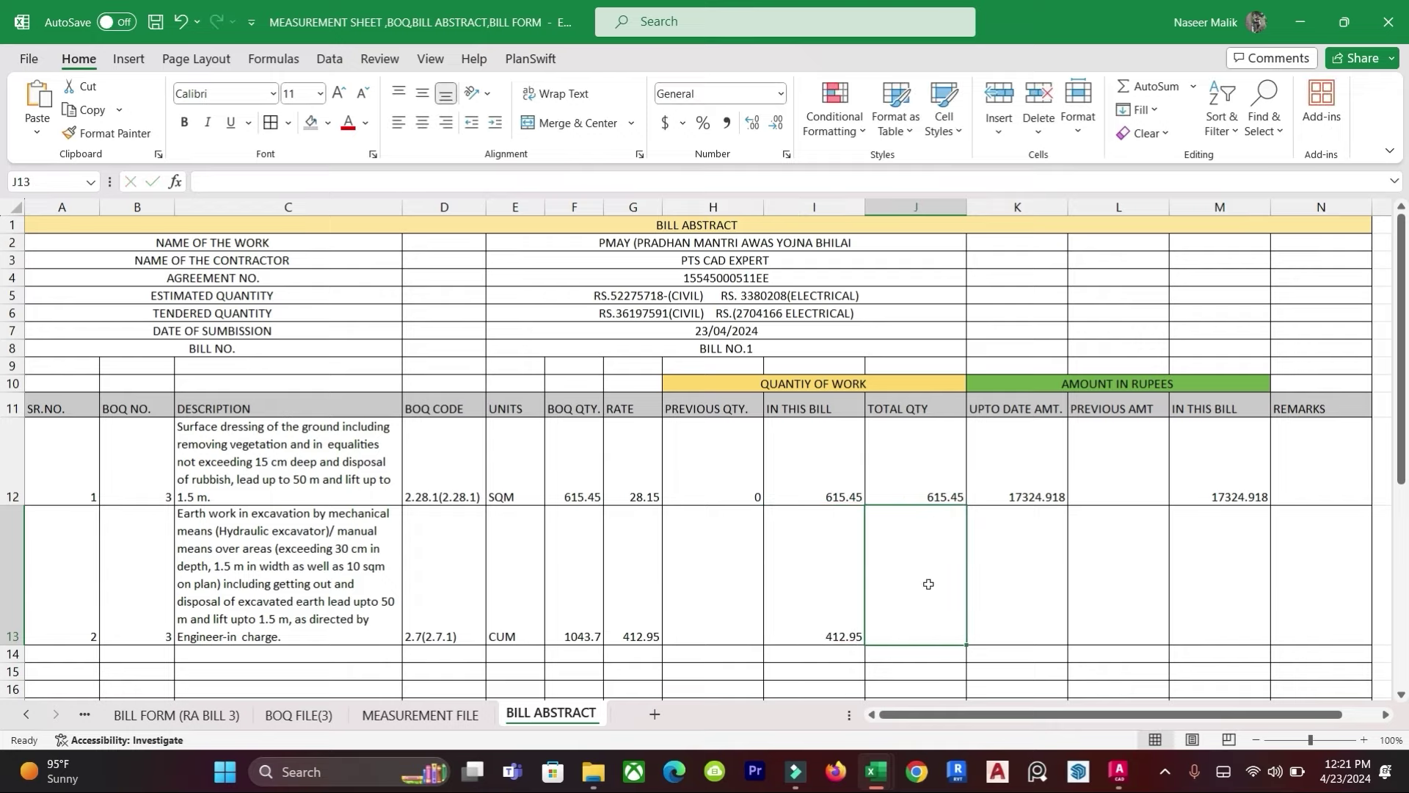
Step: Calculate the excavation item's total quantity in J13 with the formula =I13+H13
{"action": "left_click", "coordinate": [912, 600]}
{"action": "type", "text": "="}
{"action": "left_click", "coordinate": [828, 621]}
{"action": "type", "text": "+"}
{"action": "left_click", "coordinate": [723, 599]}
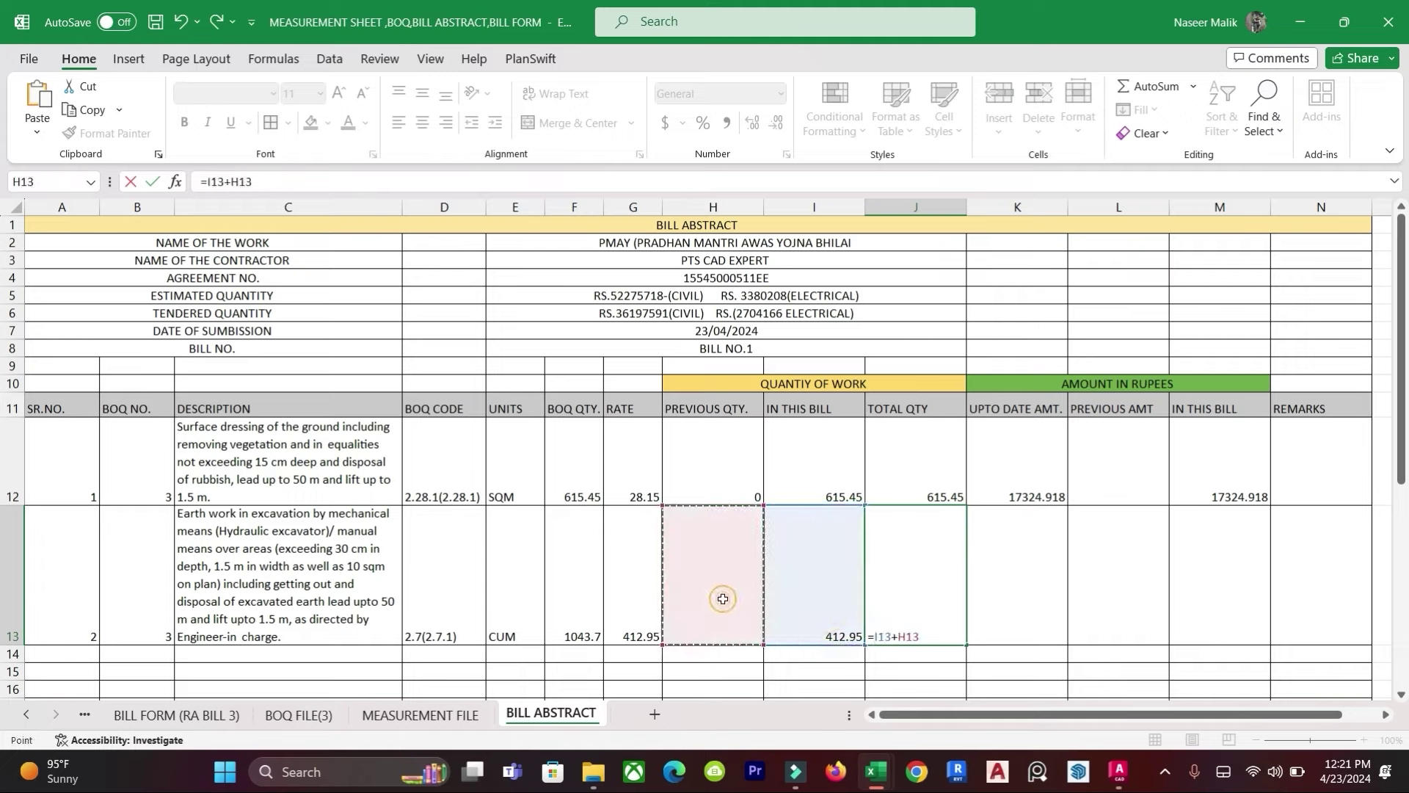
{"action": "key", "text": "Return"}
{"action": "left_click", "coordinate": [1207, 652]}
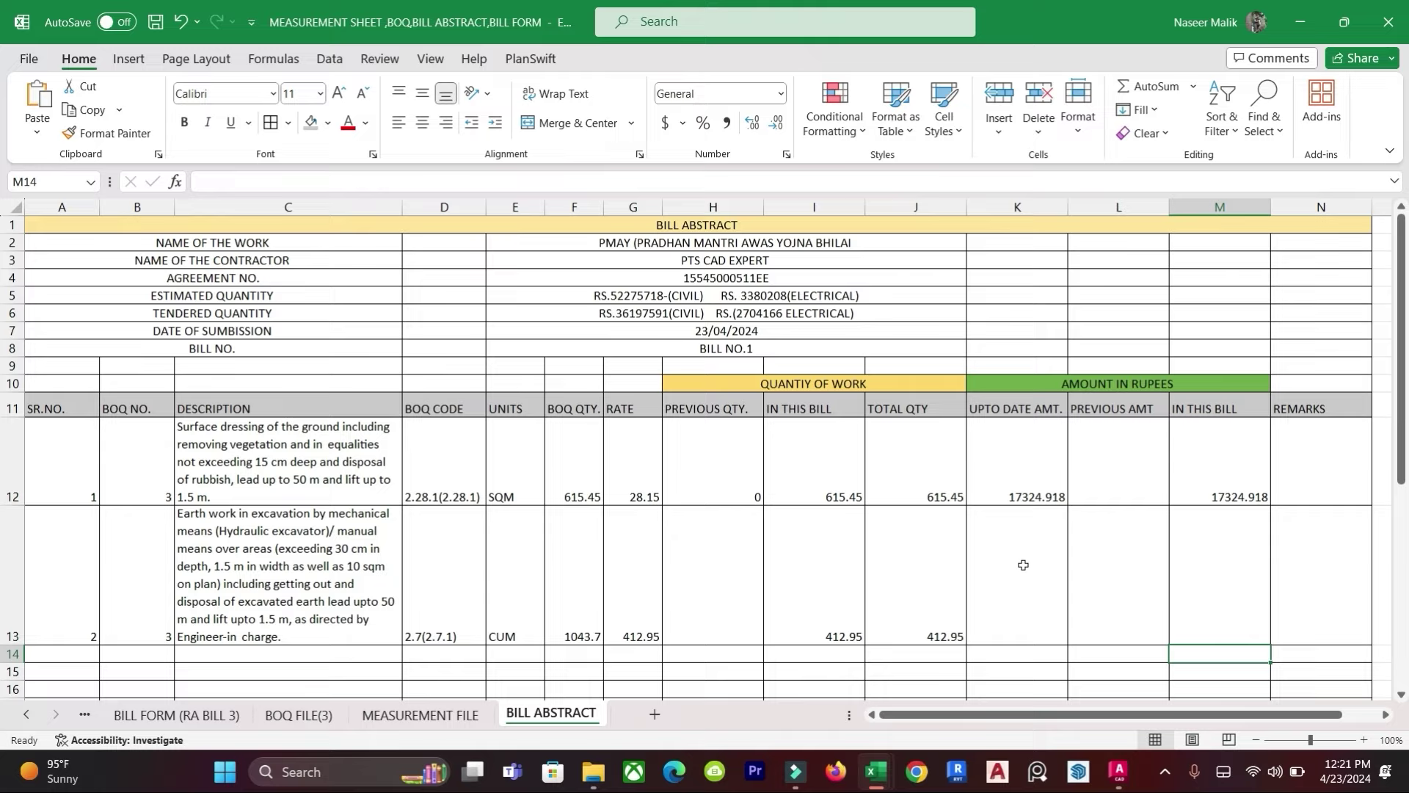
Step: Fill the up-to-date amount formula from K12 down into K13 for the excavation item
{"action": "left_click", "coordinate": [1002, 487]}
{"action": "left_click_drag", "start_coordinate": [1068, 505], "coordinate": [1068, 639]}
{"action": "left_click", "coordinate": [1083, 631]}
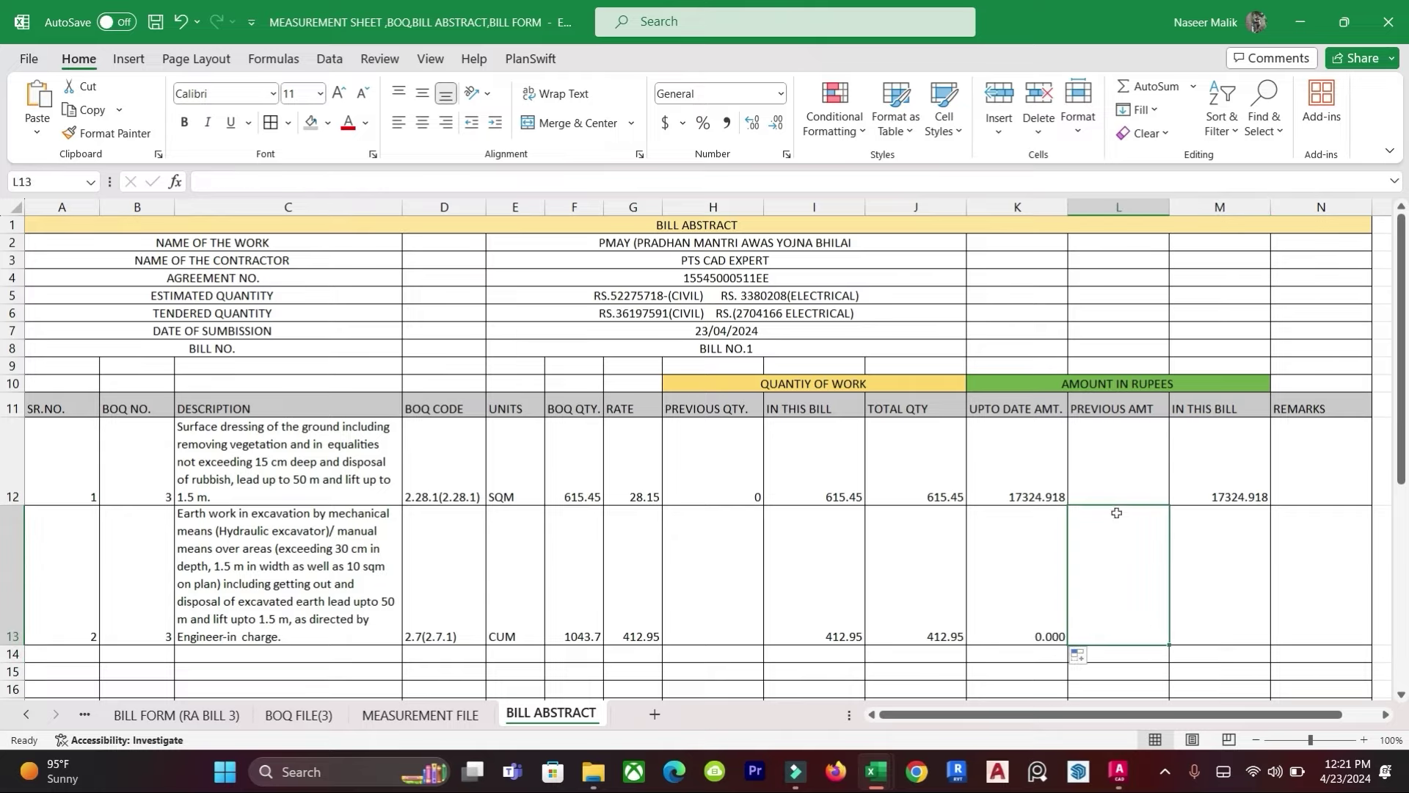
{"action": "left_click", "coordinate": [1109, 469]}
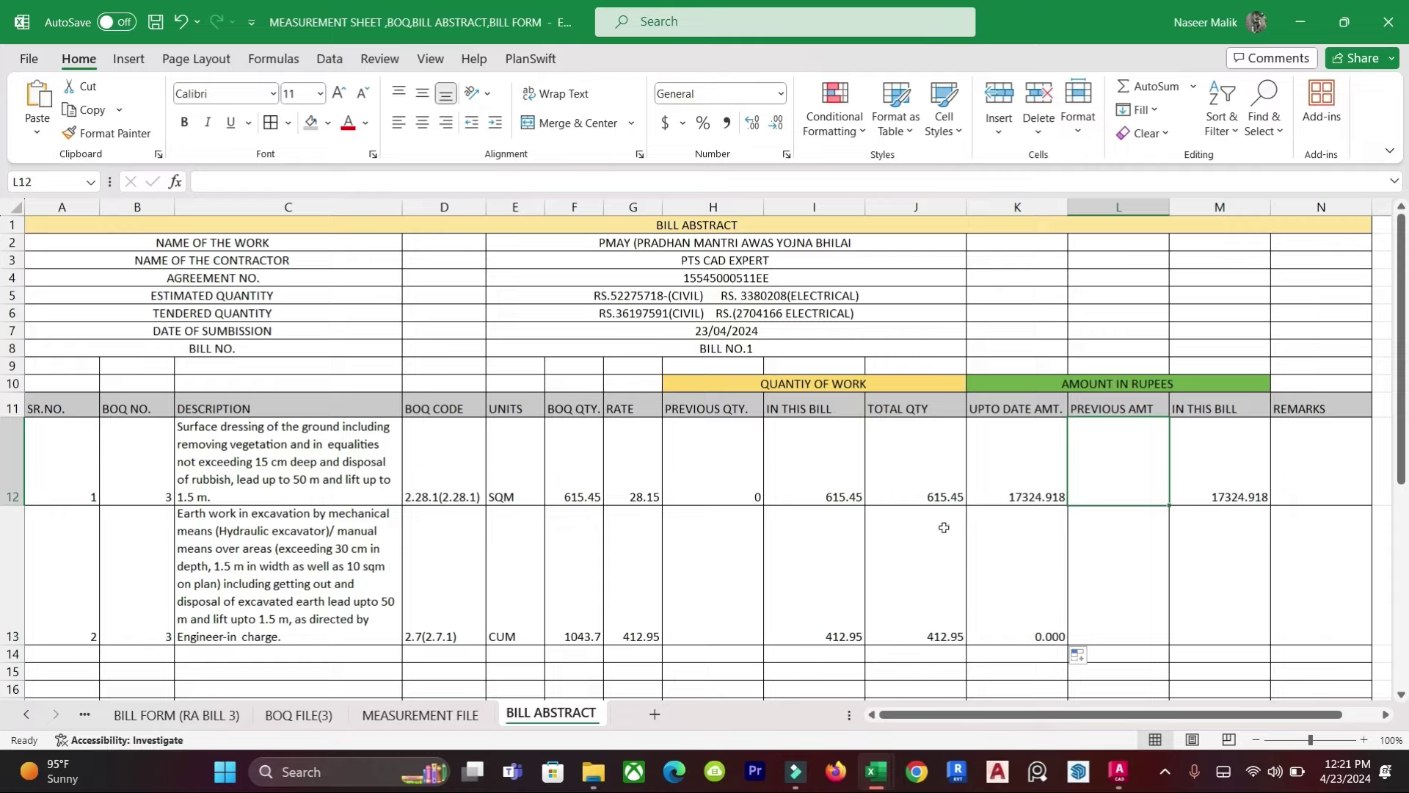
{"action": "left_click", "coordinate": [1079, 604]}
Step: Calculate the excavation item's amount in this bill in M13 with the formula =I13*G13
{"action": "left_click", "coordinate": [1222, 611]}
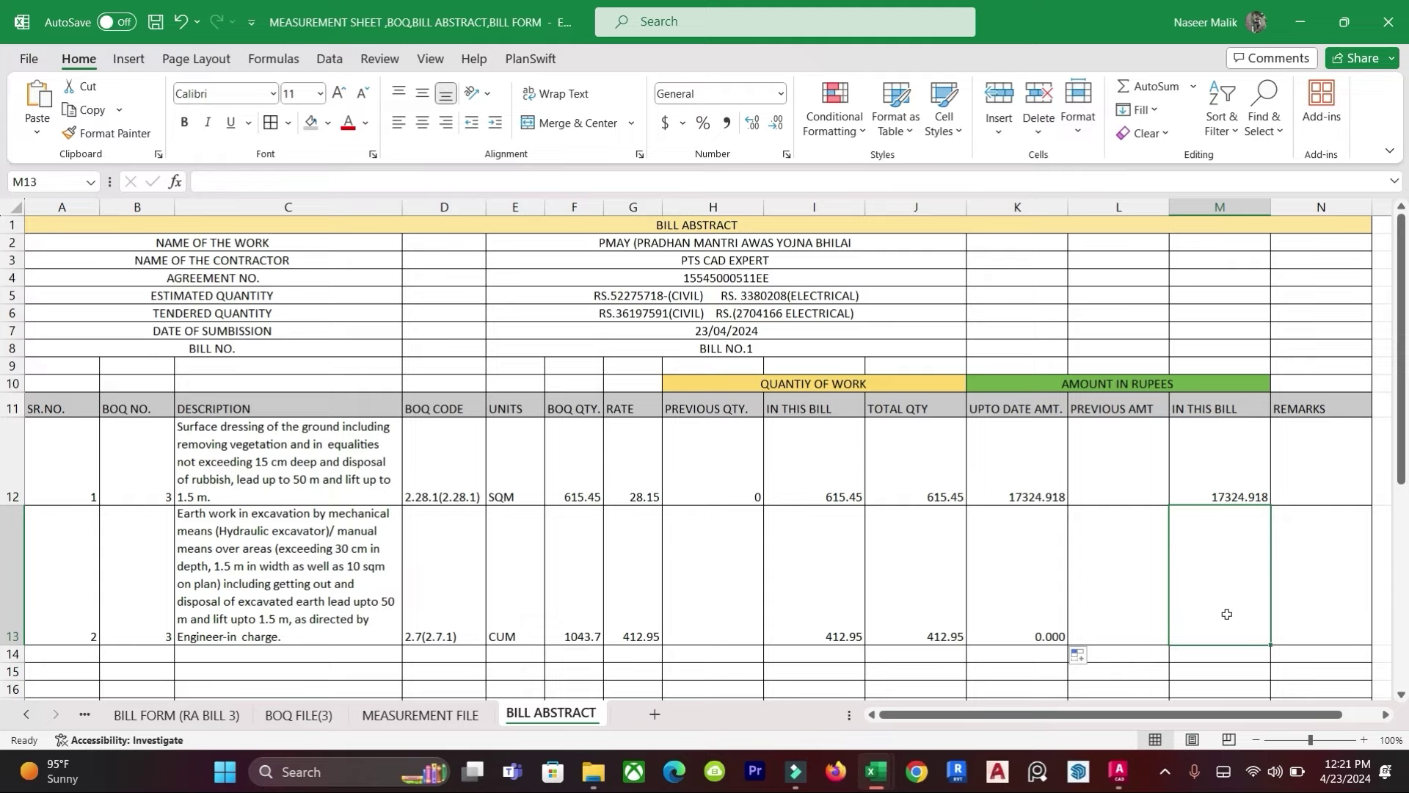
{"action": "type", "text": "="}
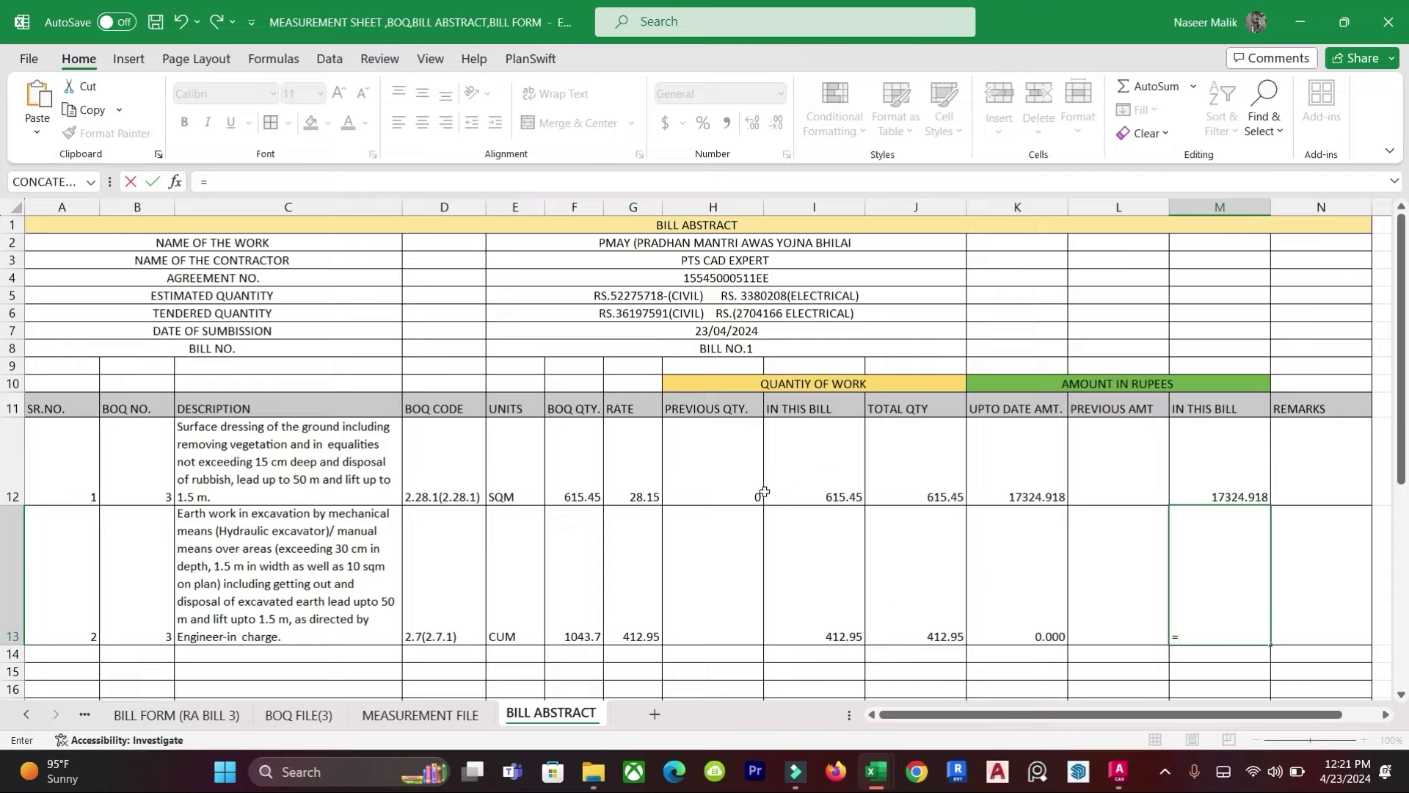
{"action": "left_click", "coordinate": [837, 621]}
{"action": "type", "text": "*"}
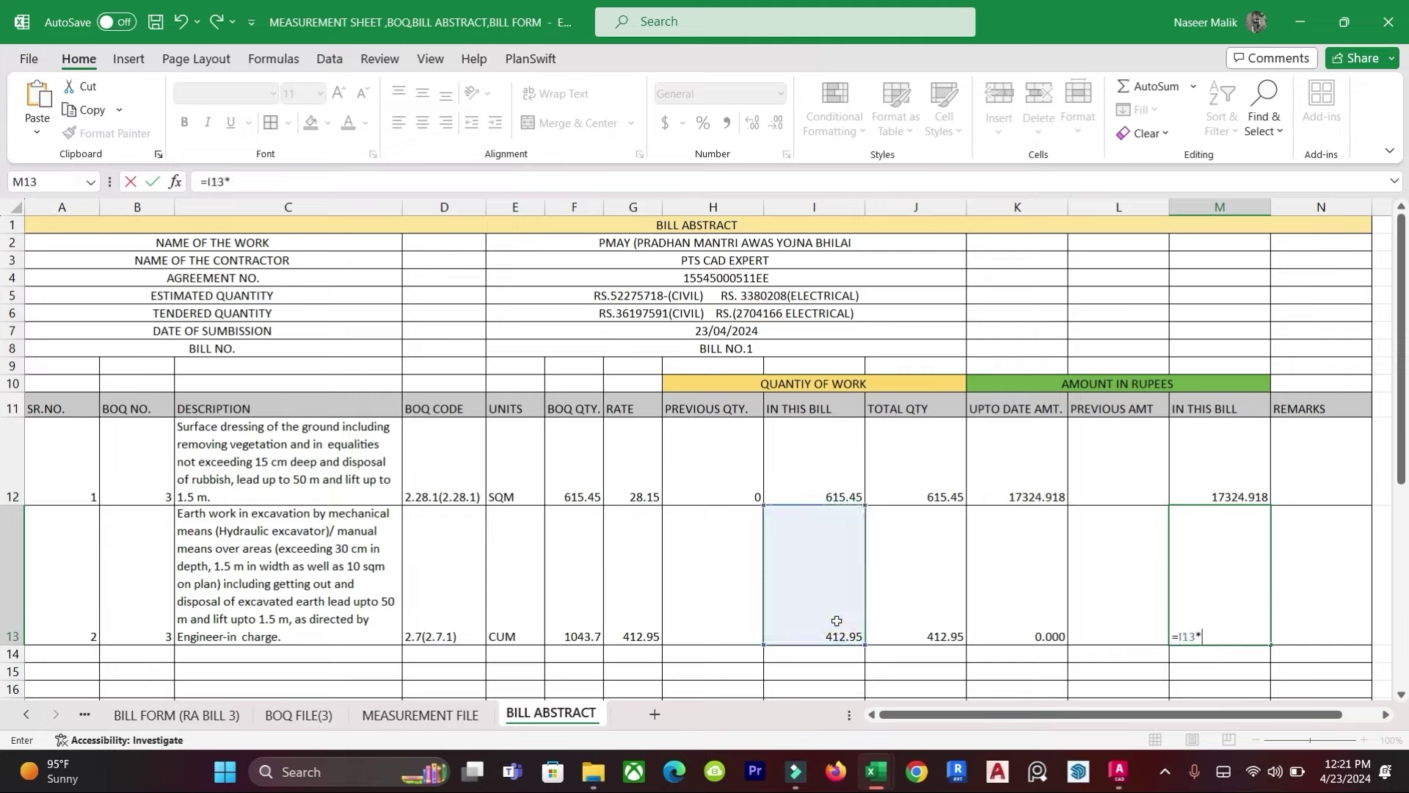
{"action": "left_click", "coordinate": [636, 630]}
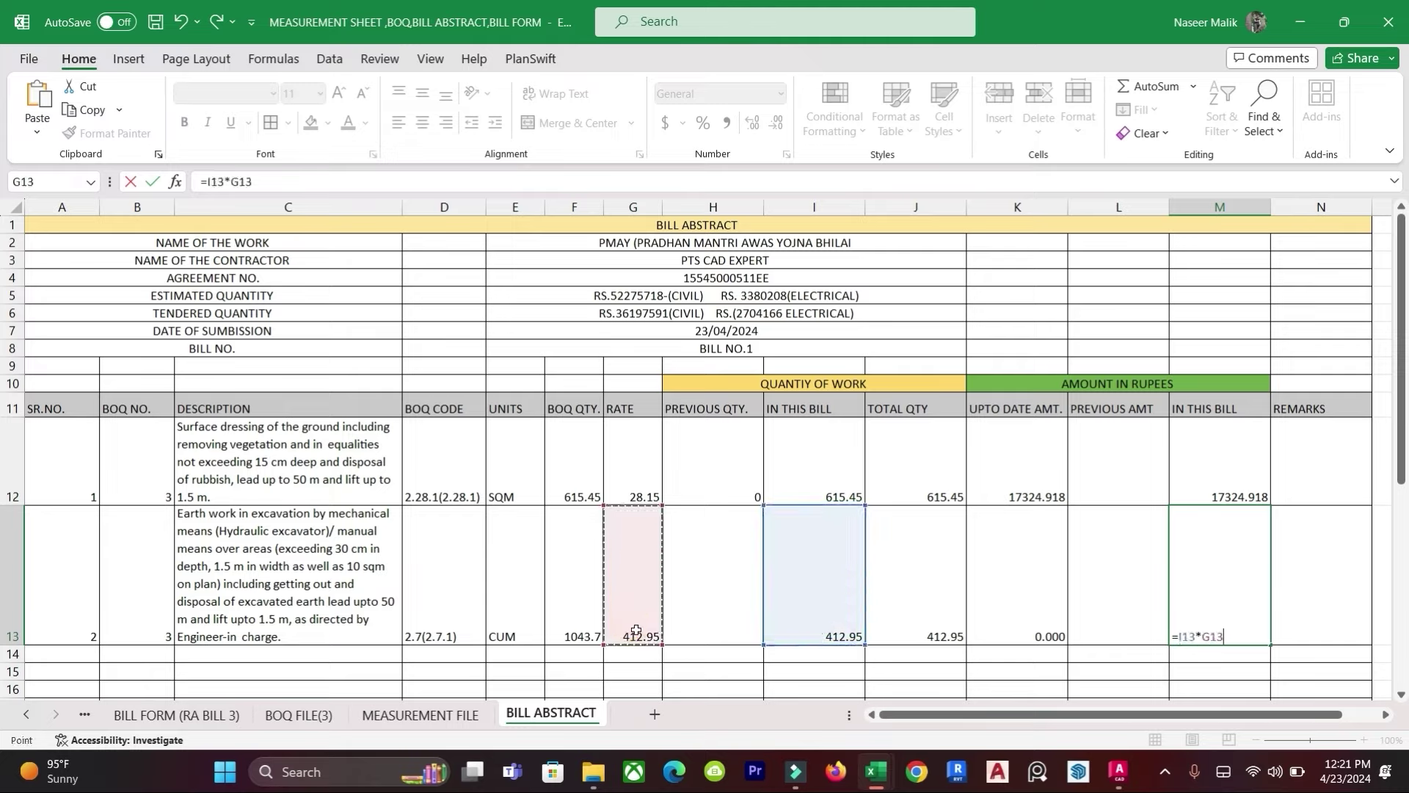
{"action": "key", "text": "Return"}
{"action": "left_click", "coordinate": [1211, 613]}
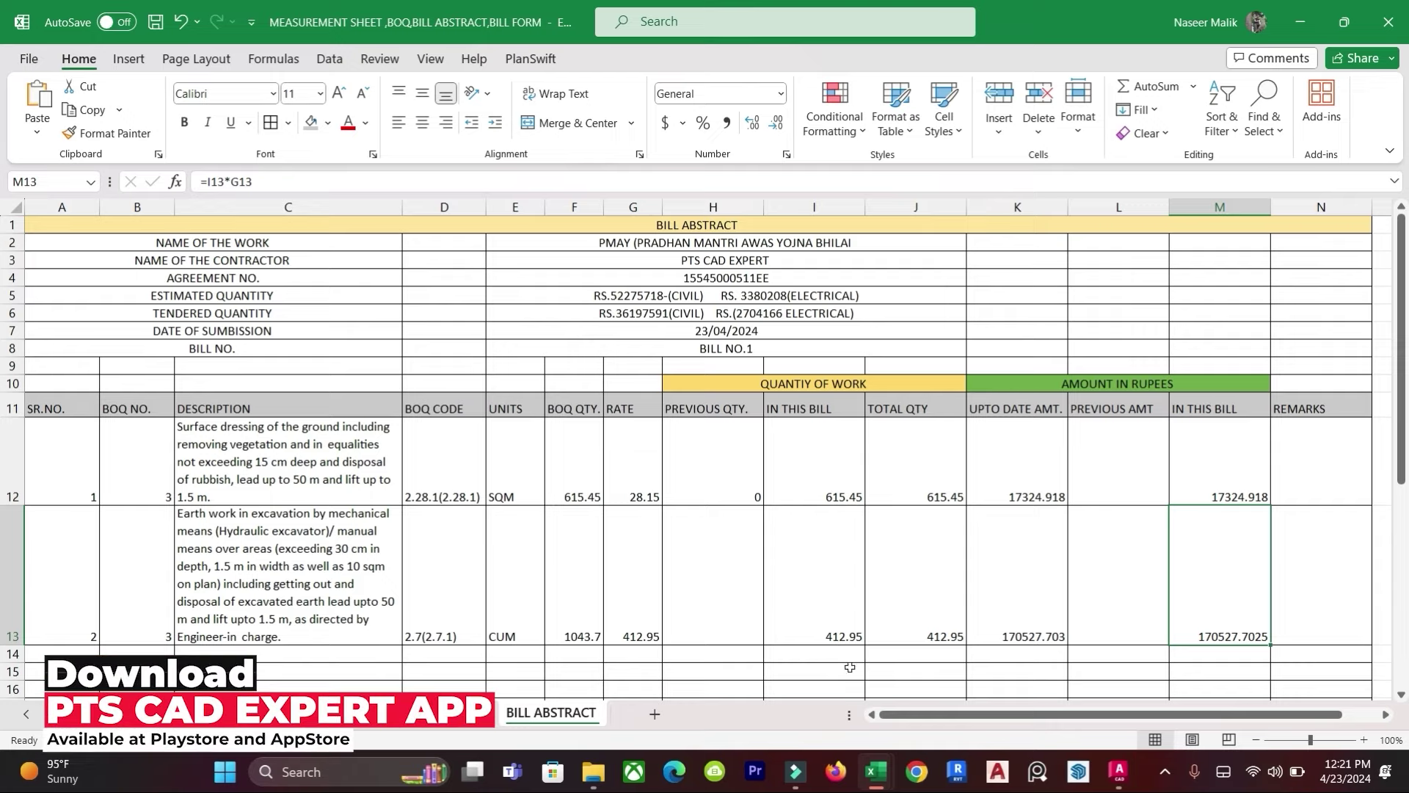
Step: Look over the BOQ FILE(3) sheet and the Medical college billing workbook's CORRECTED ABSTRACT, and return to the quantity cell I13 in BILL ABSTRACT
{"action": "left_click", "coordinate": [298, 713]}
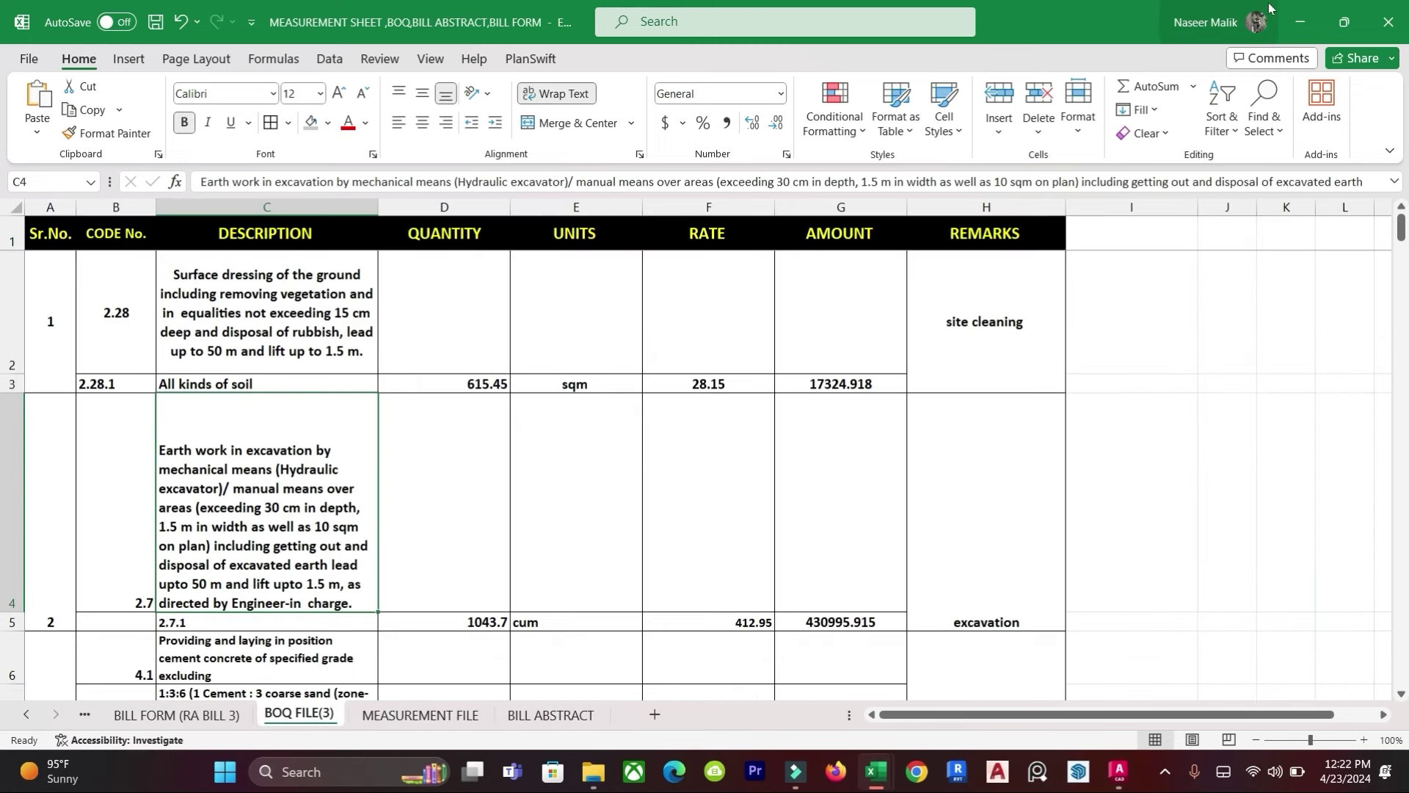
{"action": "left_click", "coordinate": [1300, 22]}
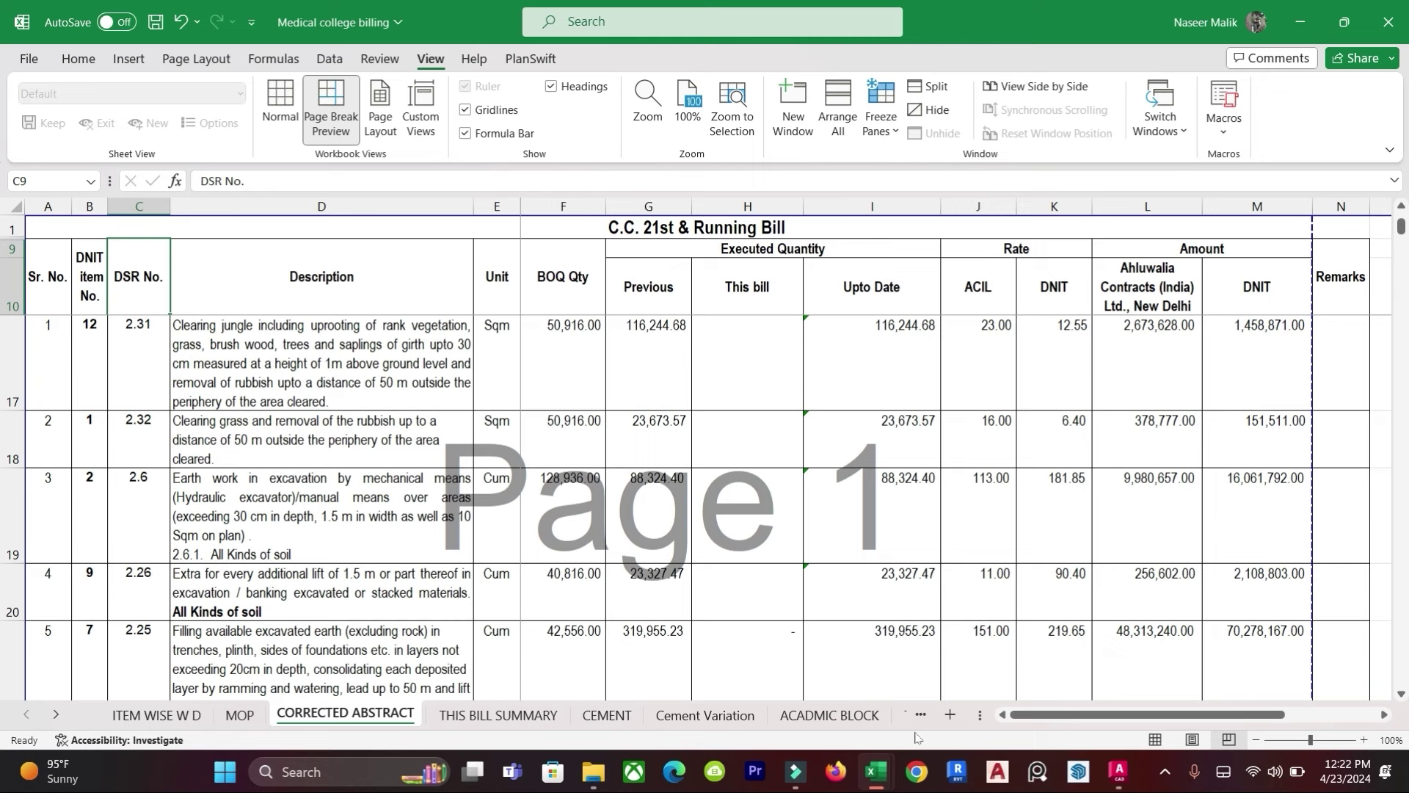
{"action": "mouse_move", "coordinate": [883, 764]}
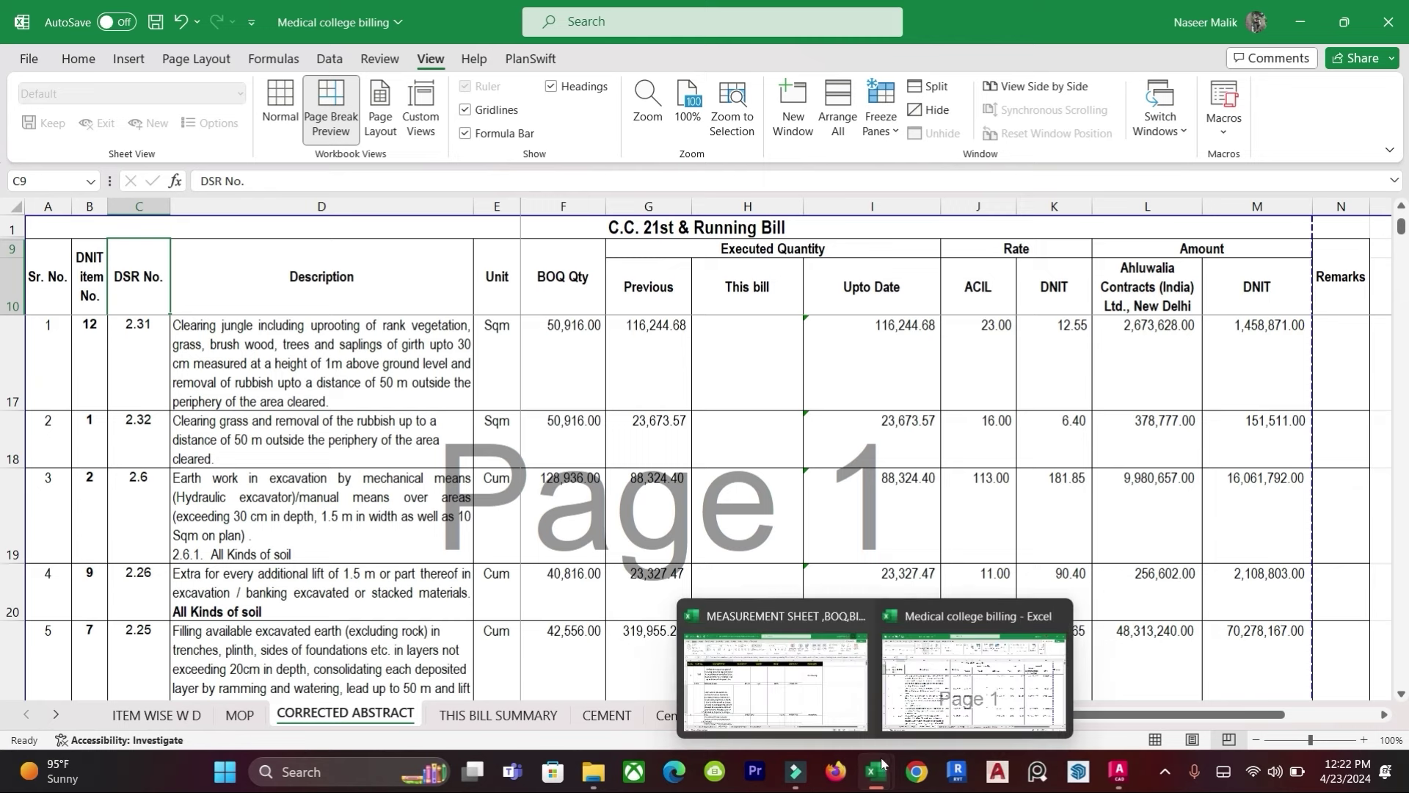
{"action": "left_click", "coordinate": [836, 694]}
{"action": "left_click", "coordinate": [550, 714]}
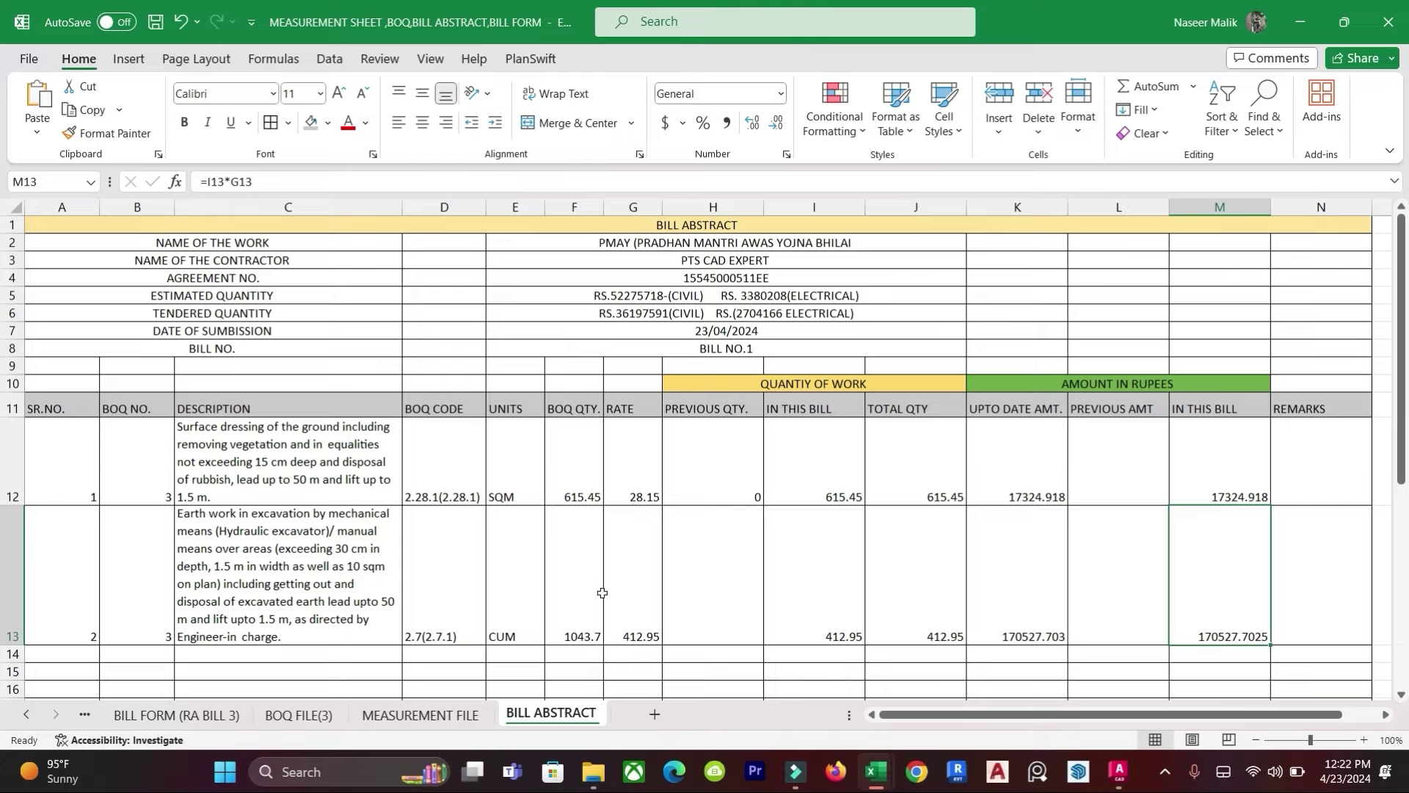
{"action": "left_click", "coordinate": [811, 627]}
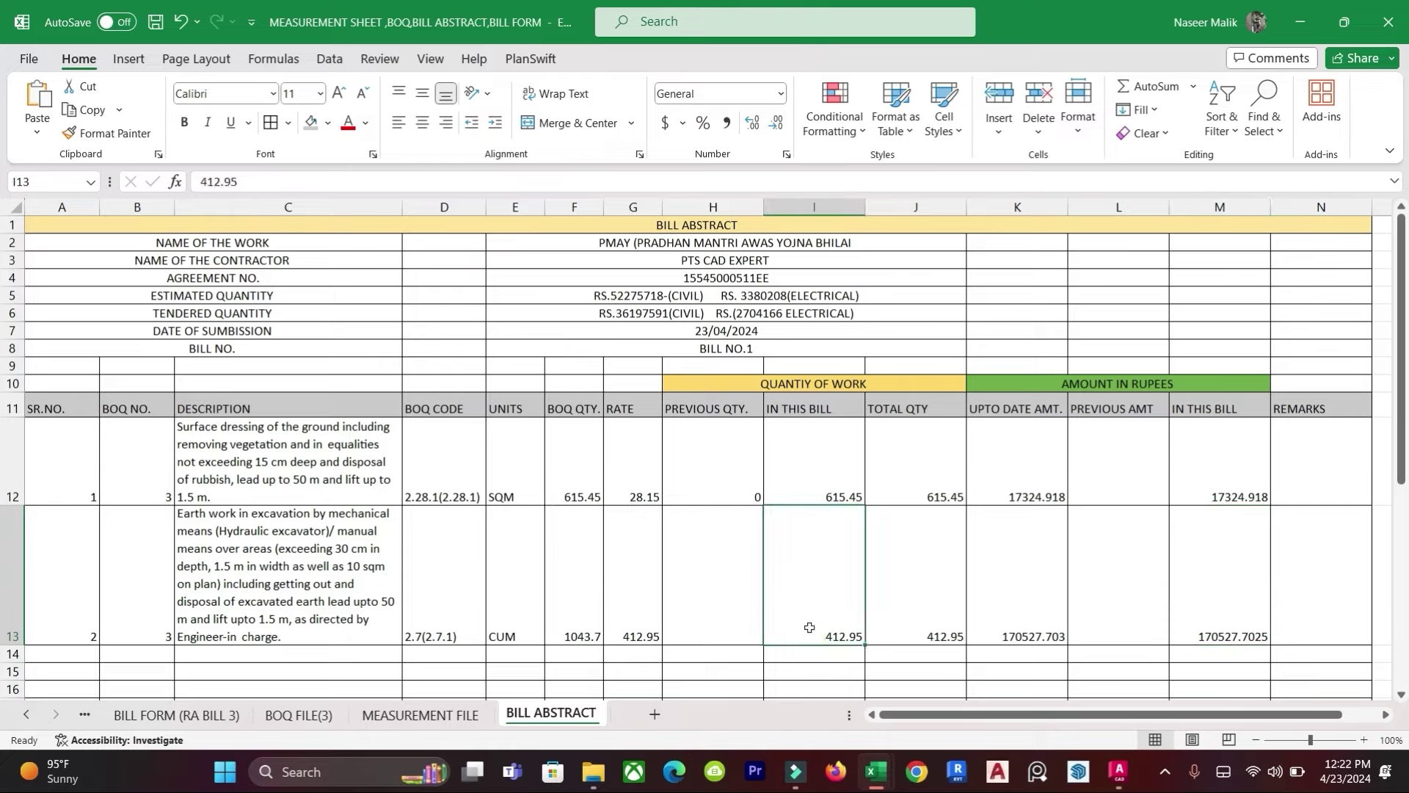
Step: Enter =1043.7 as the excavation item's quantity in this bill in I13, and recheck the amount formula =I13*G13 in M13
{"action": "type", "text": "=10"}
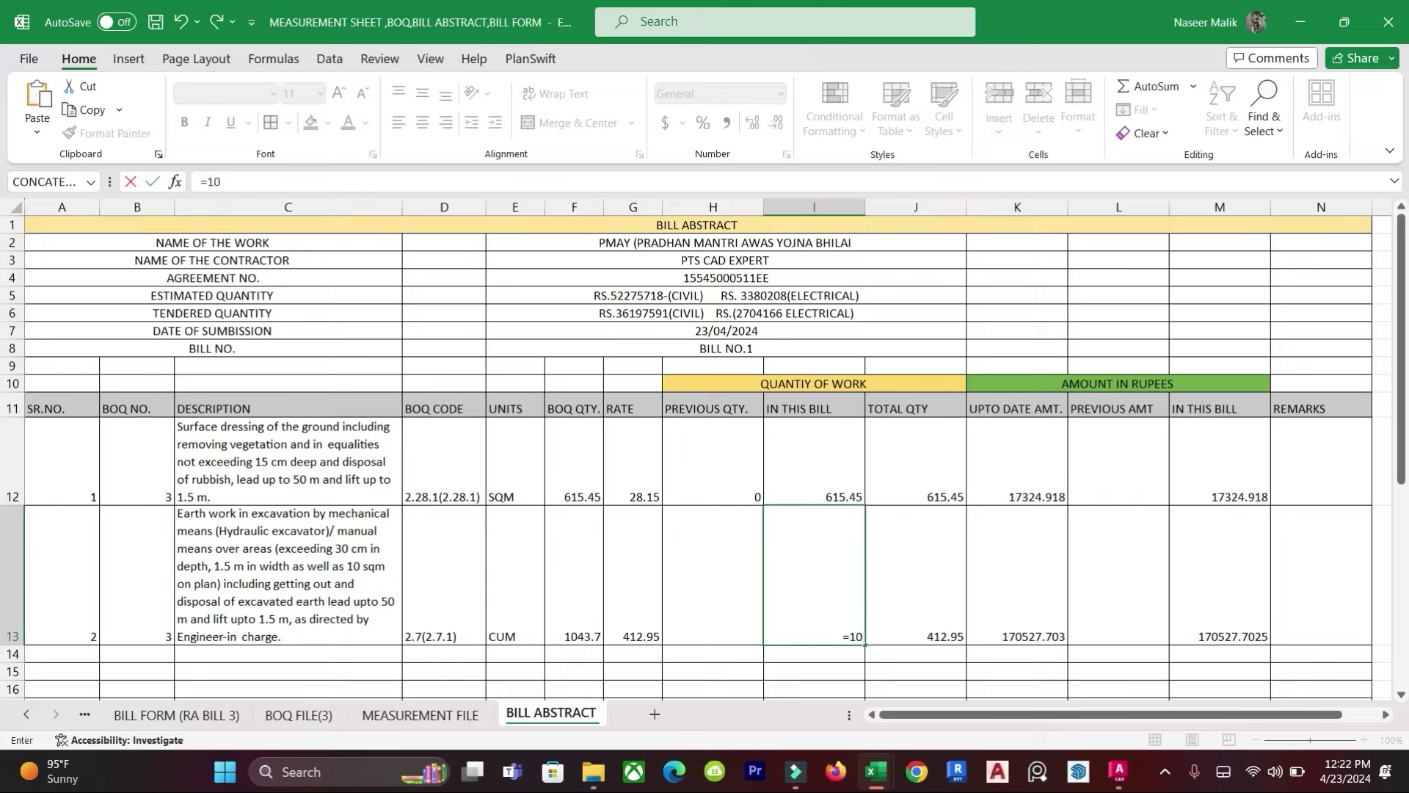
{"action": "type", "text": "43.7"}
{"action": "key", "text": "Return"}
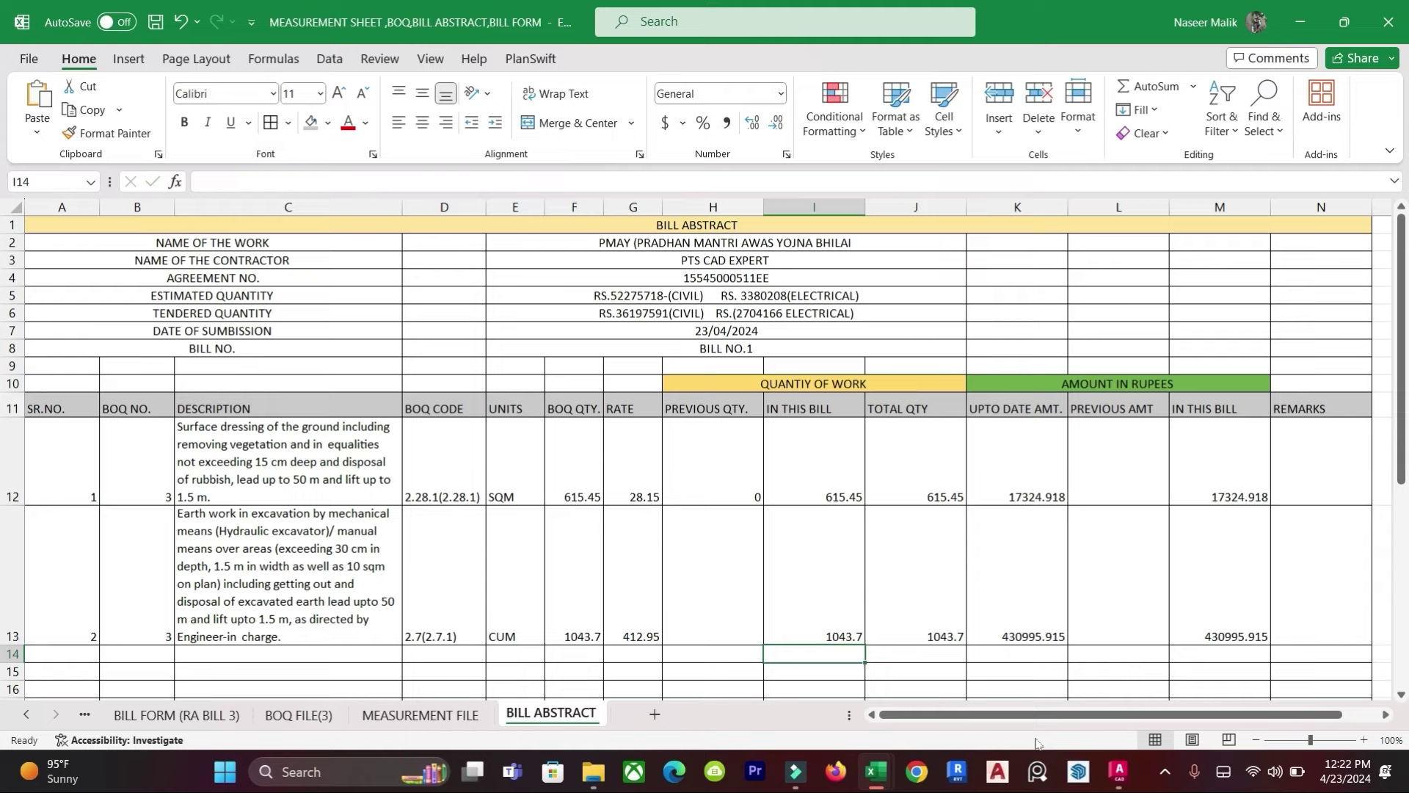
{"action": "double_click", "coordinate": [817, 607]}
{"action": "key", "text": "Escape"}
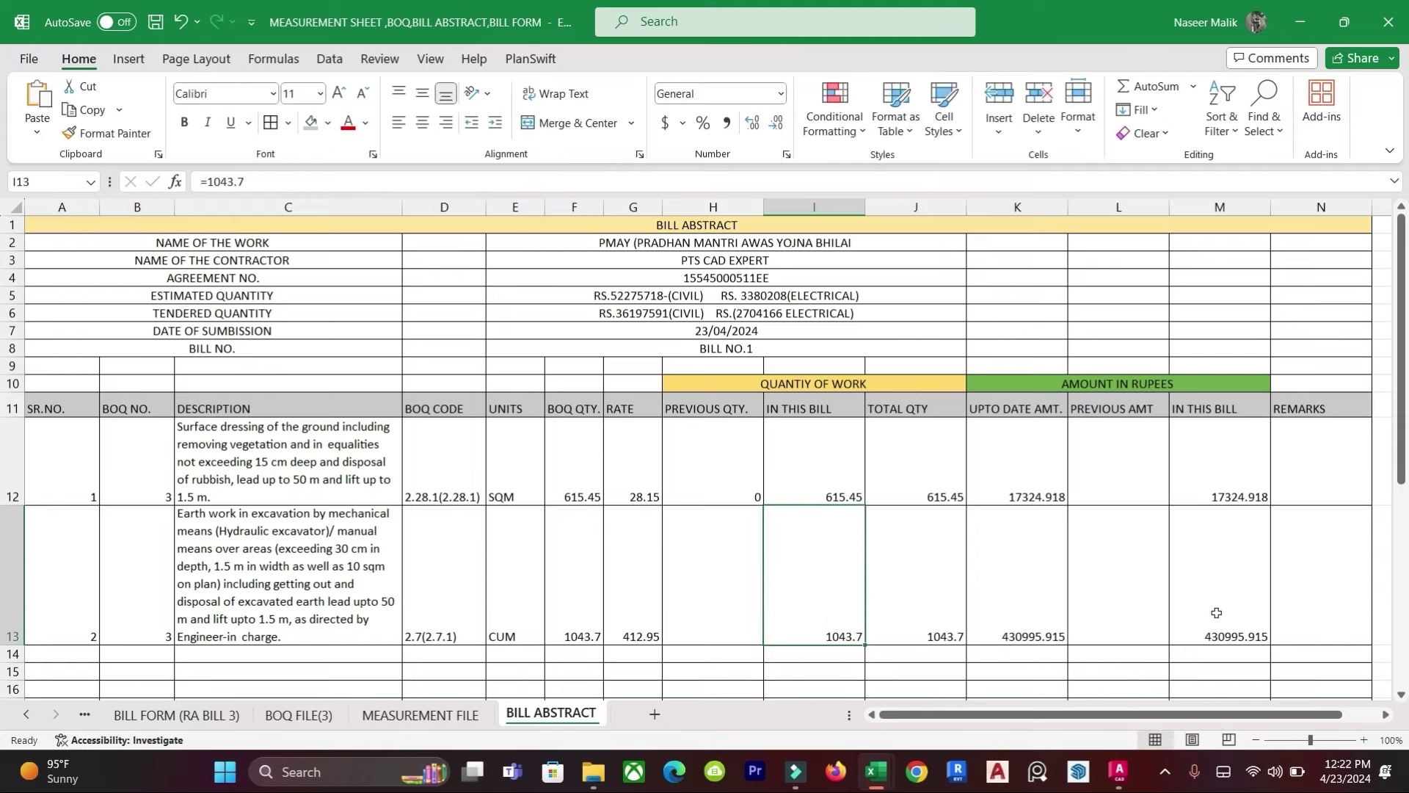
{"action": "left_click", "coordinate": [1219, 604]}
{"action": "type", "text": "=I13*G13"}
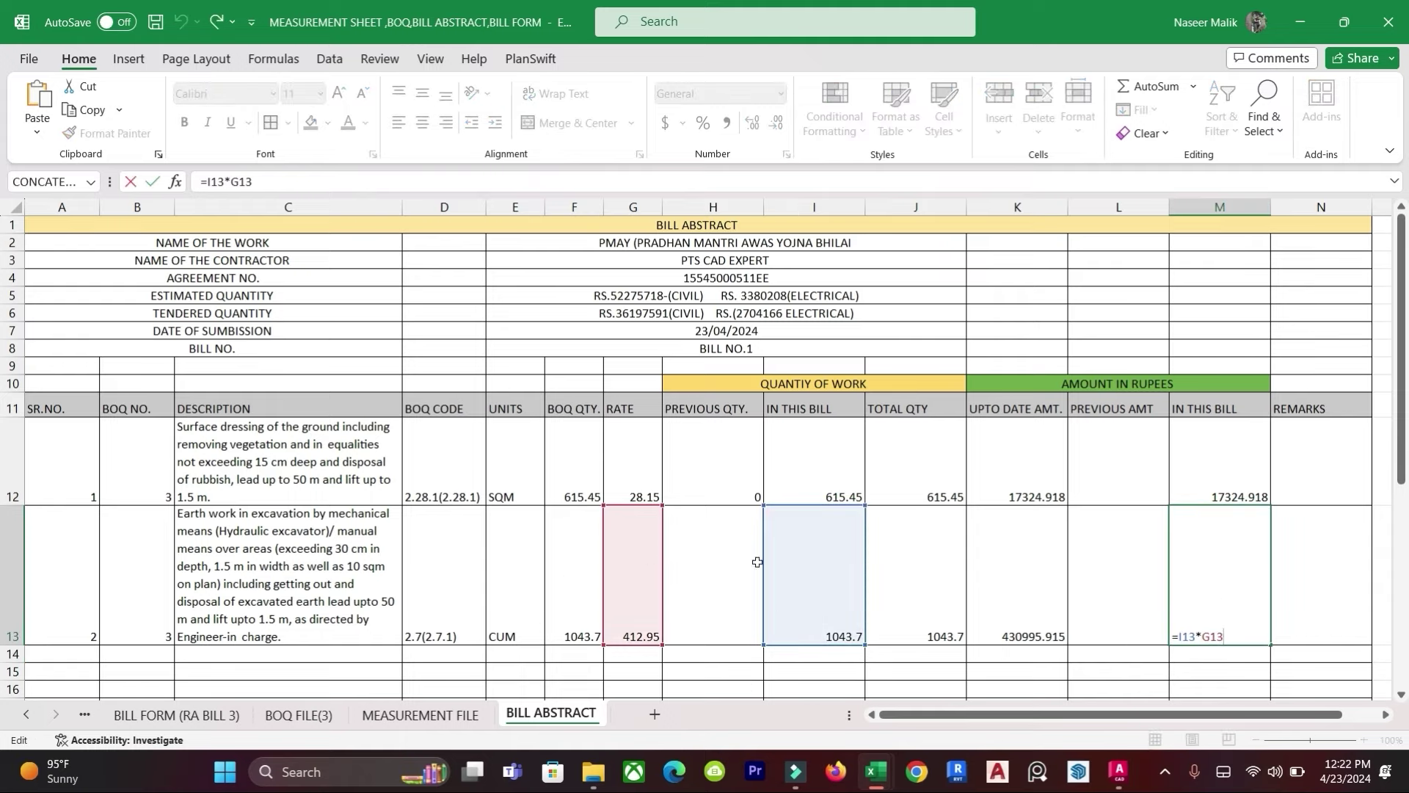
{"action": "key", "text": "ctrl+Return"}
Step: Examine the BOQ FILE(3) sheet for the next item after excavation, the pcc filling work
{"action": "scroll", "coordinate": [1009, 425], "scroll_direction": "down", "scroll_amount": 1}
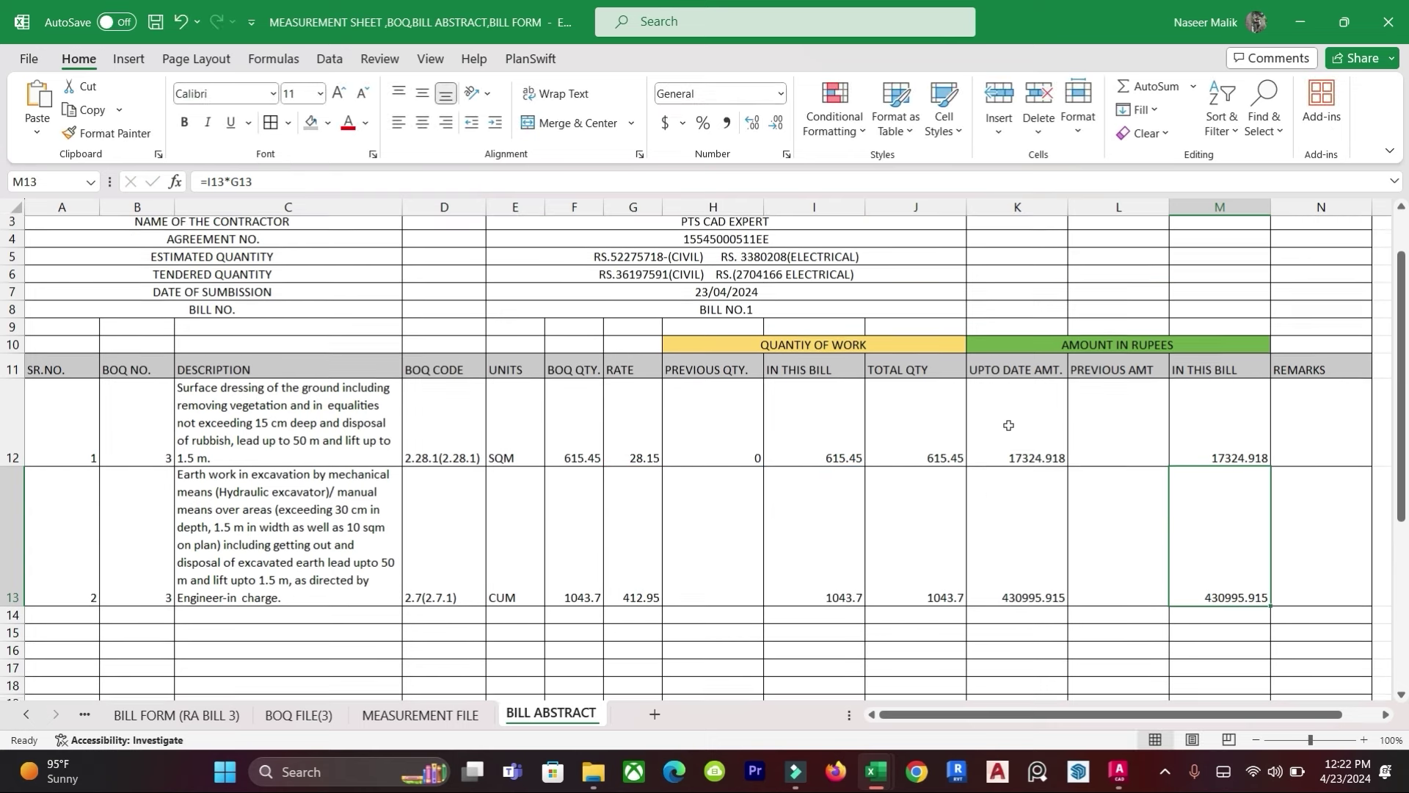
{"action": "scroll", "coordinate": [1008, 424], "scroll_direction": "down", "scroll_amount": 2}
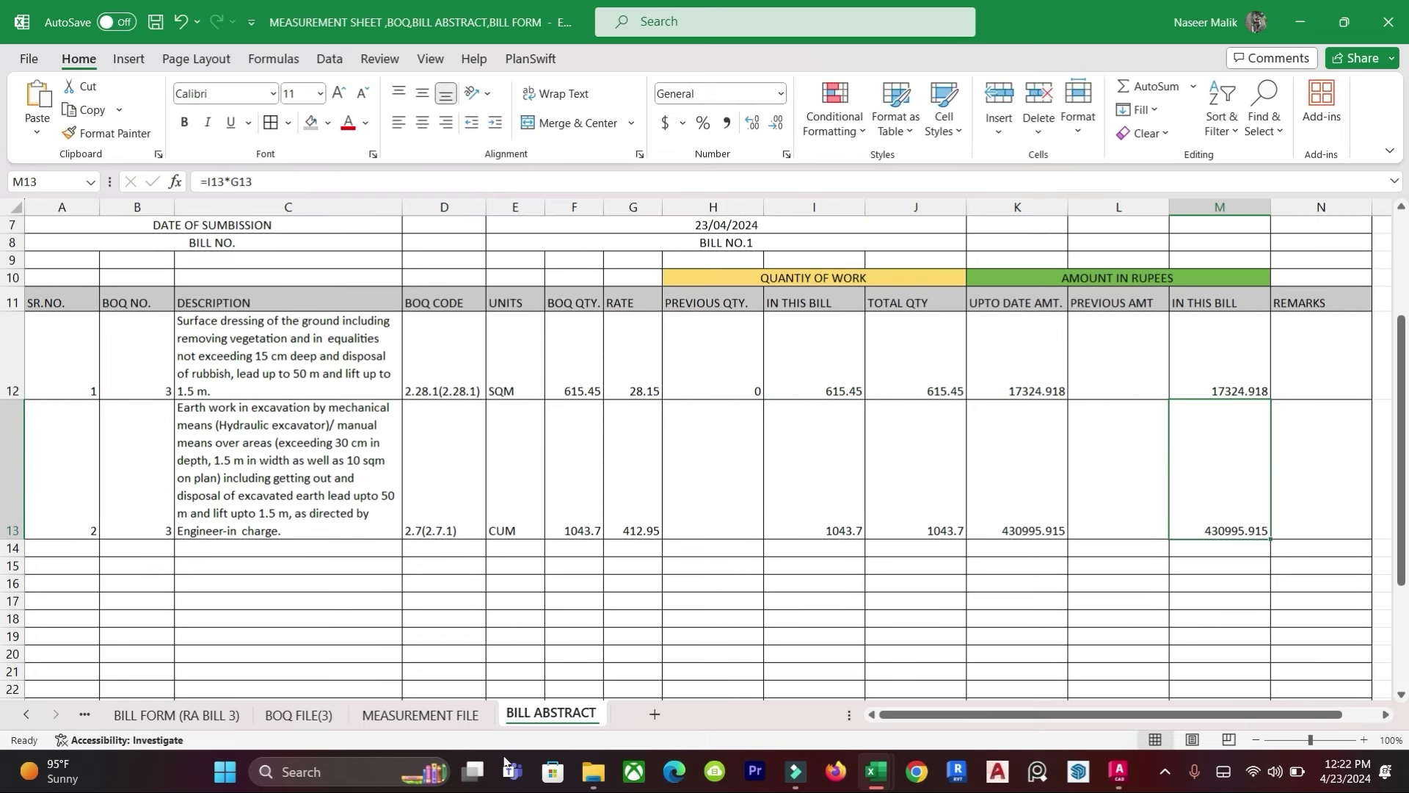
{"action": "left_click", "coordinate": [312, 720]}
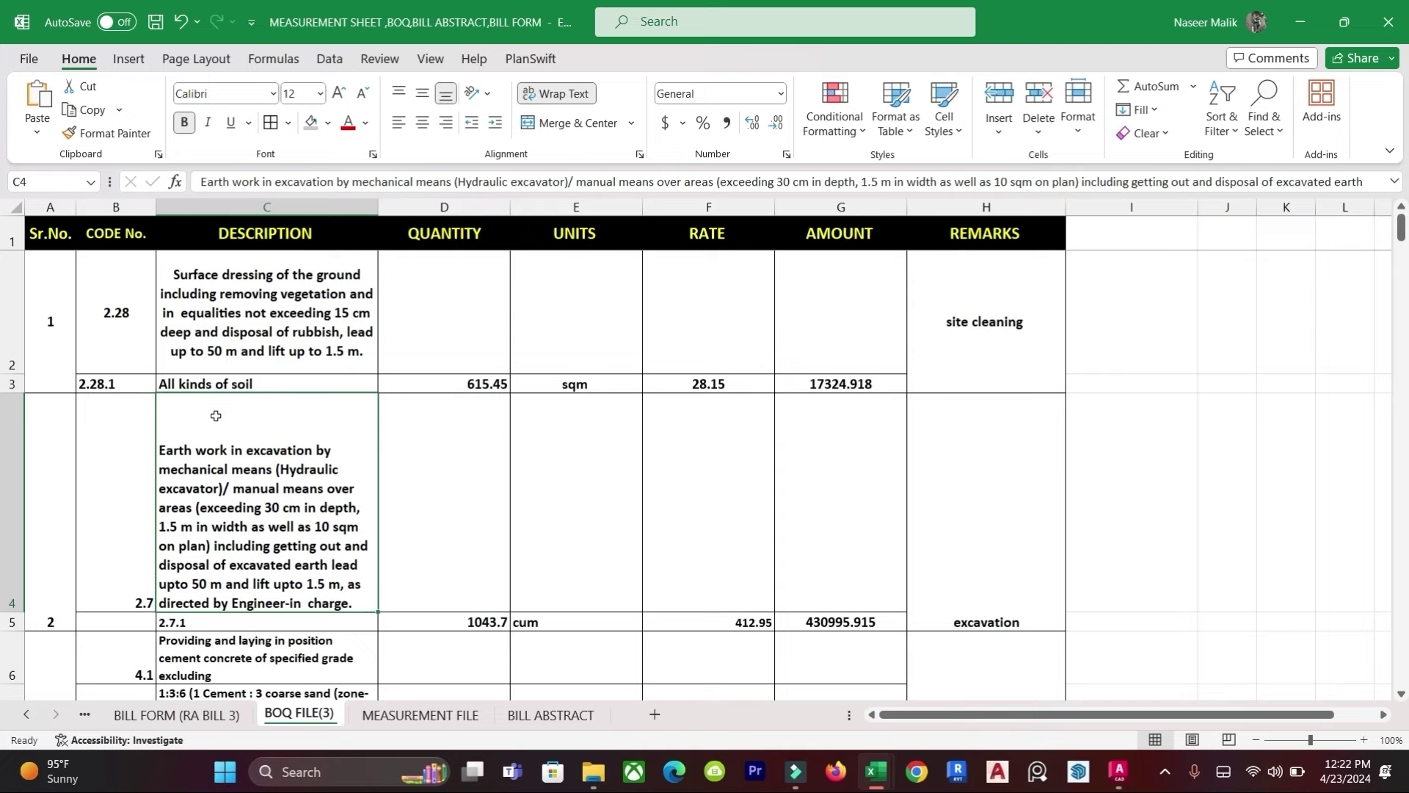
{"action": "scroll", "coordinate": [218, 348], "scroll_direction": "down", "scroll_amount": 3}
{"action": "scroll", "coordinate": [227, 379], "scroll_direction": "up", "scroll_amount": 3}
{"action": "scroll", "coordinate": [250, 423], "scroll_direction": "down", "scroll_amount": 1}
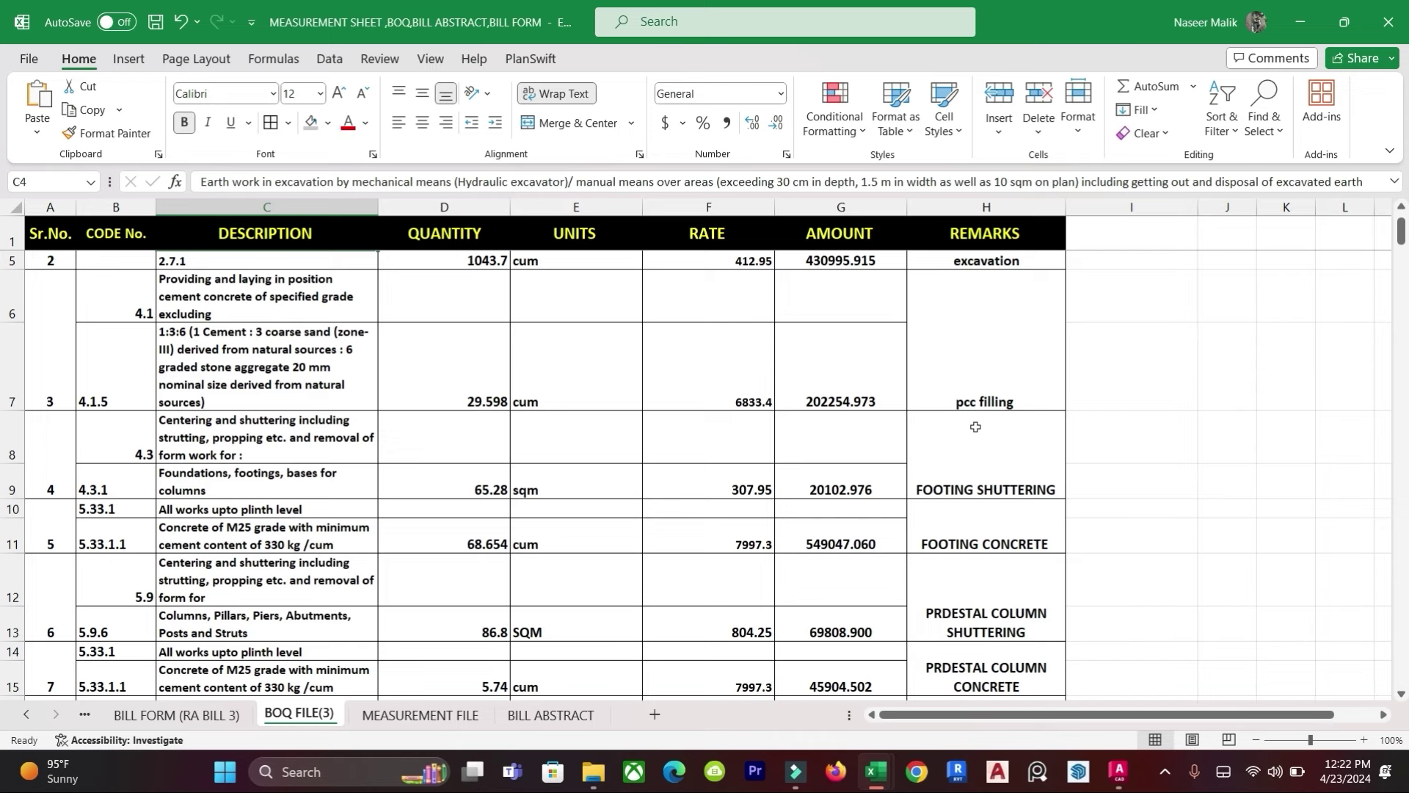
{"action": "scroll", "coordinate": [963, 431], "scroll_direction": "up", "scroll_amount": 1}
{"action": "scroll", "coordinate": [962, 431], "scroll_direction": "down", "scroll_amount": 1}
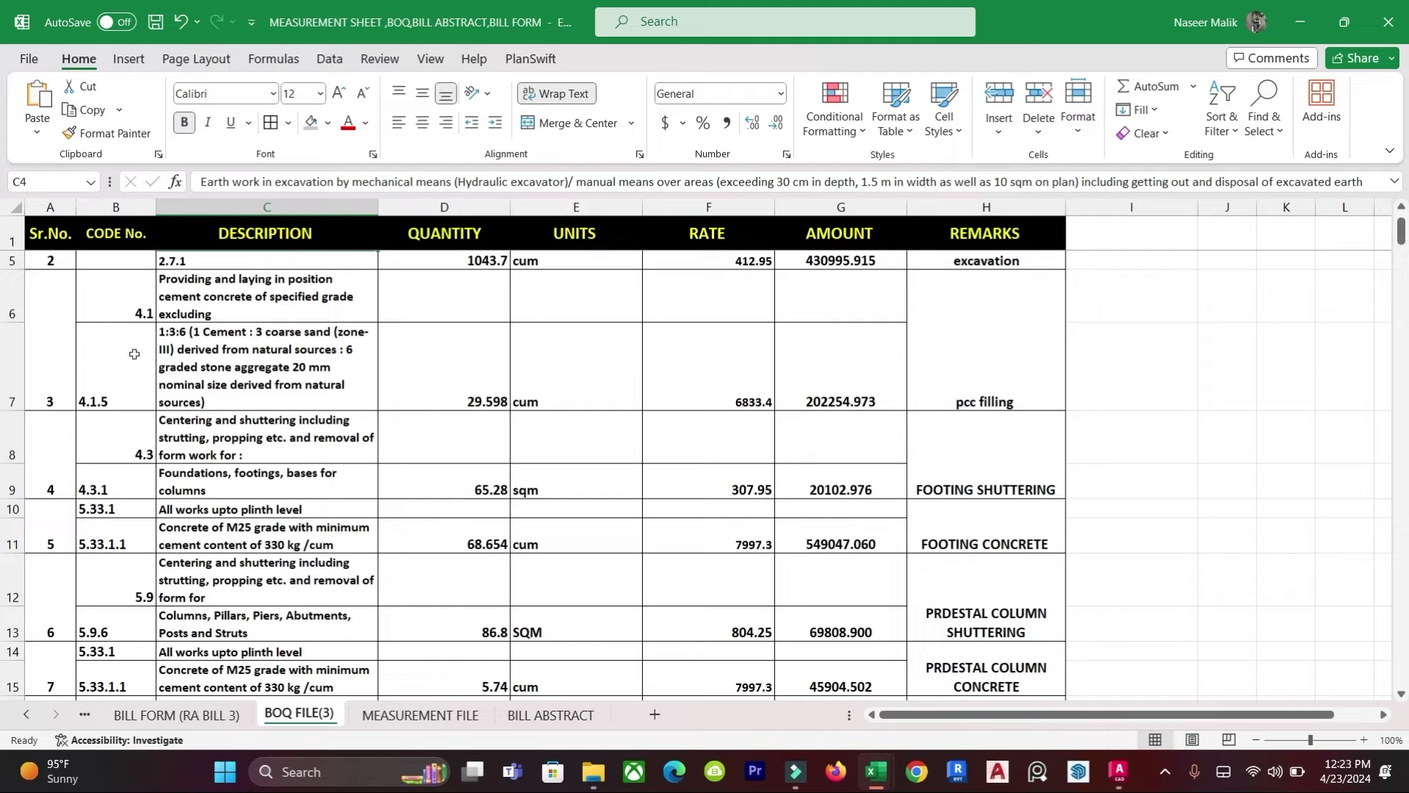
{"action": "left_click", "coordinate": [195, 351]}
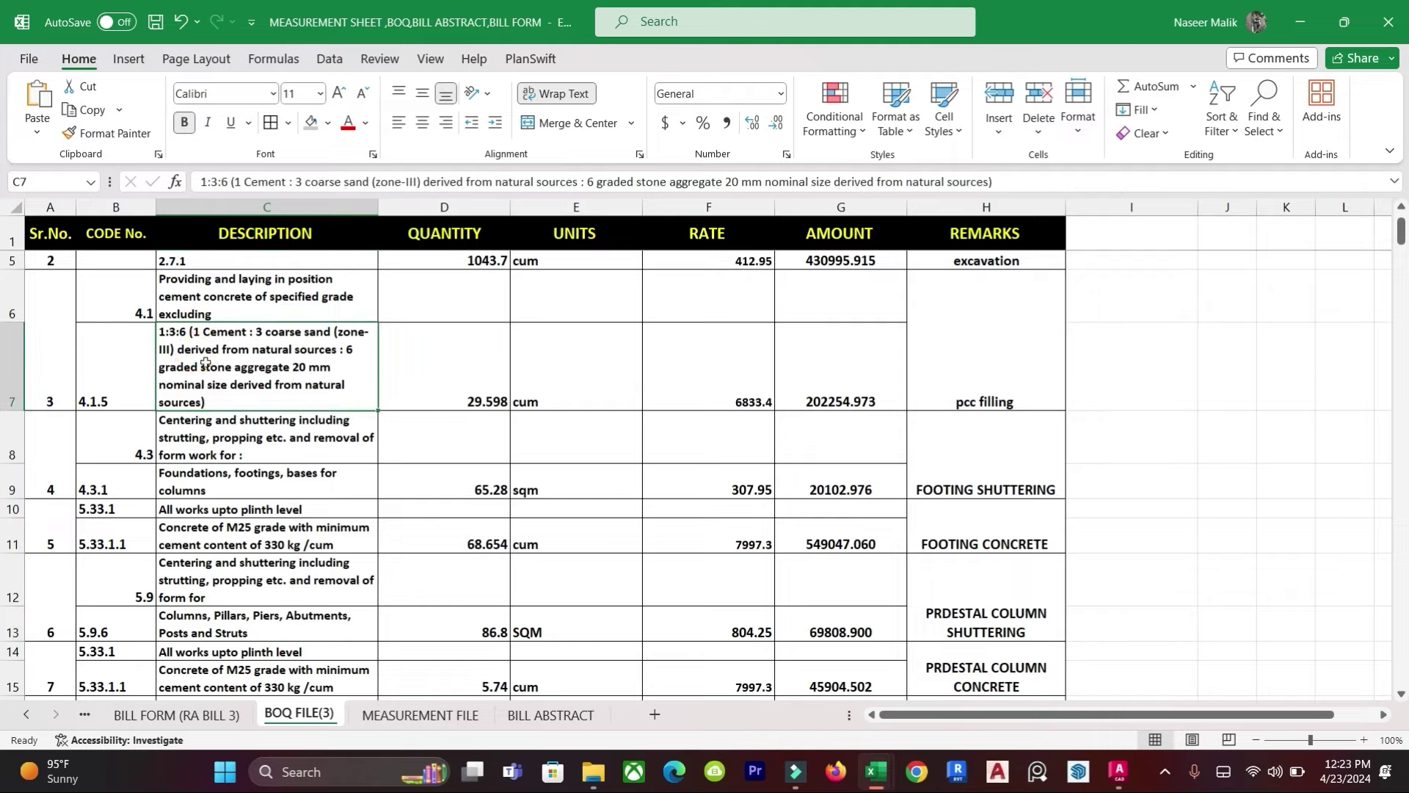
Step: Enter serial number 3 in A14 and BOQ number 3 in B14 of the BILL ABSTRACT sheet
{"action": "left_click", "coordinate": [551, 714]}
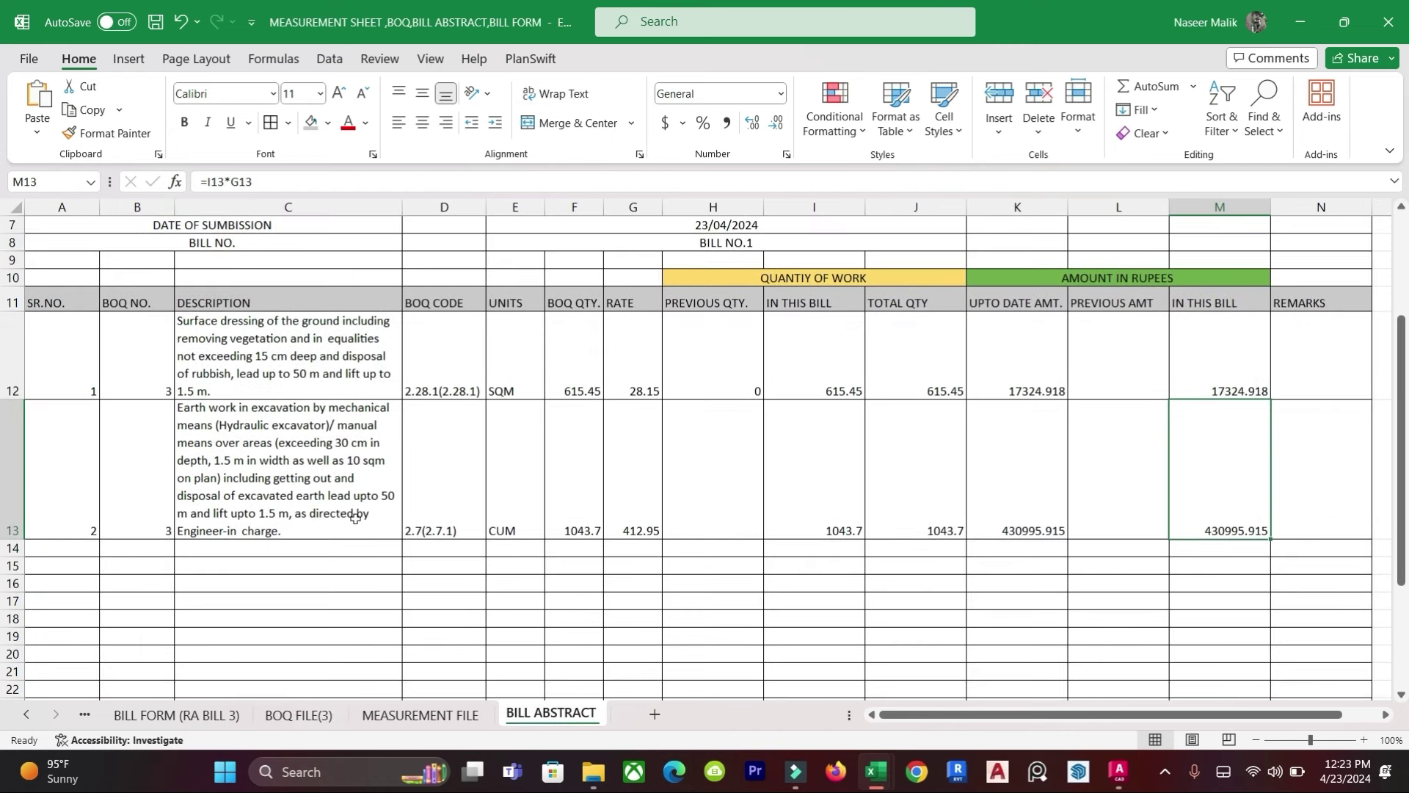
{"action": "left_click", "coordinate": [158, 531]}
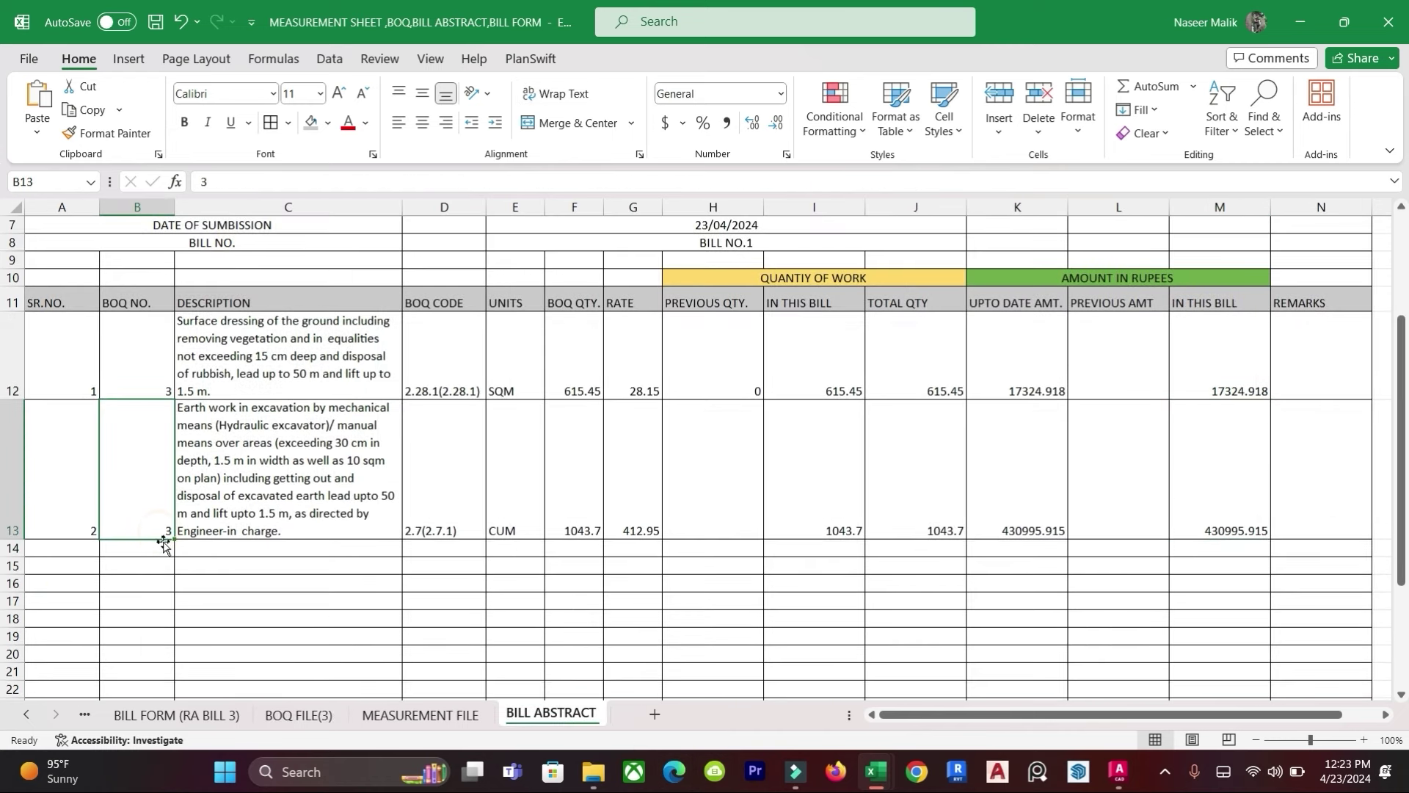
{"action": "left_click", "coordinate": [152, 545]}
{"action": "type", "text": "3"}
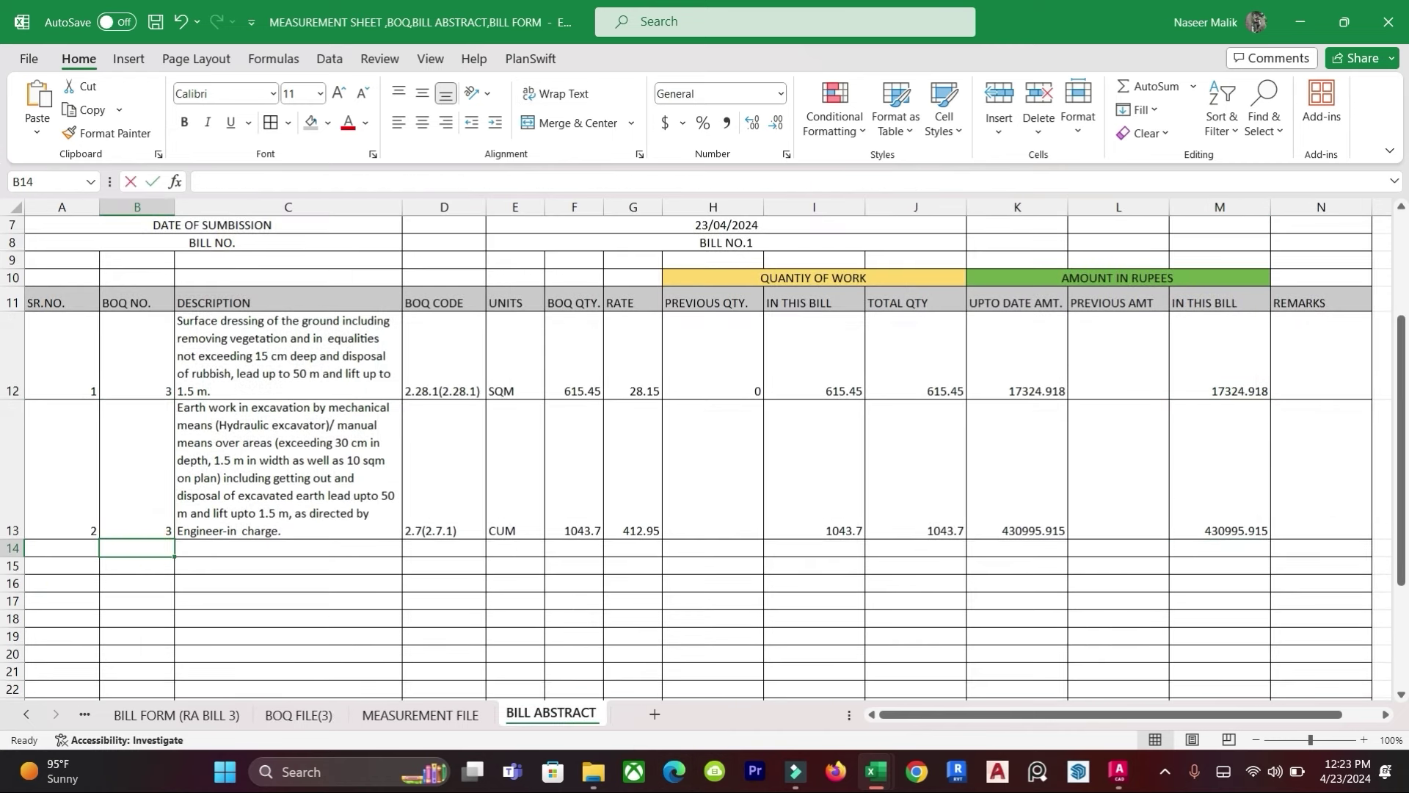
{"action": "key", "text": "Return"}
{"action": "left_click", "coordinate": [74, 544]}
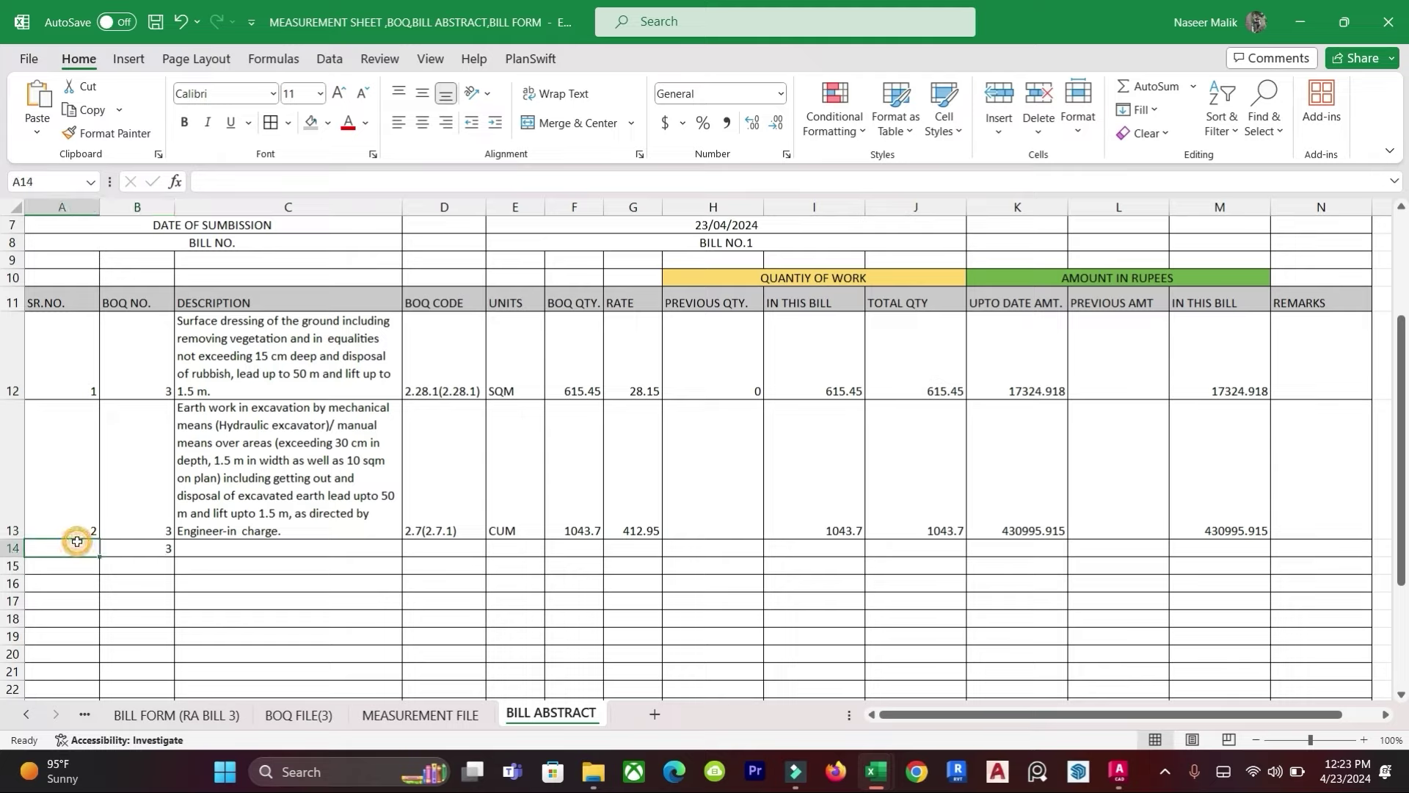
{"action": "type", "text": "3"}
{"action": "key", "text": "Tab"}
{"action": "key", "text": "Tab"}
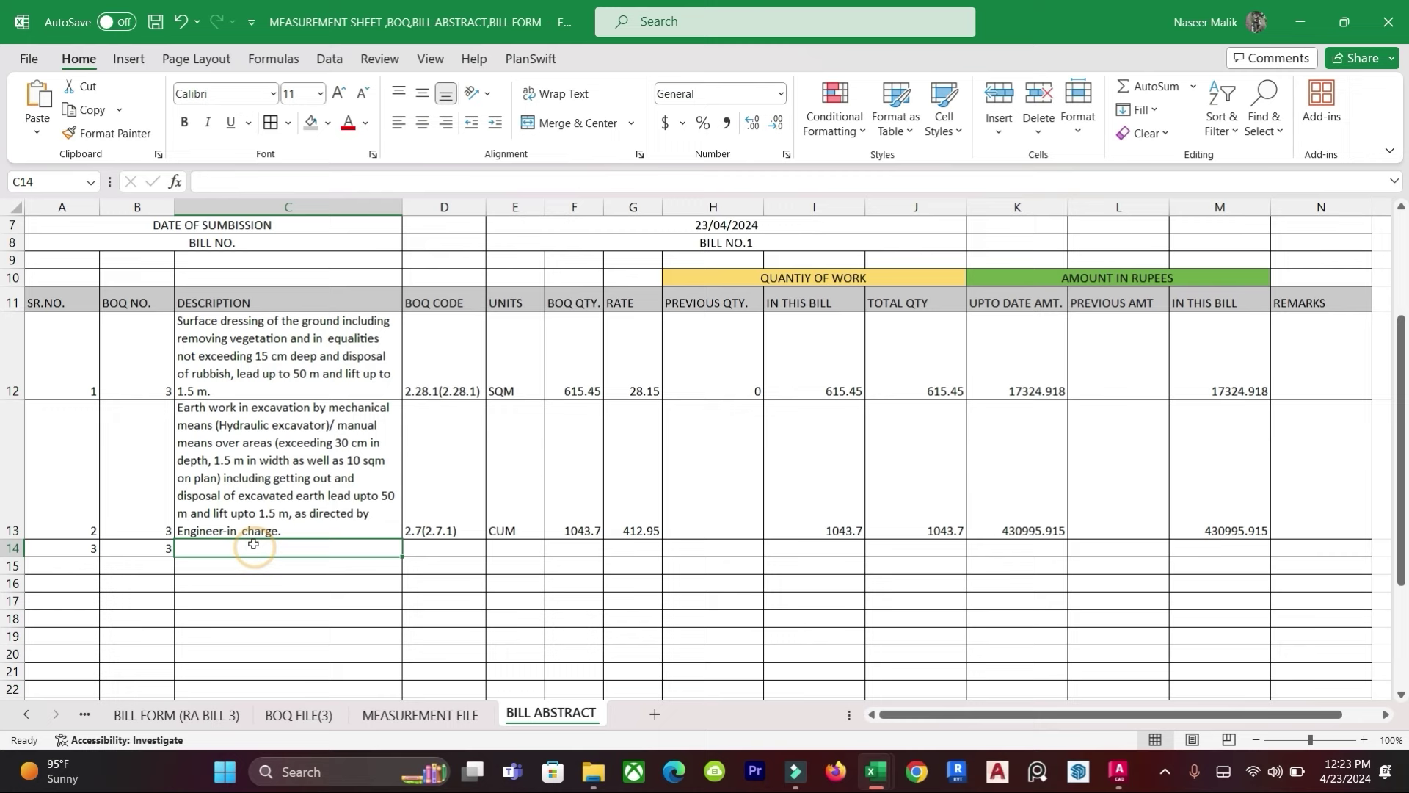
Step: Link the description in C14 to cell C4 of the BOQ FILE(3) sheet and wrap its text
{"action": "type", "text": "="}
{"action": "left_click", "coordinate": [298, 715]}
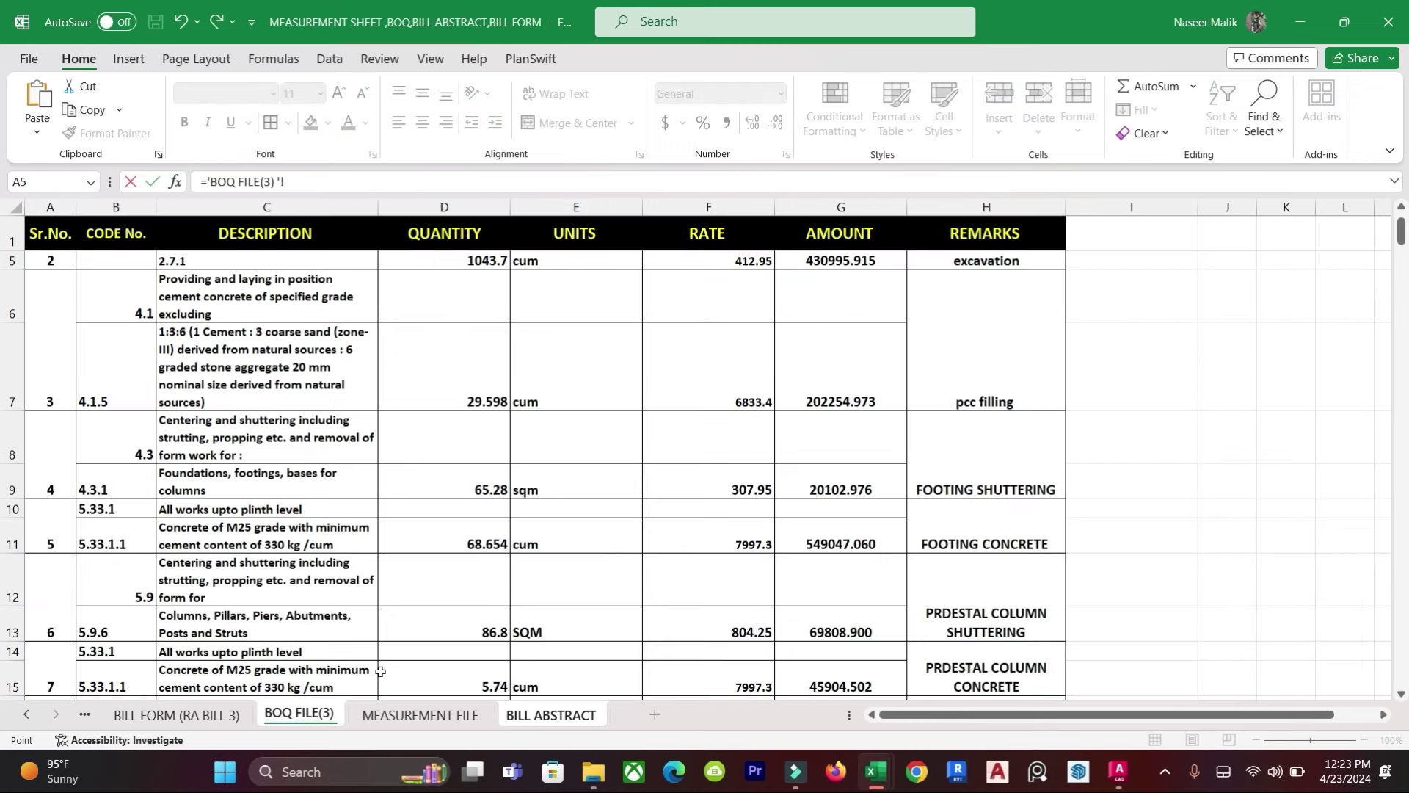
{"action": "scroll", "coordinate": [280, 472], "scroll_direction": "up", "scroll_amount": 1}
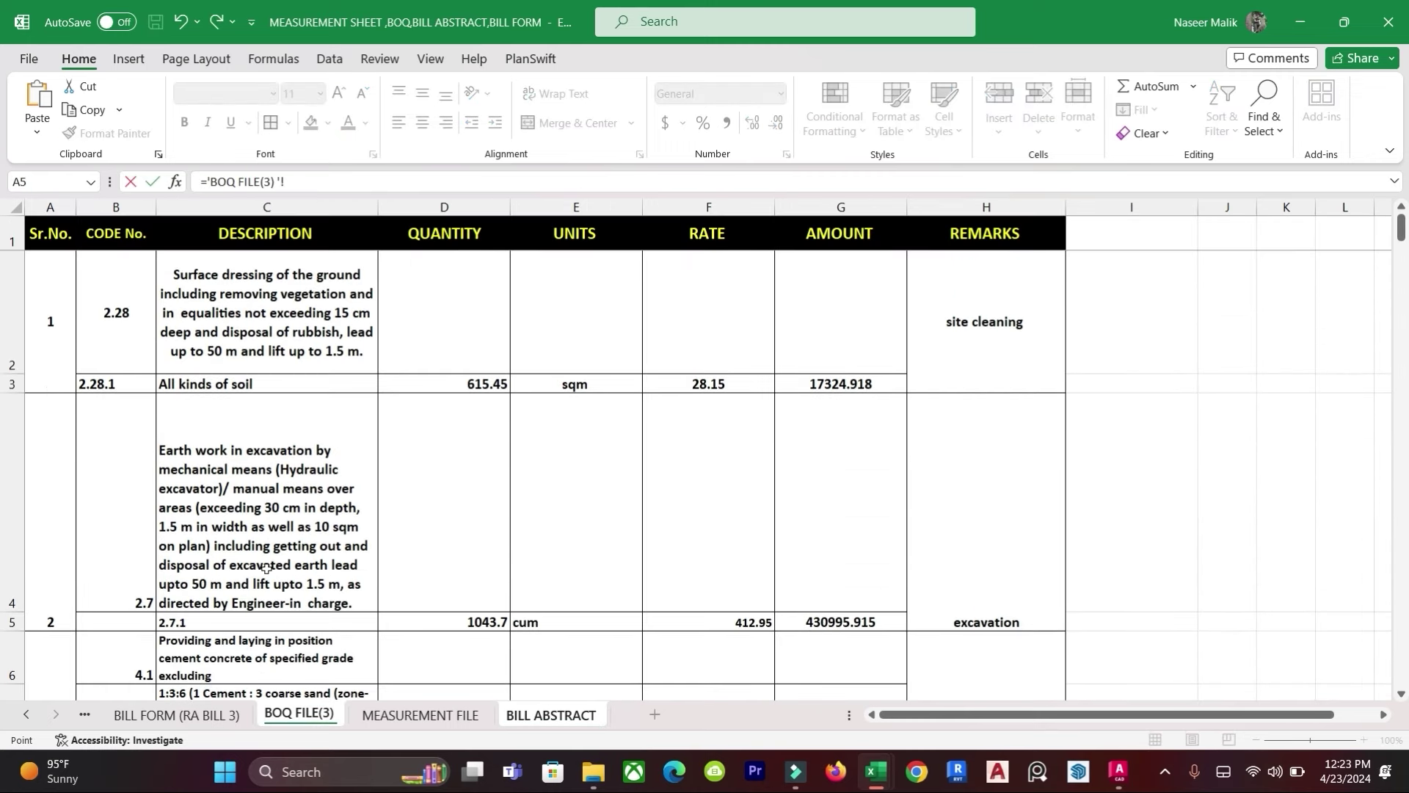
{"action": "left_click", "coordinate": [244, 493]}
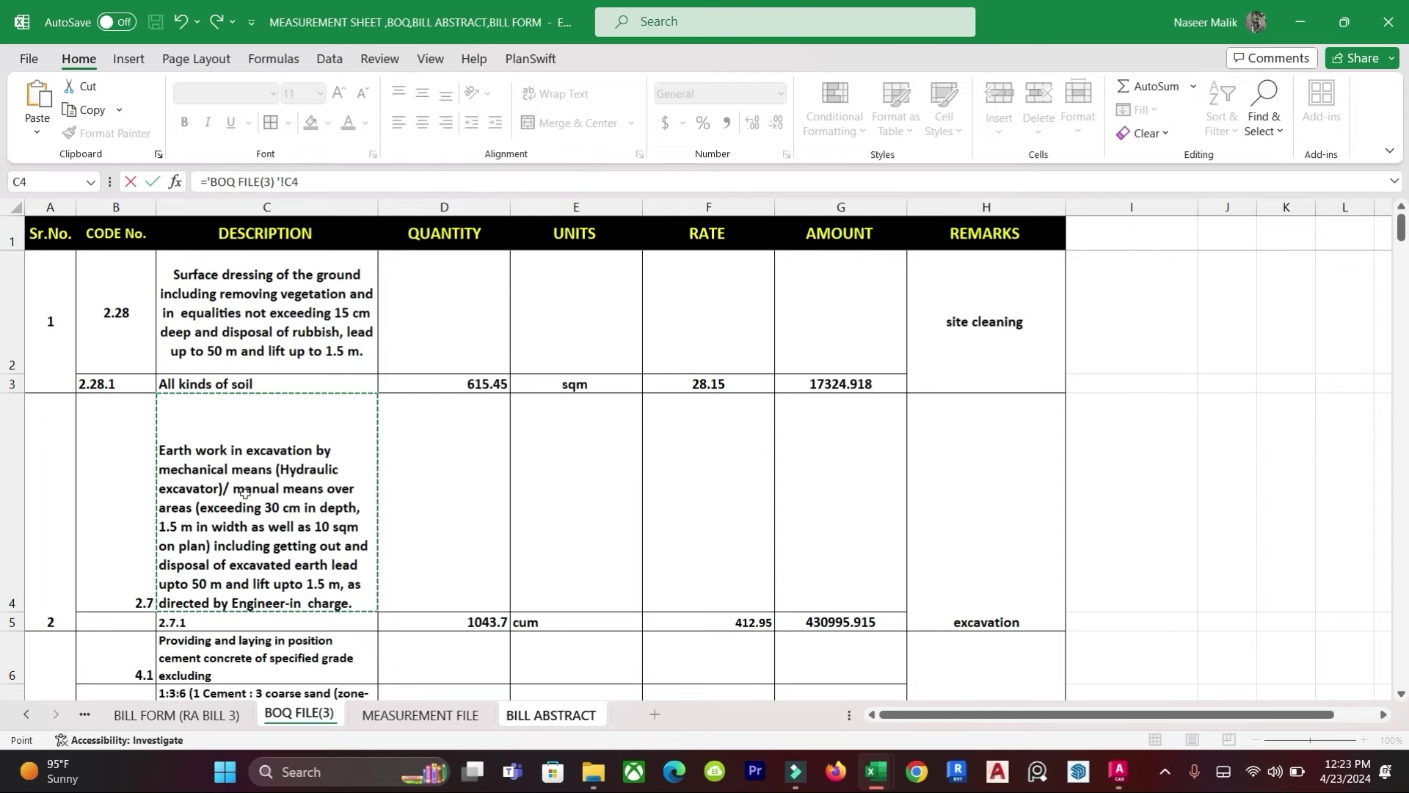
{"action": "key", "text": "Return"}
{"action": "left_click", "coordinate": [465, 550]}
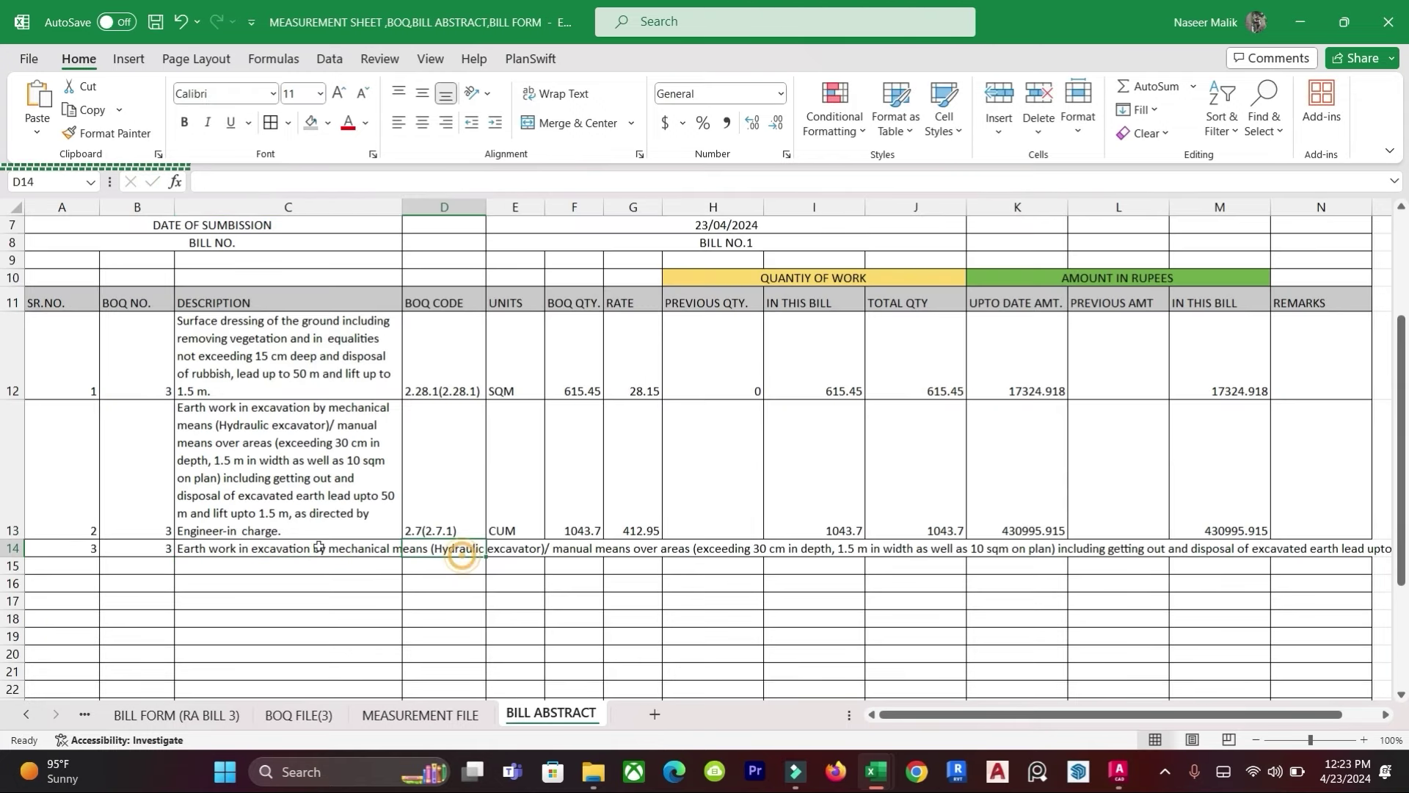
{"action": "left_click", "coordinate": [277, 550]}
{"action": "left_click", "coordinate": [563, 95]}
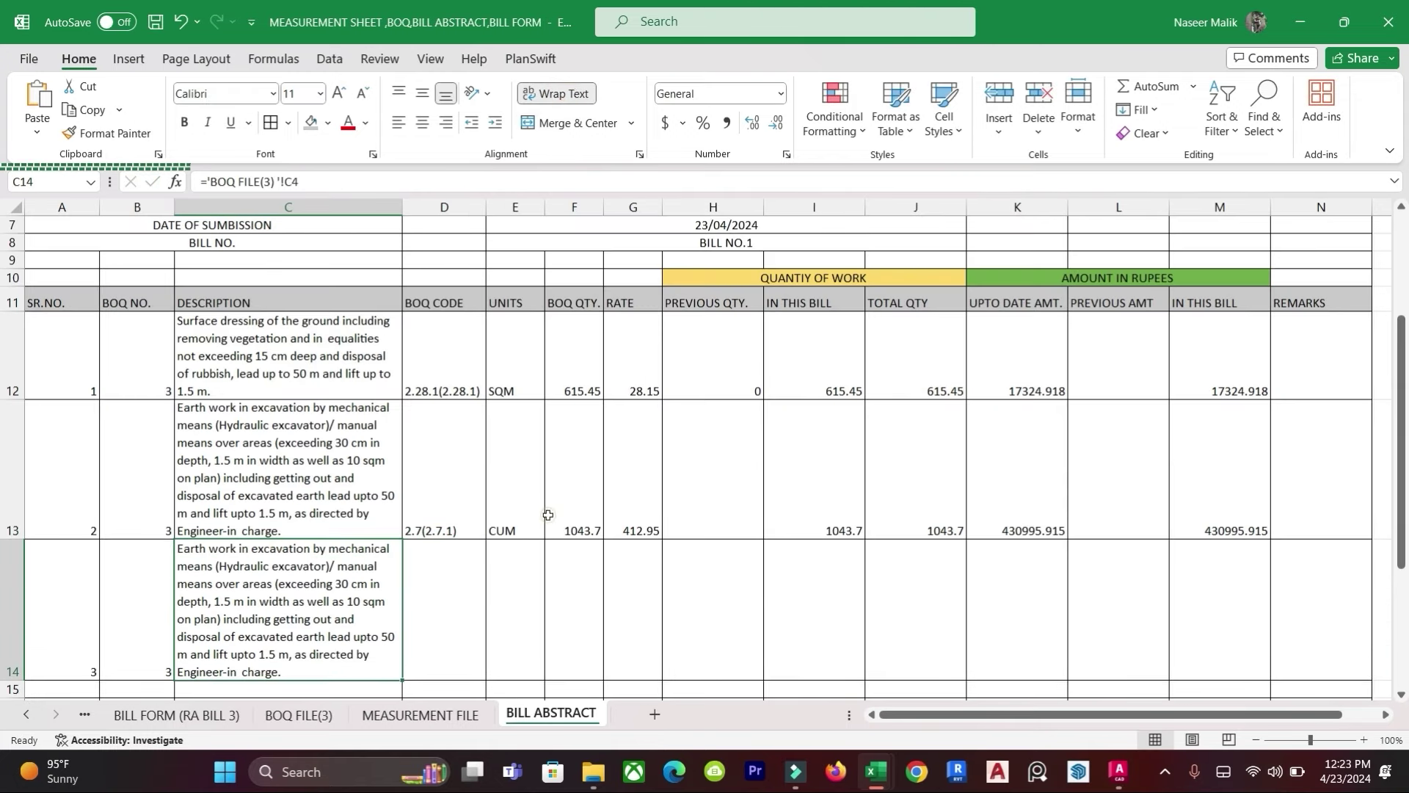
Step: Look up the pcc filling item's code in BOQ FILE(3) and enter 4.1.5 as the BOQ code in D14 of BILL ABSTRACT
{"action": "left_click", "coordinate": [514, 478]}
{"action": "scroll", "coordinate": [389, 597], "scroll_direction": "down", "scroll_amount": 1}
{"action": "left_click", "coordinate": [516, 612]}
{"action": "left_click", "coordinate": [462, 559]}
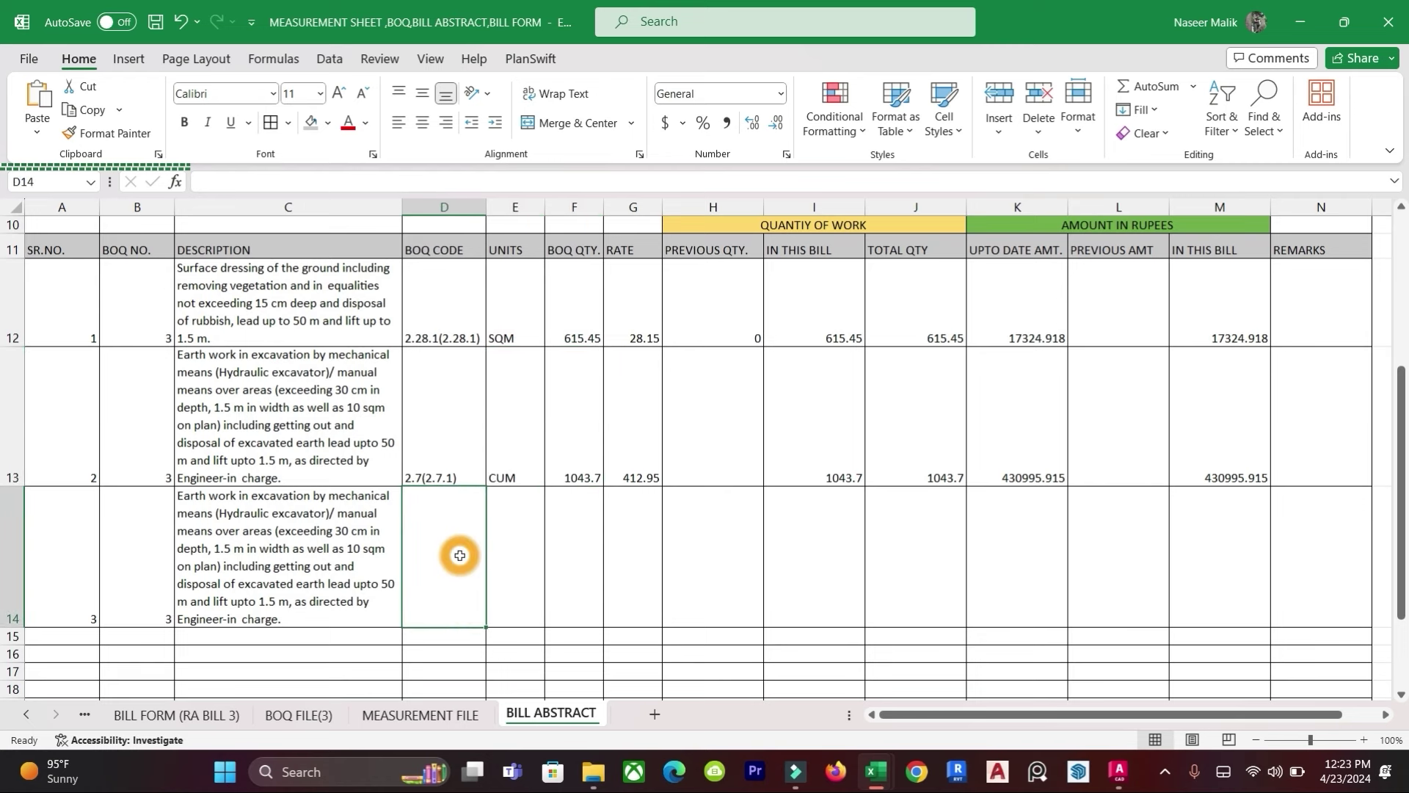
{"action": "left_click", "coordinate": [299, 714]}
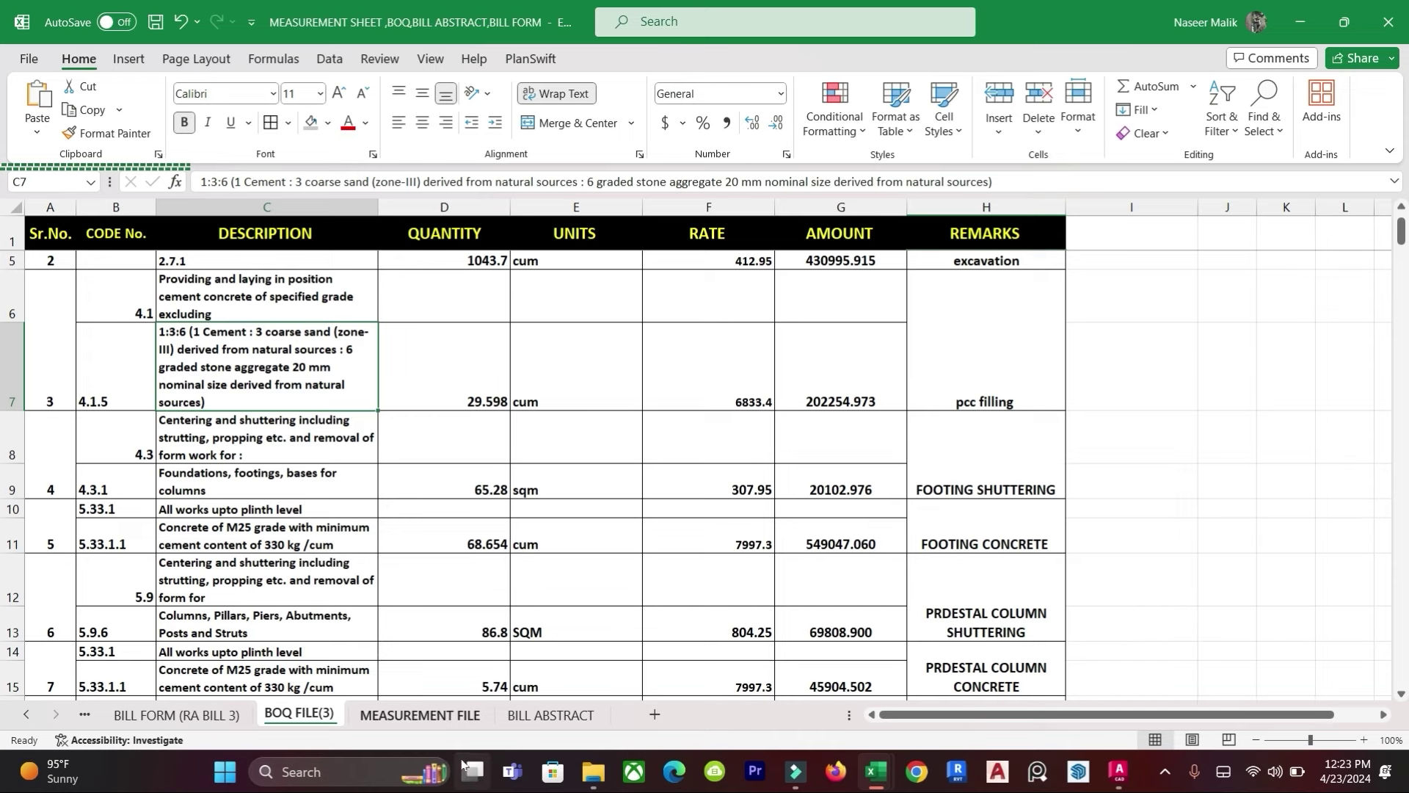
{"action": "left_click", "coordinate": [550, 714]}
{"action": "left_click", "coordinate": [460, 543]}
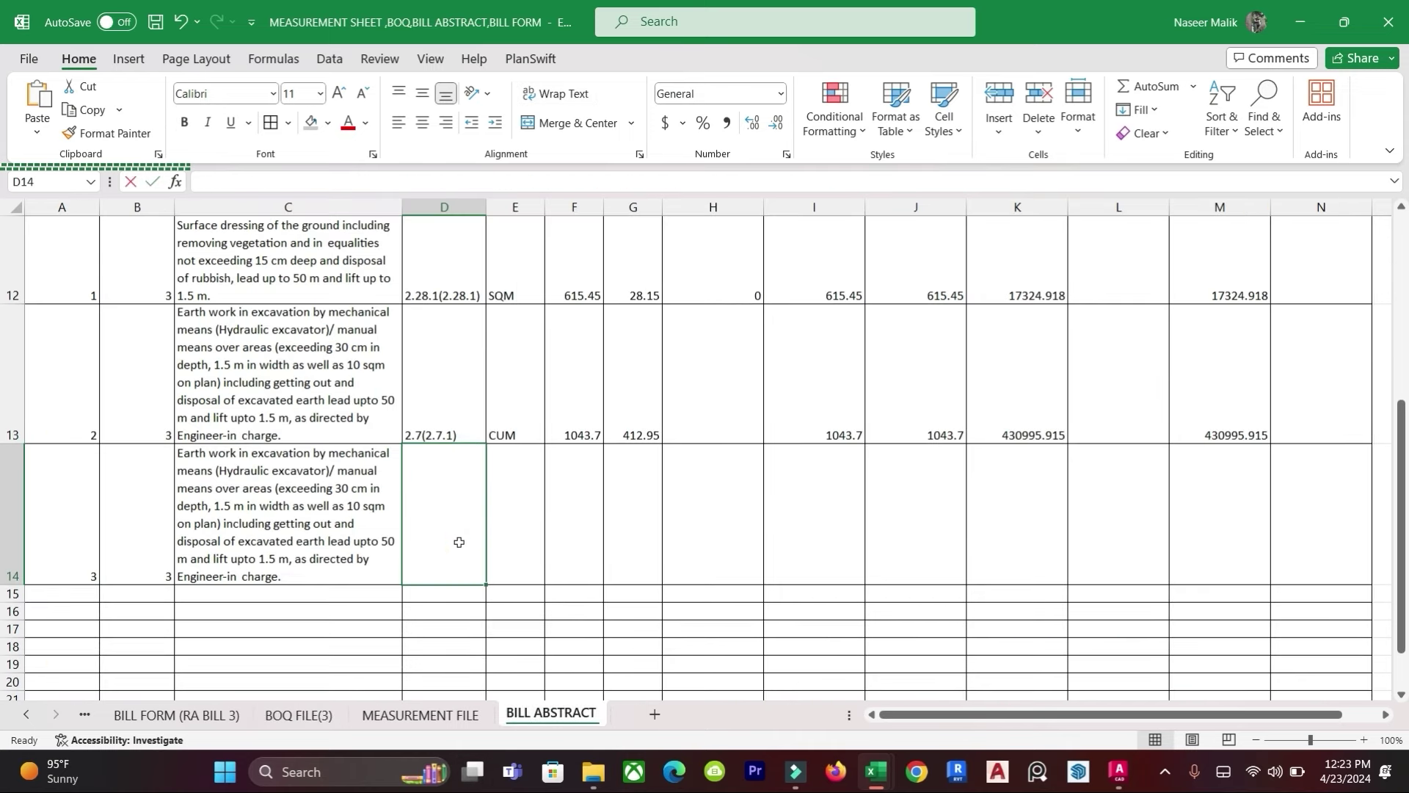
{"action": "type", "text": "1"}
{"action": "type", "text": "4.1.5"}
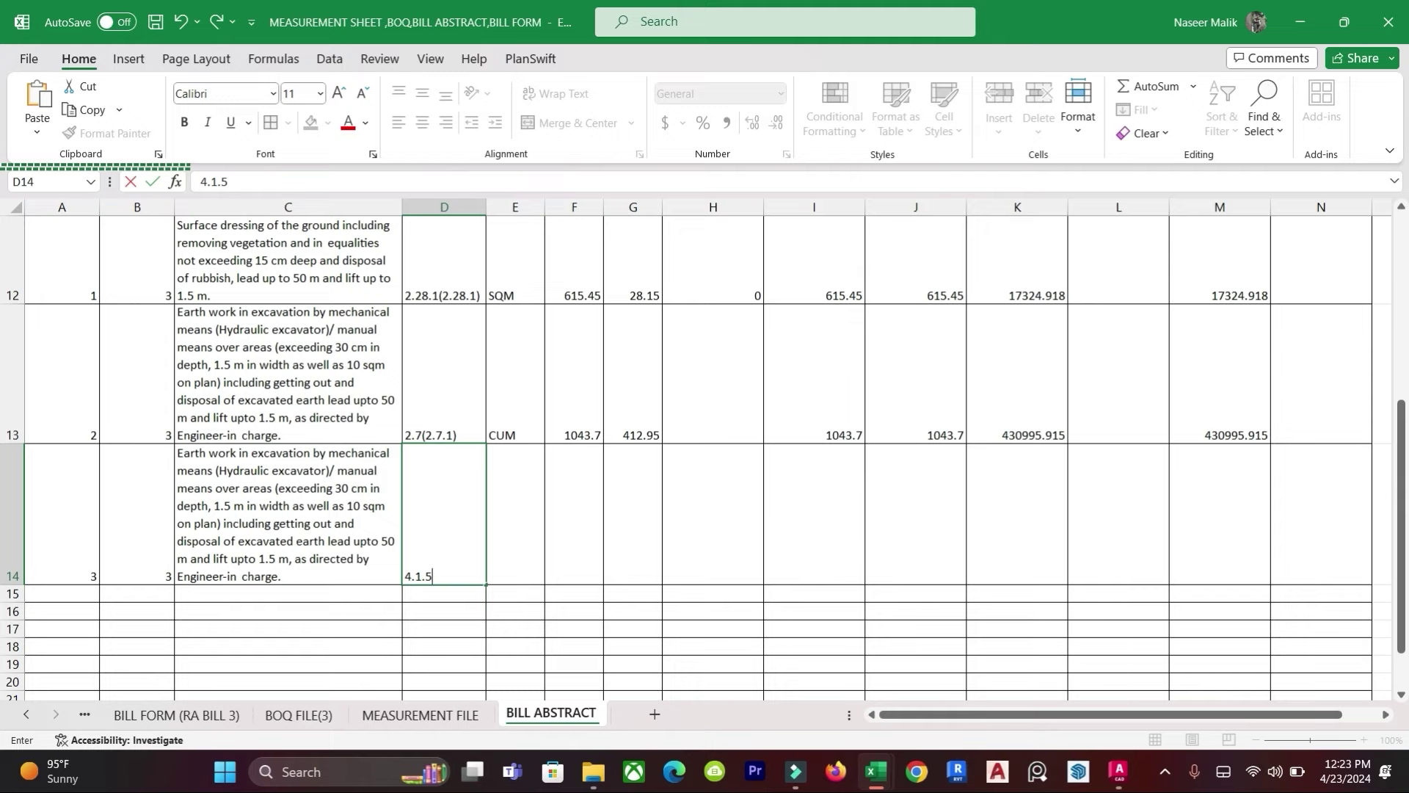
{"action": "key", "text": "Tab"}
Step: Fill the unit CUM from E13 down into E14 for the third item
{"action": "left_click", "coordinate": [494, 415]}
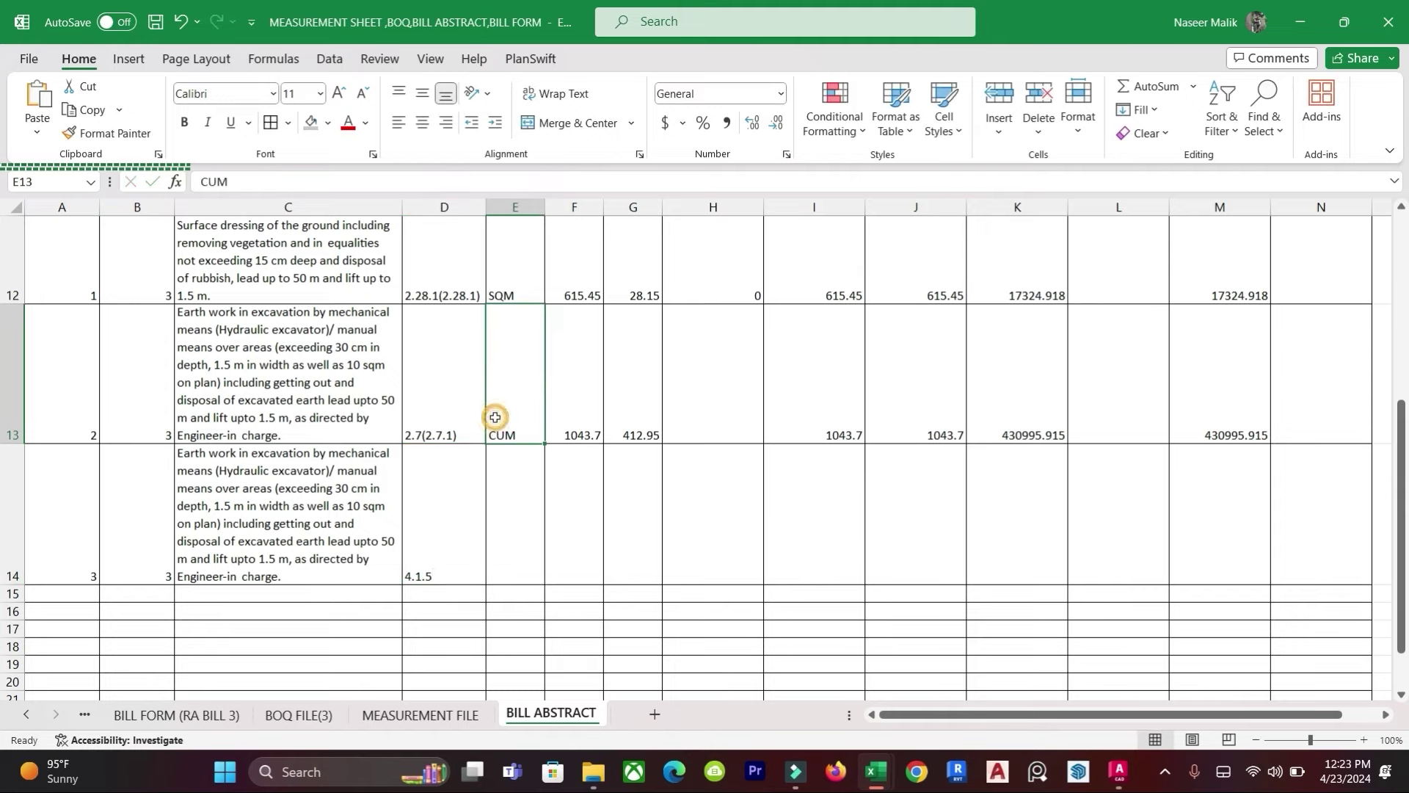
{"action": "left_click_drag", "start_coordinate": [544, 443], "coordinate": [539, 539]}
{"action": "left_click", "coordinate": [610, 536]}
Step: Try freezing the top row with header row 11 selected, scroll through the item rows, and unfreeze the panes
{"action": "scroll", "coordinate": [616, 441], "scroll_direction": "up", "scroll_amount": 4}
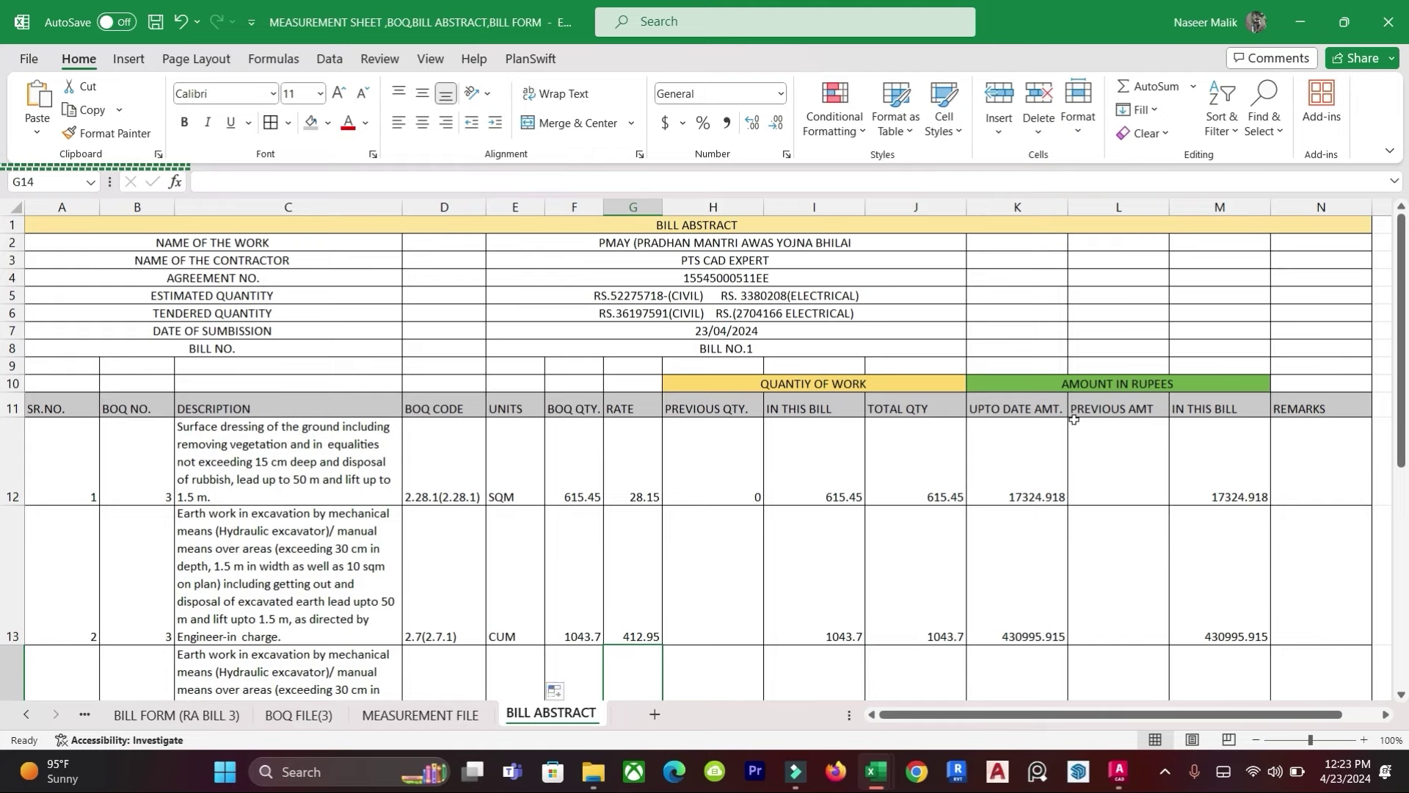
{"action": "left_click_drag", "start_coordinate": [1355, 413], "coordinate": [8, 408]}
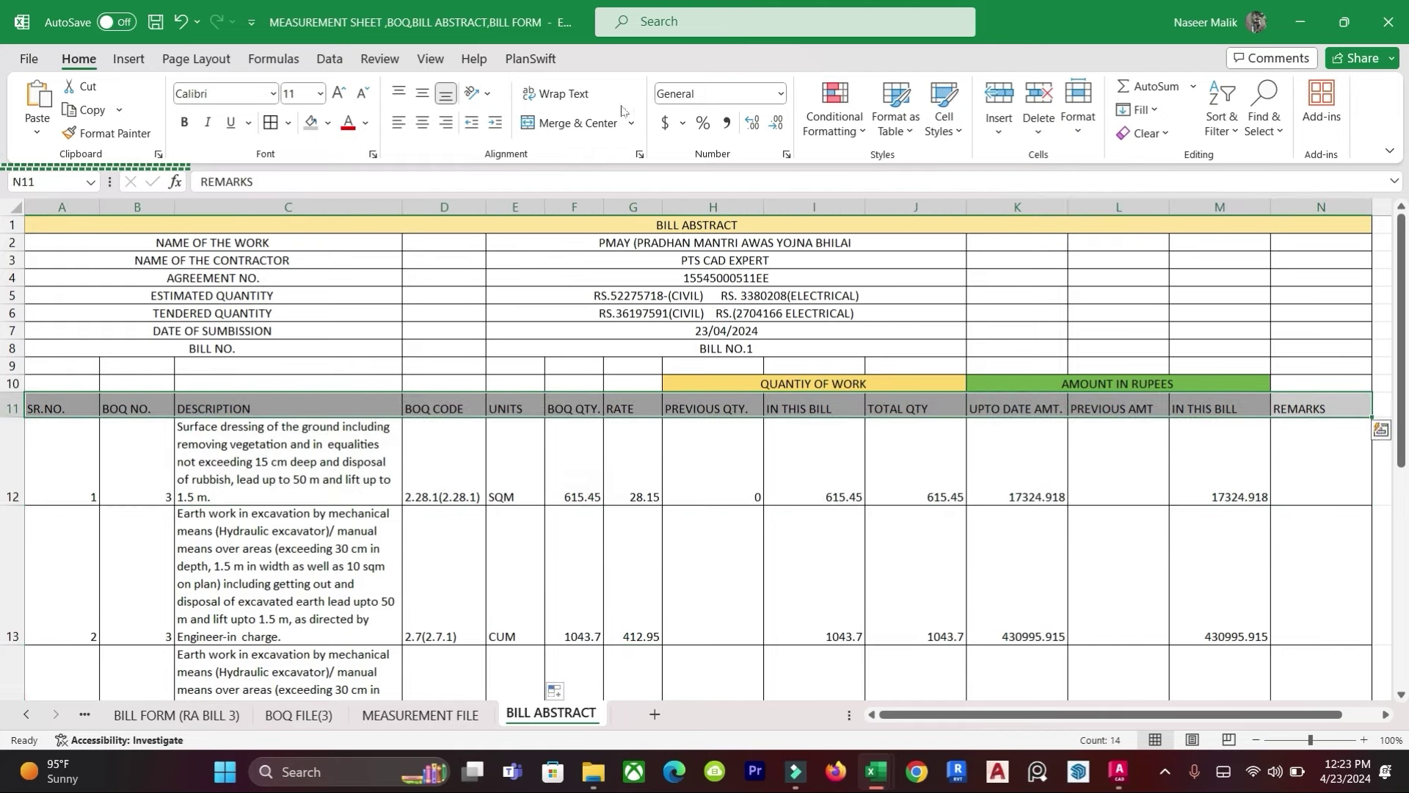
{"action": "left_click", "coordinate": [430, 59]}
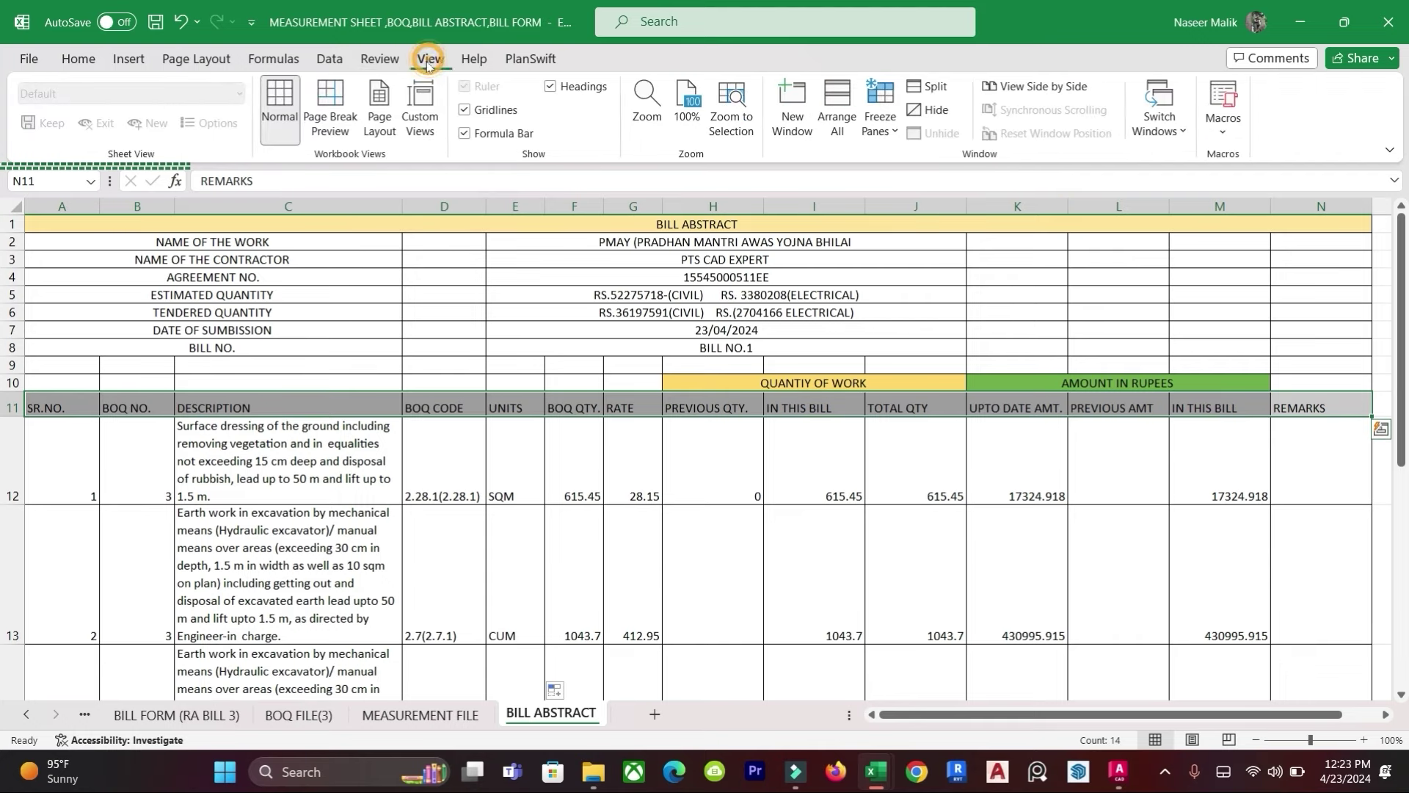
{"action": "left_click", "coordinate": [881, 107]}
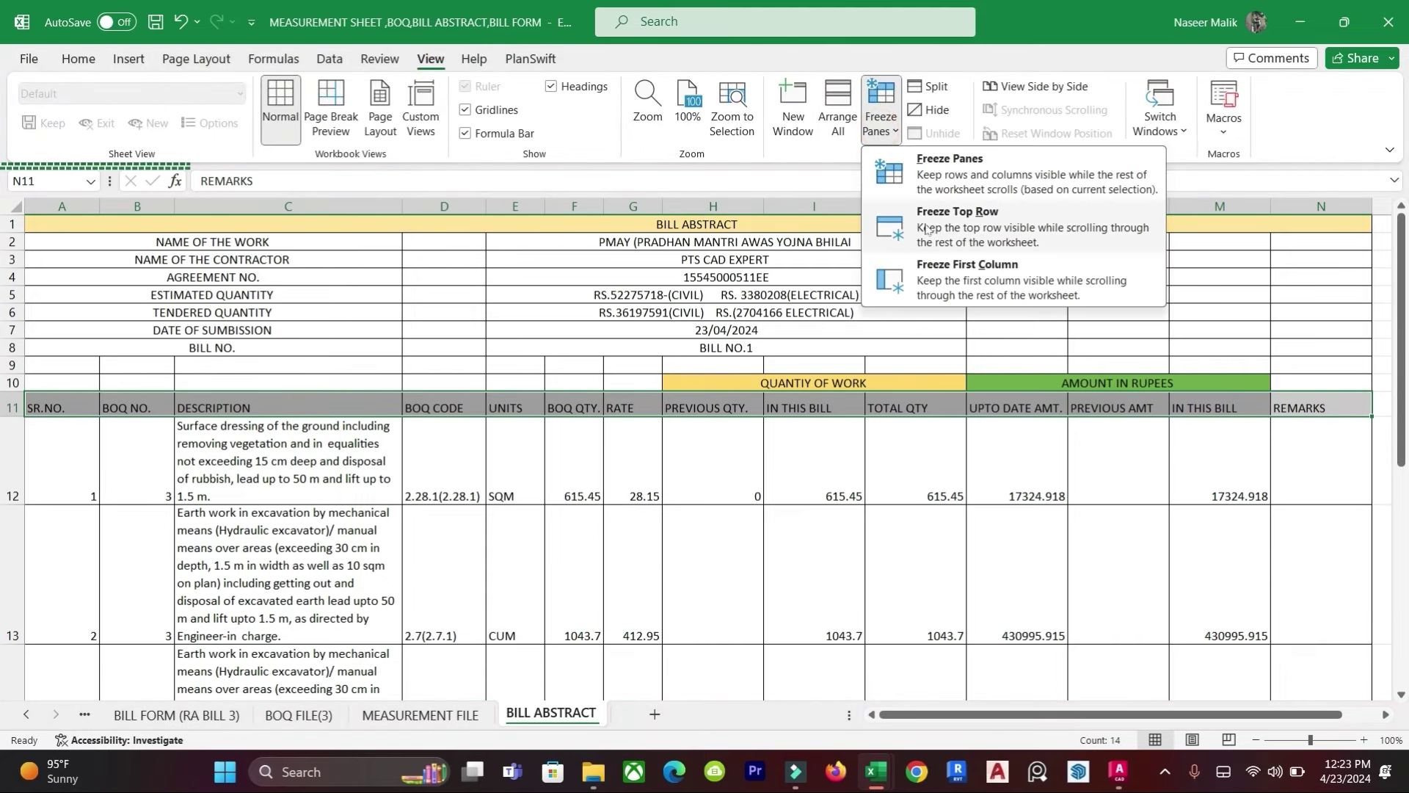
{"action": "left_click", "coordinate": [957, 242]}
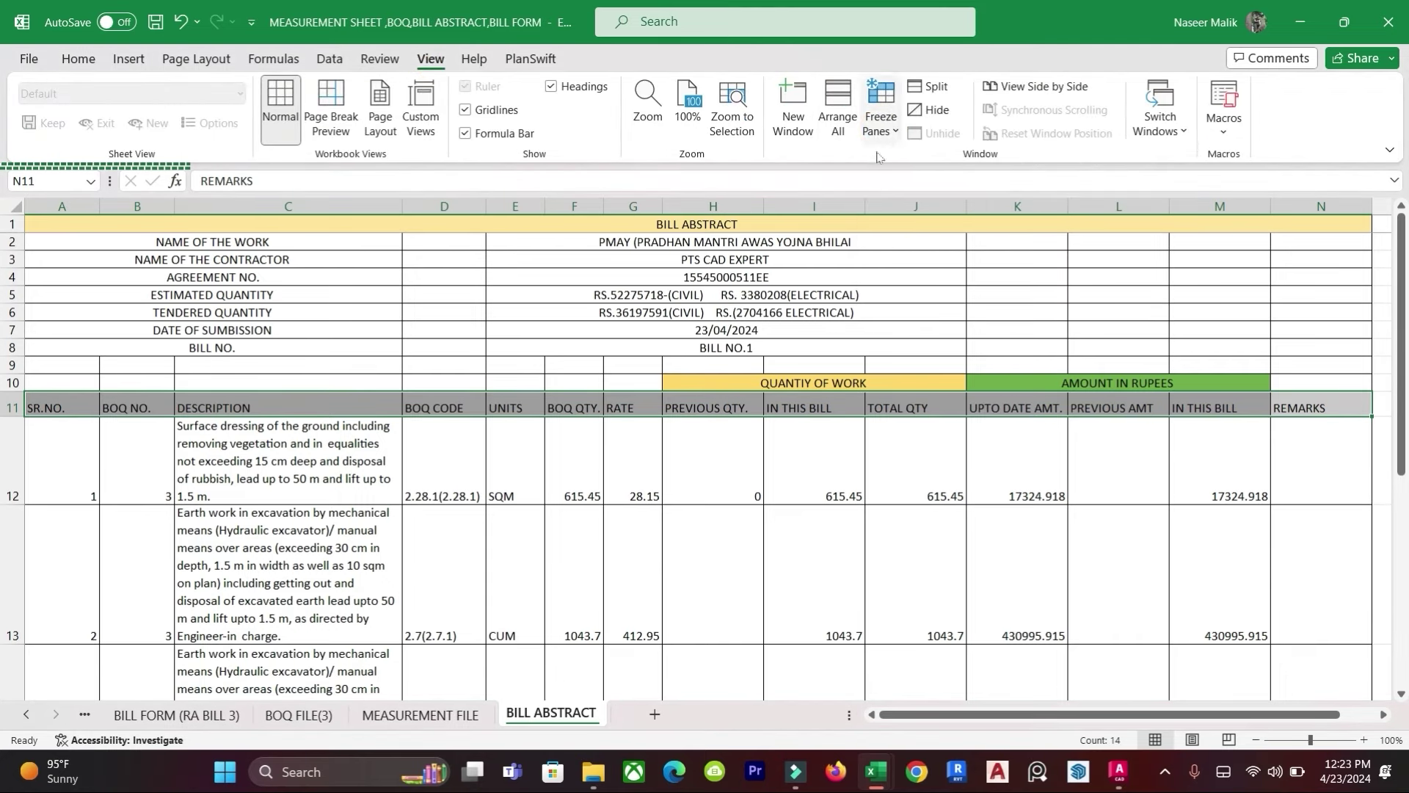
{"action": "scroll", "coordinate": [709, 433], "scroll_direction": "down", "scroll_amount": 2}
{"action": "scroll", "coordinate": [710, 433], "scroll_direction": "down", "scroll_amount": 1}
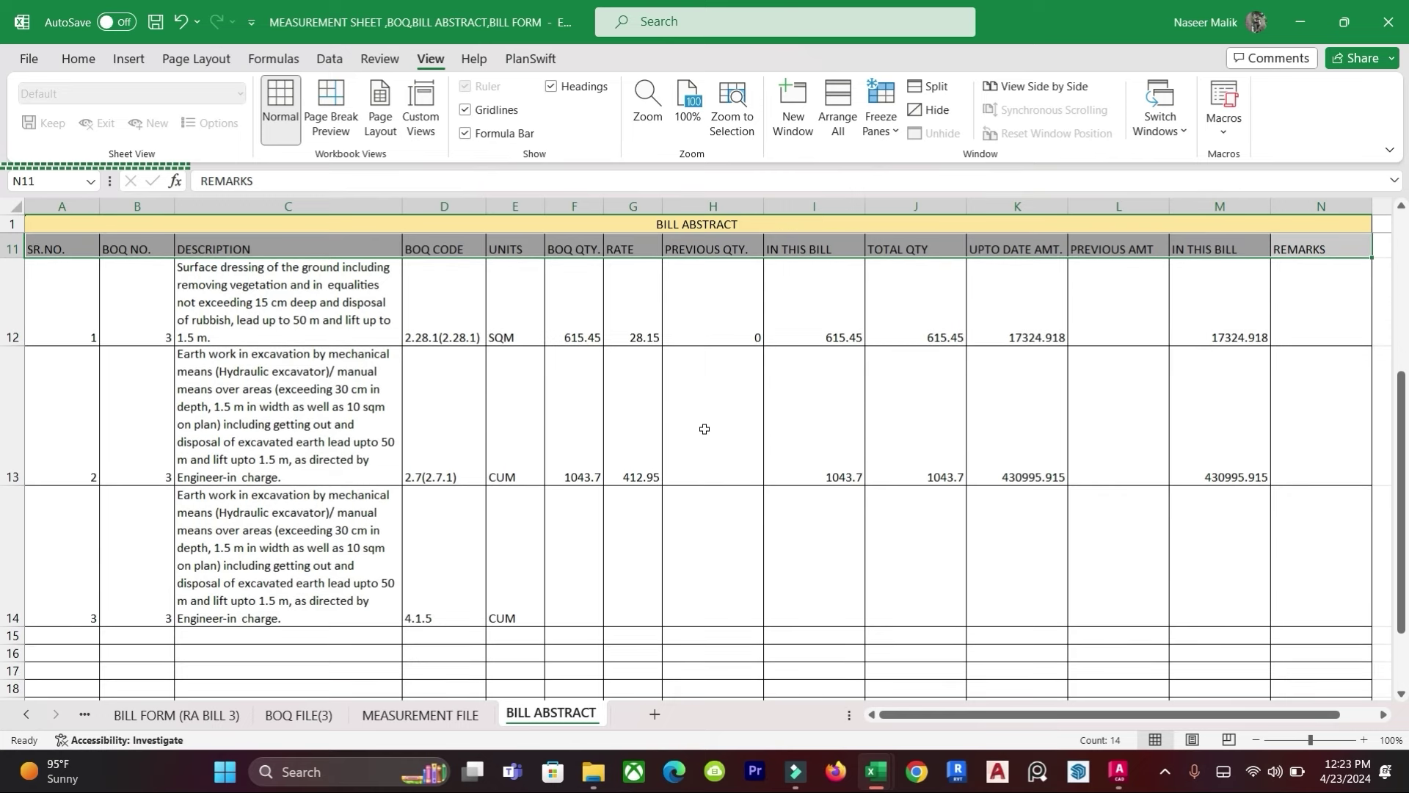
{"action": "scroll", "coordinate": [703, 428], "scroll_direction": "up", "scroll_amount": 3}
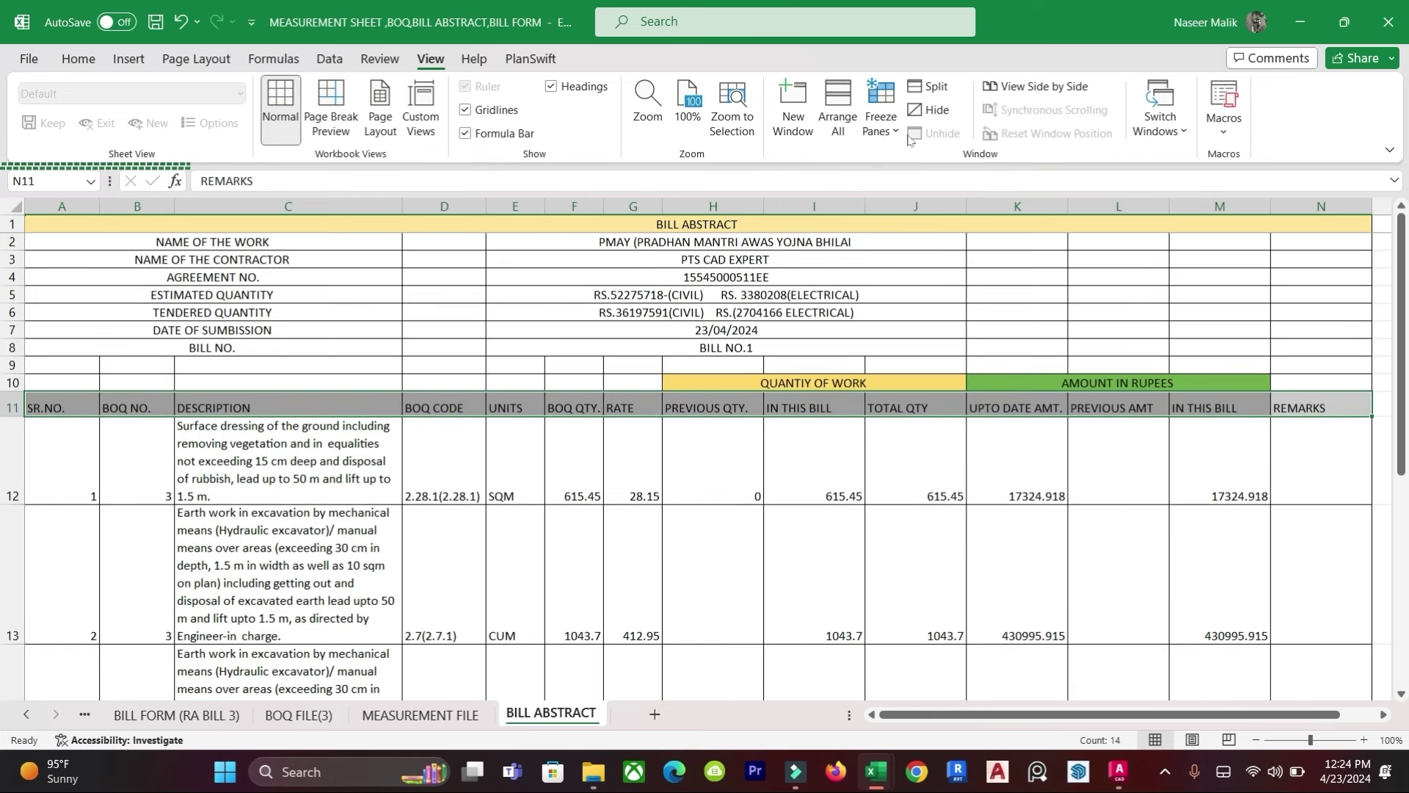
{"action": "left_click", "coordinate": [884, 129]}
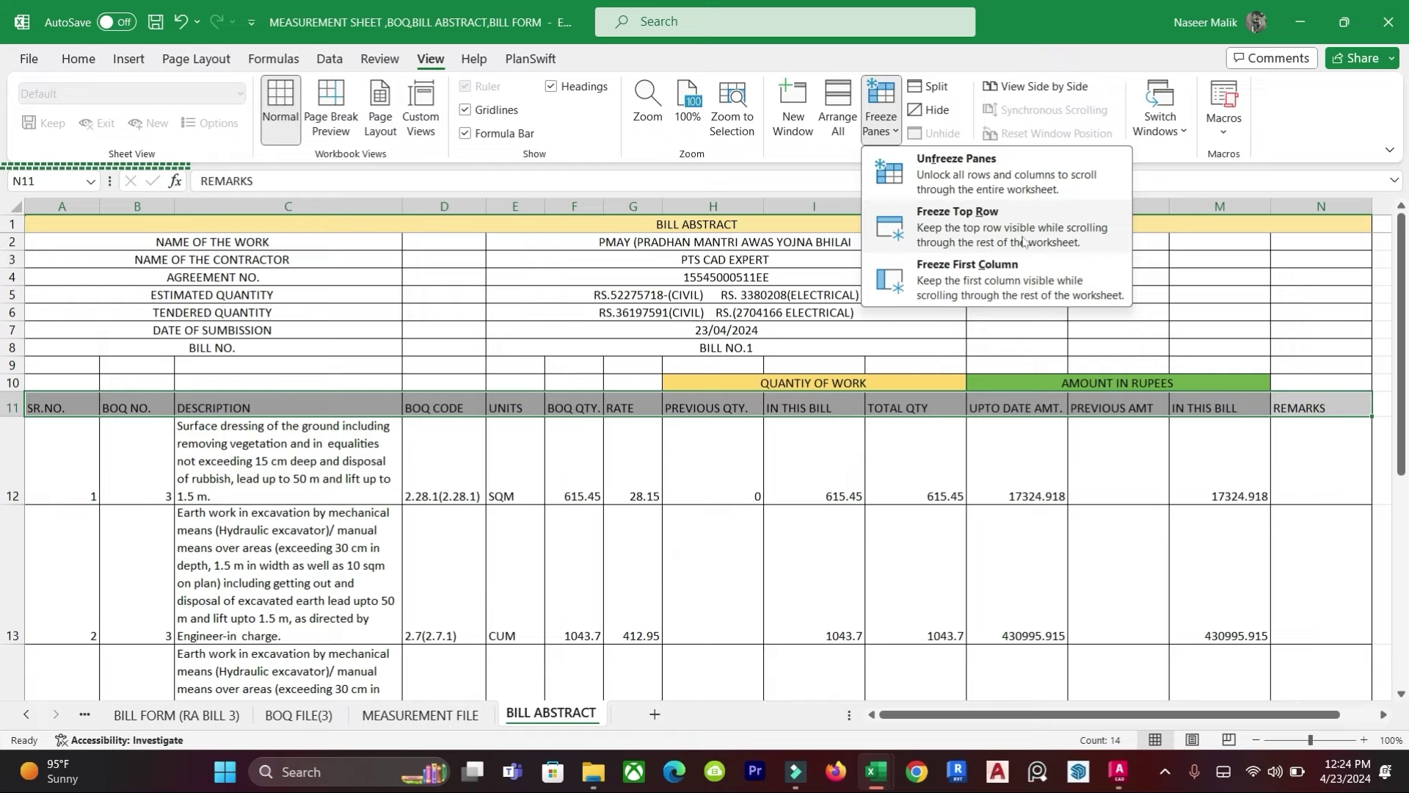
{"action": "left_click", "coordinate": [956, 183]}
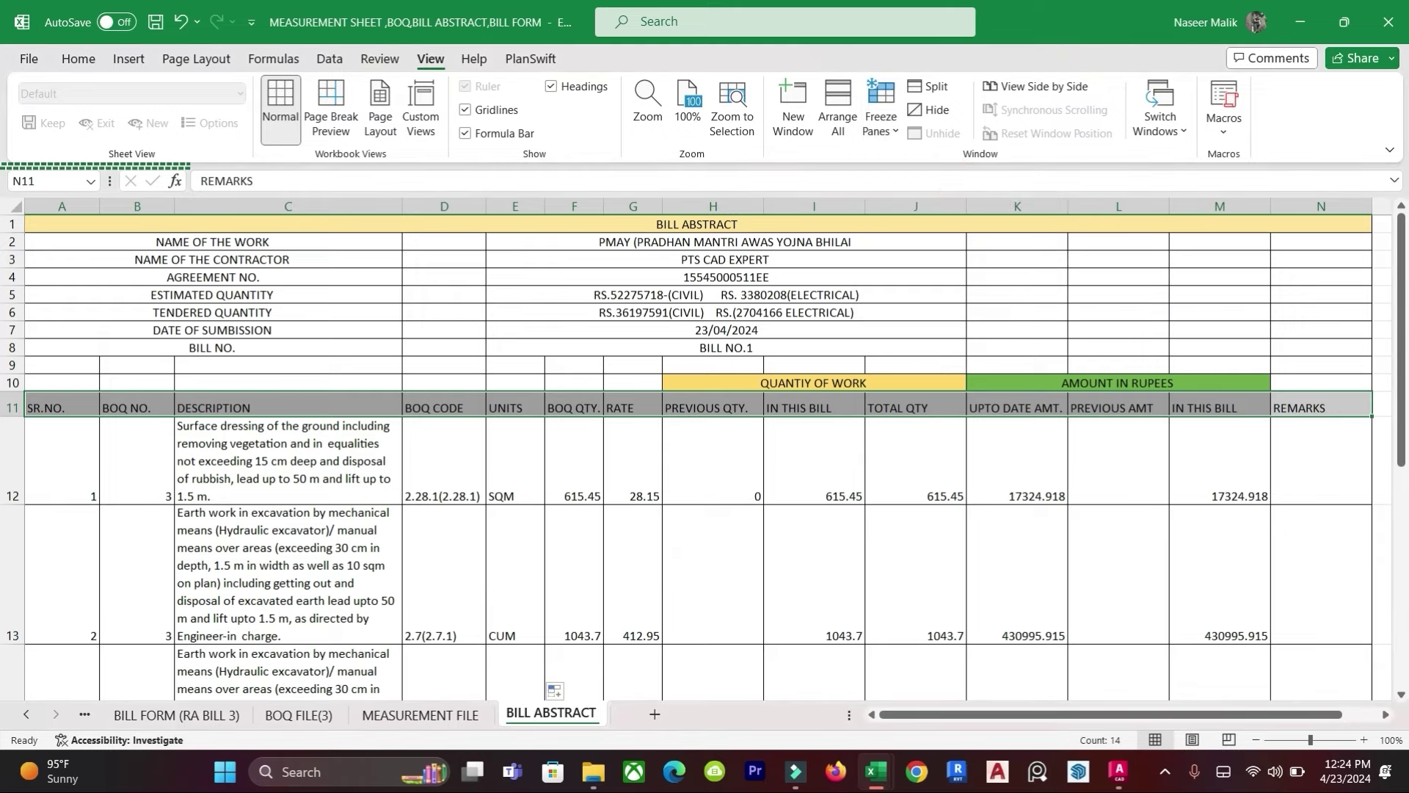
Step: Try freezing the panes with header row 11 selected and scroll through the item rows
{"action": "left_click", "coordinate": [881, 117]}
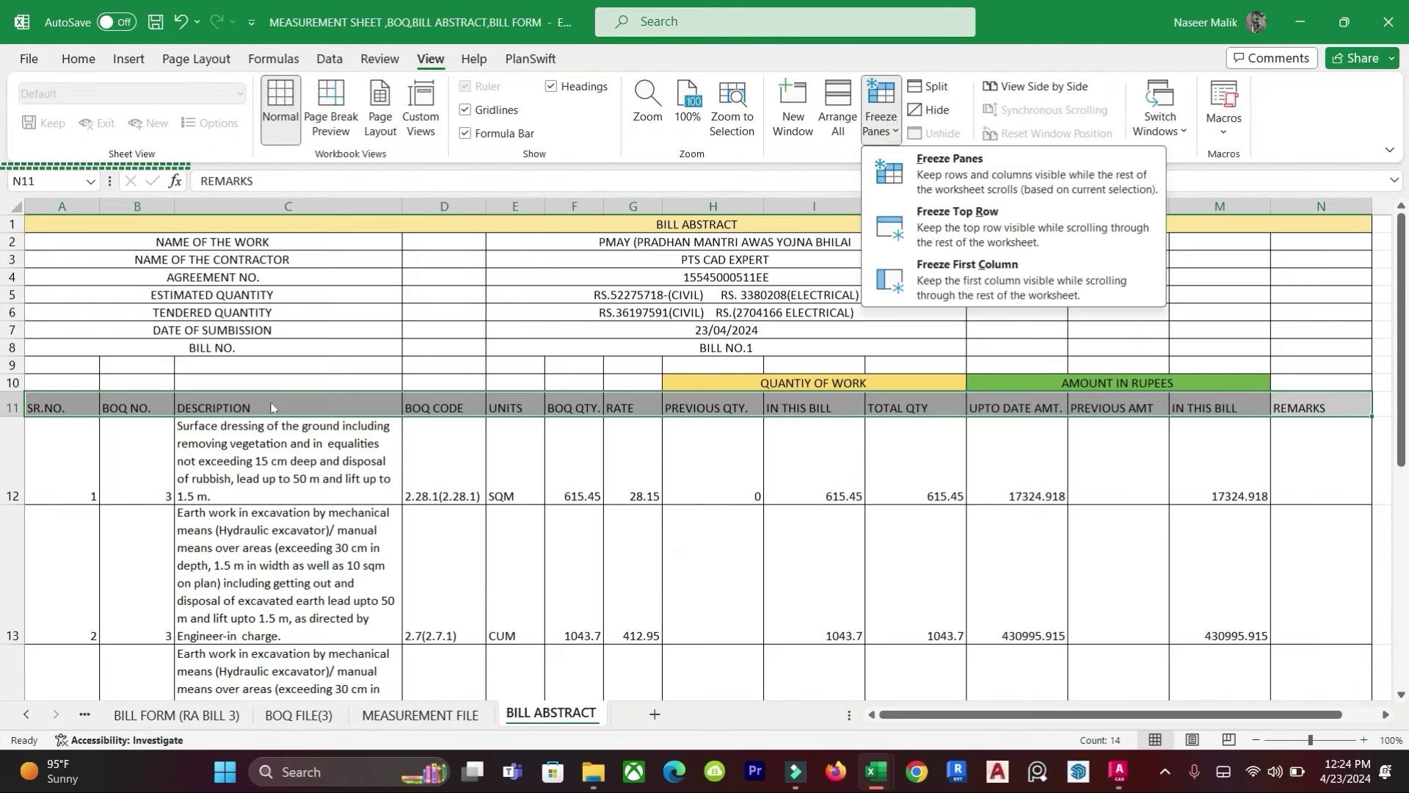
{"action": "left_click", "coordinate": [952, 172]}
{"action": "scroll", "coordinate": [601, 544], "scroll_direction": "down", "scroll_amount": 1}
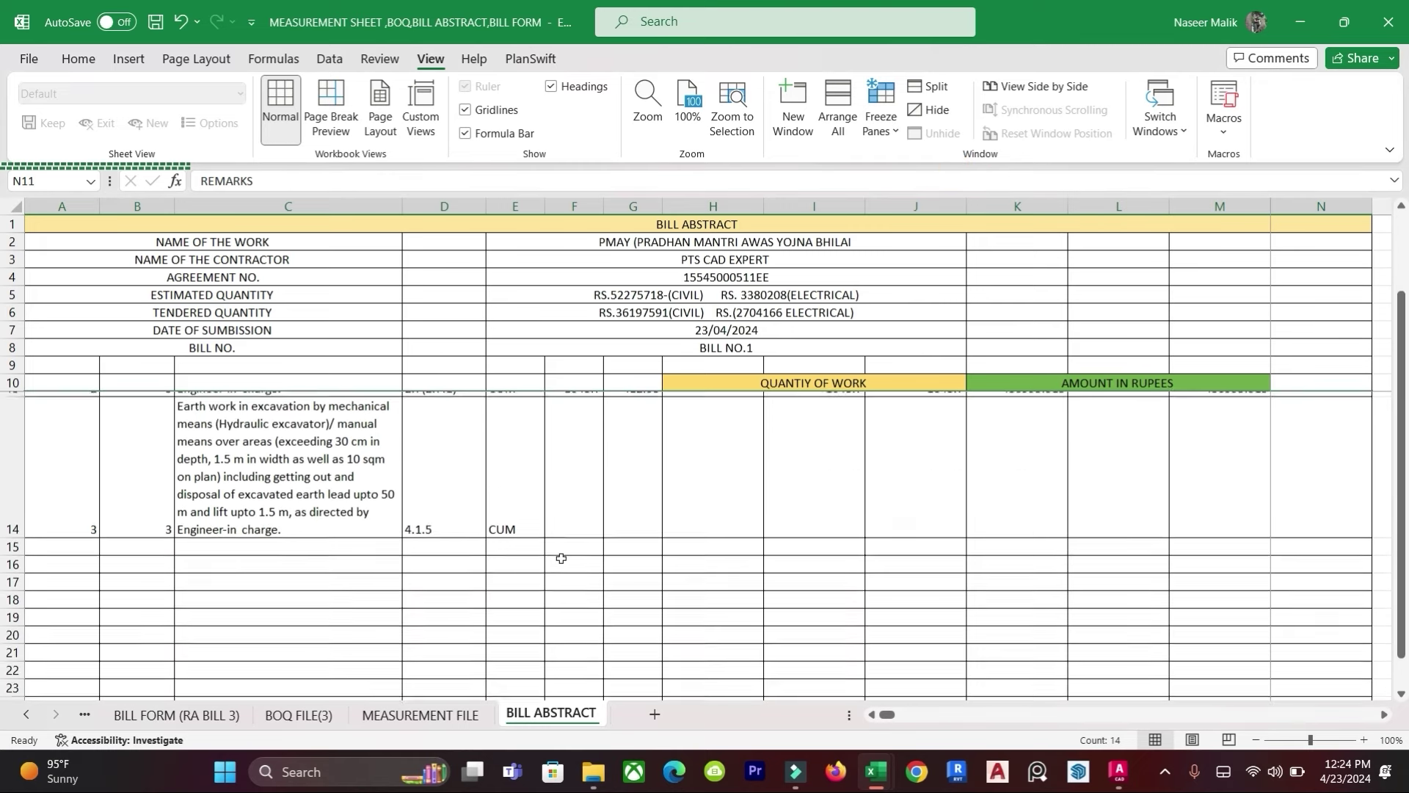
{"action": "scroll", "coordinate": [600, 543], "scroll_direction": "up", "scroll_amount": 2}
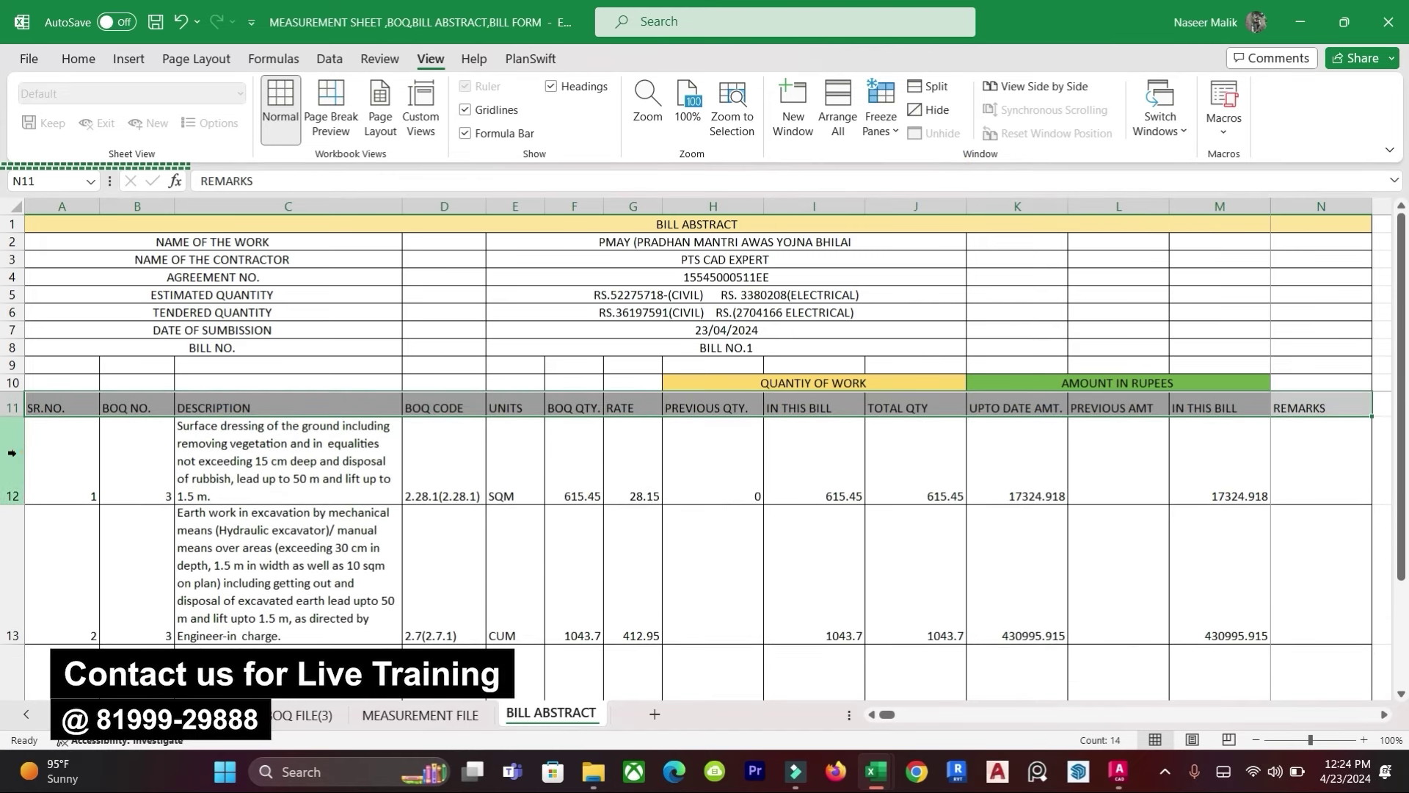
Step: Unfreeze the panes and refreeze them above row 12 so header rows 1 to 11 stay visible, checking by scrolling
{"action": "left_click_drag", "start_coordinate": [16, 455], "coordinate": [1112, 447]}
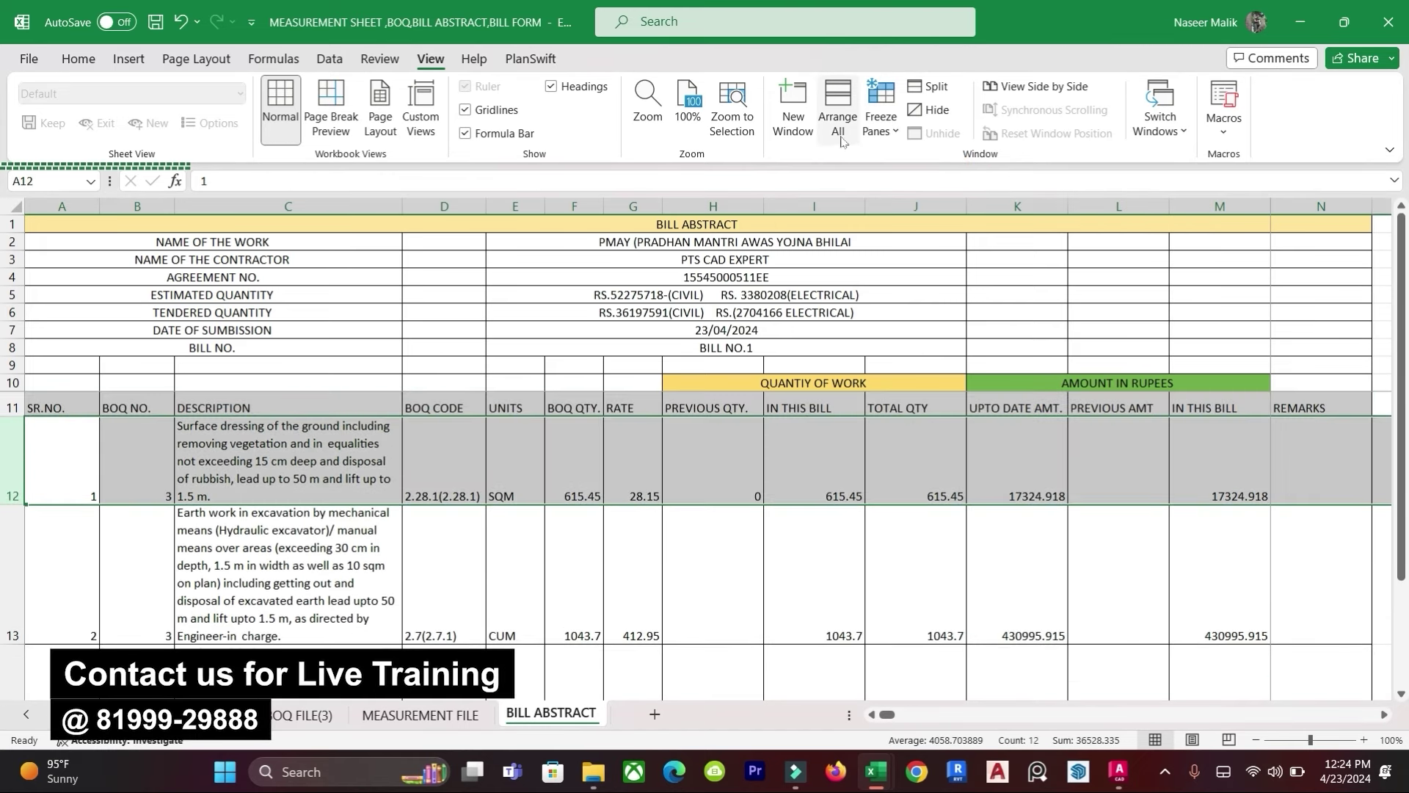
{"action": "left_click", "coordinate": [881, 106]}
{"action": "left_click", "coordinate": [954, 180]}
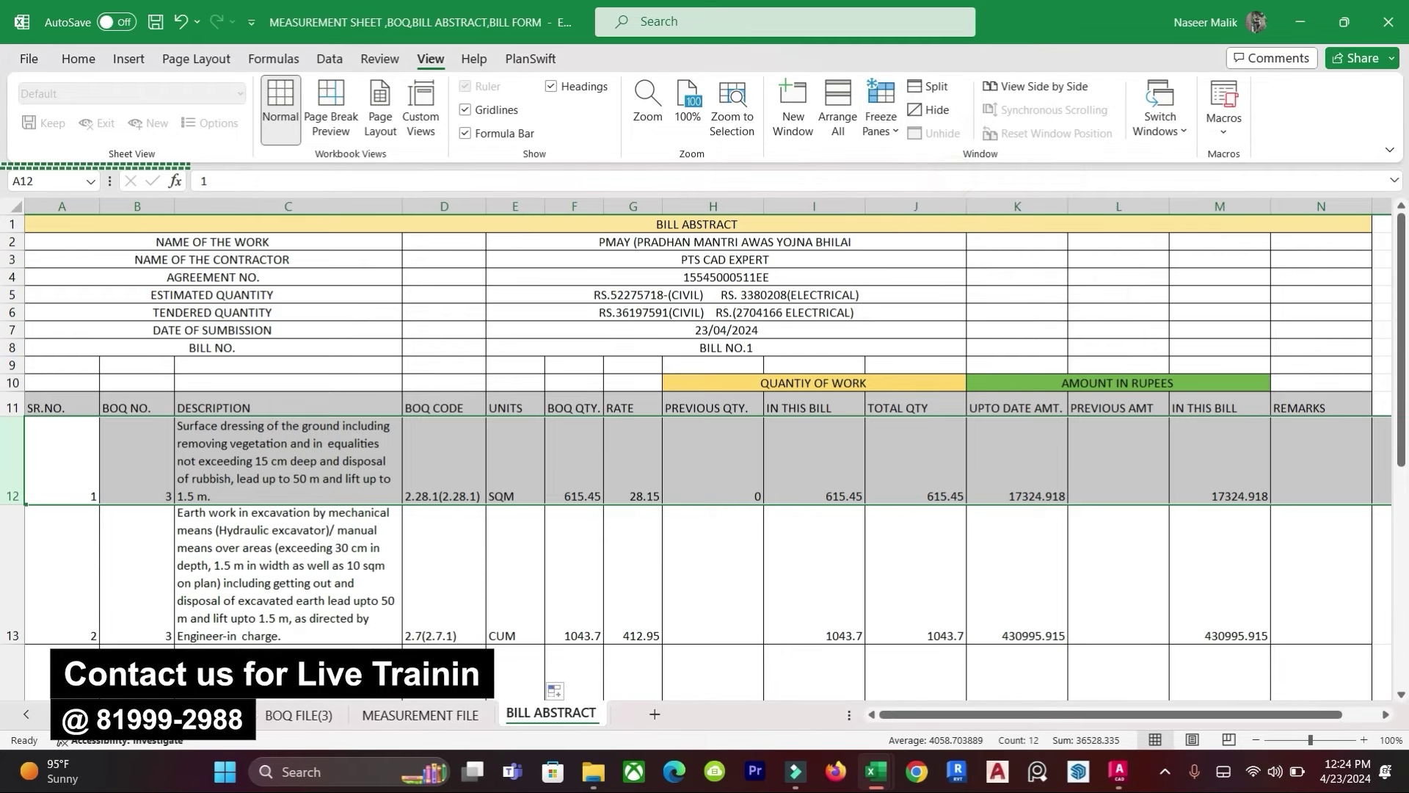
{"action": "left_click", "coordinate": [880, 107]}
{"action": "left_click", "coordinate": [966, 182]}
{"action": "scroll", "coordinate": [716, 566], "scroll_direction": "down", "scroll_amount": 2}
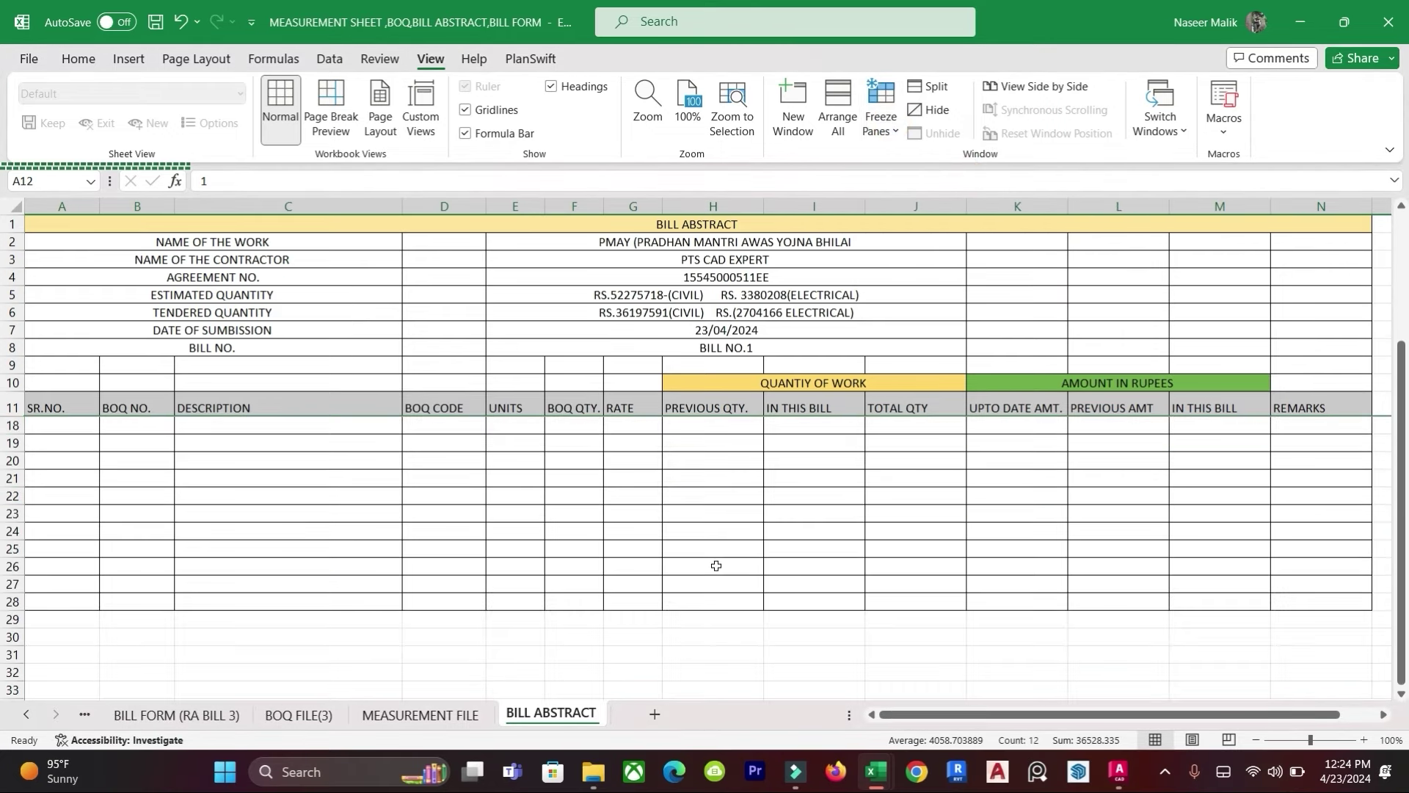
{"action": "scroll", "coordinate": [712, 560], "scroll_direction": "up", "scroll_amount": 3}
{"action": "scroll", "coordinate": [712, 538], "scroll_direction": "down", "scroll_amount": 2}
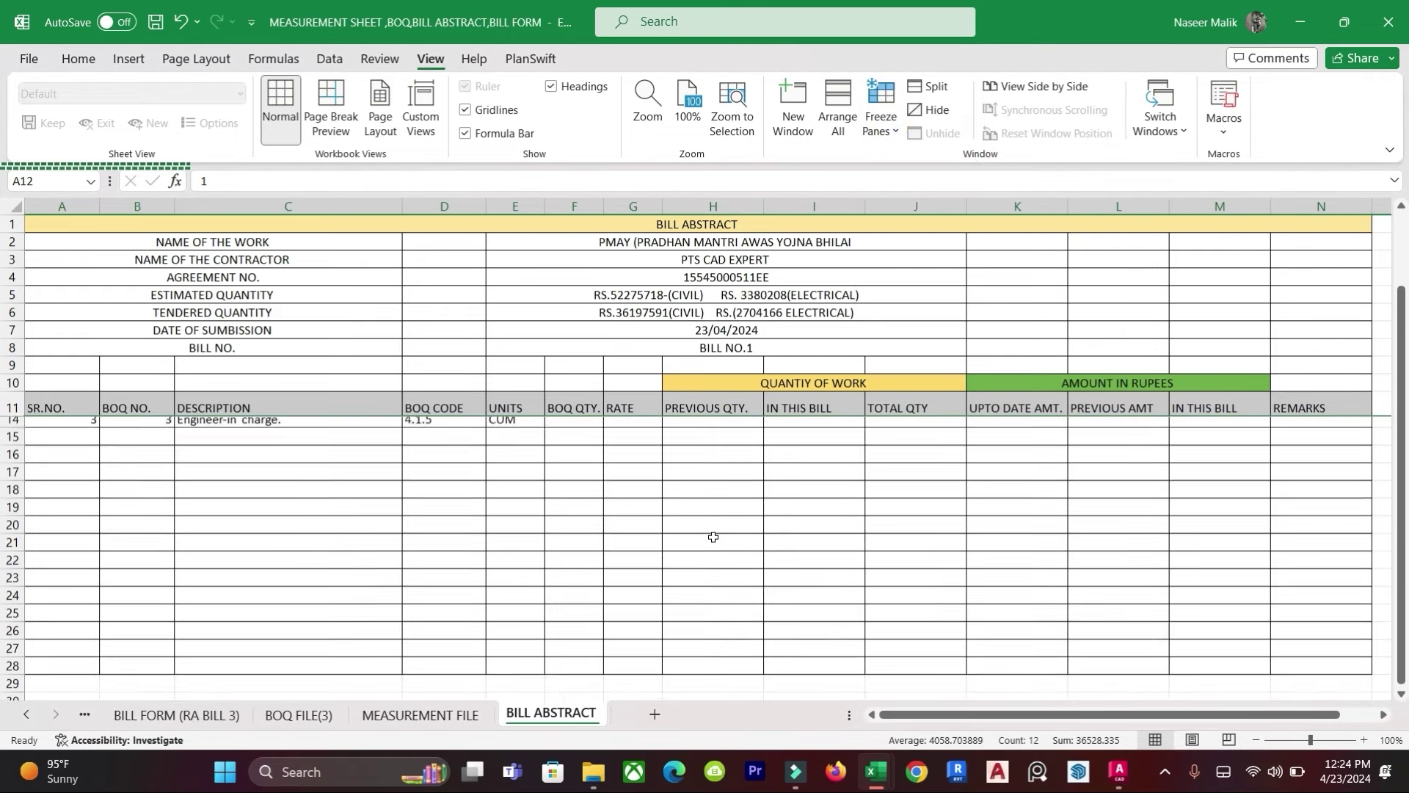
{"action": "scroll", "coordinate": [712, 539], "scroll_direction": "up", "scroll_amount": 1}
{"action": "scroll", "coordinate": [711, 541], "scroll_direction": "down", "scroll_amount": 1}
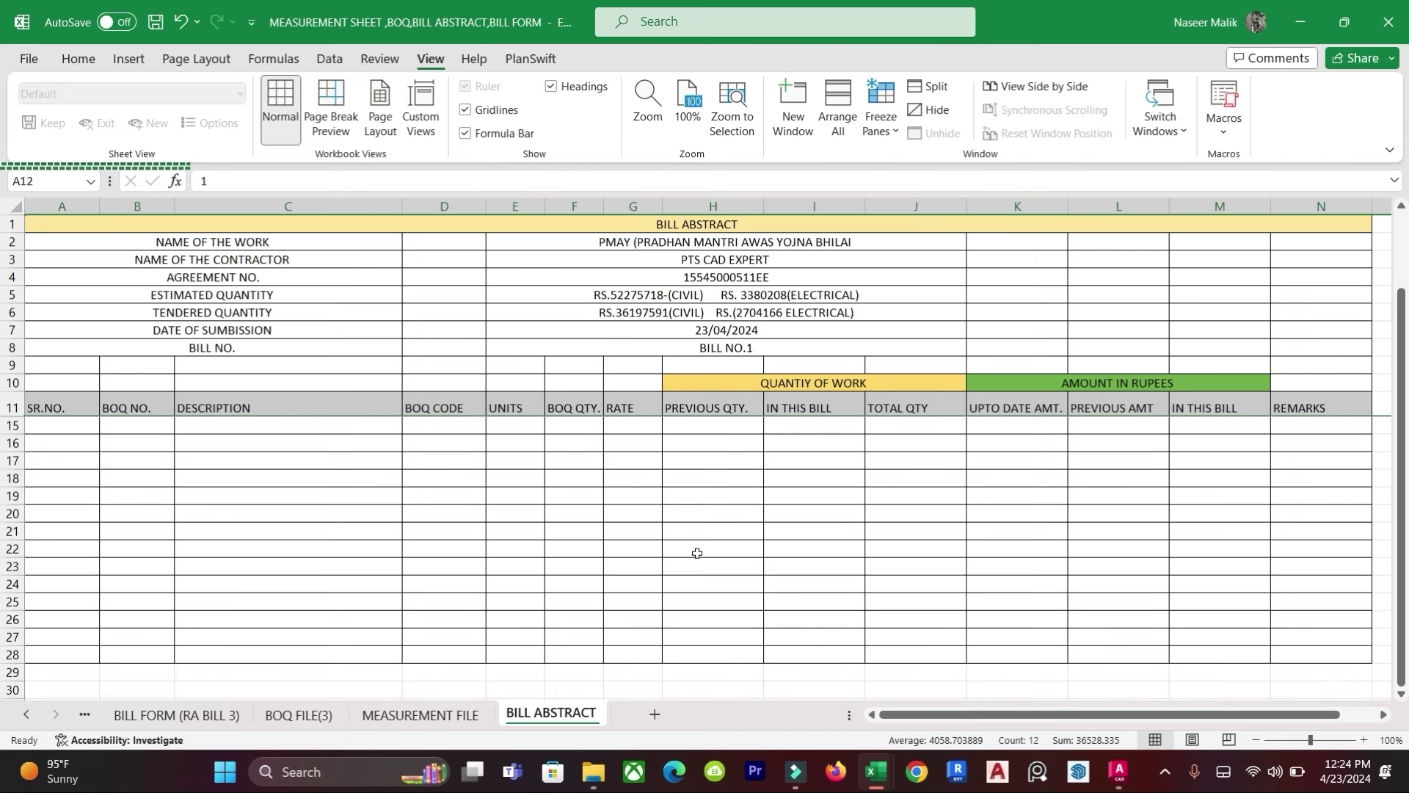
{"action": "scroll", "coordinate": [759, 586], "scroll_direction": "up", "scroll_amount": 1}
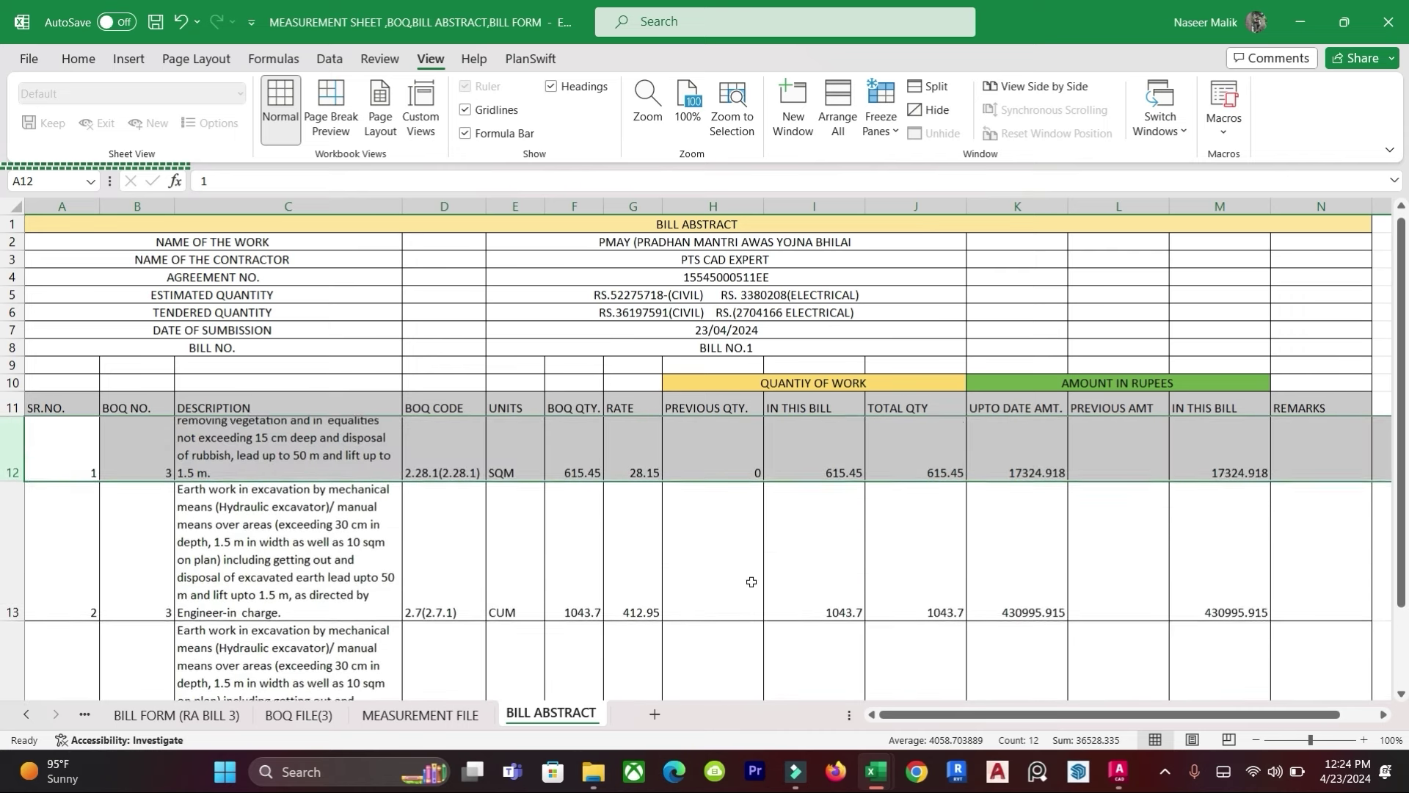
{"action": "left_click", "coordinate": [286, 648]}
{"action": "key", "text": "Return"}
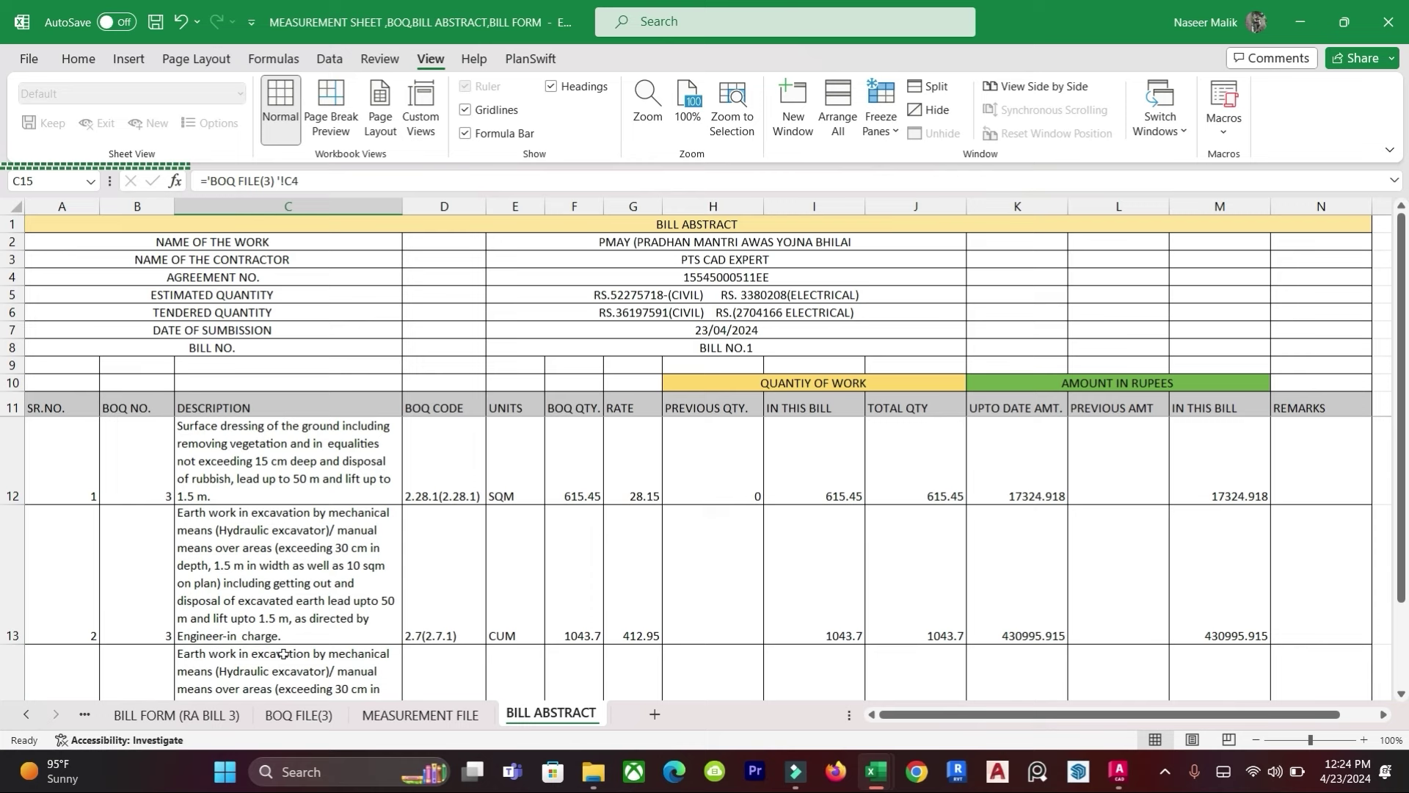
{"action": "scroll", "coordinate": [339, 632], "scroll_direction": "down", "scroll_amount": 1}
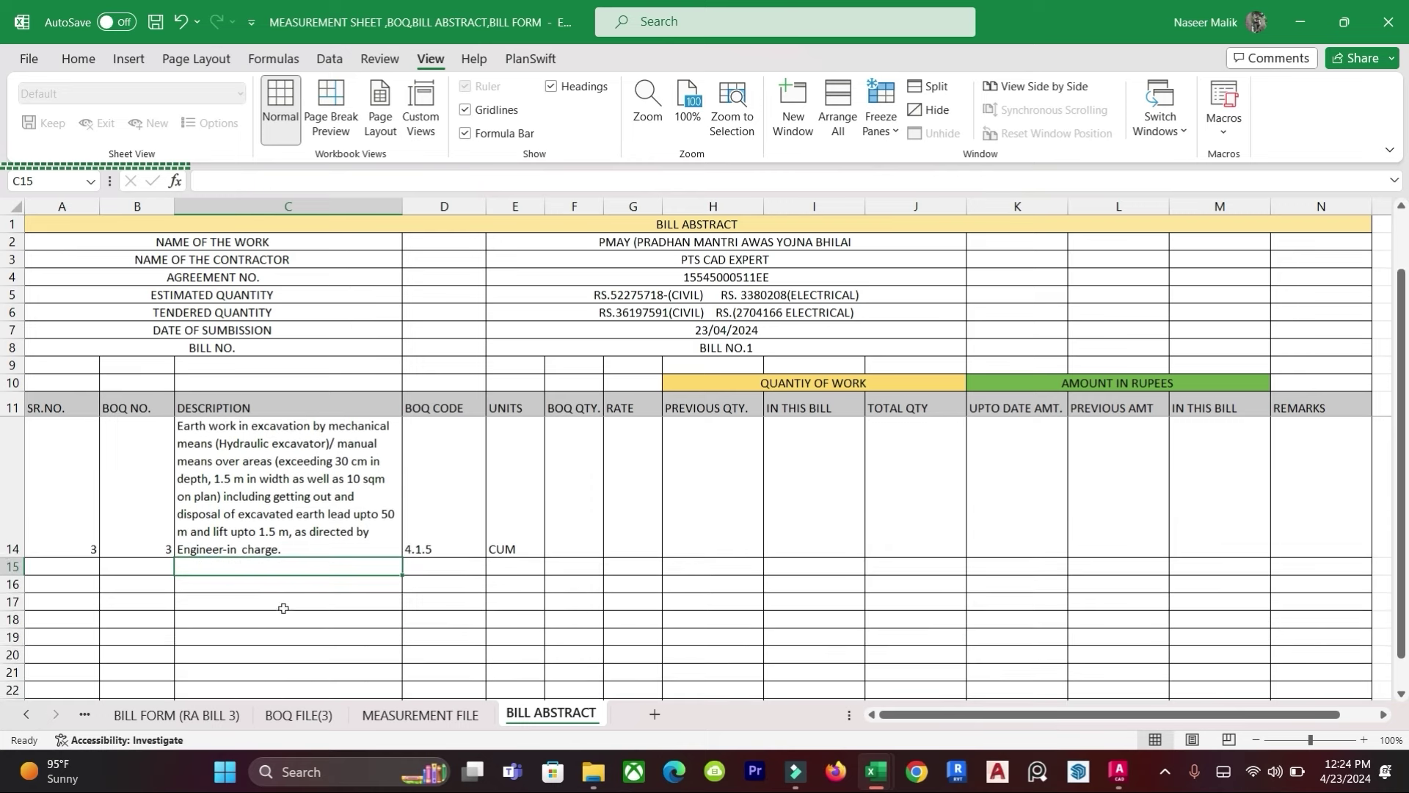
{"action": "left_click", "coordinate": [580, 525]}
{"action": "type", "text": "="}
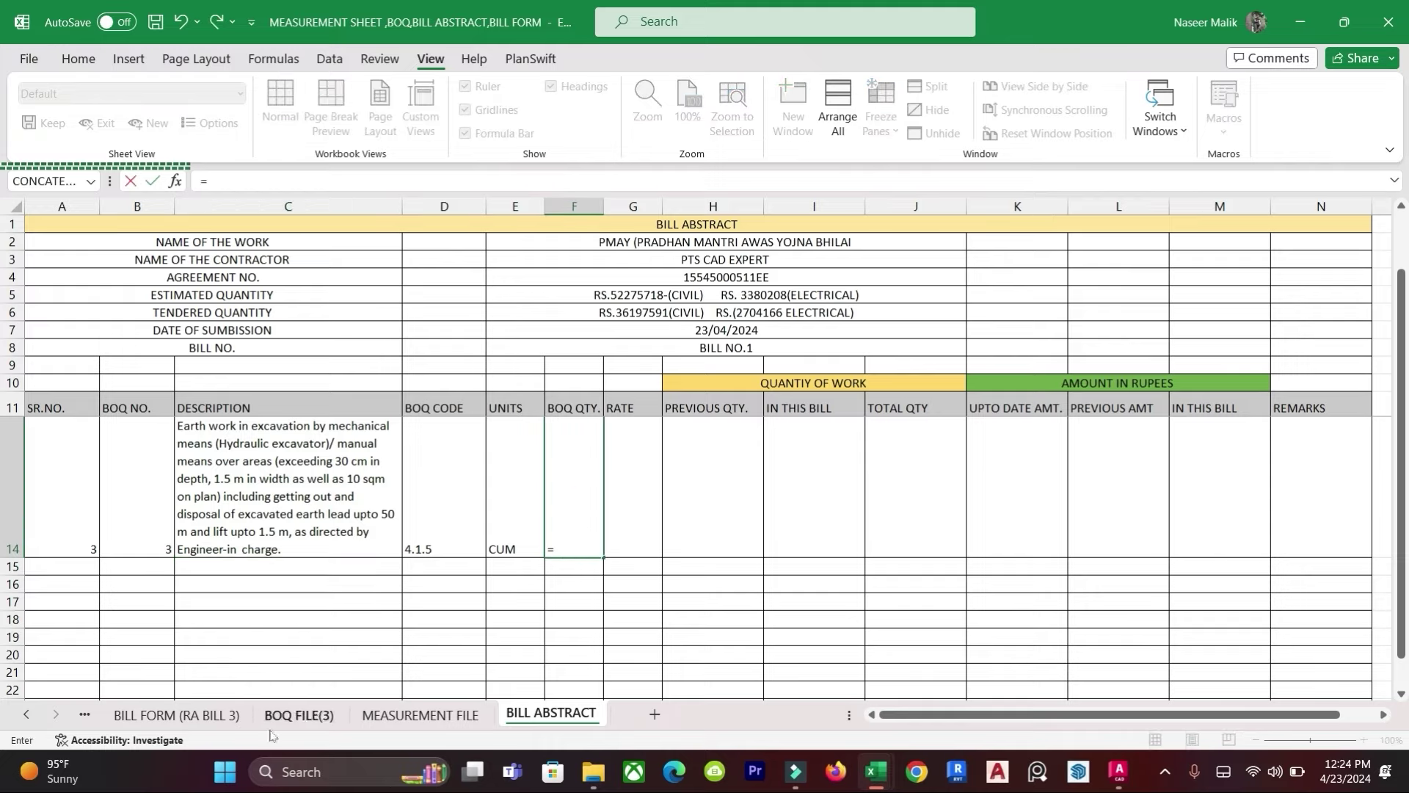
{"action": "left_click", "coordinate": [304, 710]}
{"action": "key", "text": "Escape"}
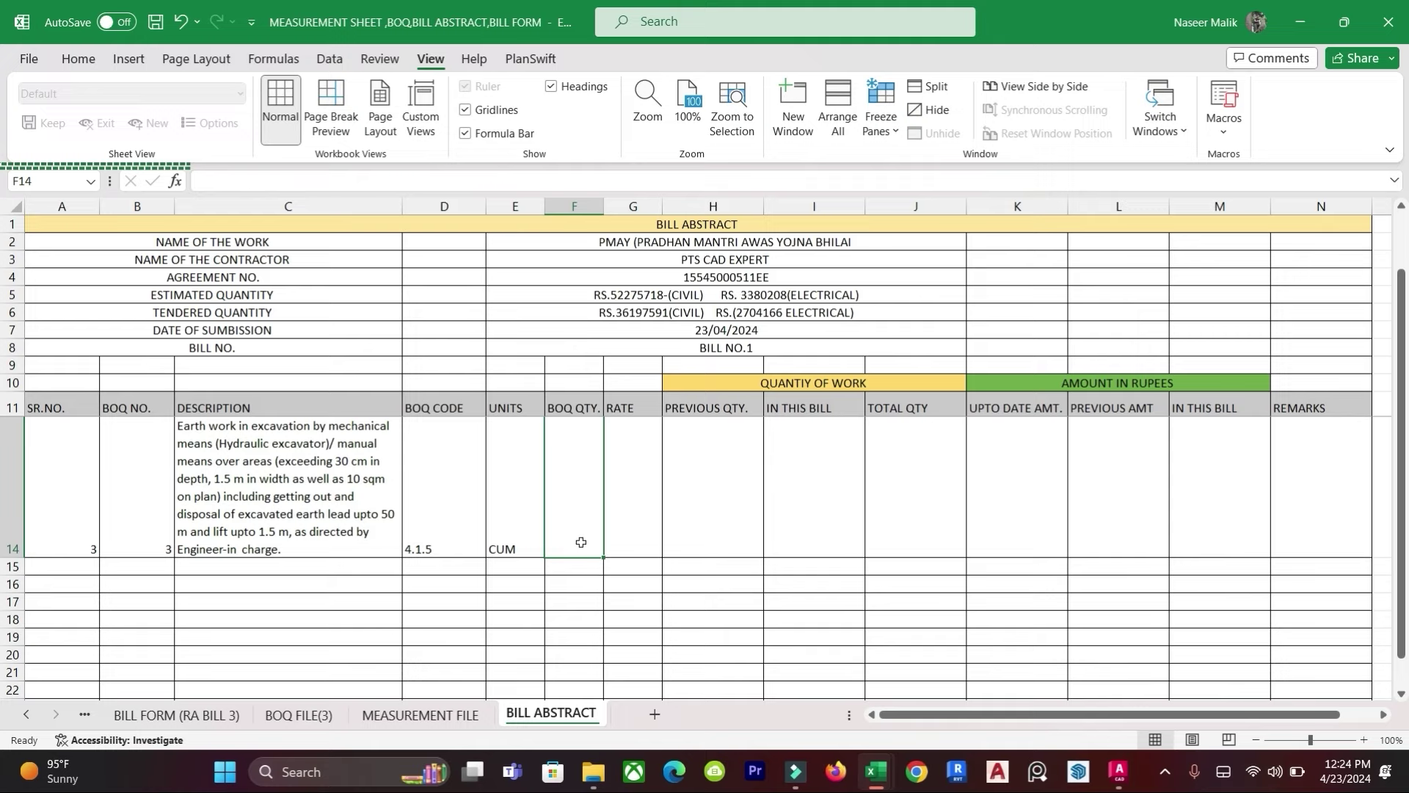
Step: Try linking the third item's BOQ quantity in F14 to cell D5 of the BOQ FILE(3) sheet
{"action": "type", "text": "="}
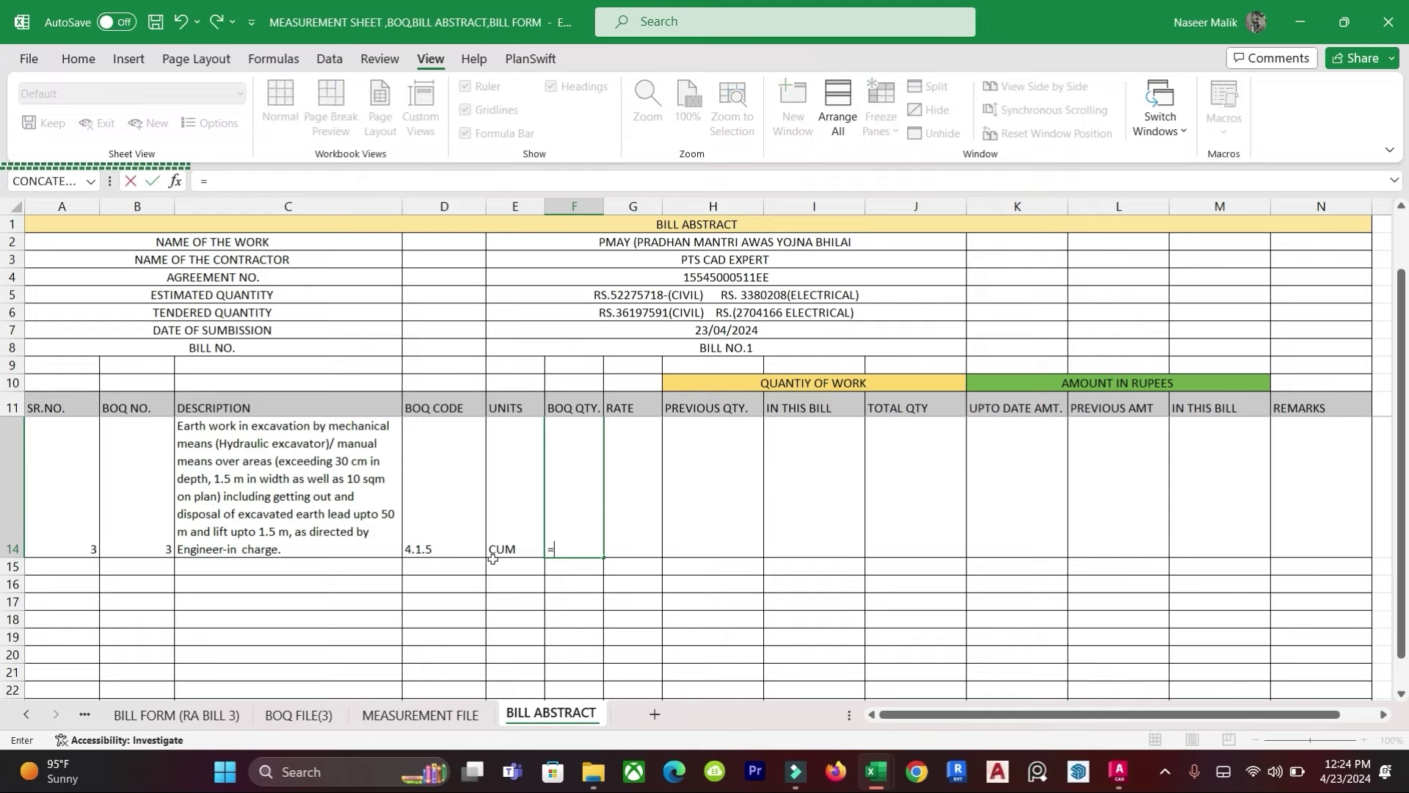
{"action": "left_click", "coordinate": [321, 713]}
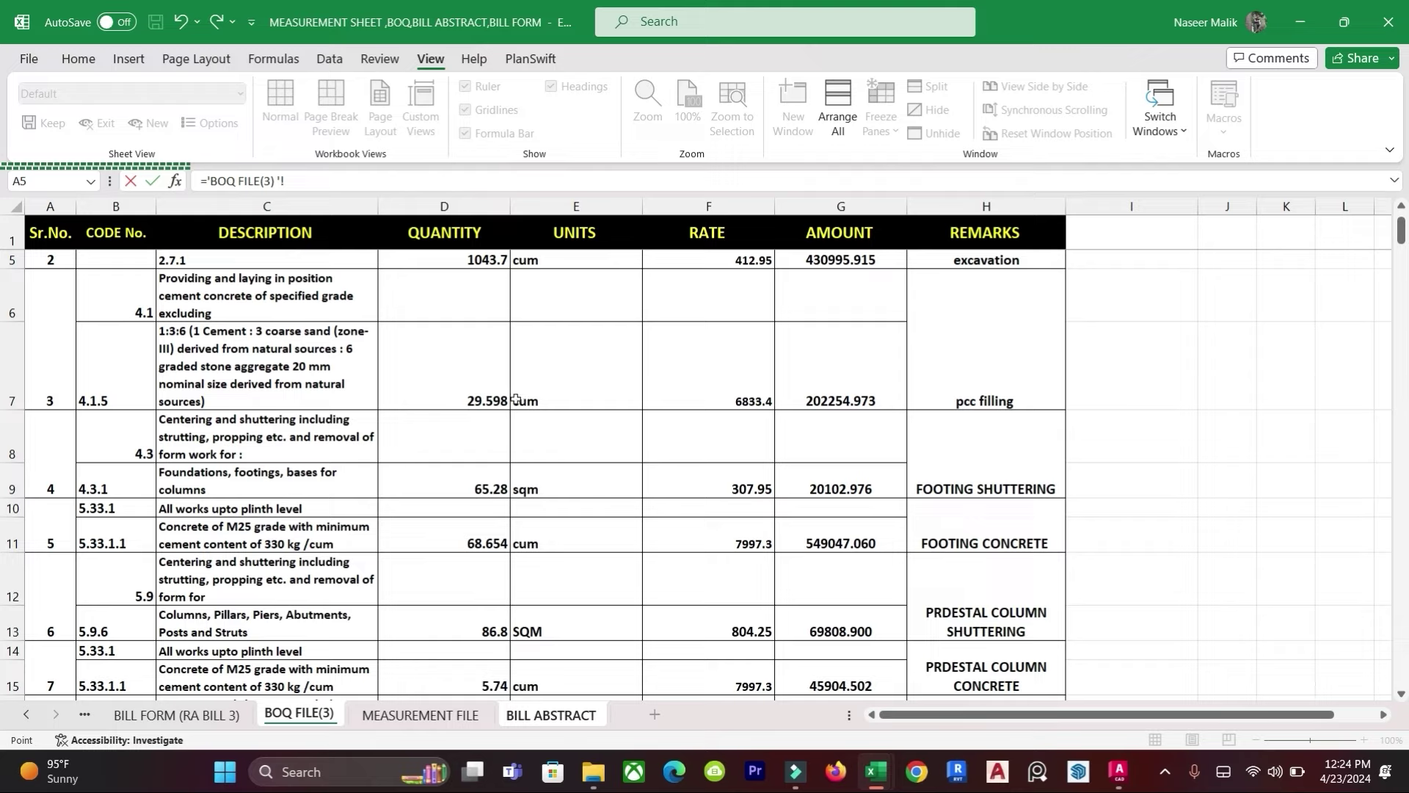
{"action": "scroll", "coordinate": [473, 415], "scroll_direction": "up", "scroll_amount": 1}
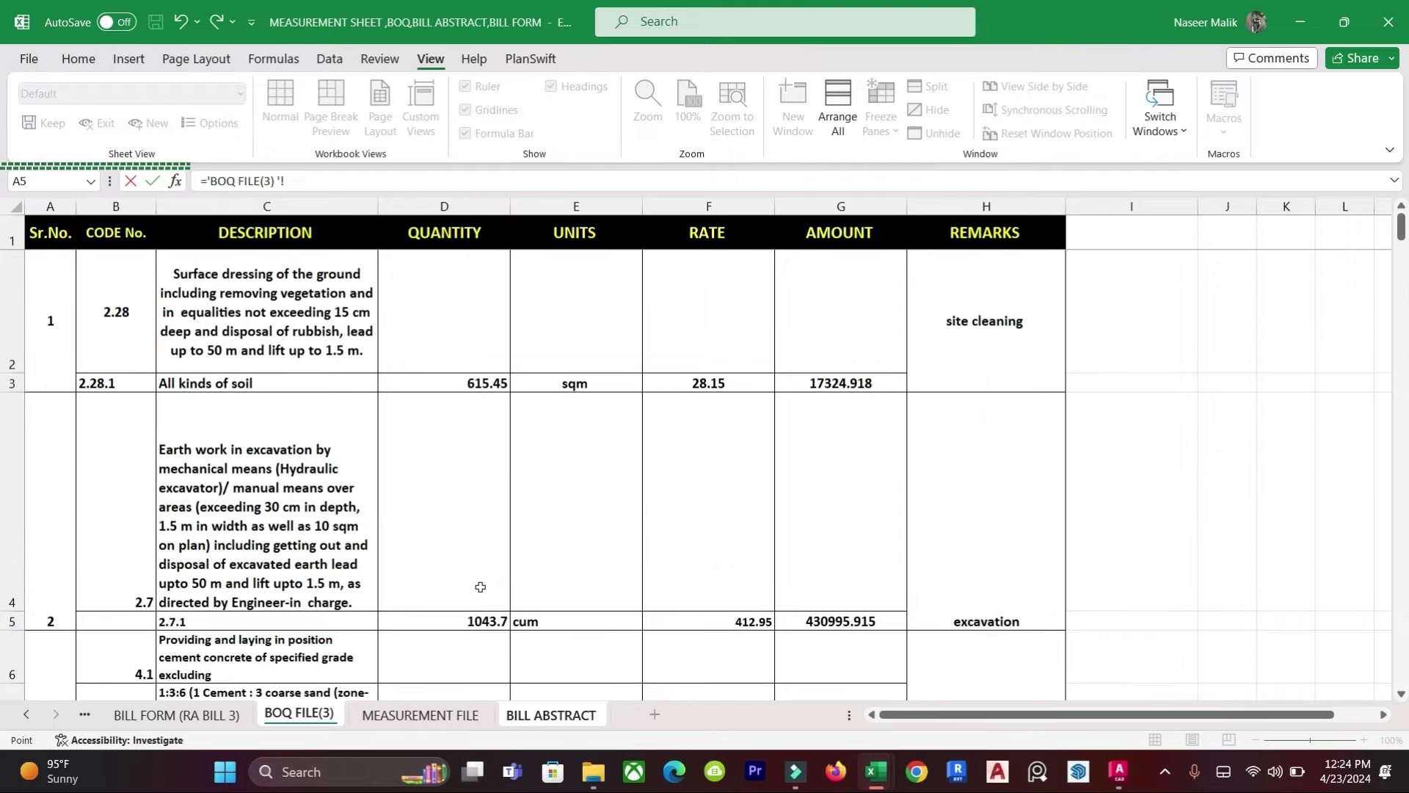
{"action": "left_click", "coordinate": [460, 590]}
{"action": "left_click", "coordinate": [454, 617]}
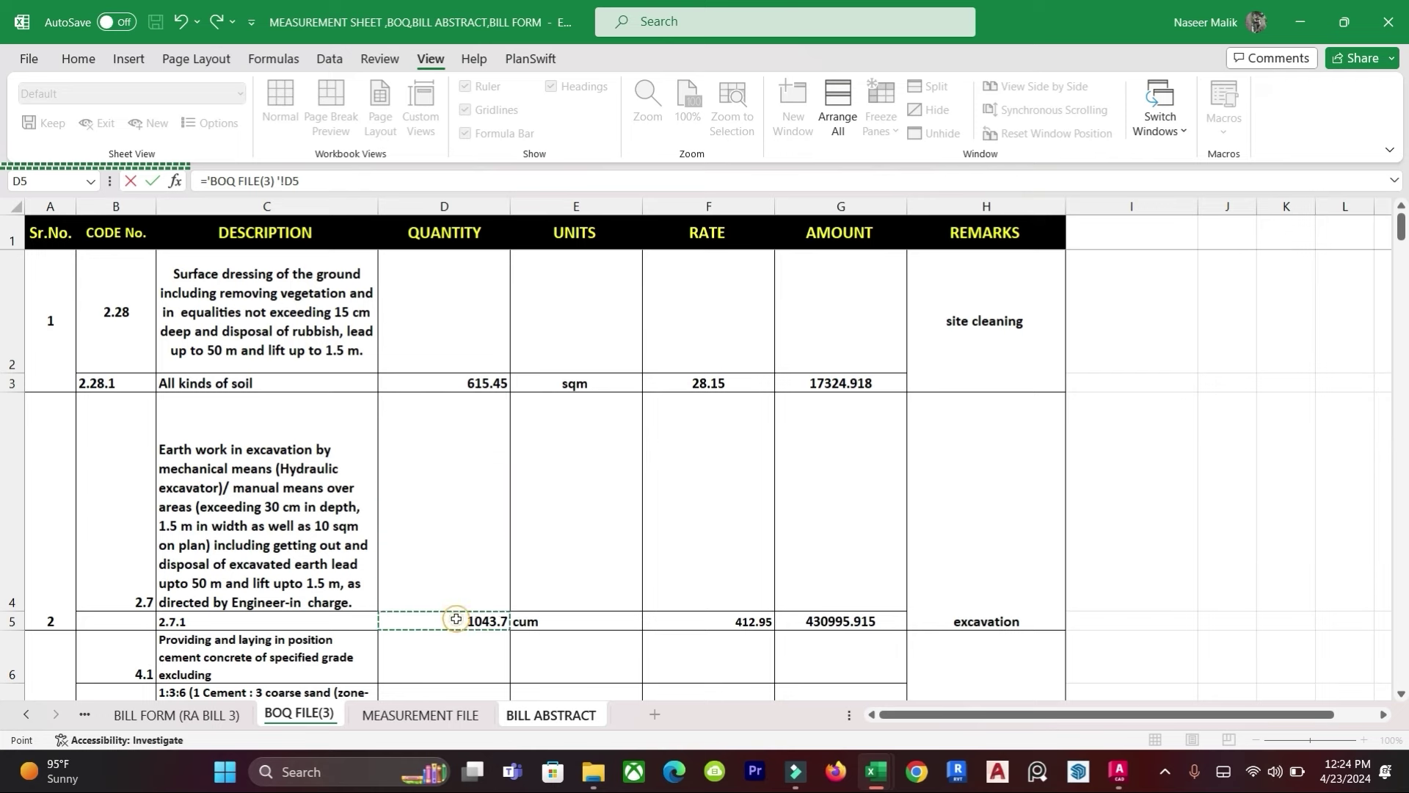
{"action": "key", "text": "Return"}
{"action": "left_click", "coordinate": [813, 599]}
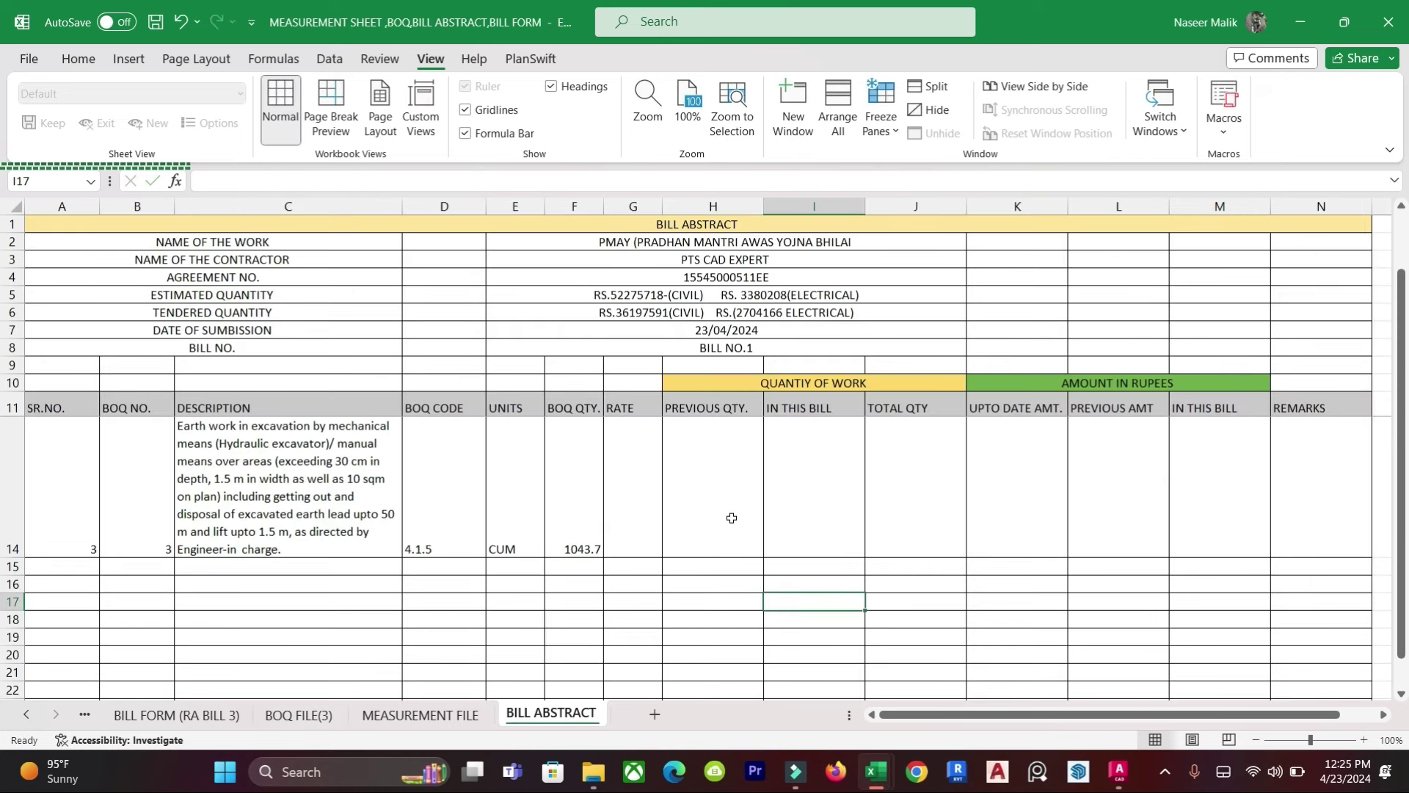
Step: Link the BOQ quantity in F14 to the pcc filling quantity in cell D7 of the BOQ FILE(3) sheet
{"action": "left_click", "coordinate": [575, 543]}
{"action": "type", "text": "="}
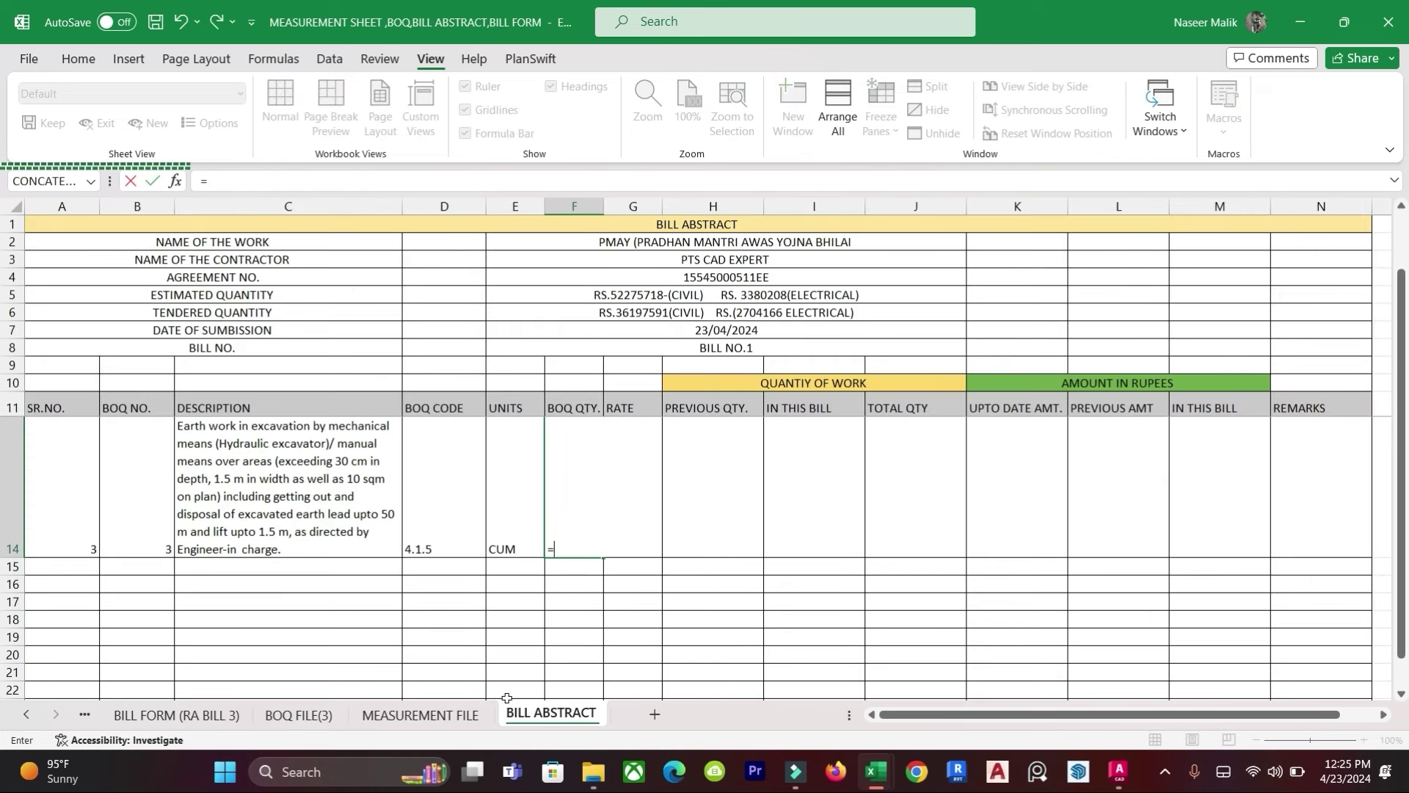
{"action": "left_click", "coordinate": [308, 716]}
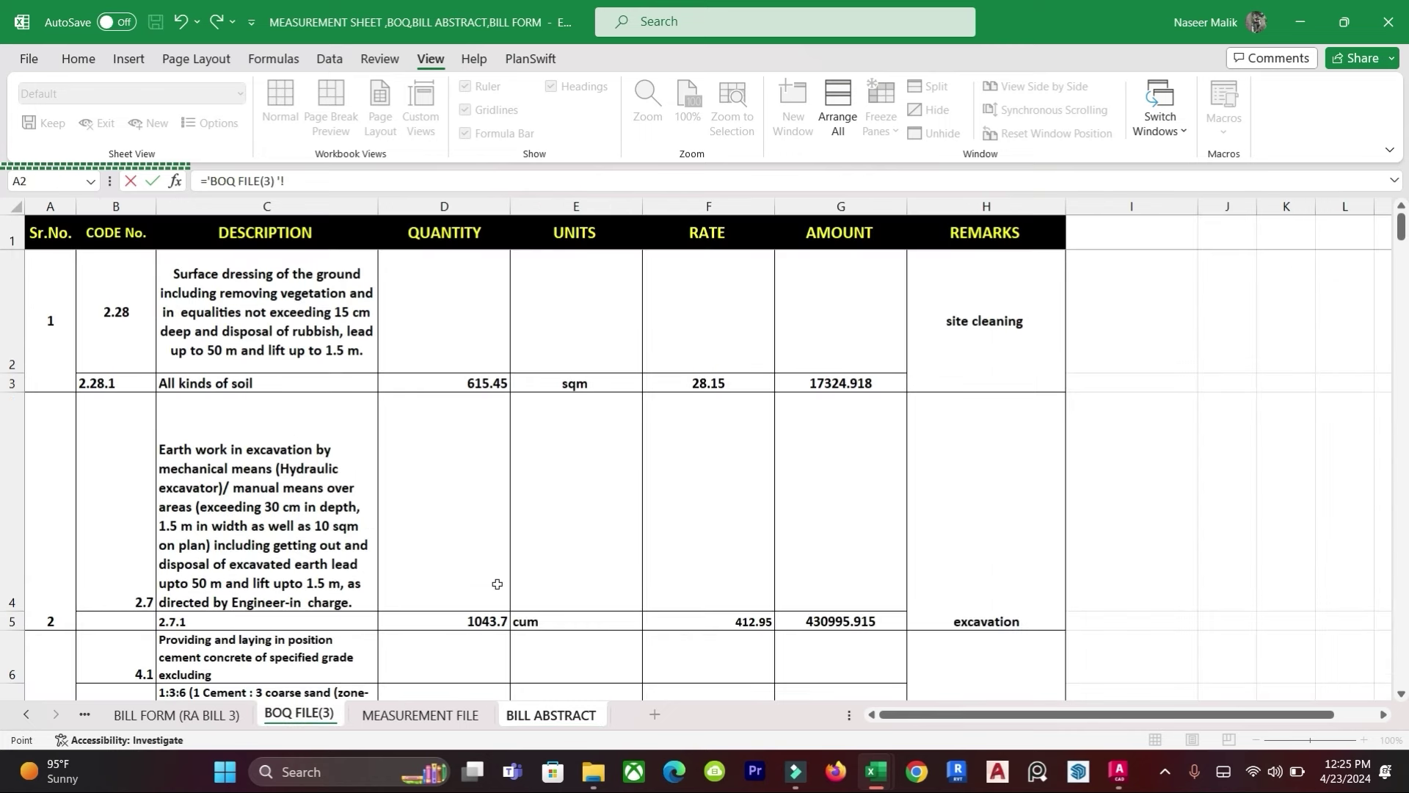
{"action": "scroll", "coordinate": [497, 583], "scroll_direction": "down", "scroll_amount": 1}
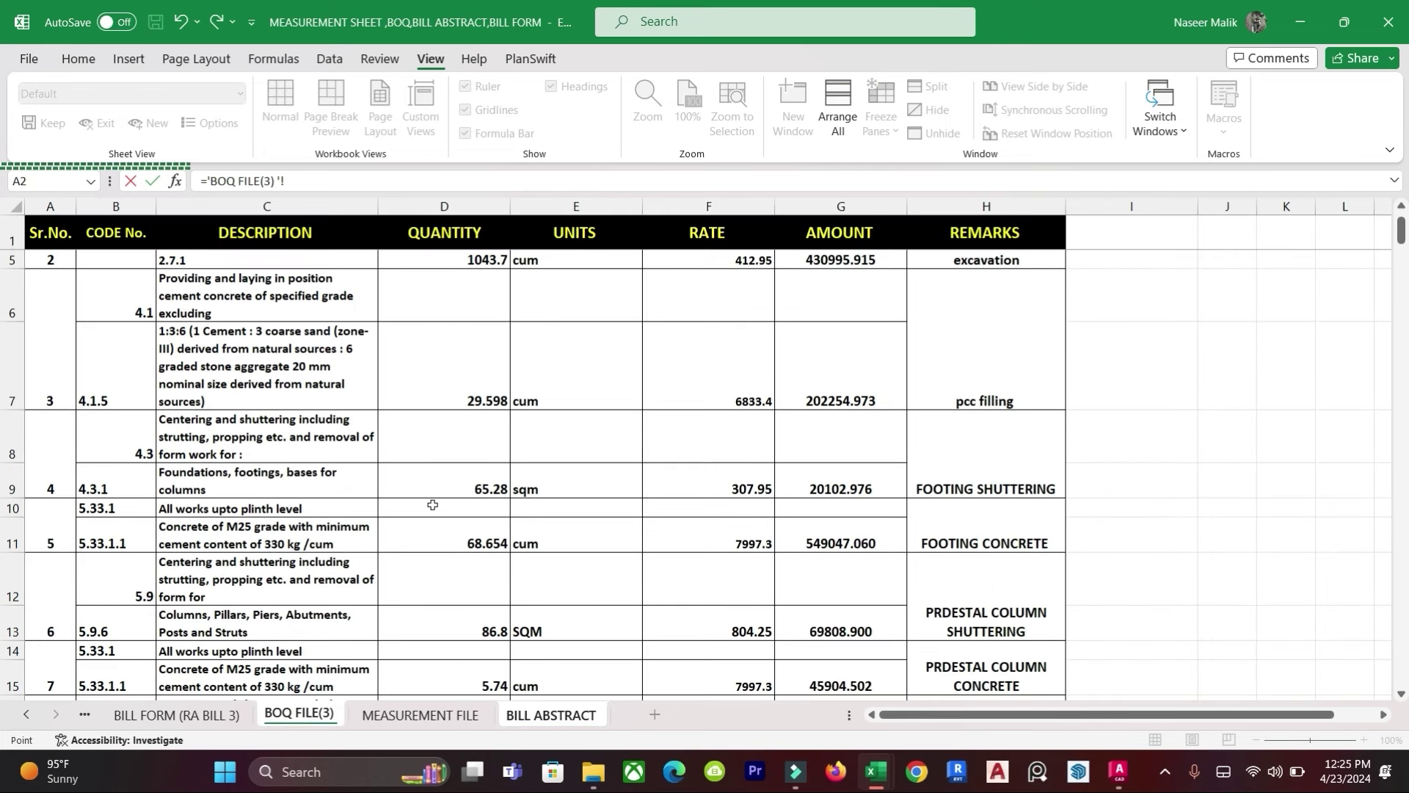
{"action": "left_click", "coordinate": [470, 389]}
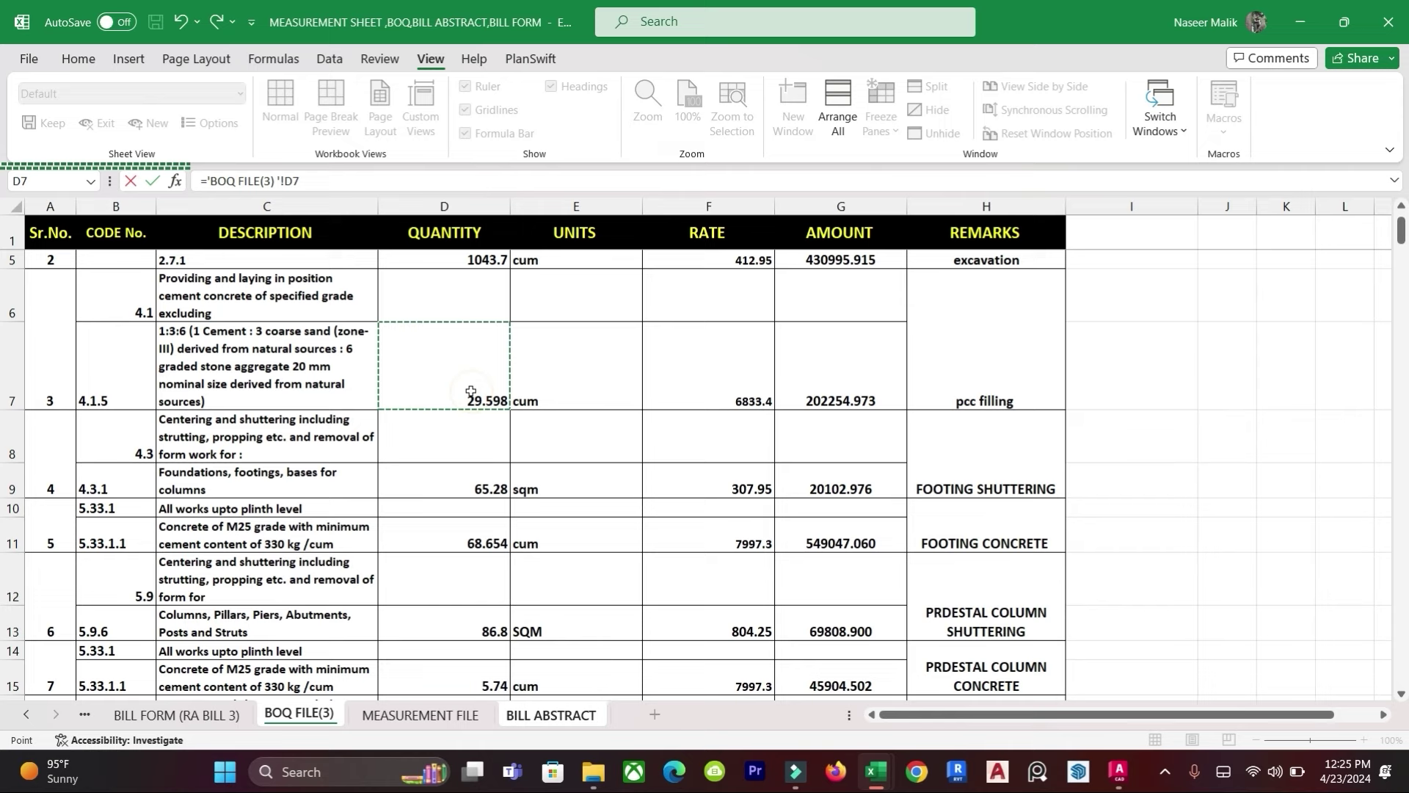
{"action": "key", "text": "Return"}
{"action": "left_click", "coordinate": [843, 600]}
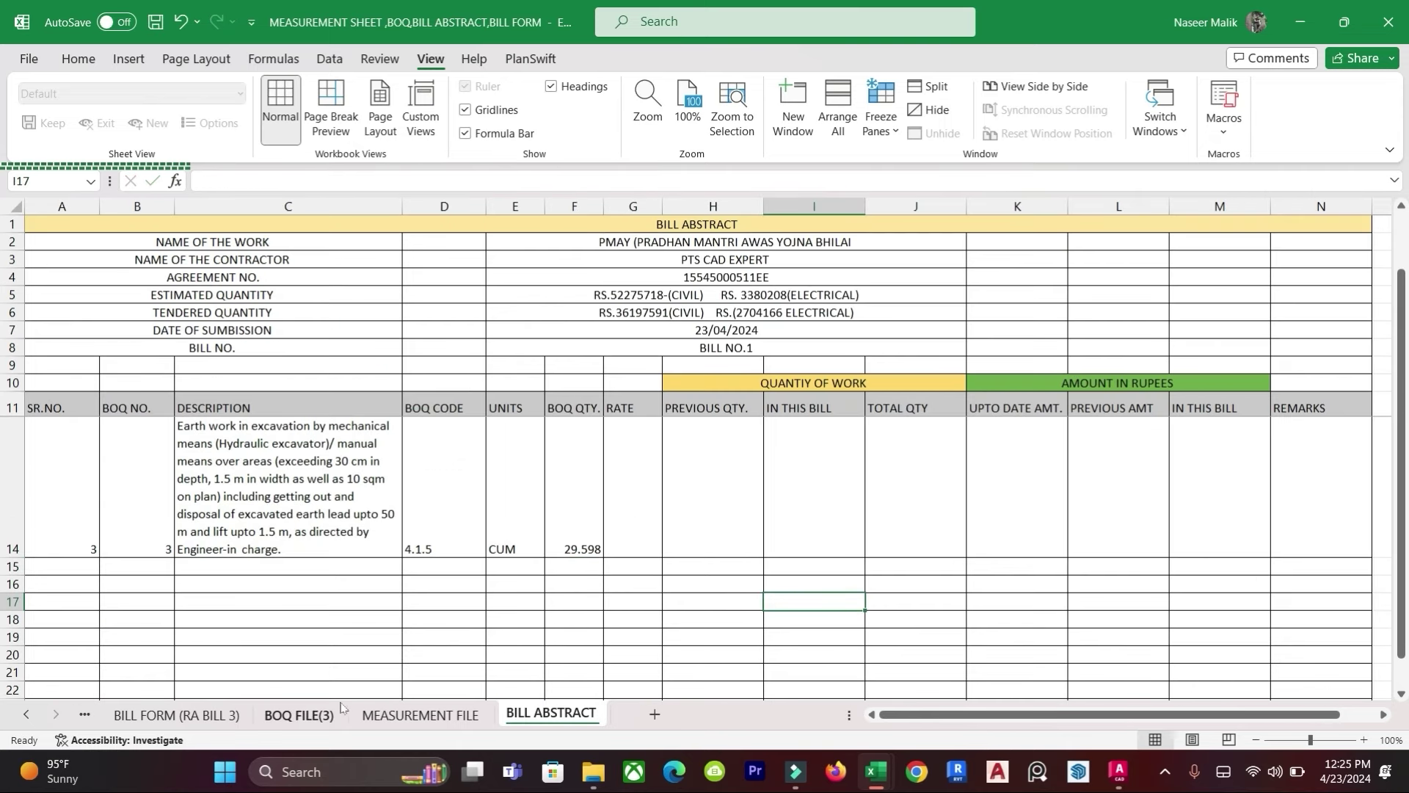
Step: Look up the pcc filling item's rate in BOQ FILE(3) and enter 6833.4 as the rate in G14 of BILL ABSTRACT
{"action": "left_click", "coordinate": [299, 714]}
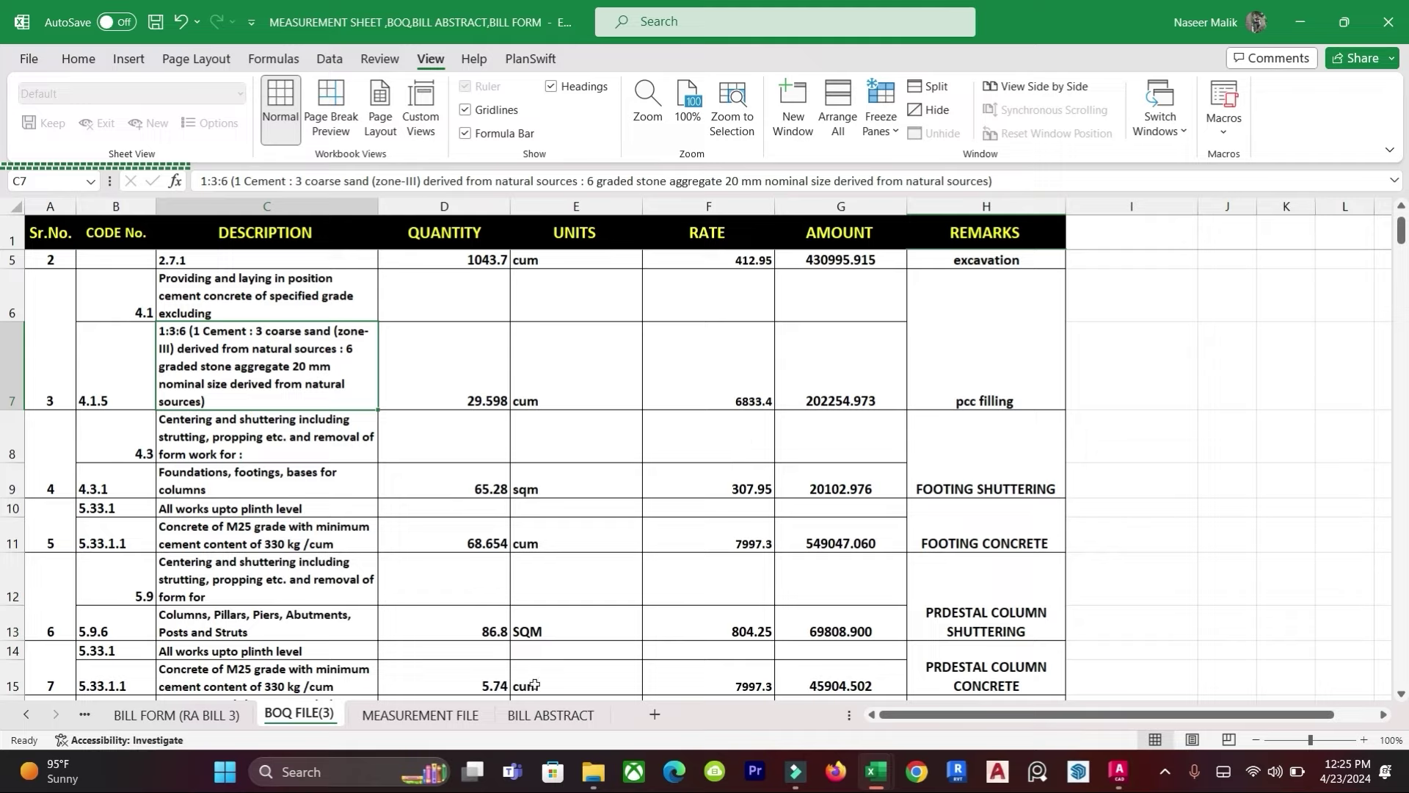
{"action": "left_click", "coordinate": [551, 714]}
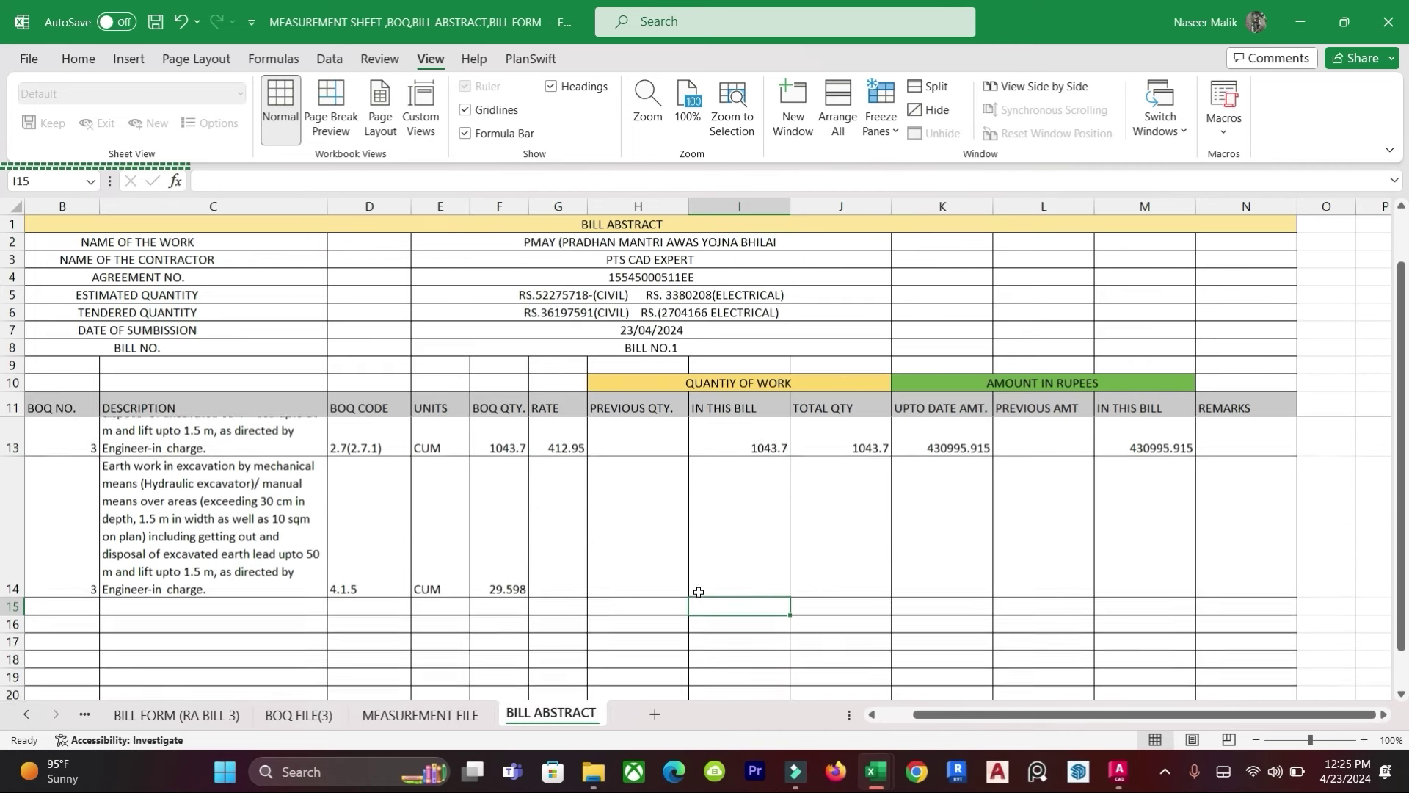
{"action": "left_click", "coordinate": [698, 587]}
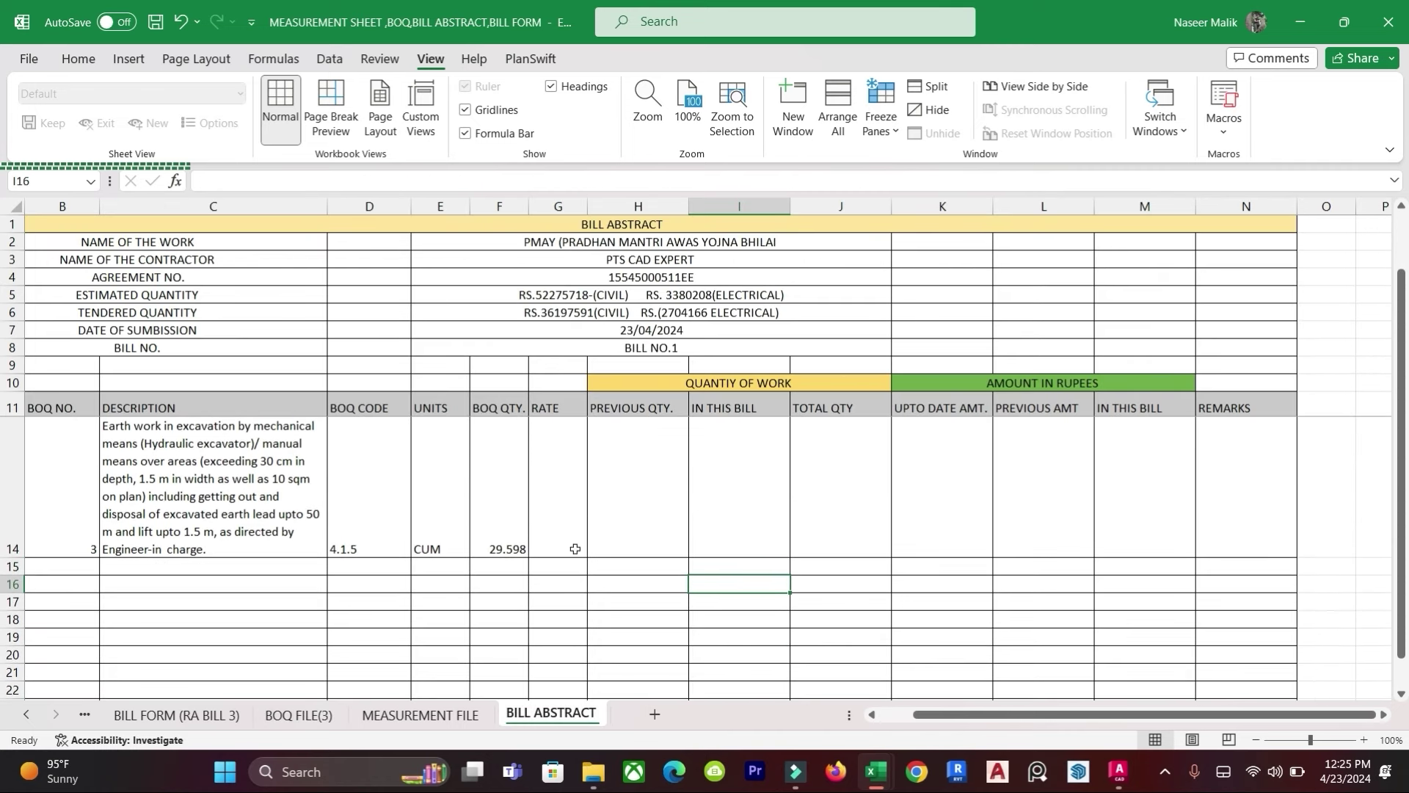
{"action": "left_click", "coordinate": [562, 518]}
{"action": "type", "text": "6833.4"}
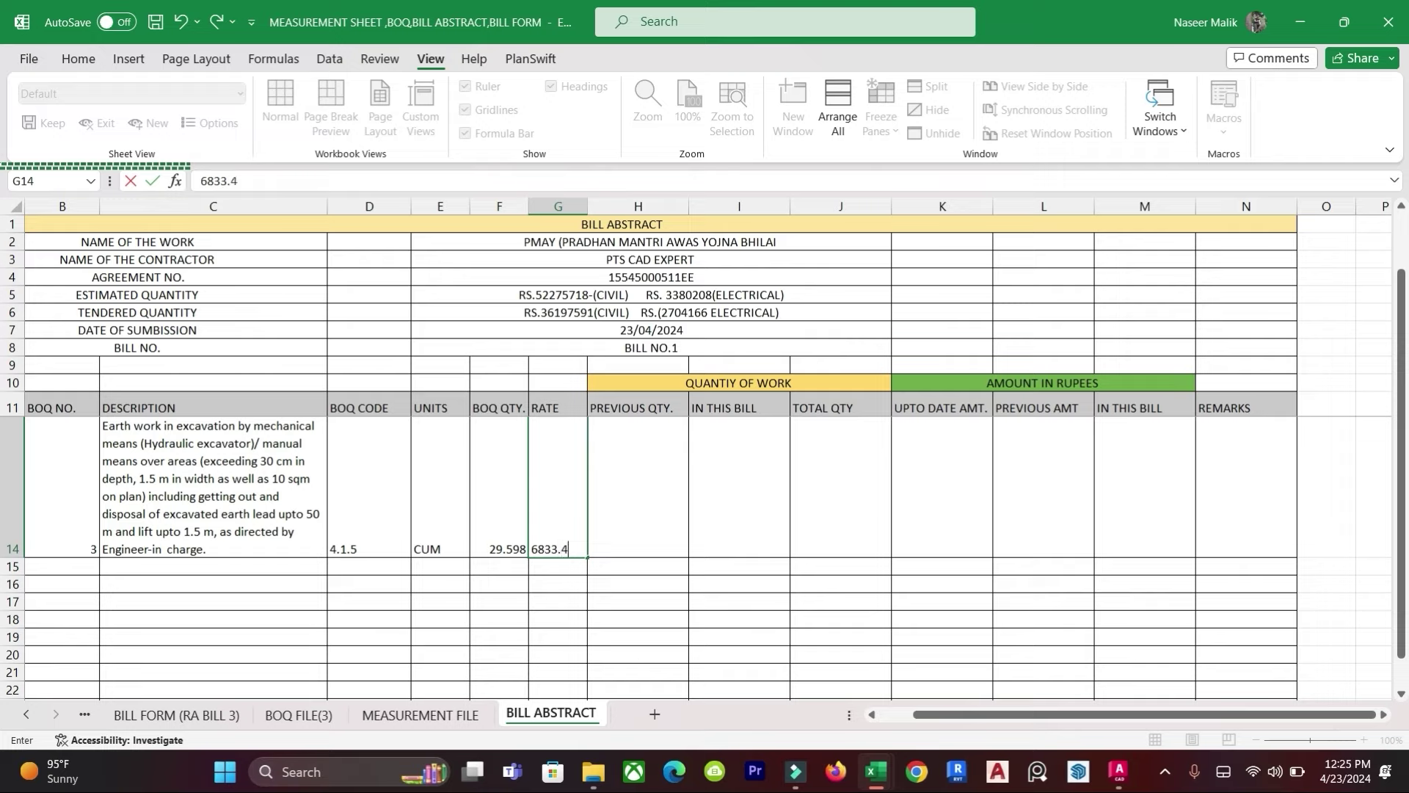
{"action": "key", "text": "Tab"}
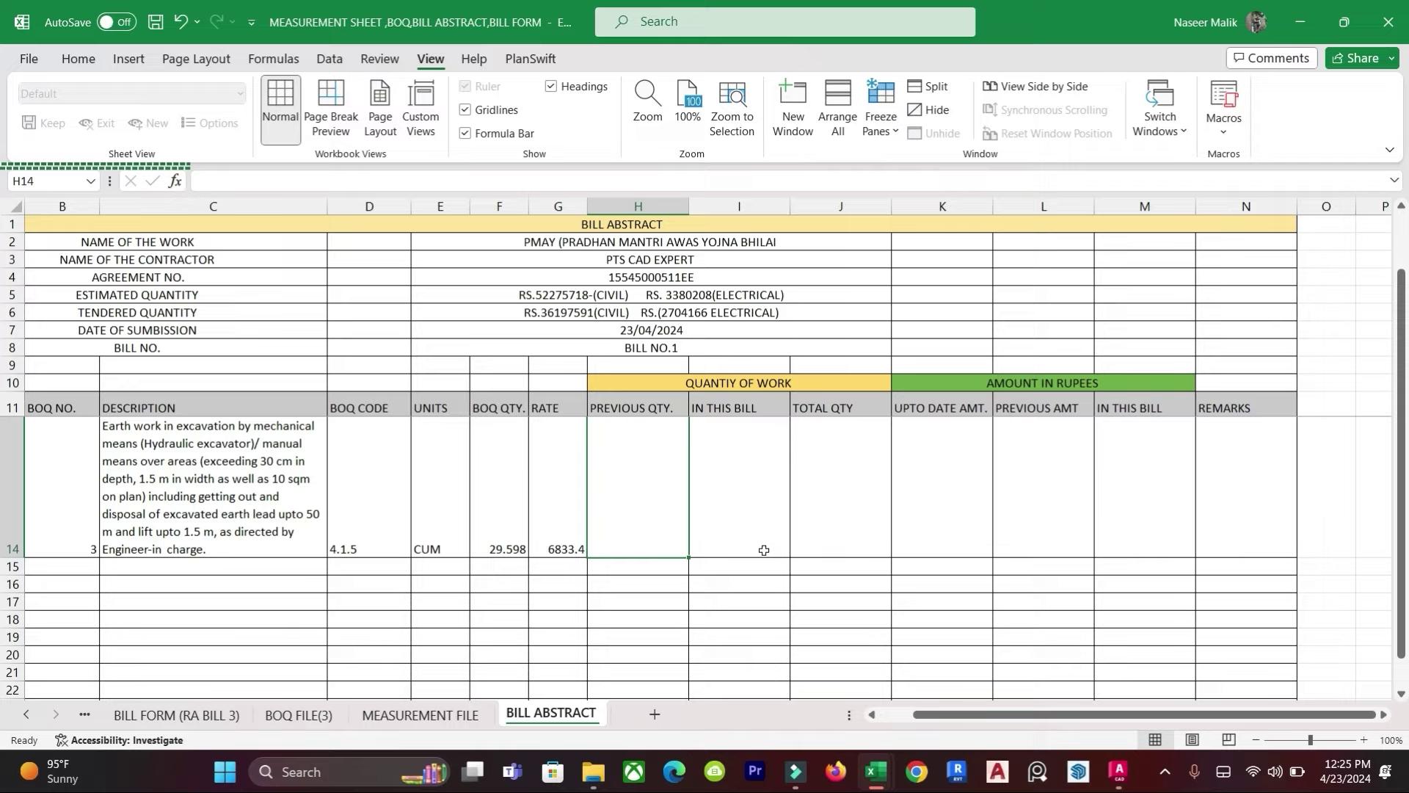
Step: Enter =20 as the third item's quantity in this bill in I14
{"action": "left_click", "coordinate": [752, 511]}
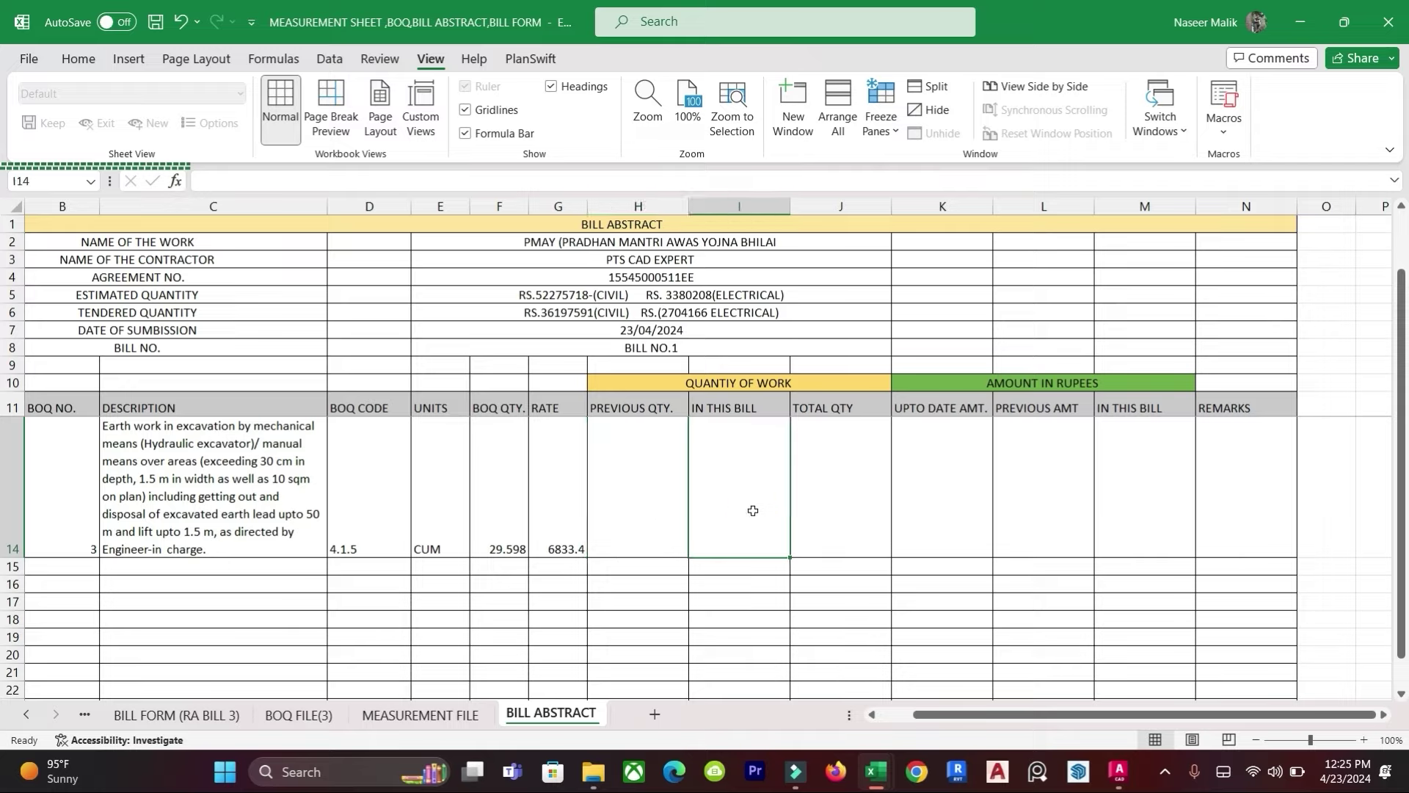
{"action": "type", "text": "=20"}
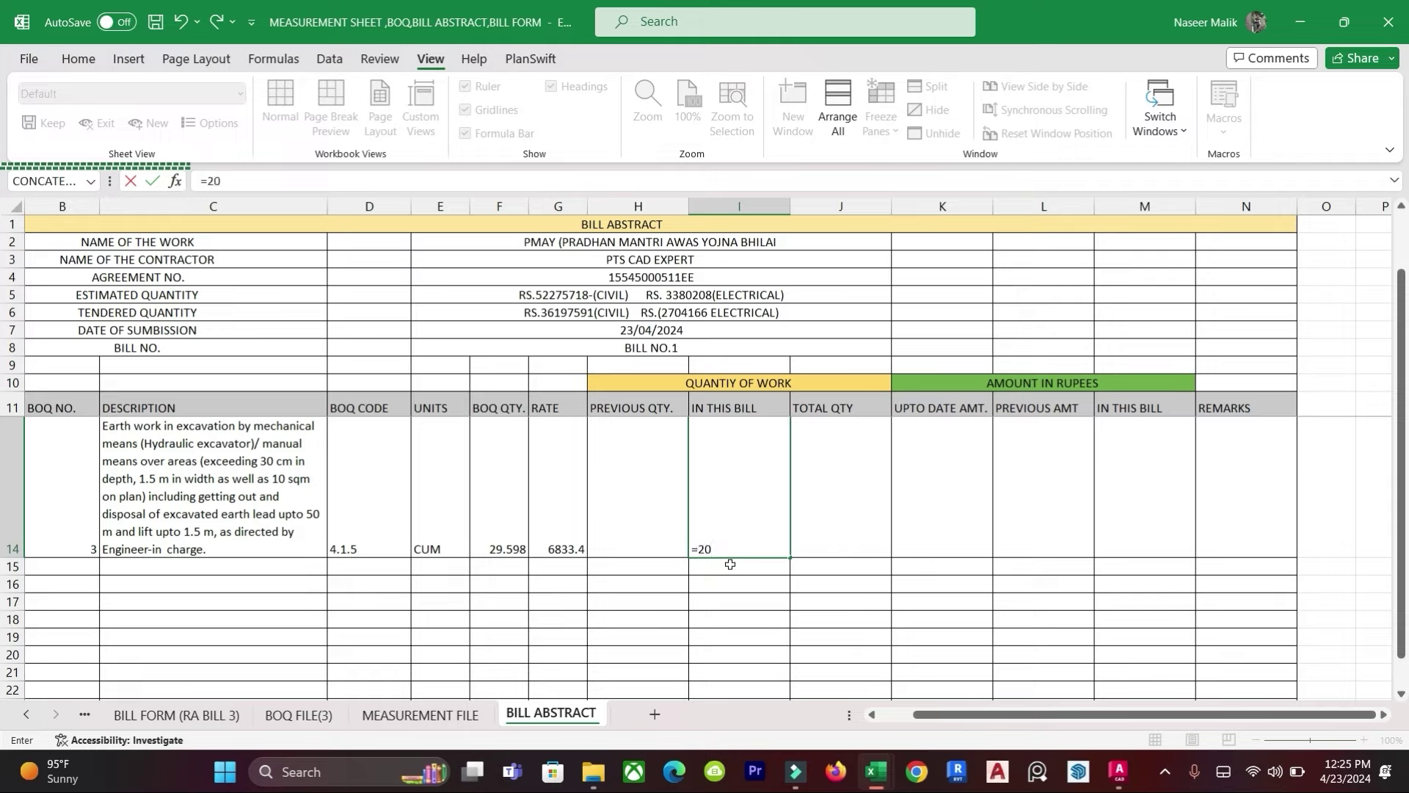
{"action": "key", "text": "Return"}
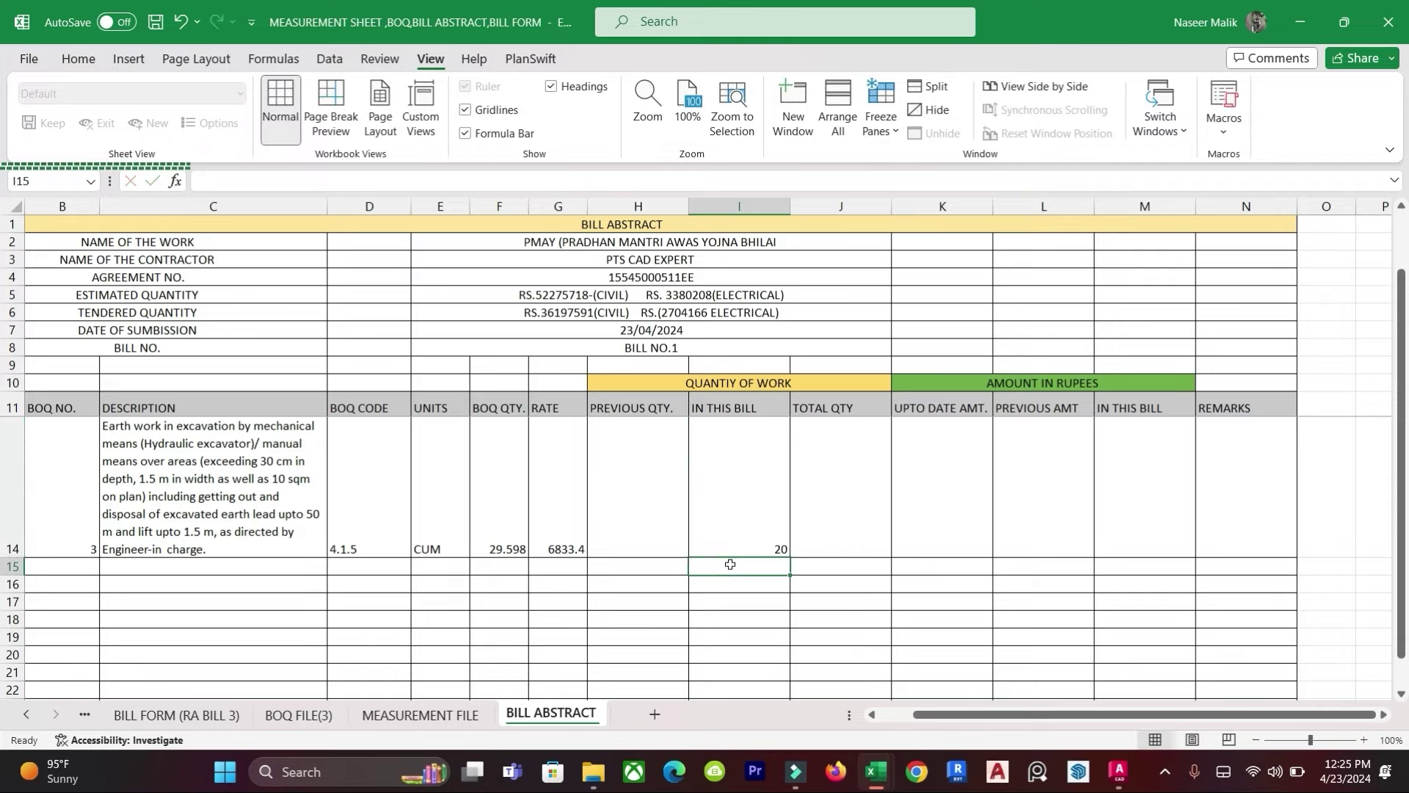
Step: Calculate the third item's total quantity in J14 by adding I14, the quantity in this bill, and H14, the previous quantity
{"action": "left_click", "coordinate": [840, 496]}
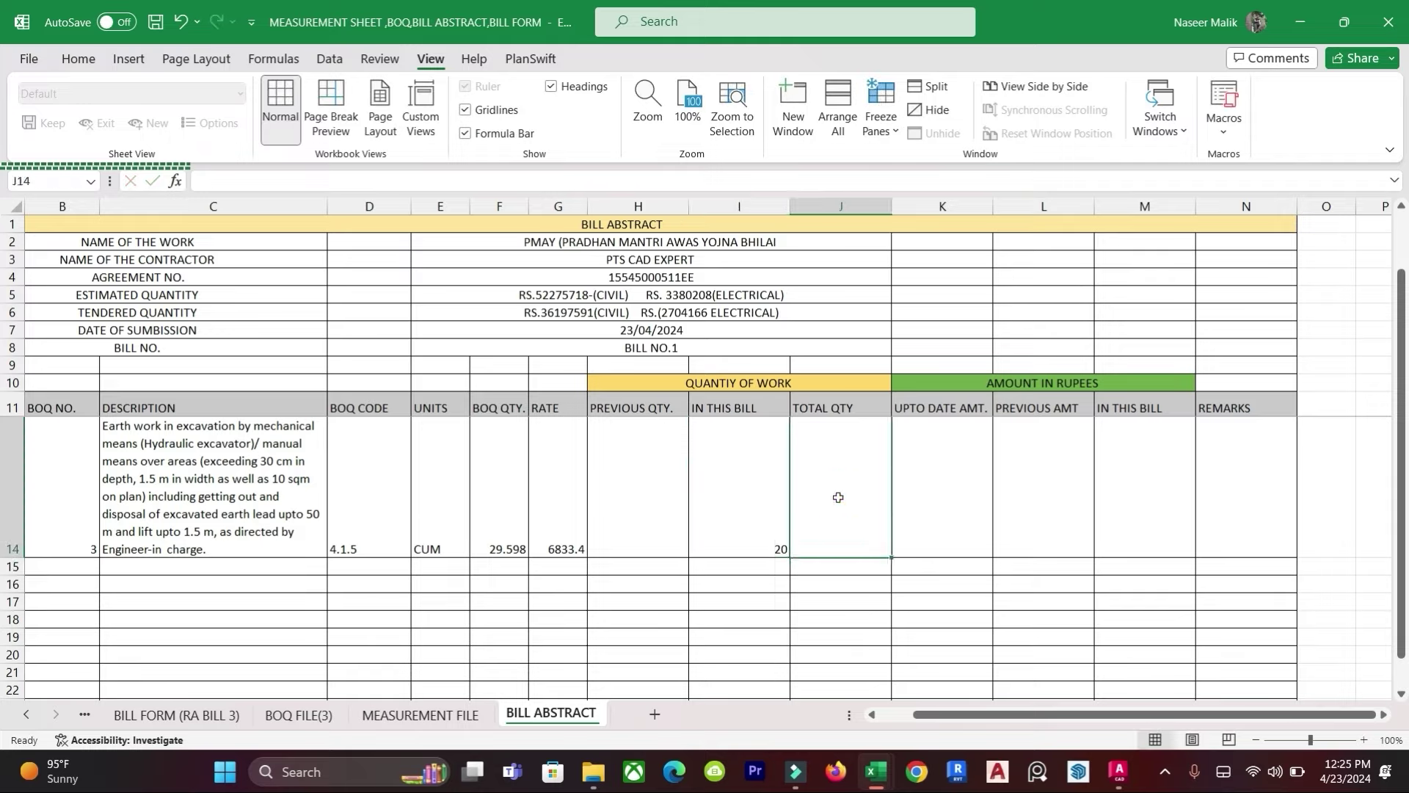
{"action": "type", "text": "="}
{"action": "left_click", "coordinate": [765, 538]}
{"action": "type", "text": "+"}
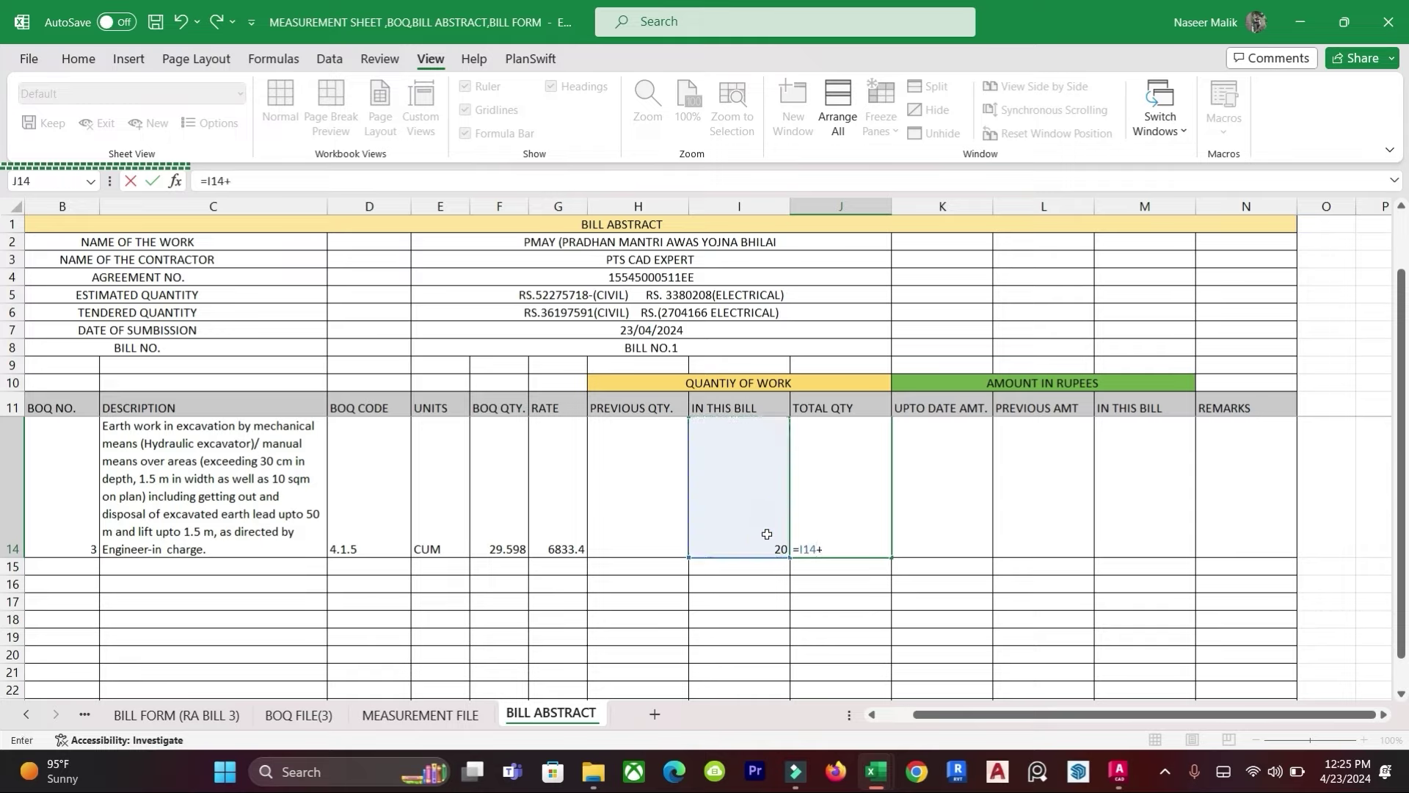
{"action": "left_click", "coordinate": [673, 530]}
{"action": "key", "text": "Return"}
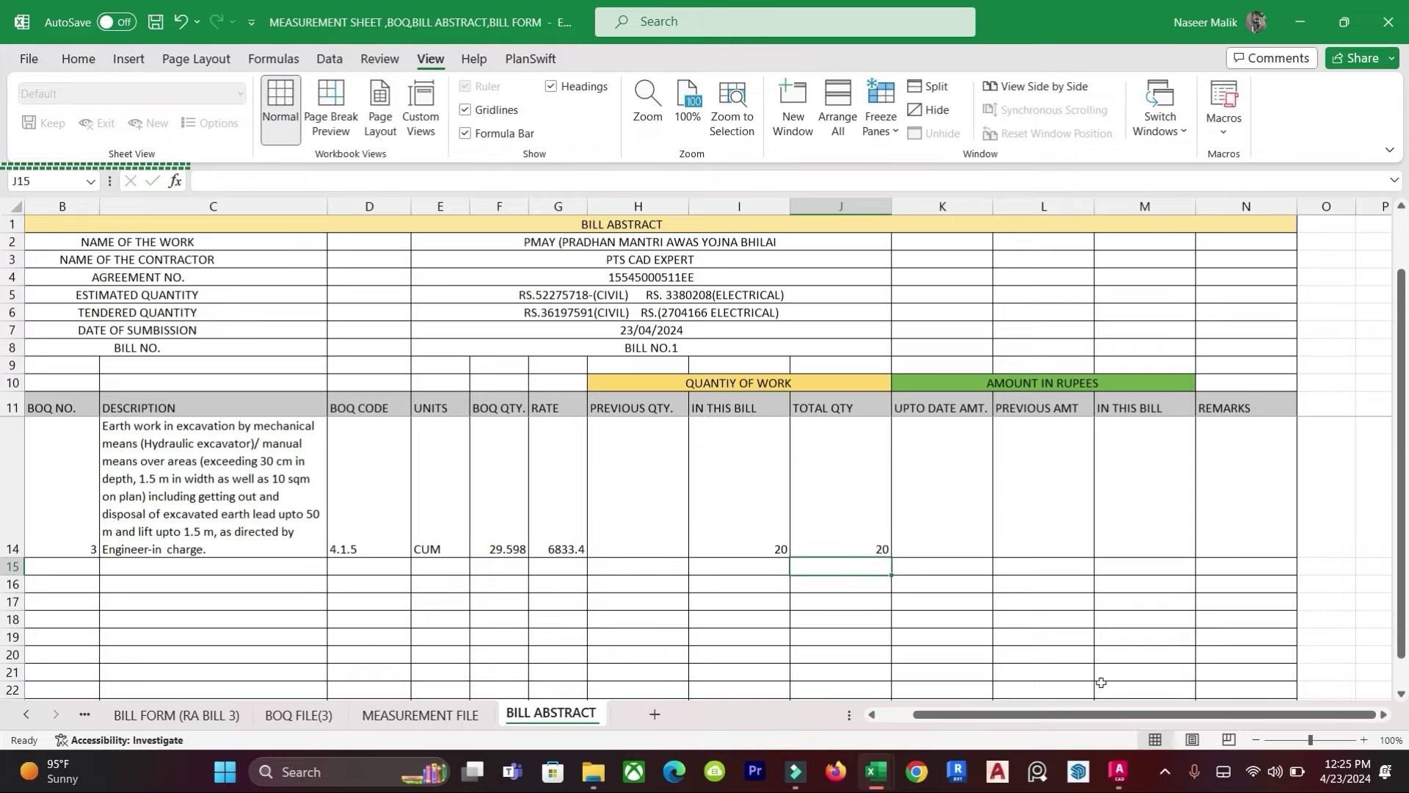
{"action": "left_click", "coordinate": [1101, 655]}
Step: Calculate the third item's amount in this bill in M14 by multiplying quantity I14 by rate G14
{"action": "left_click", "coordinate": [936, 509]}
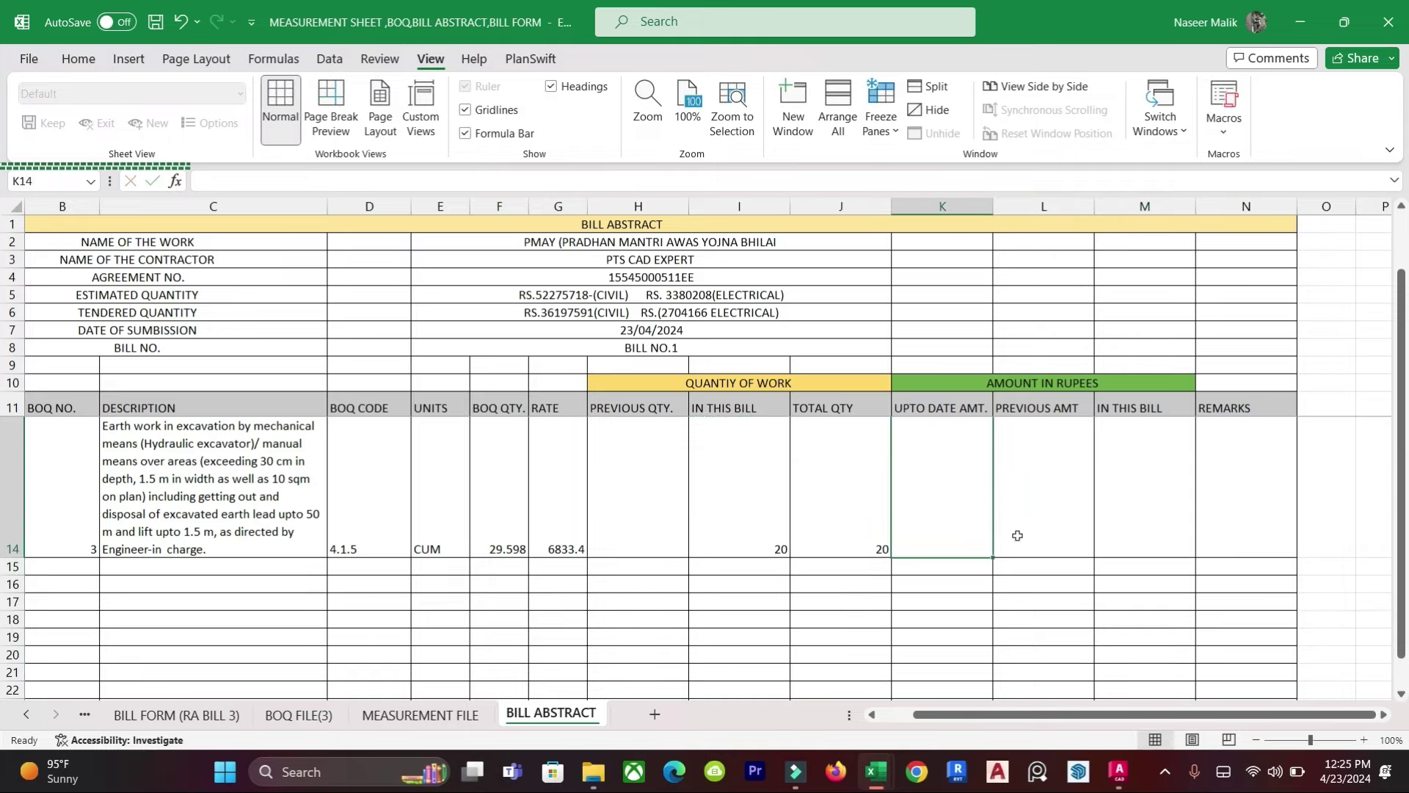
{"action": "left_click", "coordinate": [1057, 493]}
{"action": "left_click", "coordinate": [1127, 506]}
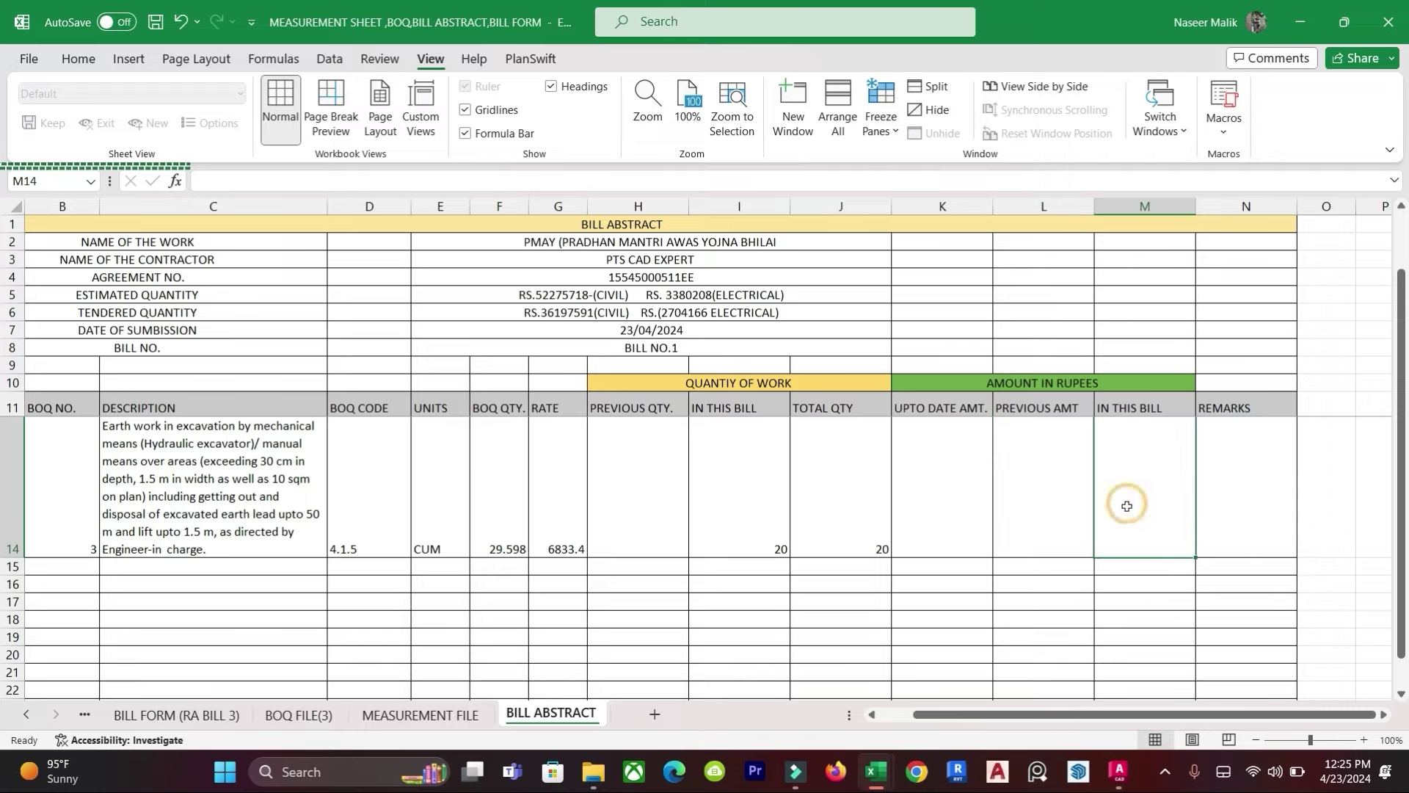
{"action": "type", "text": "="}
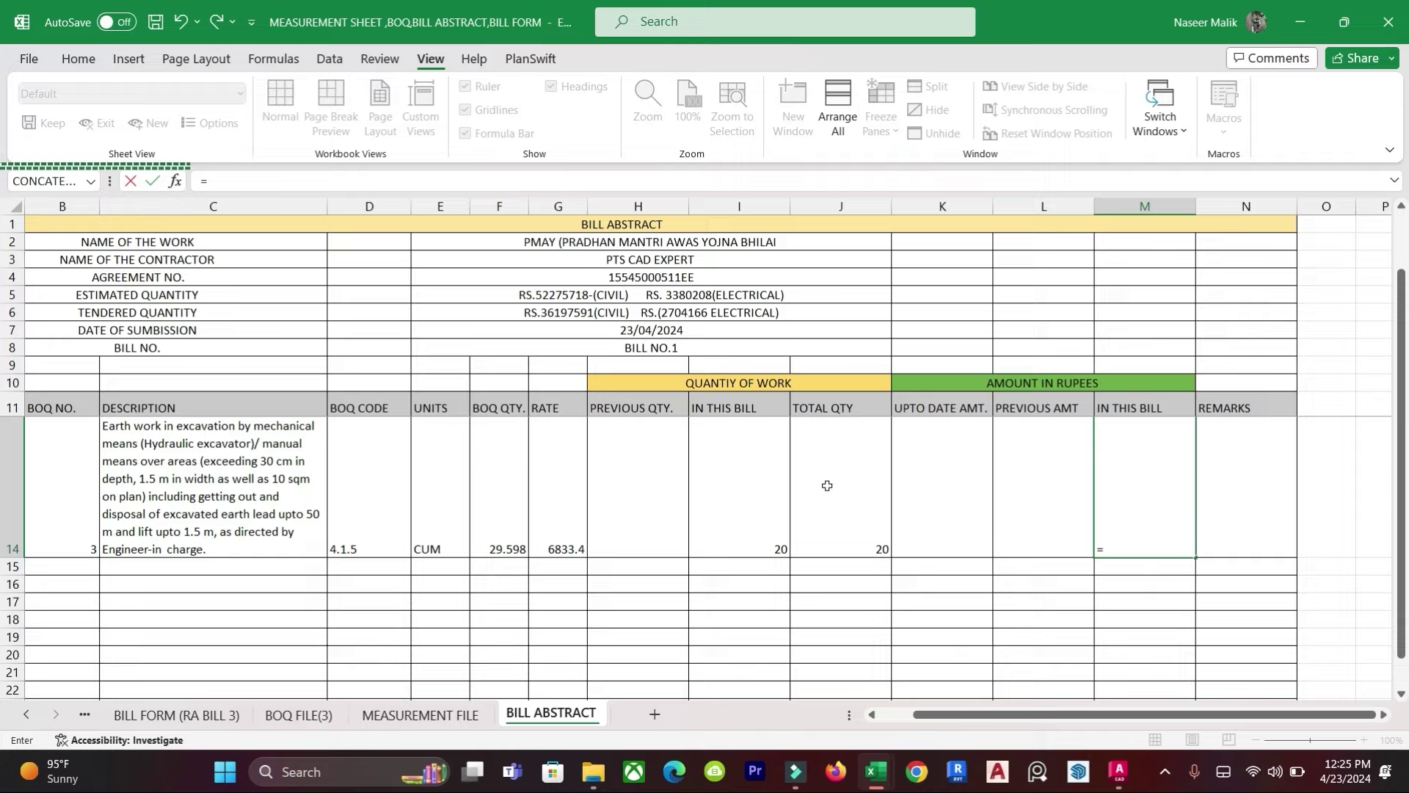
{"action": "left_click", "coordinate": [762, 541]}
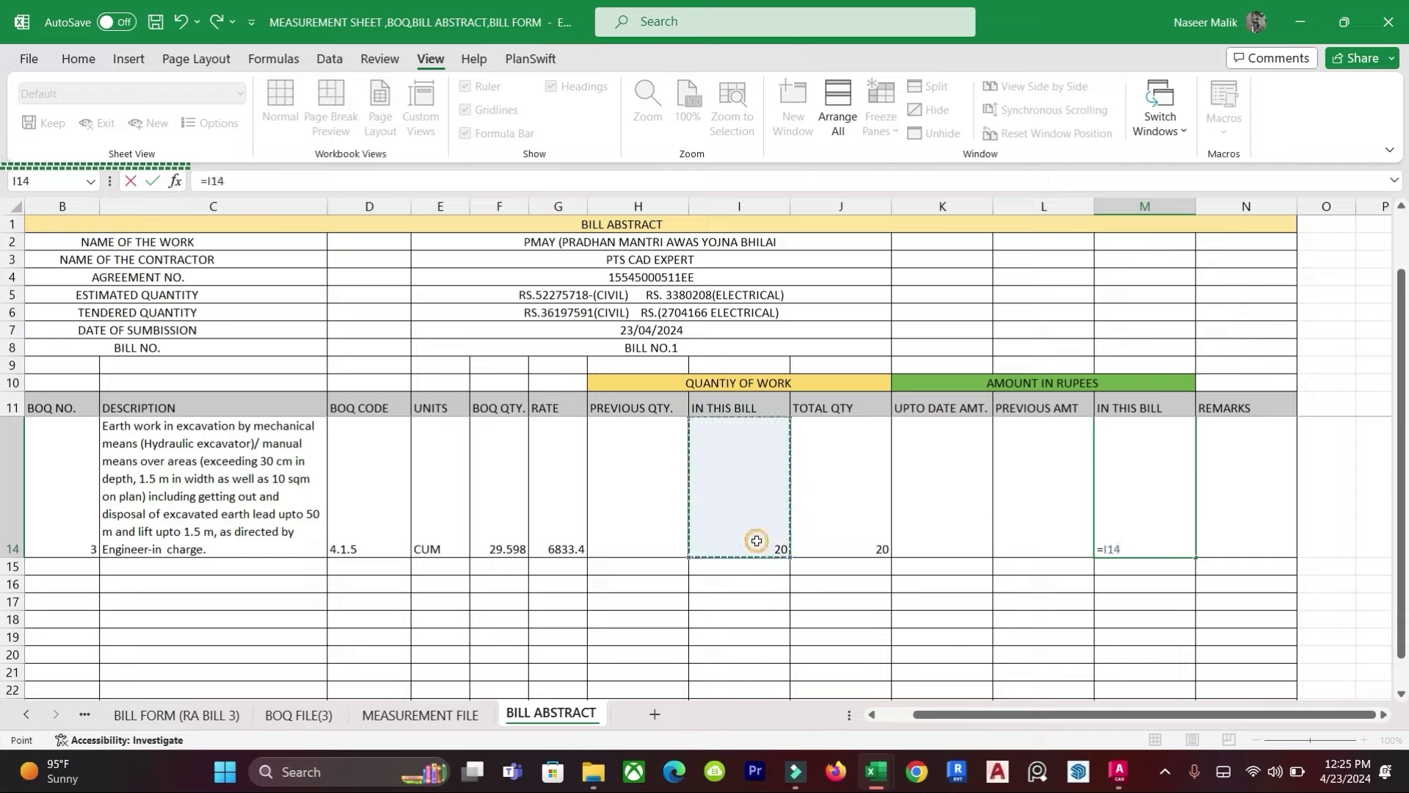
{"action": "type", "text": "*"}
{"action": "left_click", "coordinate": [576, 542]}
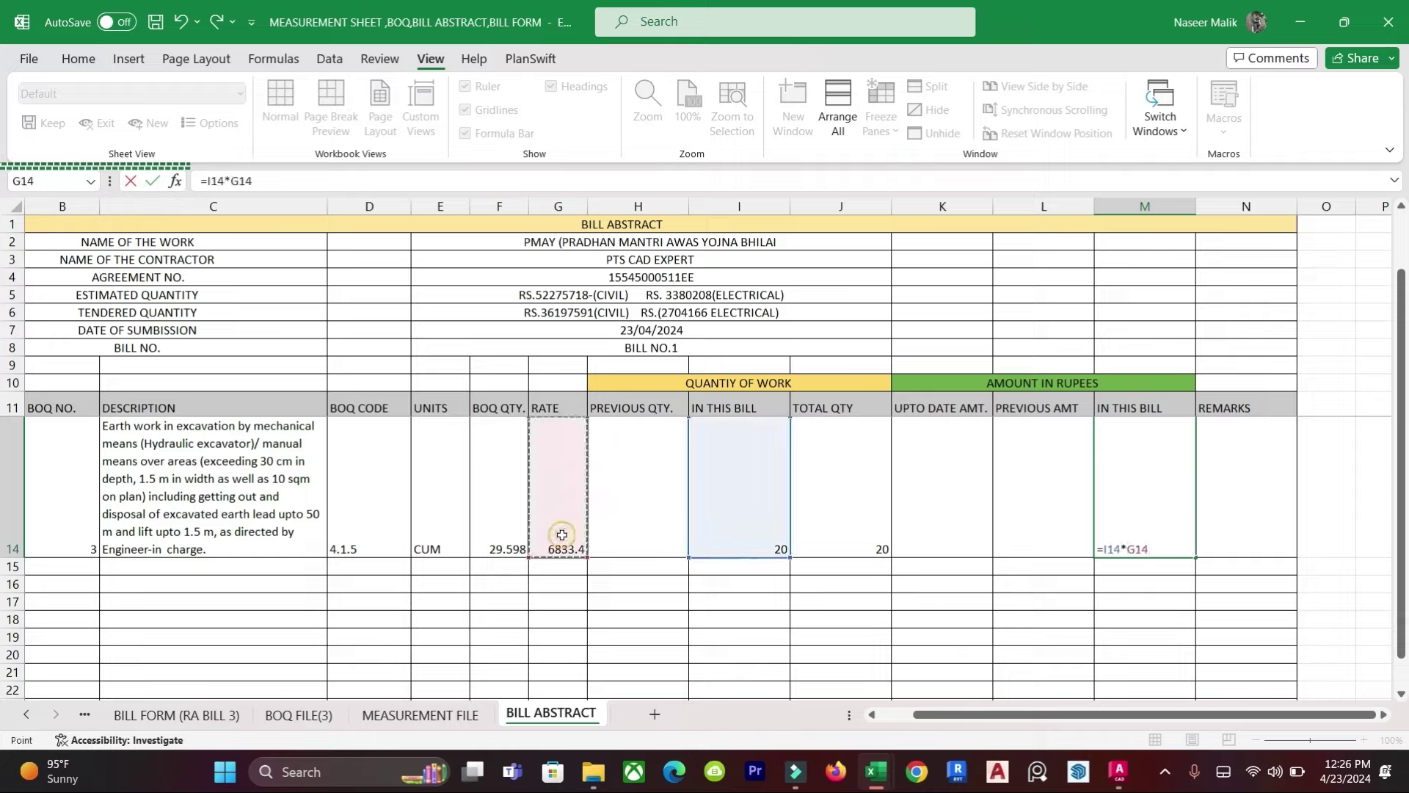
{"action": "key", "text": "Return"}
{"action": "left_click", "coordinate": [1314, 599]}
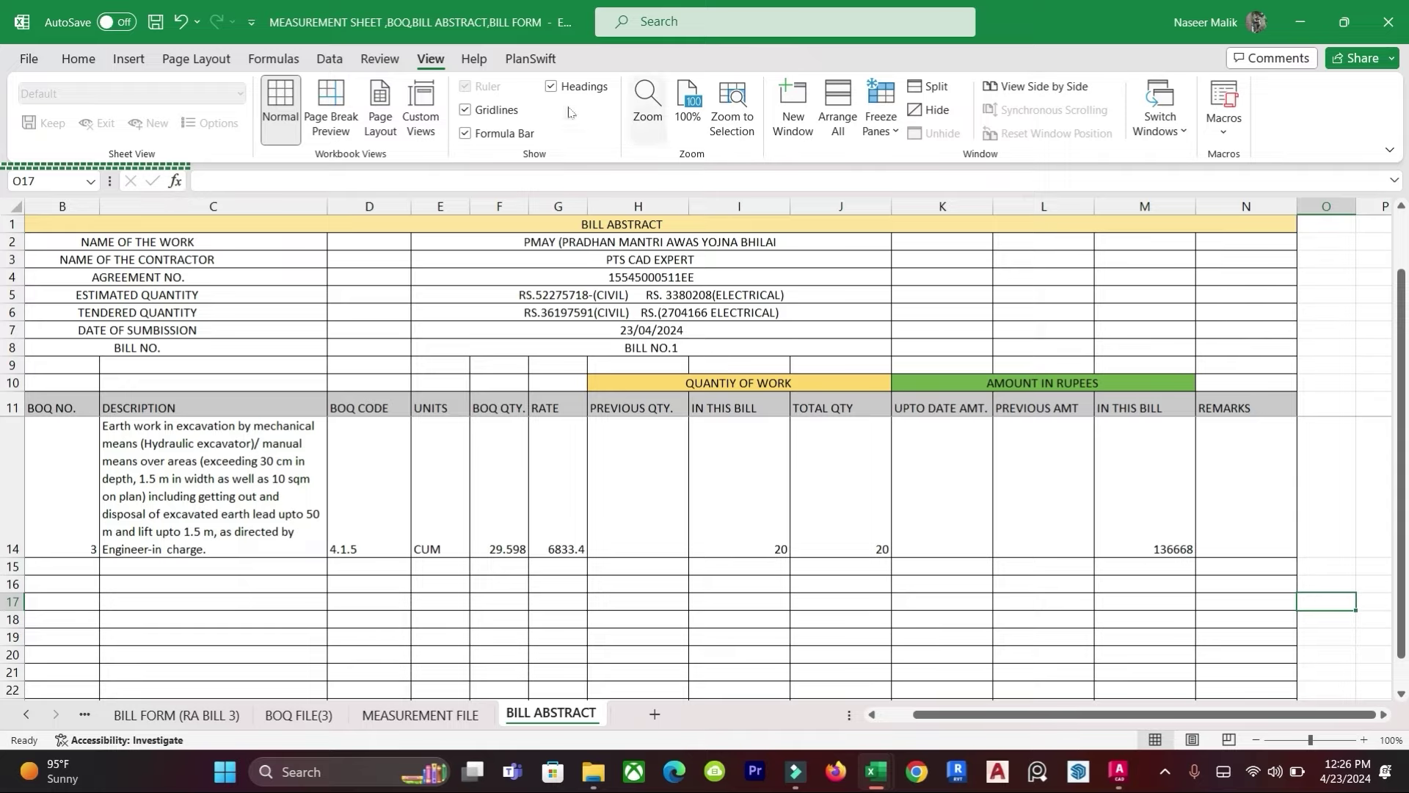
Step: Calculate the third item's up-to-date amount in K14 by adding previous amount L14 and this bill's amount M14
{"action": "left_click", "coordinate": [78, 59]}
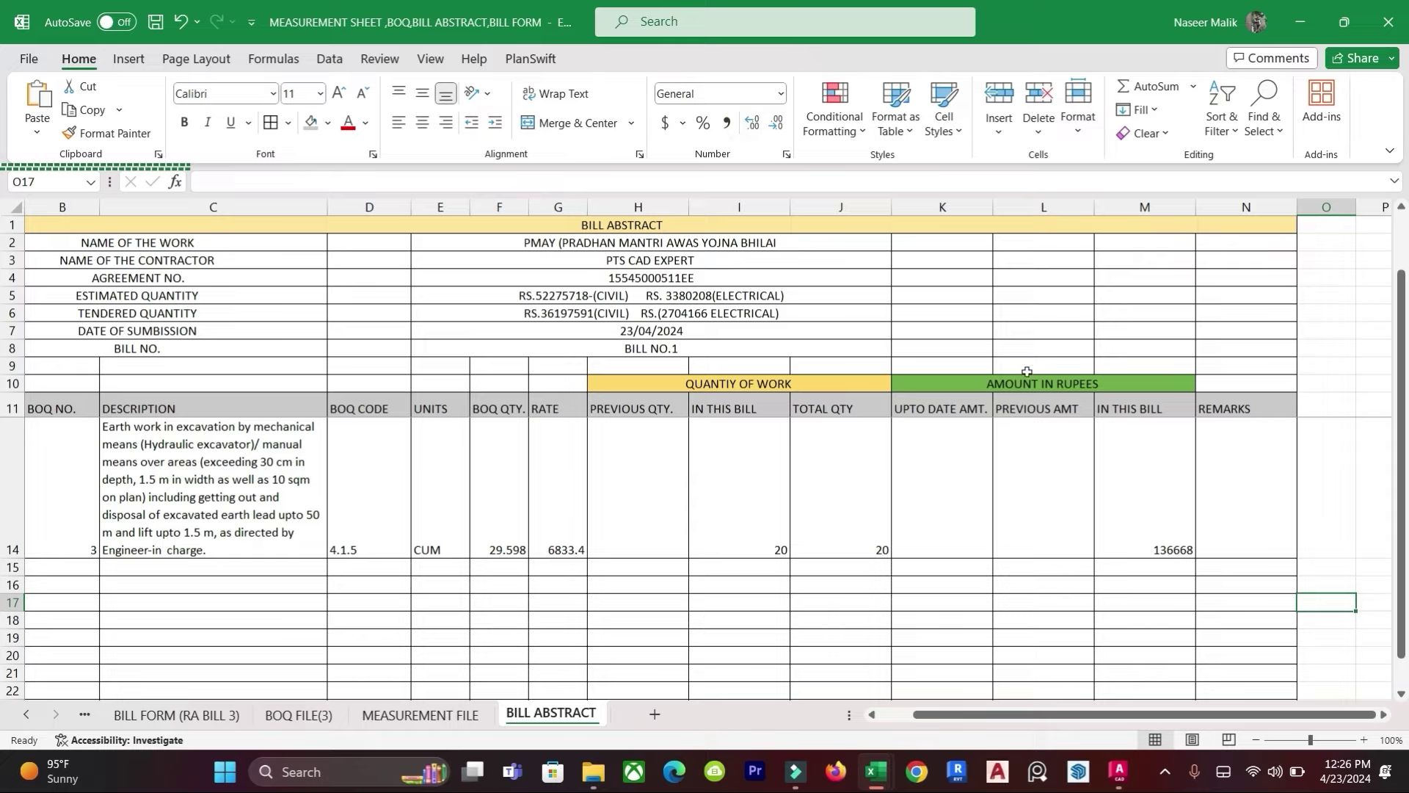
{"action": "left_click", "coordinate": [1256, 526]}
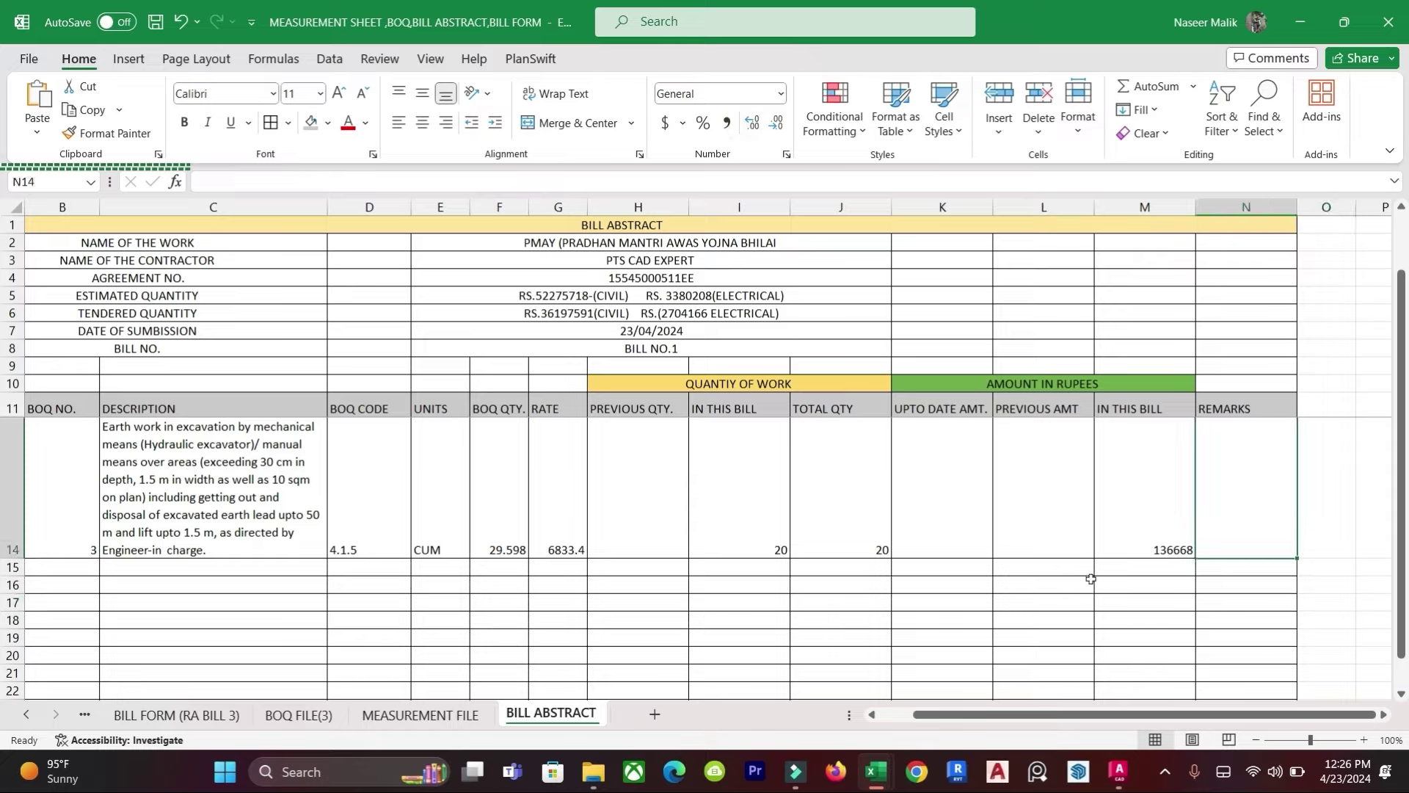
{"action": "left_click", "coordinate": [938, 528]}
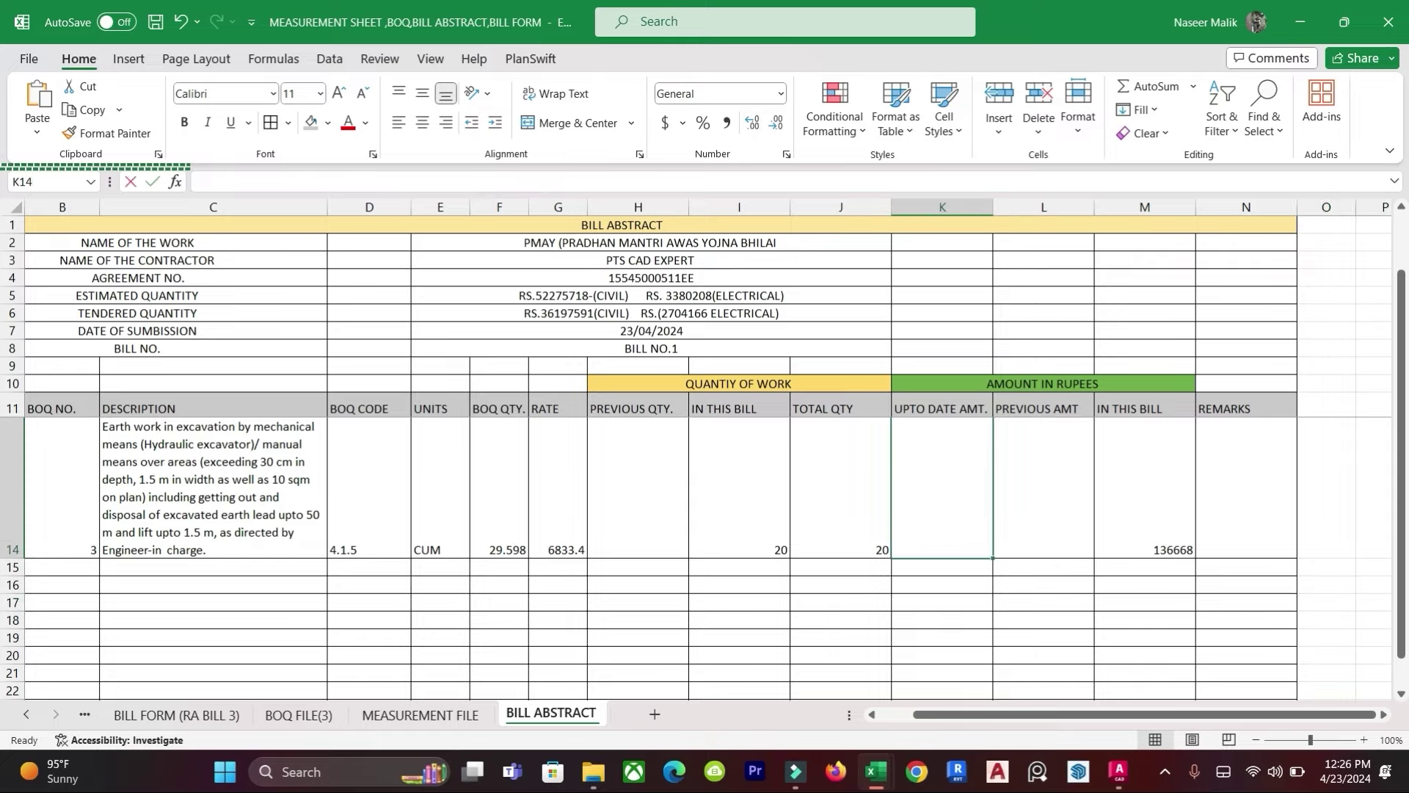
{"action": "type", "text": "="}
{"action": "left_click", "coordinate": [1063, 531]}
{"action": "type", "text": "+"}
{"action": "left_click", "coordinate": [1169, 521]}
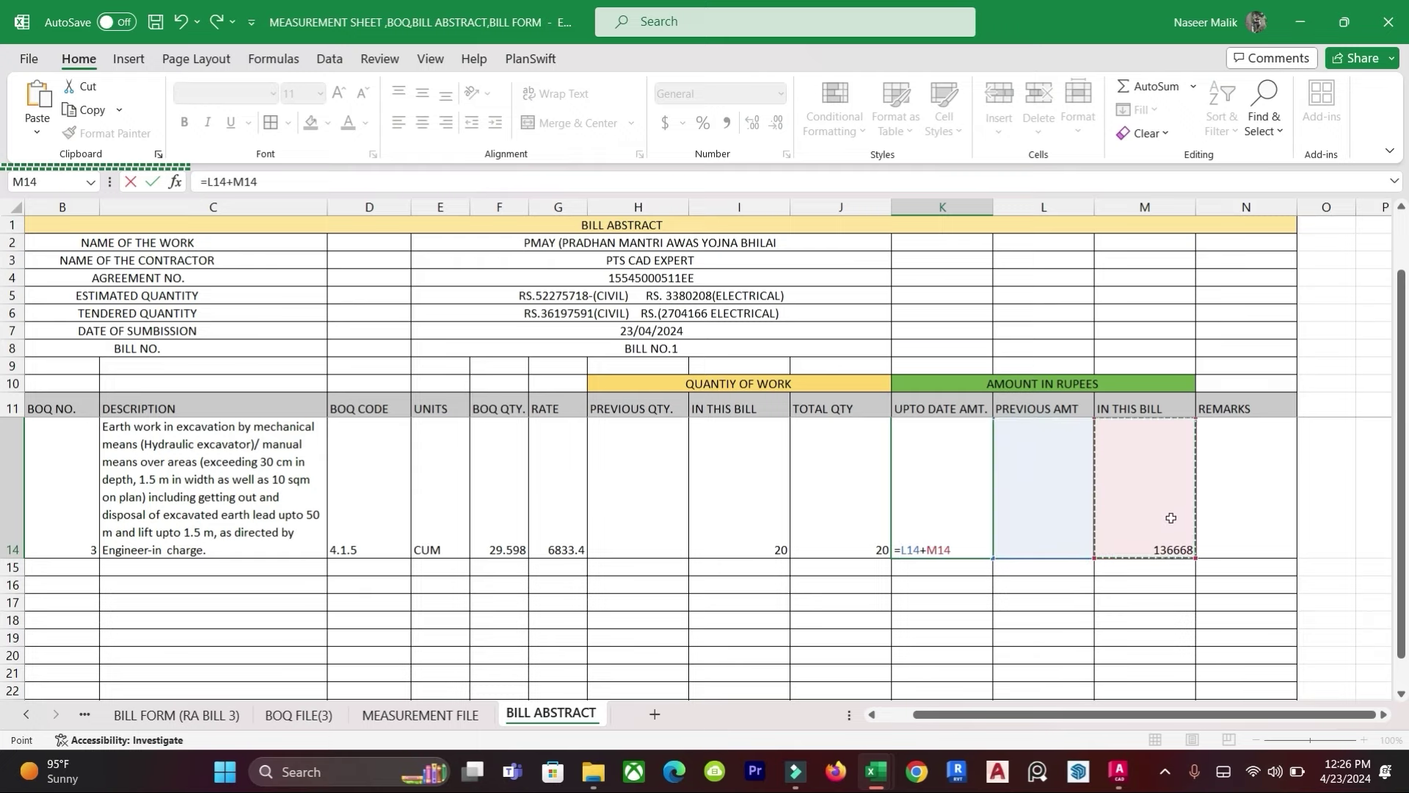
{"action": "key", "text": "Return"}
{"action": "left_click", "coordinate": [1053, 635]}
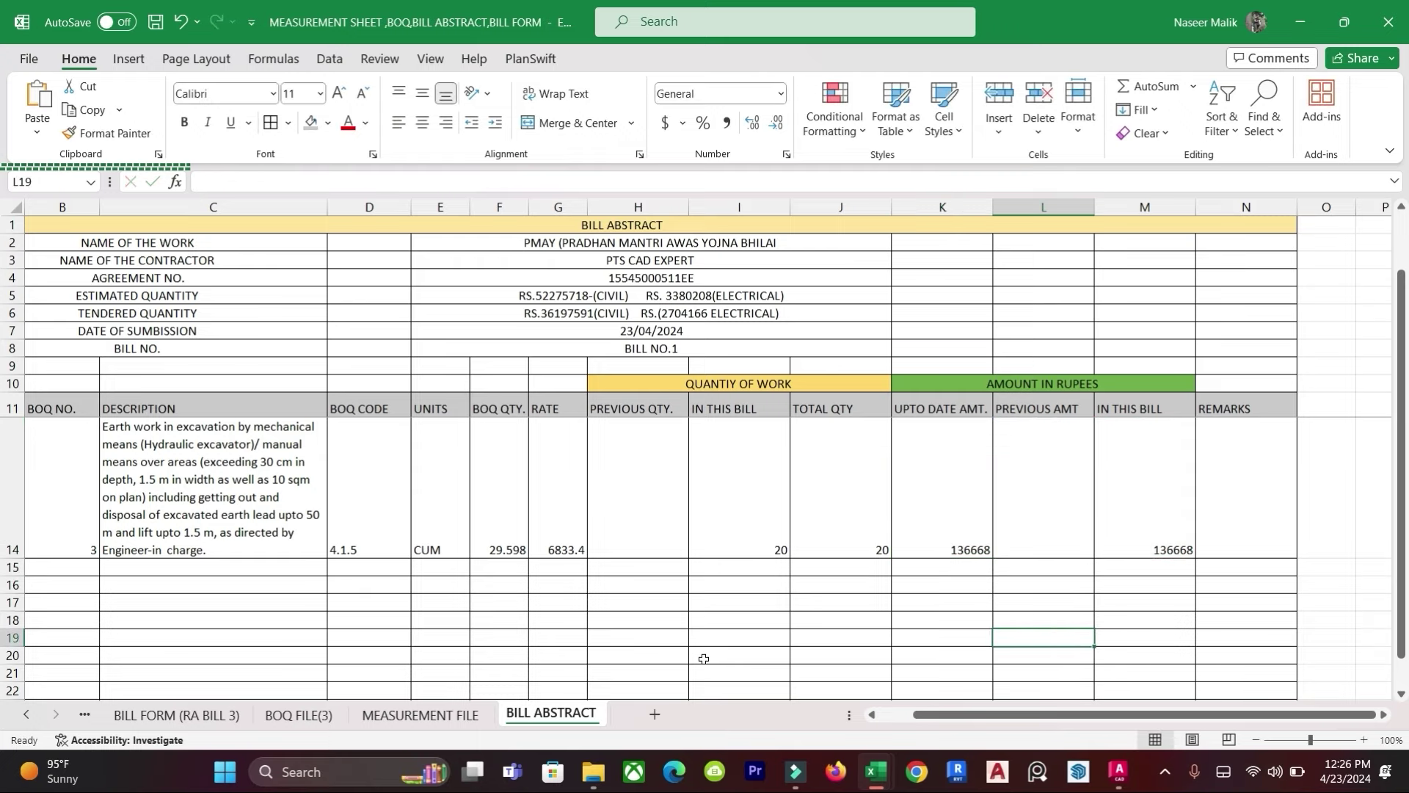
Step: Review the three item rows of BILL ABSTRACT and the empty rows beneath them
{"action": "scroll", "coordinate": [703, 659], "scroll_direction": "up", "scroll_amount": 1}
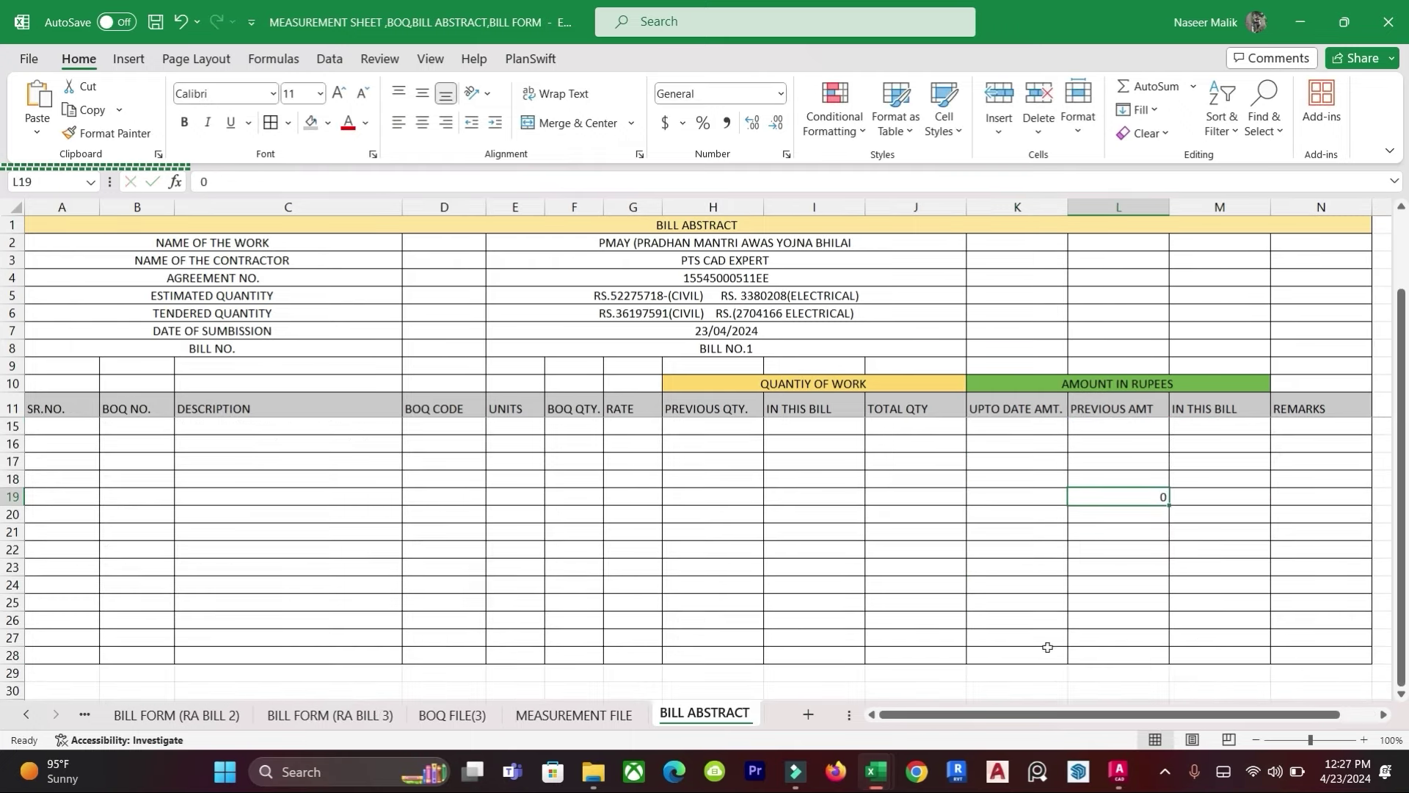
{"action": "scroll", "coordinate": [986, 561], "scroll_direction": "up", "scroll_amount": 1}
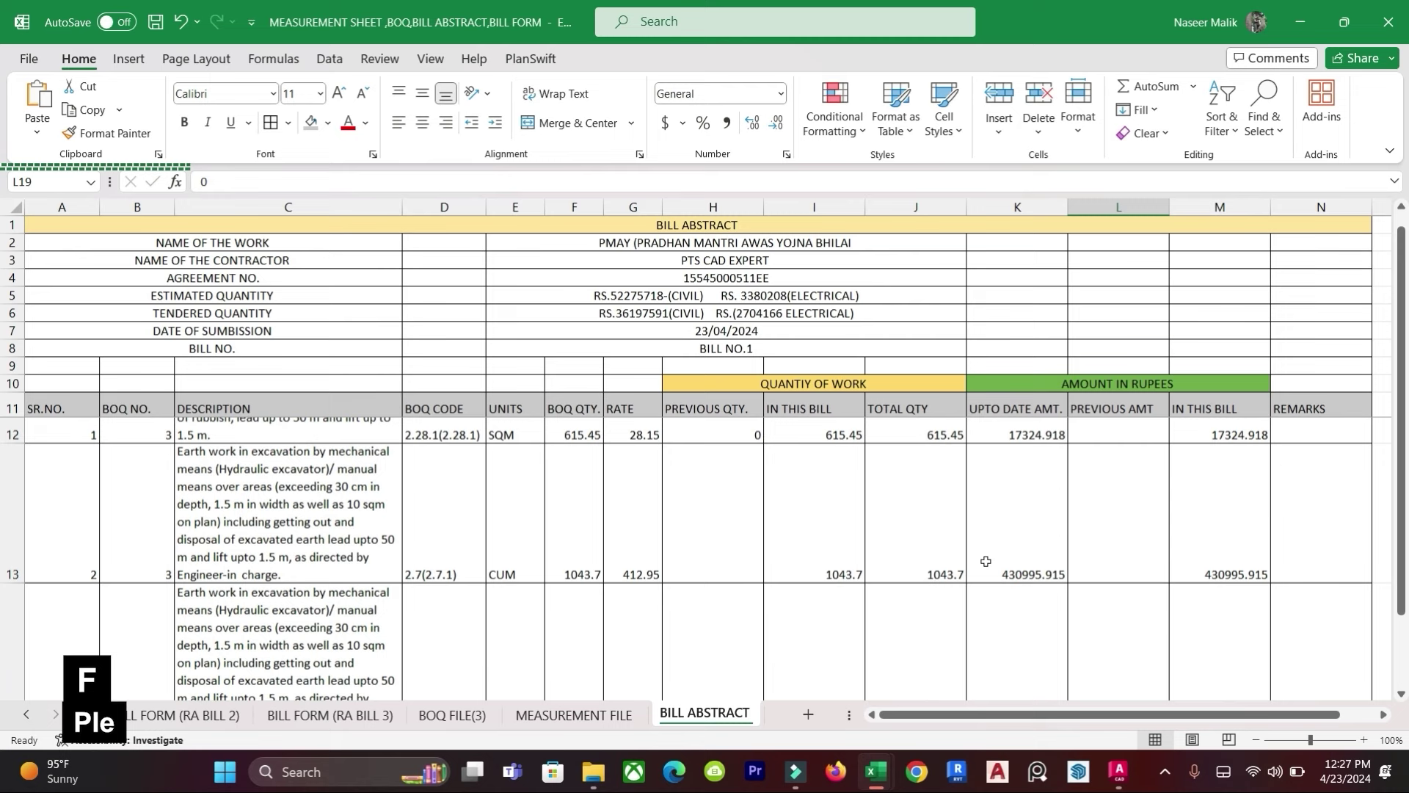
{"action": "scroll", "coordinate": [858, 534], "scroll_direction": "down", "scroll_amount": 1}
{"action": "scroll", "coordinate": [869, 550], "scroll_direction": "up", "scroll_amount": 2}
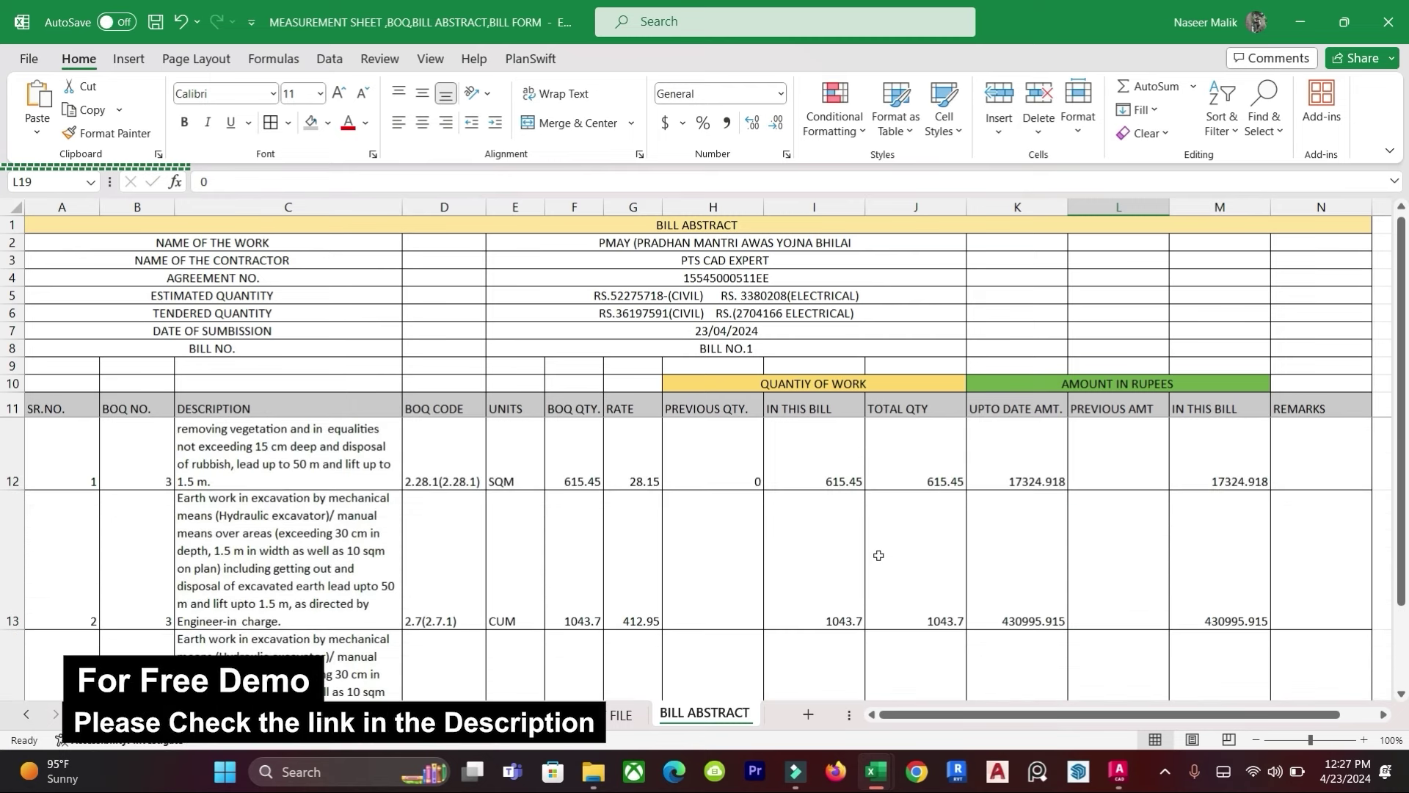
{"action": "left_click_drag", "start_coordinate": [1397, 617], "coordinate": [1396, 632]}
{"action": "scroll", "coordinate": [1192, 632], "scroll_direction": "down", "scroll_amount": 1}
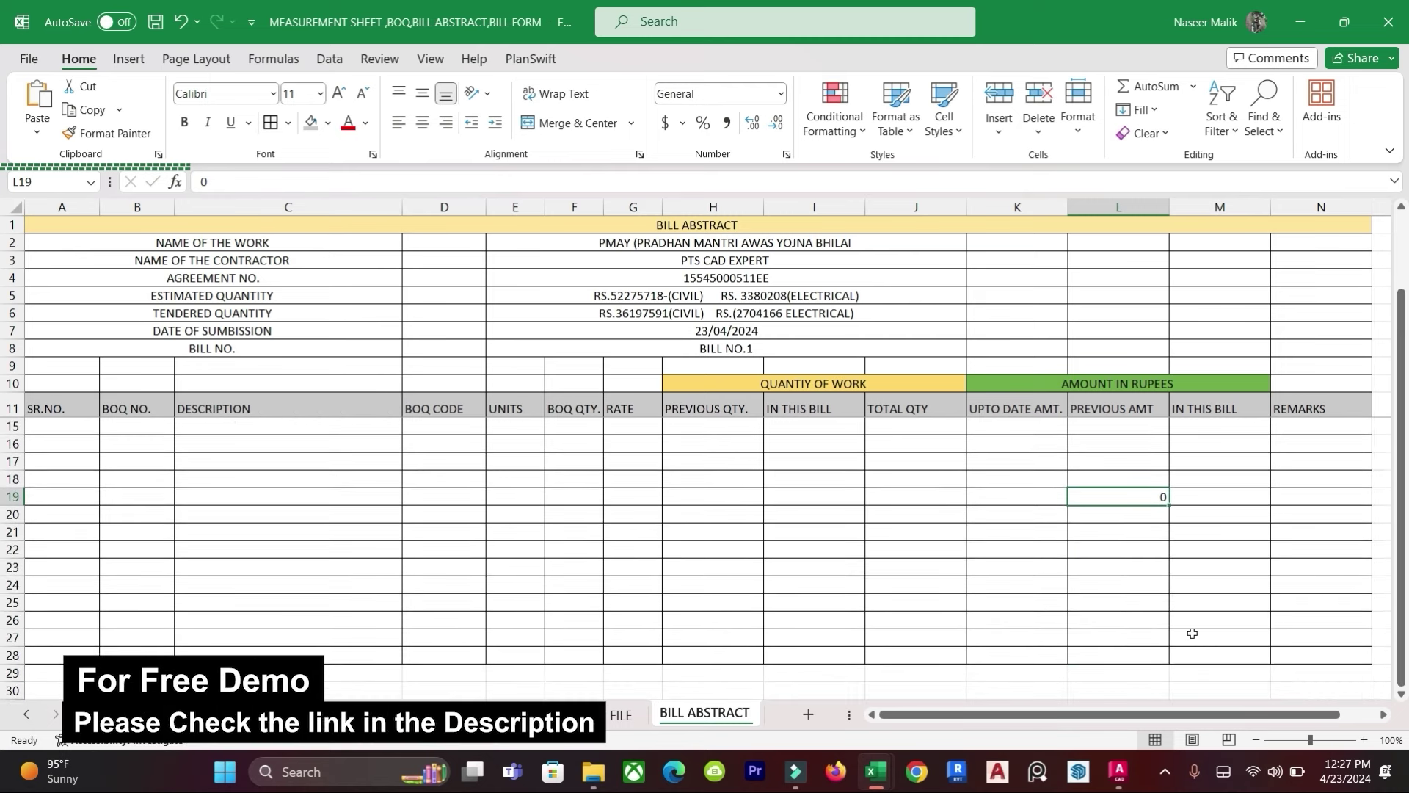
{"action": "scroll", "coordinate": [1192, 633], "scroll_direction": "up", "scroll_amount": 1}
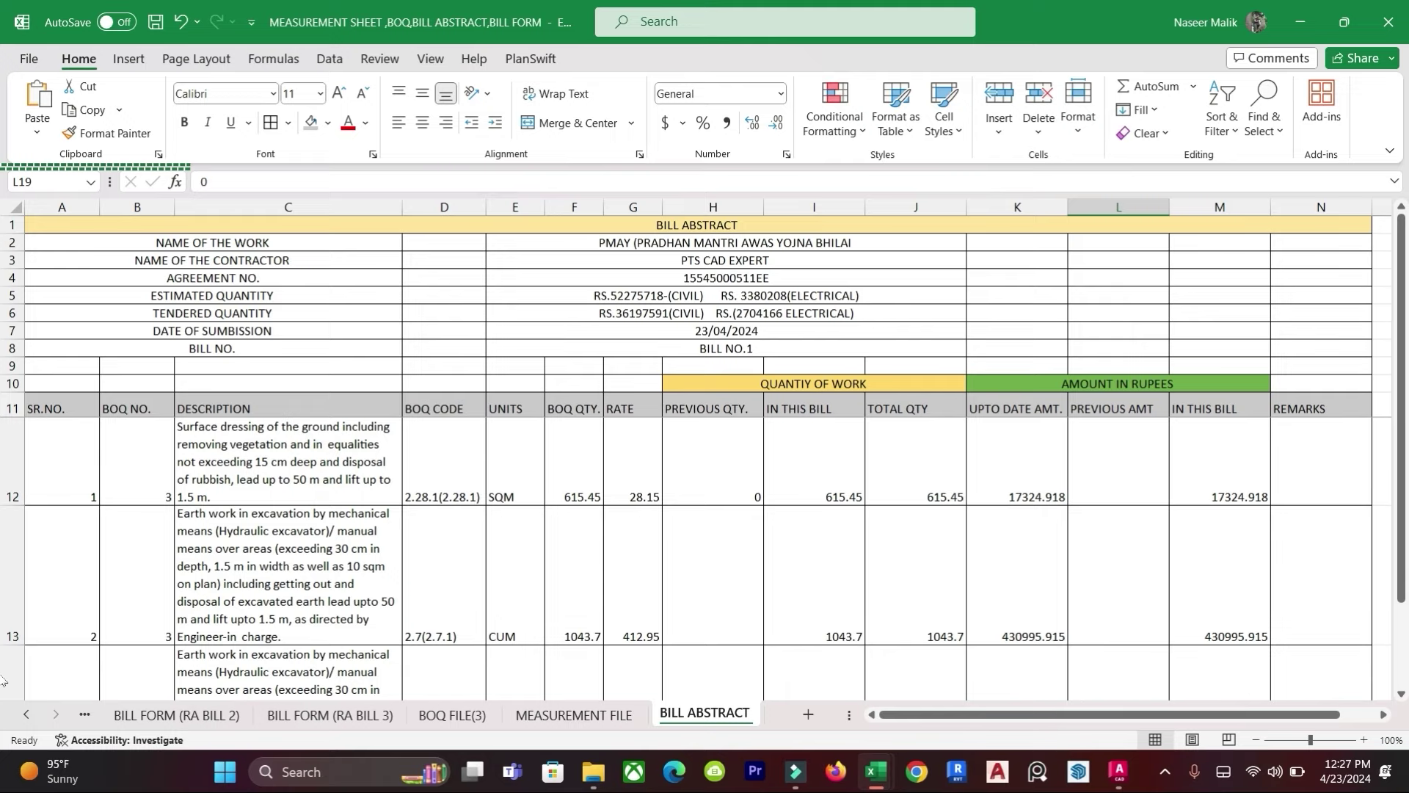
{"action": "scroll", "coordinate": [1163, 669], "scroll_direction": "down", "scroll_amount": 2}
{"action": "scroll", "coordinate": [1036, 575], "scroll_direction": "up", "scroll_amount": 2}
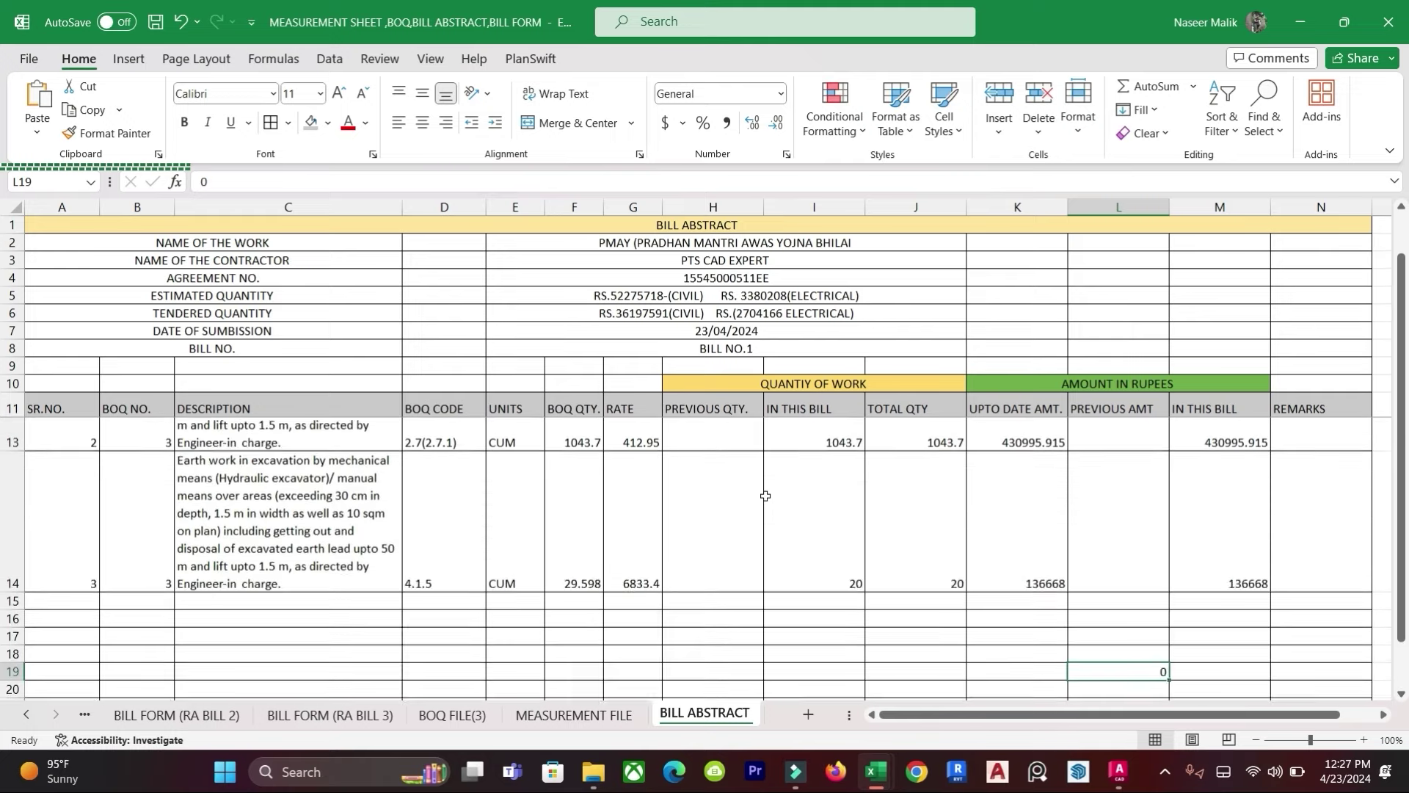
{"action": "left_click", "coordinate": [630, 543]}
{"action": "key", "text": "Down"}
{"action": "key", "text": "Down"}
{"action": "key", "text": "Down"}
{"action": "key", "text": "Down"}
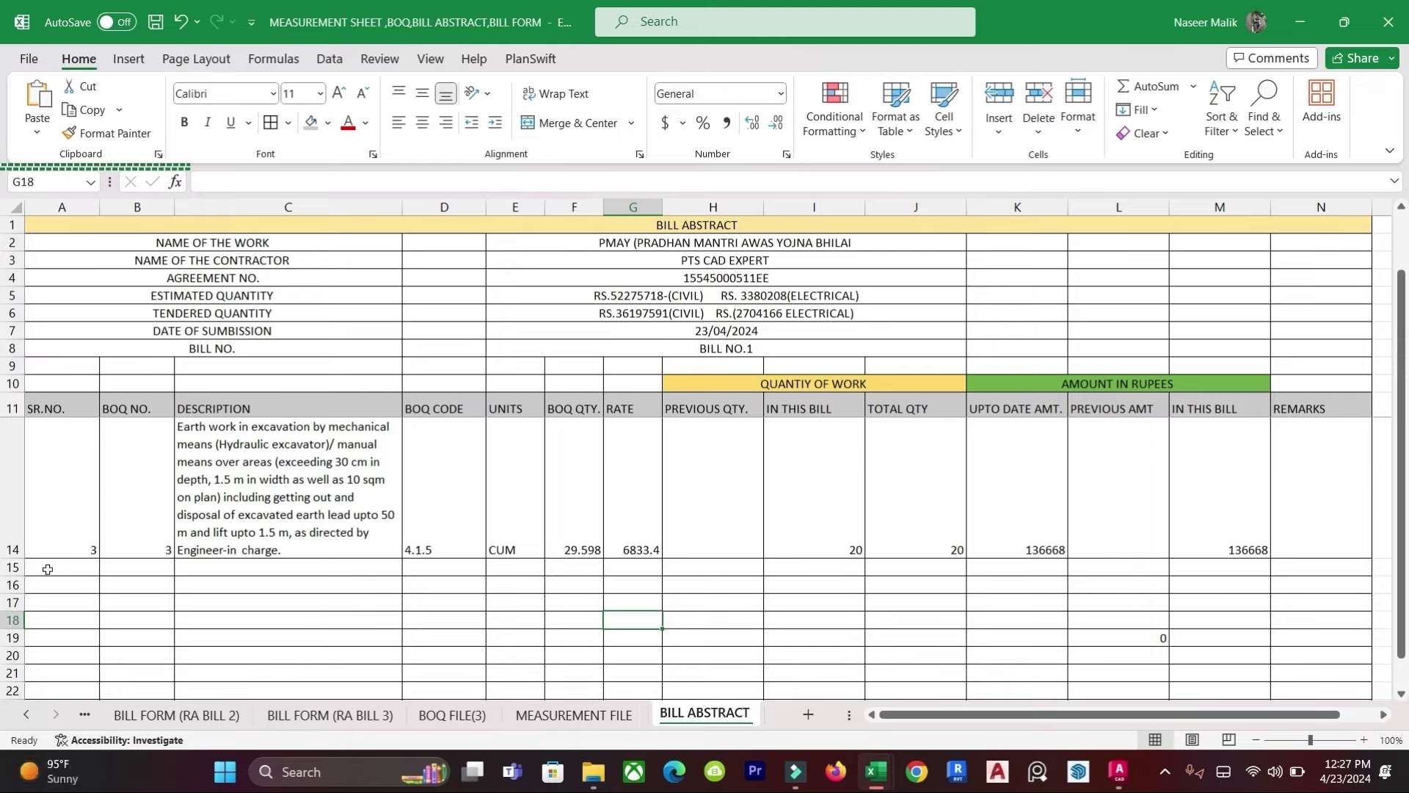
Step: Merge and center cells A15 to J15 and label the merged cell TOTAL AMOUNT
{"action": "left_click_drag", "start_coordinate": [51, 568], "coordinate": [875, 569]}
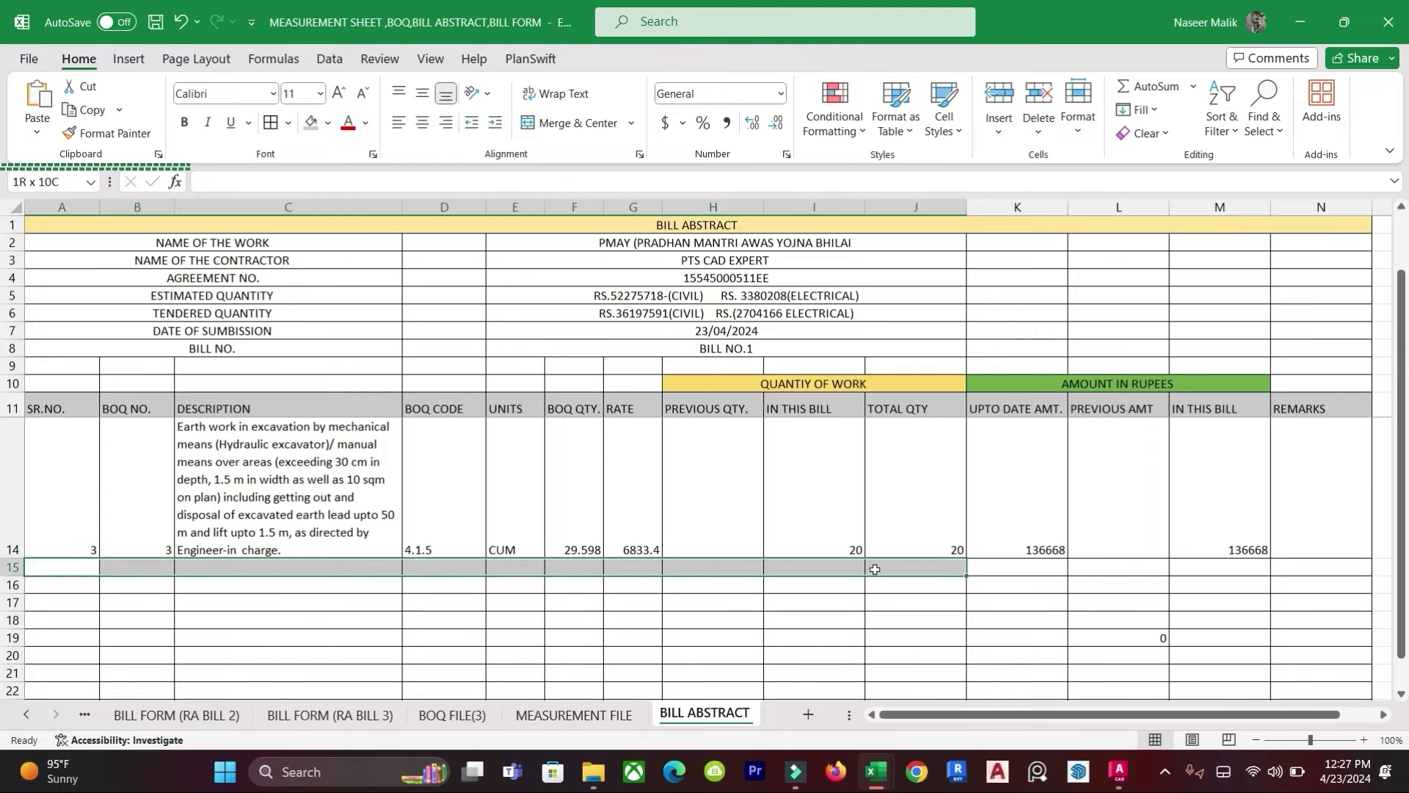
{"action": "left_click", "coordinate": [876, 568]}
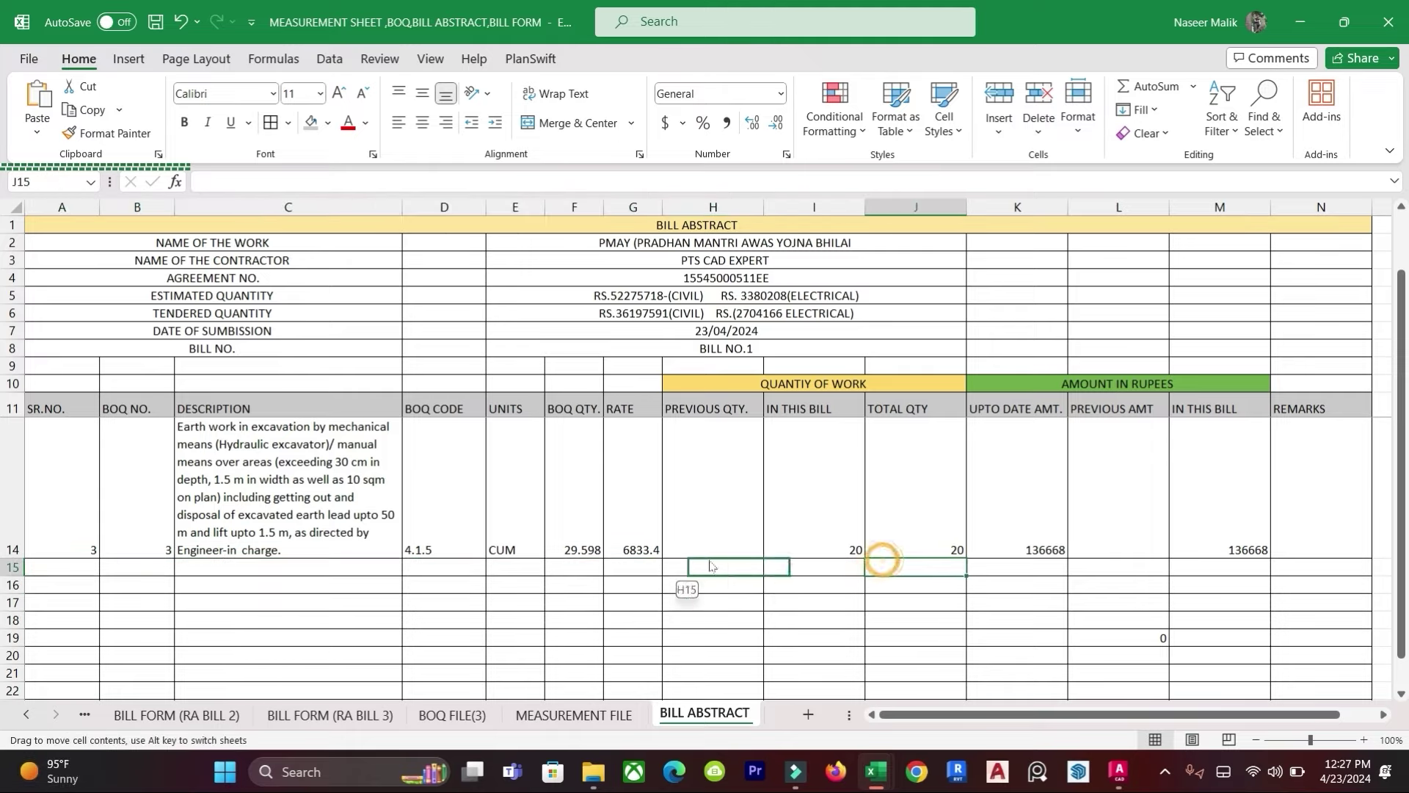
{"action": "left_click", "coordinate": [339, 616]}
{"action": "left_click_drag", "start_coordinate": [339, 616], "coordinate": [316, 602]}
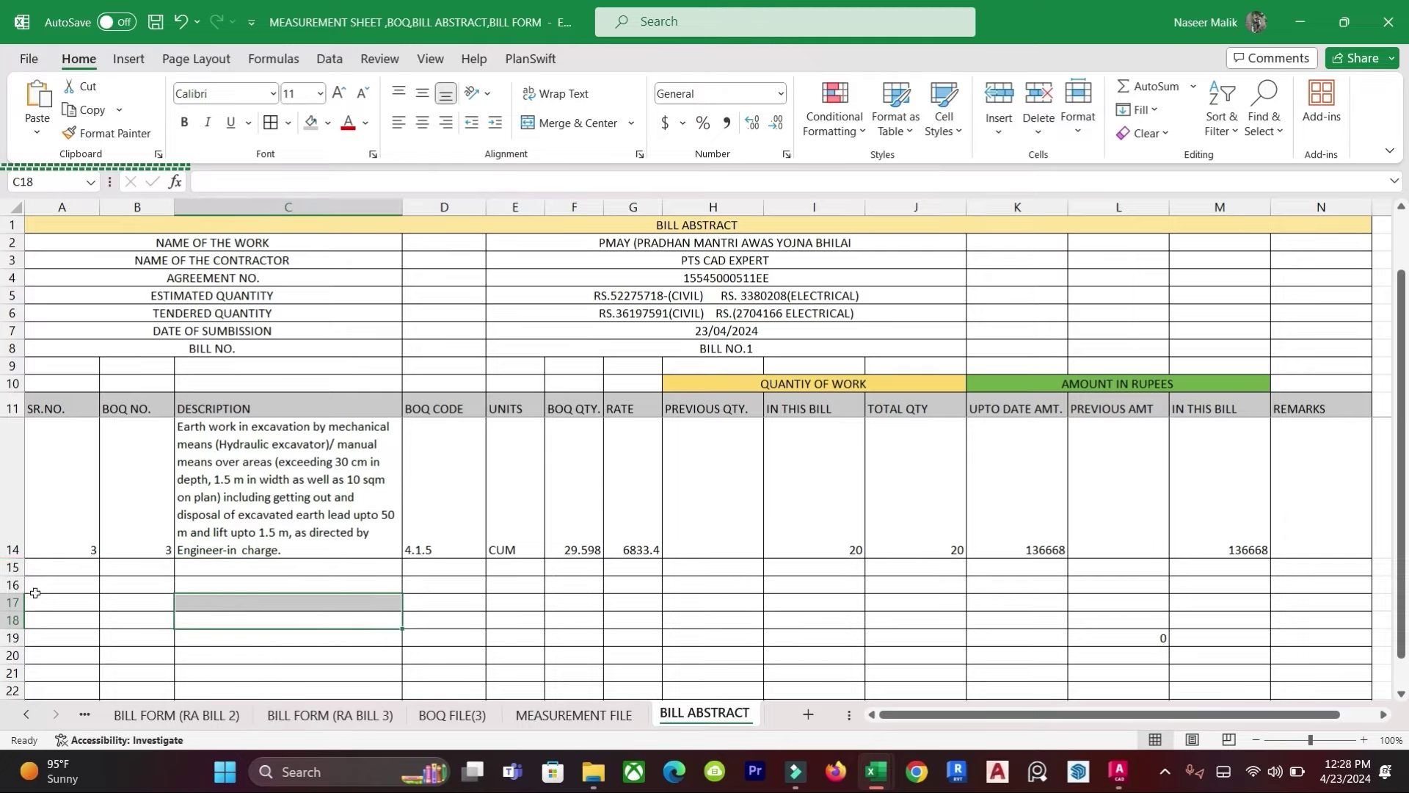
{"action": "left_click_drag", "start_coordinate": [57, 570], "coordinate": [954, 567]}
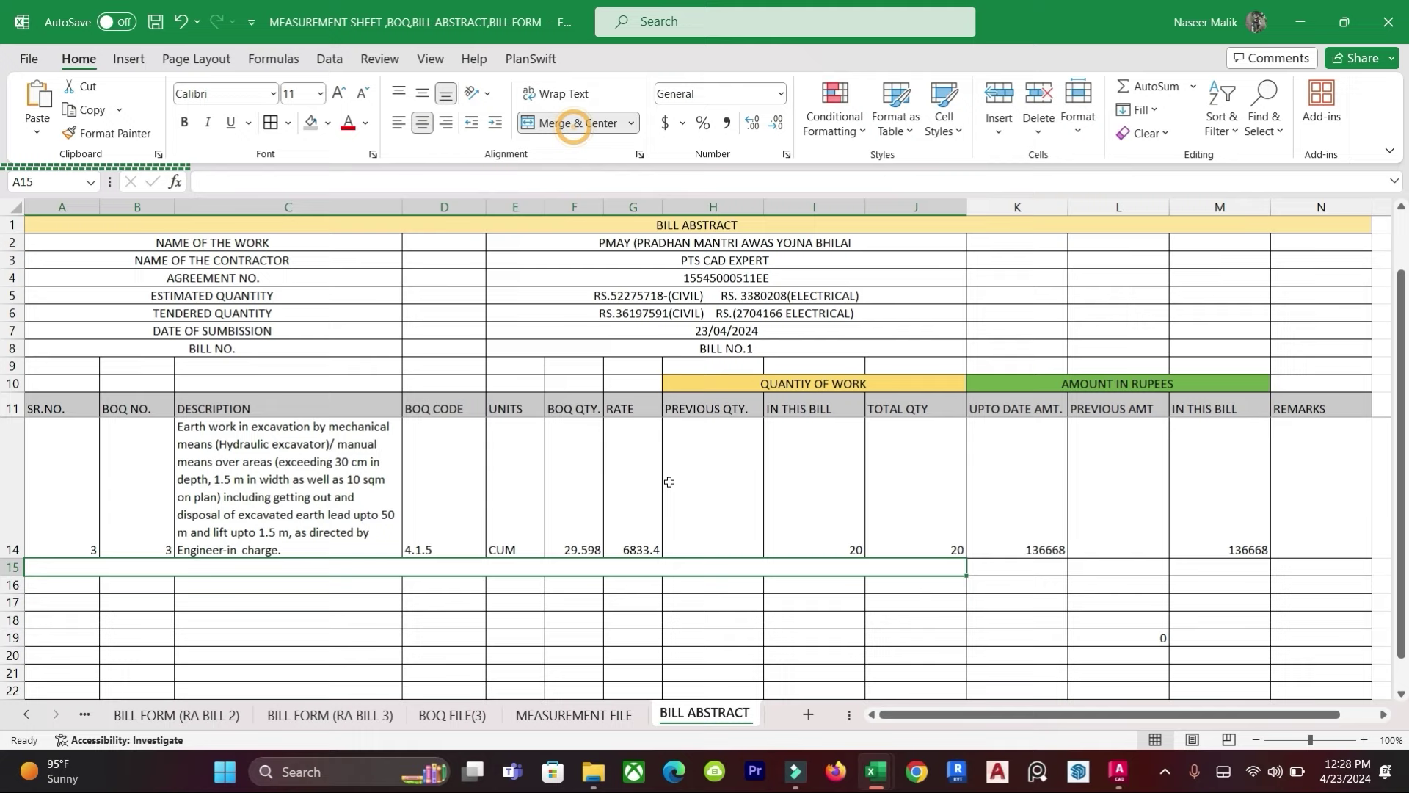
{"action": "left_click", "coordinate": [697, 543]}
{"action": "left_click", "coordinate": [485, 561]}
{"action": "type", "text": "TOTAL AMOUNT"}
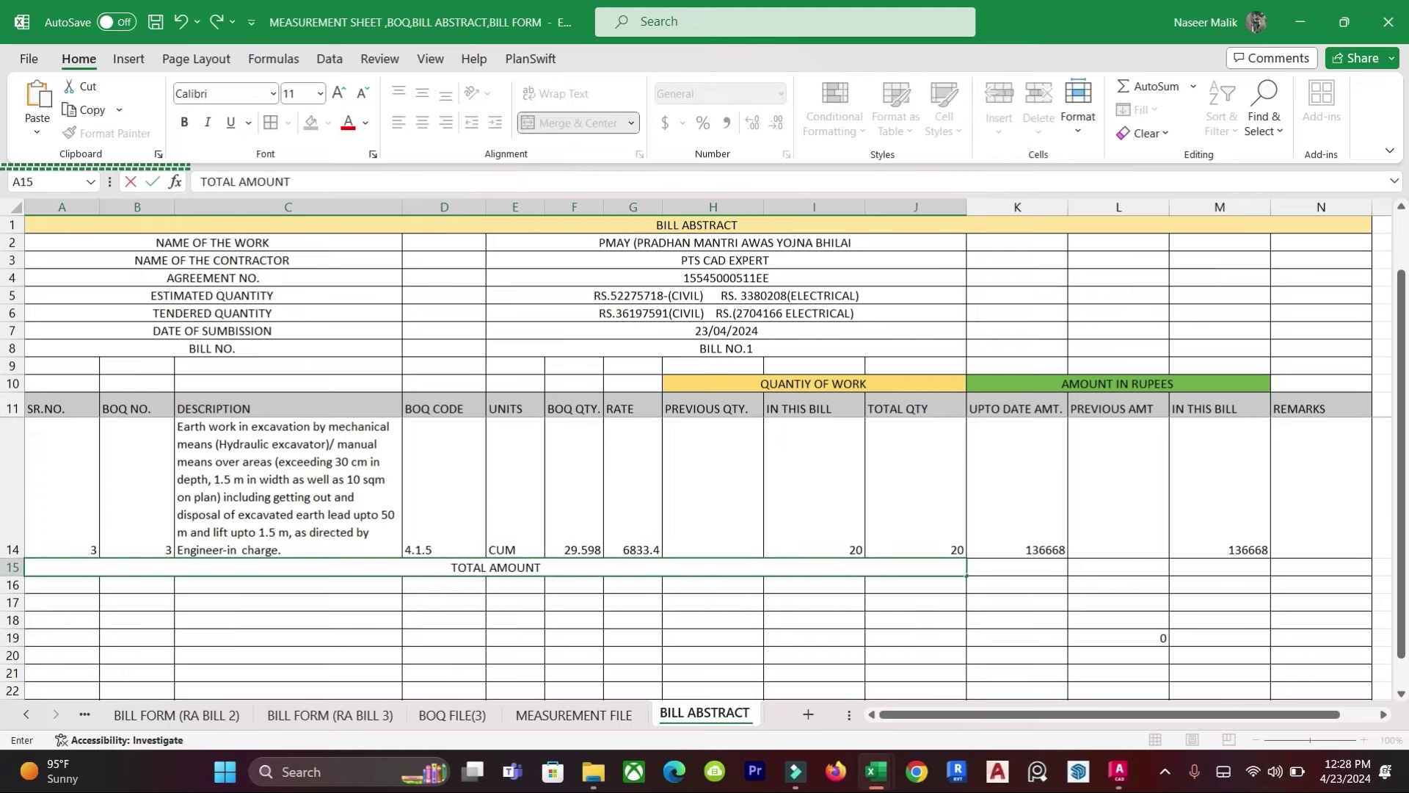
{"action": "key", "text": "Return"}
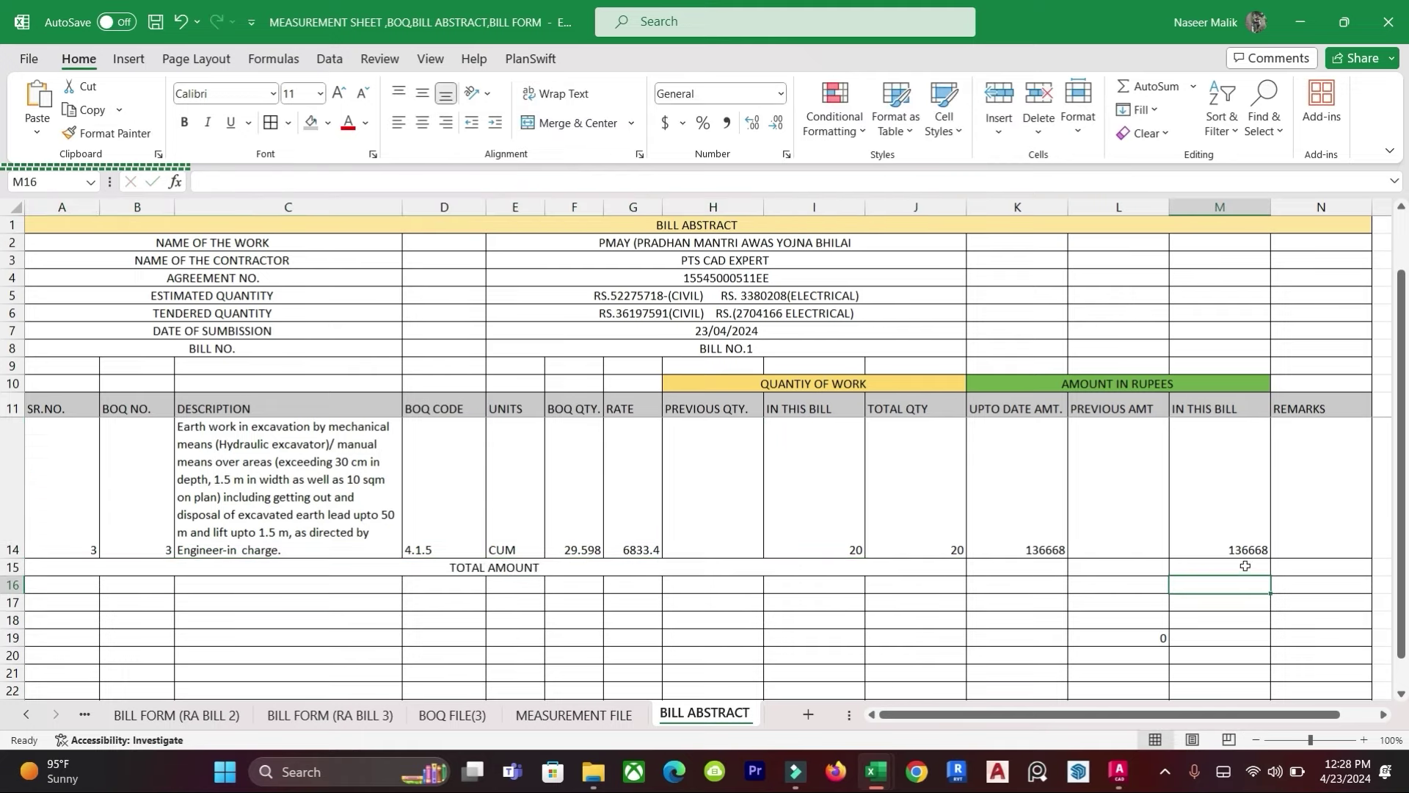
Step: Total the amounts in this bill in M15 with the formula =SUM(M12:M14)
{"action": "left_click", "coordinate": [1244, 566]}
{"action": "key", "text": "alt+equal"}
{"action": "scroll", "coordinate": [1282, 527], "scroll_direction": "up", "scroll_amount": 1}
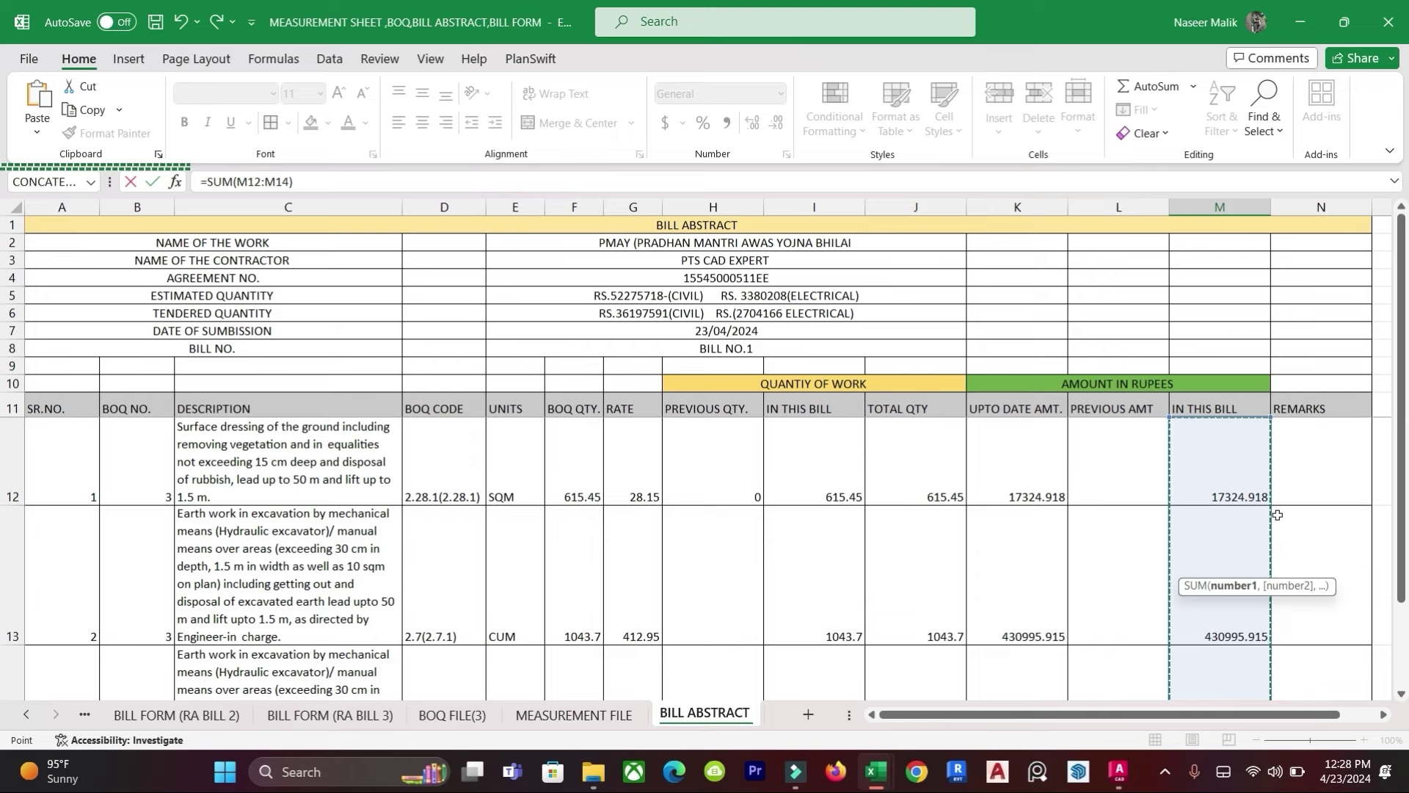
{"action": "key", "text": "Return"}
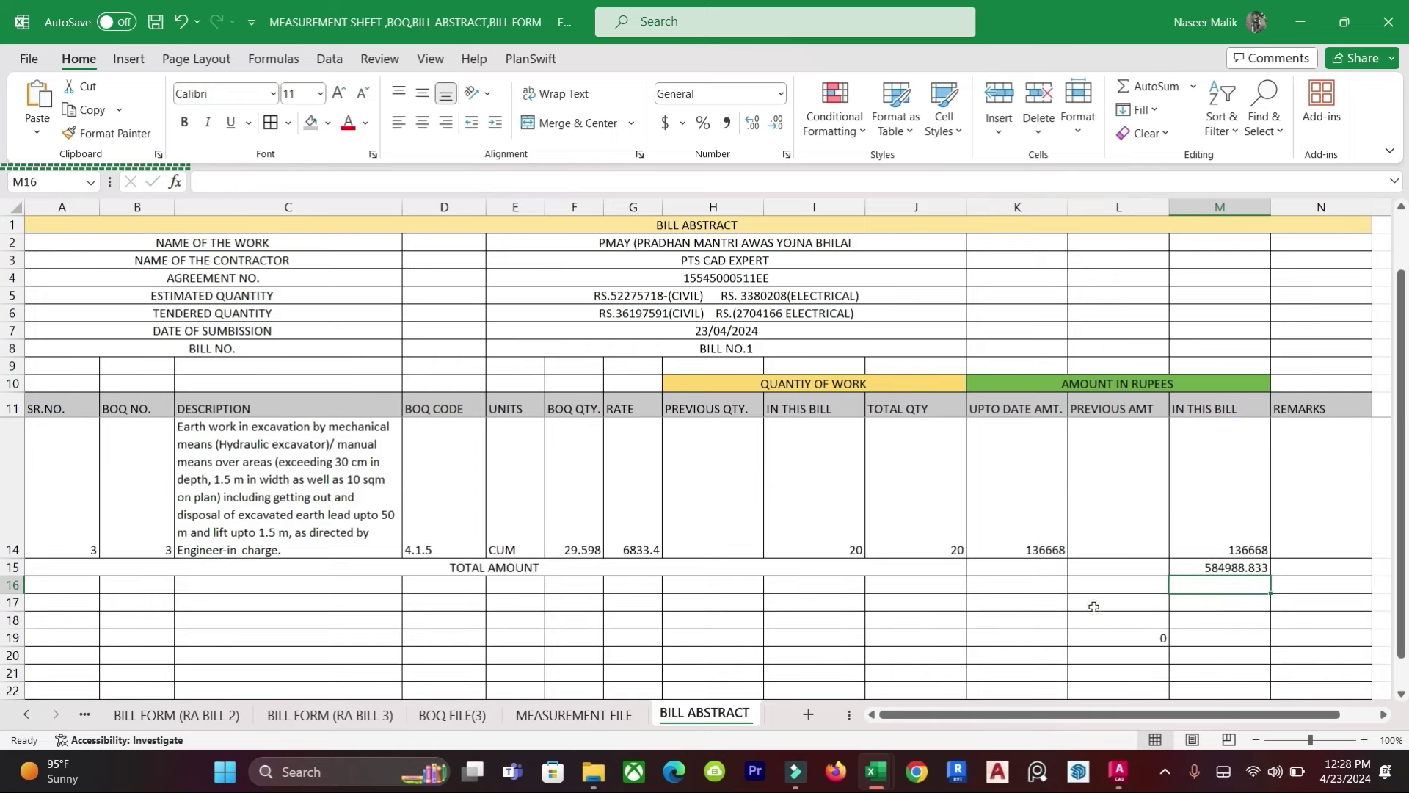
Step: Move the stray 0 from L19 to L15 as the total previous amount
{"action": "left_click", "coordinate": [1119, 637]}
{"action": "left_click_drag", "start_coordinate": [1118, 630], "coordinate": [1104, 566]}
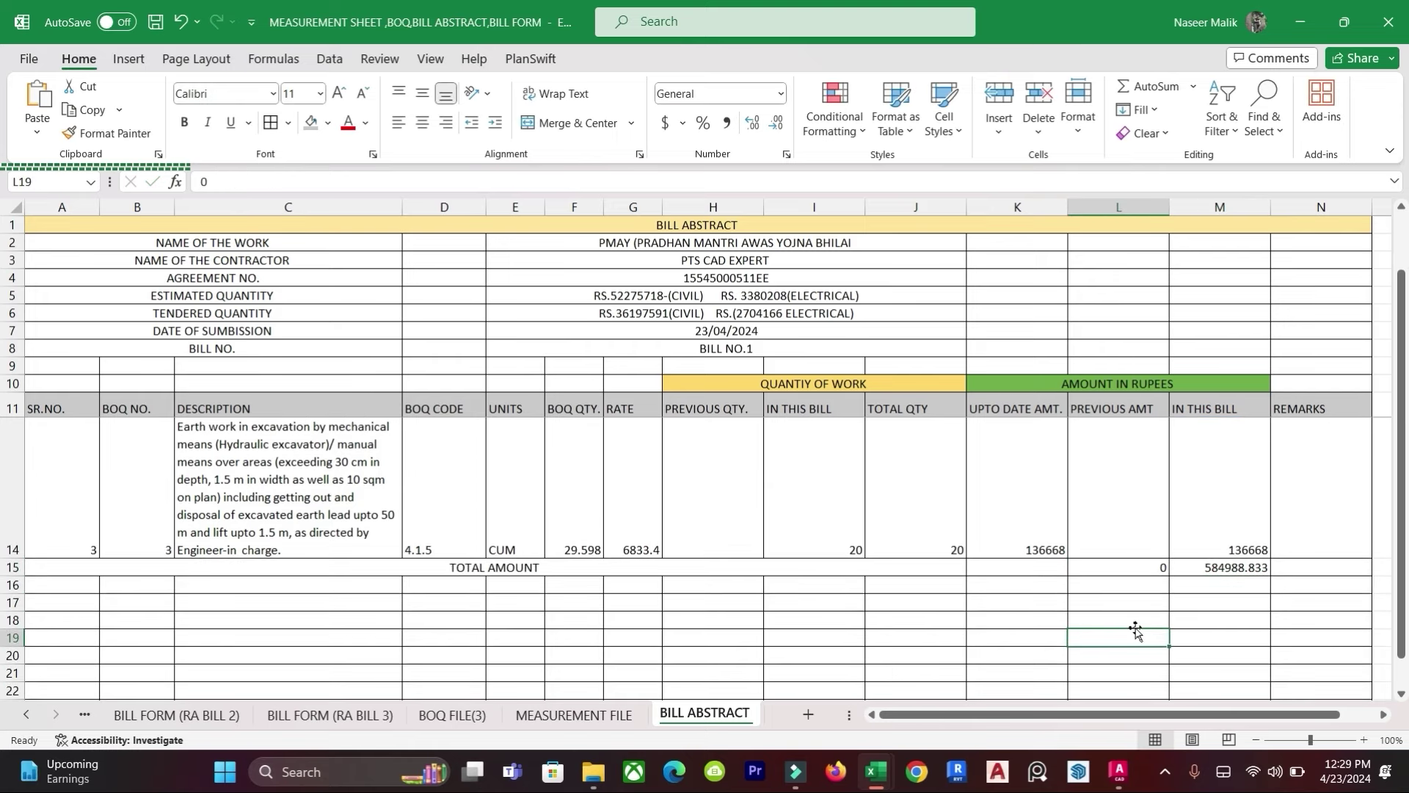
{"action": "left_click", "coordinate": [1252, 621]}
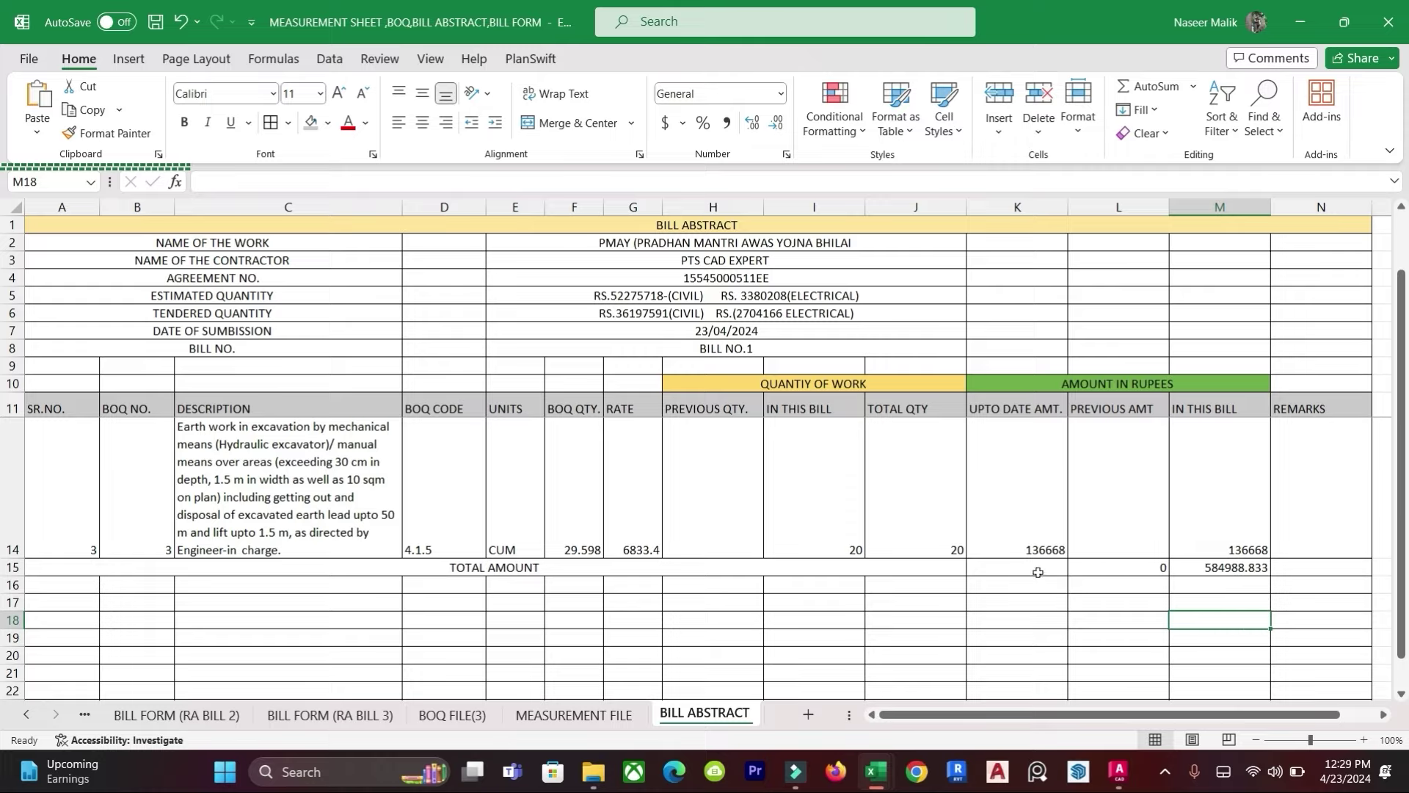
Step: Try to calculate the total up-to-date amount in K15 as M15 minus L15, and clear the cell again
{"action": "left_click", "coordinate": [1037, 571]}
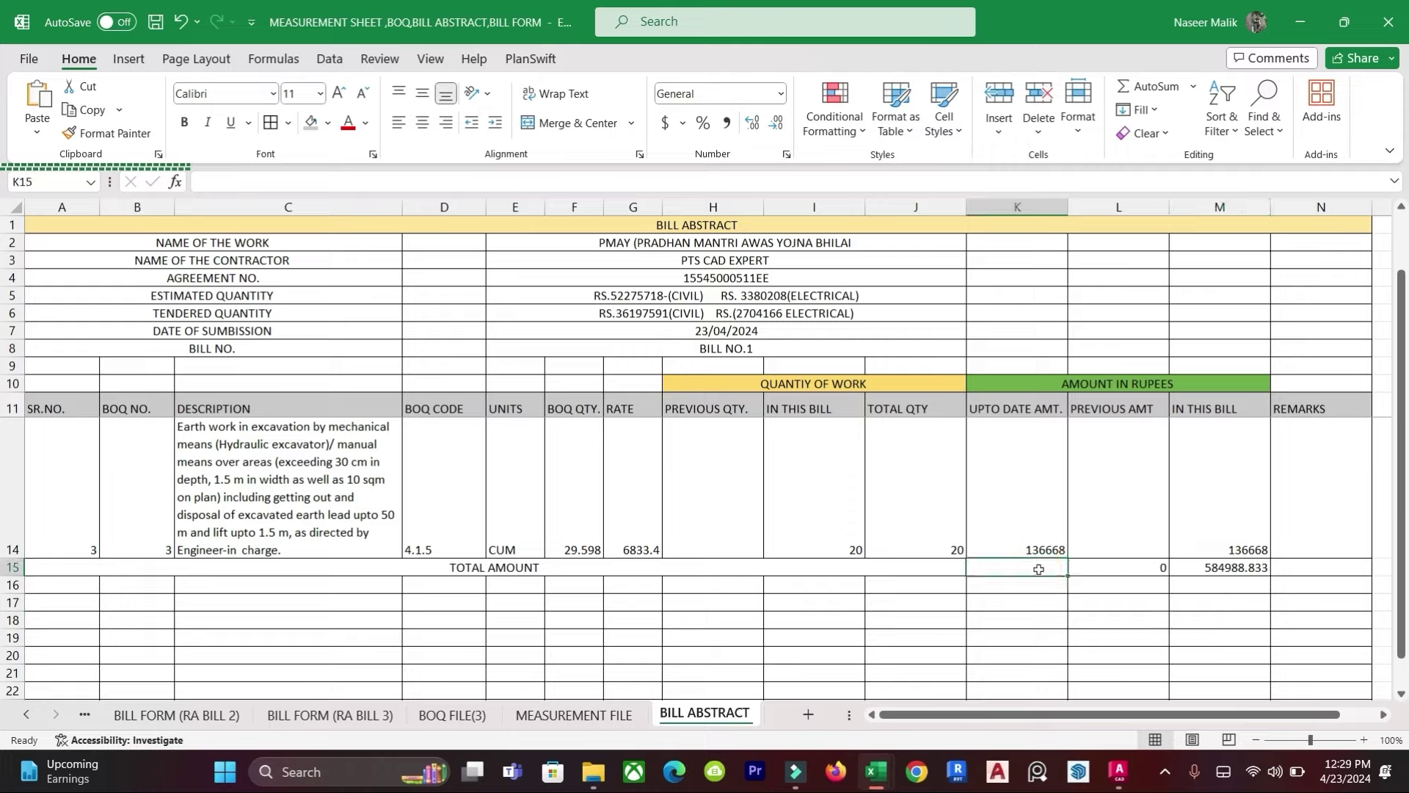
{"action": "type", "text": "="}
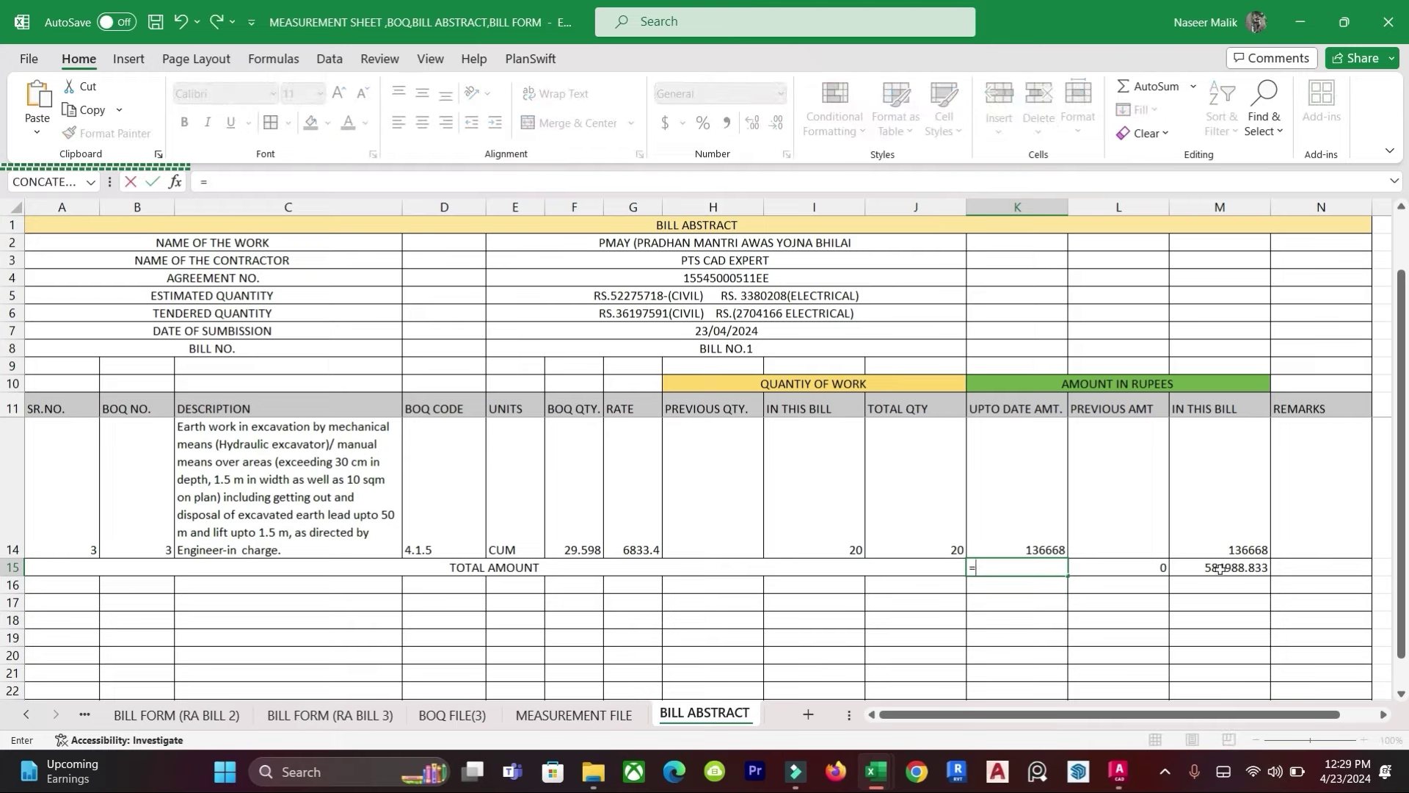
{"action": "left_click", "coordinate": [1198, 567]}
{"action": "type", "text": "-"}
{"action": "left_click", "coordinate": [1136, 565]}
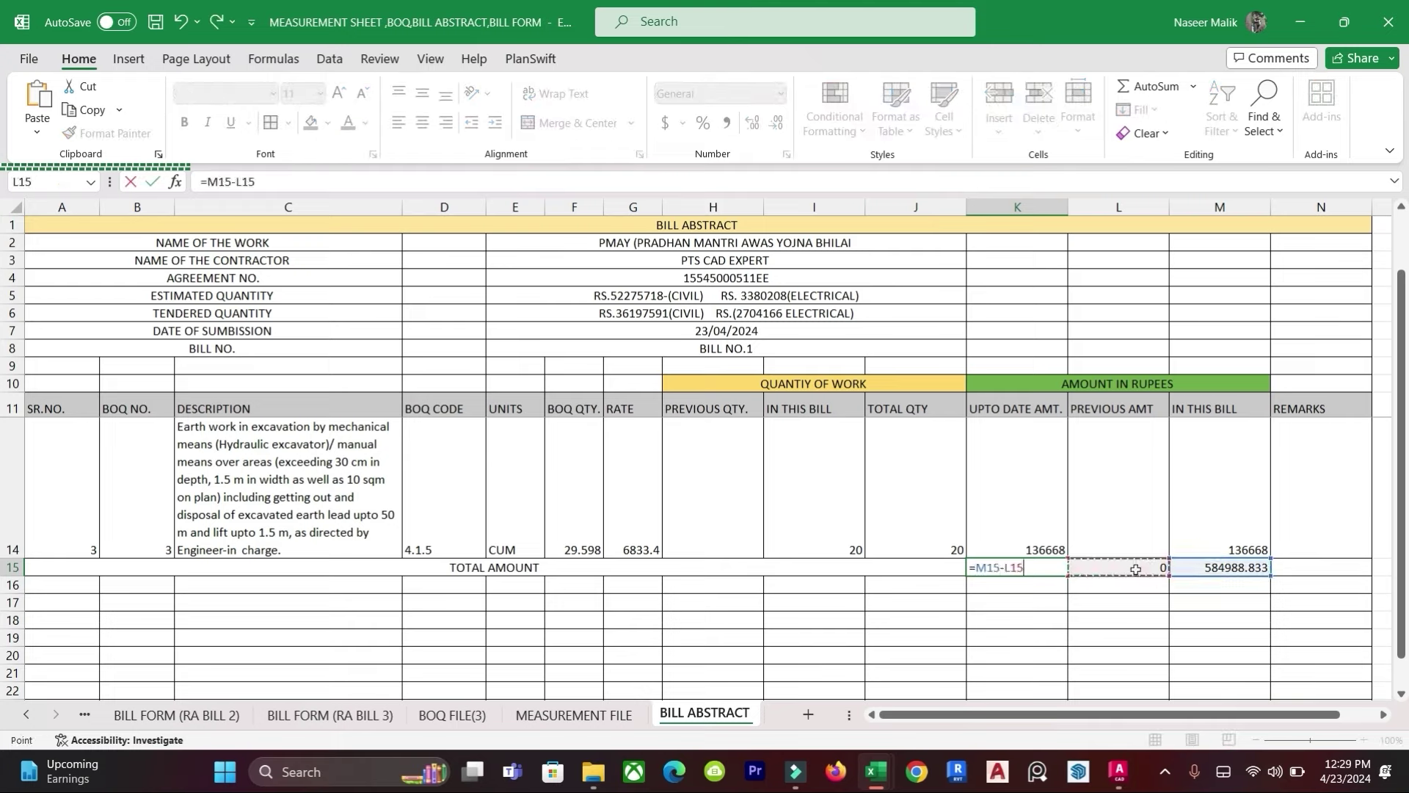
{"action": "key", "text": "Return"}
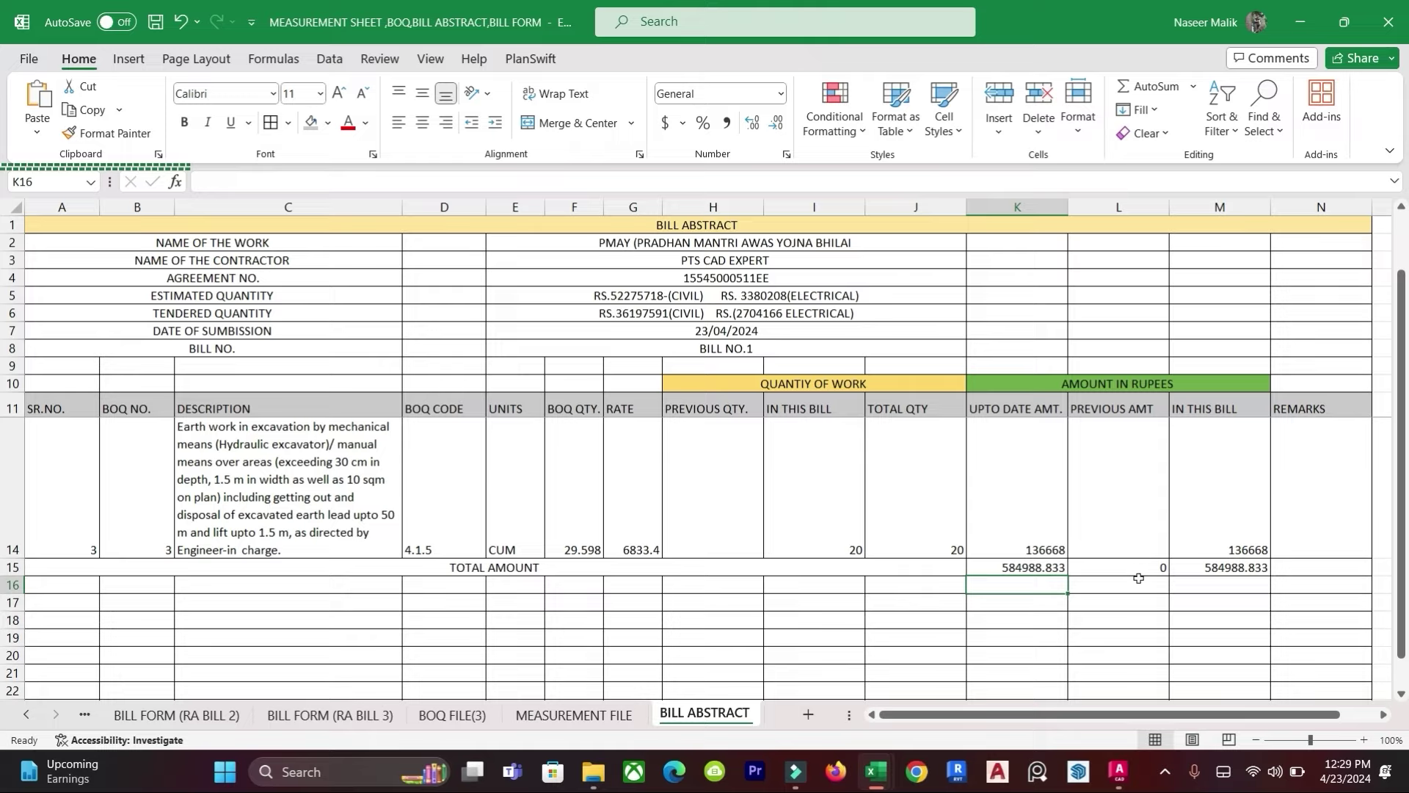
{"action": "key", "text": "Up"}
{"action": "key", "text": "Delete"}
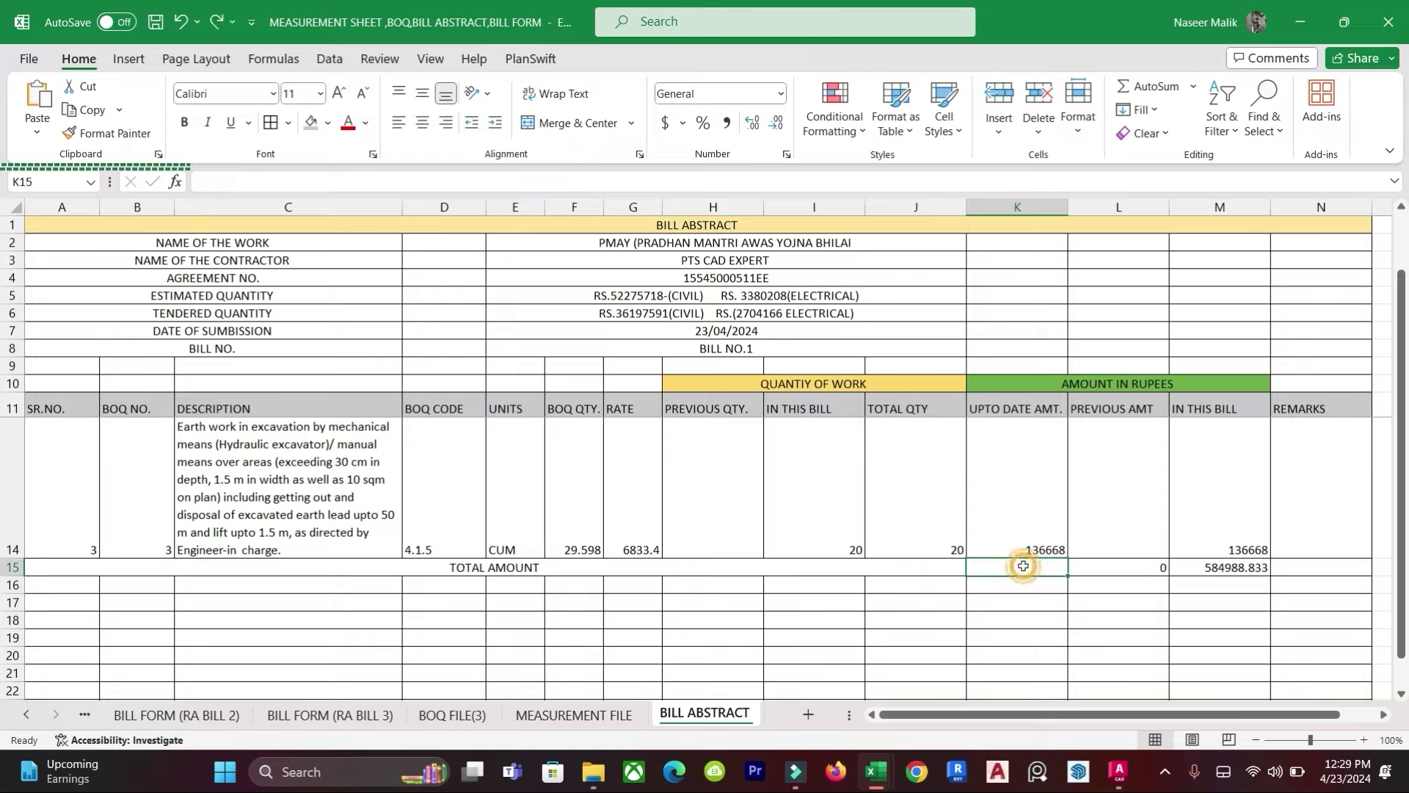
Step: Calculate the total up-to-date amount in K15 with the formula =M15+L15
{"action": "type", "text": "="}
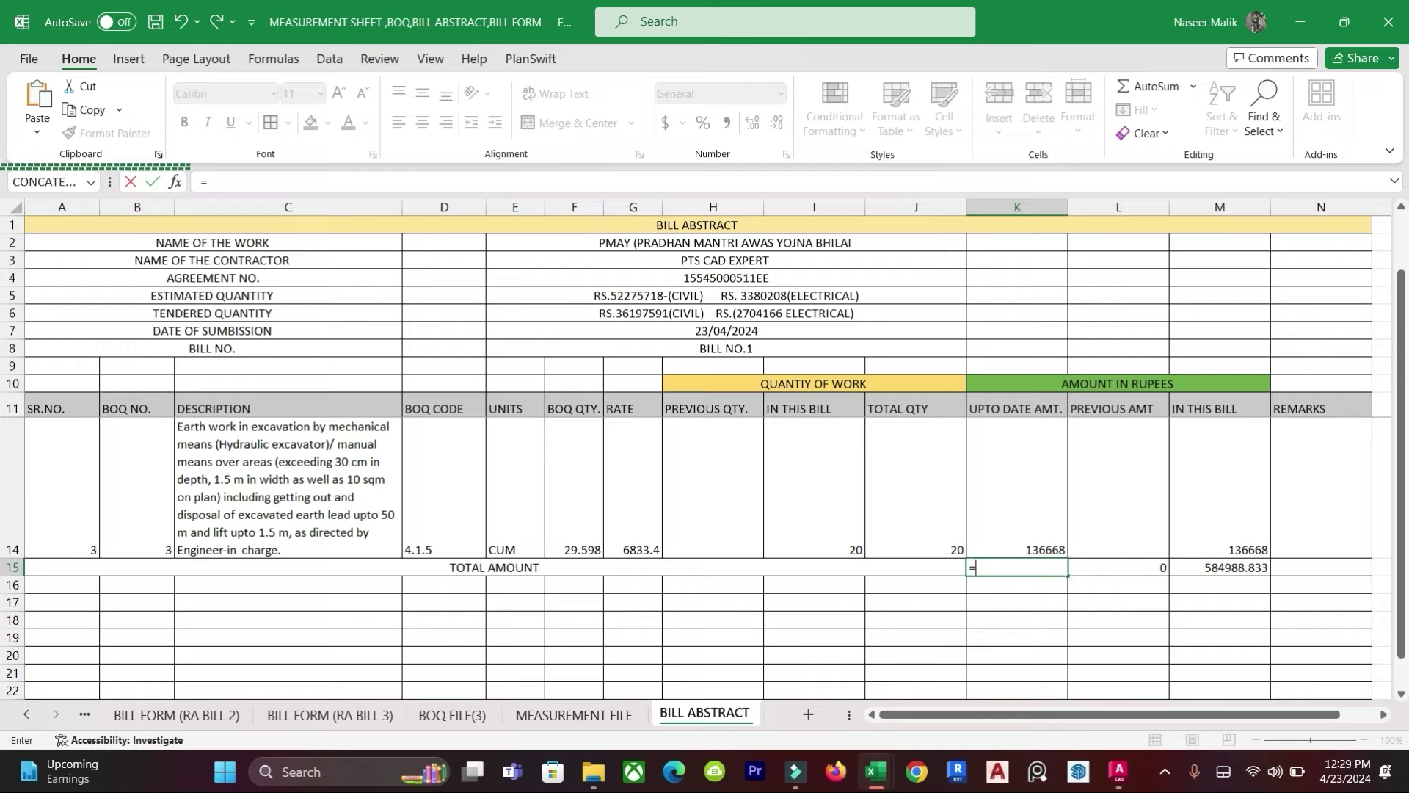
{"action": "left_click", "coordinate": [1192, 572]}
{"action": "type", "text": "+"}
{"action": "left_click", "coordinate": [1131, 563]}
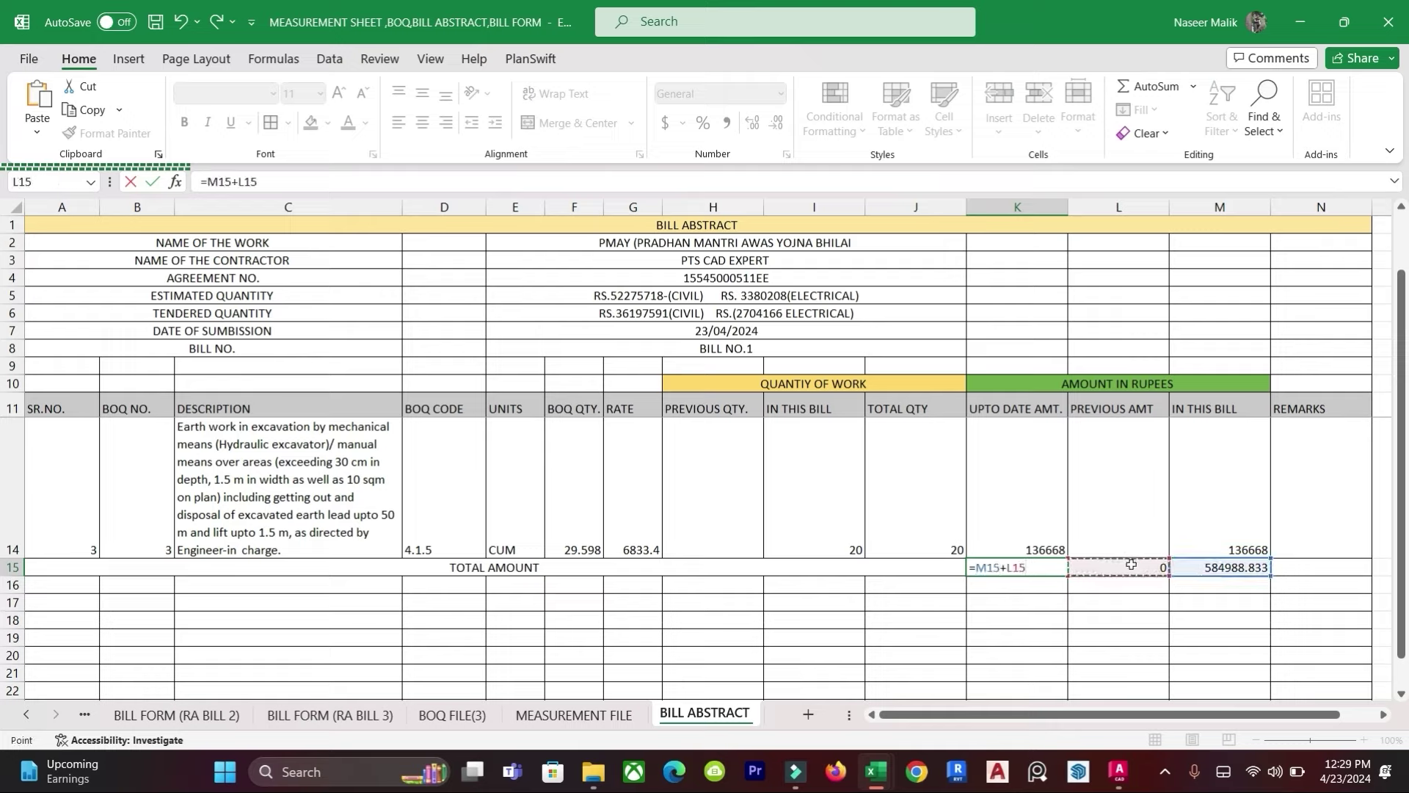
{"action": "key", "text": "Return"}
{"action": "left_click", "coordinate": [1060, 618]}
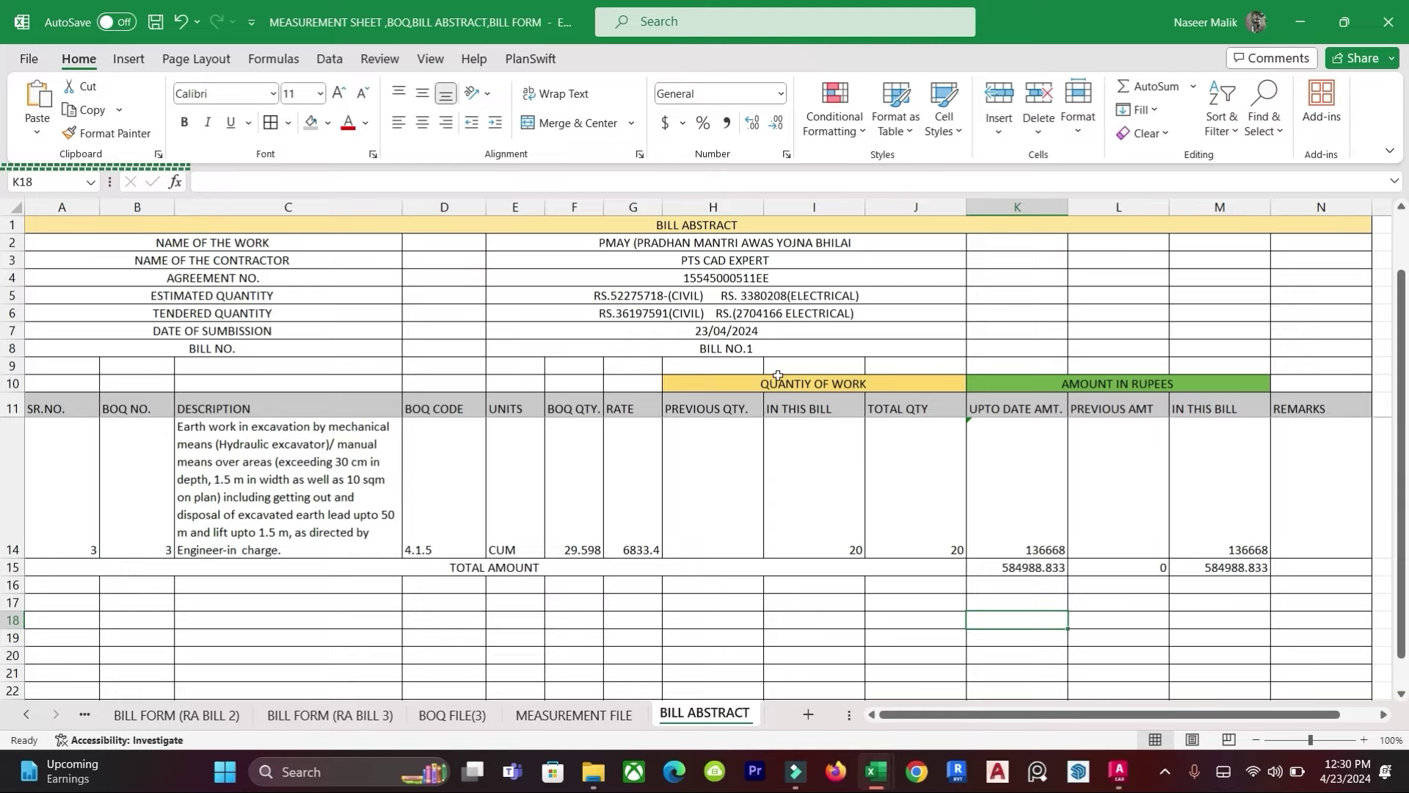
Step: Examine the BILL FORM (RA BILL 3) sheet, including its header, total amount, tax additions, deductions and net payable rows
{"action": "left_click", "coordinate": [330, 714]}
{"action": "scroll", "coordinate": [439, 582], "scroll_direction": "up", "scroll_amount": 2}
{"action": "scroll", "coordinate": [439, 582], "scroll_direction": "up", "scroll_amount": 2}
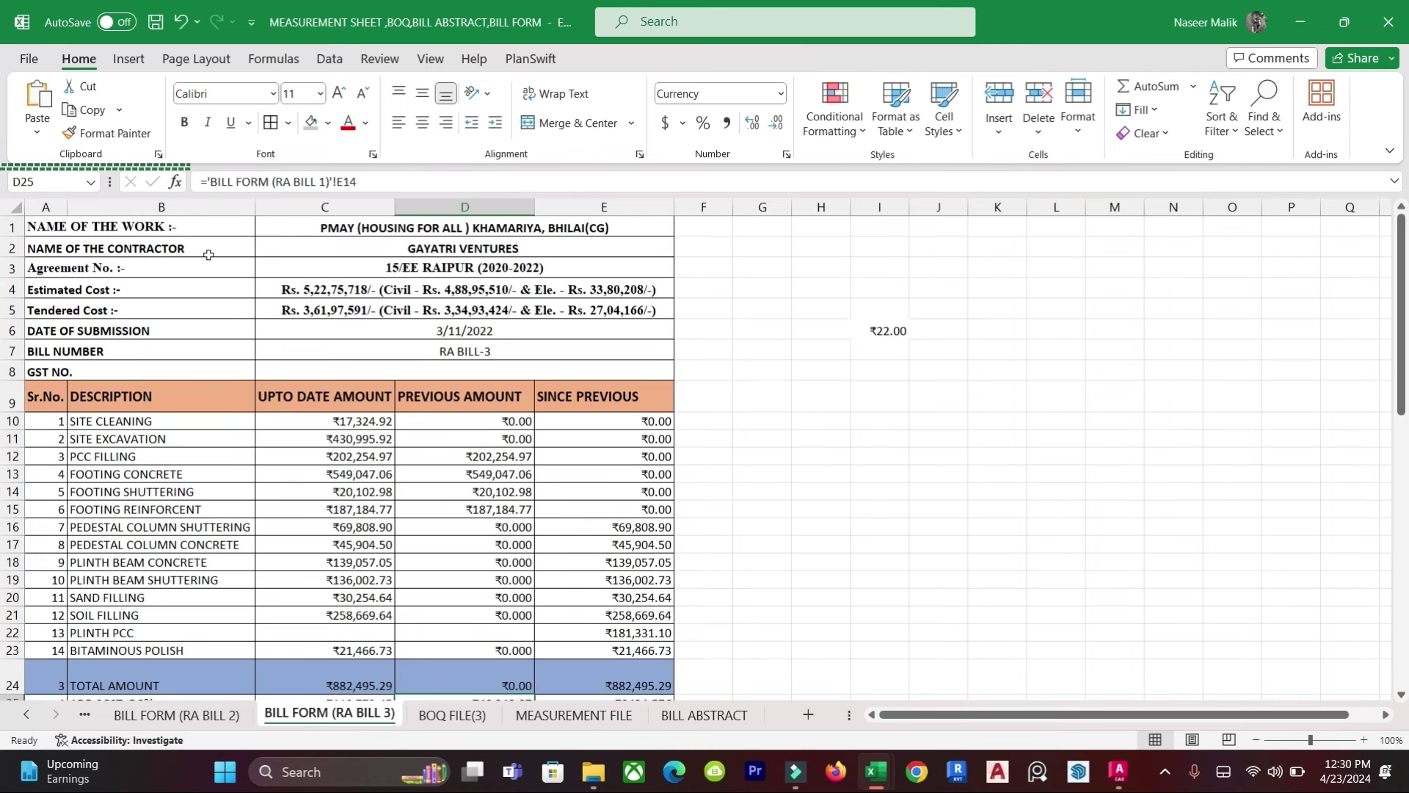
{"action": "scroll", "coordinate": [209, 255], "scroll_direction": "down", "scroll_amount": 1}
{"action": "scroll", "coordinate": [361, 292], "scroll_direction": "down", "scroll_amount": 1}
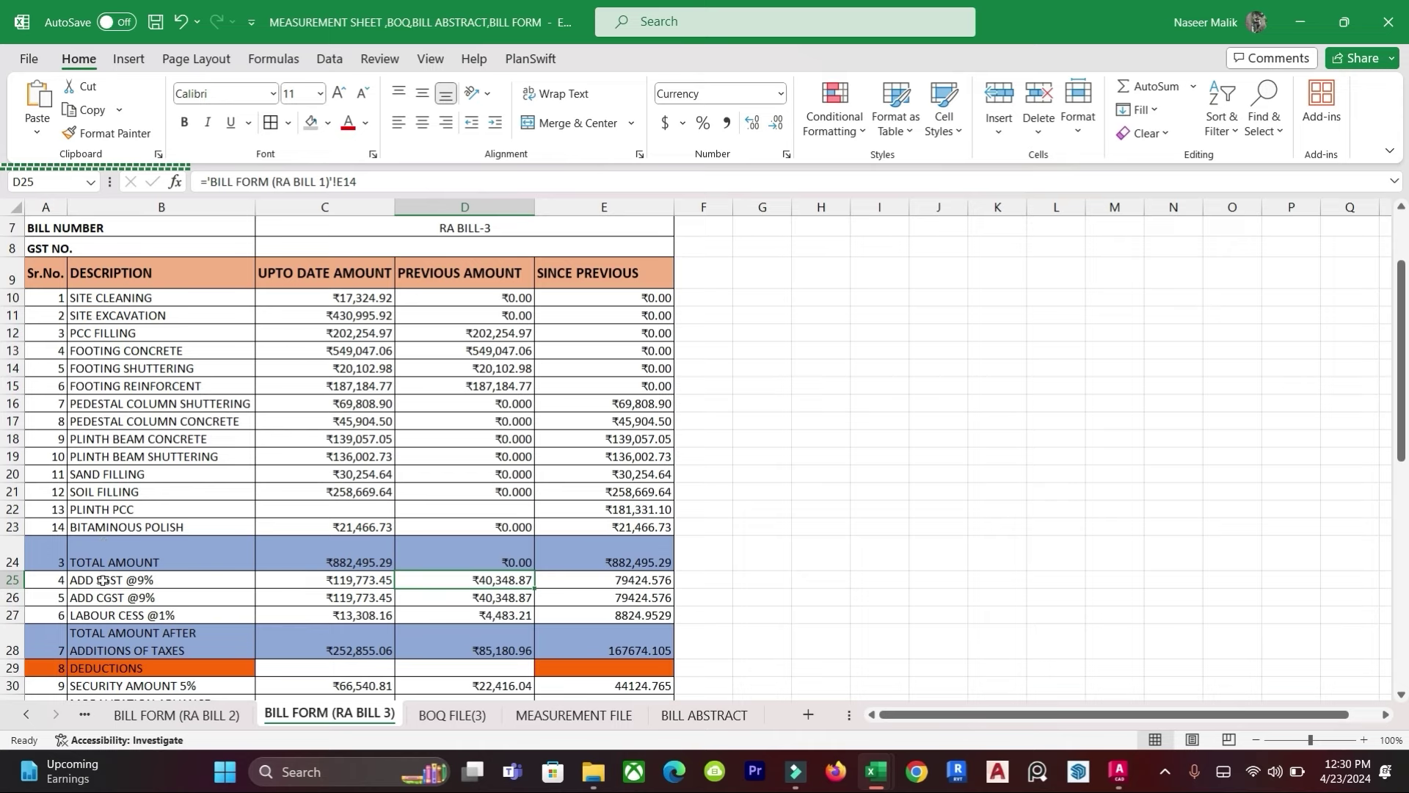
{"action": "scroll", "coordinate": [128, 529], "scroll_direction": "down", "scroll_amount": 1}
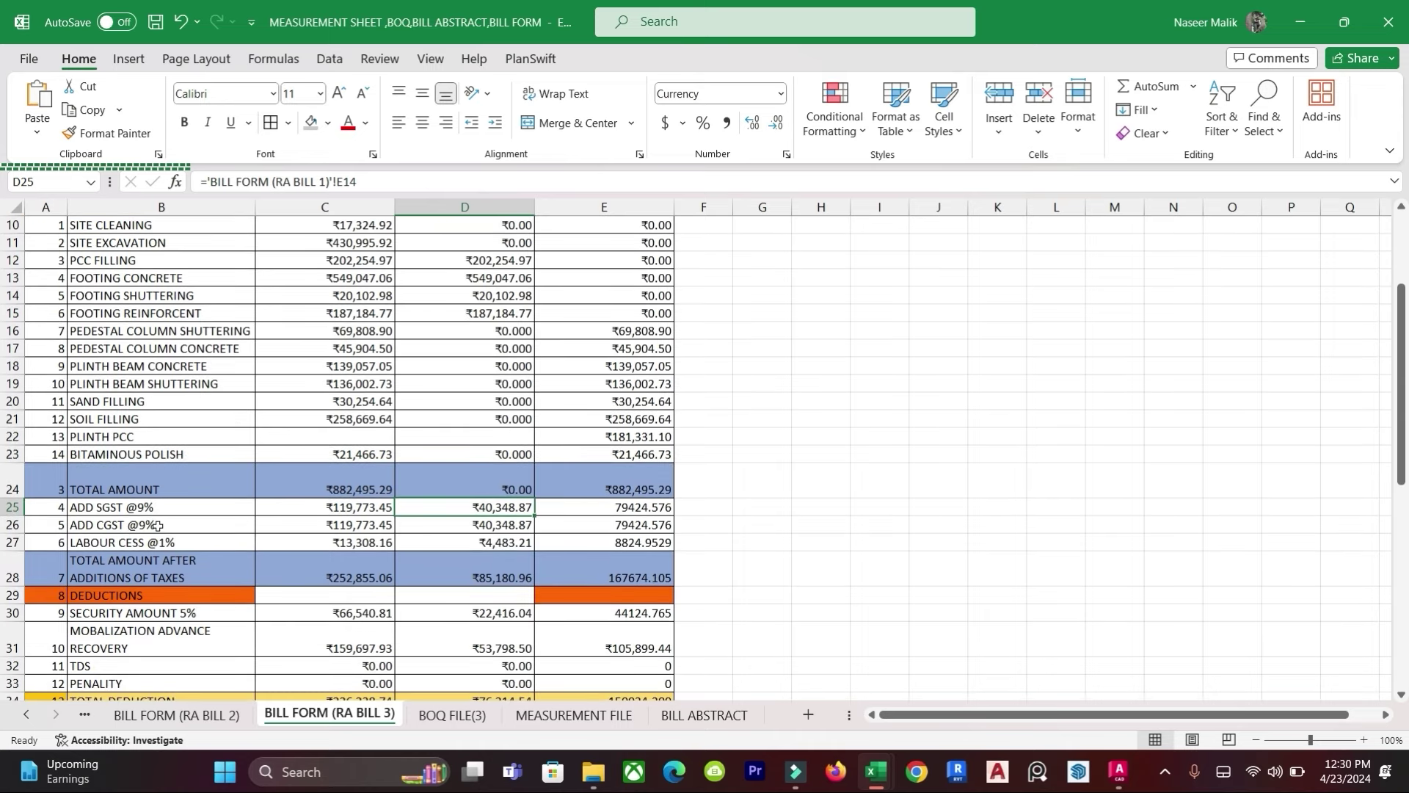
{"action": "left_click", "coordinate": [114, 492]}
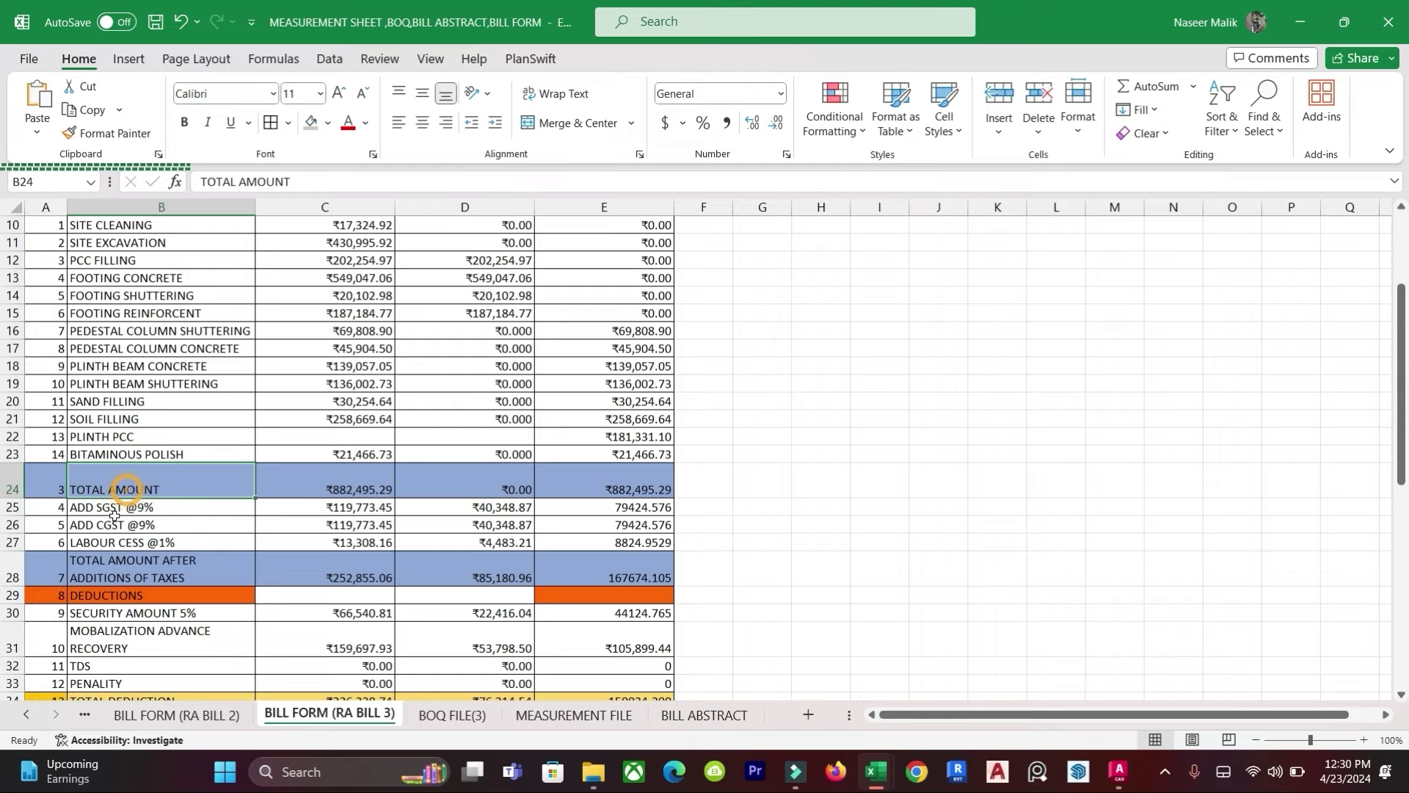
{"action": "left_click", "coordinate": [112, 506]}
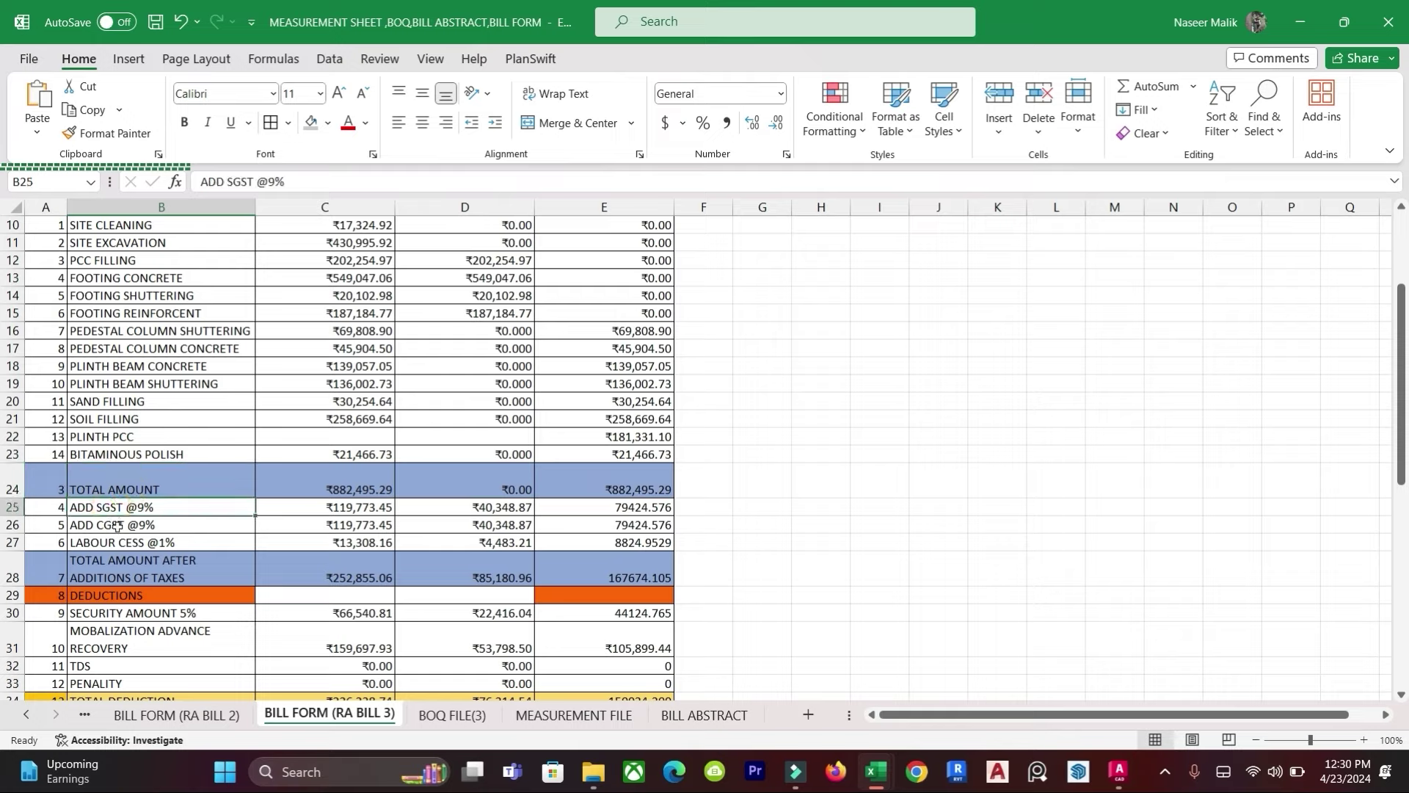
{"action": "left_click", "coordinate": [116, 526]}
{"action": "left_click", "coordinate": [119, 543]}
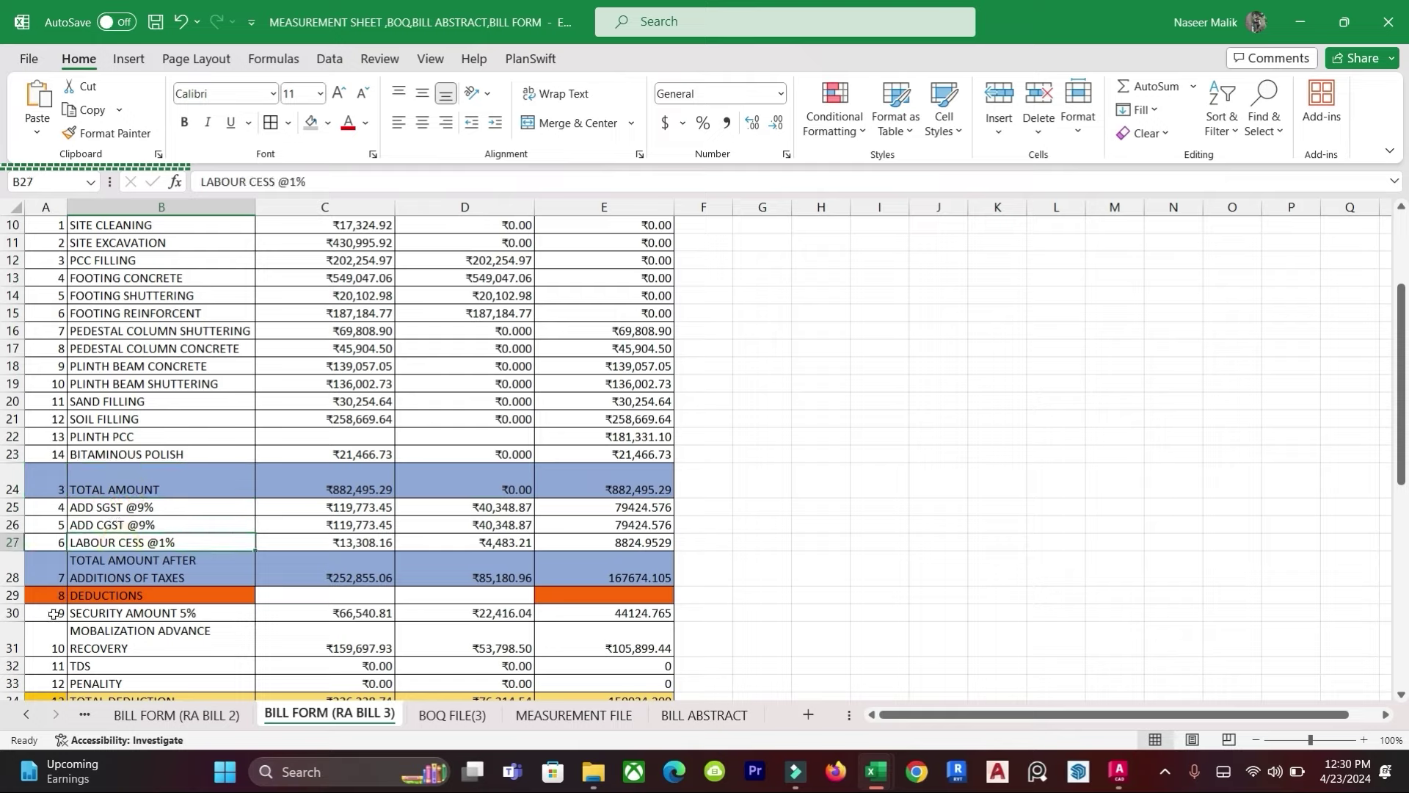
{"action": "left_click", "coordinate": [124, 575]}
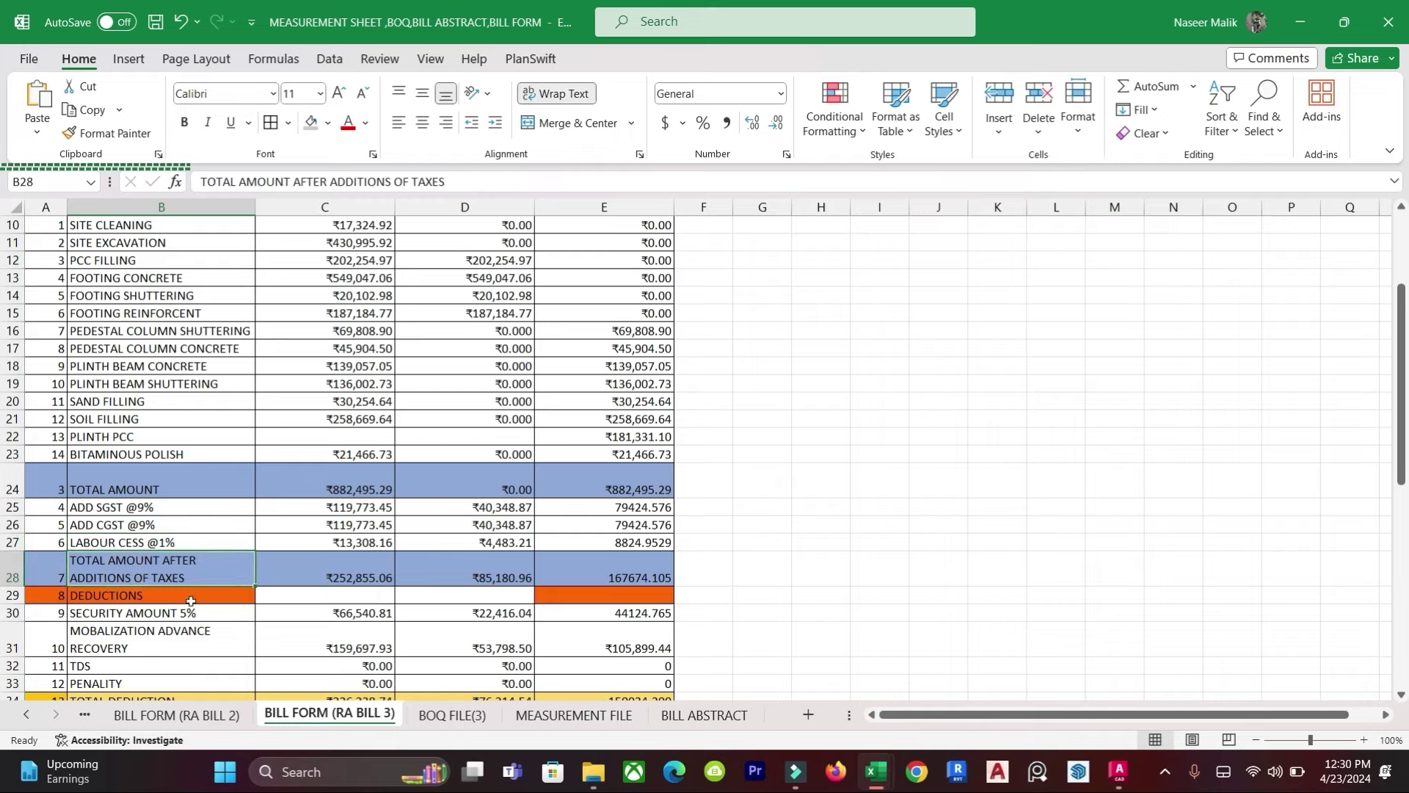
{"action": "left_click", "coordinate": [127, 596]}
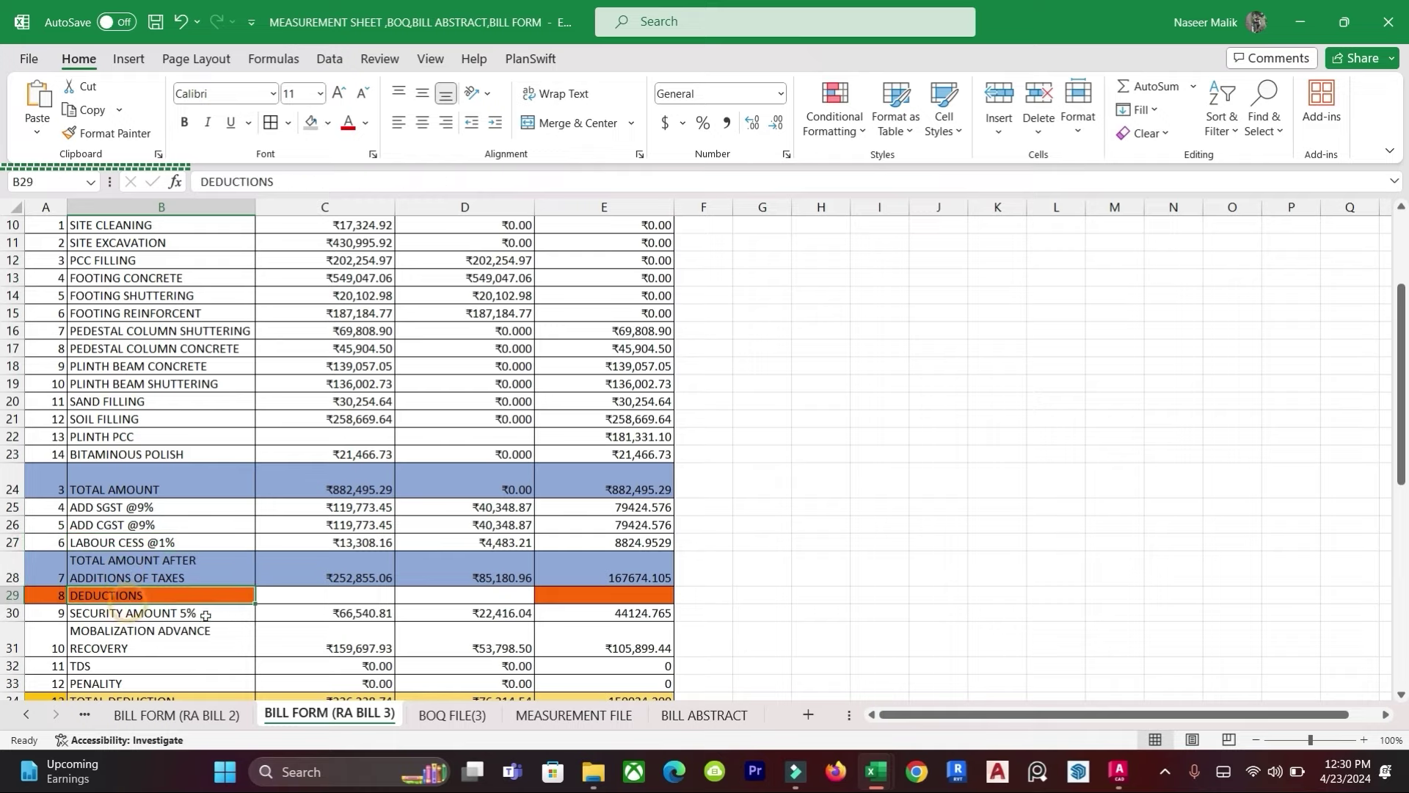
{"action": "left_click", "coordinate": [173, 614]}
{"action": "left_click", "coordinate": [149, 638]}
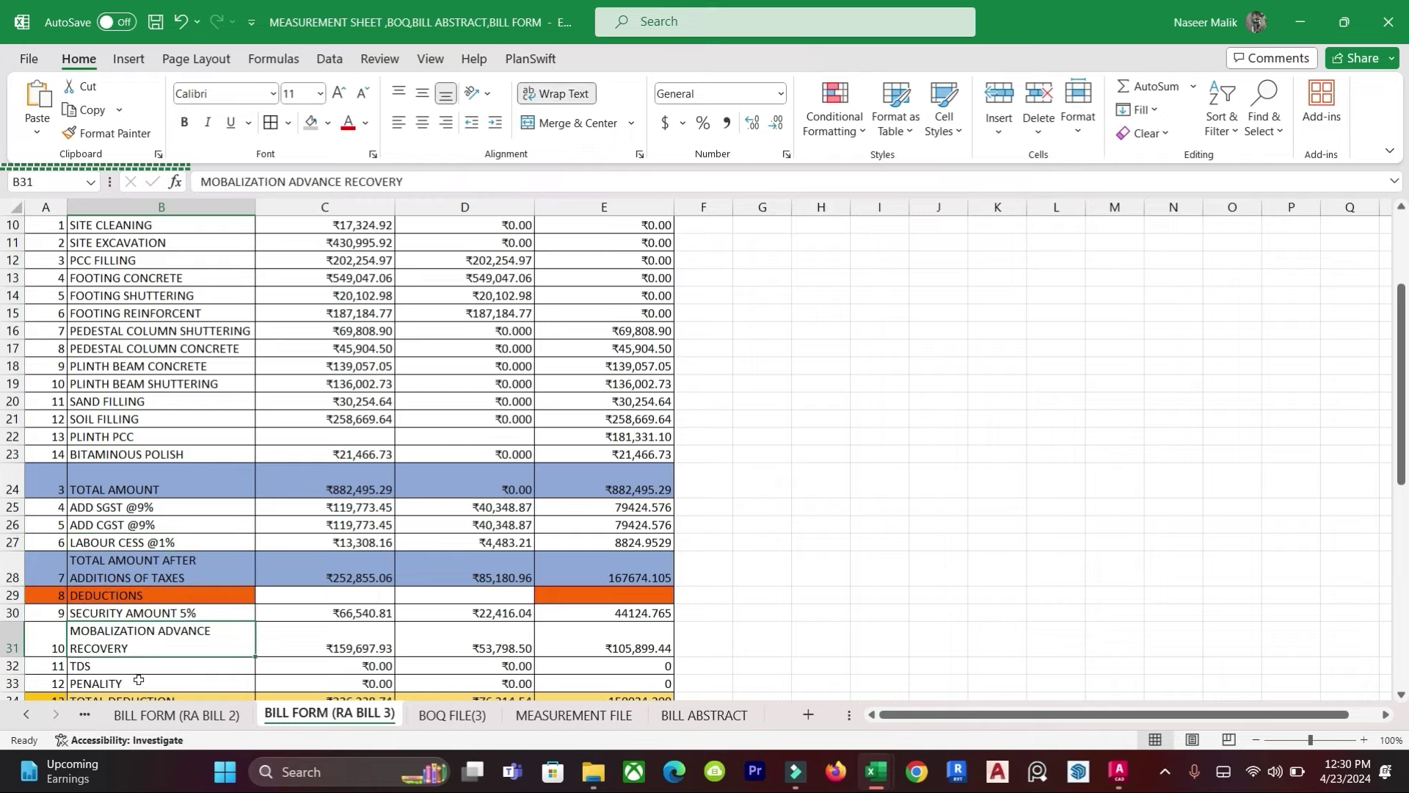
{"action": "scroll", "coordinate": [143, 639], "scroll_direction": "down", "scroll_amount": 1}
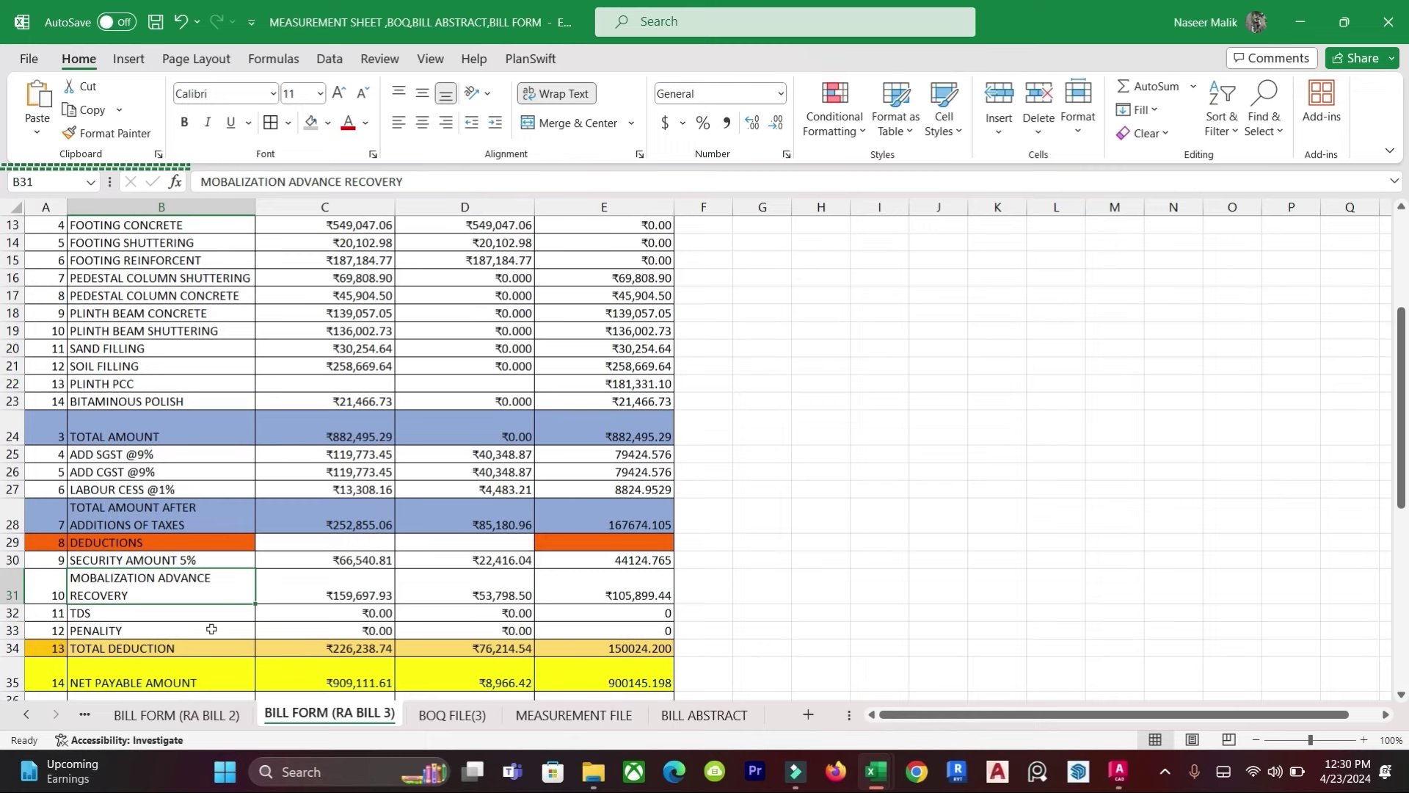
{"action": "scroll", "coordinate": [206, 631], "scroll_direction": "down", "scroll_amount": 1}
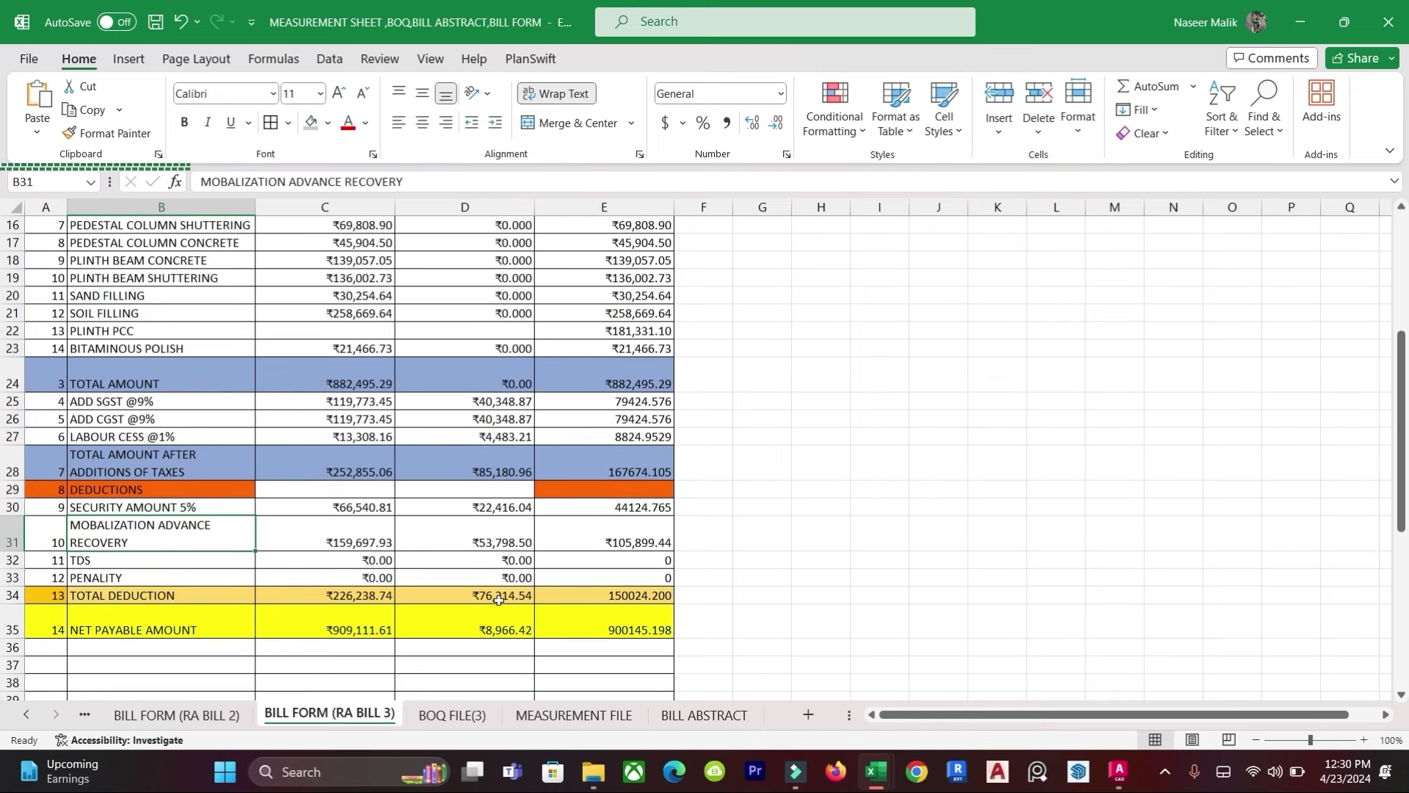
{"action": "scroll", "coordinate": [201, 607], "scroll_direction": "up", "scroll_amount": 5}
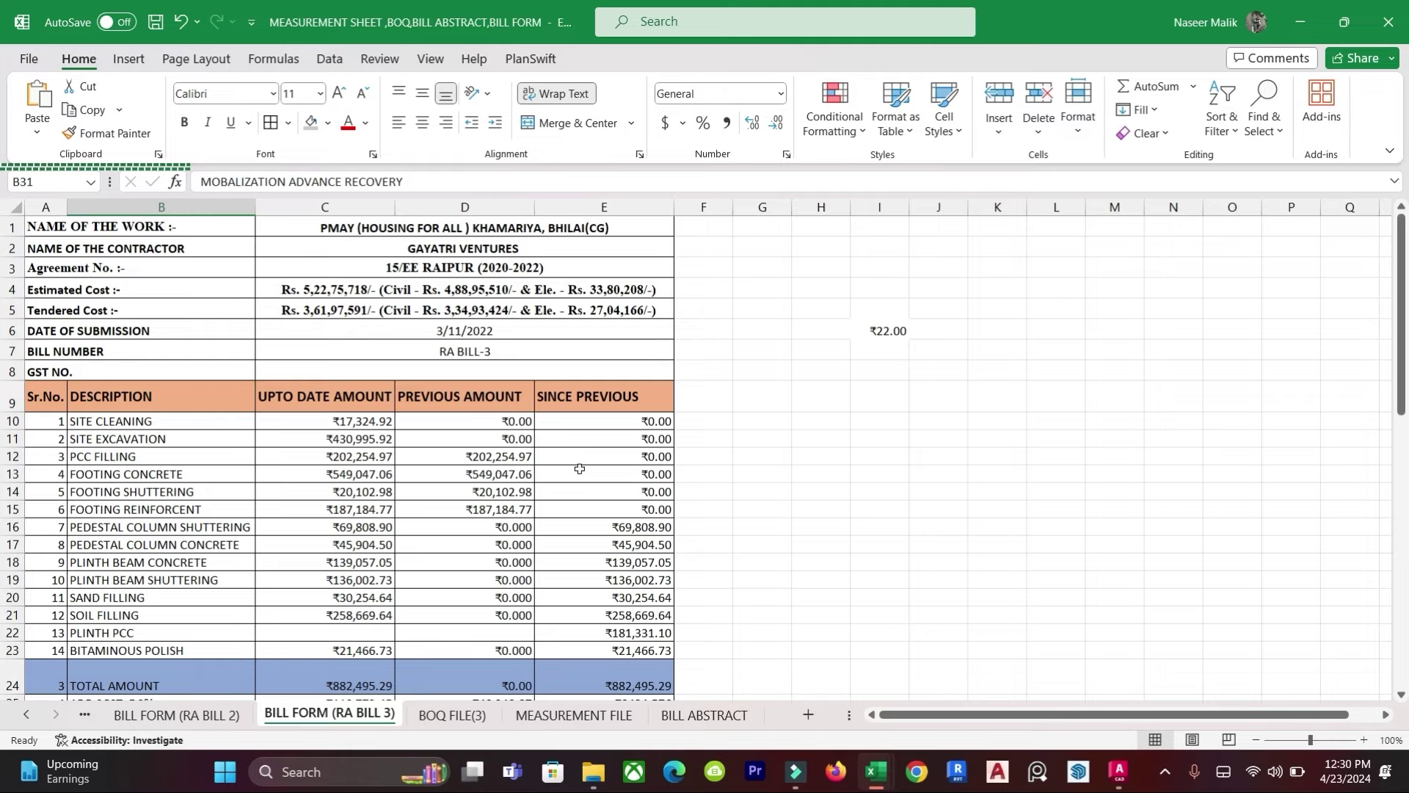
Step: Create a copy of the BILL ABSTRACT sheet at the end of the workbook
{"action": "left_click", "coordinate": [739, 718]}
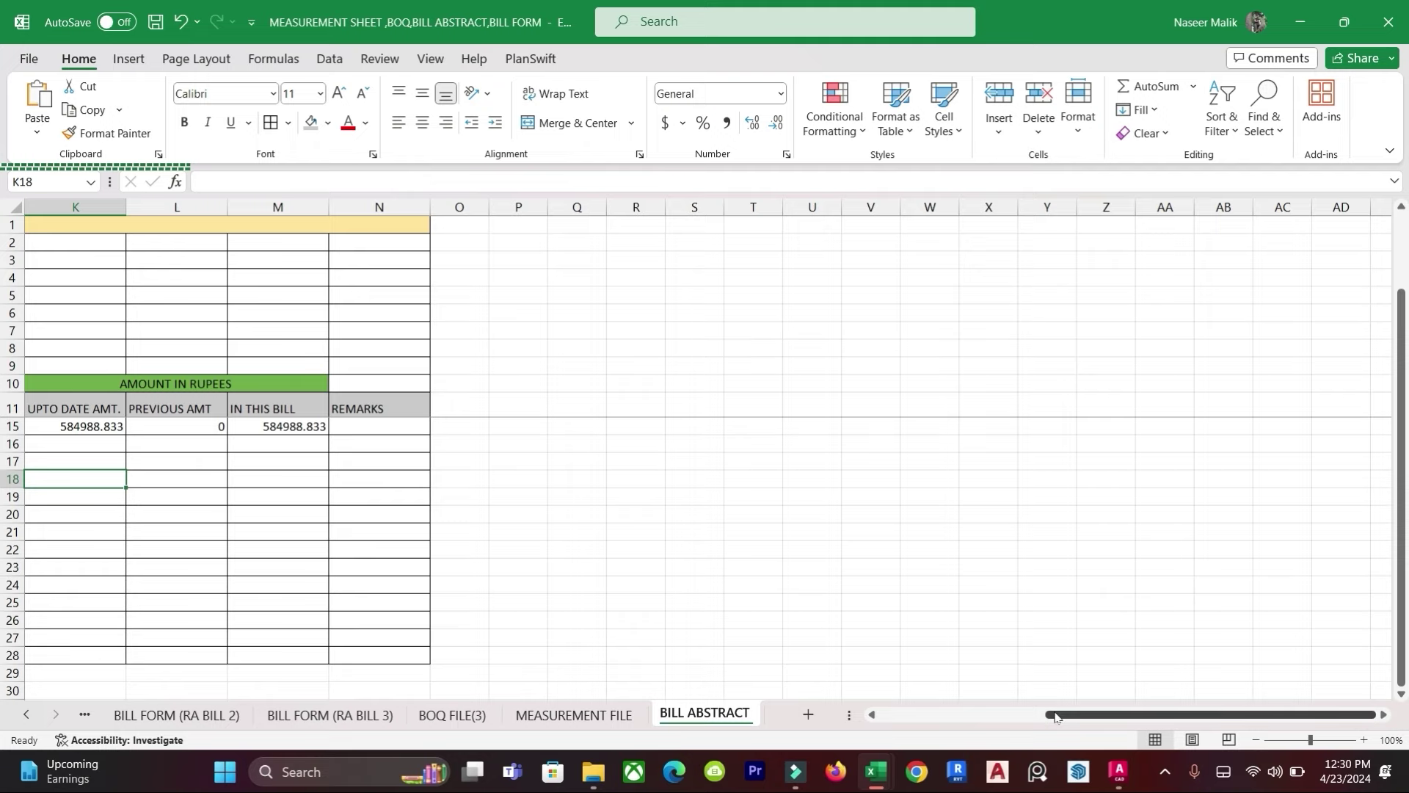
{"action": "left_click_drag", "start_coordinate": [1057, 715], "coordinate": [892, 716]}
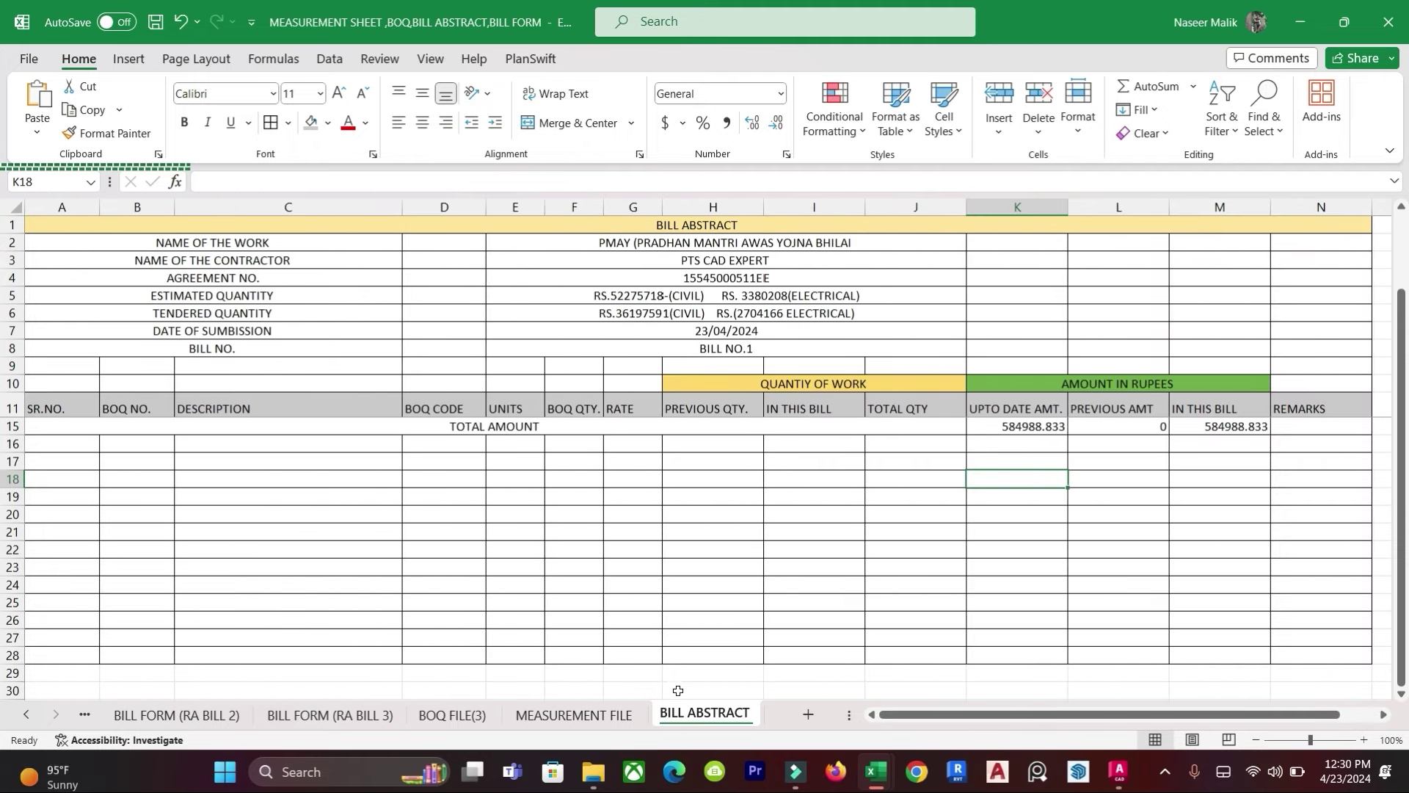
{"action": "right_click", "coordinate": [691, 718]}
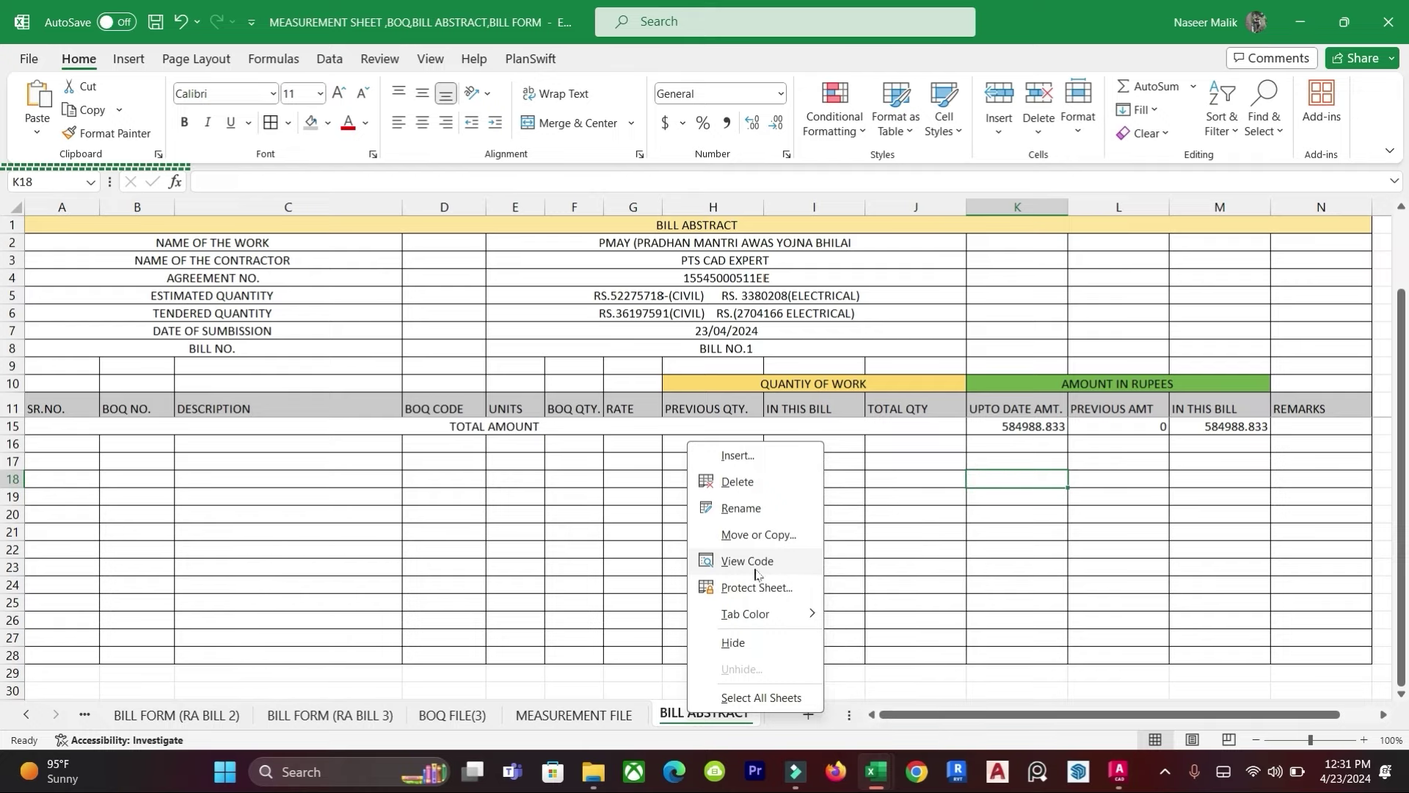
{"action": "left_click", "coordinate": [787, 543]}
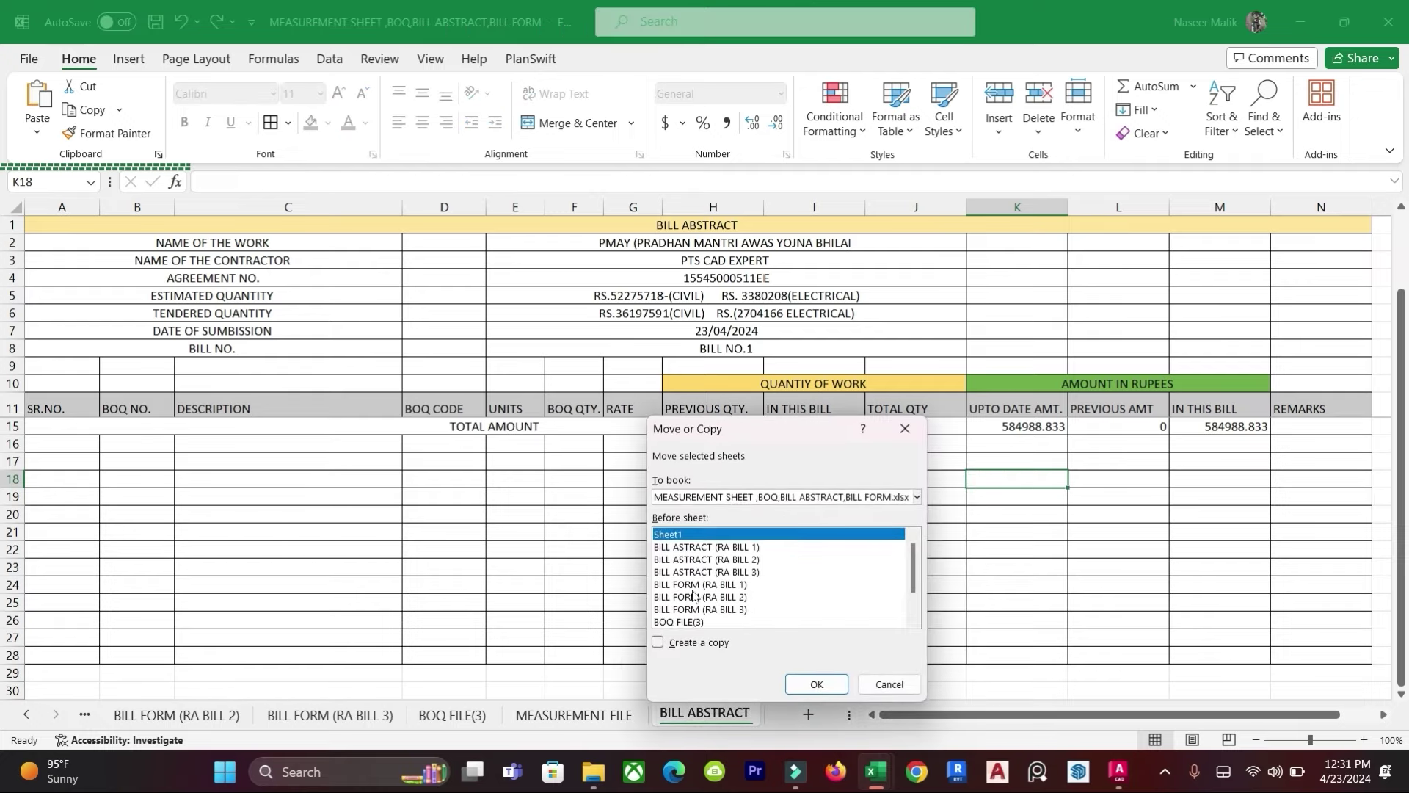
{"action": "scroll", "coordinate": [692, 596], "scroll_direction": "down", "scroll_amount": 1}
{"action": "left_click", "coordinate": [672, 621]}
{"action": "left_click", "coordinate": [658, 643]}
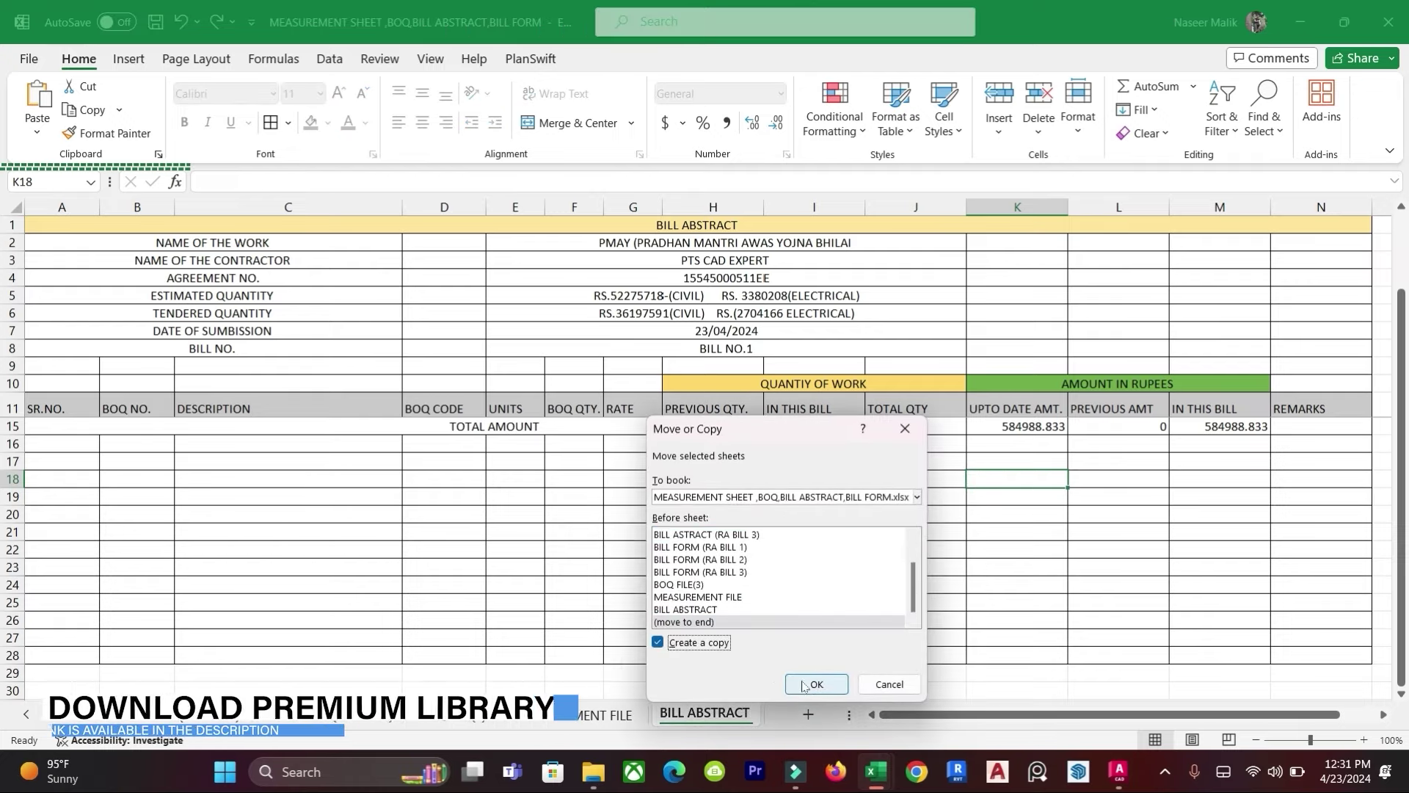
{"action": "left_click", "coordinate": [815, 684]}
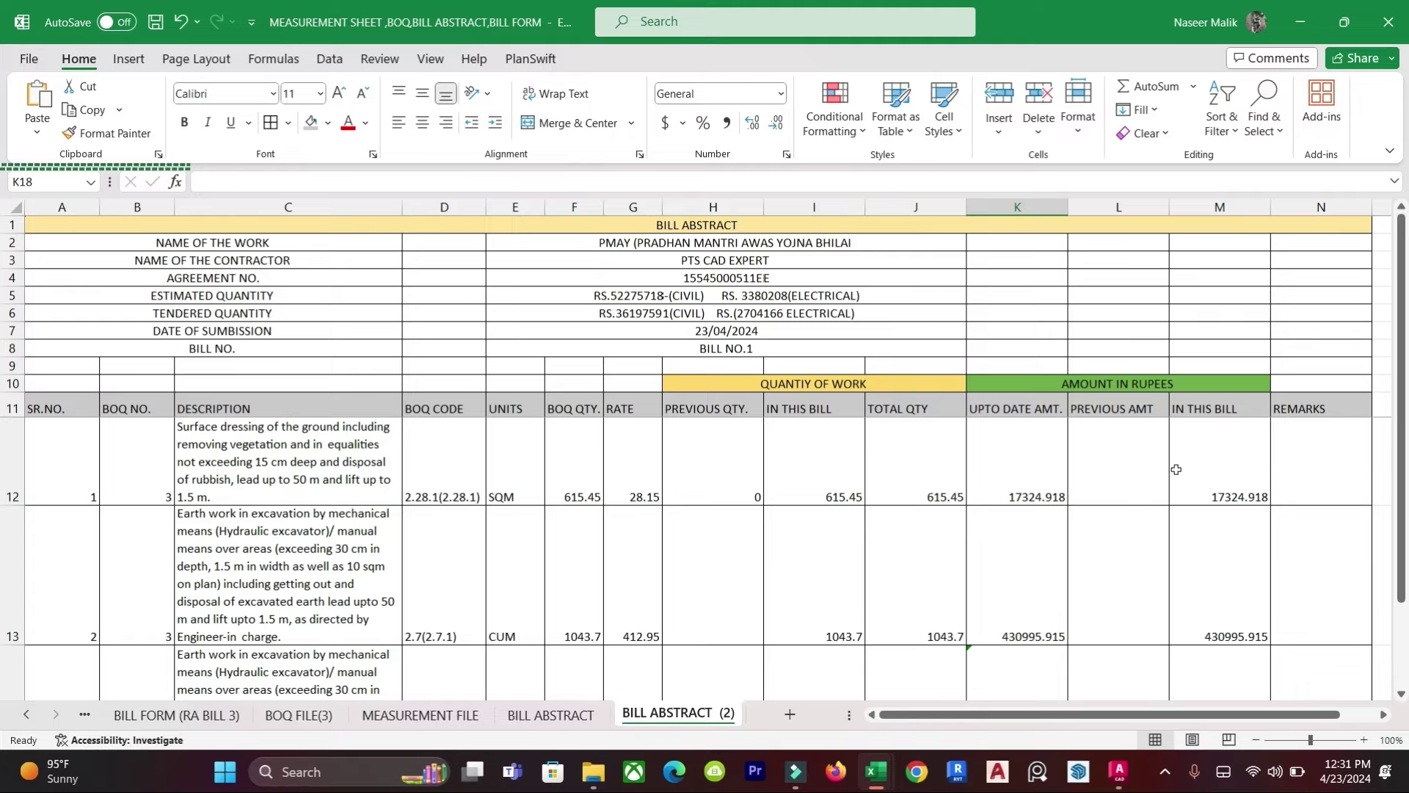
Step: Clear the amounts in M12 to M14 of the IN THIS BILL column on the copied sheet
{"action": "left_click", "coordinate": [1131, 467]}
{"action": "left_click", "coordinate": [1234, 471]}
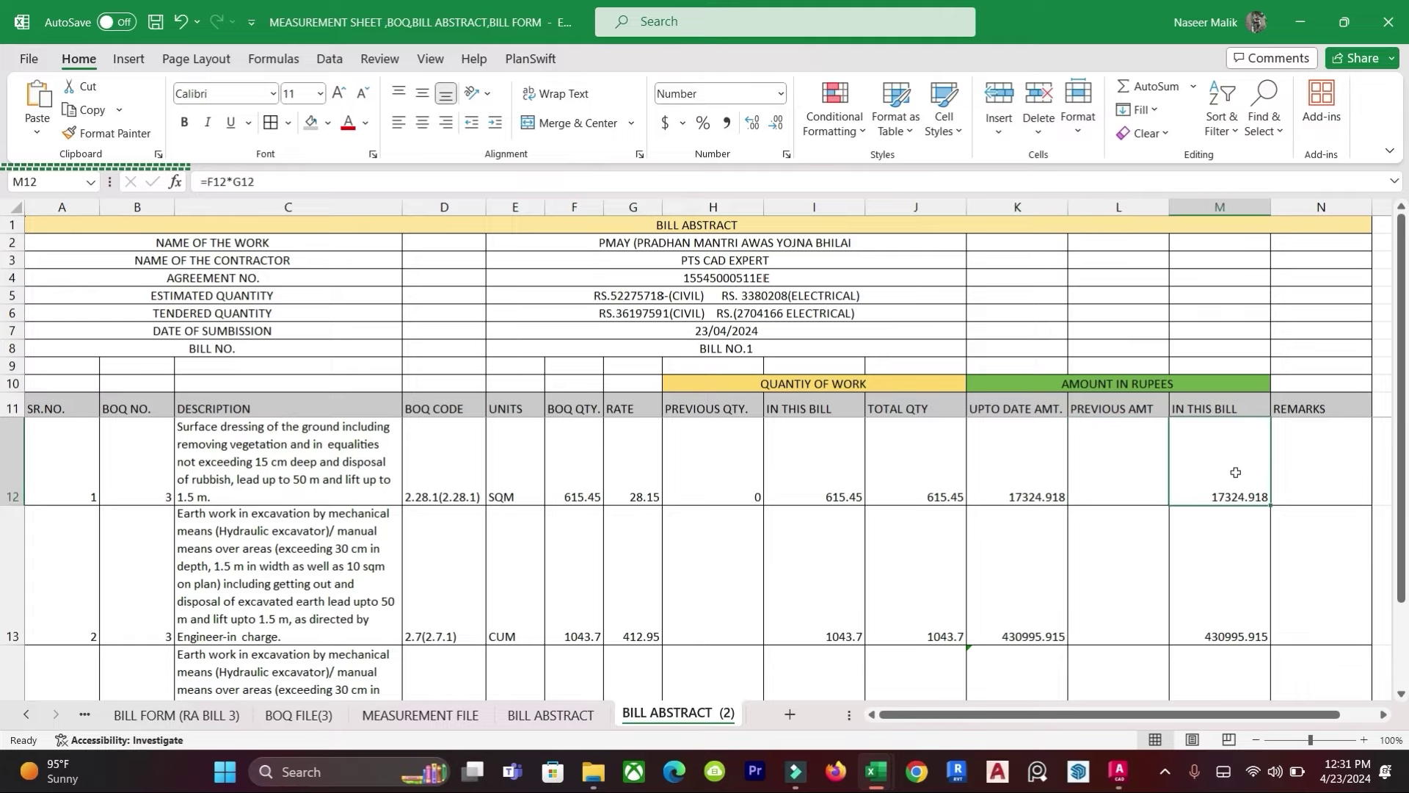
{"action": "key", "text": "Down"}
{"action": "scroll", "coordinate": [1218, 579], "scroll_direction": "down", "scroll_amount": 1}
{"action": "scroll", "coordinate": [1218, 580], "scroll_direction": "up", "scroll_amount": 1}
{"action": "scroll", "coordinate": [1215, 548], "scroll_direction": "down", "scroll_amount": 1}
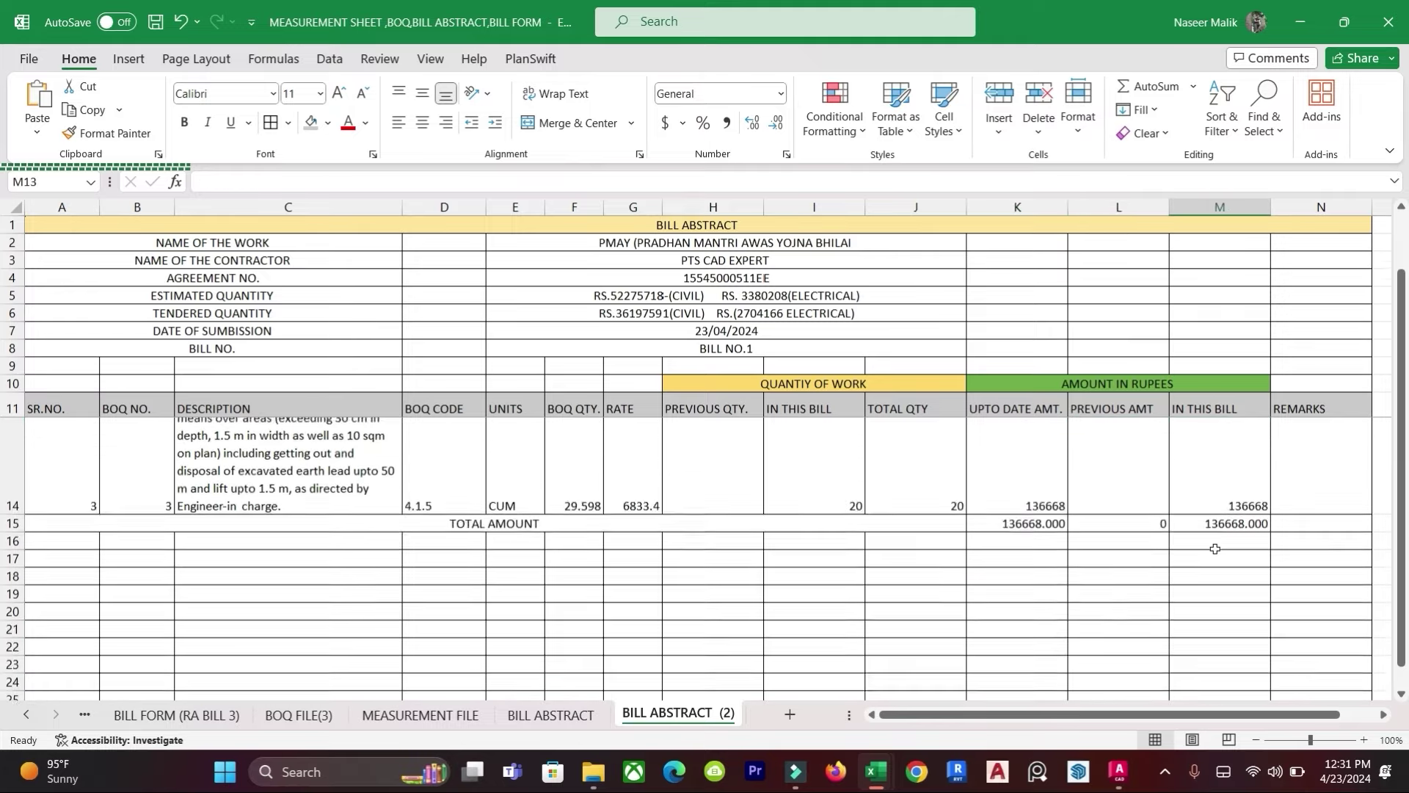
{"action": "scroll", "coordinate": [1214, 542], "scroll_direction": "up", "scroll_amount": 1}
{"action": "scroll", "coordinate": [1219, 529], "scroll_direction": "up", "scroll_amount": 1}
{"action": "type", "text": "17224.919"}
{"action": "key", "text": "ctrl+z"}
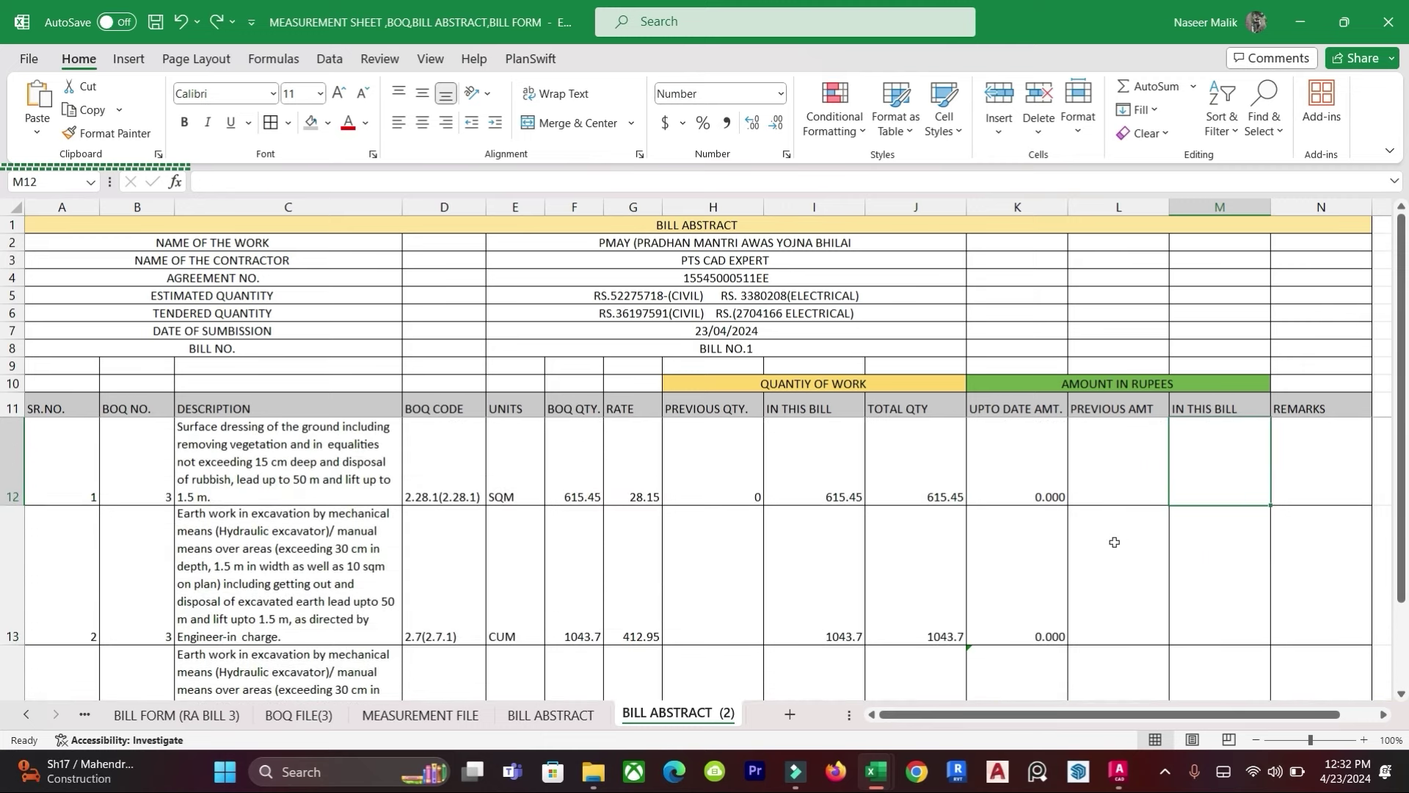
Step: Link the previous amount in L12 to M12 of the original BILL ABSTRACT sheet and fill the formula down to L14
{"action": "left_click", "coordinate": [1115, 477]}
{"action": "type", "text": "="}
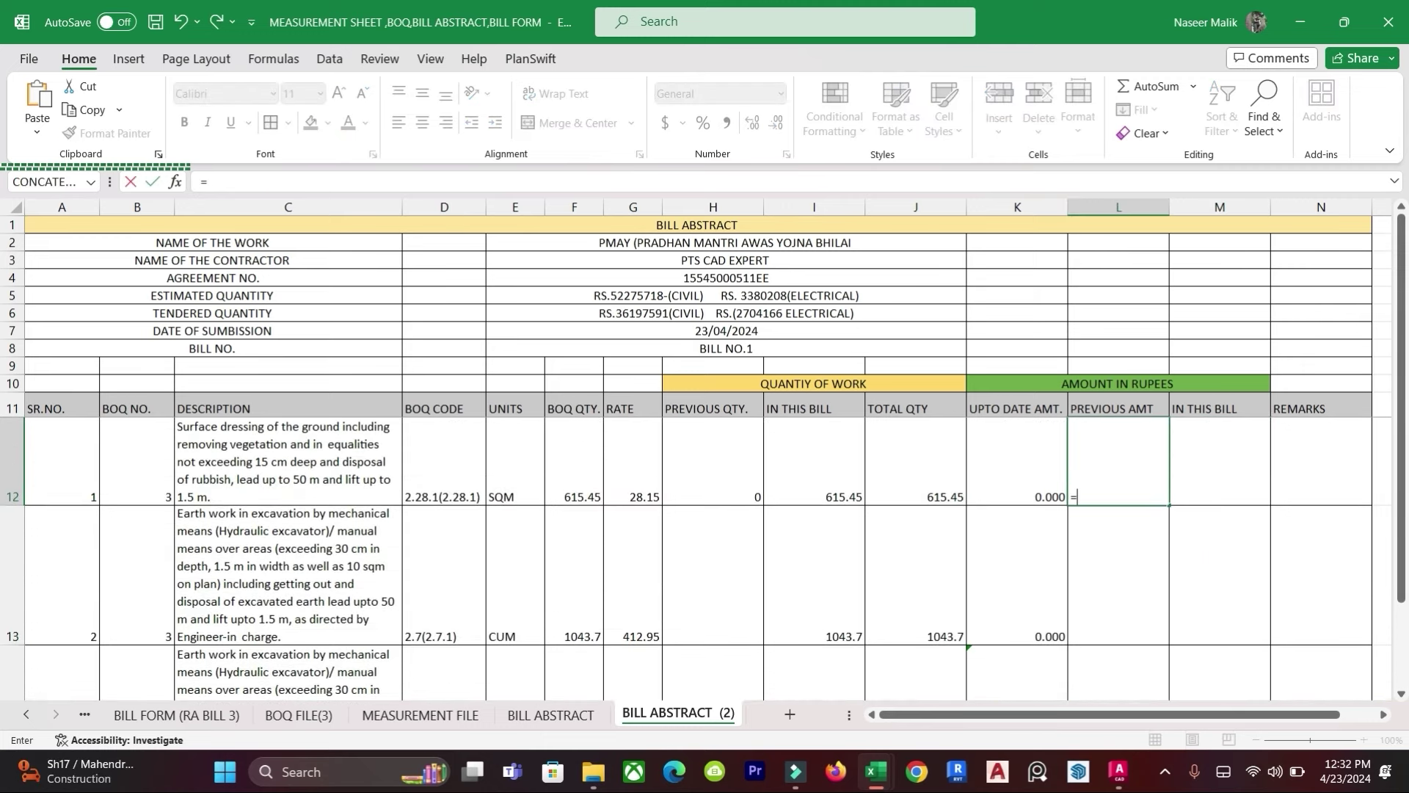
{"action": "left_click", "coordinate": [558, 714]}
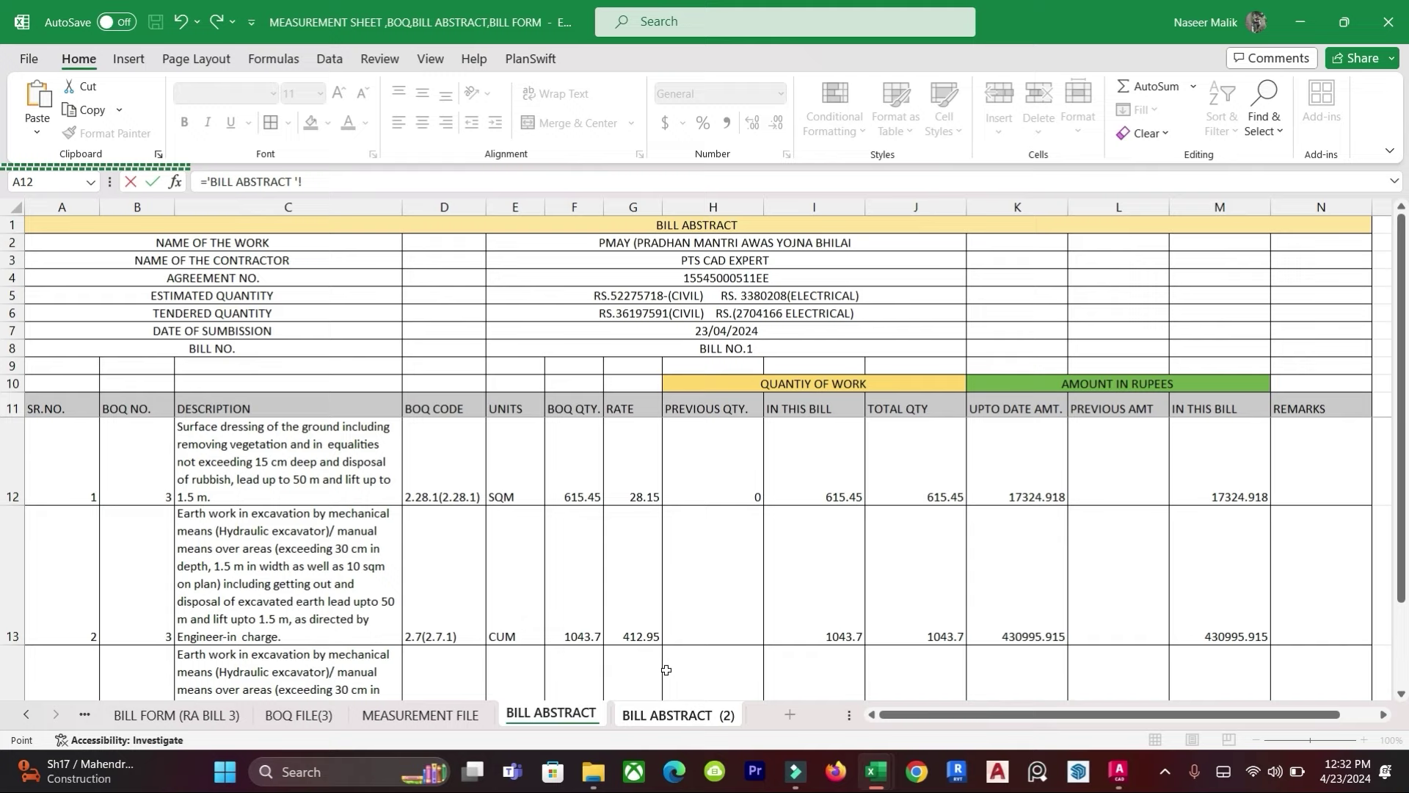
{"action": "left_click", "coordinate": [1208, 477]}
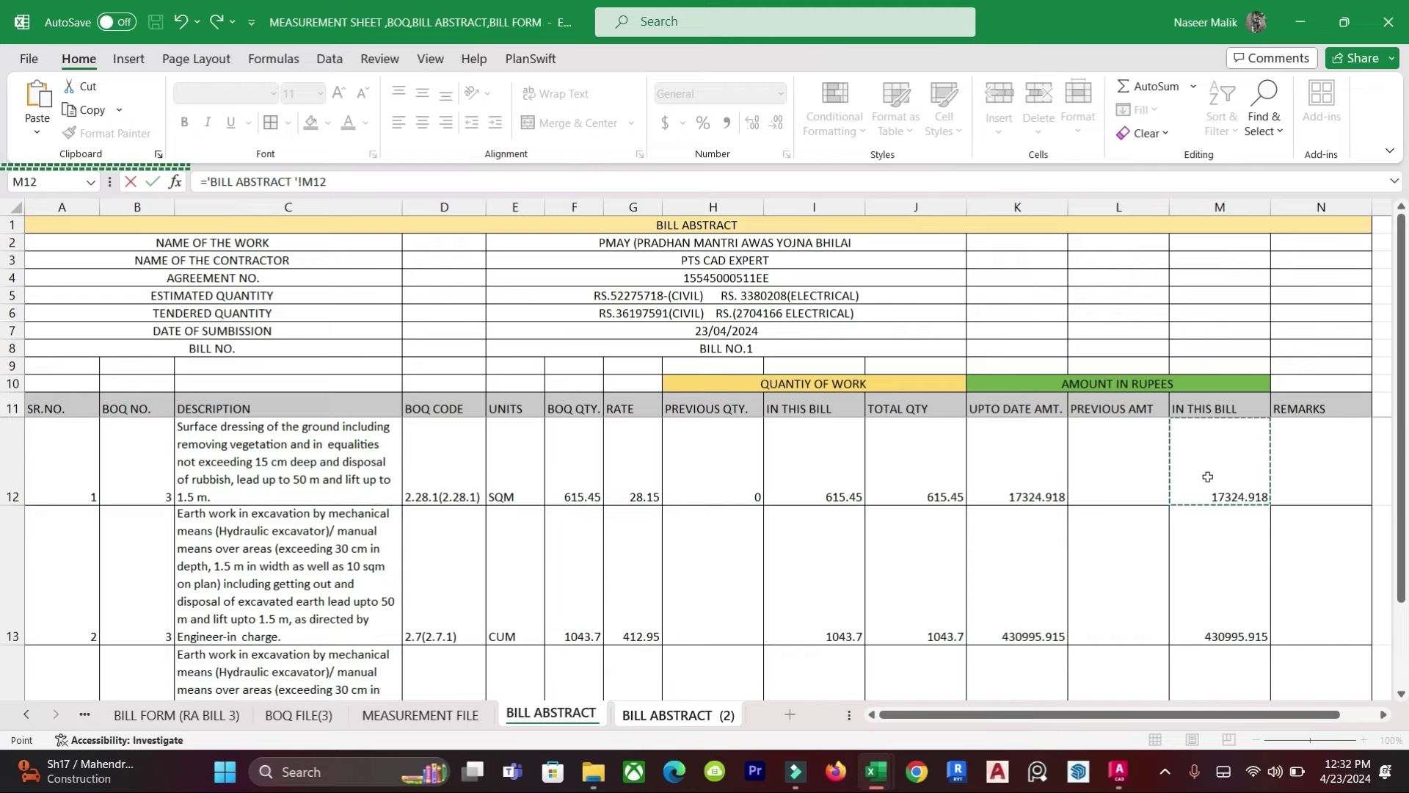
{"action": "key", "text": "Return"}
{"action": "left_click", "coordinate": [1166, 491]}
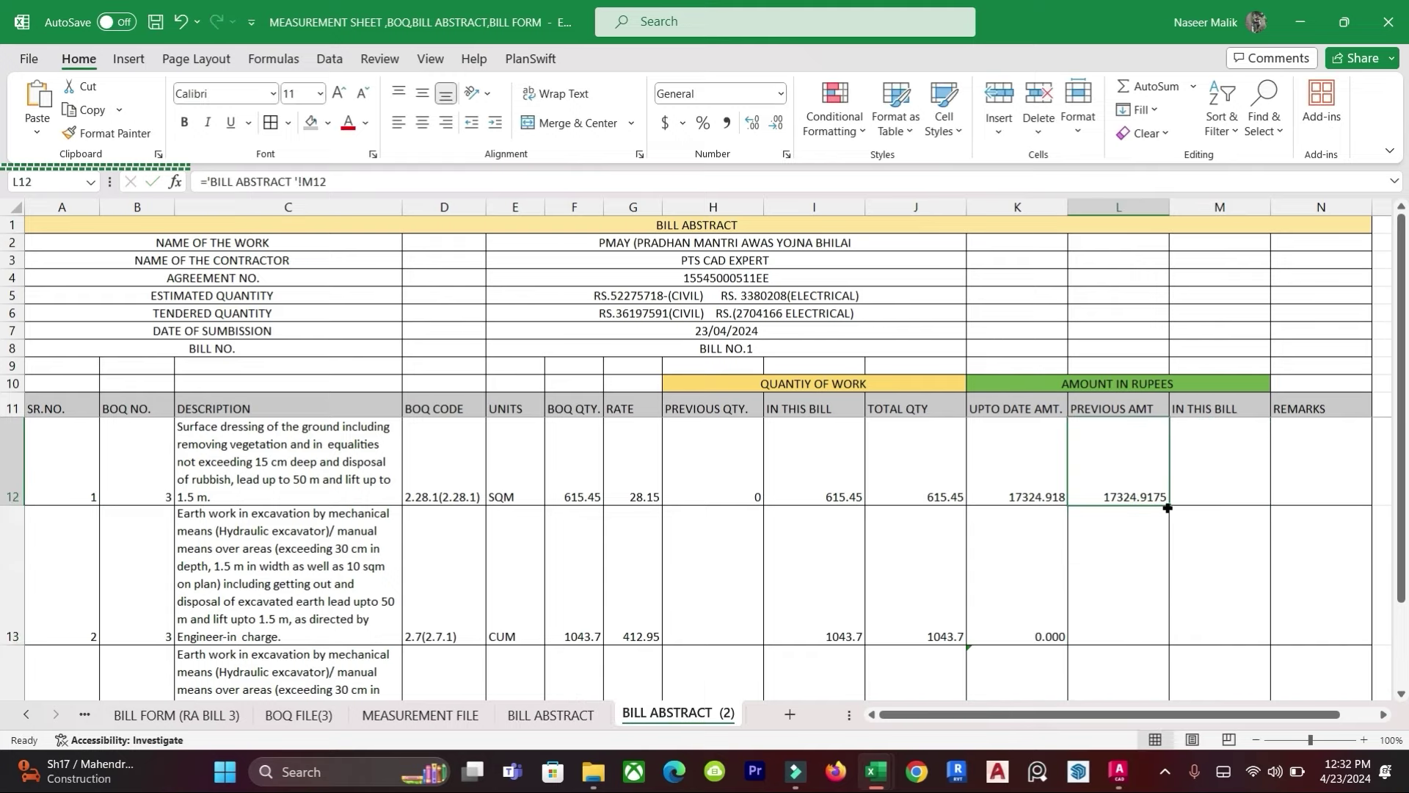
{"action": "left_click_drag", "start_coordinate": [1167, 508], "coordinate": [1134, 554]}
{"action": "left_click", "coordinate": [1175, 621]}
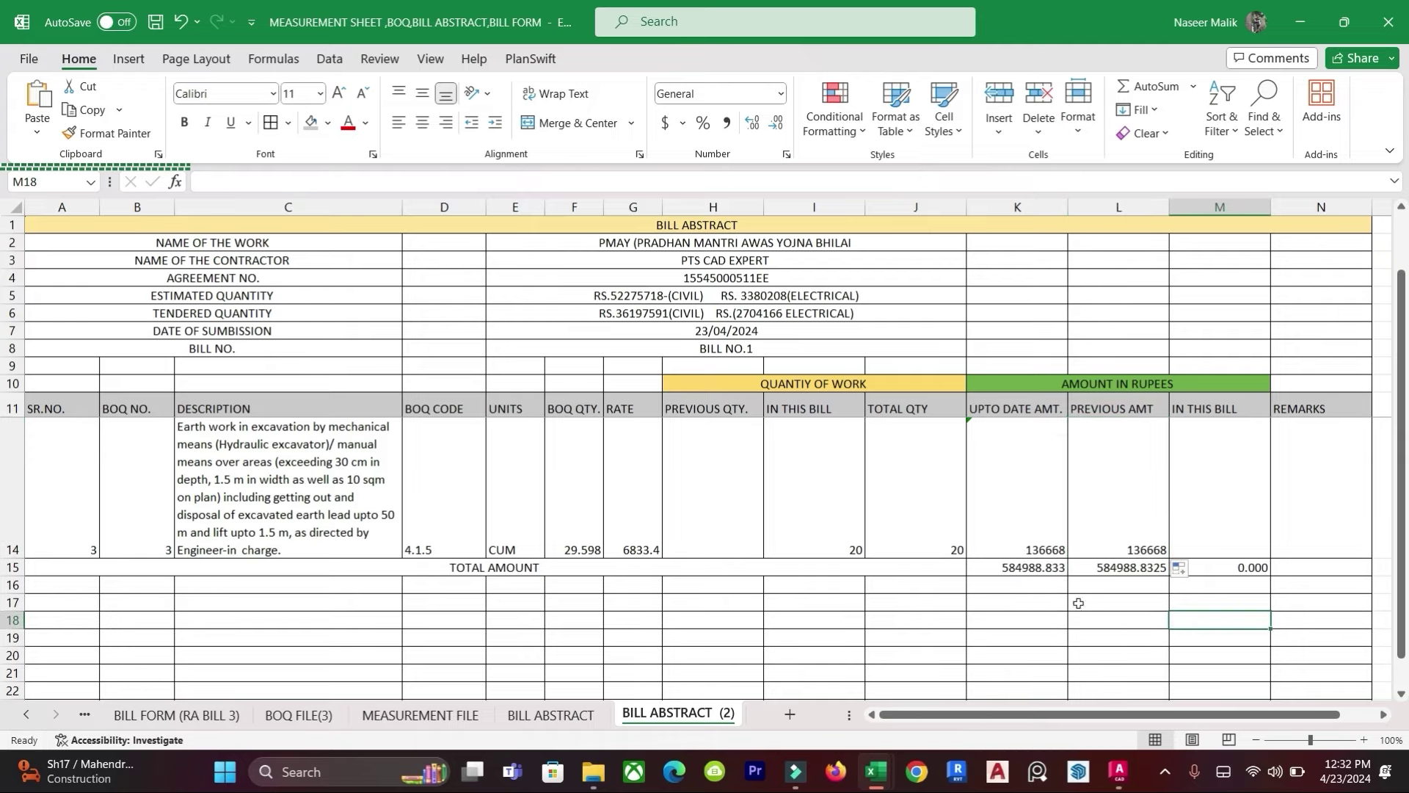
Step: Review the up-to-date, previous and in-this-bill amounts of the items and the TOTAL AMOUNT row on the copied sheet
{"action": "scroll", "coordinate": [1149, 628], "scroll_direction": "up", "scroll_amount": 1}
{"action": "scroll", "coordinate": [1074, 529], "scroll_direction": "down", "scroll_amount": 1}
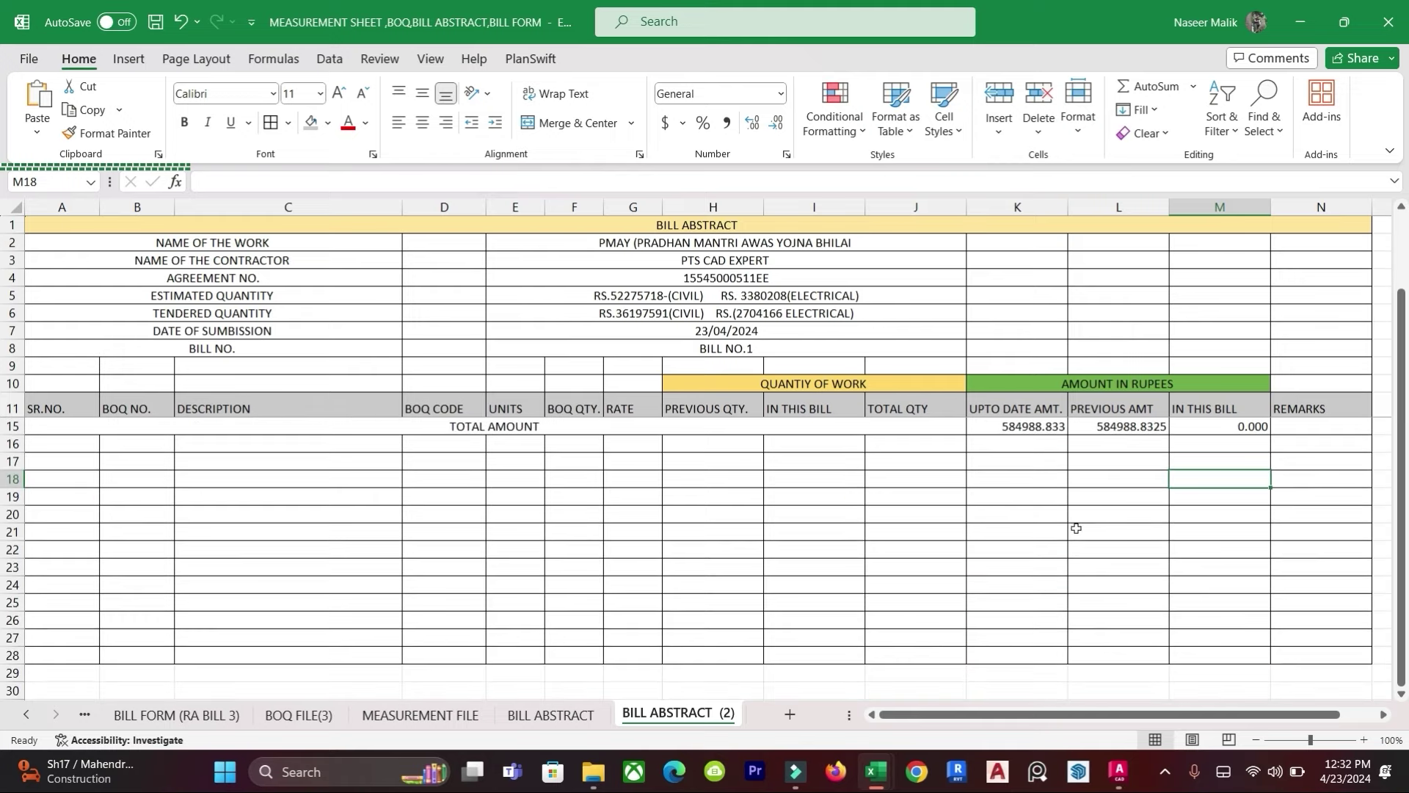
{"action": "scroll", "coordinate": [1080, 528], "scroll_direction": "up", "scroll_amount": 1}
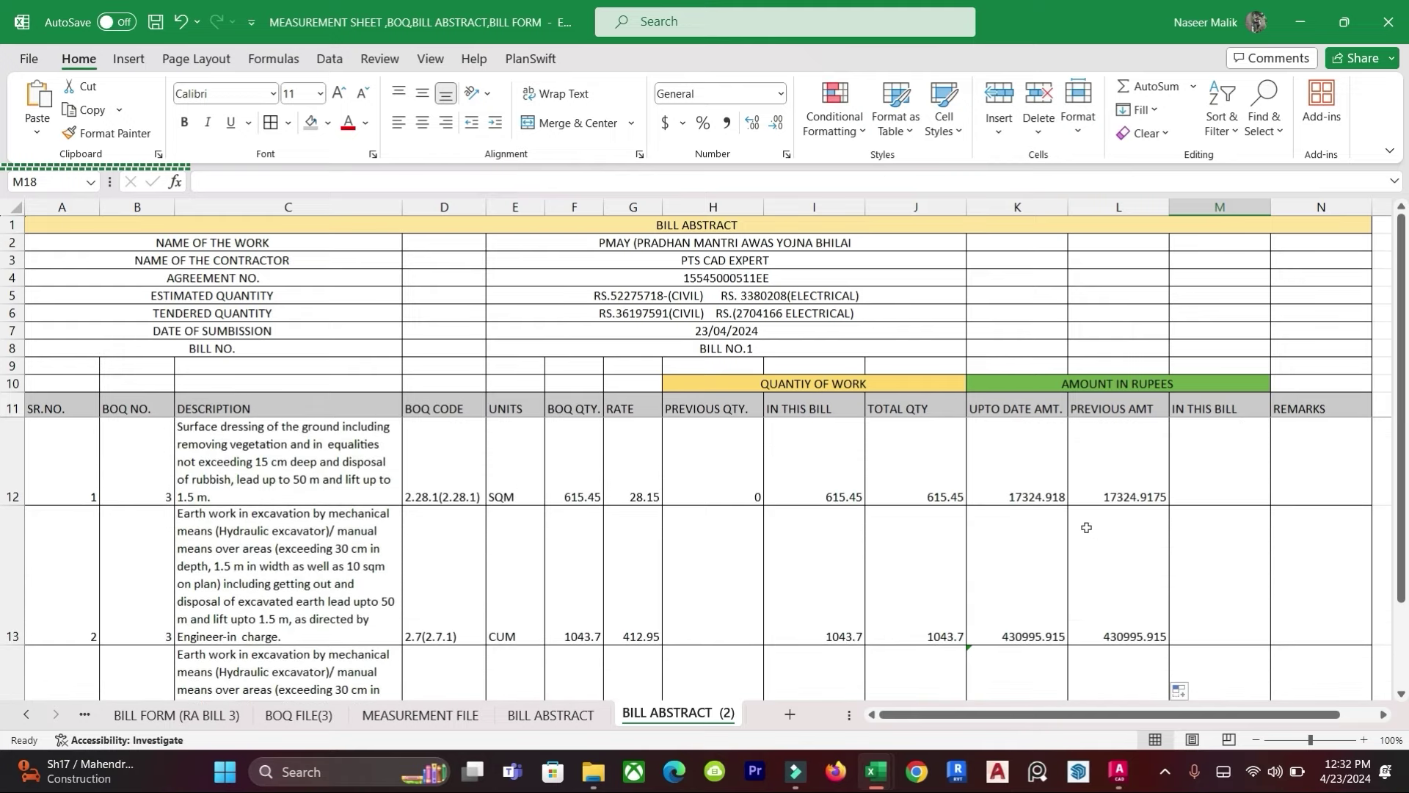
{"action": "scroll", "coordinate": [1086, 527], "scroll_direction": "down", "scroll_amount": 1}
{"action": "scroll", "coordinate": [1087, 527], "scroll_direction": "up", "scroll_amount": 1}
{"action": "scroll", "coordinate": [1086, 527], "scroll_direction": "down", "scroll_amount": 2}
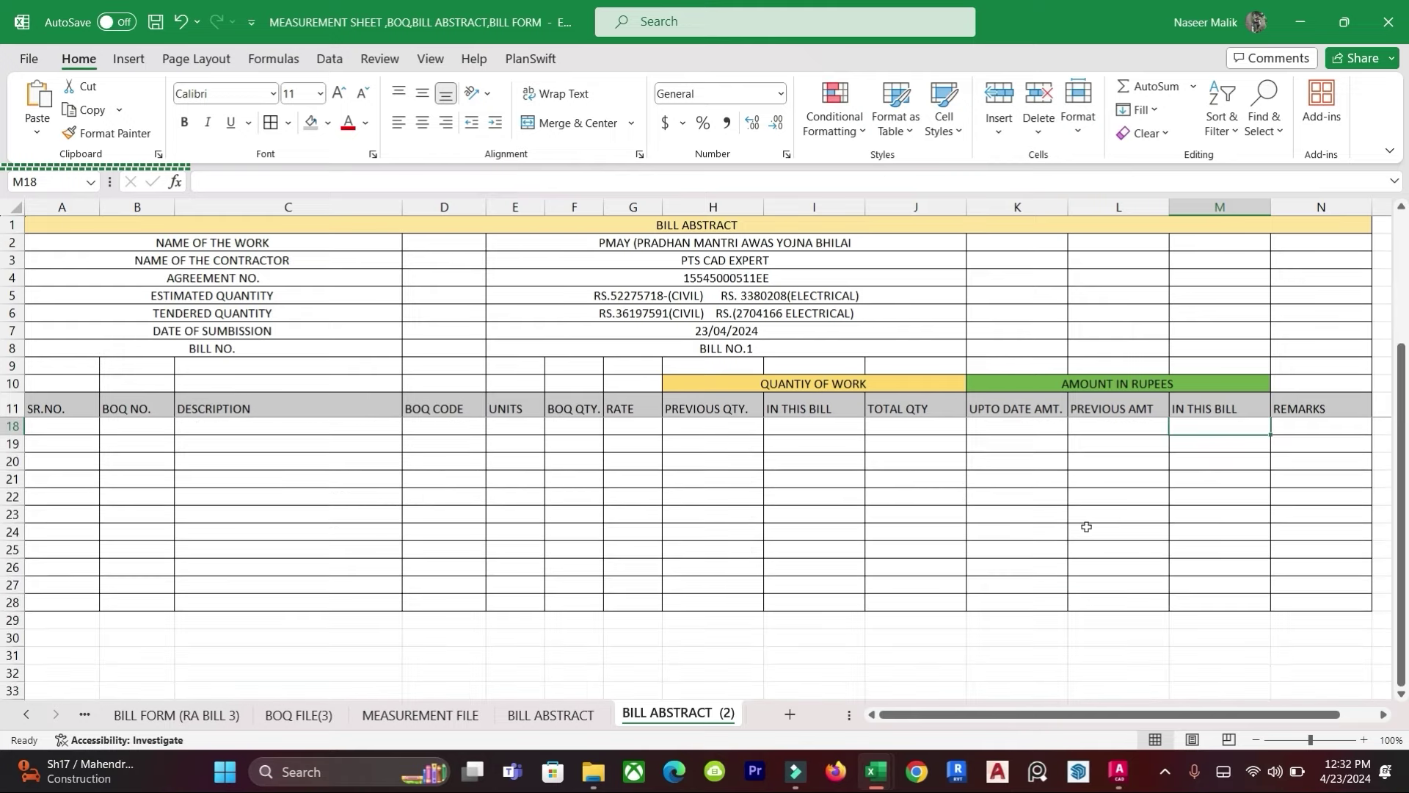
{"action": "scroll", "coordinate": [1086, 527], "scroll_direction": "up", "scroll_amount": 2}
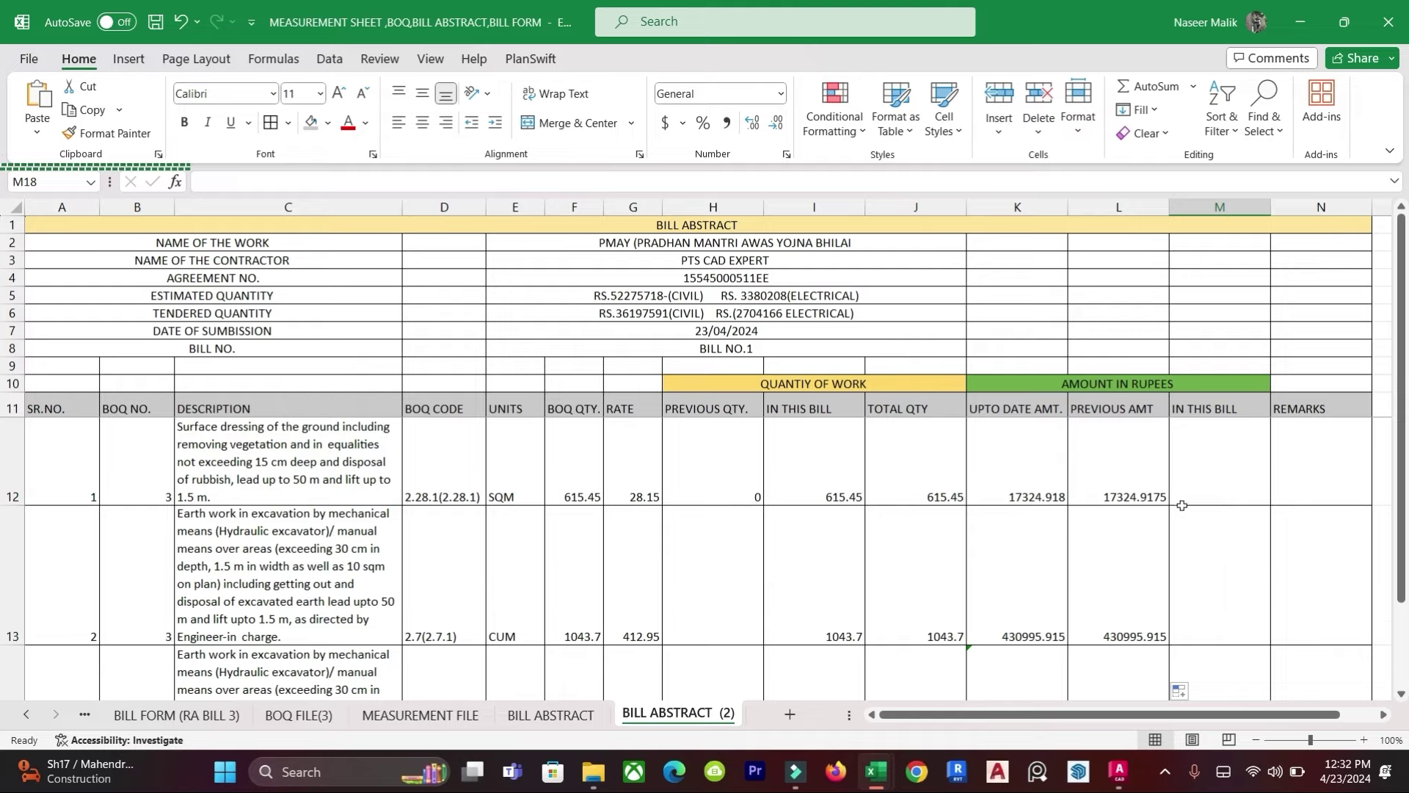
{"action": "scroll", "coordinate": [1158, 543], "scroll_direction": "down", "scroll_amount": 1}
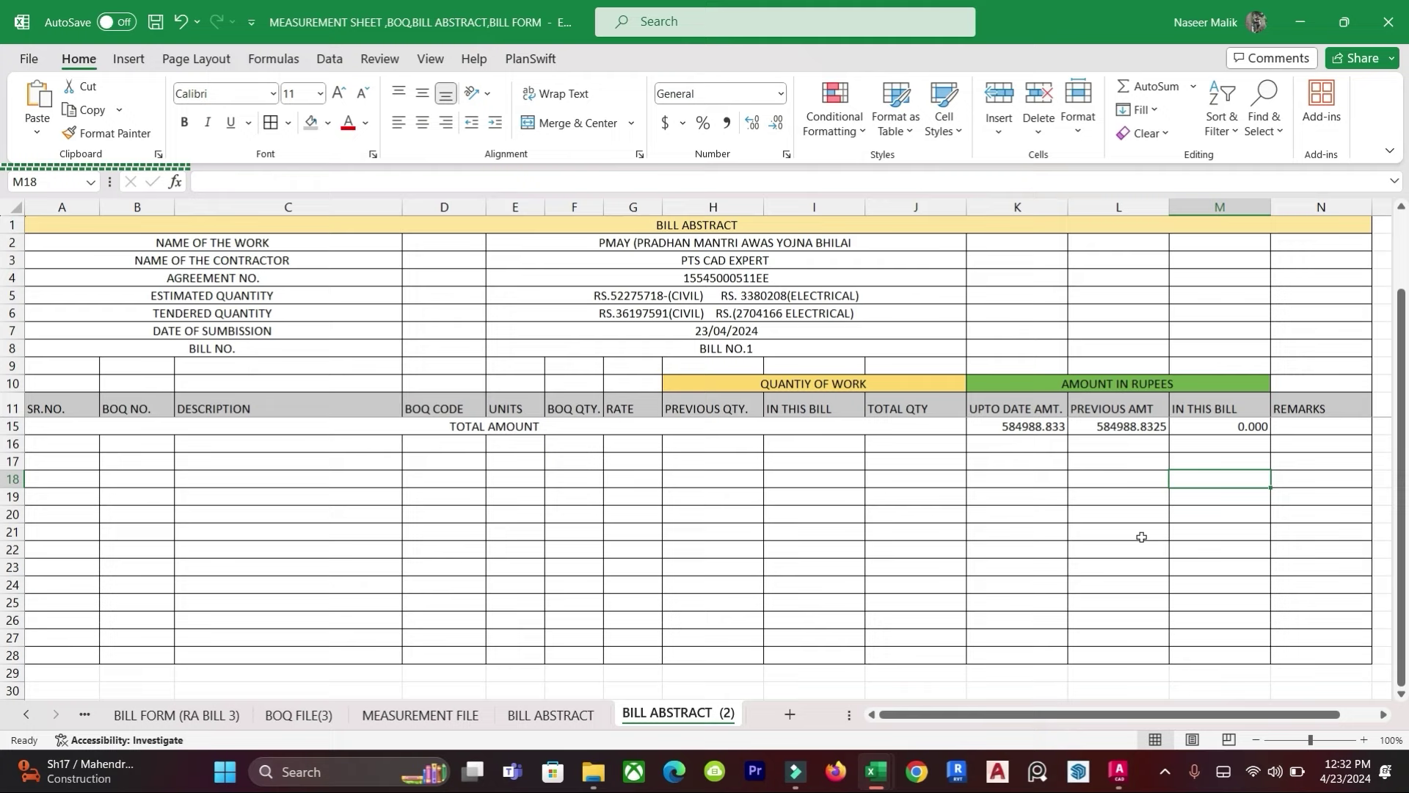
{"action": "scroll", "coordinate": [708, 669], "scroll_direction": "up", "scroll_amount": 1}
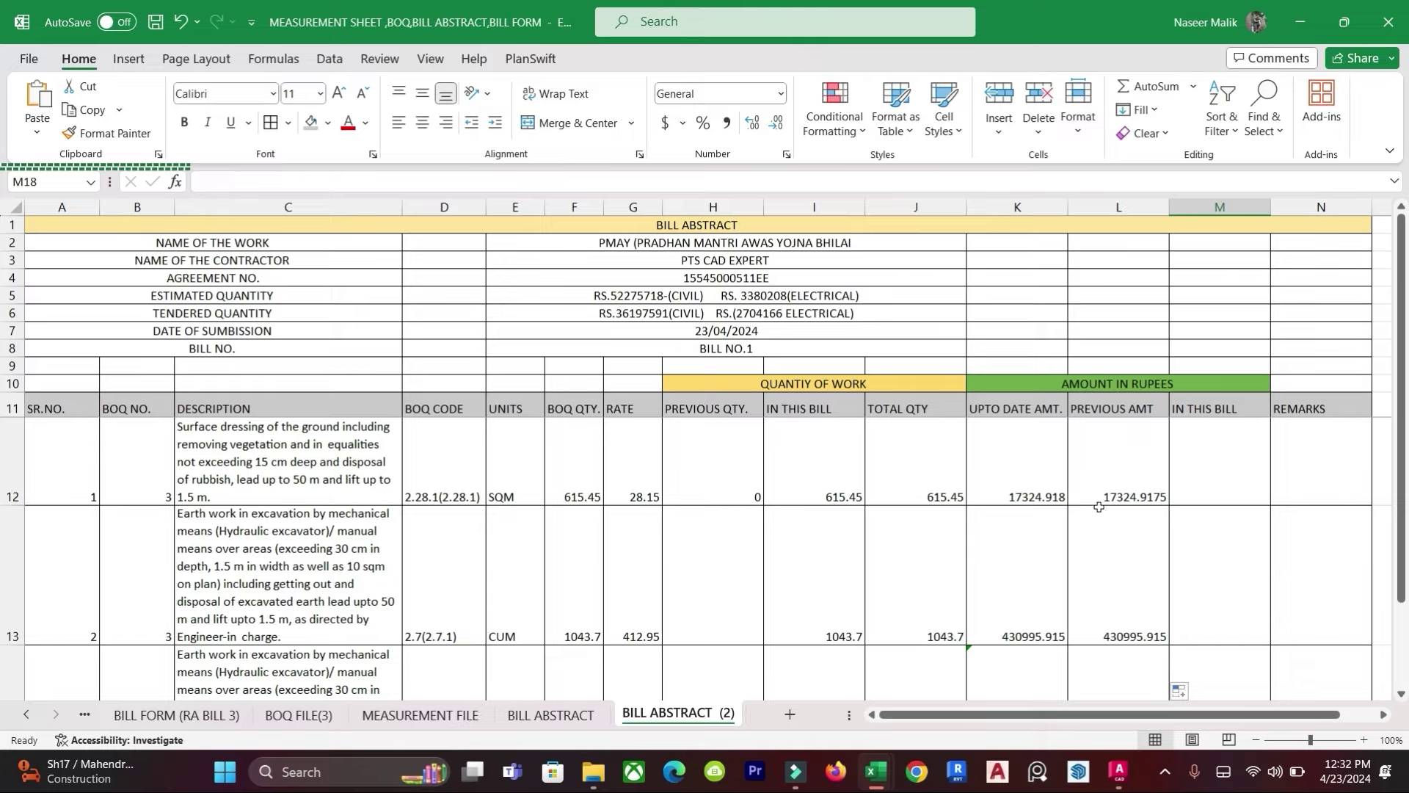
Step: Re-enter the up-to-date amount formula =M12+L12 in K12 and fill it down to K14
{"action": "left_click", "coordinate": [1035, 459]}
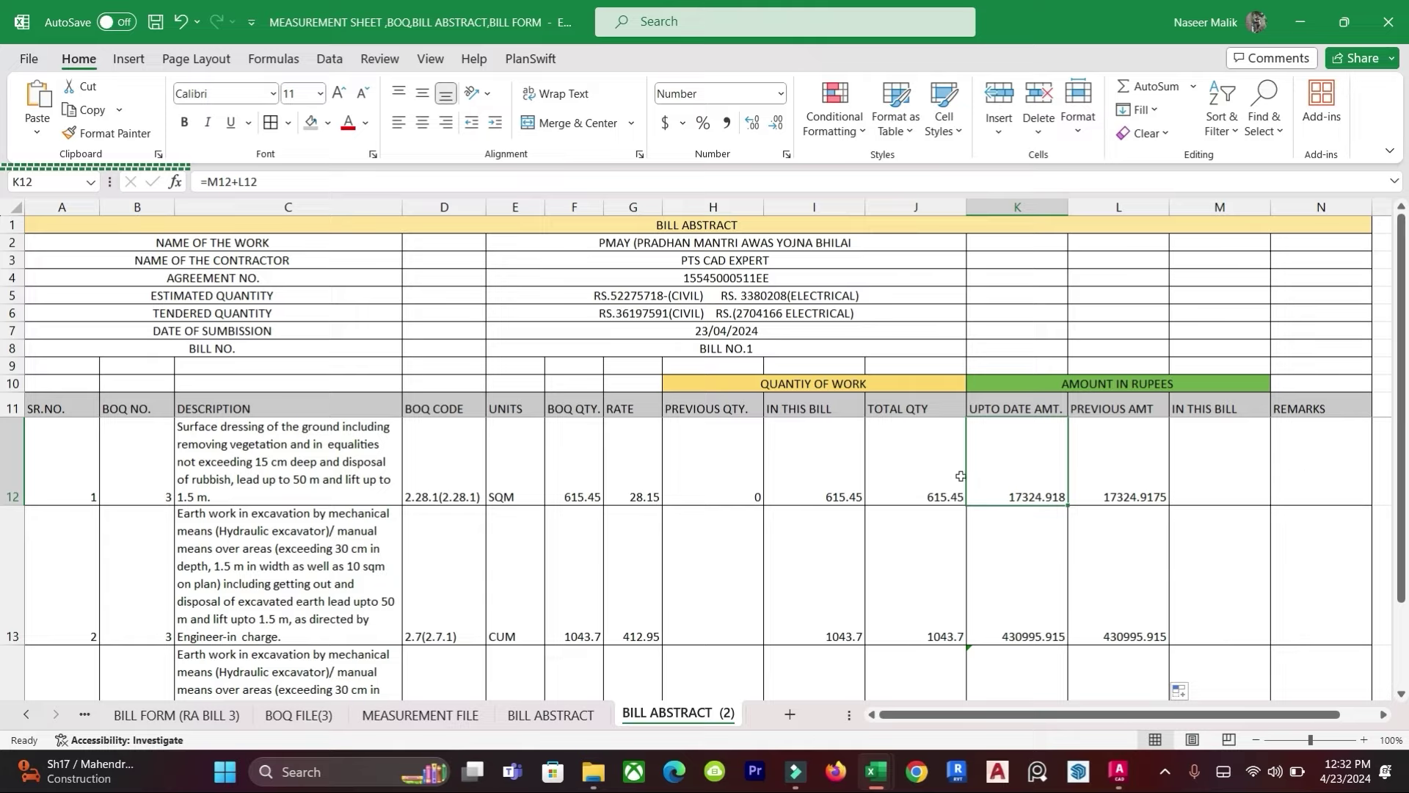
{"action": "left_click", "coordinate": [1020, 471]}
{"action": "left_click", "coordinate": [1025, 477]}
{"action": "double_click", "coordinate": [1044, 487]}
{"action": "key", "text": "BackSpace"}
{"action": "key", "text": "BackSpace"}
{"action": "key", "text": "BackSpace"}
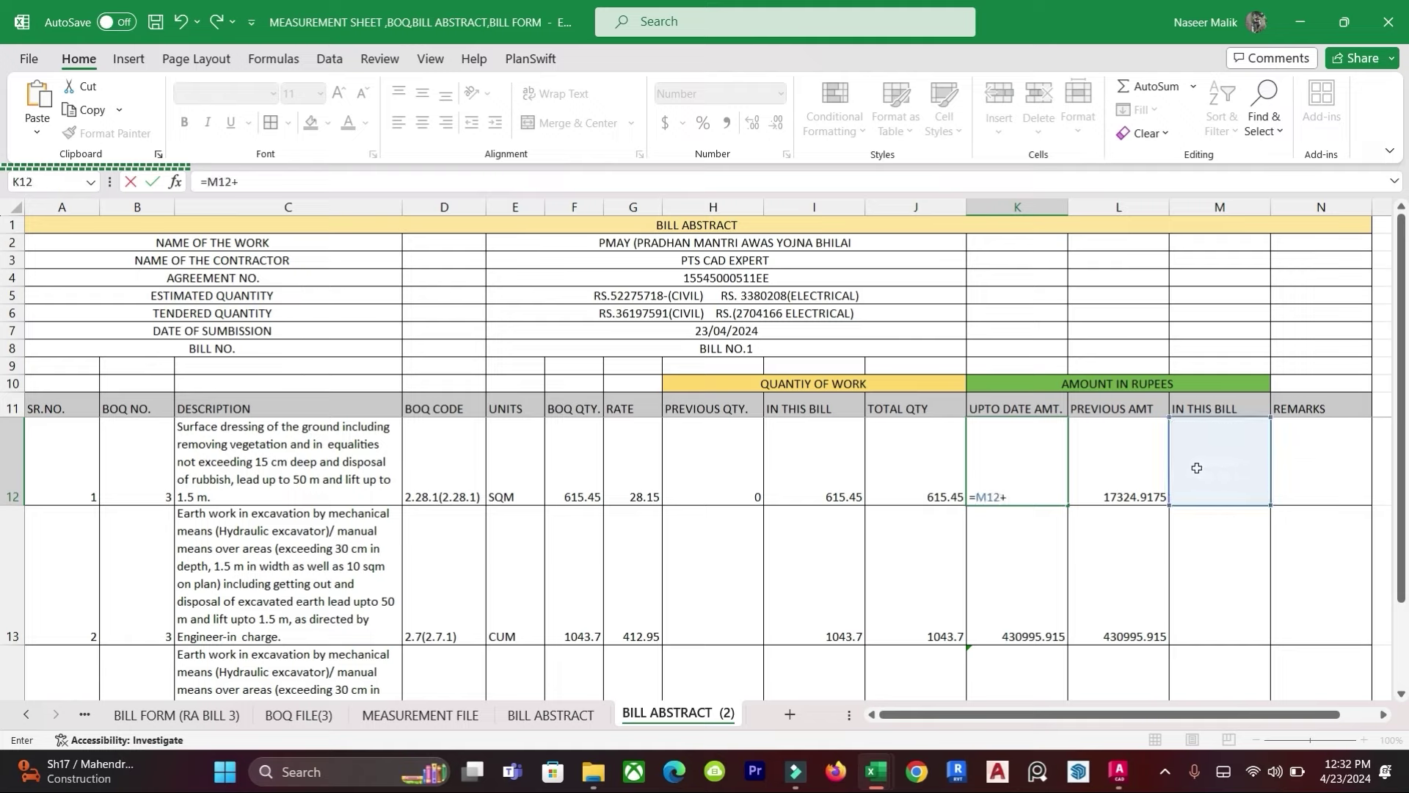
{"action": "left_click", "coordinate": [1128, 474]}
{"action": "key", "text": "Return"}
{"action": "left_click", "coordinate": [1030, 494]}
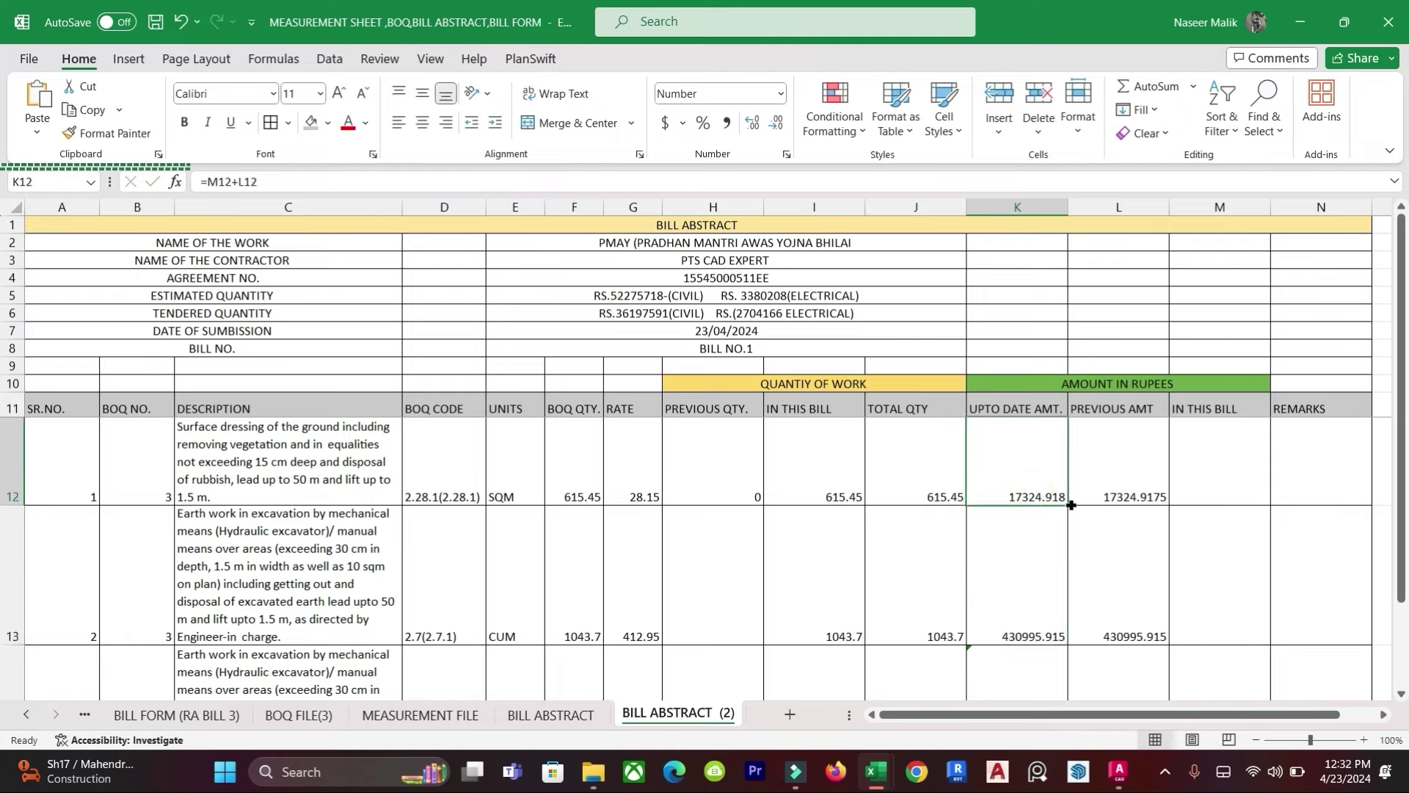
{"action": "left_click_drag", "start_coordinate": [1071, 505], "coordinate": [1033, 554]}
{"action": "left_click", "coordinate": [1085, 661]}
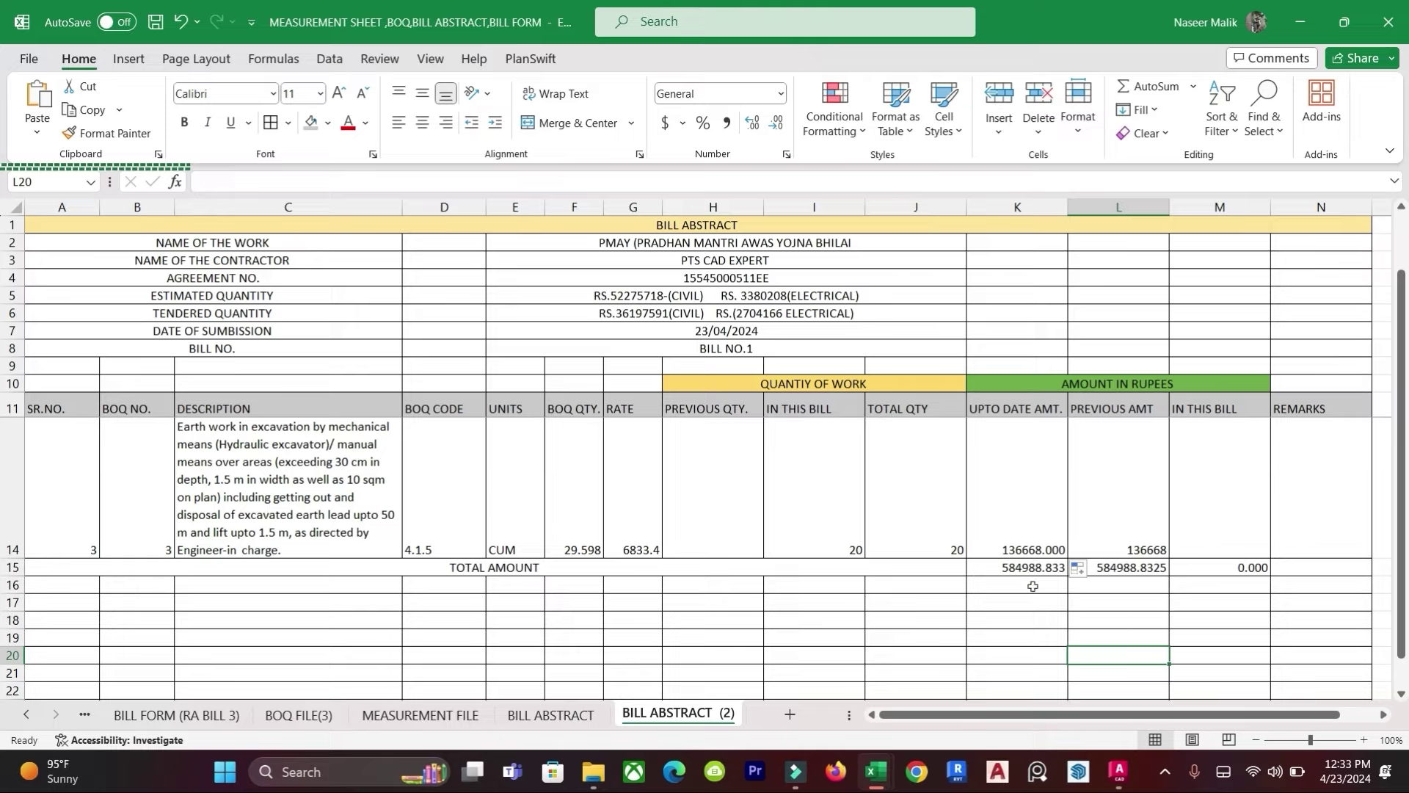
{"action": "left_click", "coordinate": [1190, 622]}
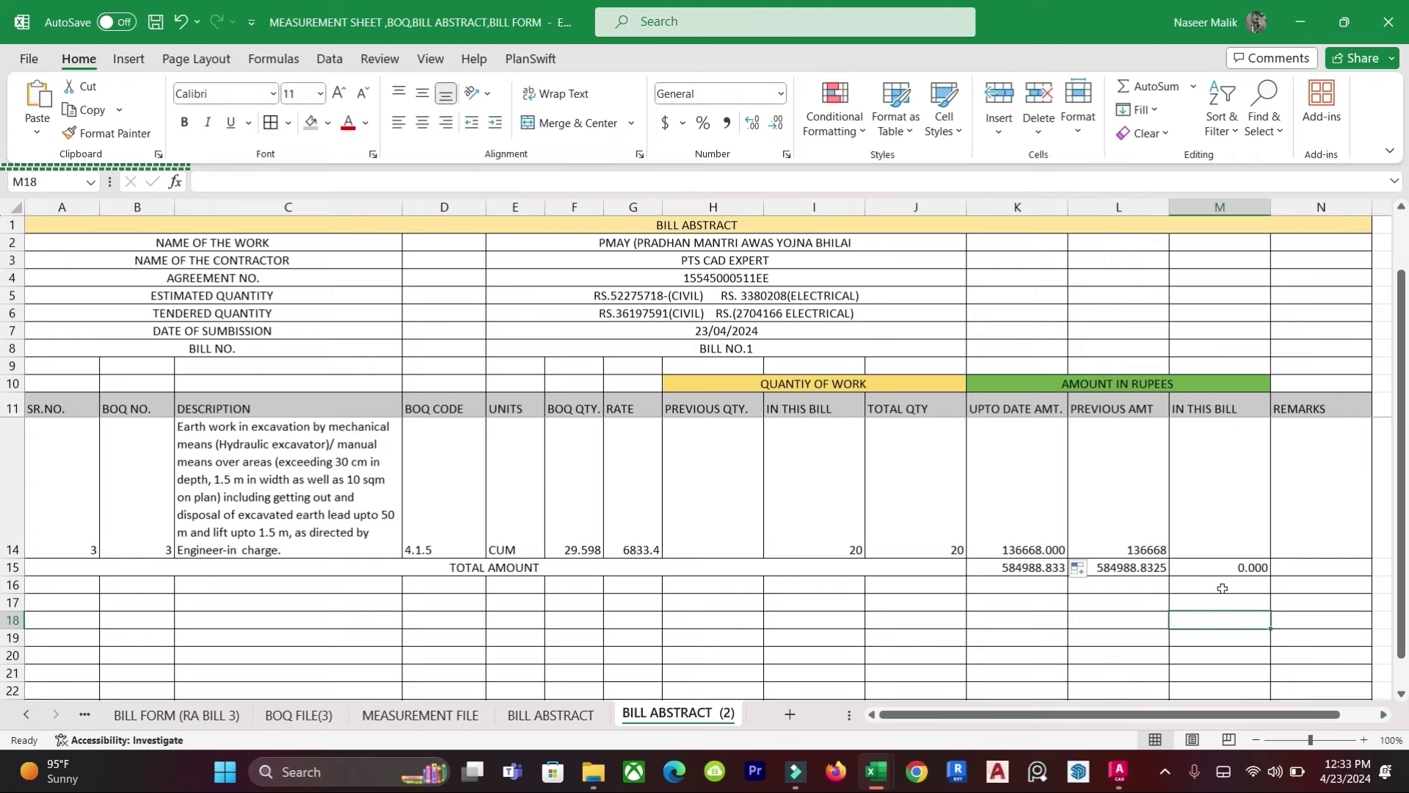